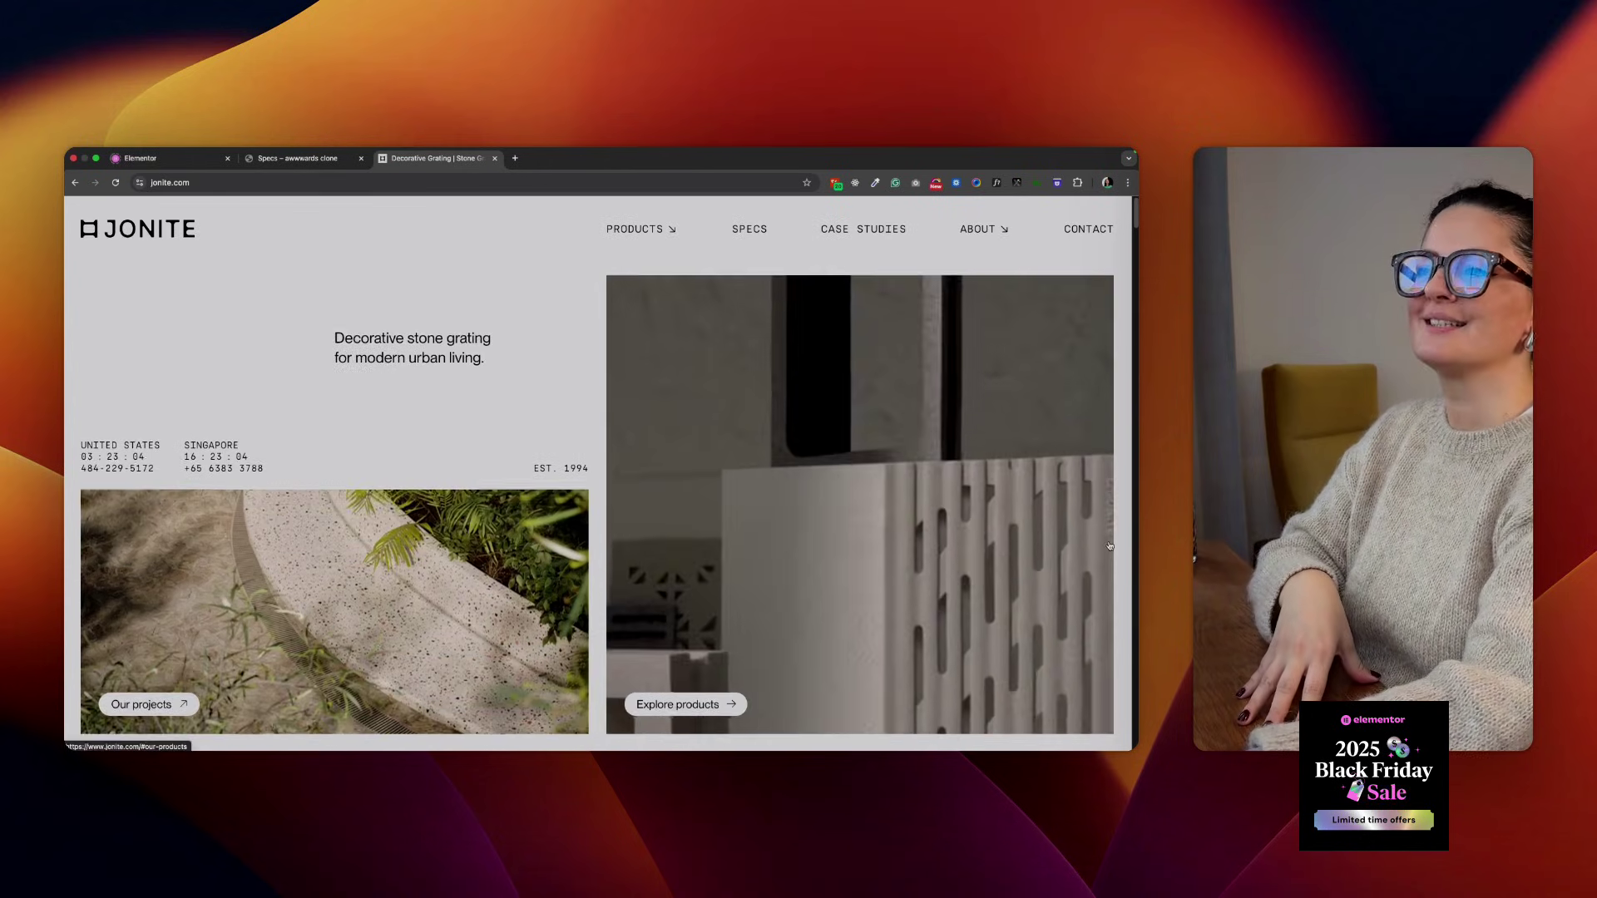
Examine the Jonite homepage's layout and sections, from the hero down to the project portfolio
{"action": "scroll", "coordinate": [1110, 546], "scroll_direction": "down", "scroll_amount": 5}
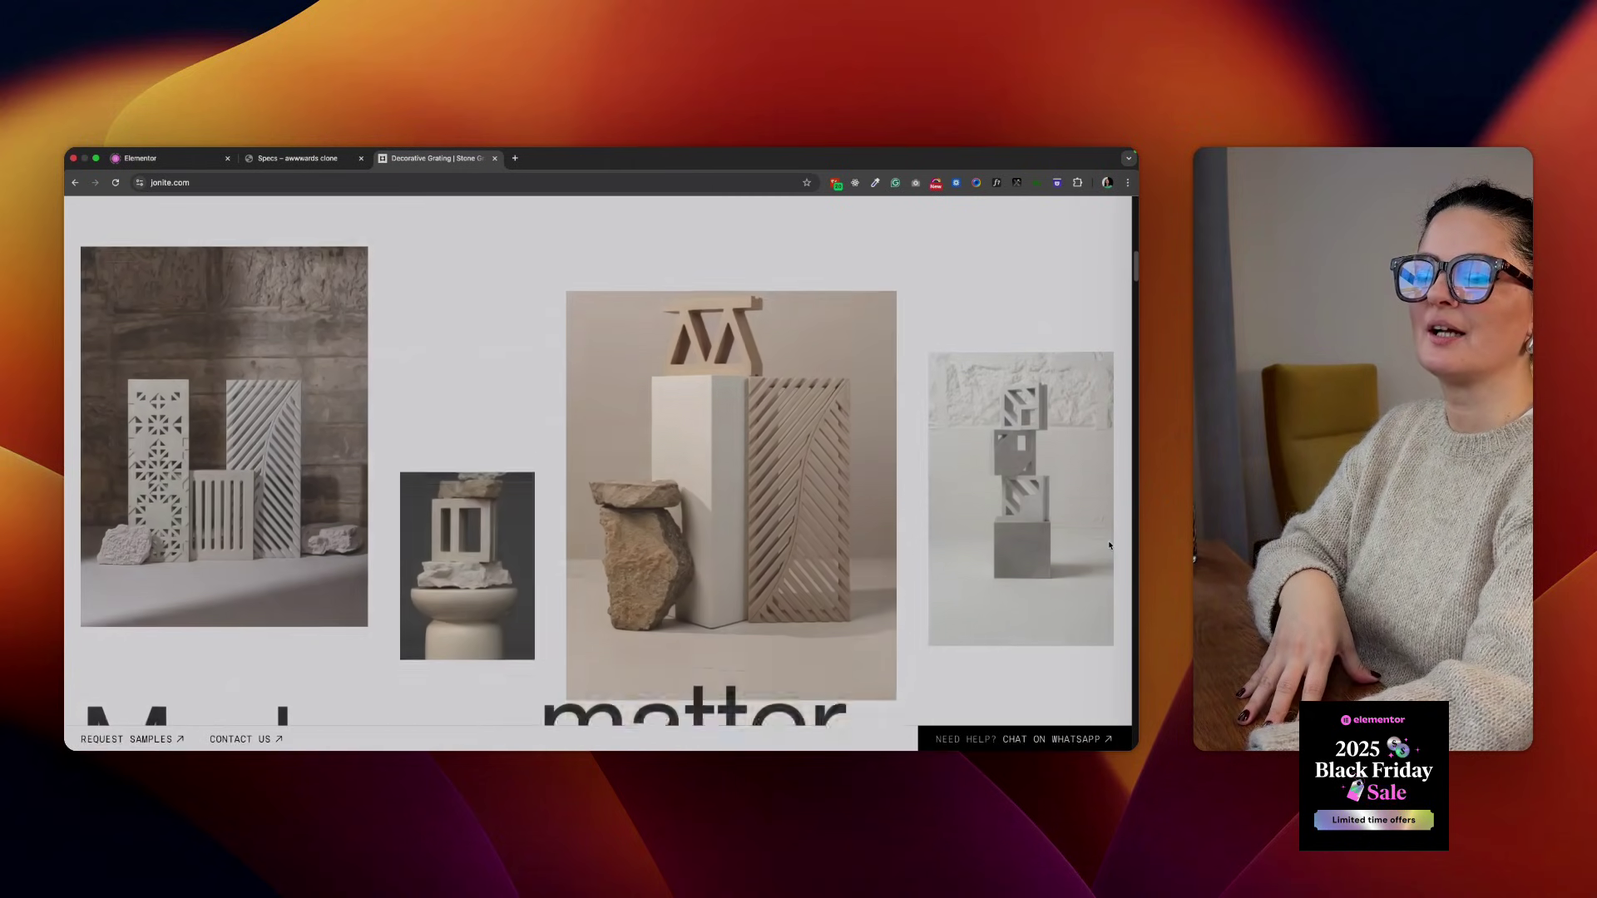
{"action": "scroll", "coordinate": [1109, 546], "scroll_direction": "down", "scroll_amount": 6}
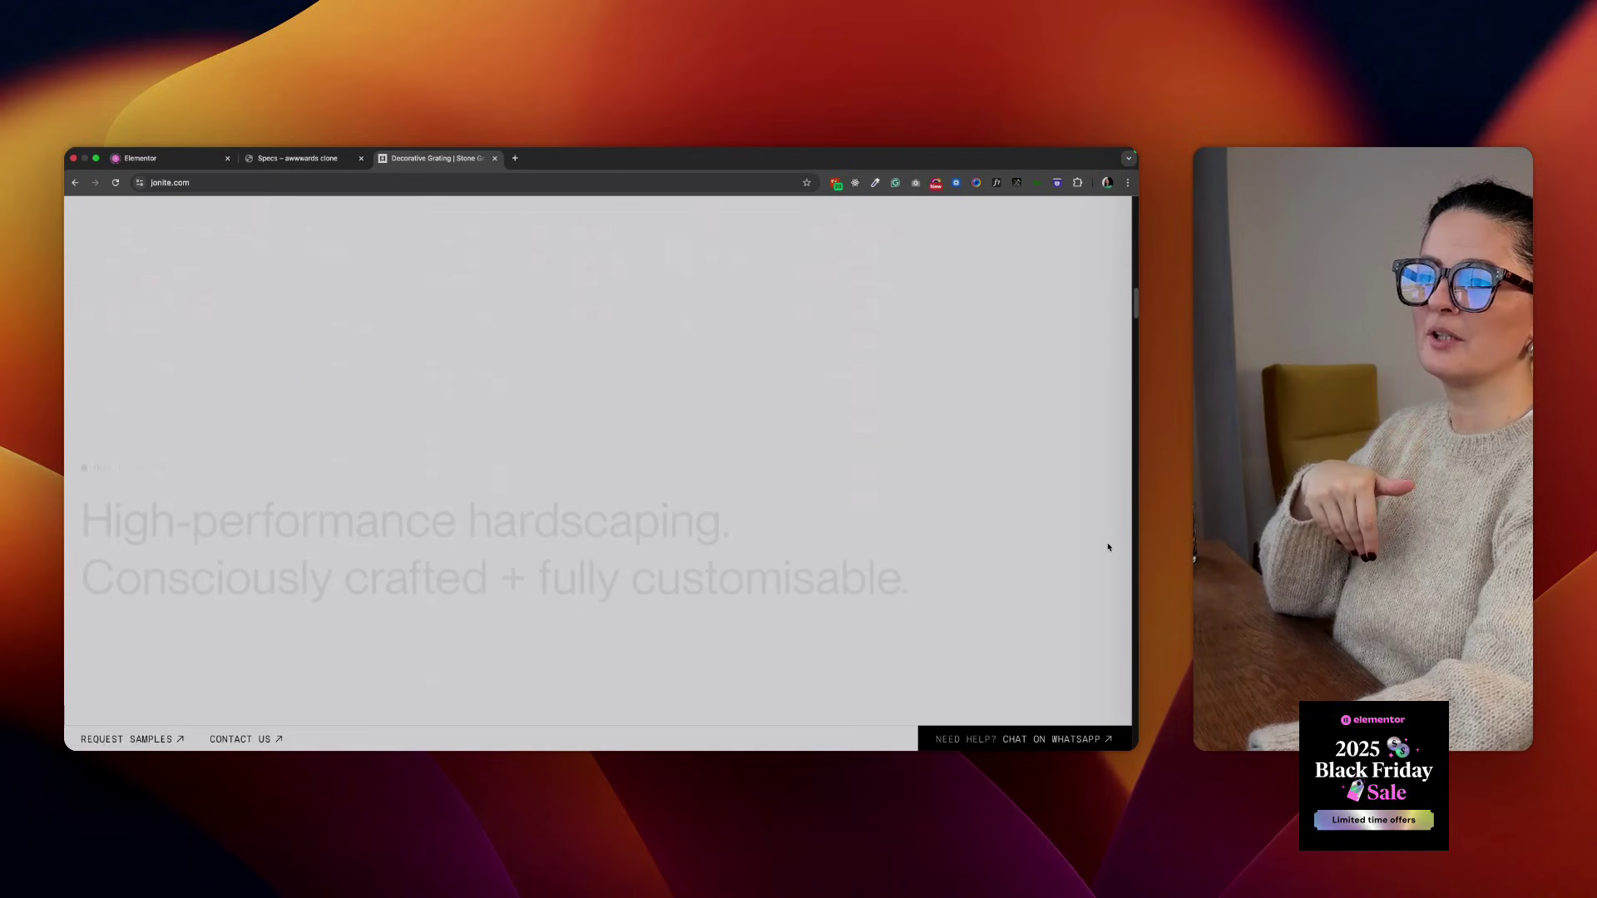
{"action": "scroll", "coordinate": [1109, 546], "scroll_direction": "down", "scroll_amount": 10}
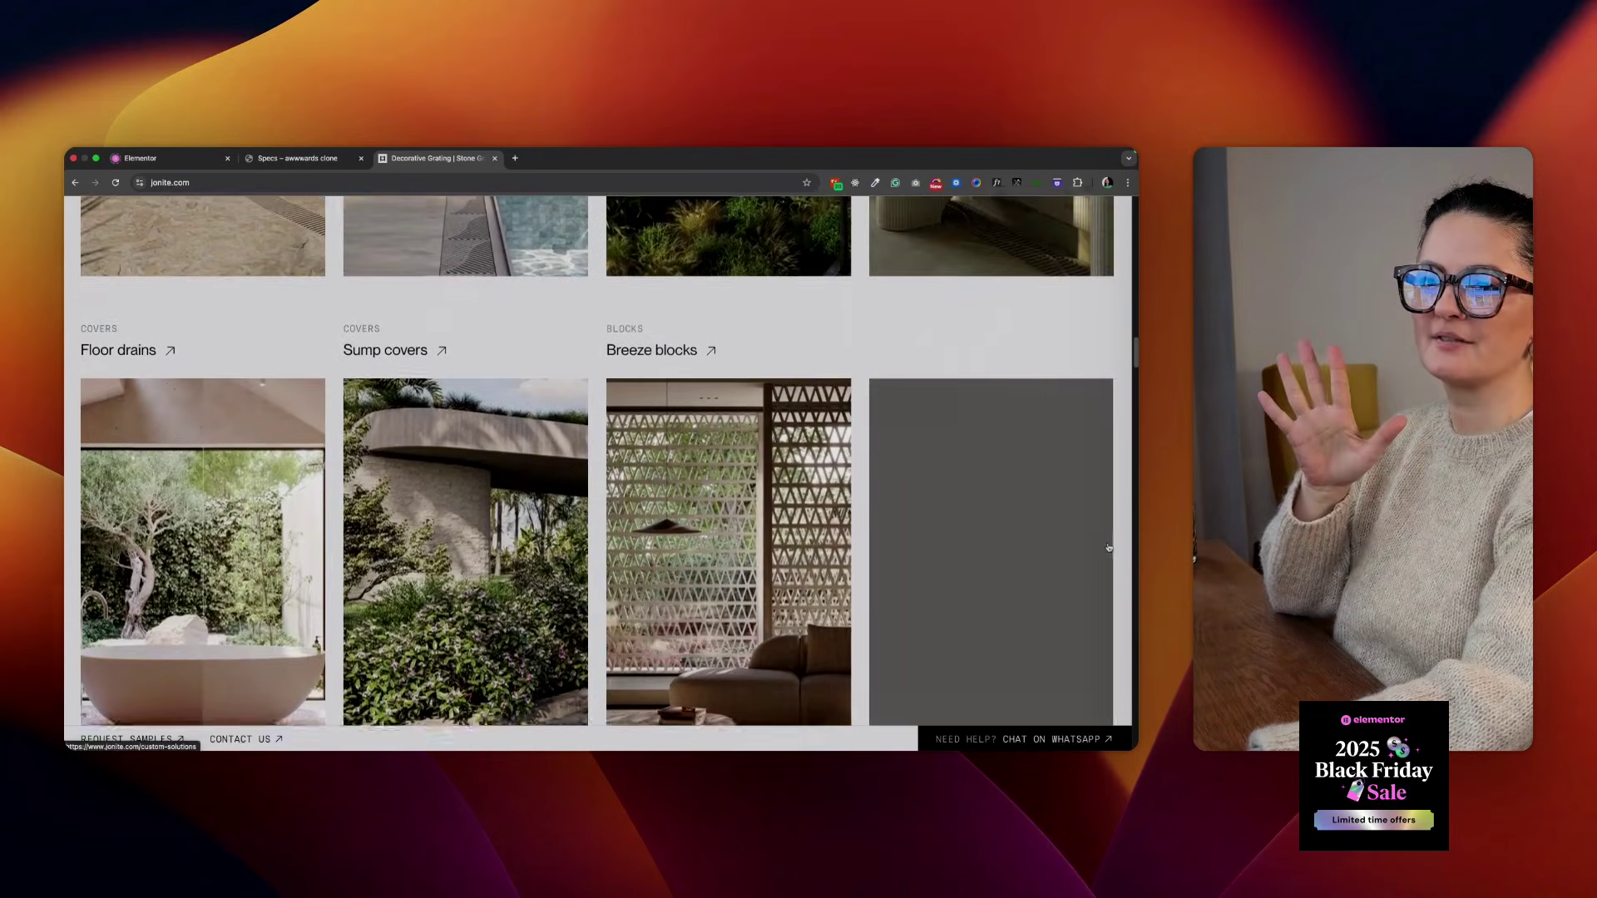
{"action": "scroll", "coordinate": [1109, 547], "scroll_direction": "down", "scroll_amount": 10}
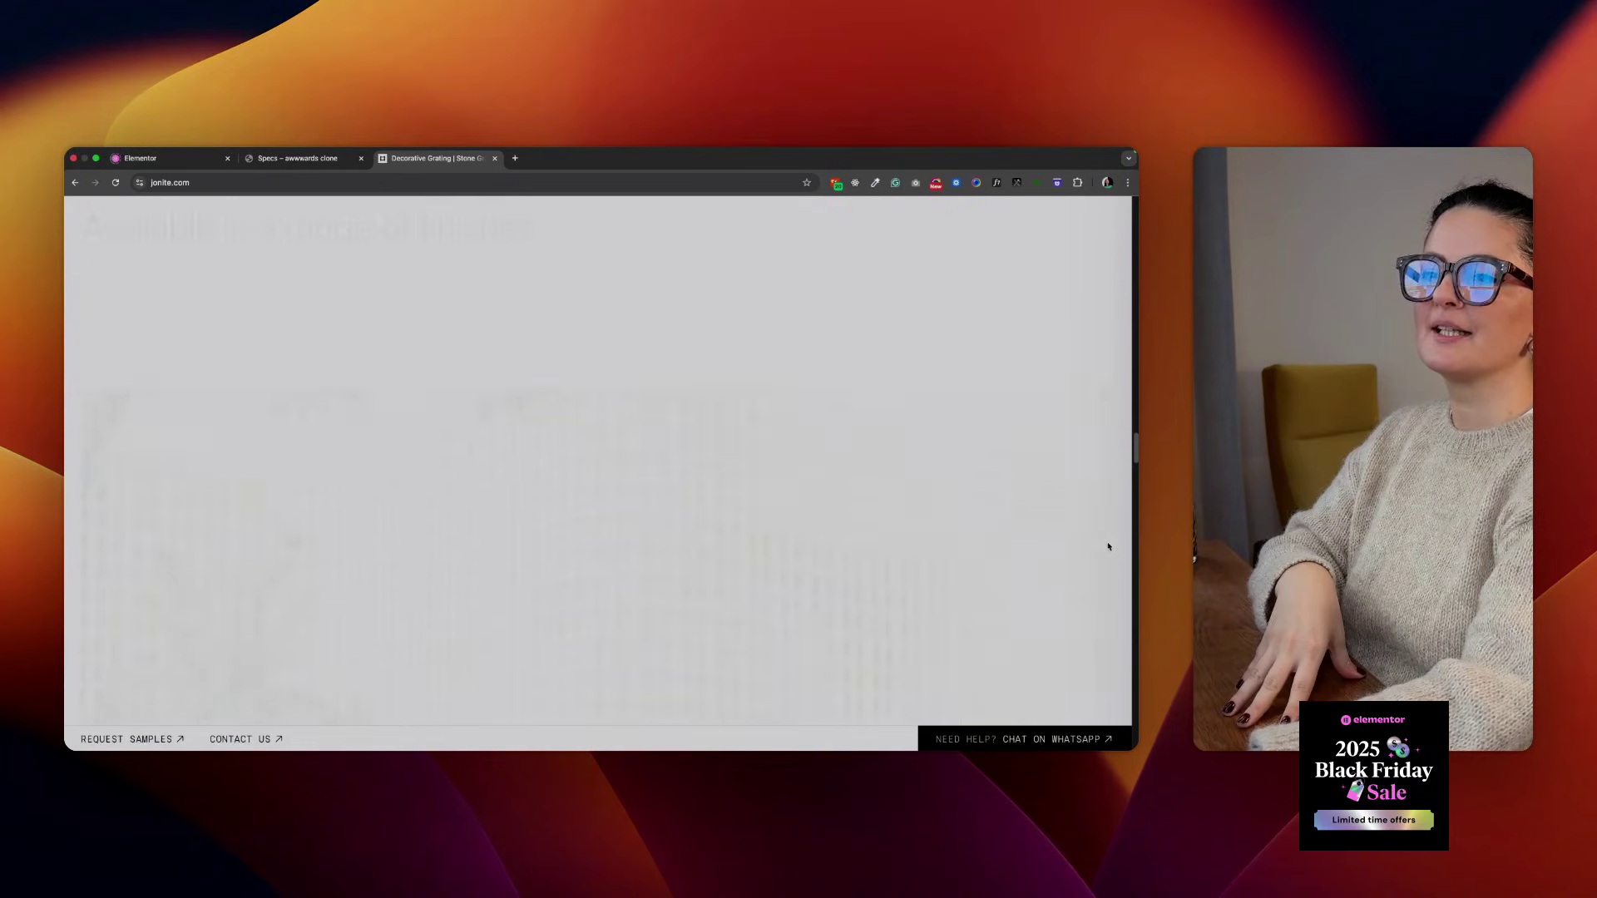
{"action": "scroll", "coordinate": [1109, 546], "scroll_direction": "down", "scroll_amount": 8}
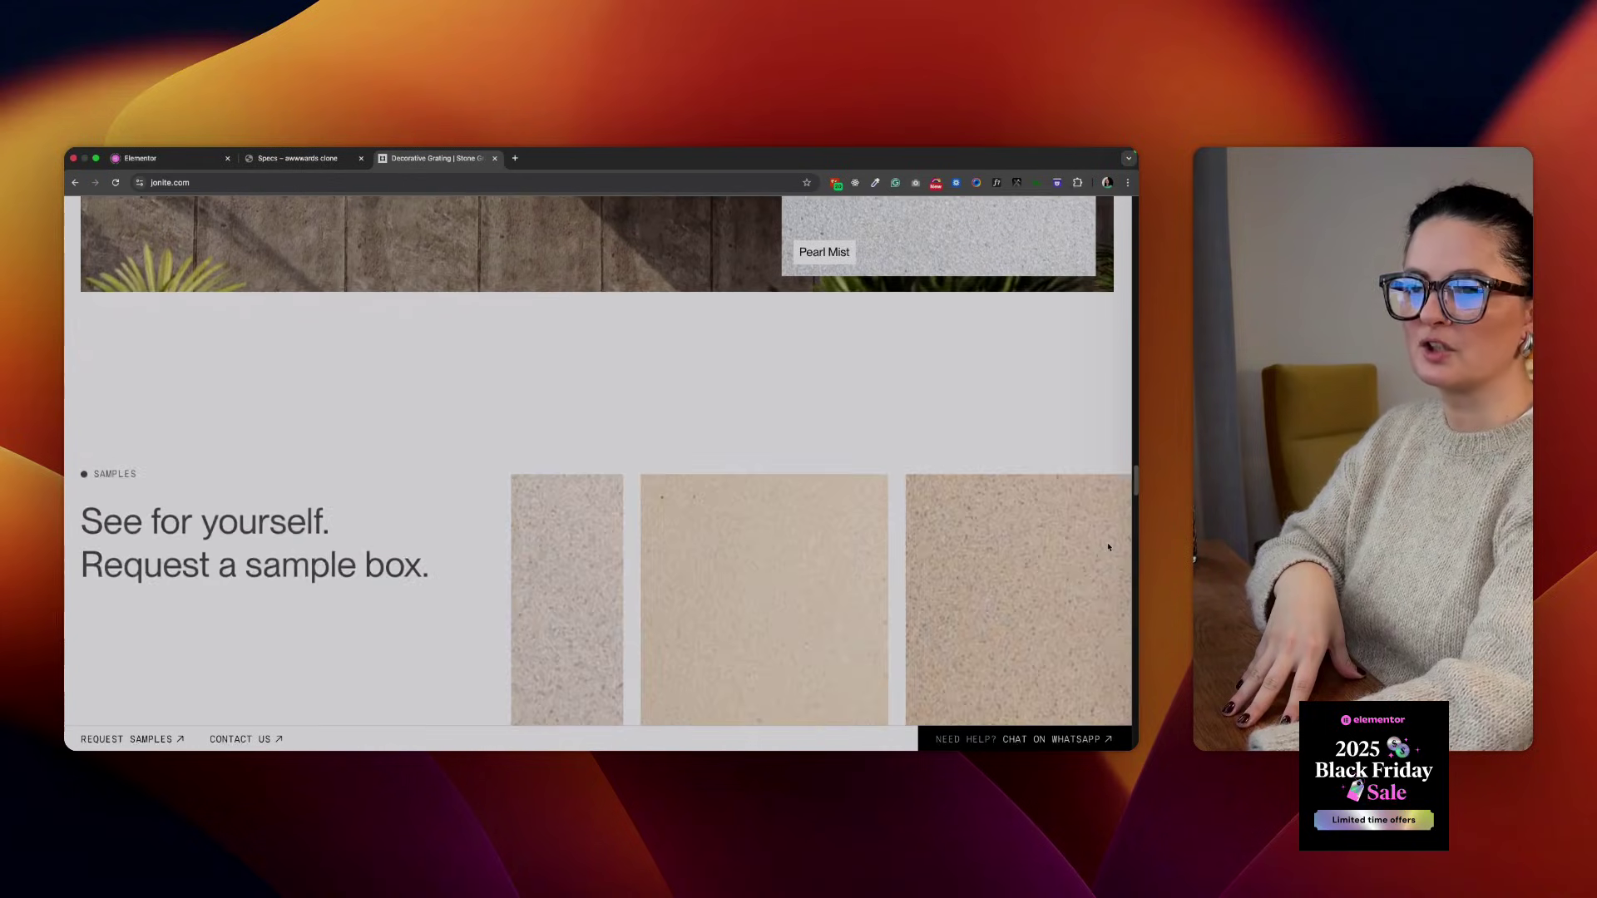
{"action": "scroll", "coordinate": [1108, 547], "scroll_direction": "down", "scroll_amount": 10}
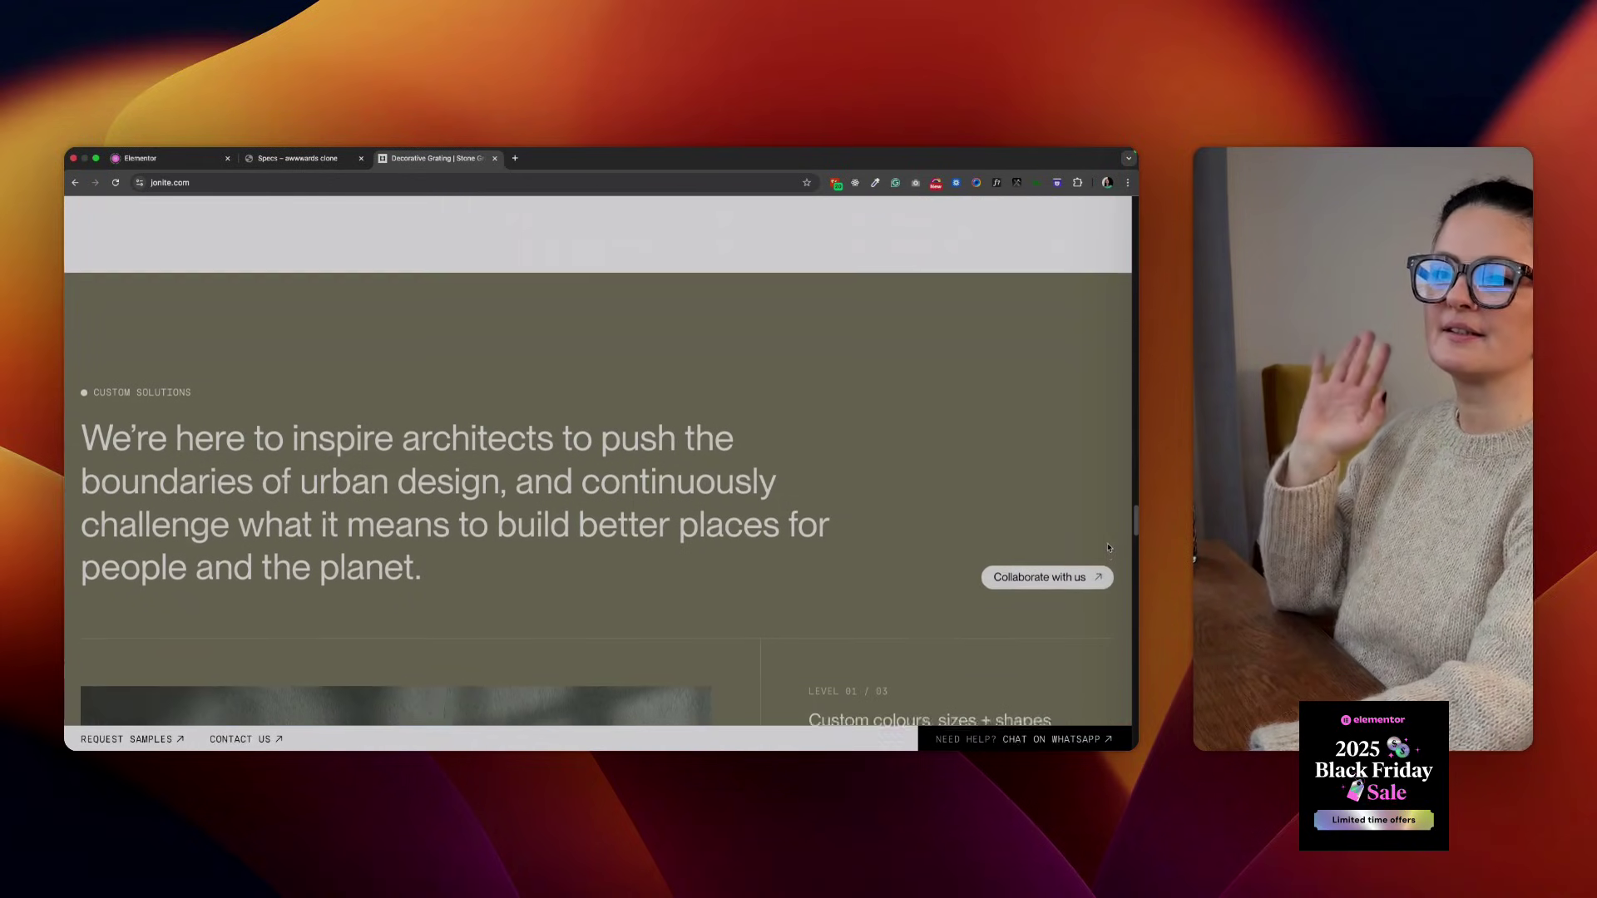
{"action": "scroll", "coordinate": [1109, 546], "scroll_direction": "down", "scroll_amount": 3}
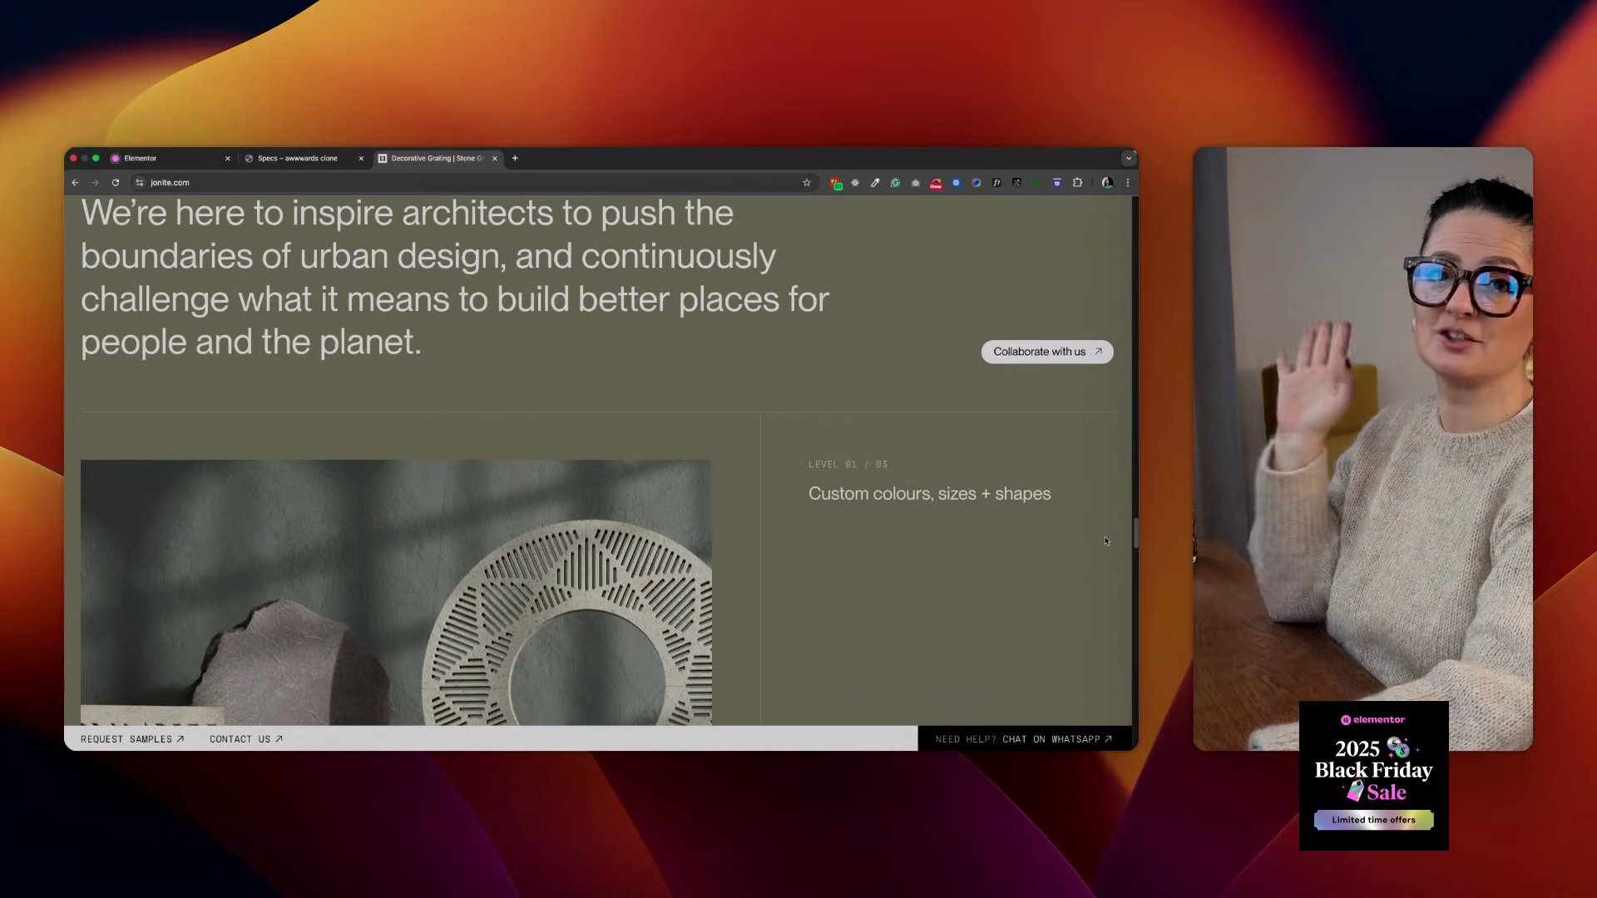
{"action": "scroll", "coordinate": [1103, 542], "scroll_direction": "down", "scroll_amount": 5}
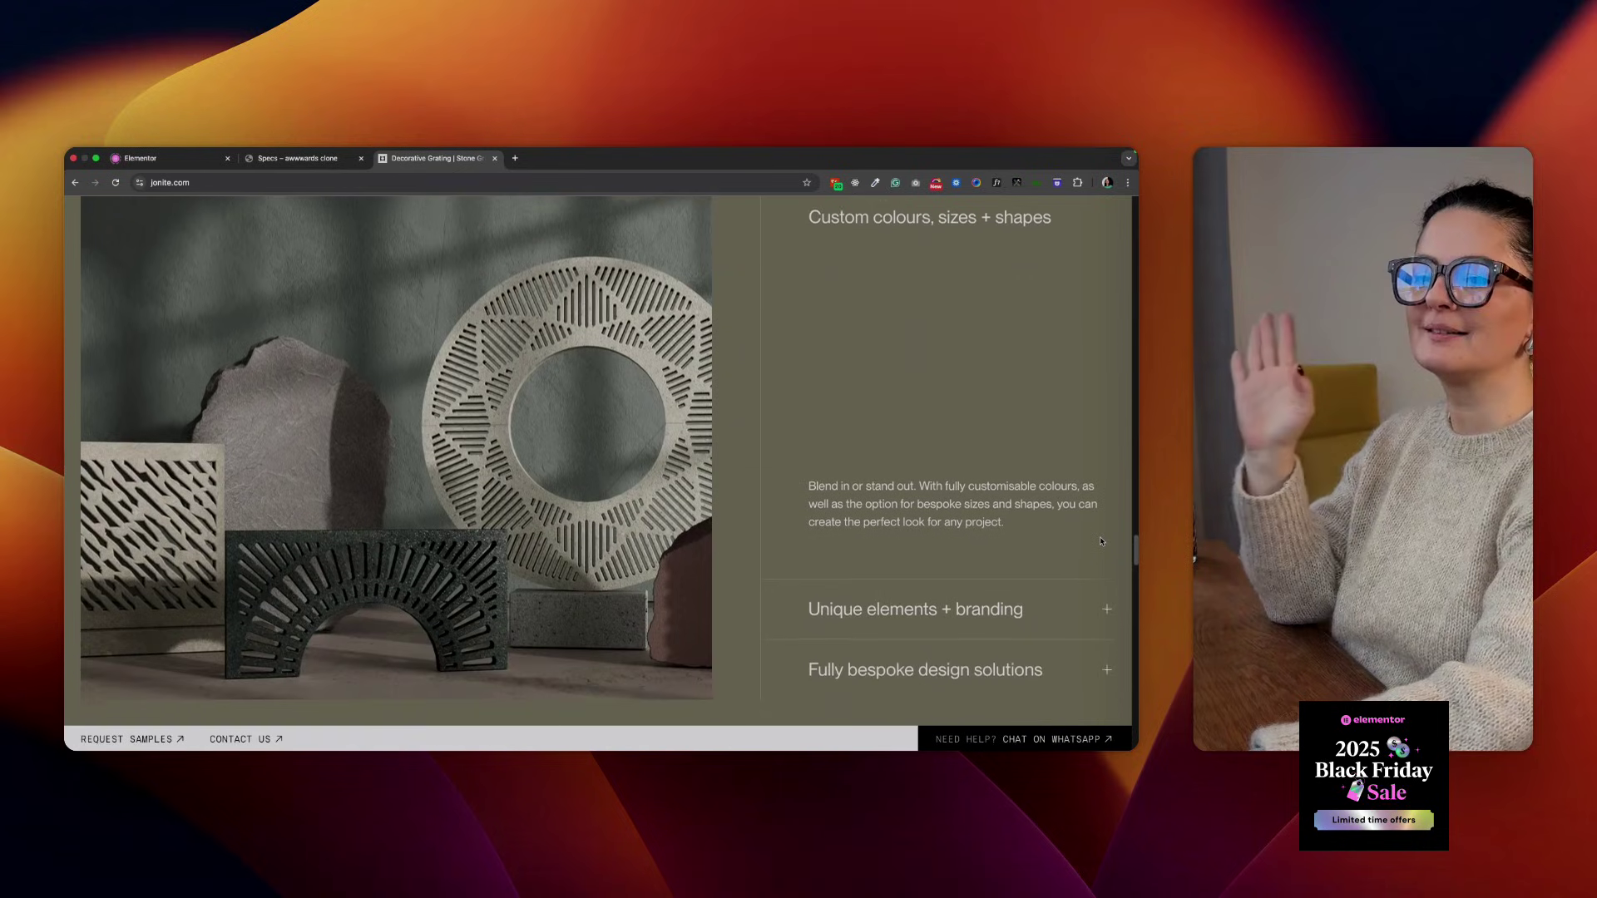
{"action": "scroll", "coordinate": [1101, 541], "scroll_direction": "down", "scroll_amount": 10}
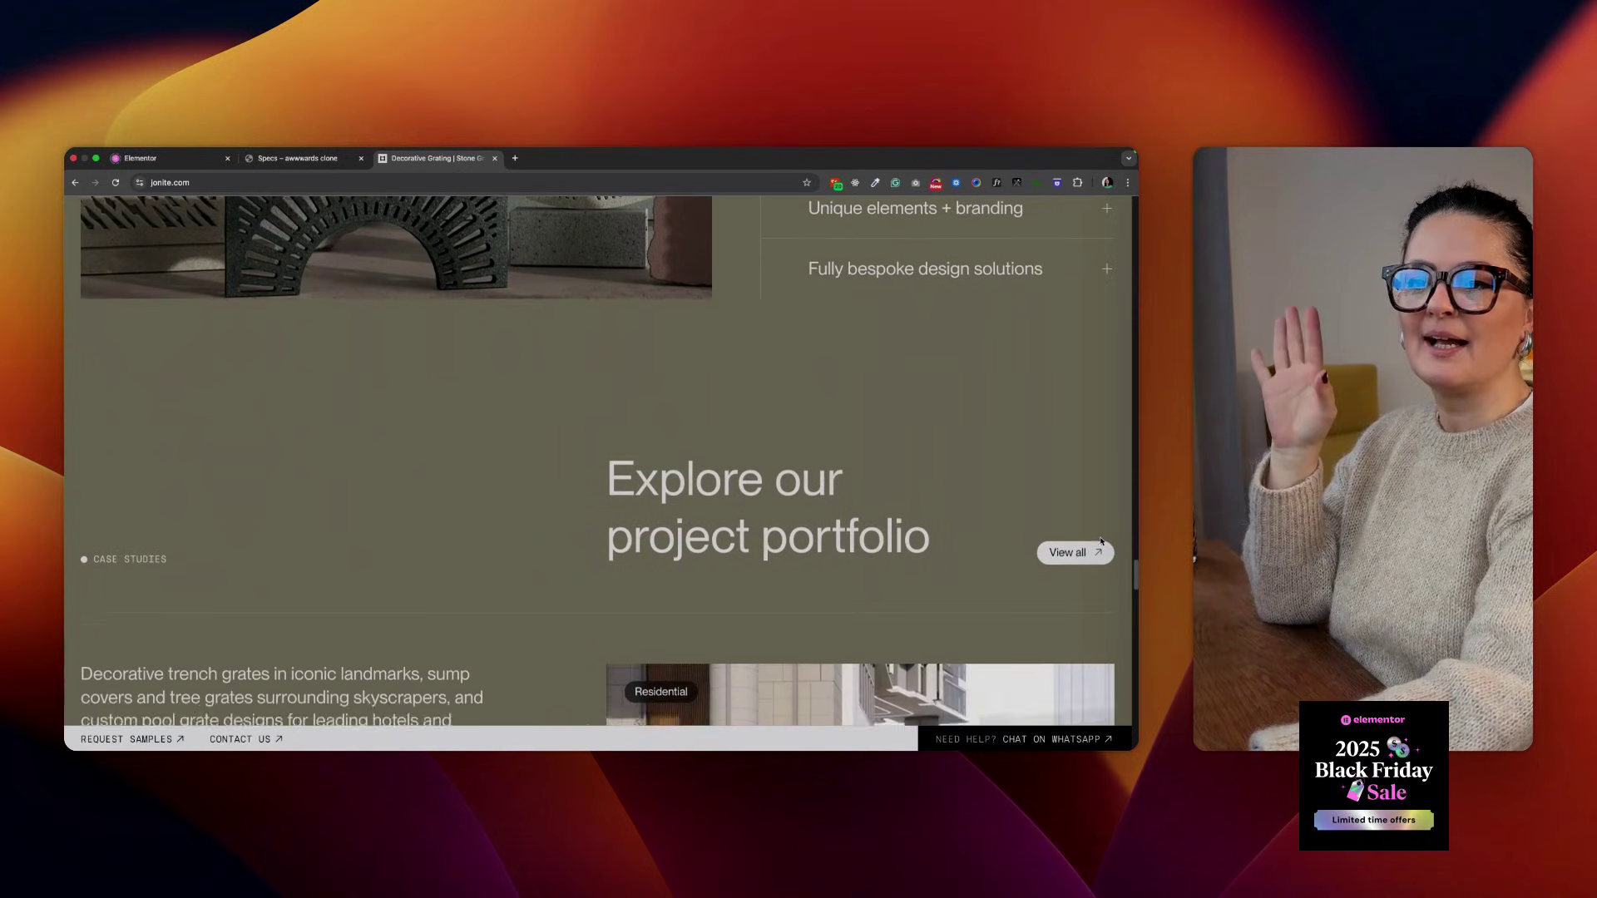
{"action": "scroll", "coordinate": [1101, 544], "scroll_direction": "down", "scroll_amount": 2}
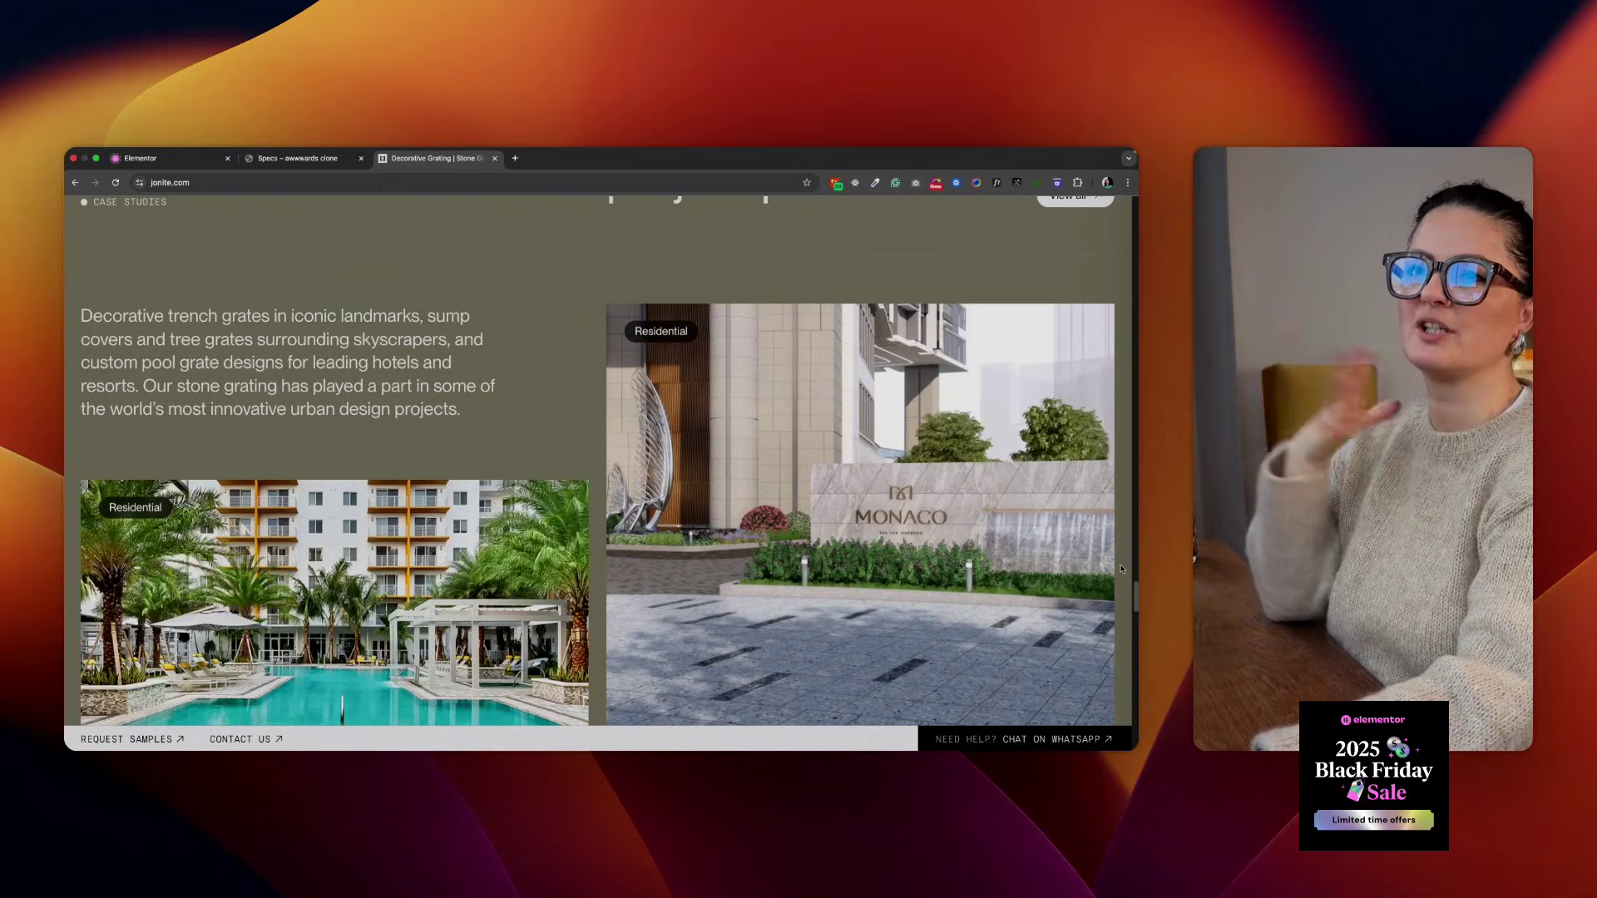
{"action": "scroll", "coordinate": [1122, 569], "scroll_direction": "up", "scroll_amount": 20}
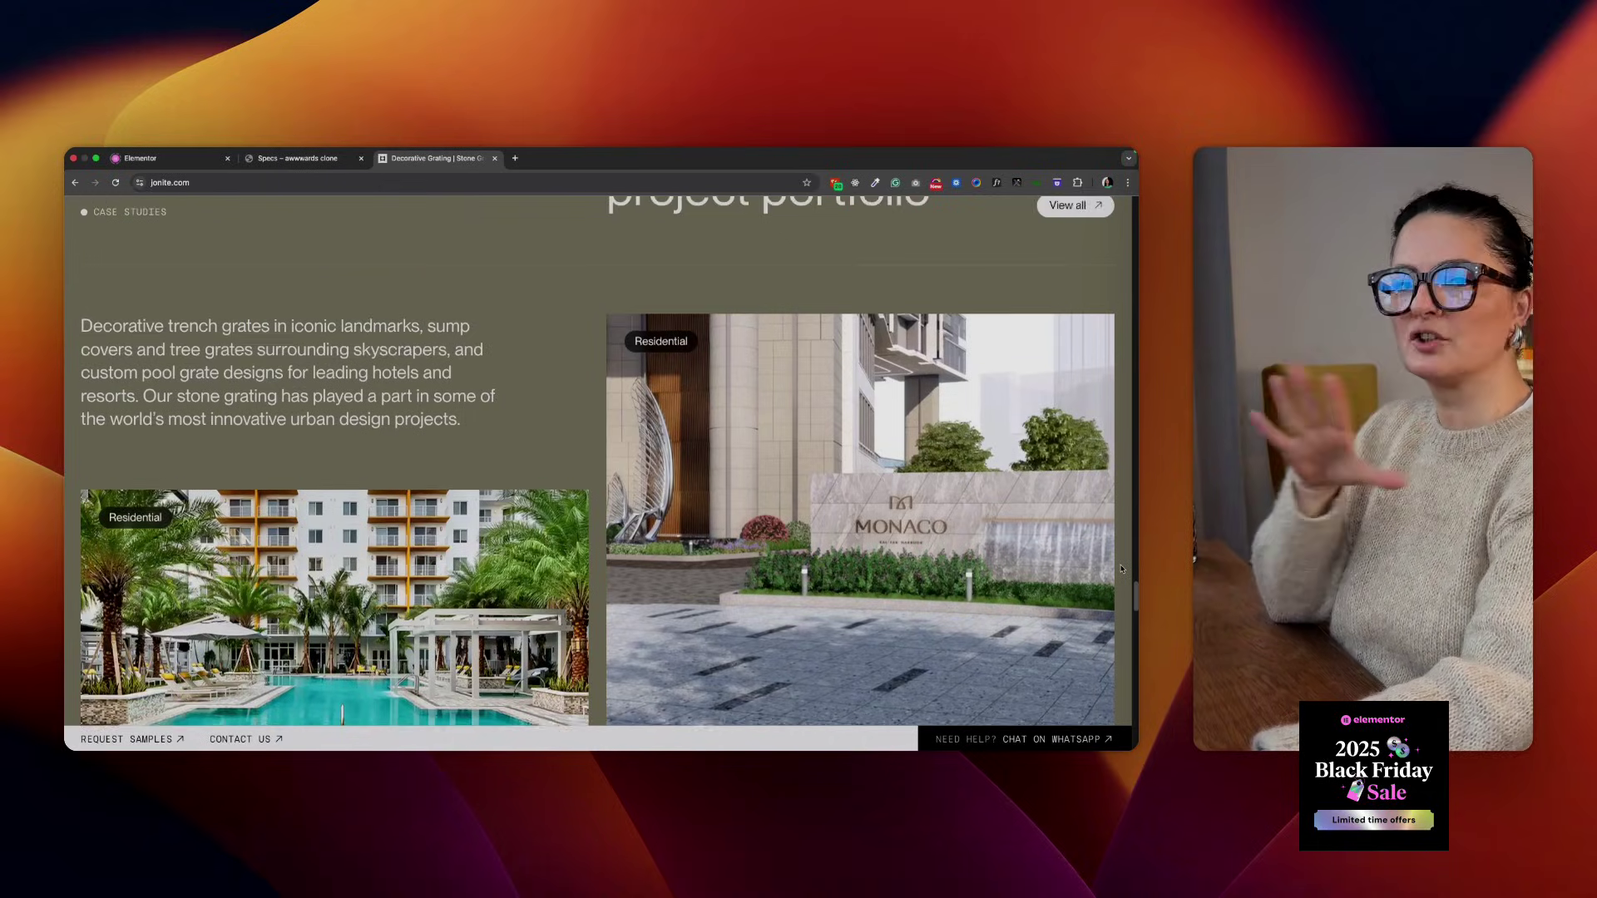
{"action": "scroll", "coordinate": [1122, 571], "scroll_direction": "up", "scroll_amount": 10}
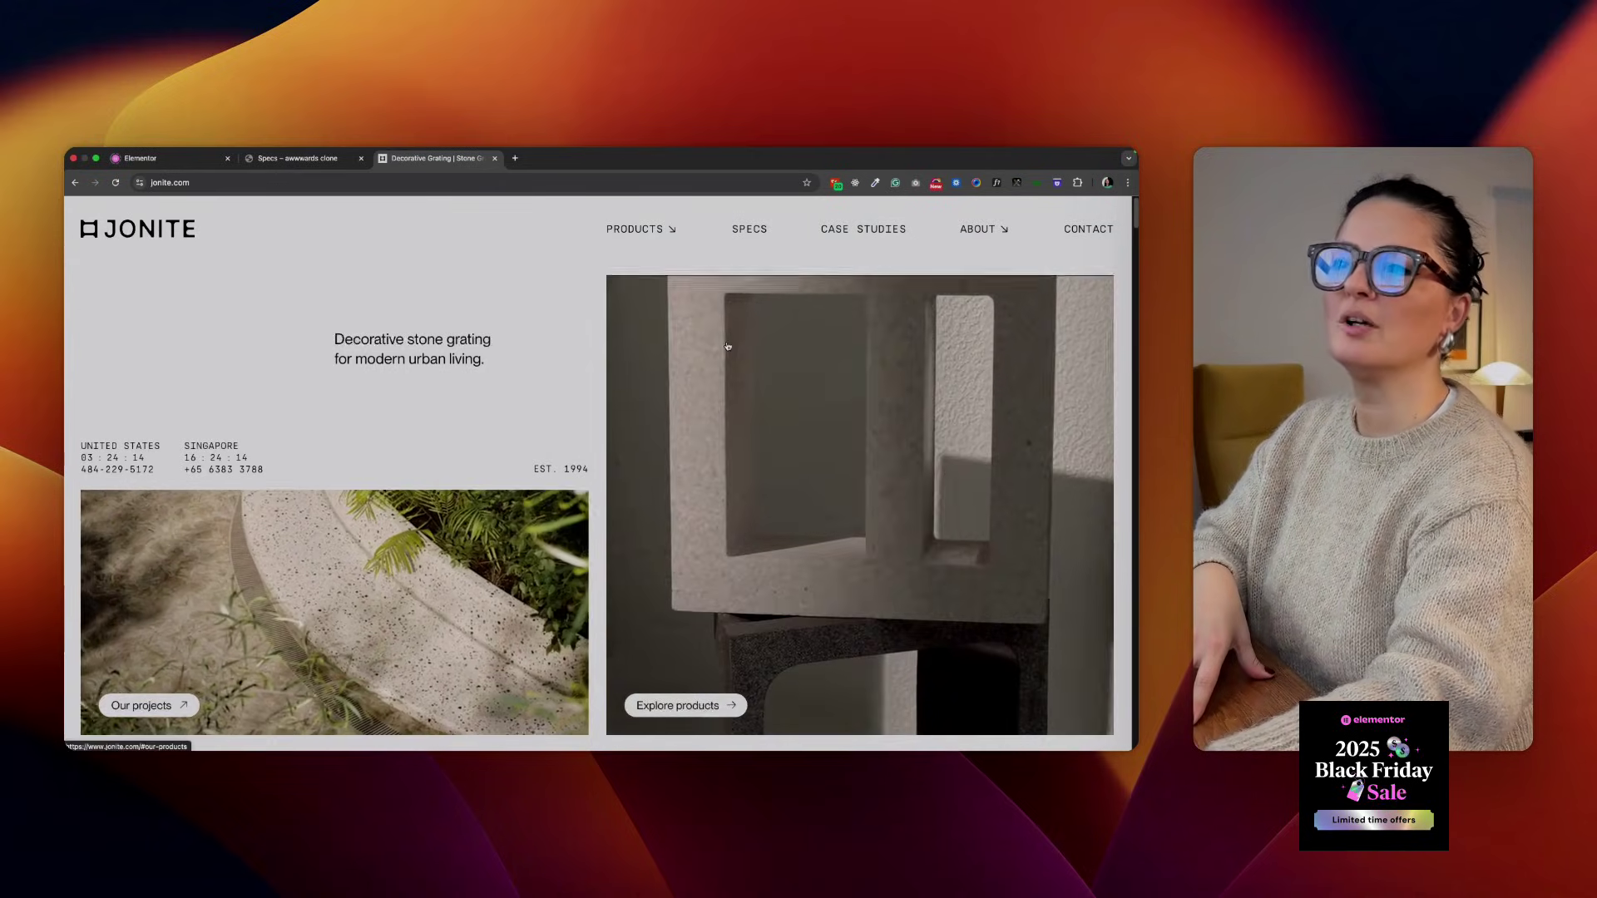
Compare the Products mega menu on the Jonite reference site with the header content on the Specs preview page
{"action": "mouse_move", "coordinate": [635, 236]}
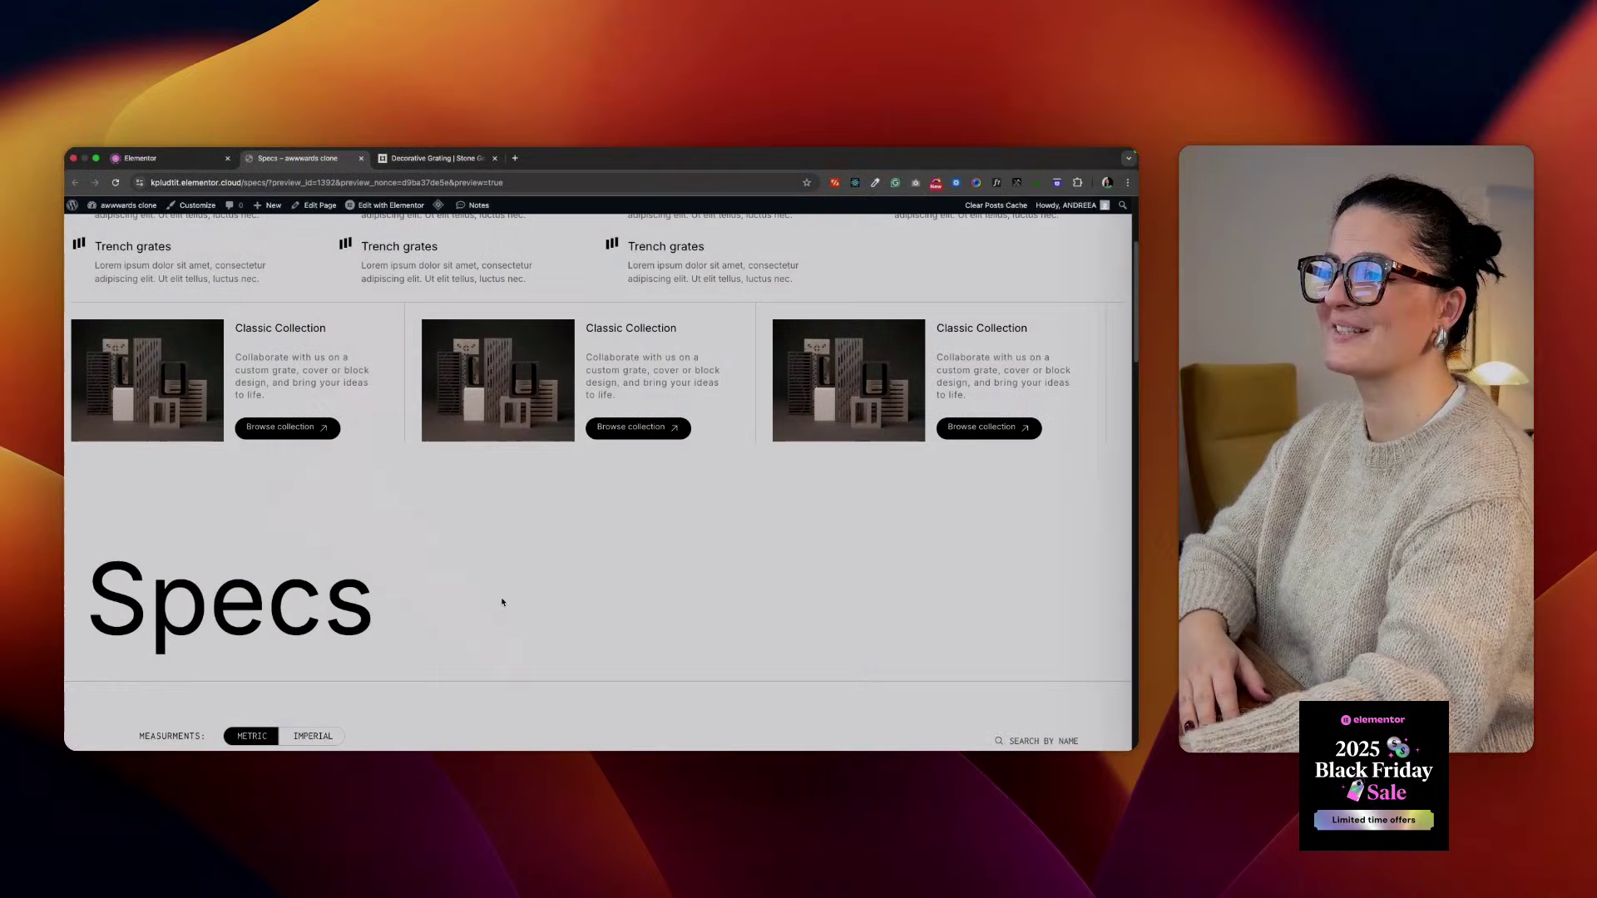
{"action": "scroll", "coordinate": [731, 641], "scroll_direction": "up", "scroll_amount": 3}
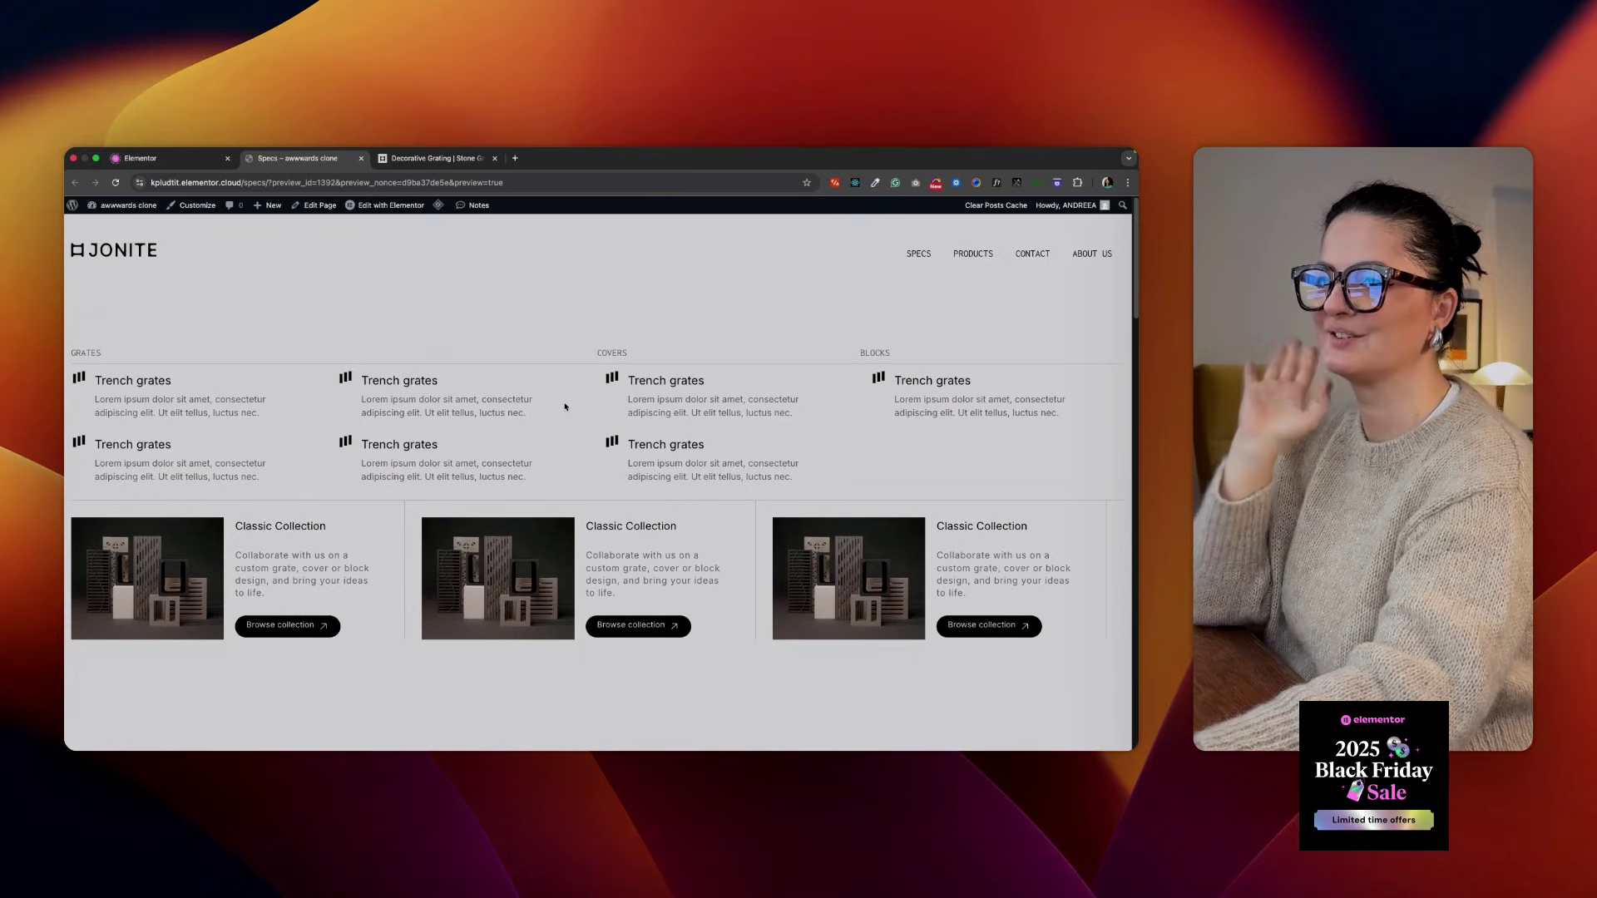
{"action": "left_click", "coordinate": [434, 158]}
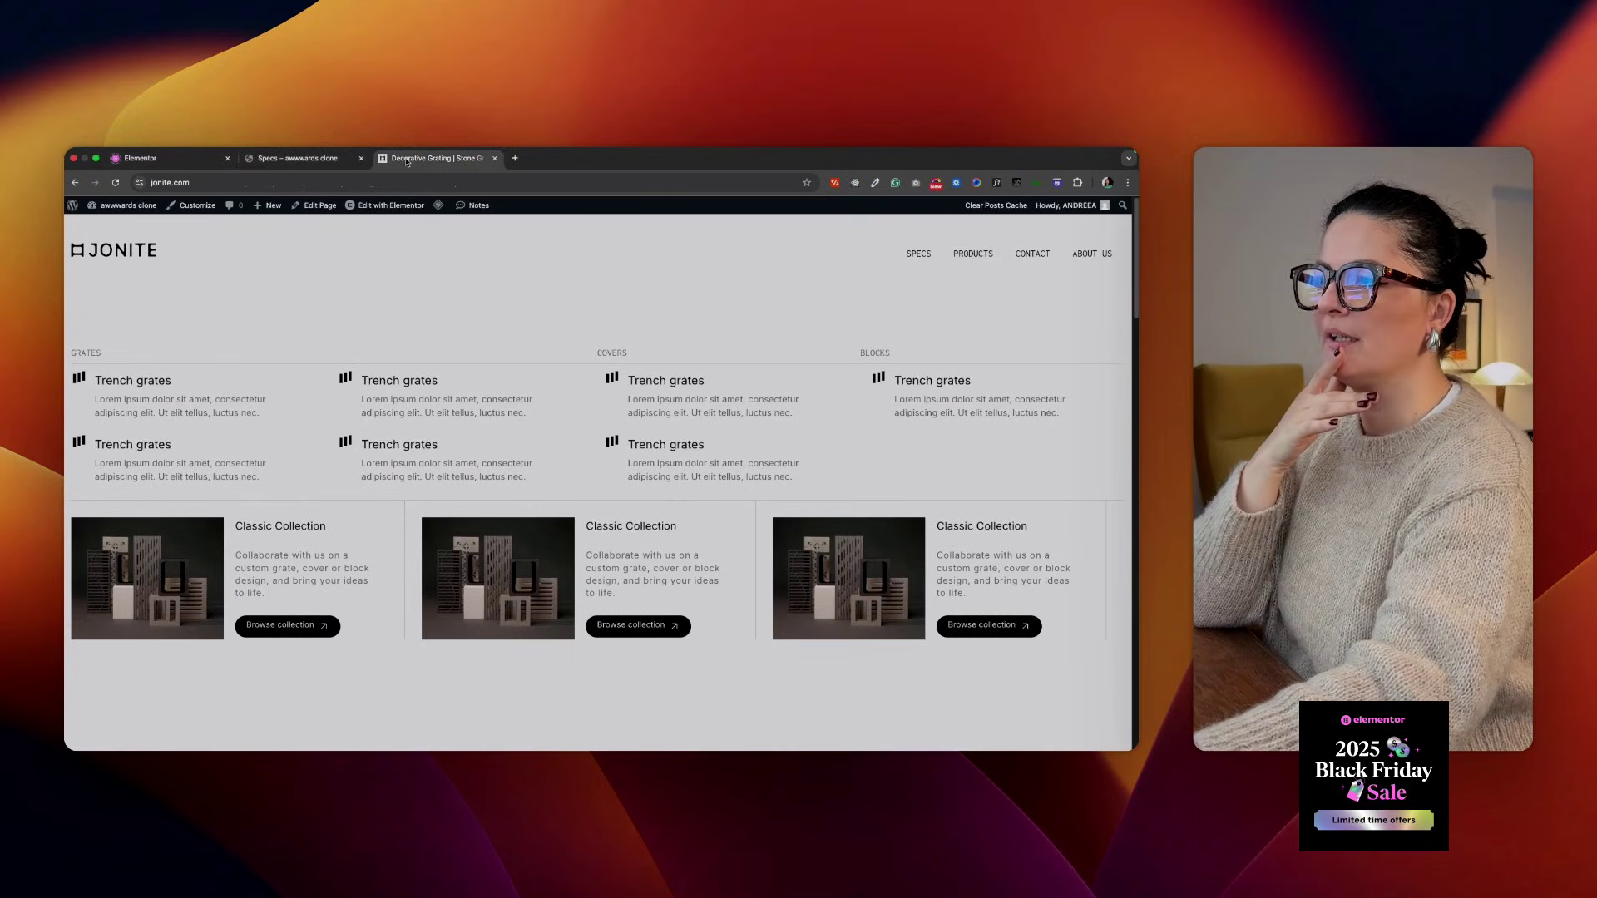
{"action": "mouse_move", "coordinate": [630, 229]}
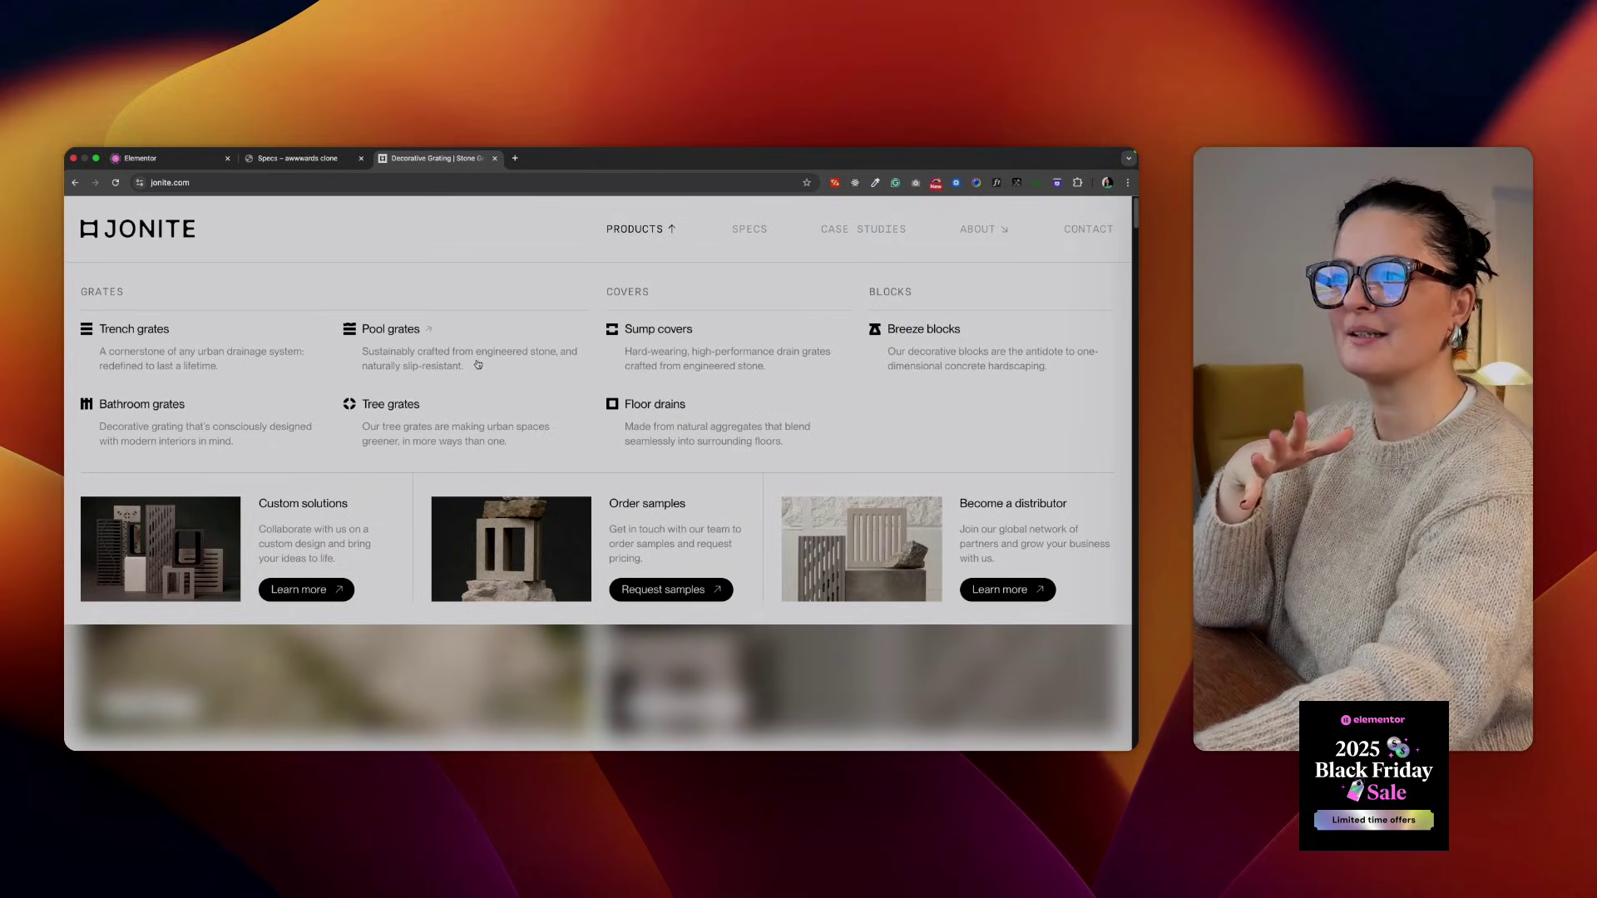
{"action": "left_click", "coordinate": [313, 159]}
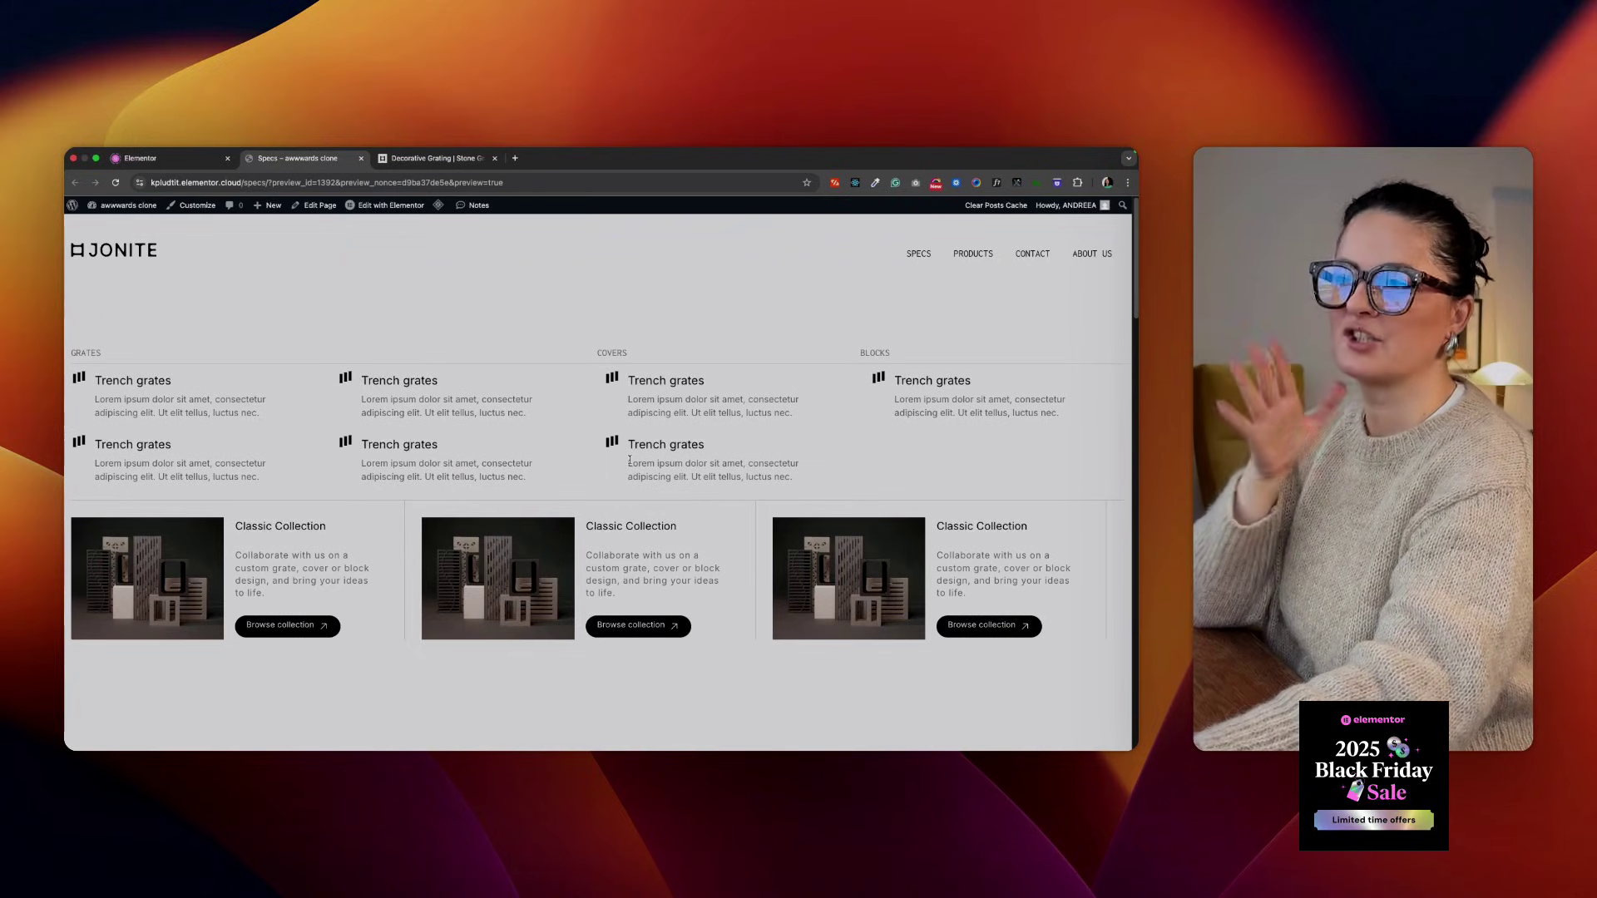
{"action": "left_click", "coordinate": [428, 160]}
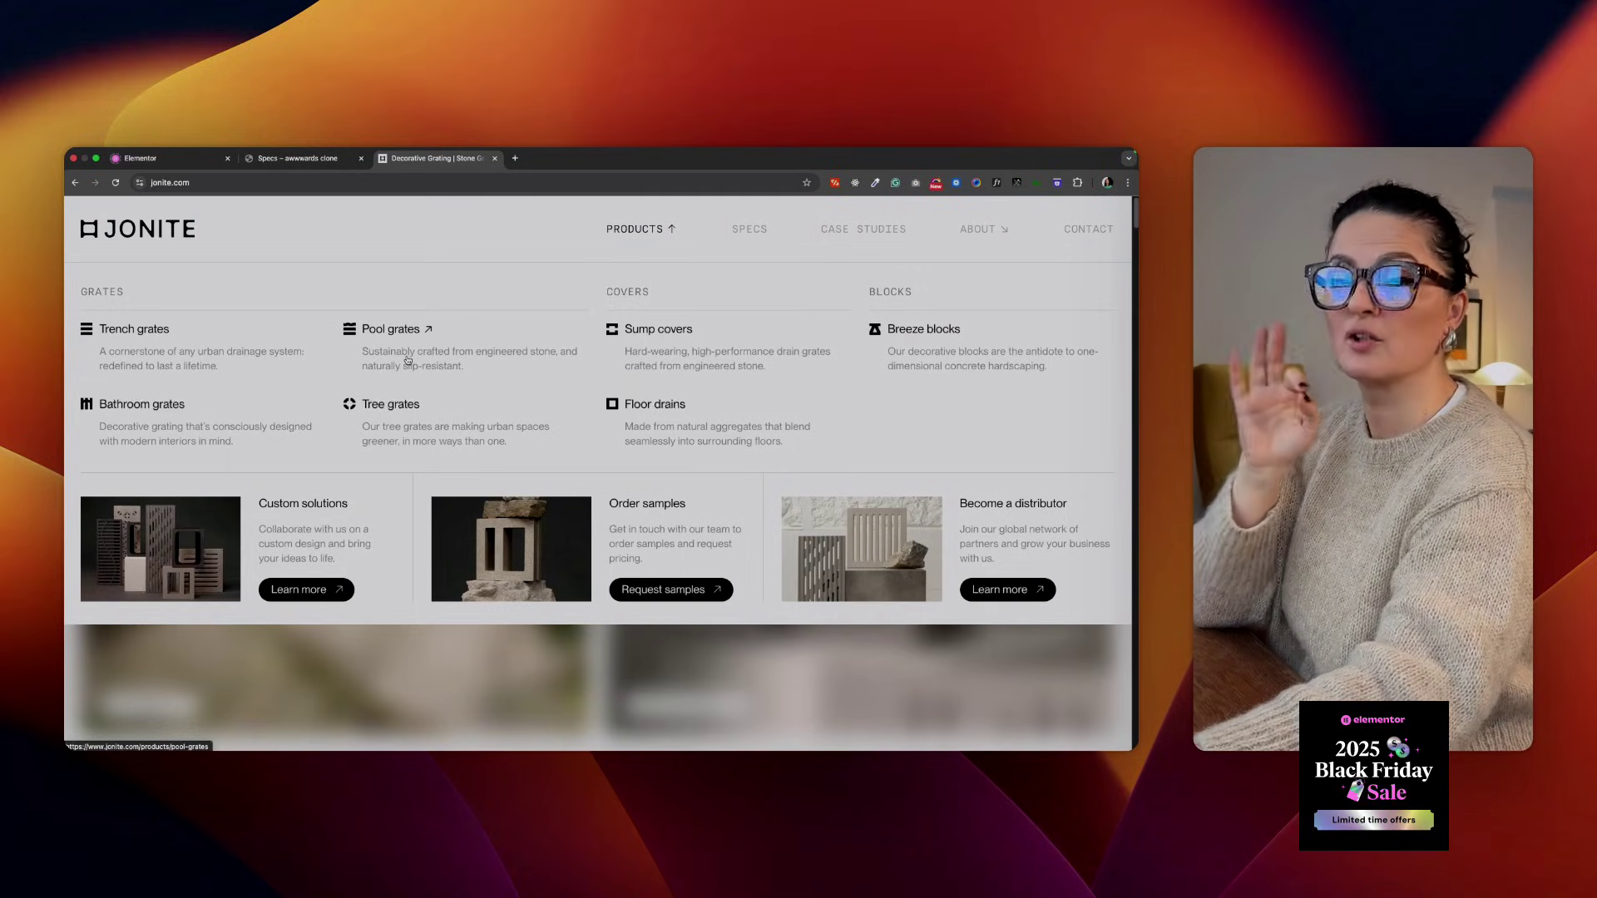
{"action": "left_click", "coordinate": [301, 160]}
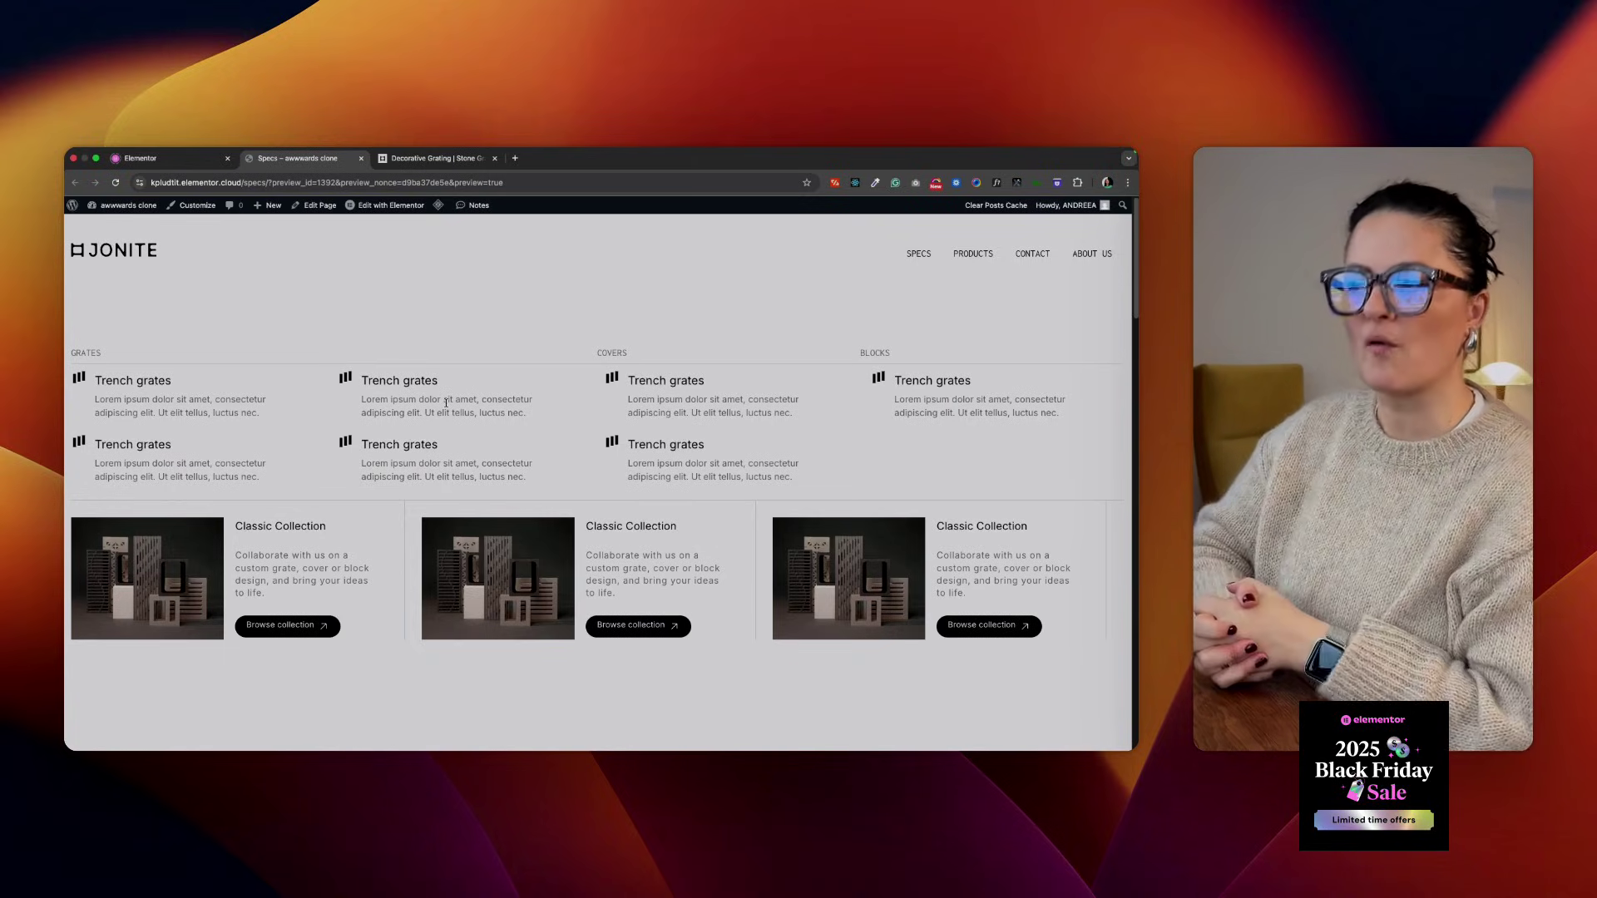
Go to the awwwards clone site's WordPress admin and open its header template from the Theme Builder for editing
{"action": "left_click", "coordinate": [164, 160]}
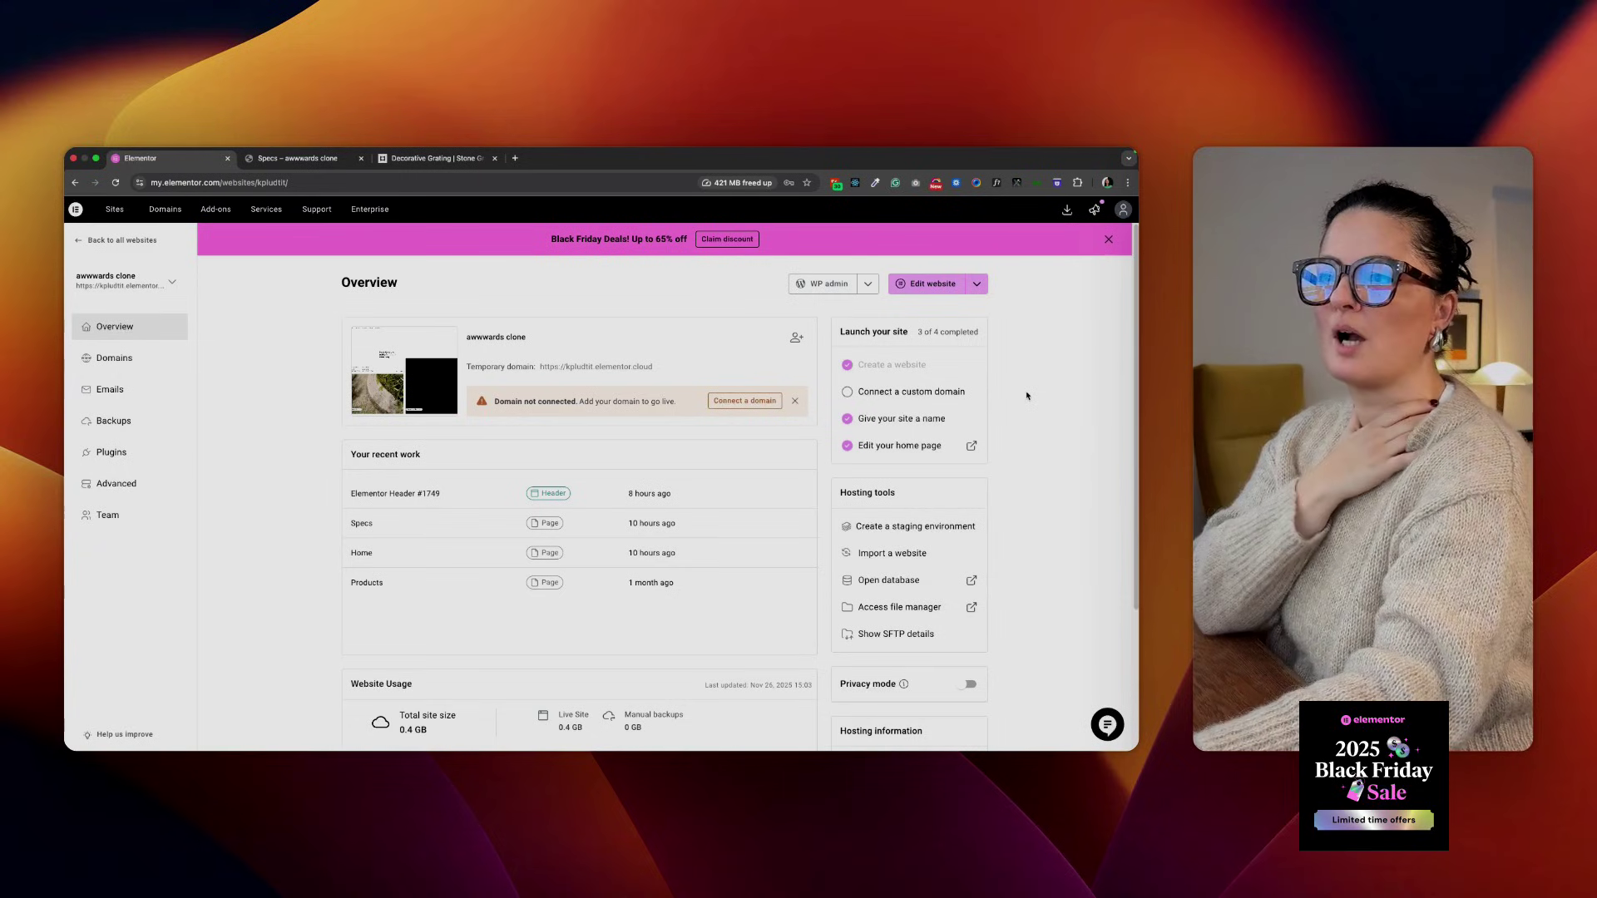
{"action": "left_click", "coordinate": [833, 289]}
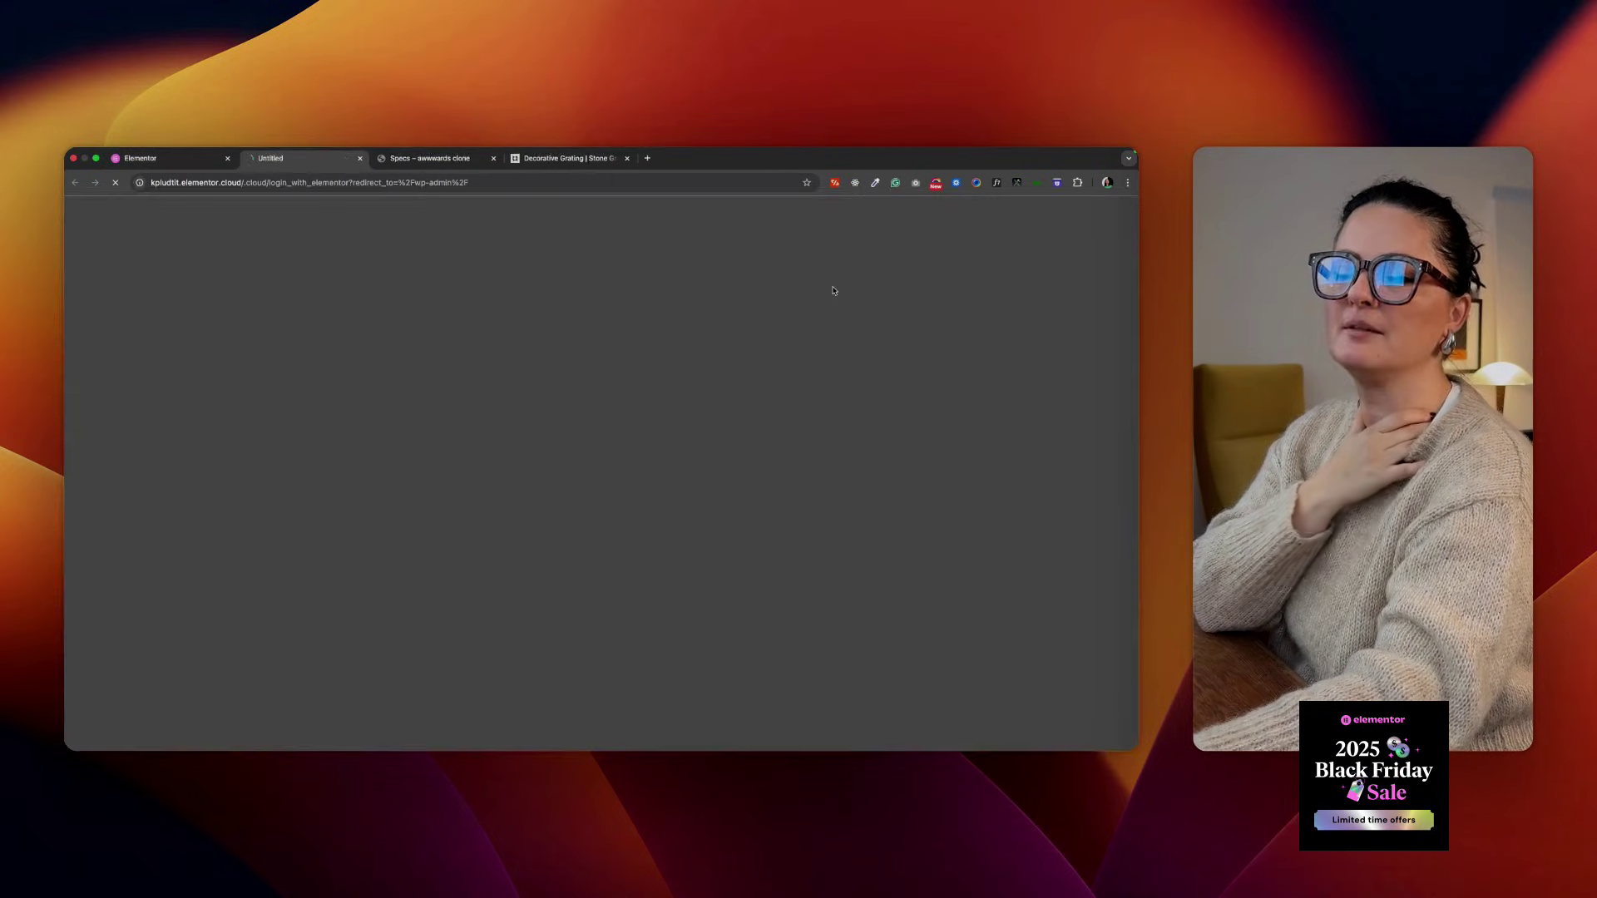
{"action": "mouse_move", "coordinate": [115, 496]}
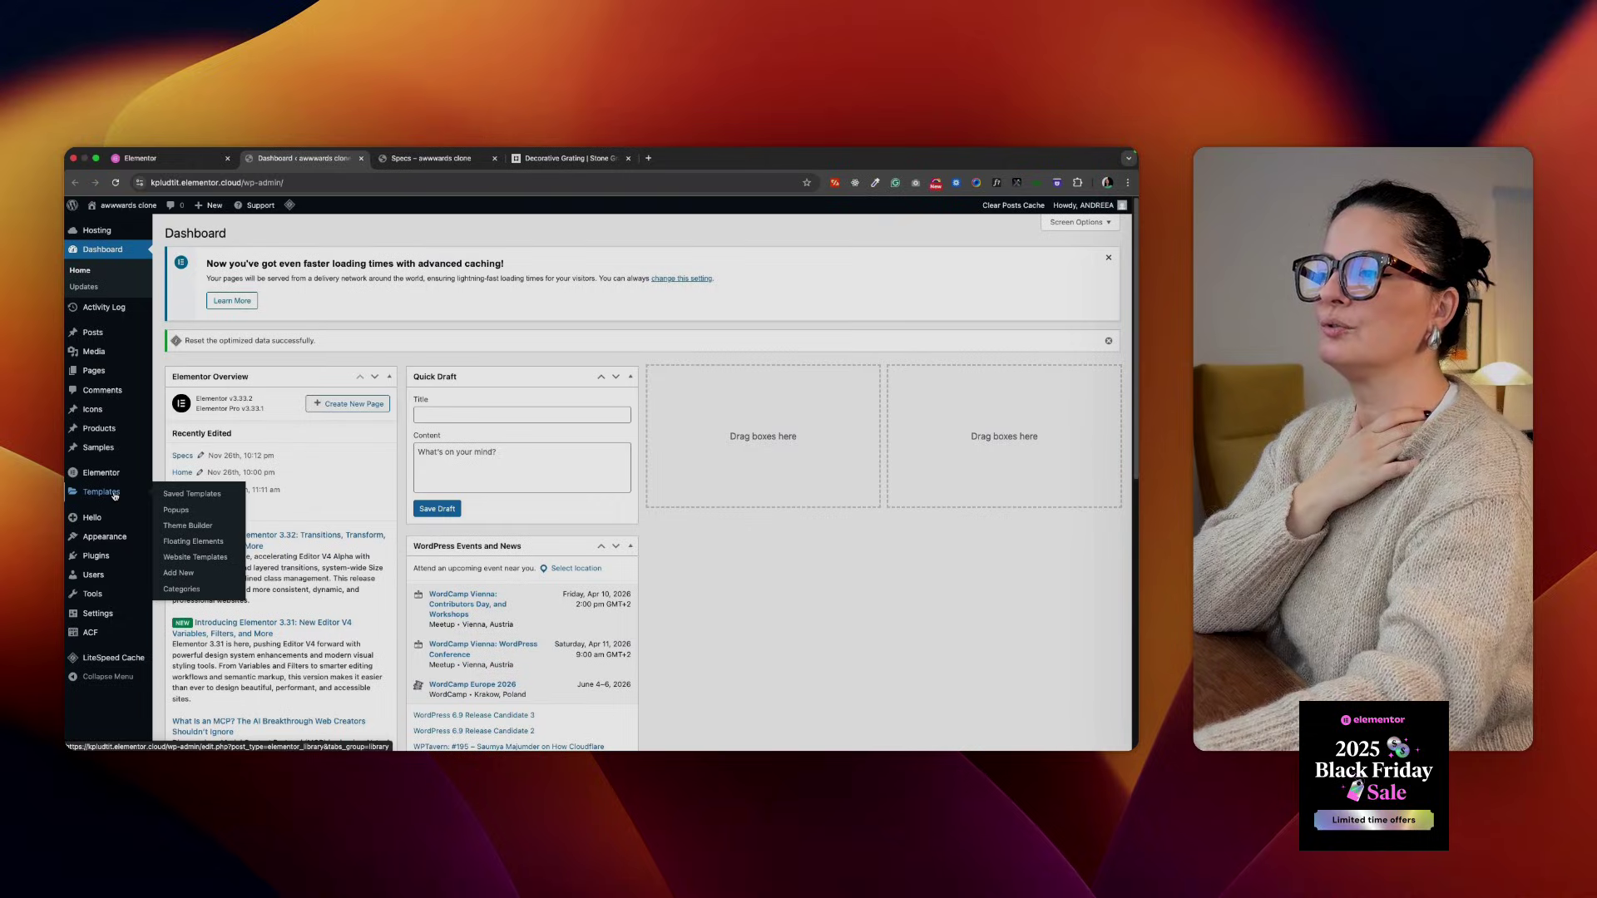
{"action": "left_click", "coordinate": [182, 527]}
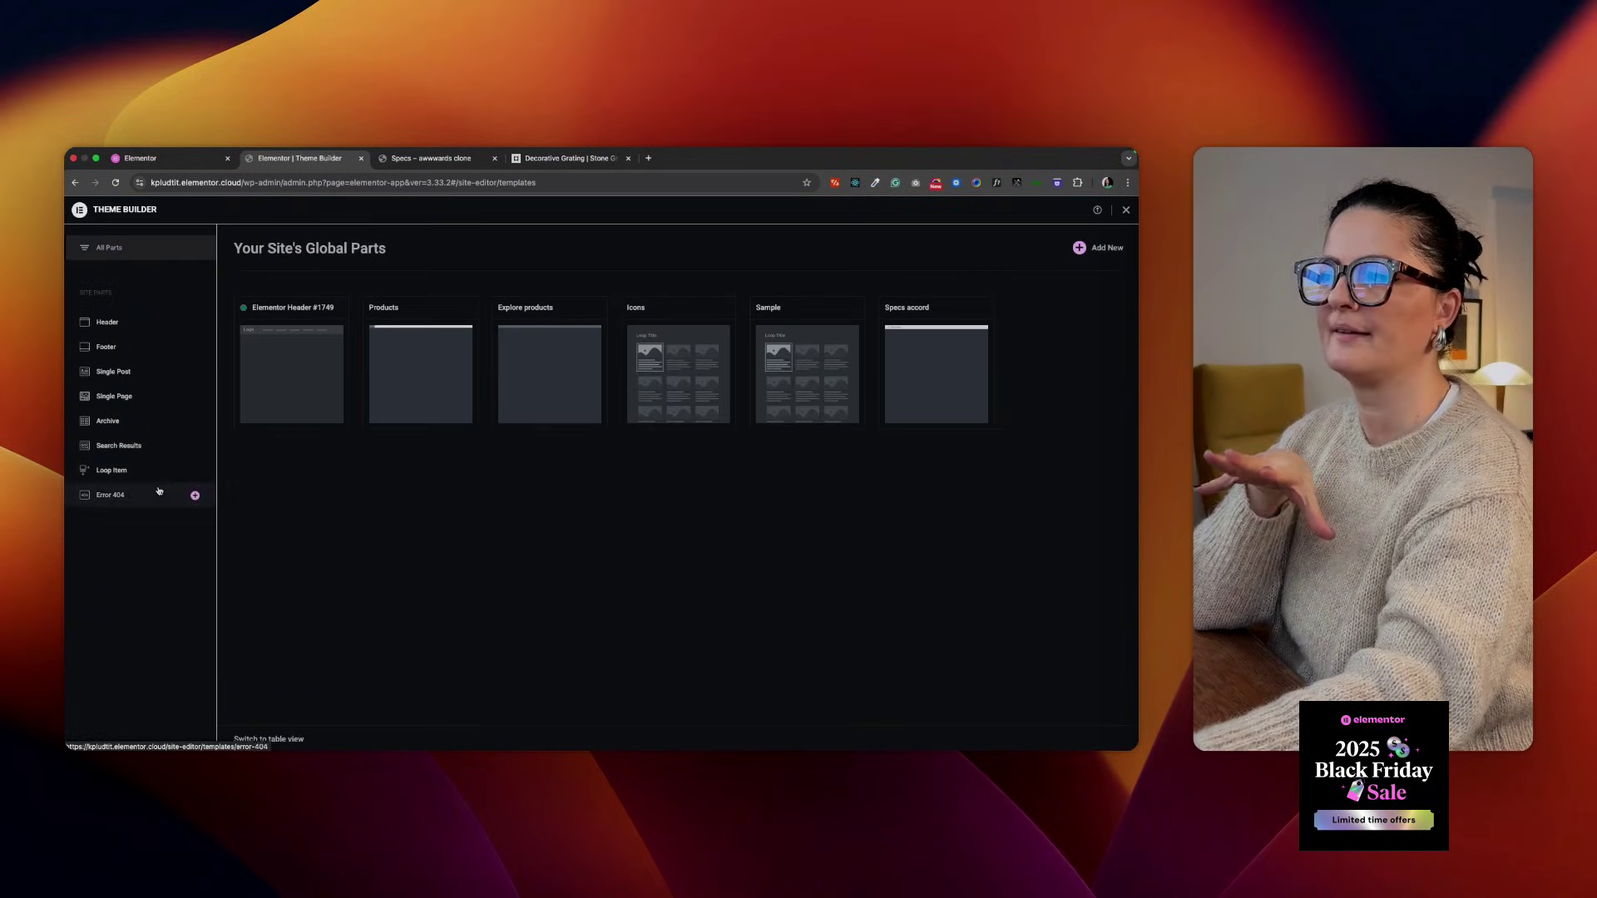
{"action": "left_click", "coordinate": [105, 326]}
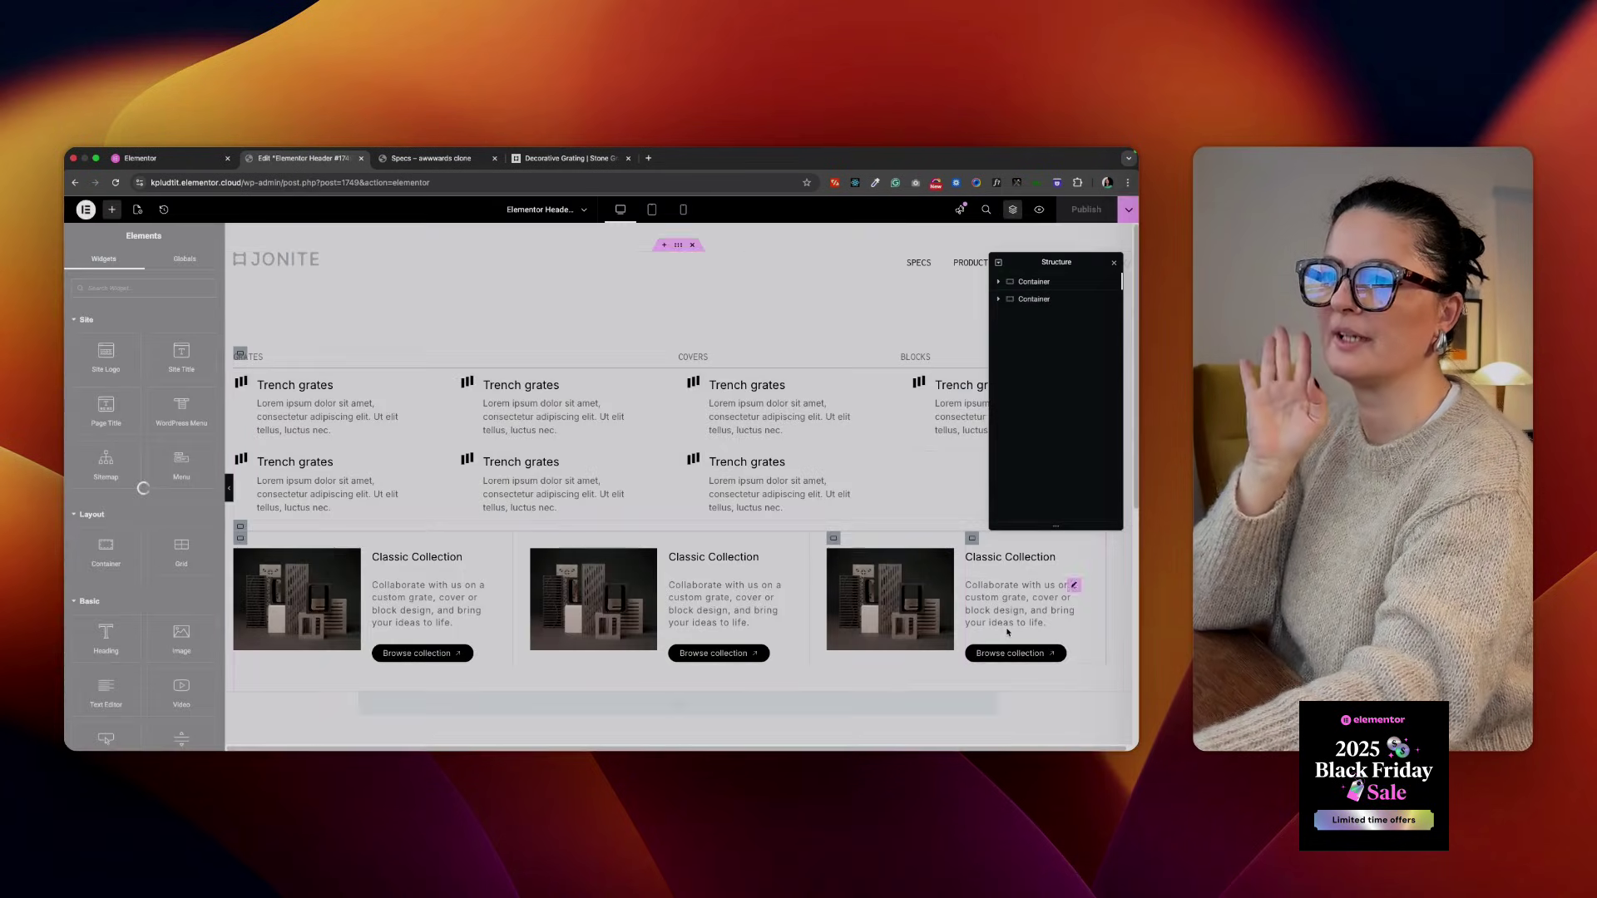
Inspect the HTML widget in the header's second container and the WordPress Menu widget's settings, checking the reference site's navigation
{"action": "left_click", "coordinate": [999, 299]}
{"action": "left_click", "coordinate": [1031, 317]}
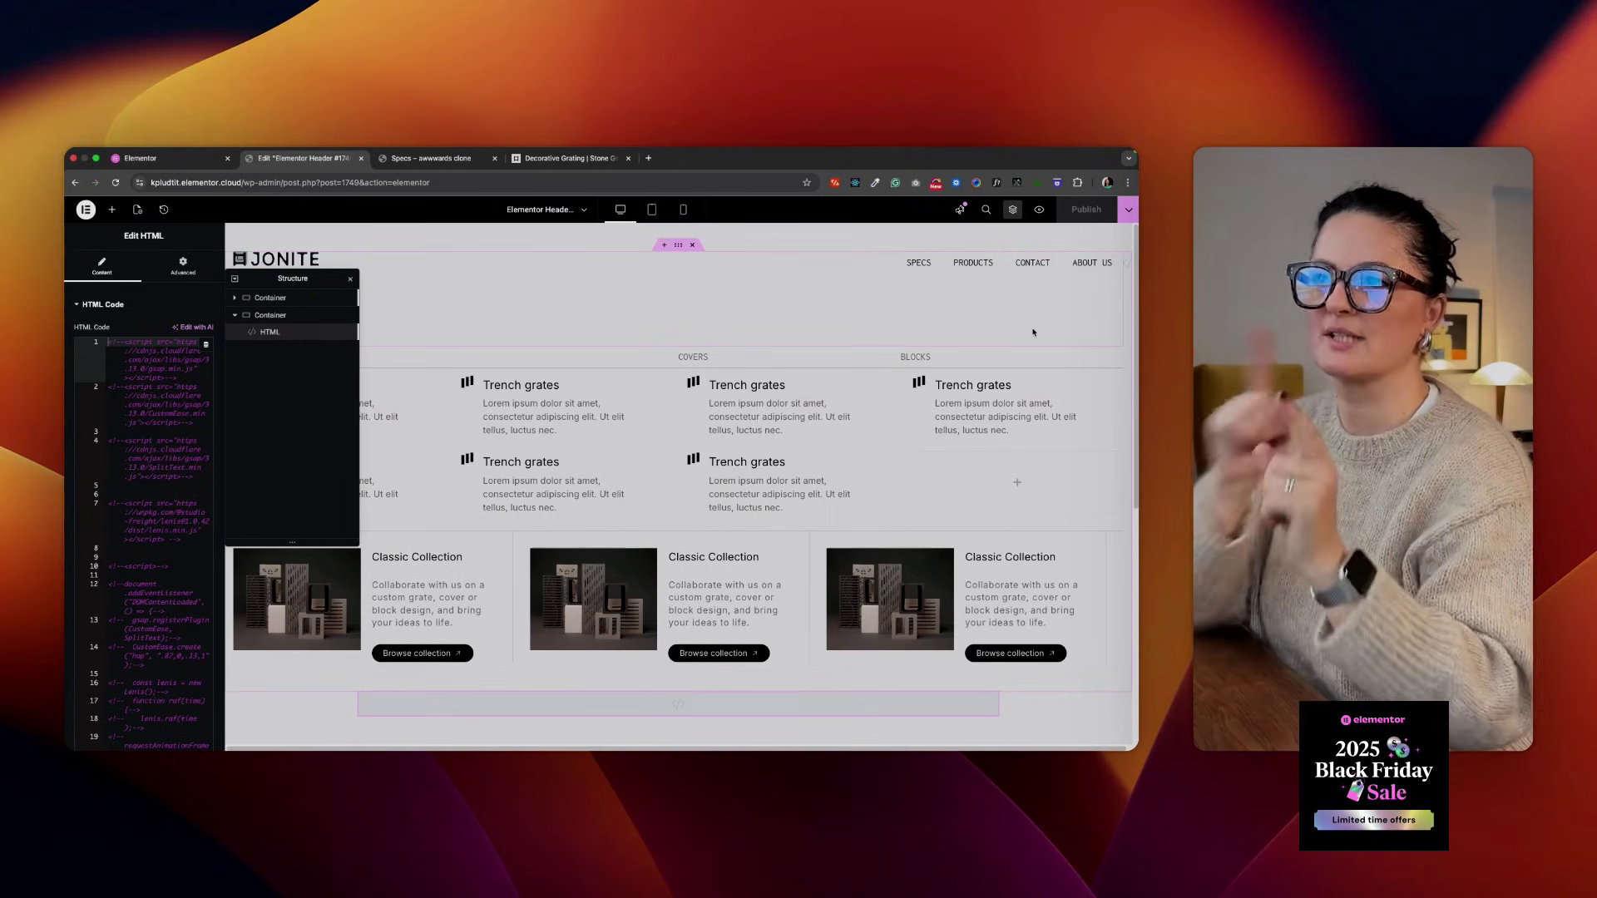
{"action": "left_click", "coordinate": [570, 158]}
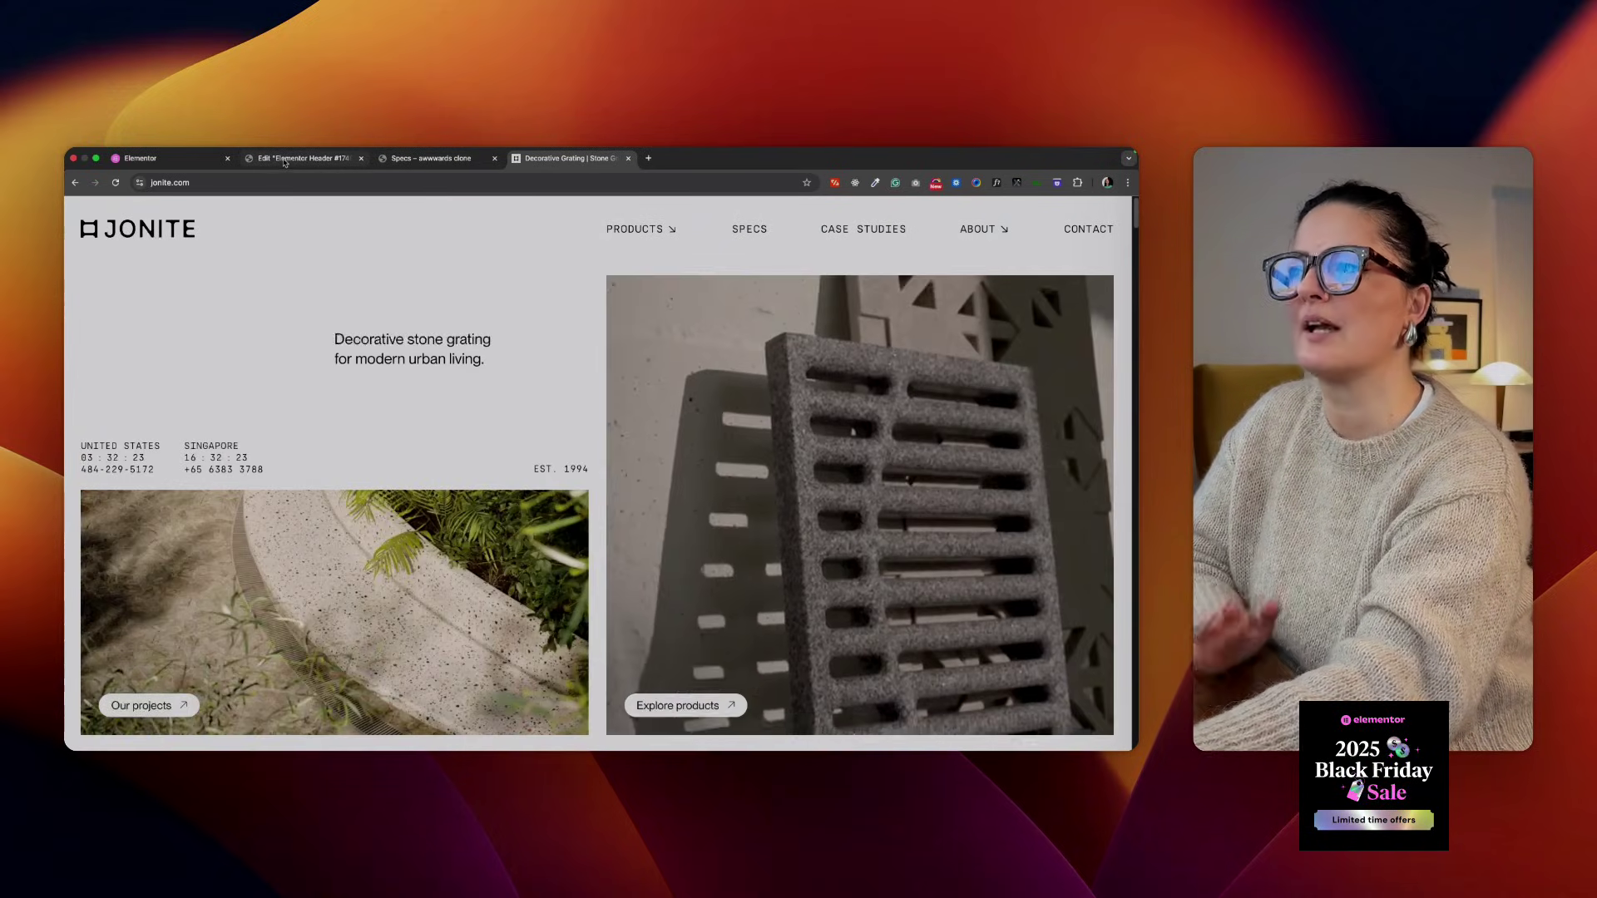
{"action": "left_click", "coordinate": [284, 159]}
{"action": "left_click", "coordinate": [1115, 261]}
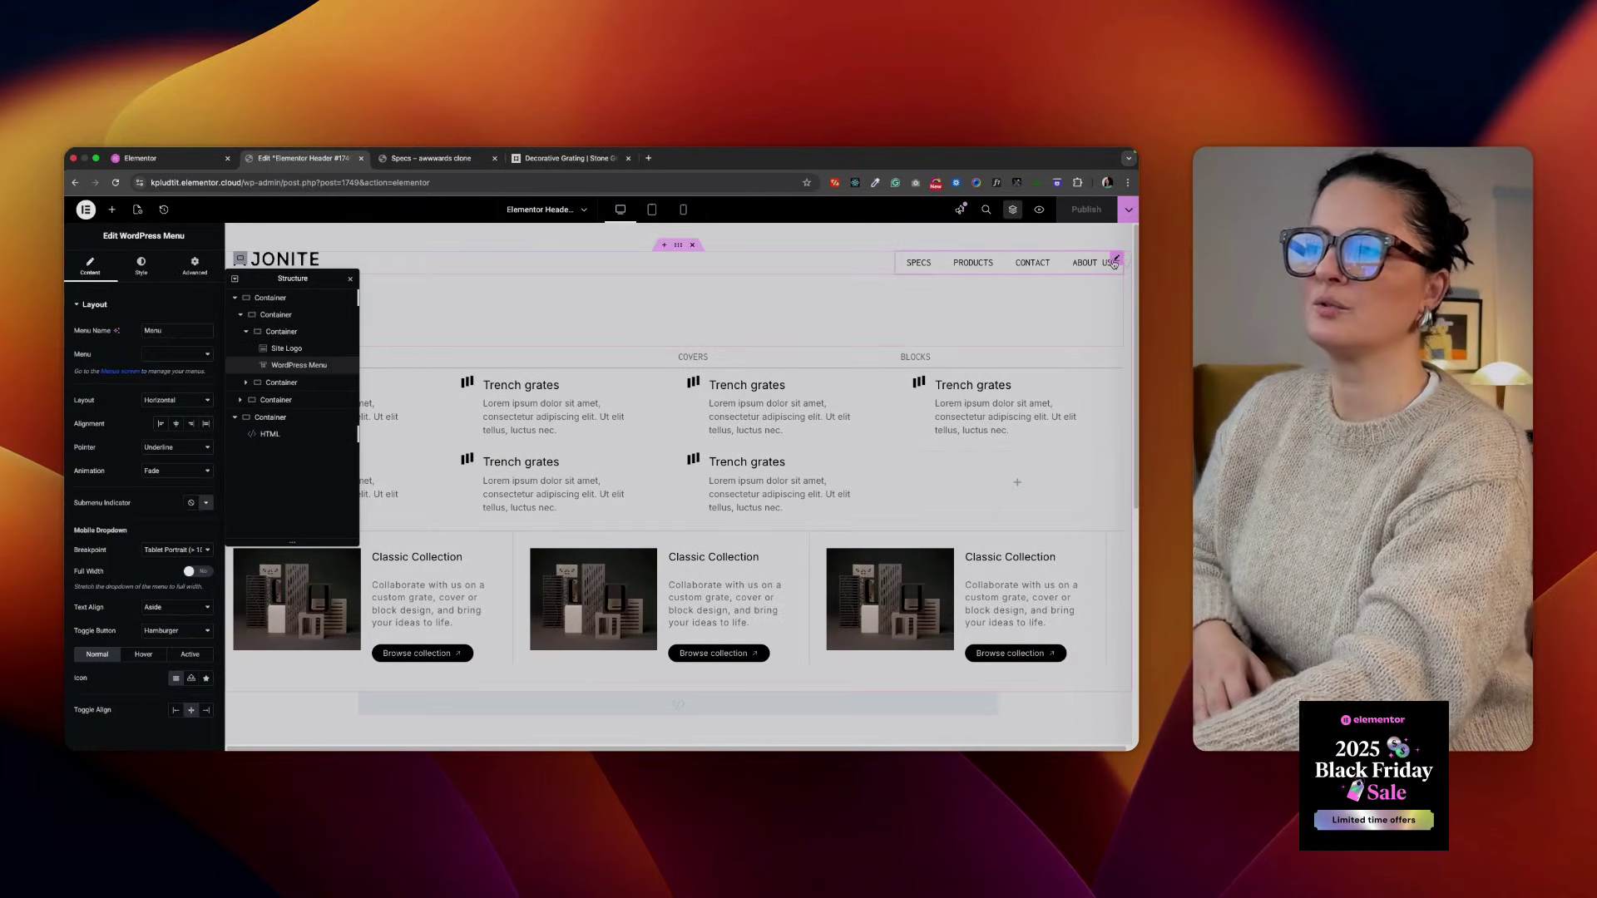
Exit the header editor to WordPress and open the Menus management page
{"action": "left_click", "coordinate": [86, 211]}
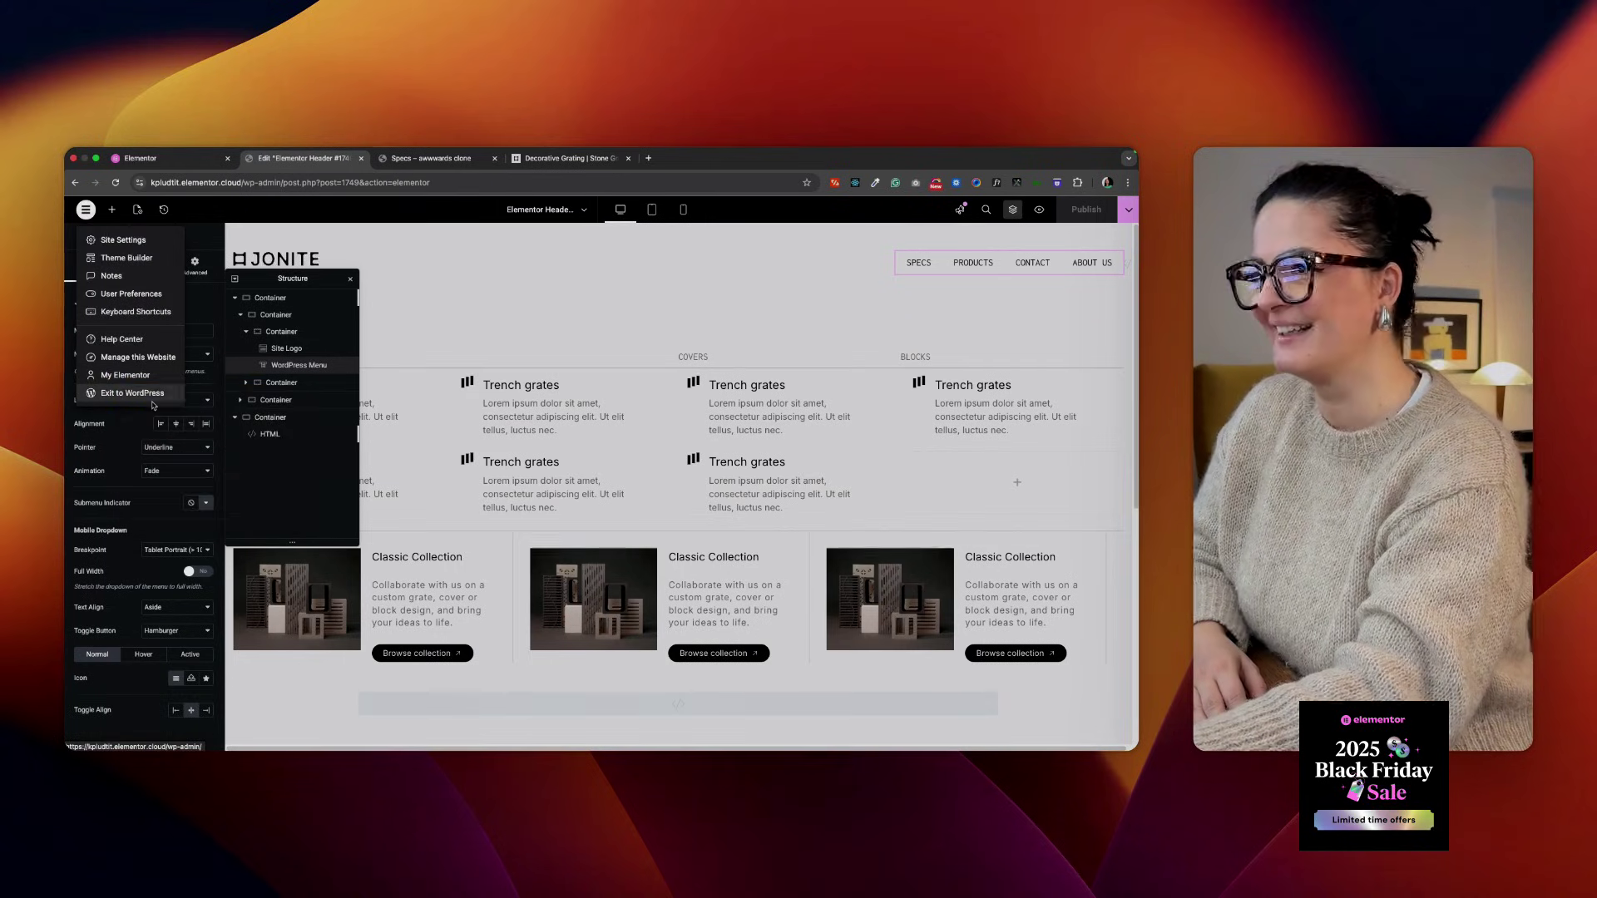
{"action": "left_click", "coordinate": [153, 404]}
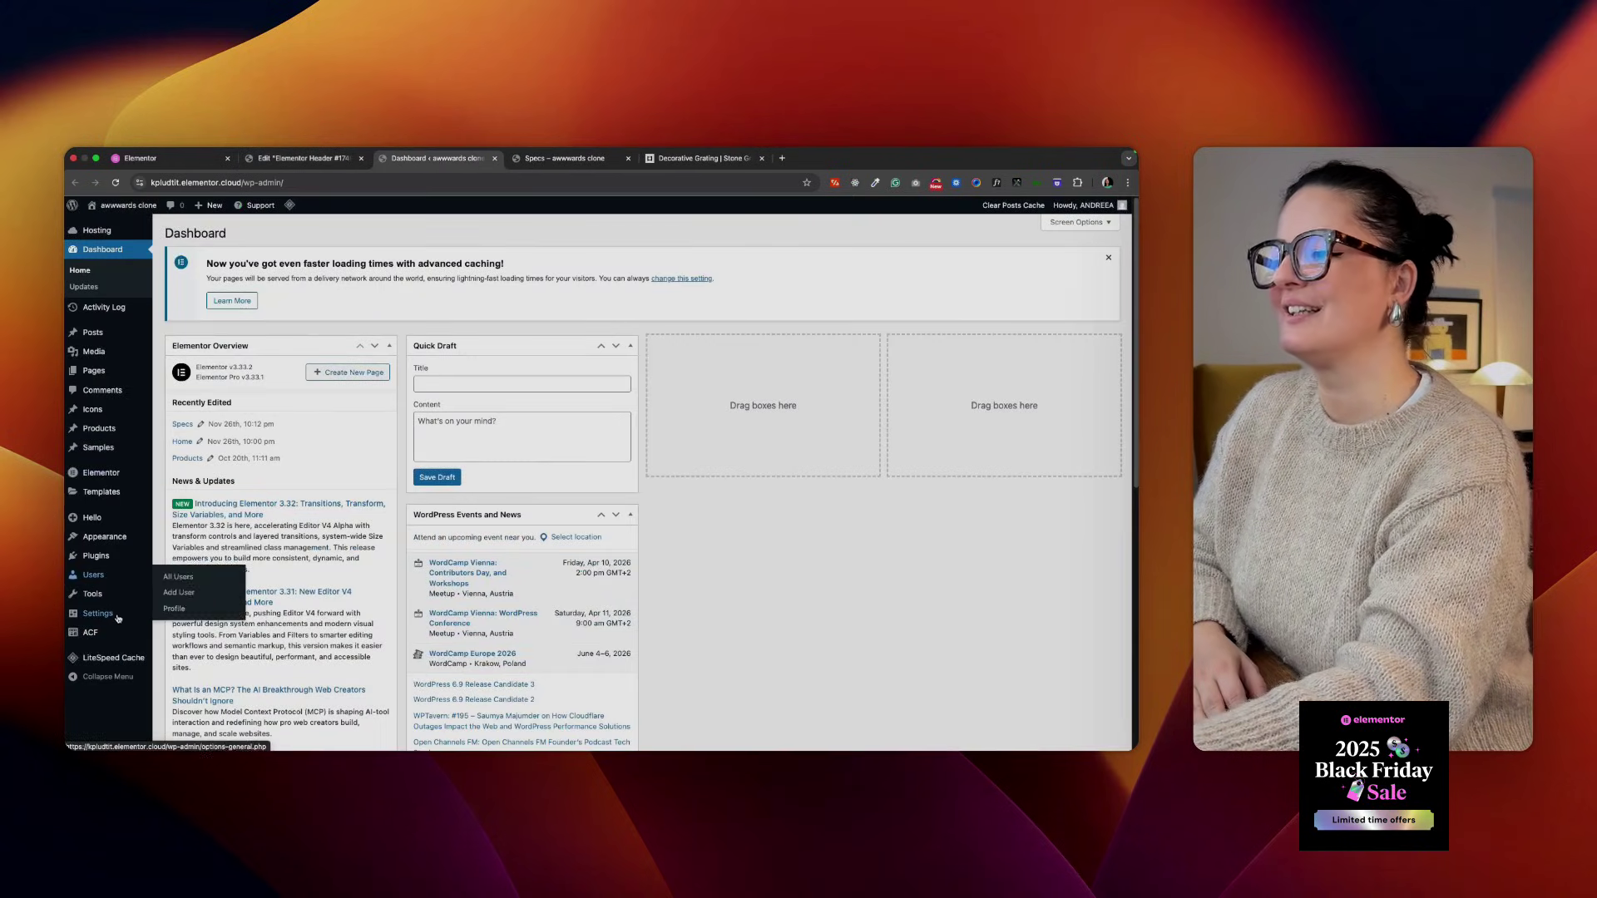
{"action": "mouse_move", "coordinate": [110, 538]}
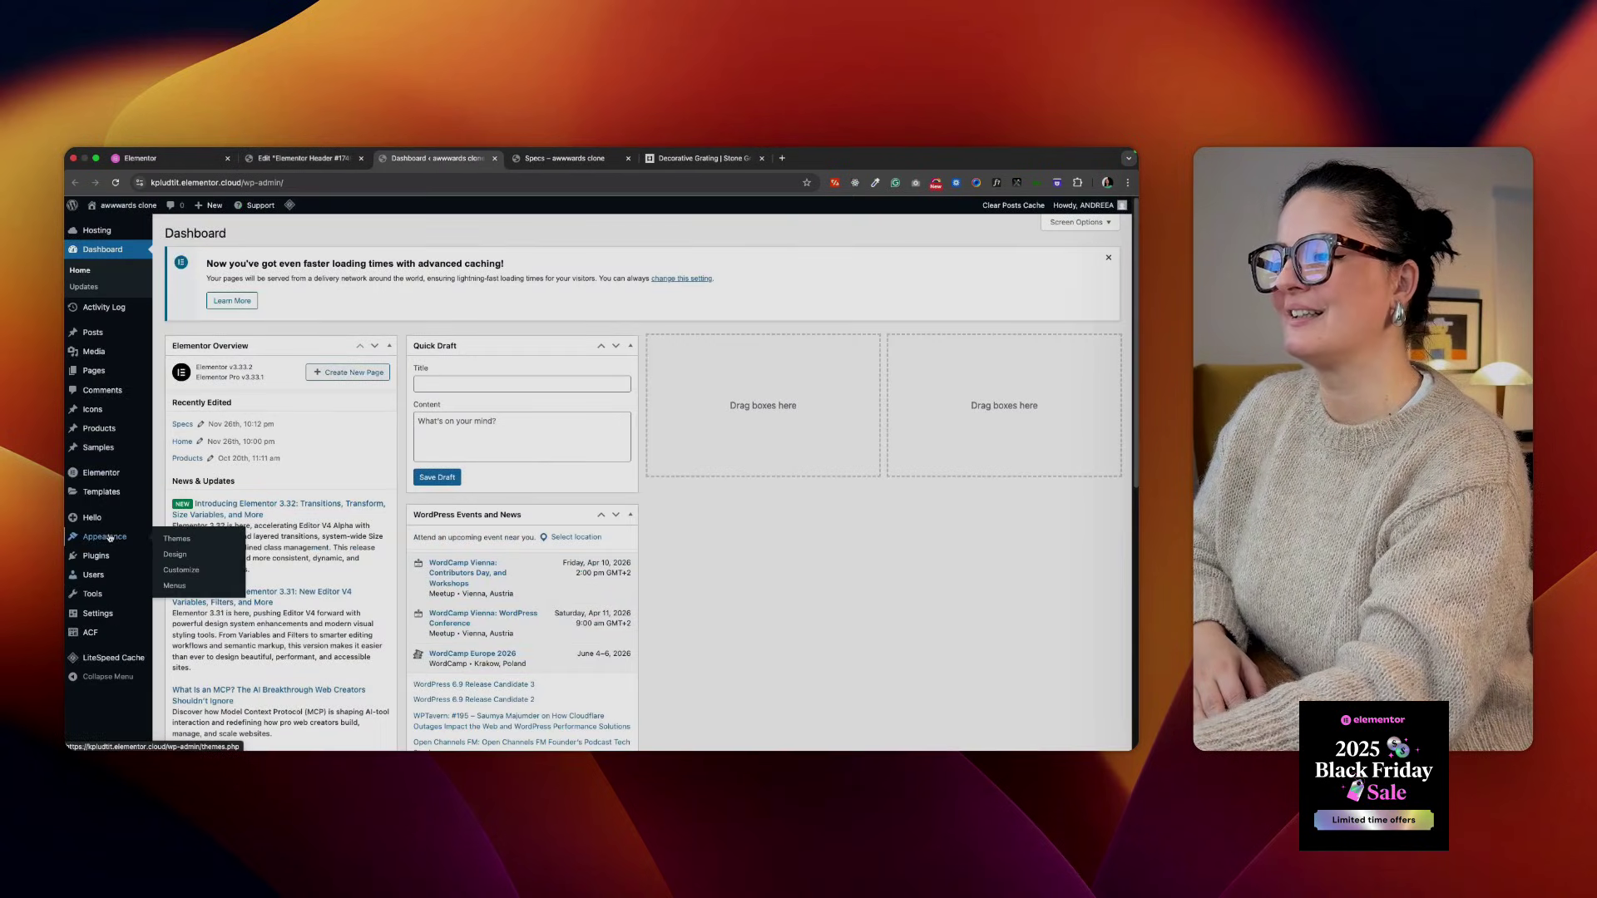
{"action": "left_click", "coordinate": [176, 586]}
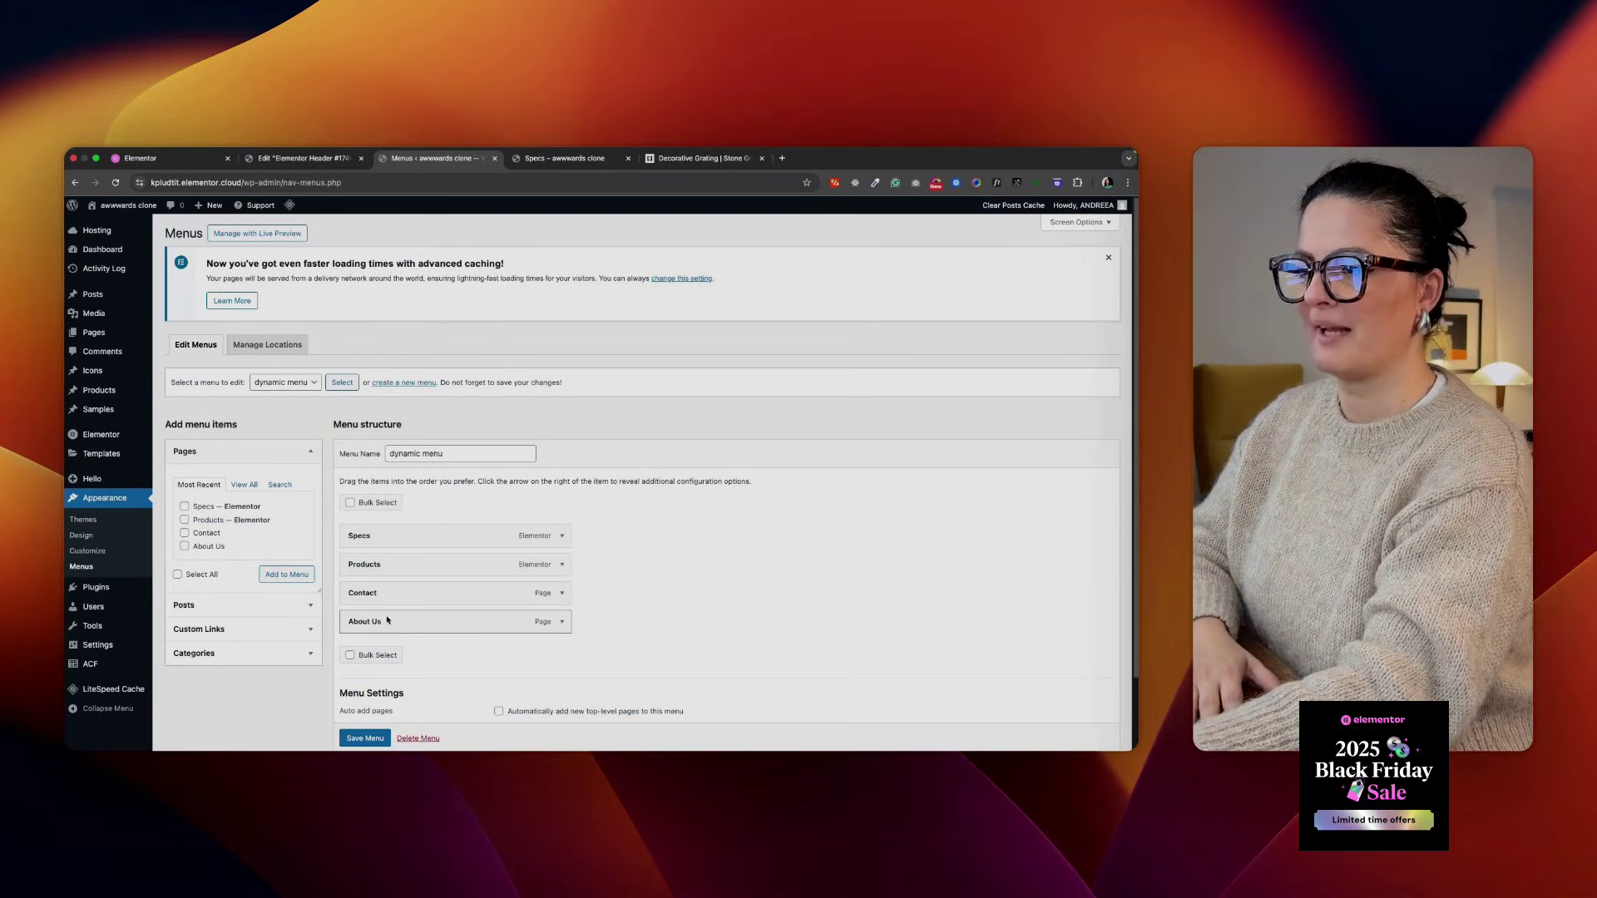
In the dynamic menu, rename the About Us item to About, place Products above Specs, and save the menu
{"action": "left_click", "coordinate": [562, 622]}
{"action": "left_click", "coordinate": [393, 660]}
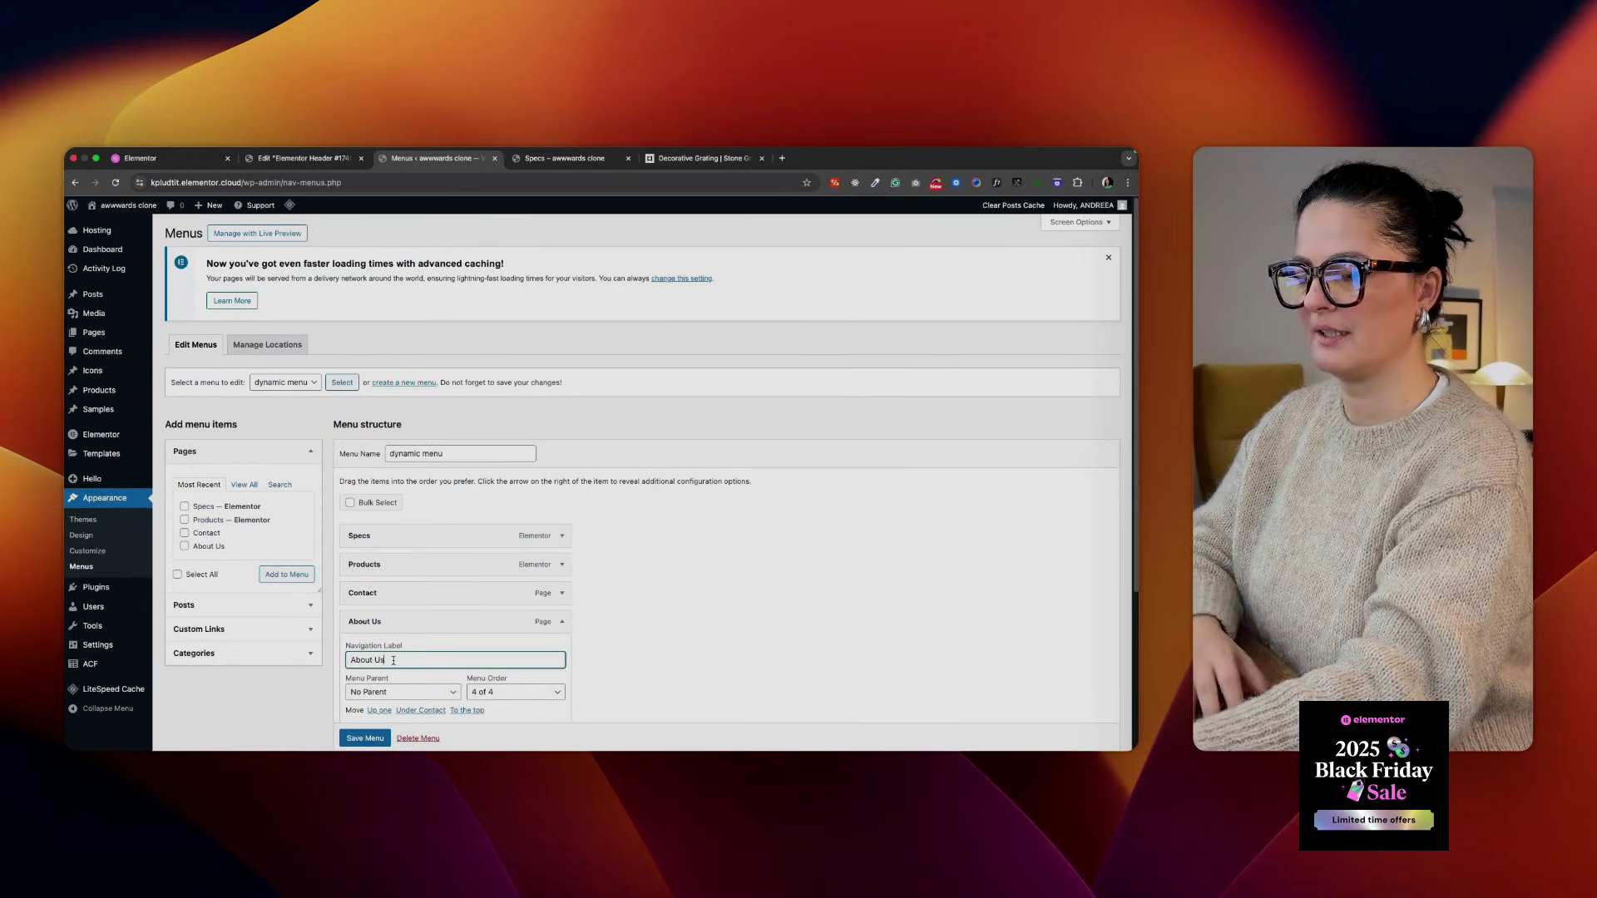
{"action": "mouse_move", "coordinate": [365, 564]}
{"action": "left_mouse_down"}
{"action": "mouse_move", "coordinate": [366, 538]}
{"action": "mouse_move", "coordinate": [386, 546]}
{"action": "left_mouse_up"}
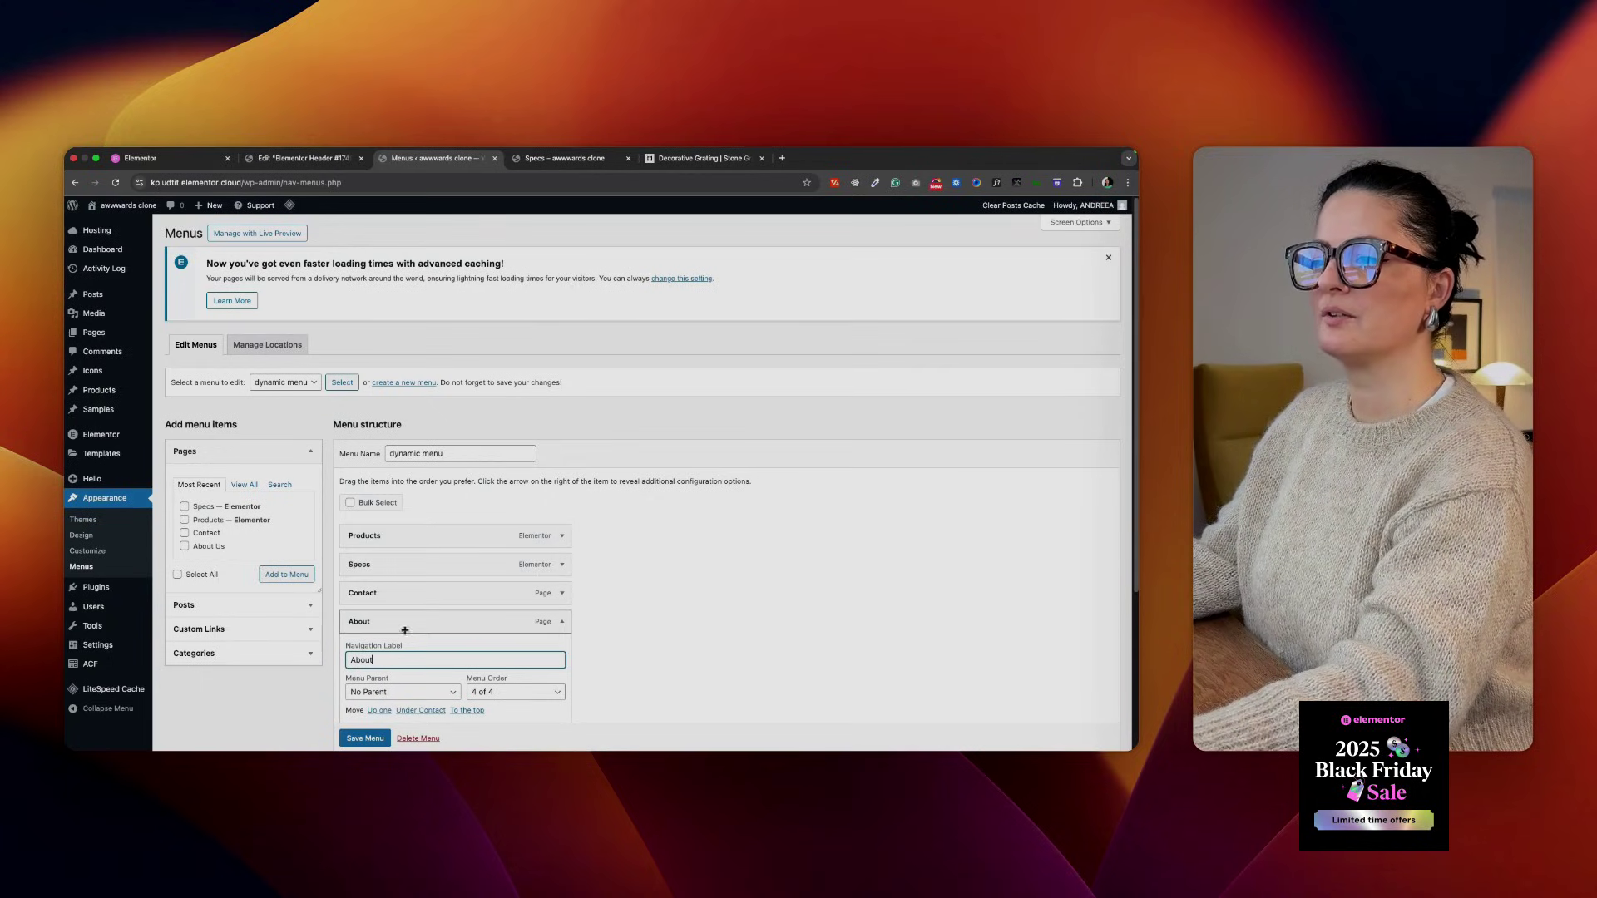
{"action": "scroll", "coordinate": [433, 627], "scroll_direction": "down", "scroll_amount": 2}
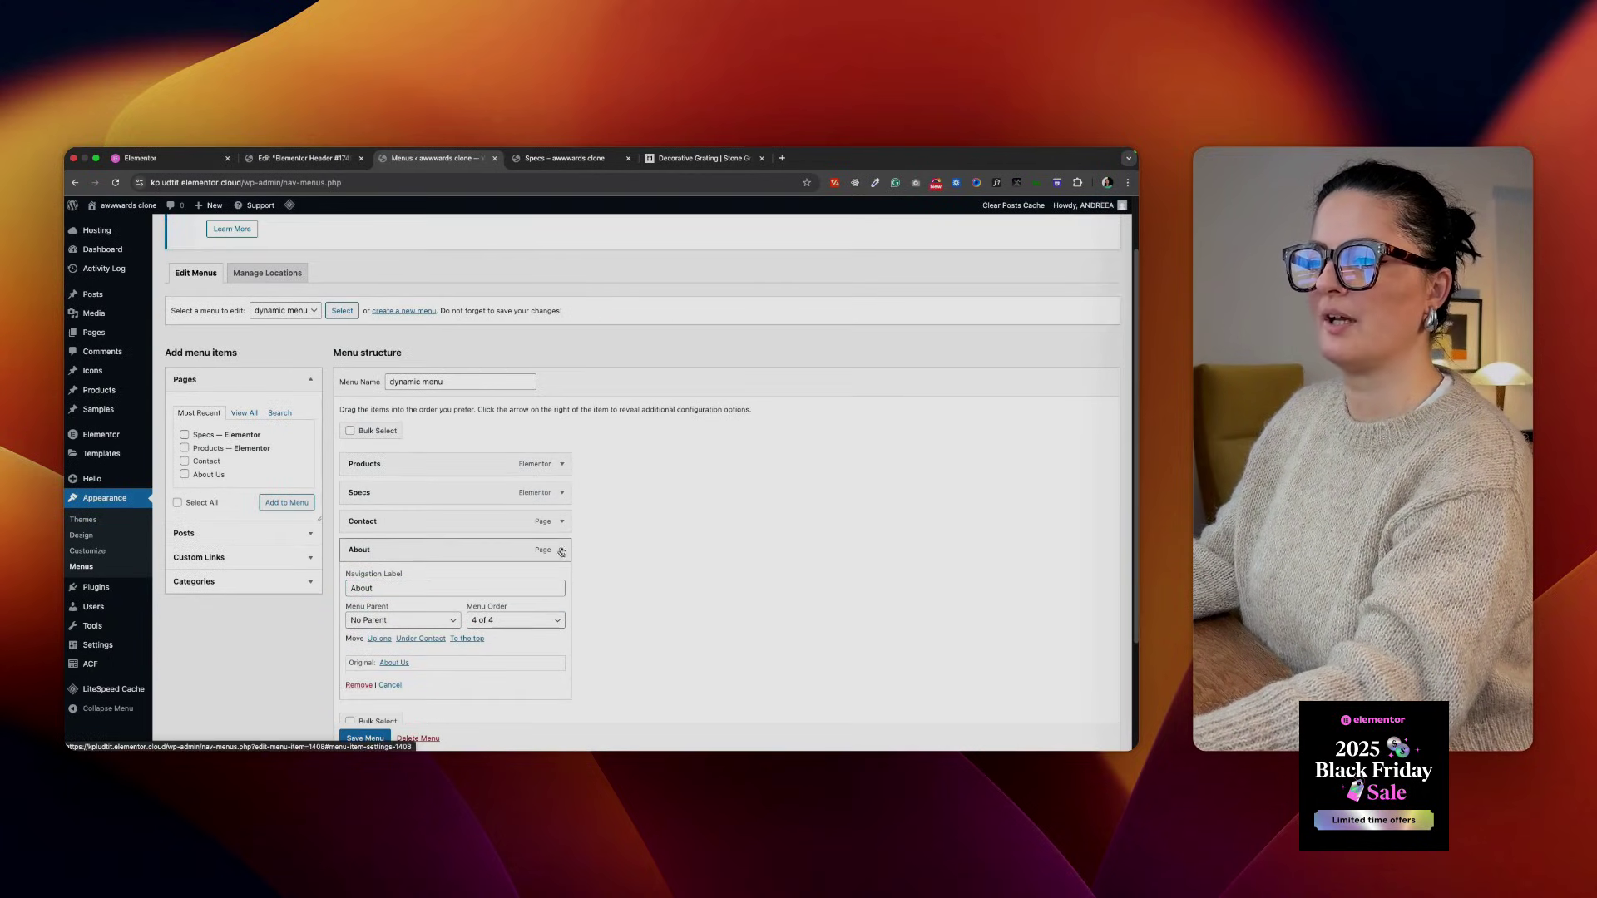
{"action": "scroll", "coordinate": [451, 547], "scroll_direction": "down", "scroll_amount": 2}
{"action": "left_click", "coordinate": [364, 715]}
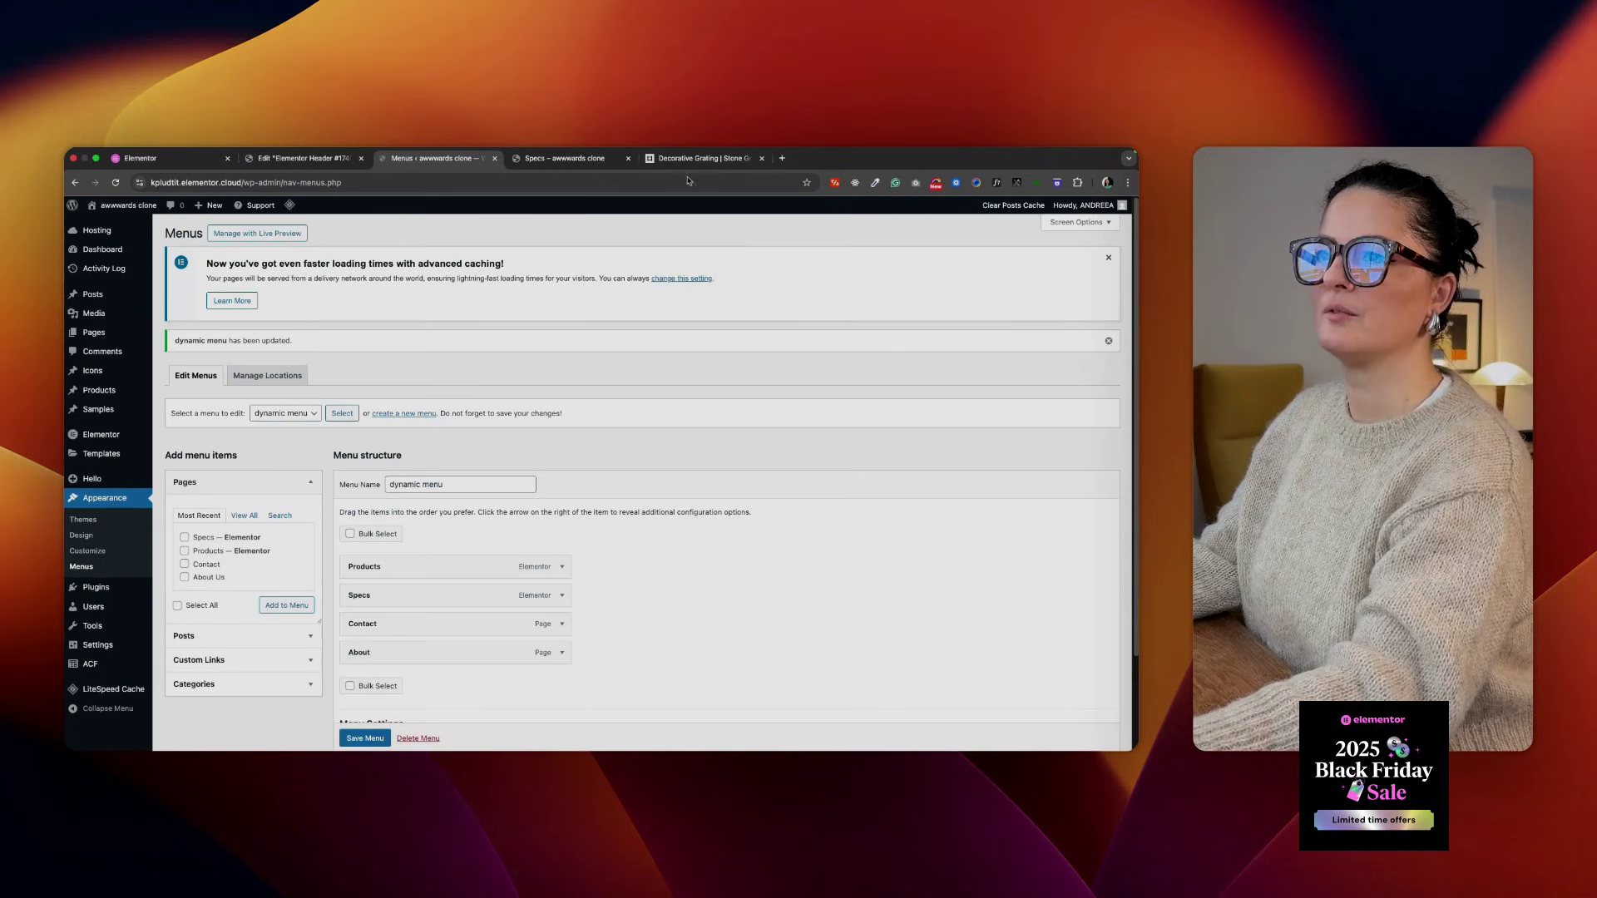
Check the reference site's navigation, and create and publish a new WordPress page titled Case Studies
{"action": "left_click", "coordinate": [699, 158]}
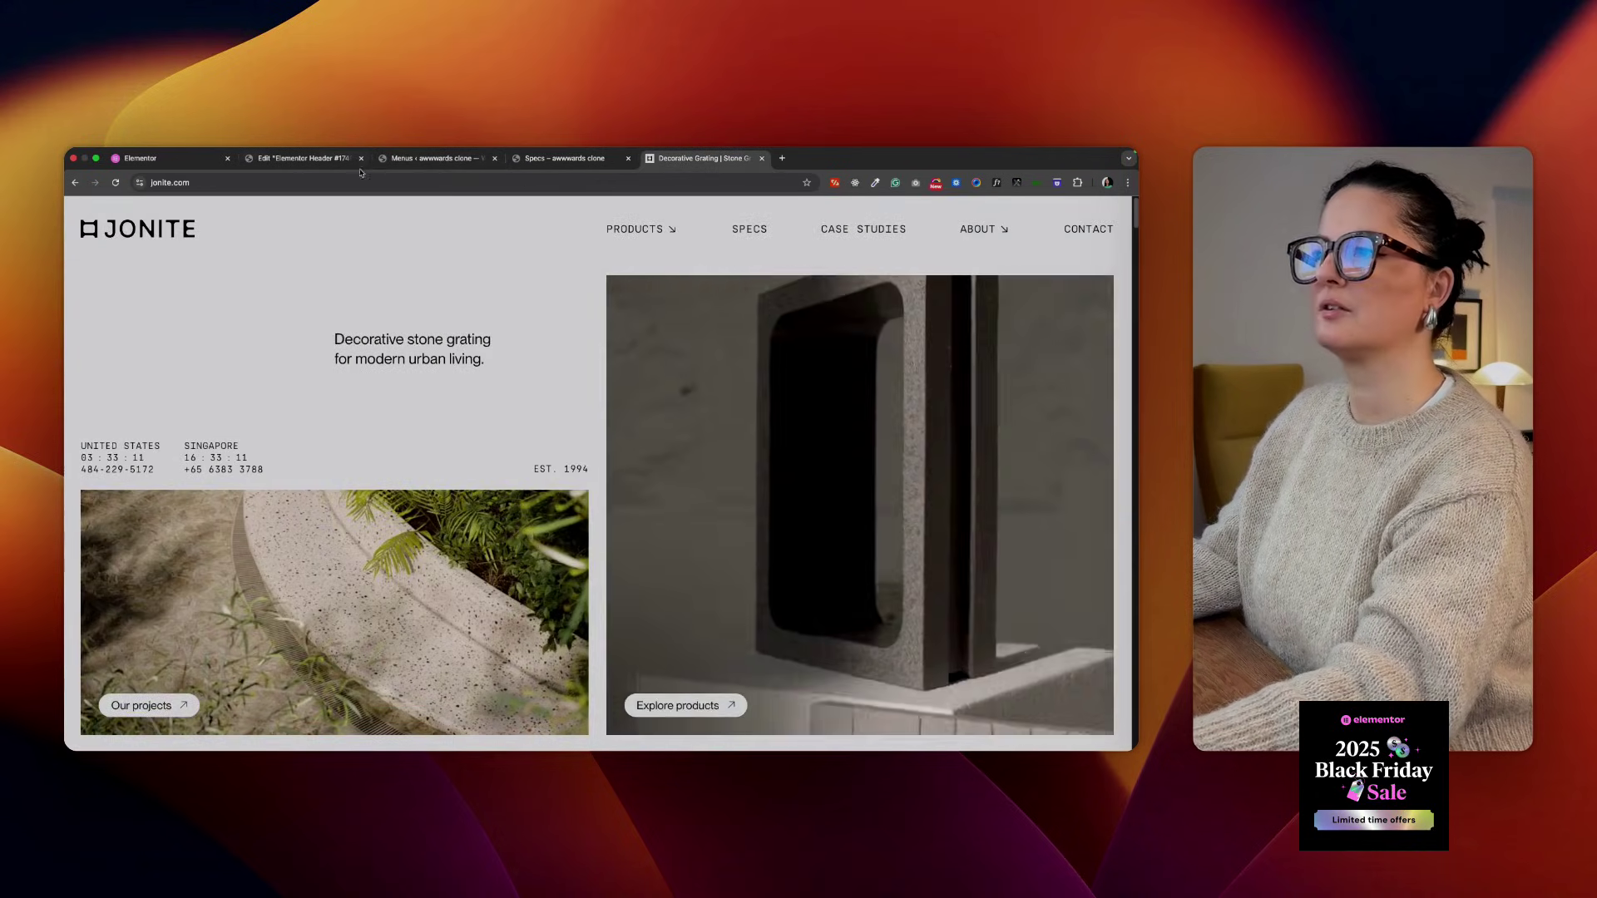
{"action": "left_click", "coordinate": [324, 163]}
{"action": "left_click", "coordinate": [432, 159]}
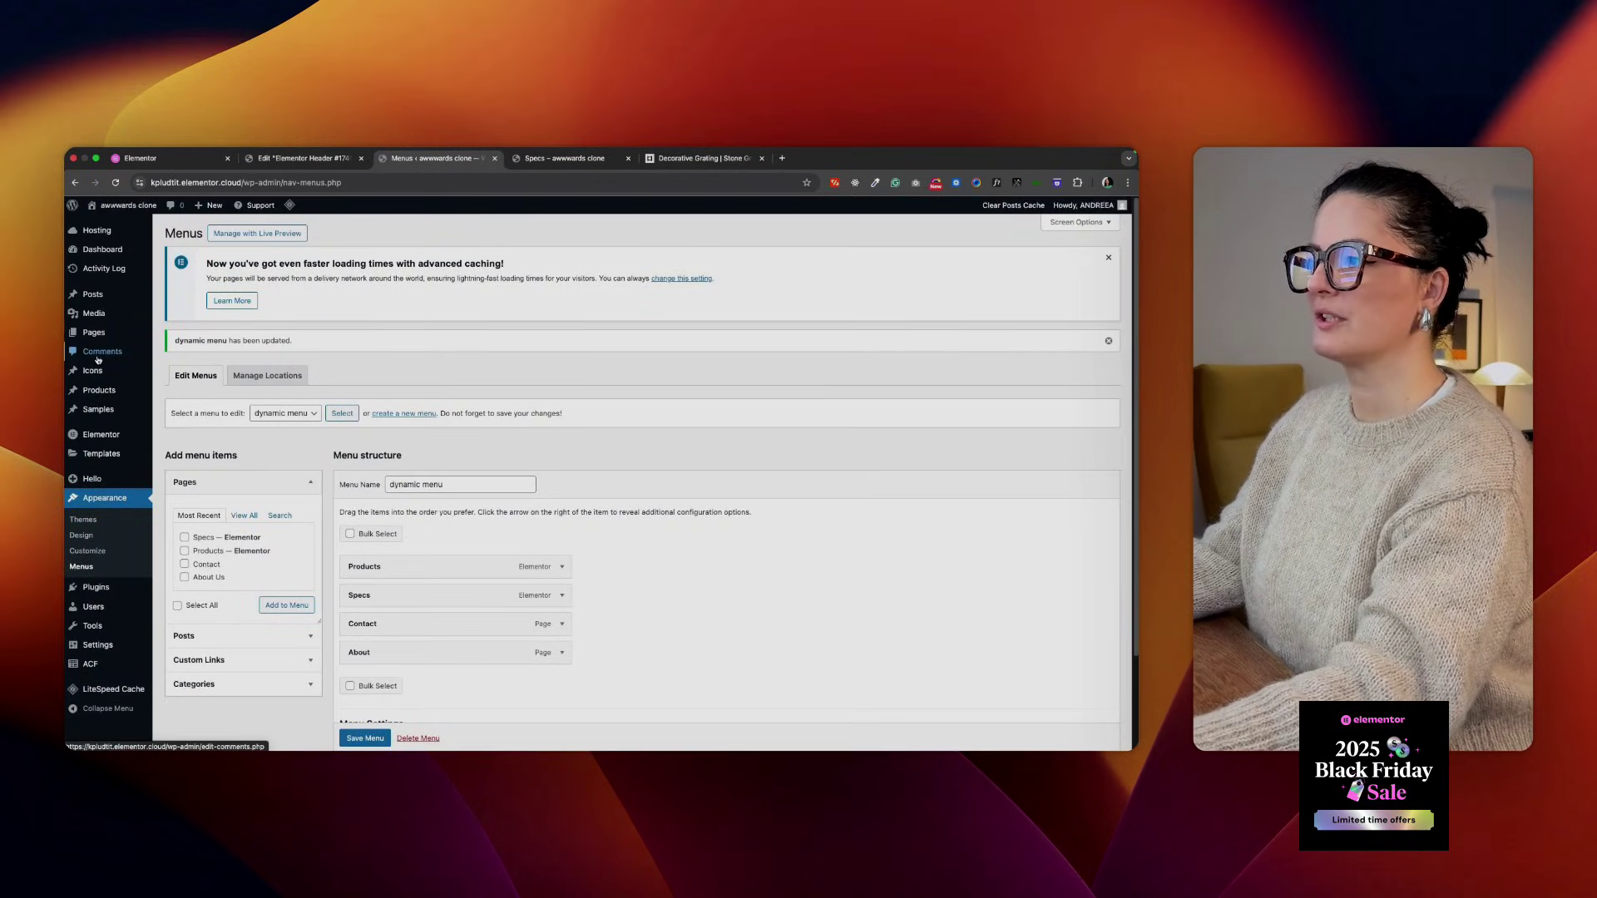
{"action": "mouse_move", "coordinate": [93, 334]}
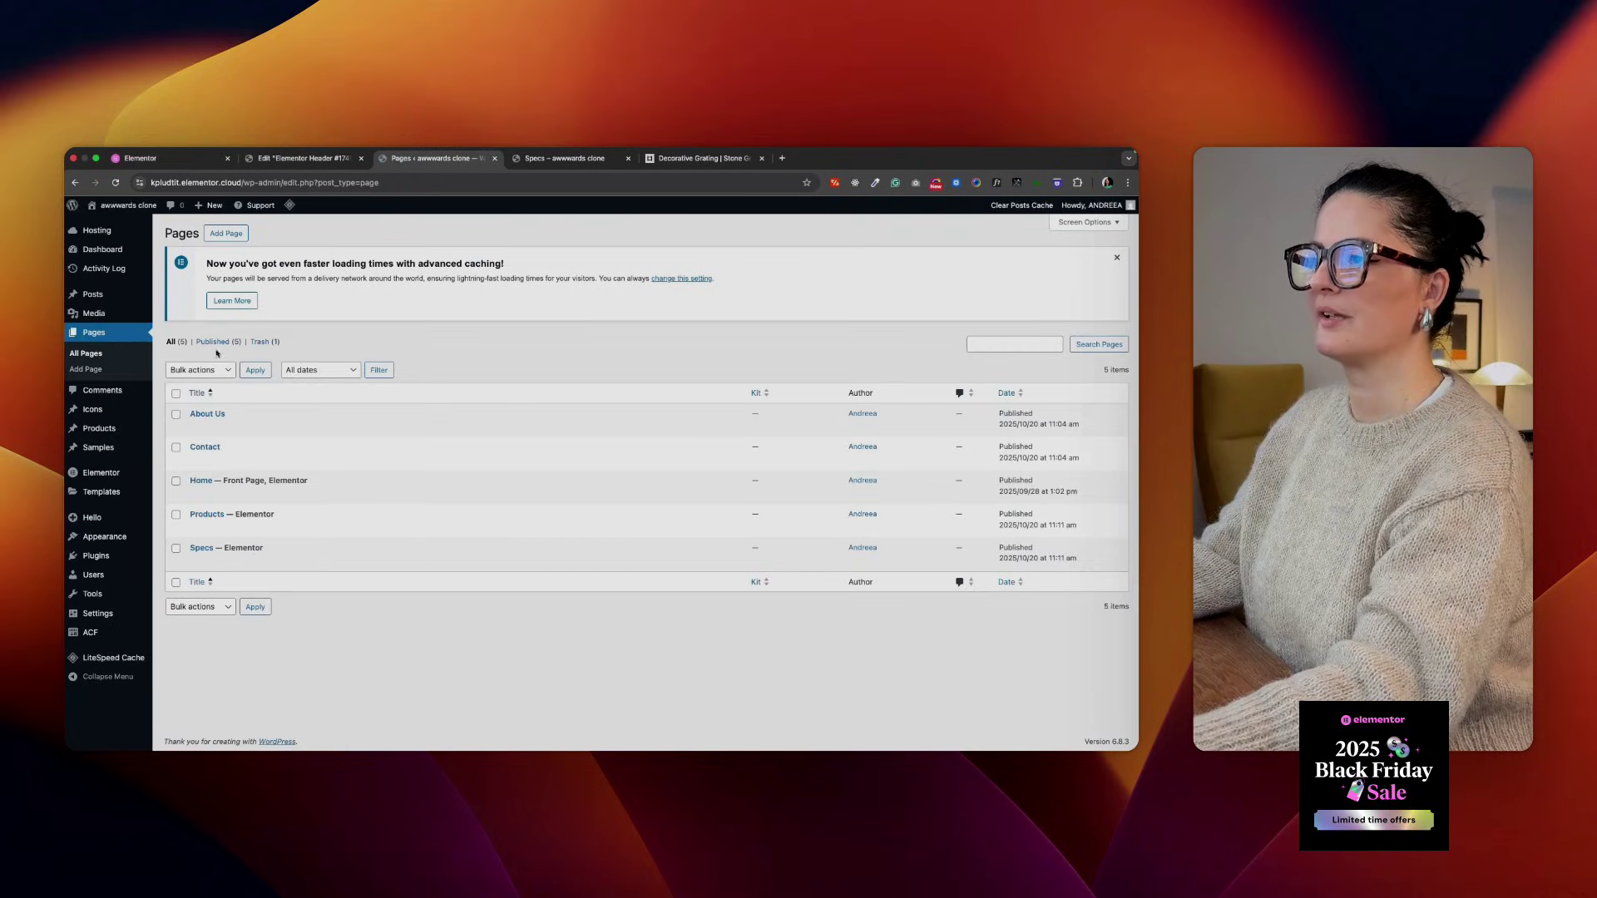
{"action": "left_click", "coordinate": [226, 233]}
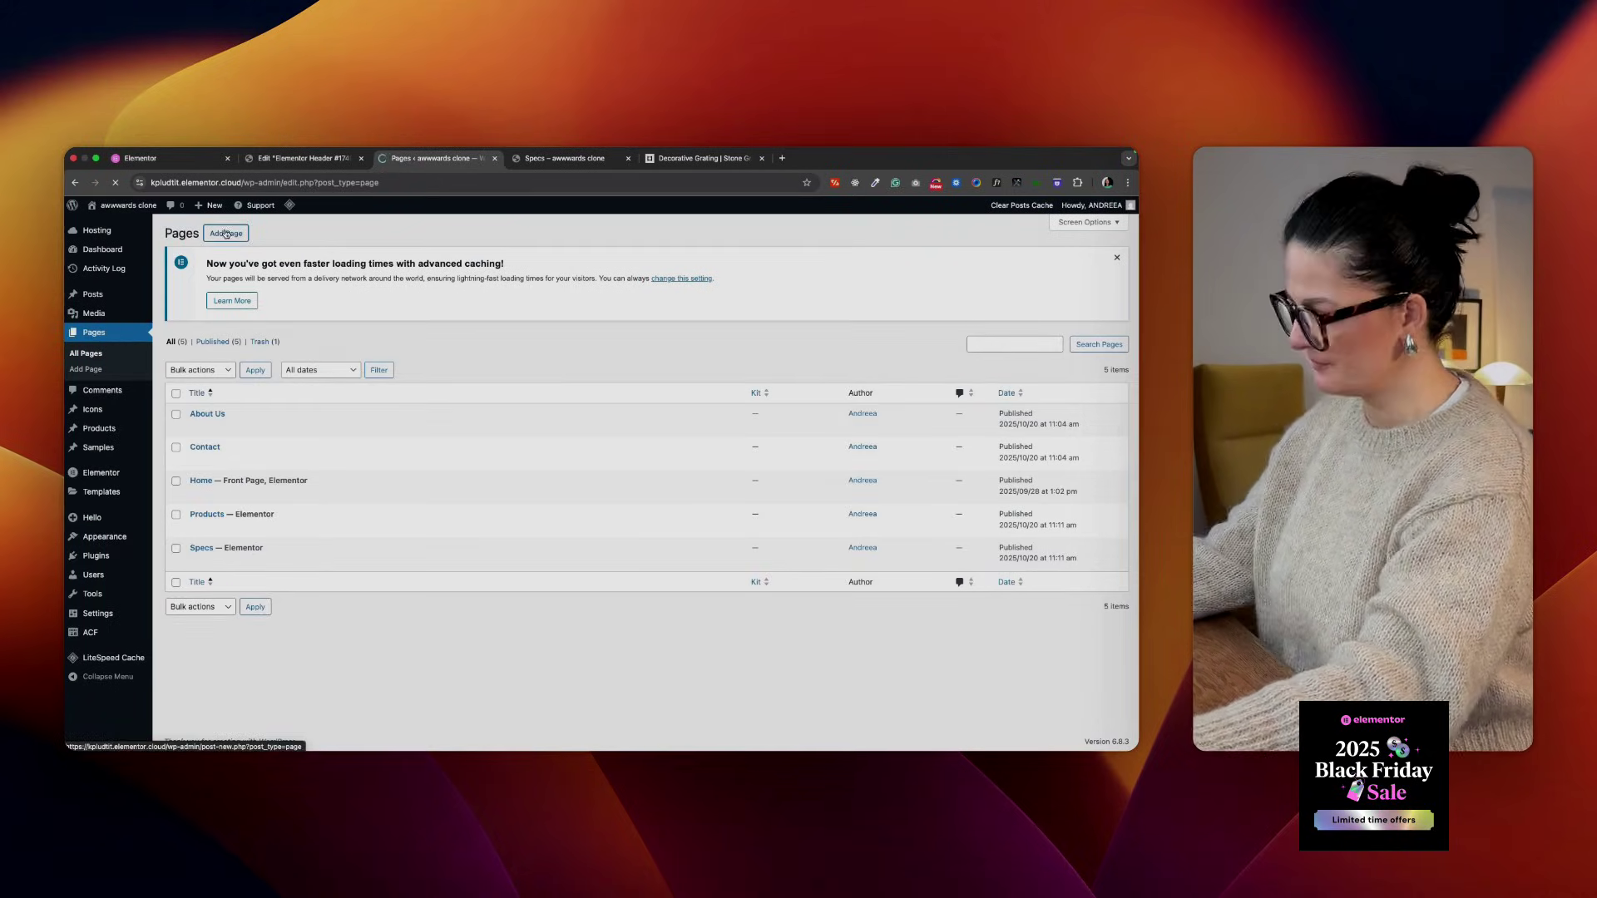
{"action": "type", "text": "Case"}
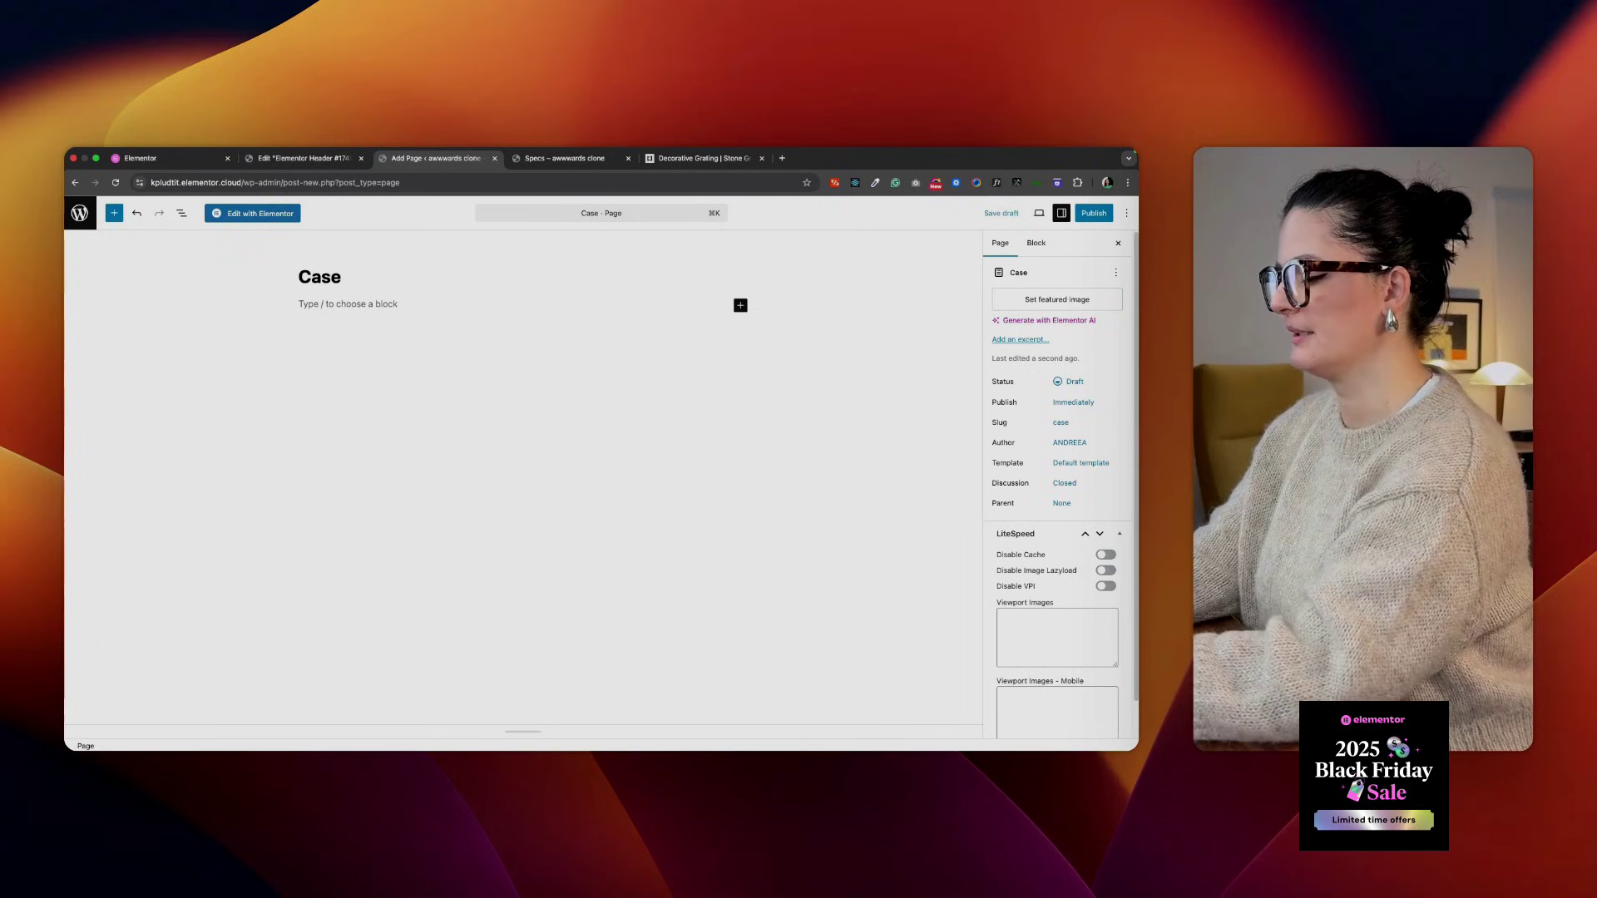
{"action": "type", "text": " Studies"}
{"action": "left_click", "coordinate": [1094, 213]}
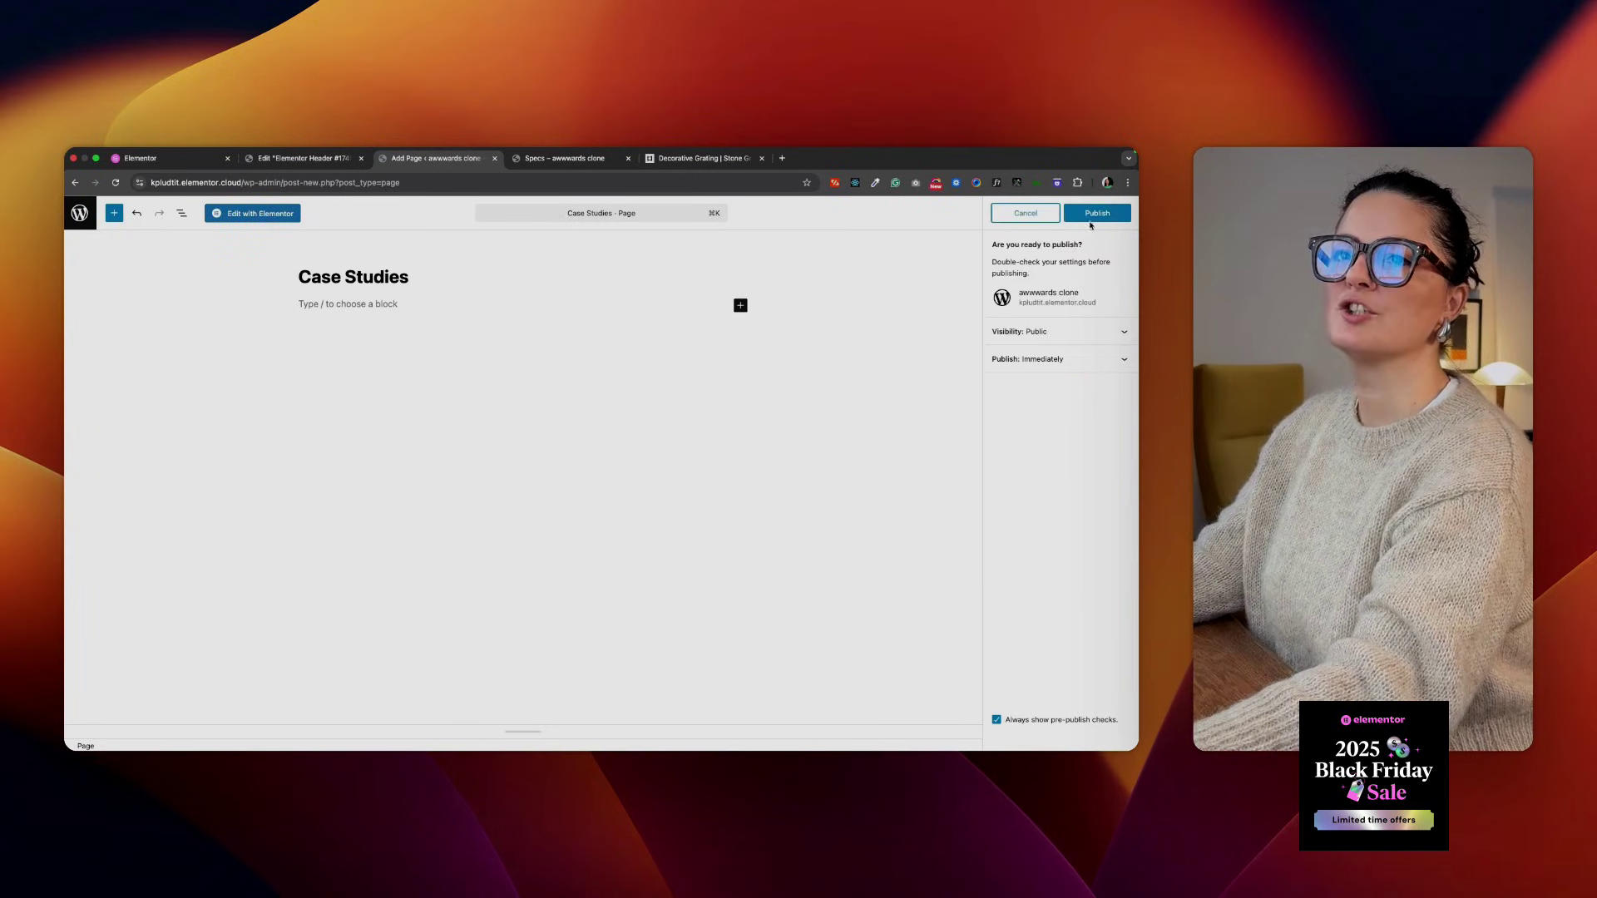
{"action": "left_click", "coordinate": [1092, 218]}
{"action": "left_click", "coordinate": [81, 214]}
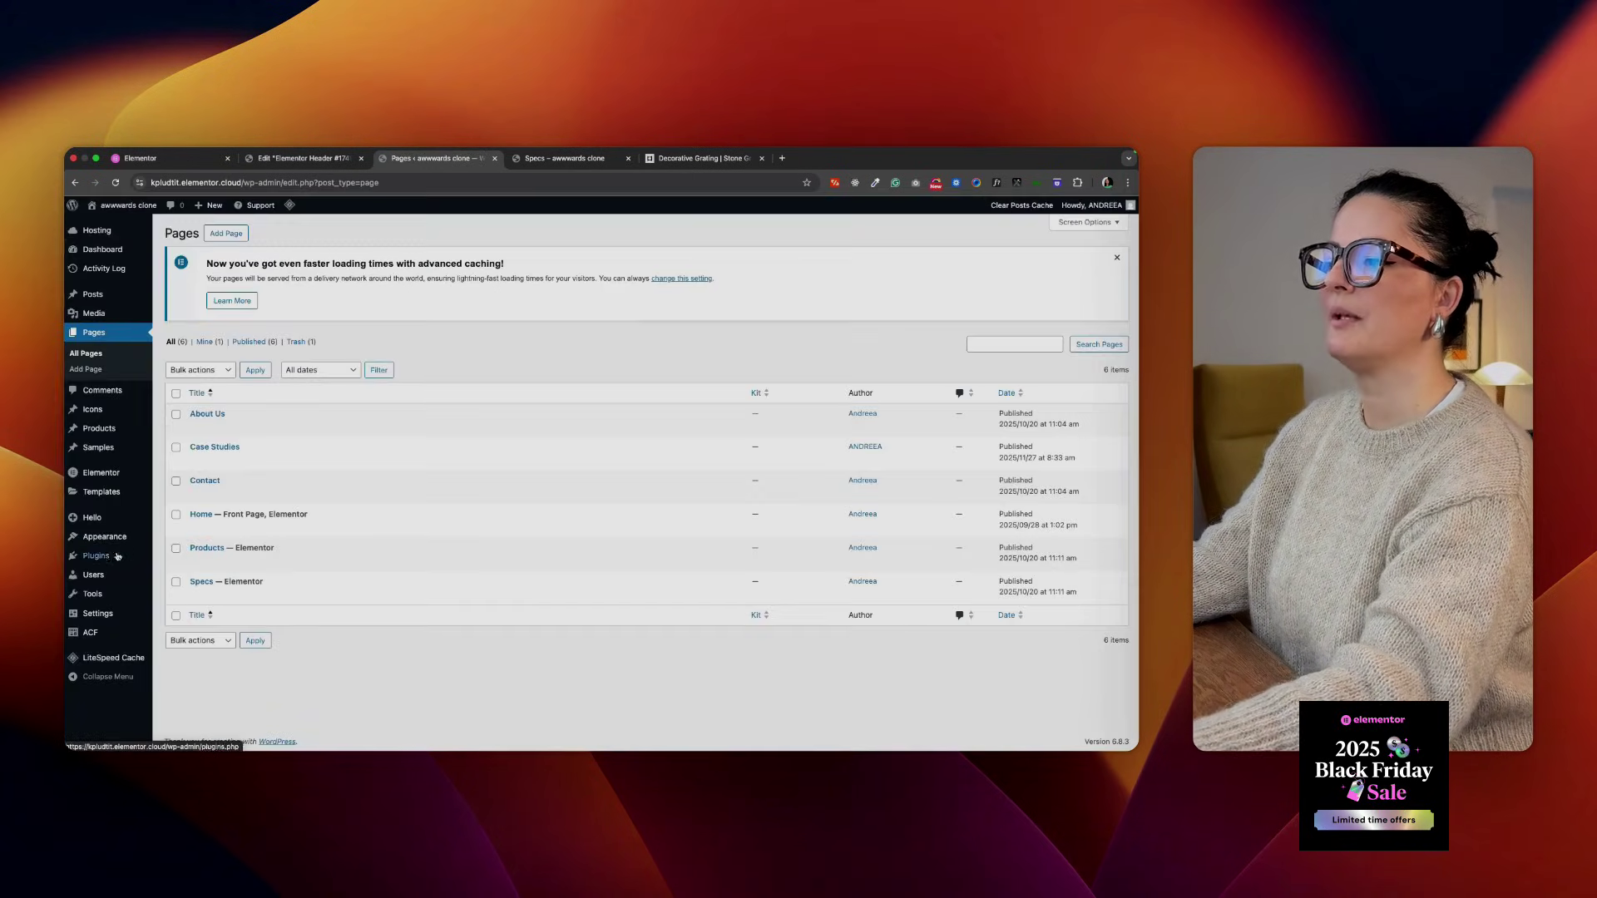
Add Case Studies to the dynamic menu, order the items Products, Specs, Case Studies, About, Contact like the reference, and save the menu
{"action": "mouse_move", "coordinate": [104, 537]}
{"action": "left_click", "coordinate": [179, 592]}
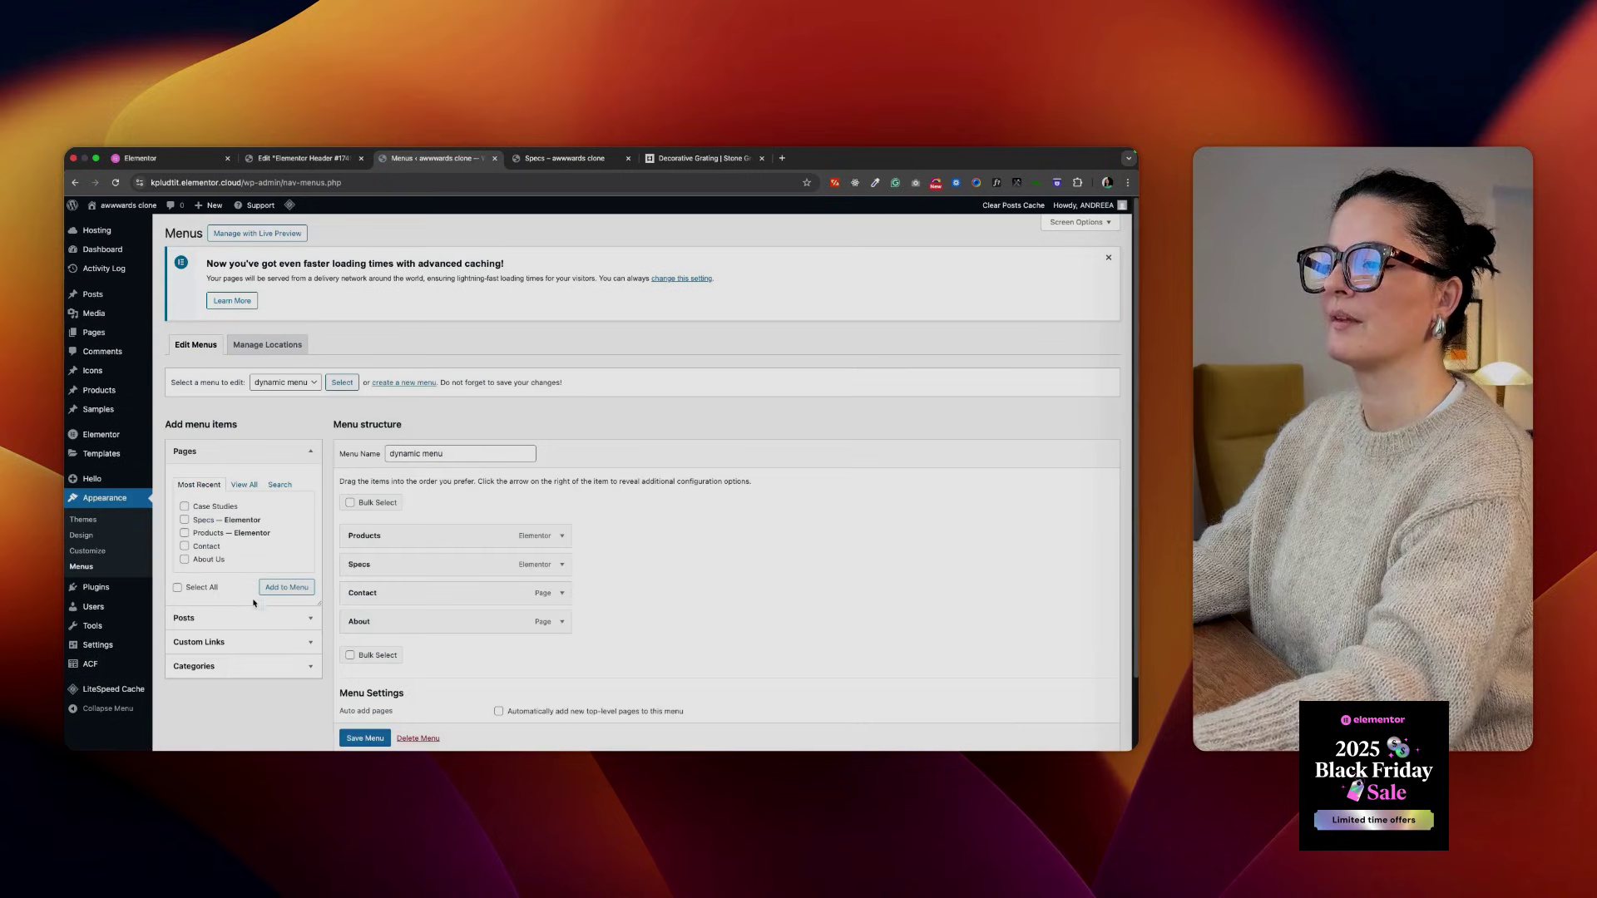
{"action": "left_click", "coordinate": [275, 589]}
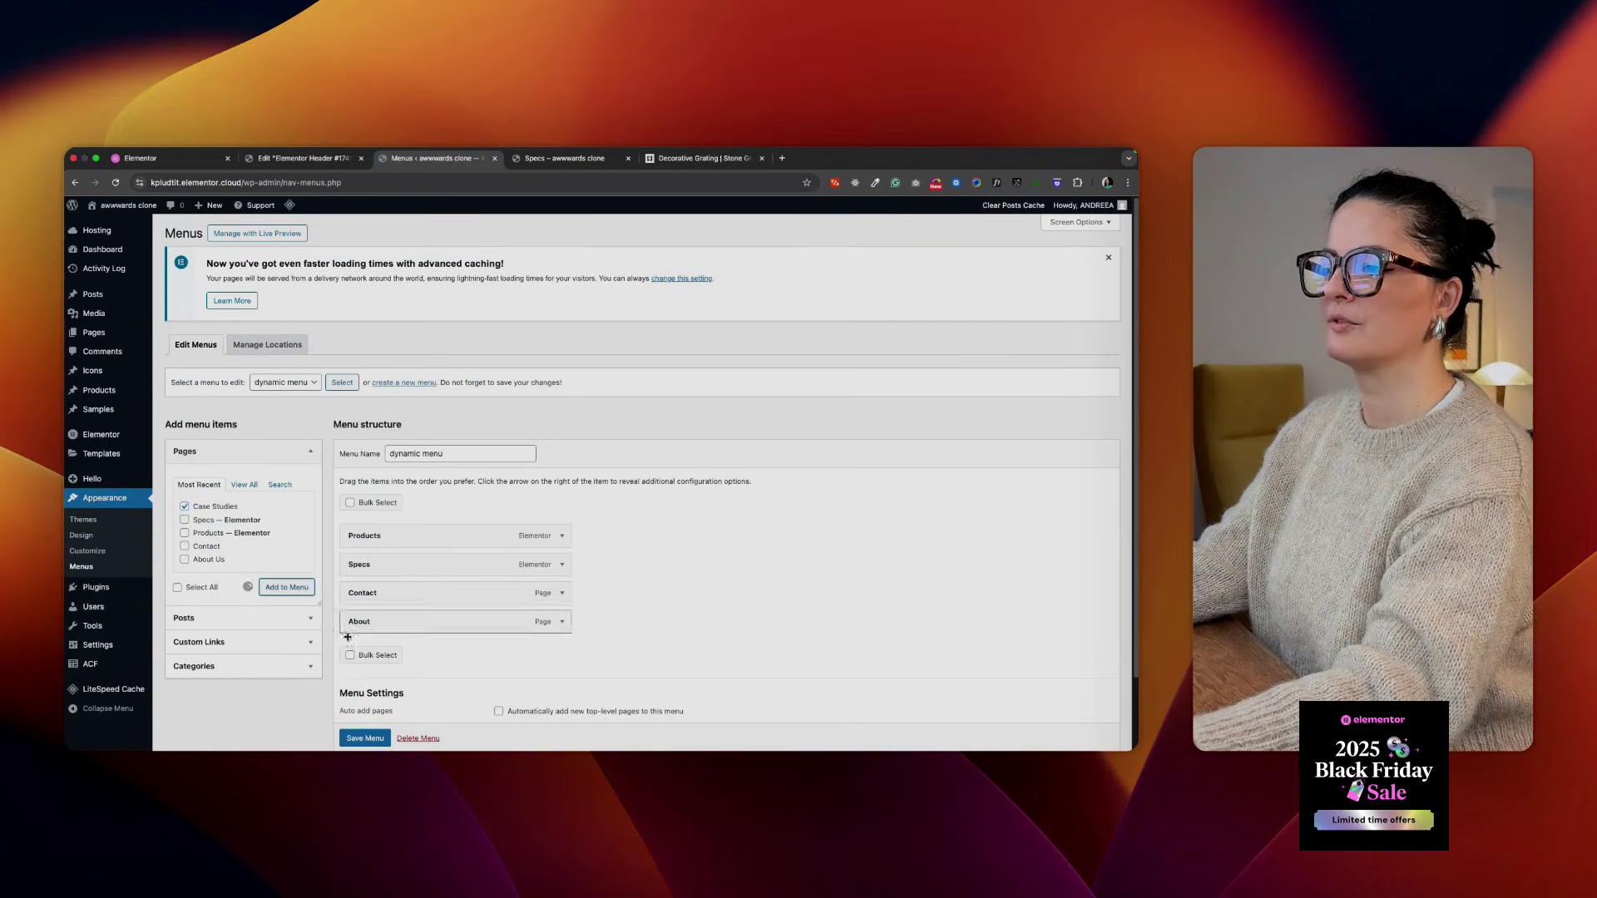
{"action": "left_click", "coordinate": [694, 164]}
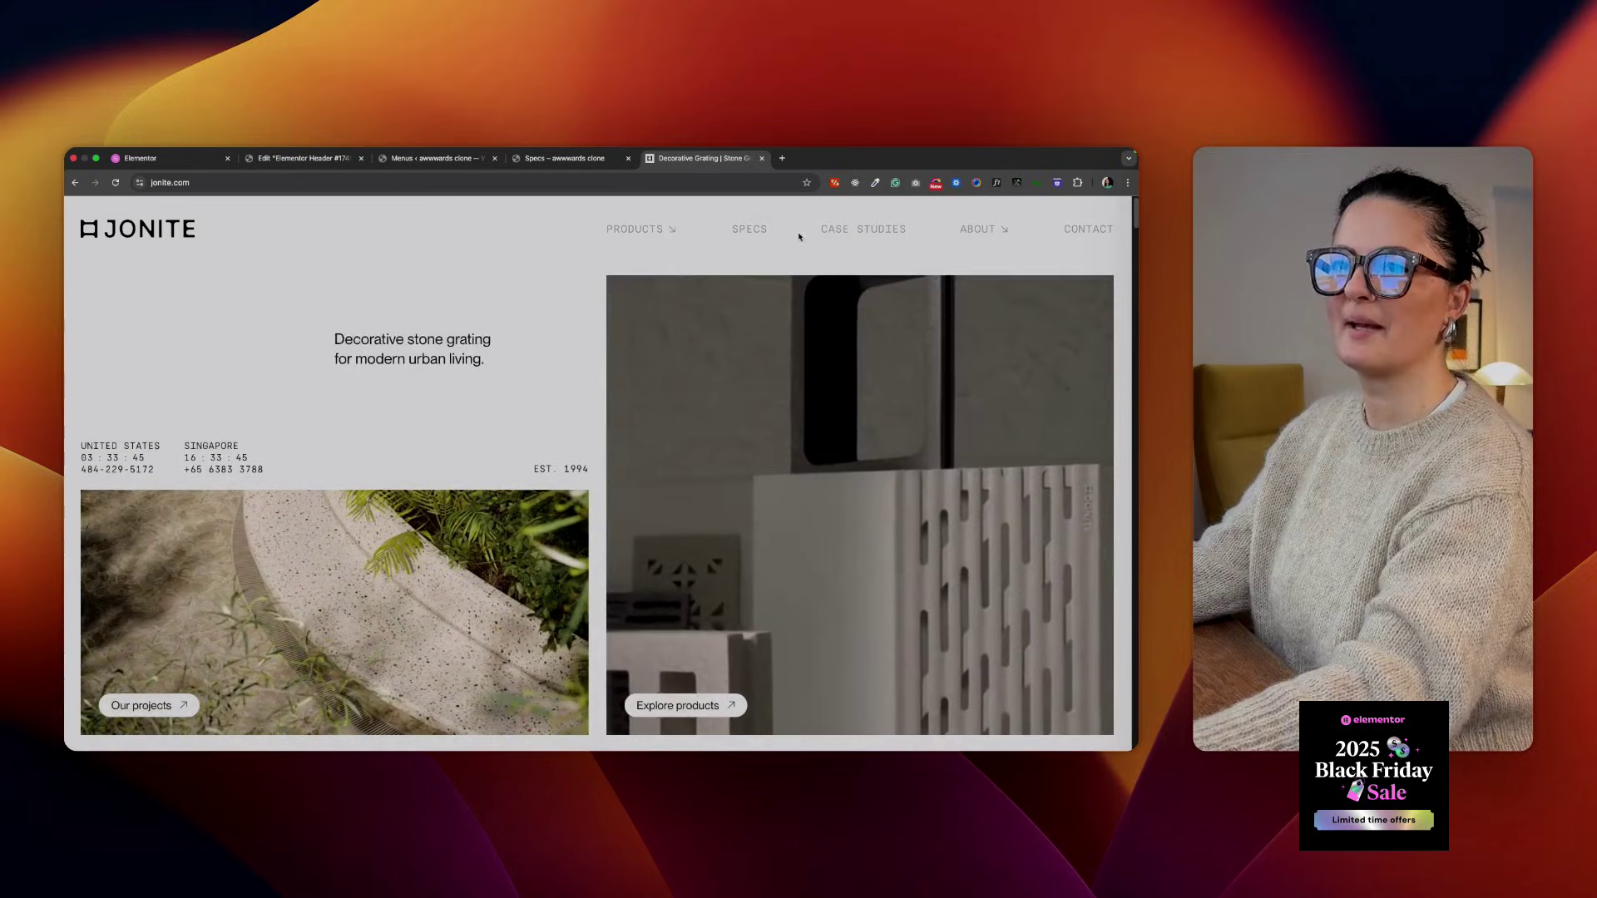
{"action": "left_click", "coordinate": [429, 159]}
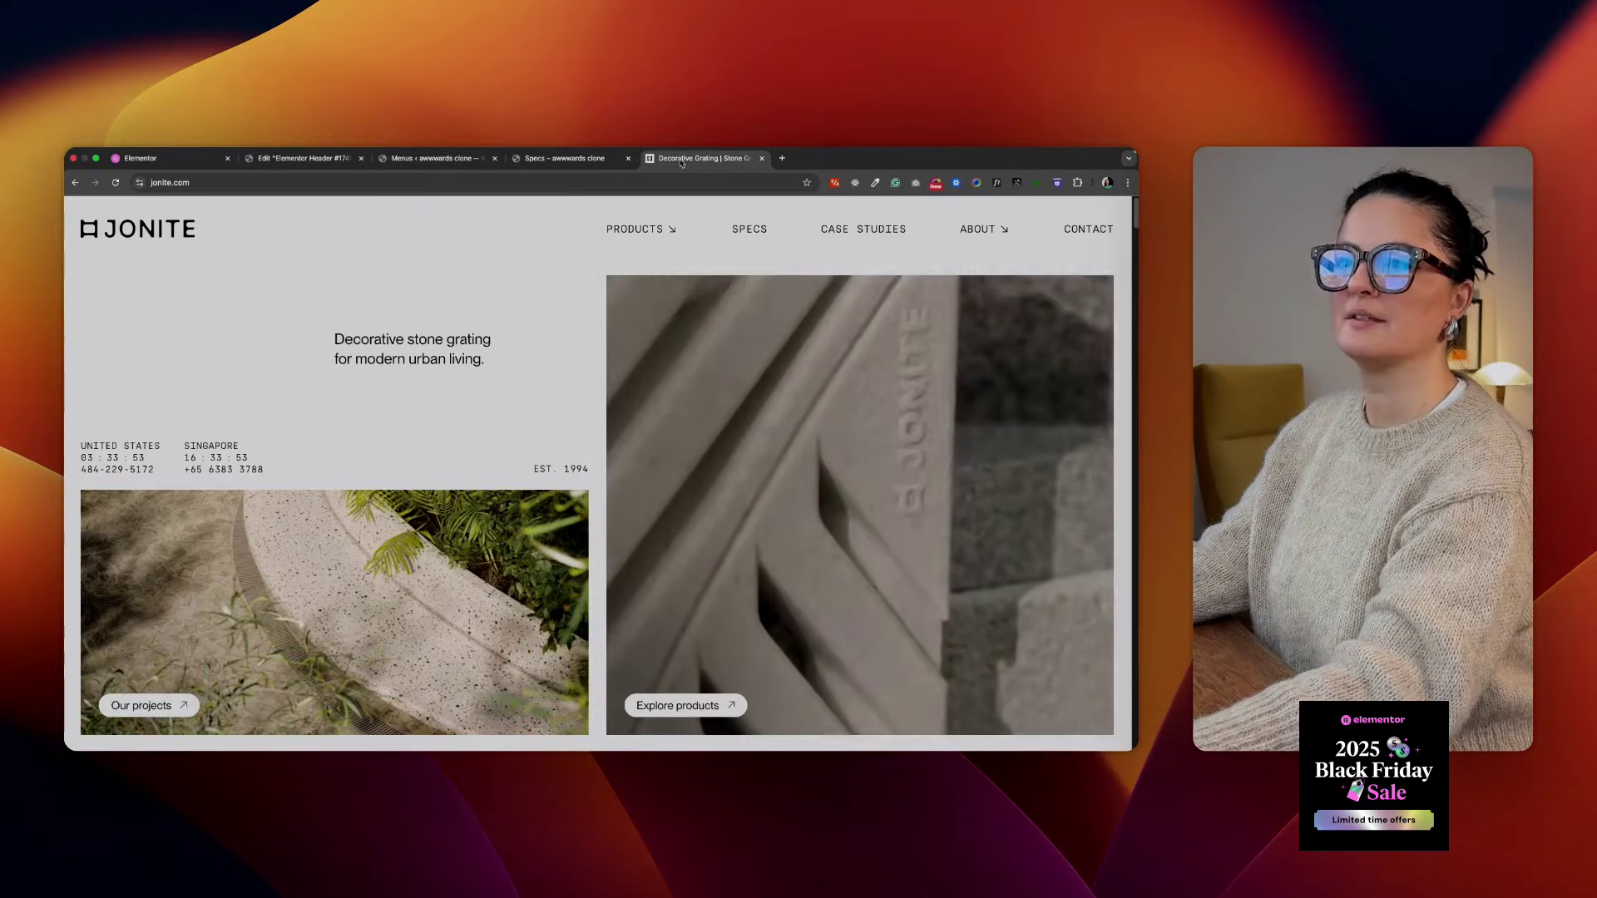
{"action": "left_click", "coordinate": [686, 163]}
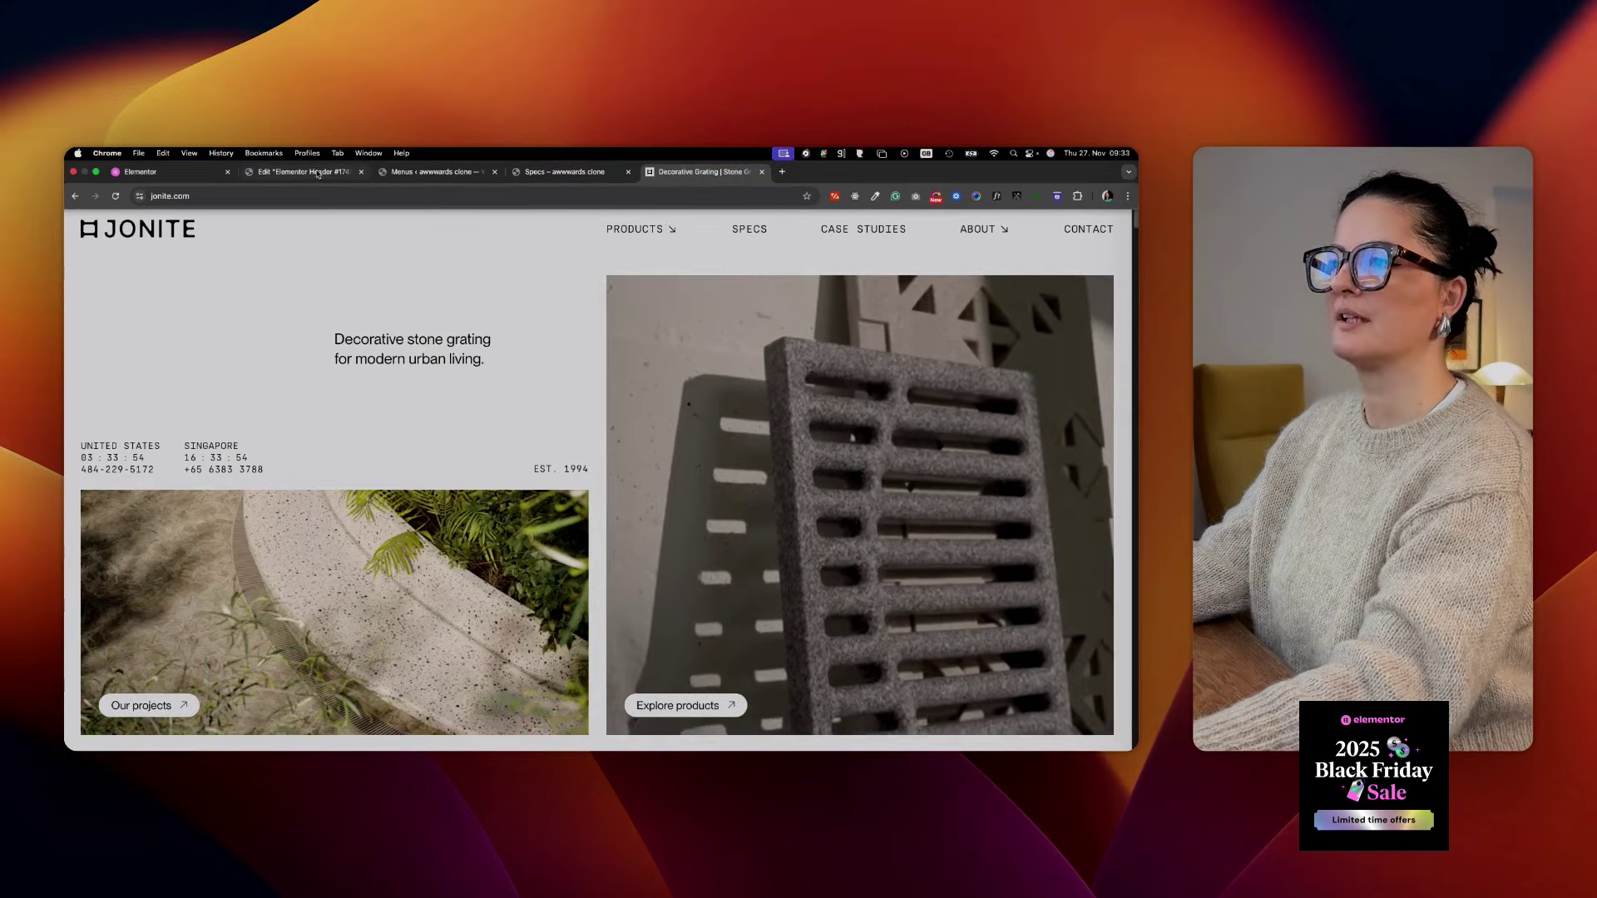
{"action": "left_click", "coordinate": [429, 158]}
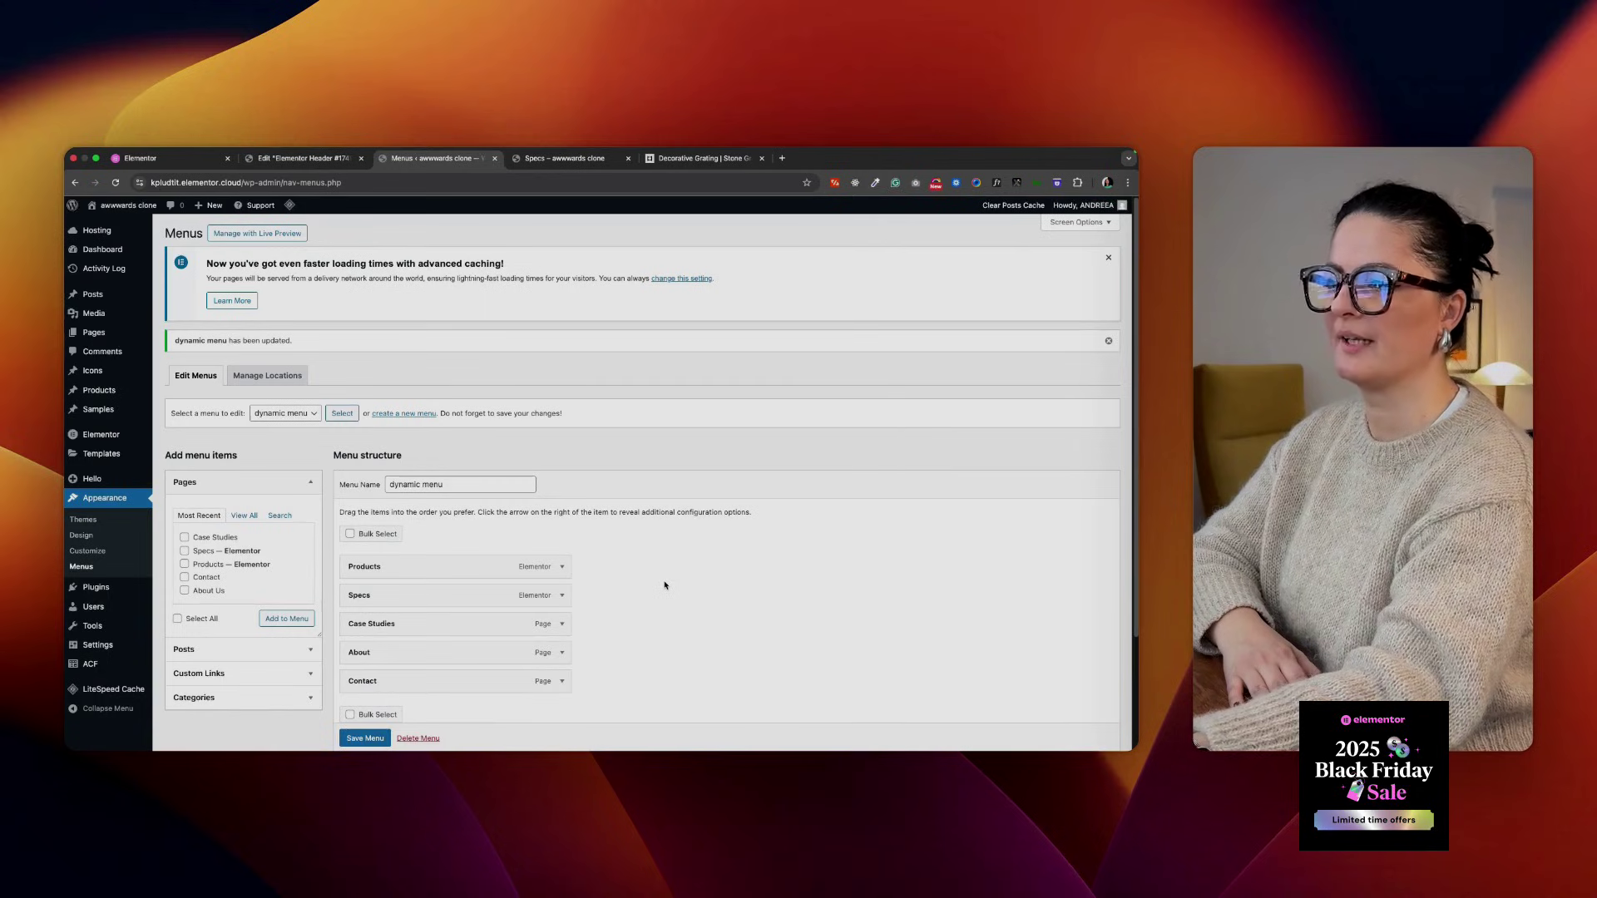
Reload the Specs page preview and compare its navigation items with those on the reference site
{"action": "left_click", "coordinate": [565, 159]}
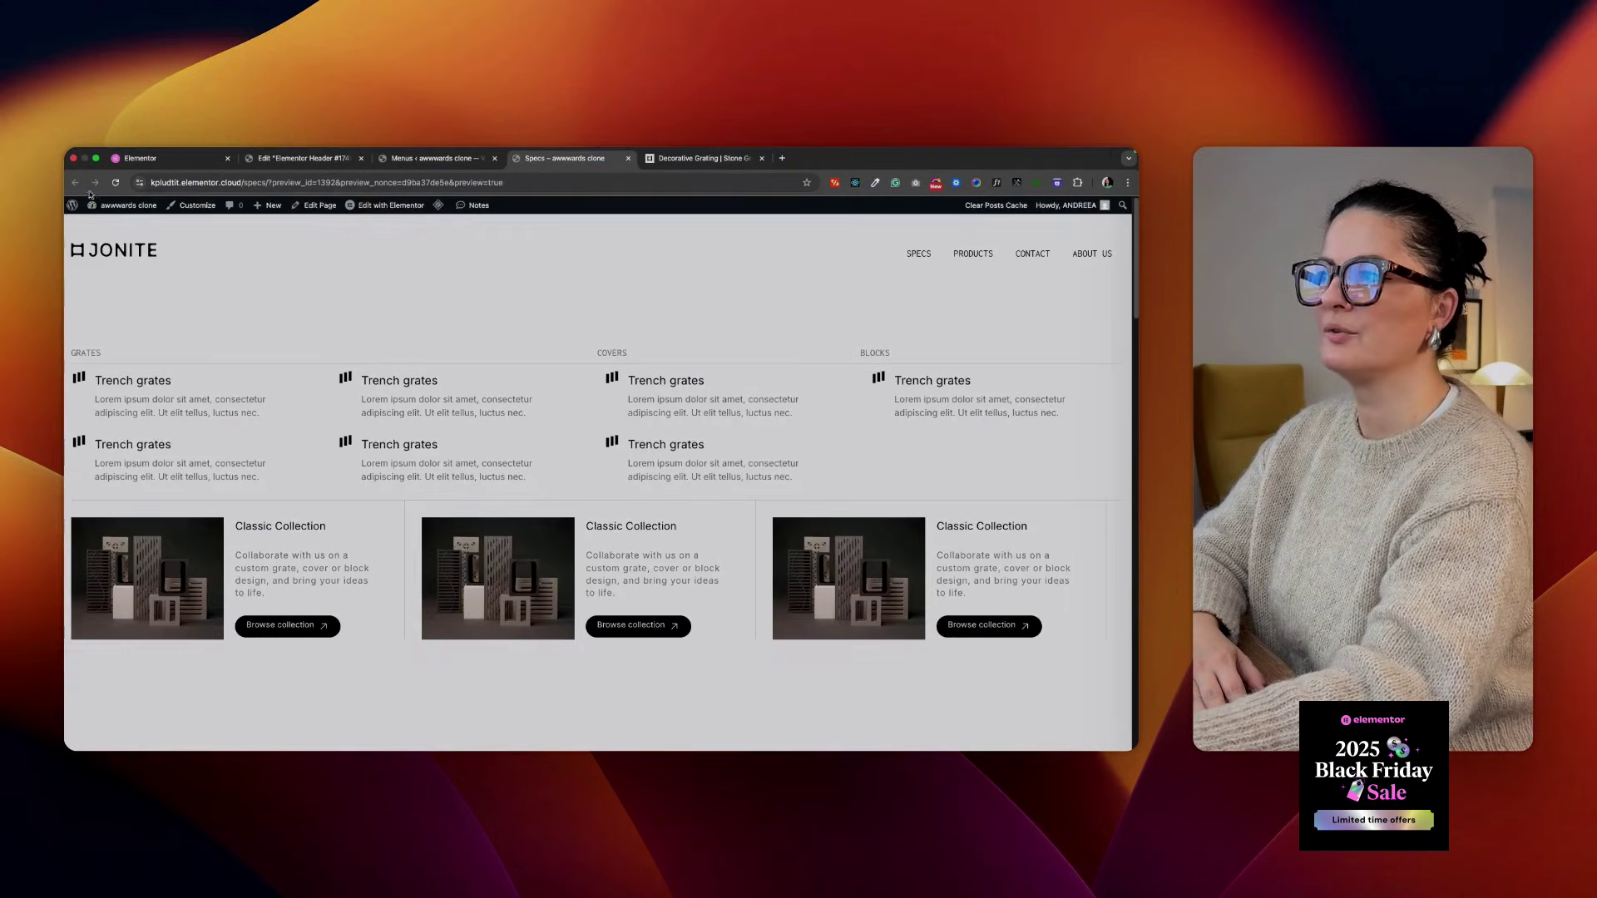
{"action": "left_click", "coordinate": [115, 184]}
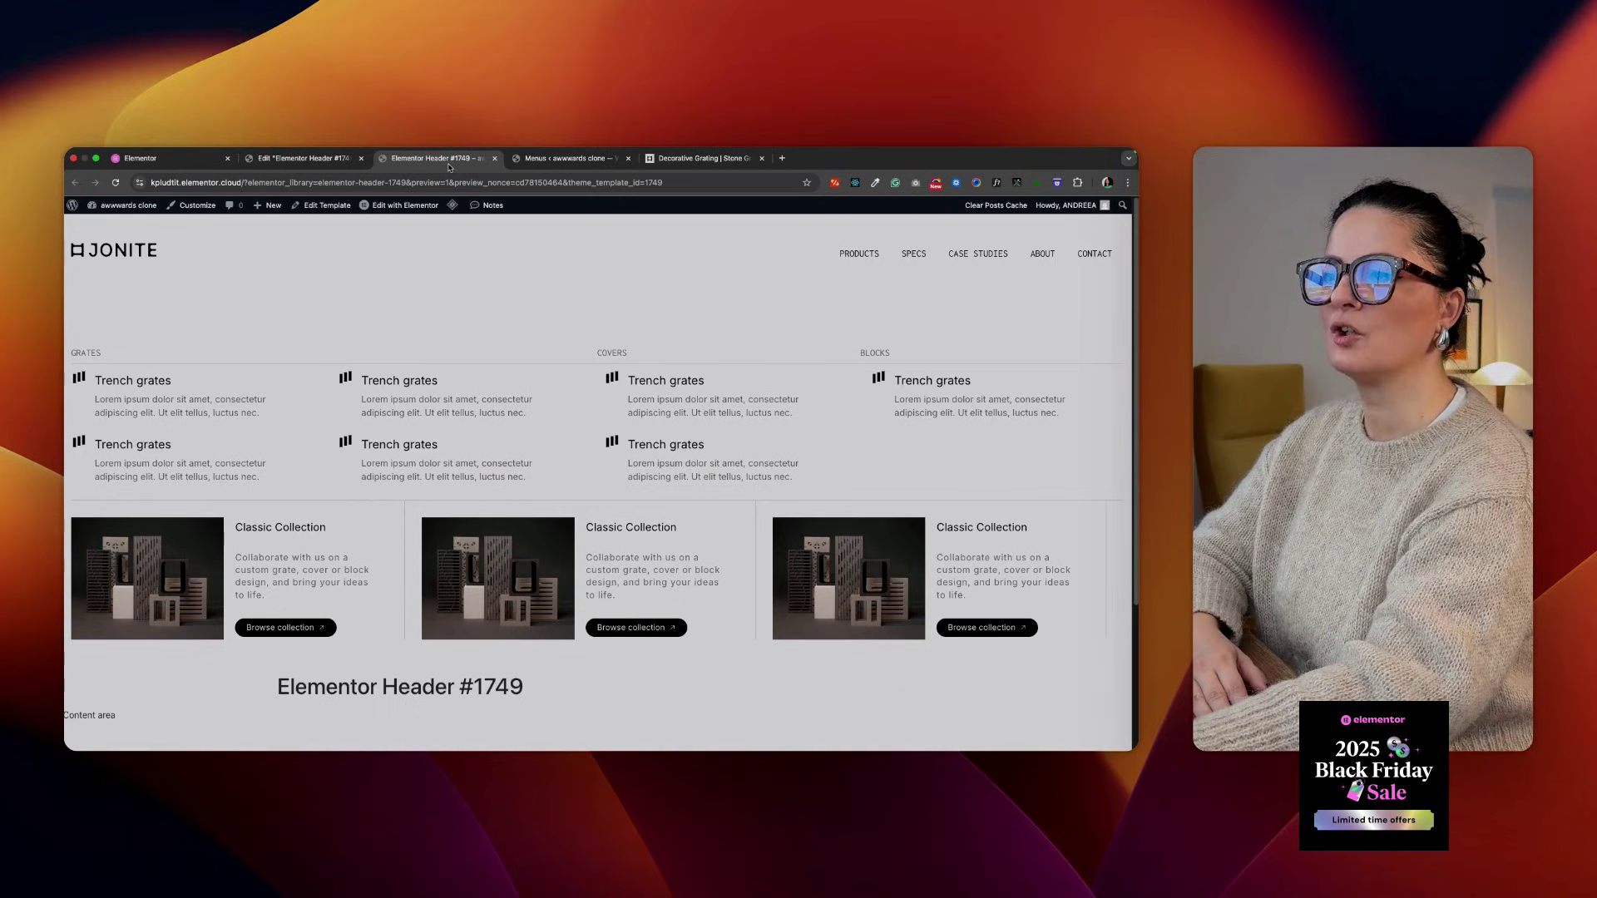
{"action": "left_click", "coordinate": [681, 166]}
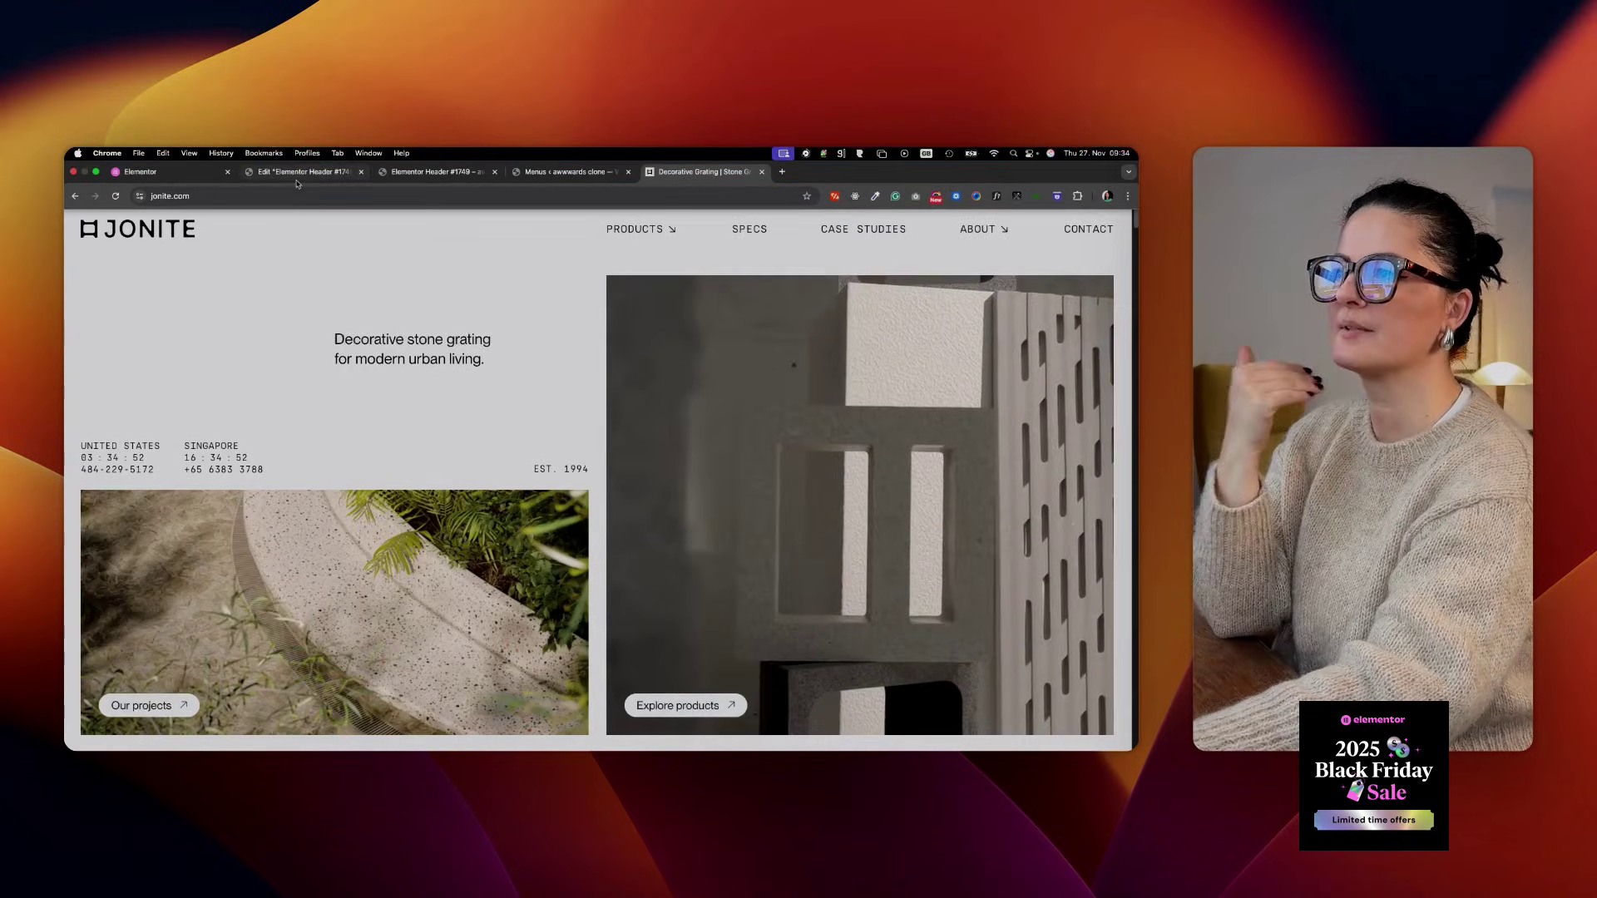
Open the WordPress Menu widget's typography settings in the header editor, and reload the editor to refresh the menu items
{"action": "left_click", "coordinate": [306, 156]}
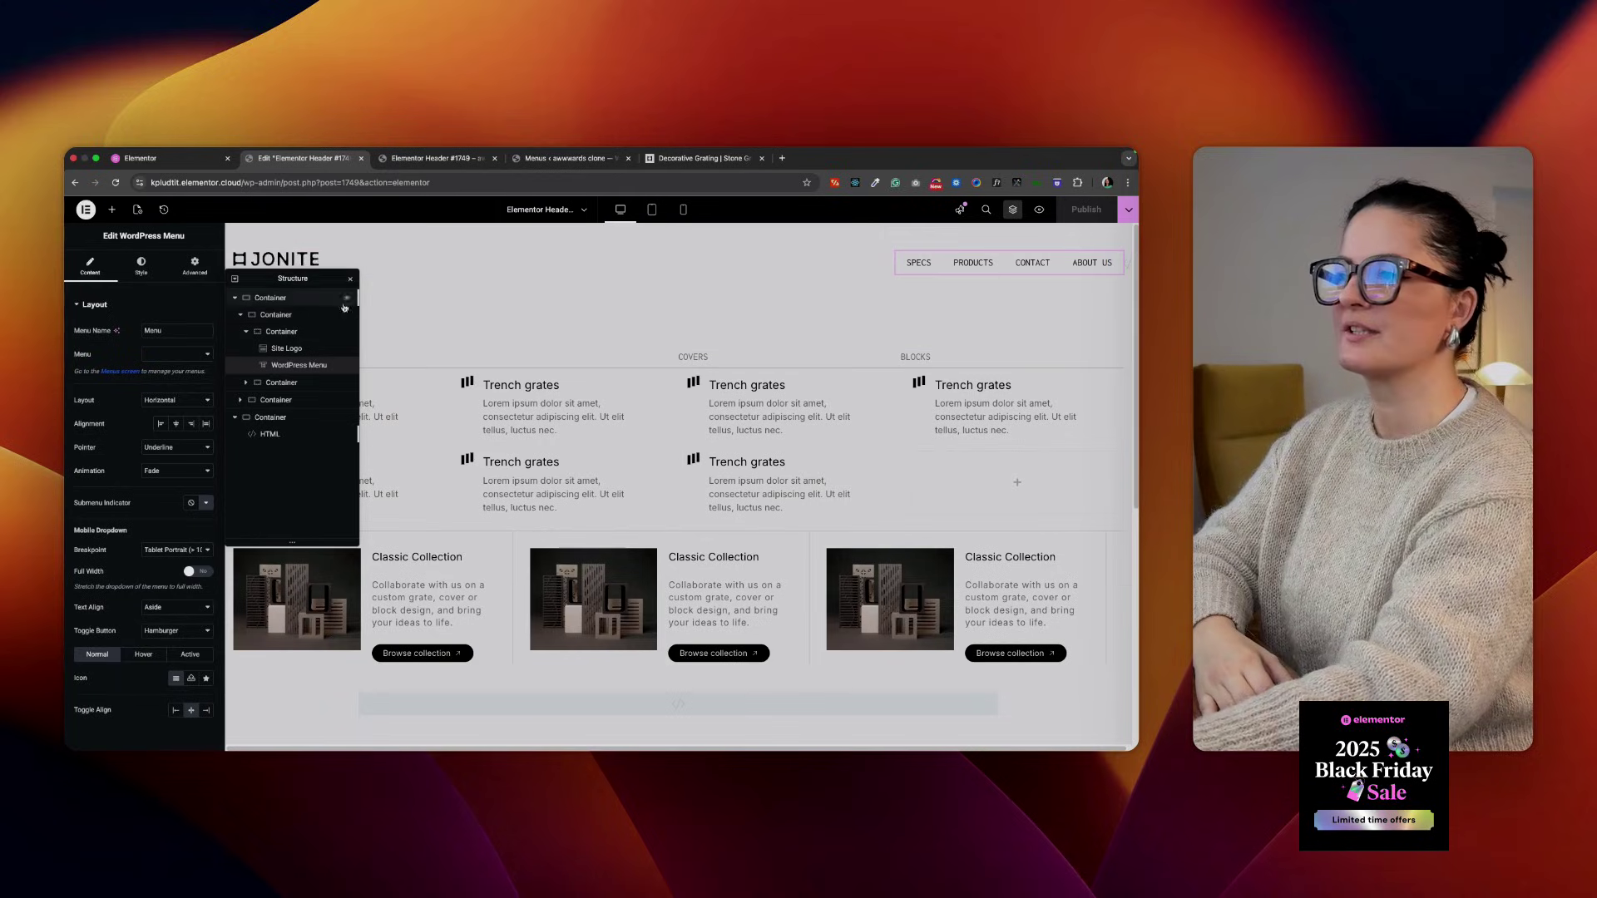
{"action": "left_click", "coordinate": [141, 264]}
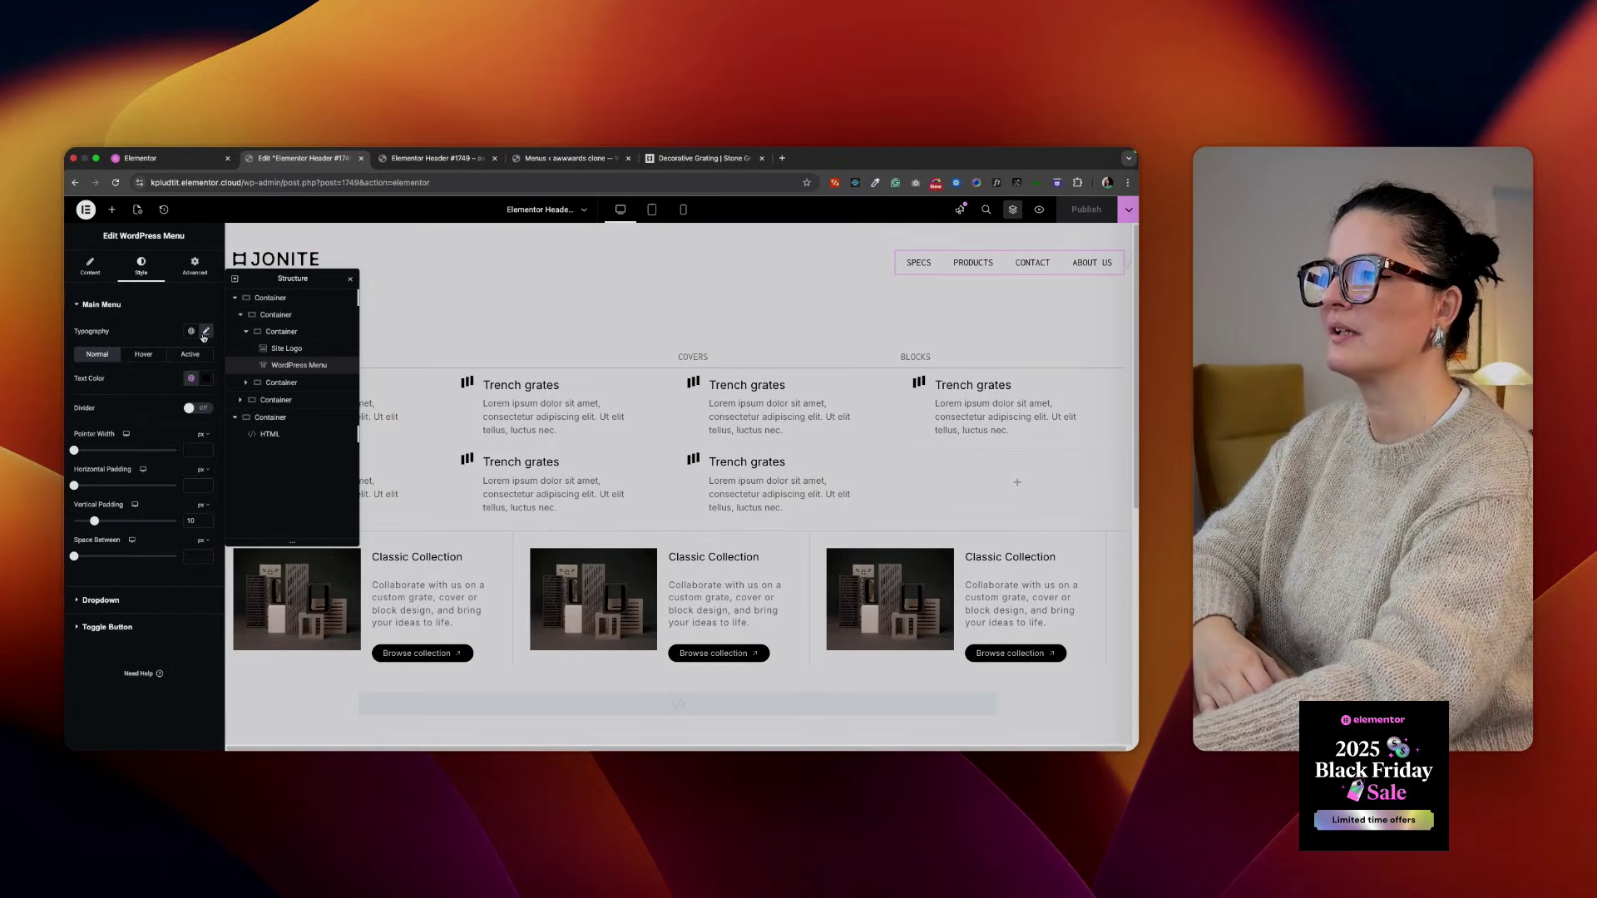
{"action": "left_click", "coordinate": [205, 332]}
{"action": "left_click", "coordinate": [116, 183]}
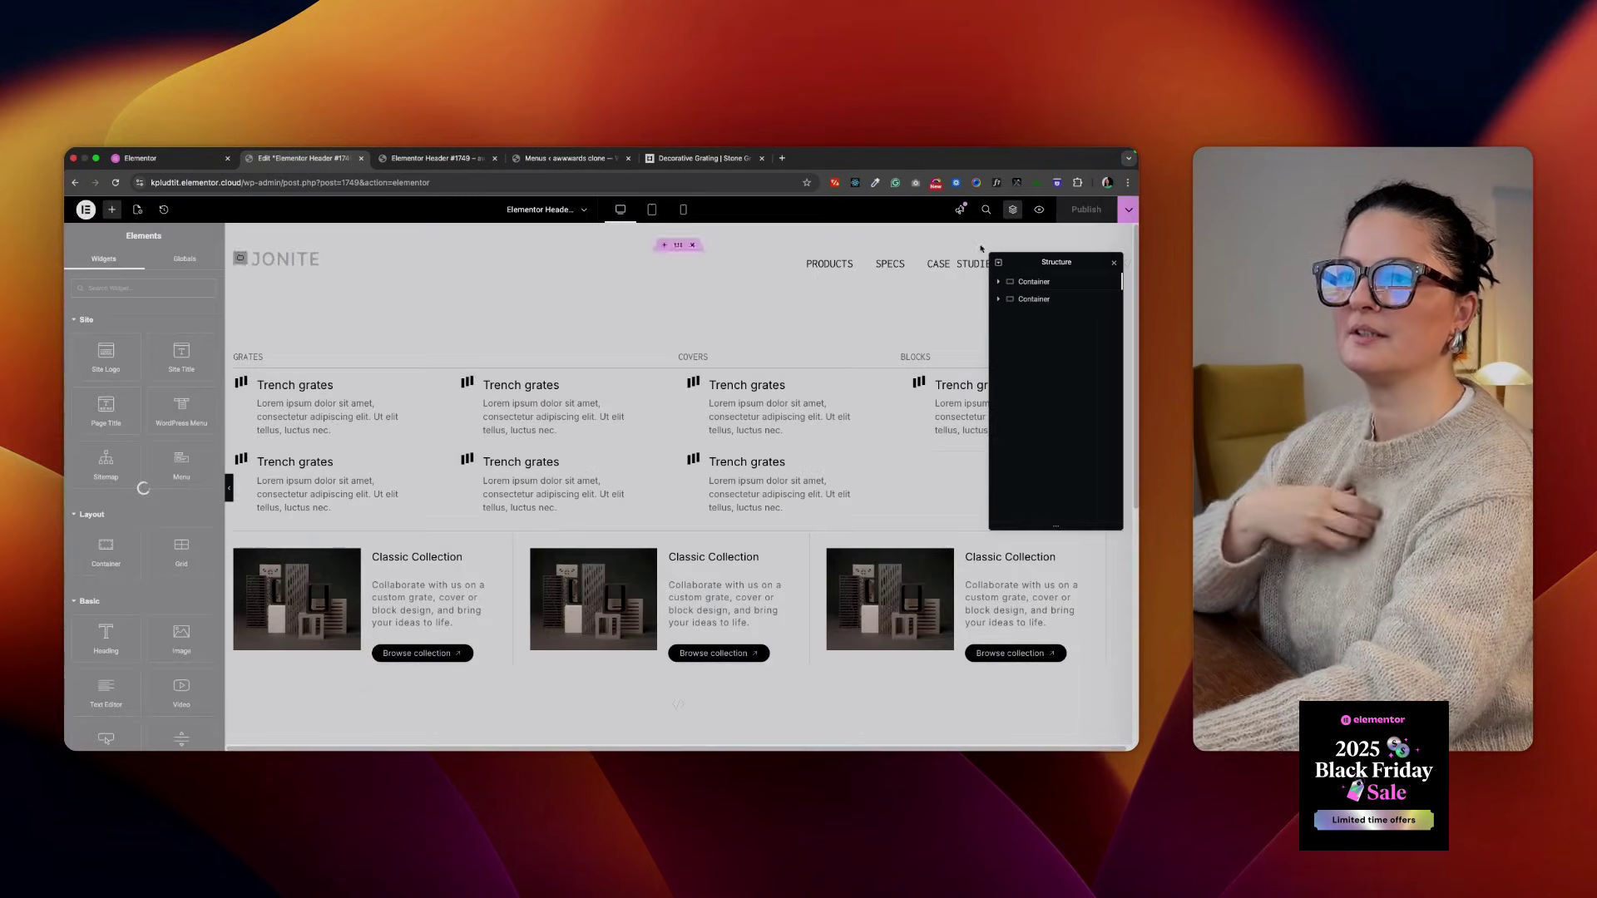
{"action": "left_click_drag", "start_coordinate": [1057, 262], "coordinate": [1025, 418]}
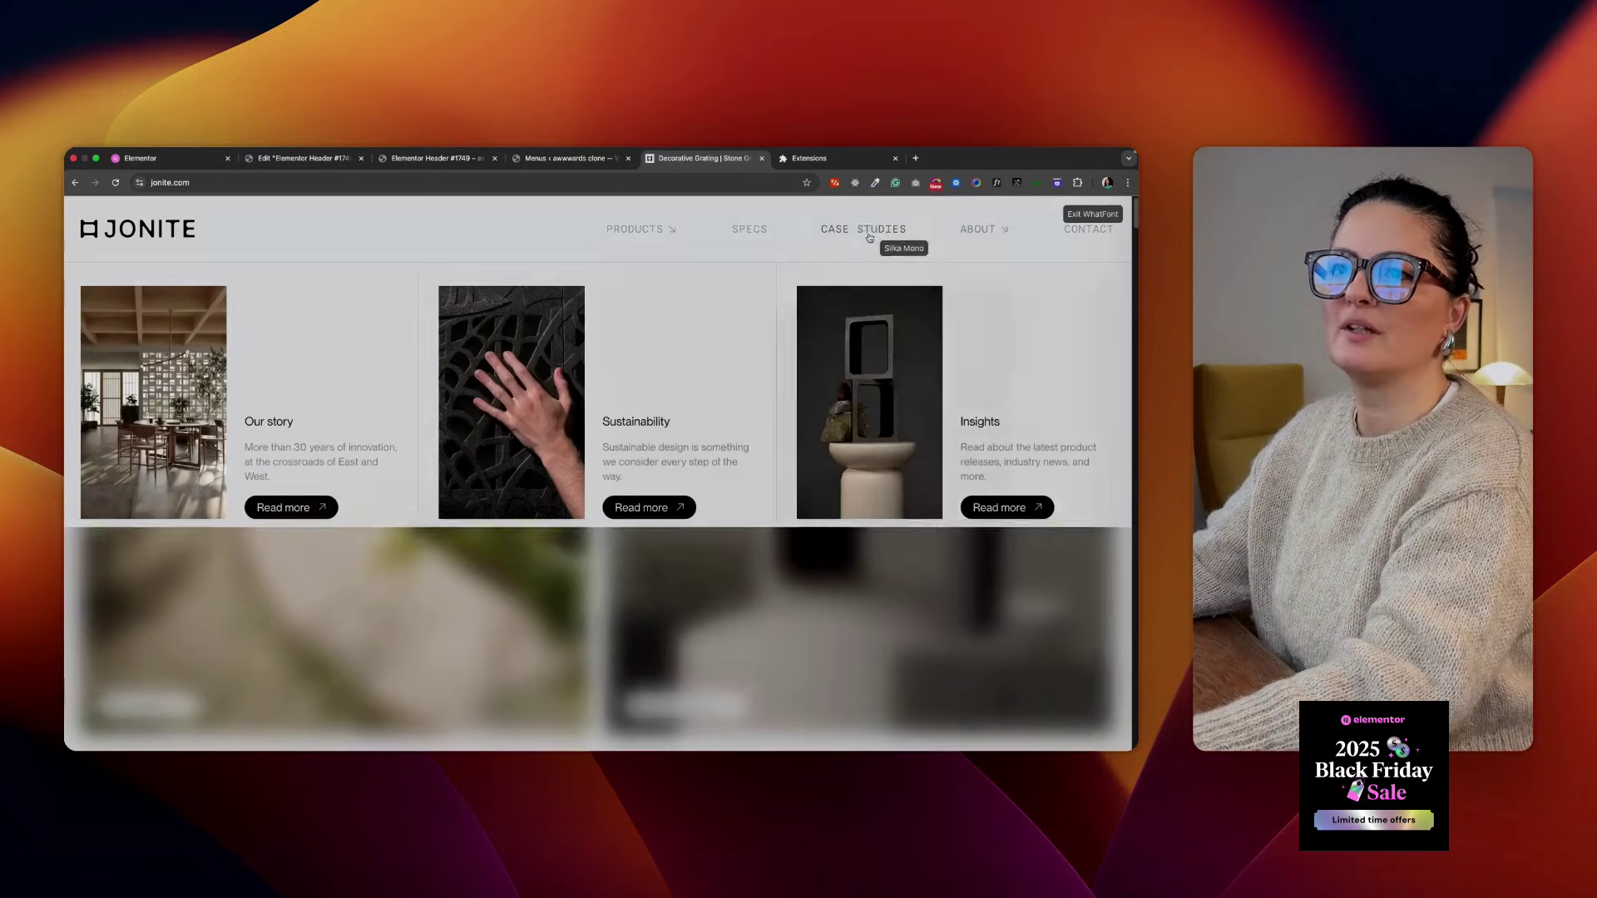
Inspect the font details of the reference site's Products menu item and convert 19 px to rem with an online converter
{"action": "left_click", "coordinate": [651, 234]}
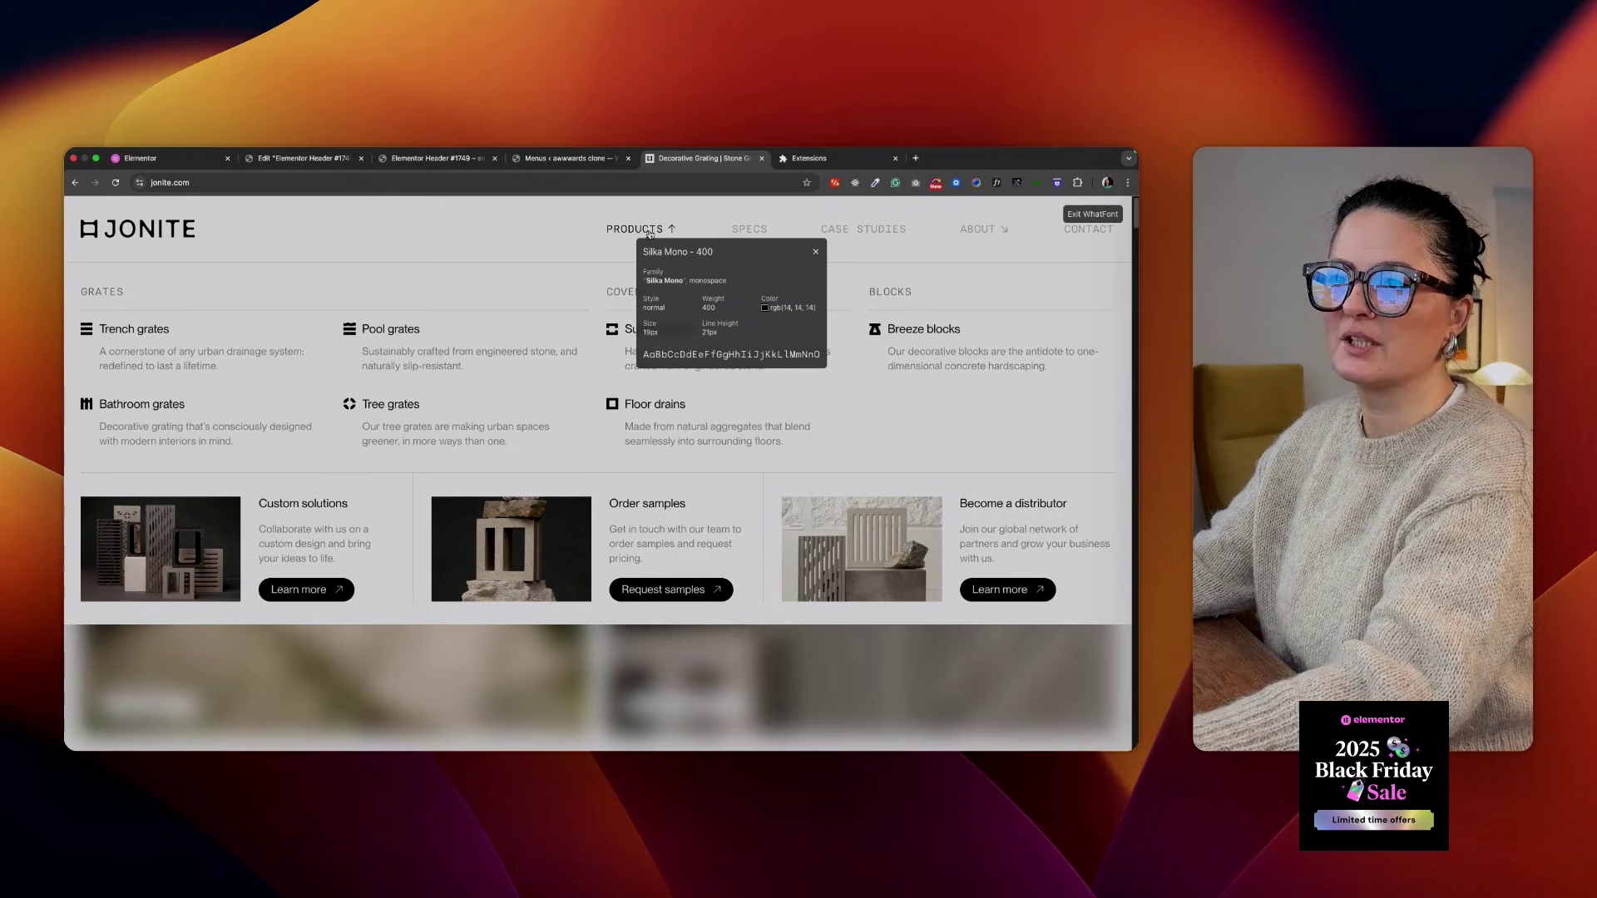
{"action": "key", "text": "super+t"}
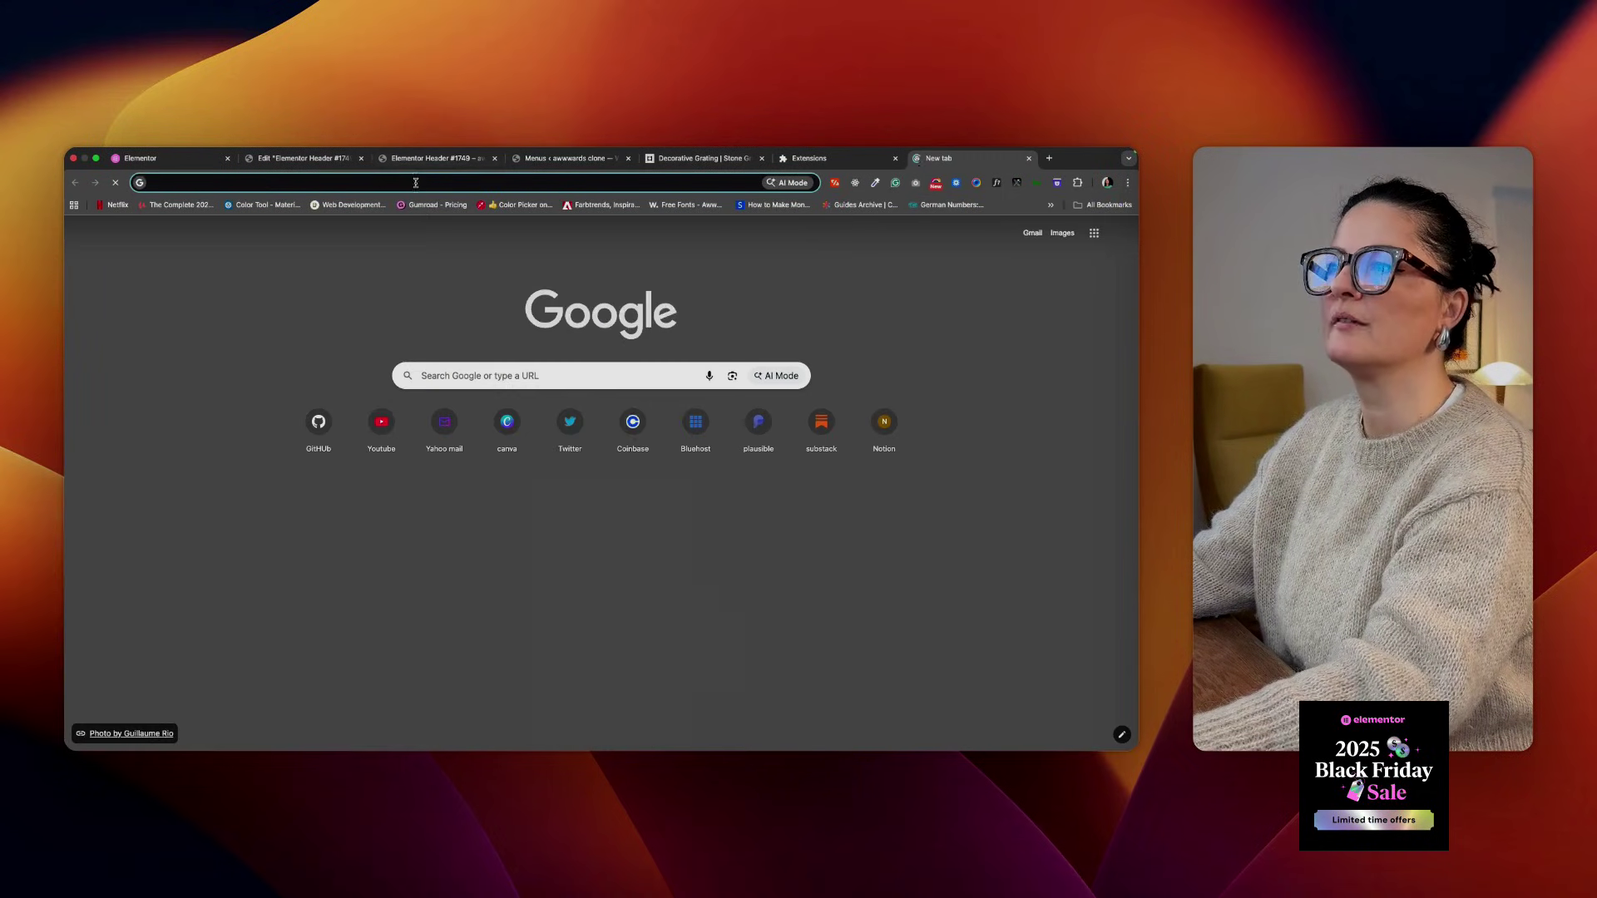
{"action": "type", "text": "pixels to rem"}
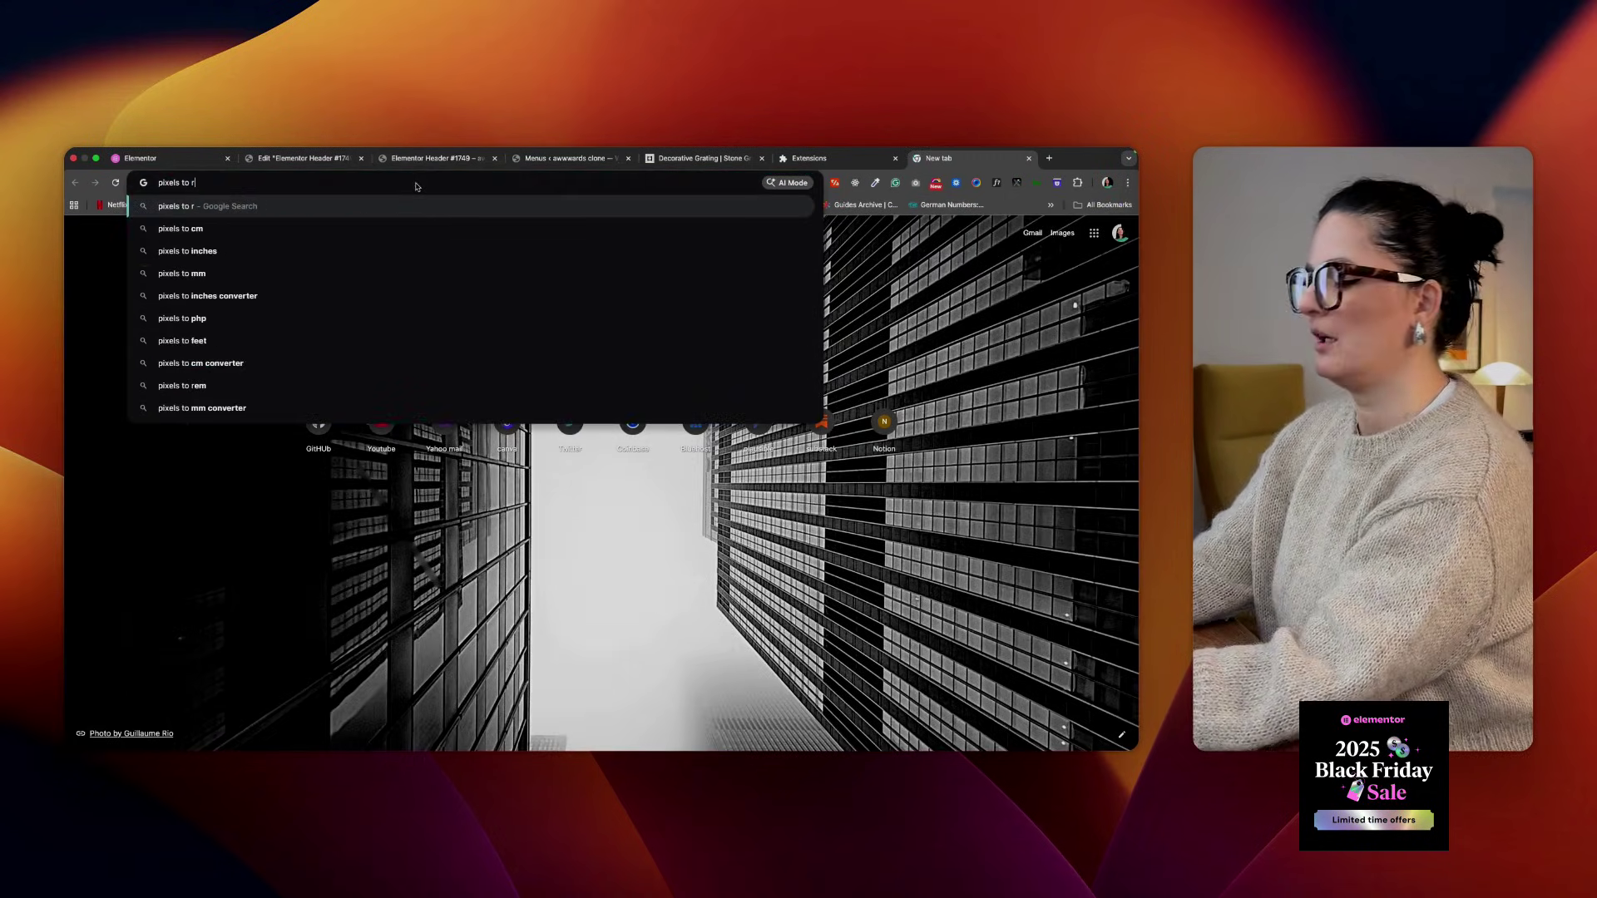
{"action": "key", "text": "Return"}
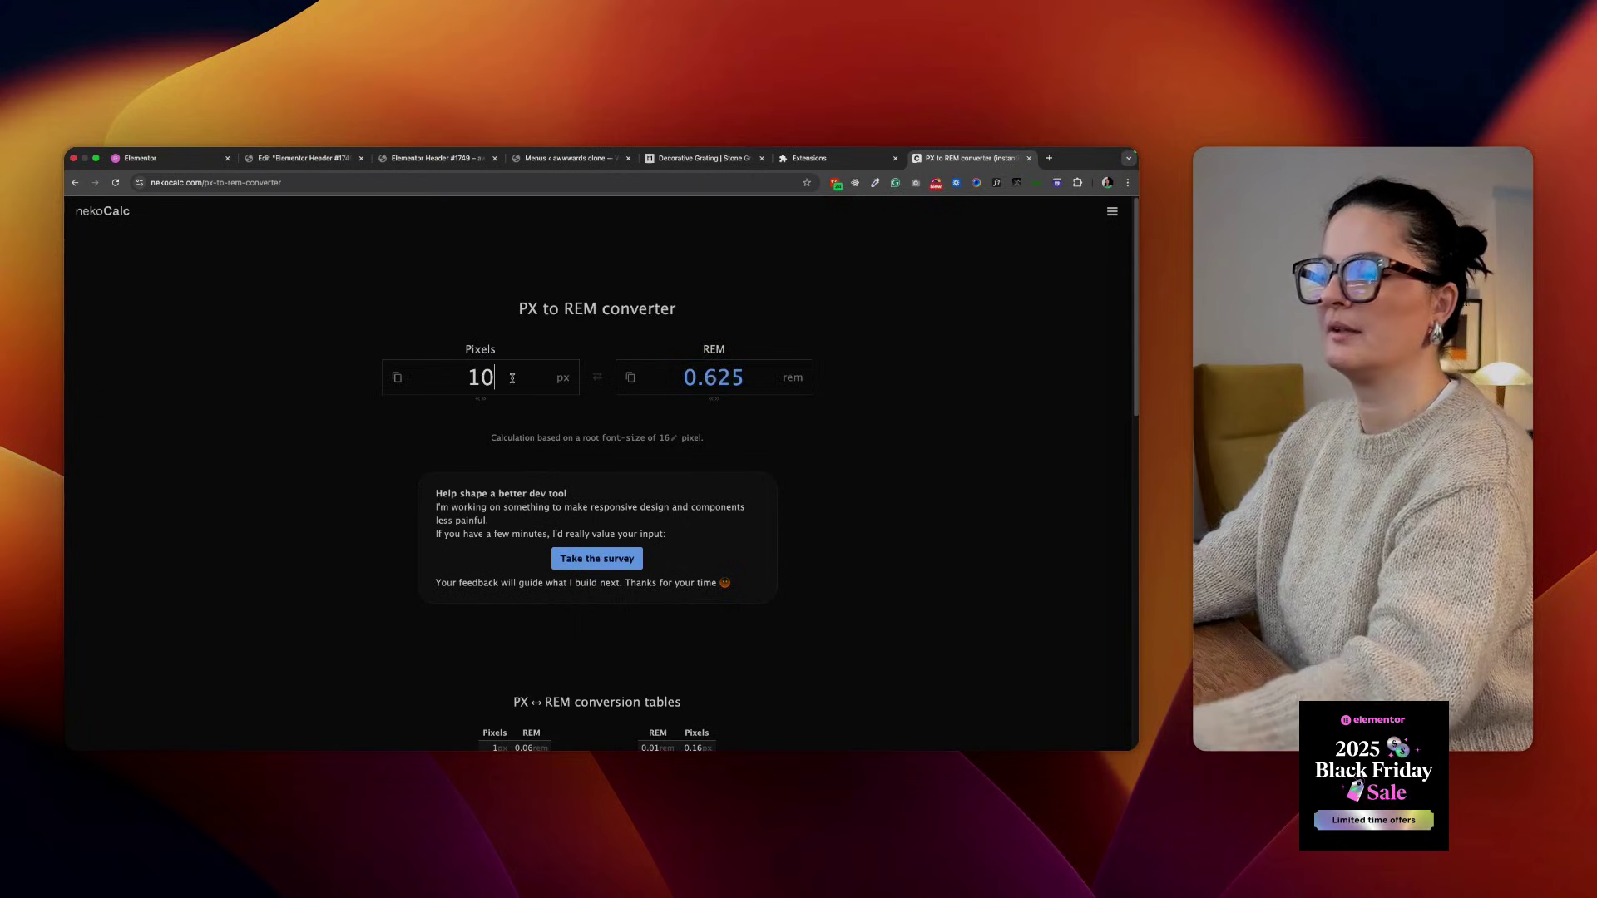
{"action": "key", "text": "BackSpace"}
{"action": "type", "text": "9"}
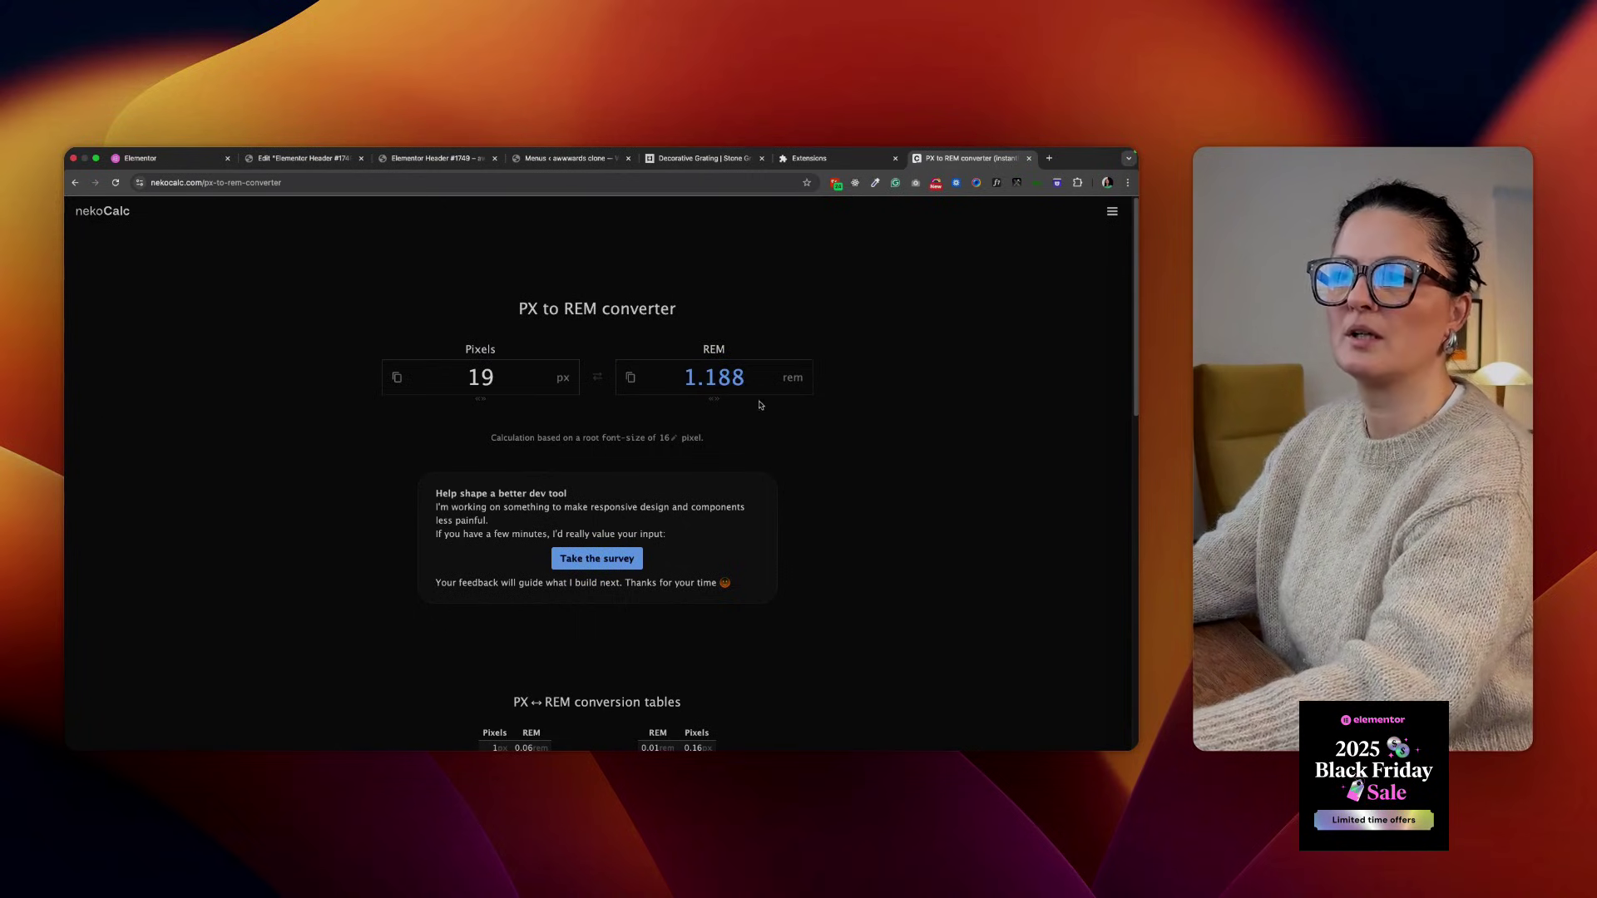
Review the WordPress Menu widget's typography and compare the header preview's navigation size and spacing with the reference site
{"action": "left_click", "coordinate": [431, 159]}
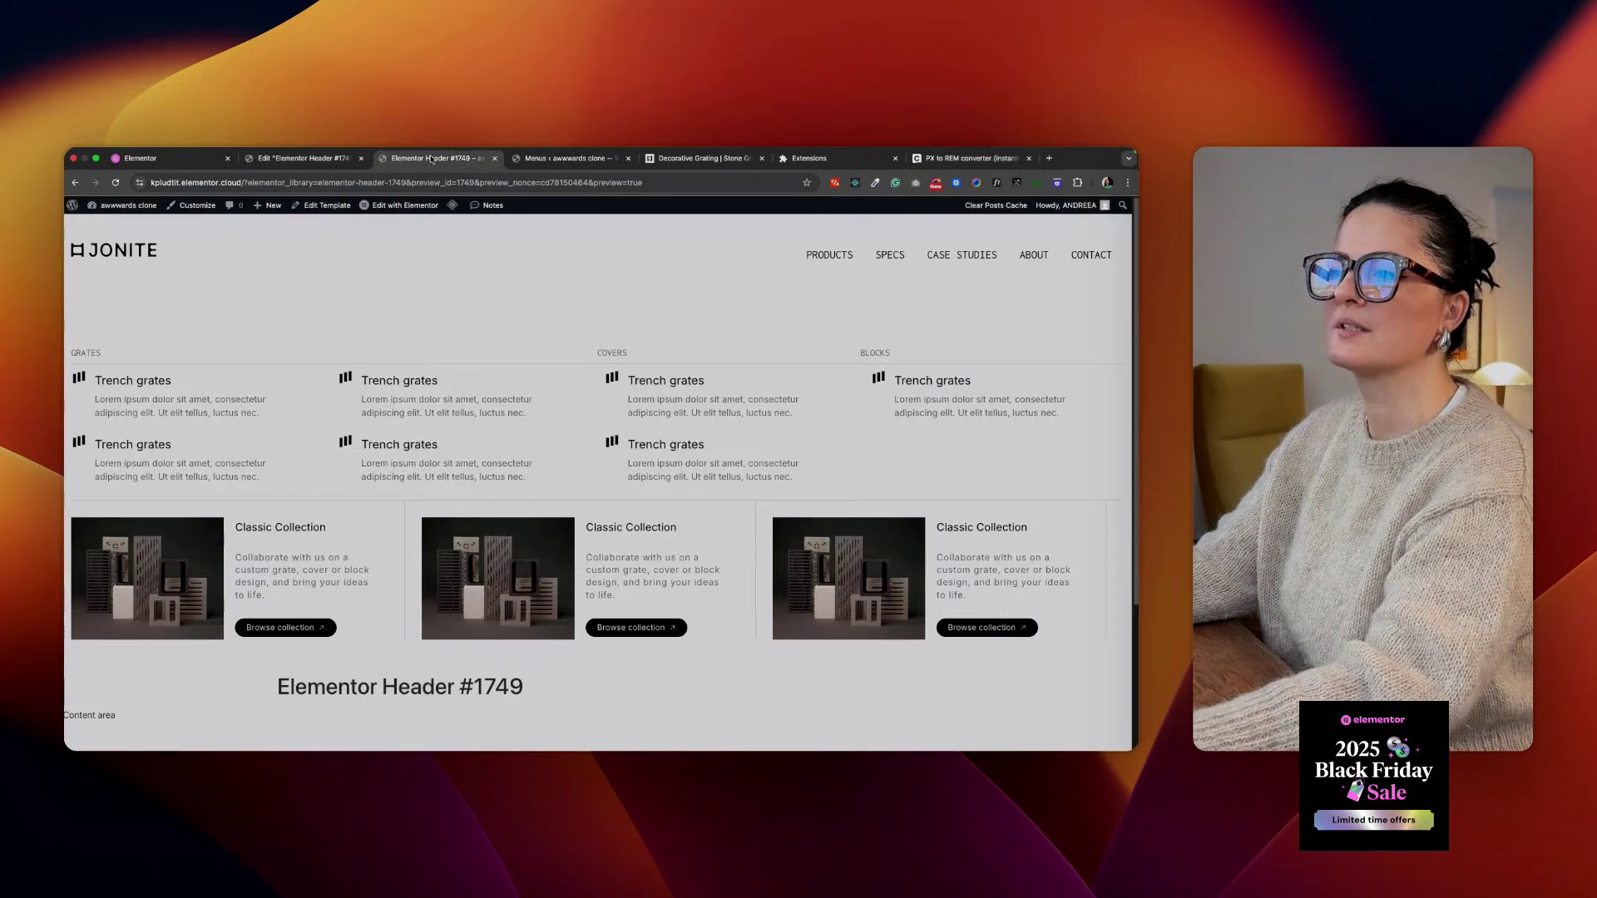
{"action": "left_click", "coordinate": [301, 158]}
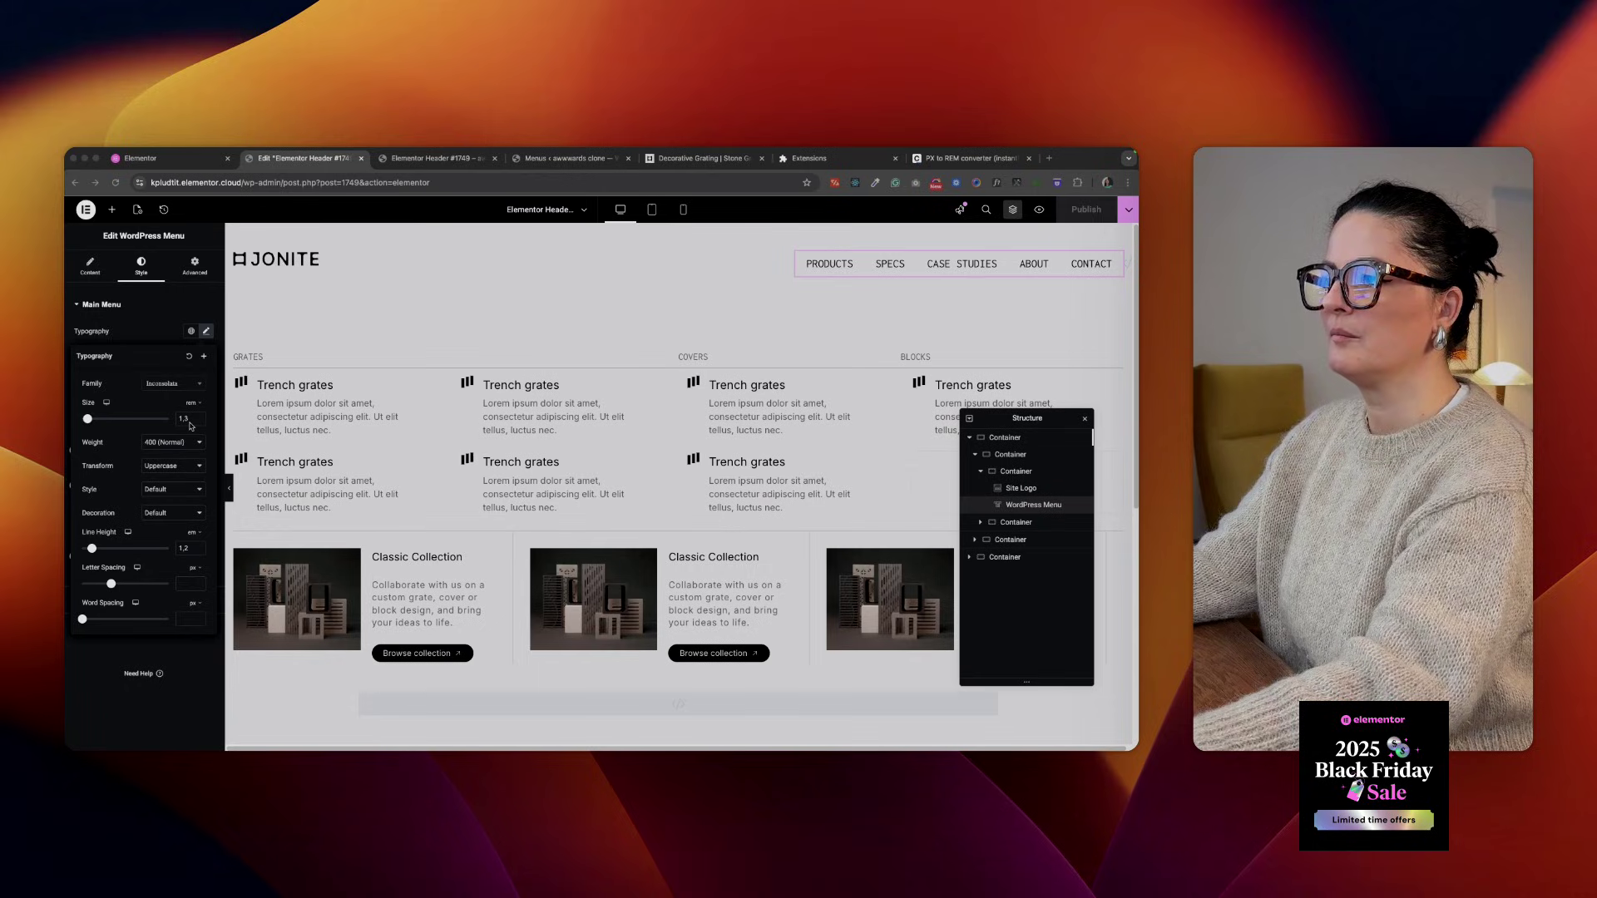
{"action": "left_click", "coordinate": [559, 174]}
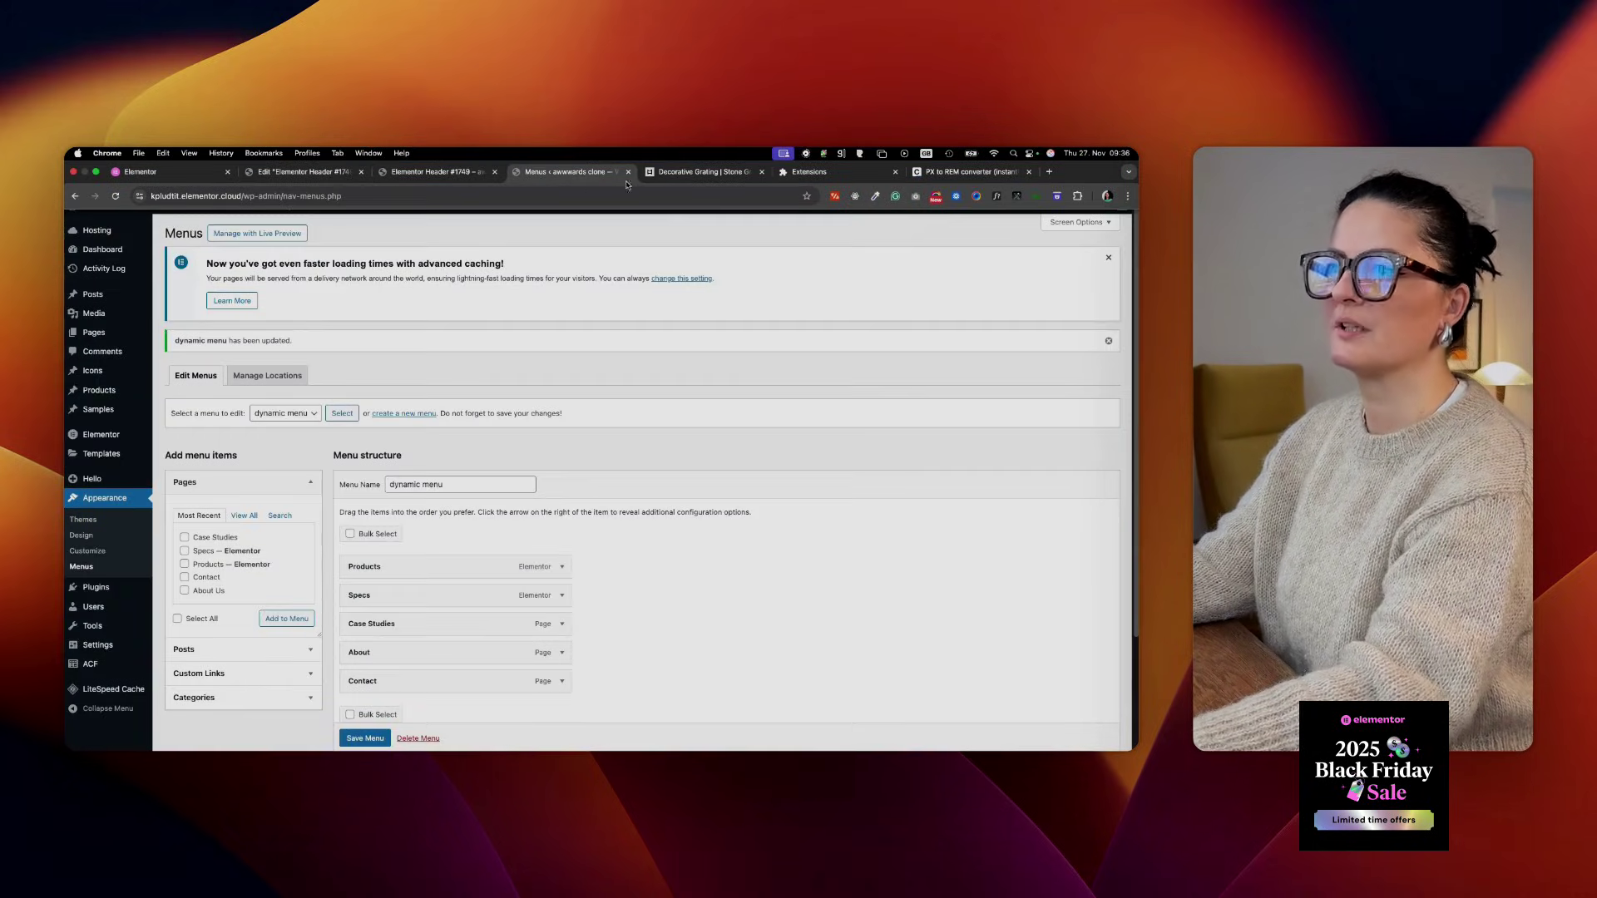
{"action": "left_click", "coordinate": [413, 179]}
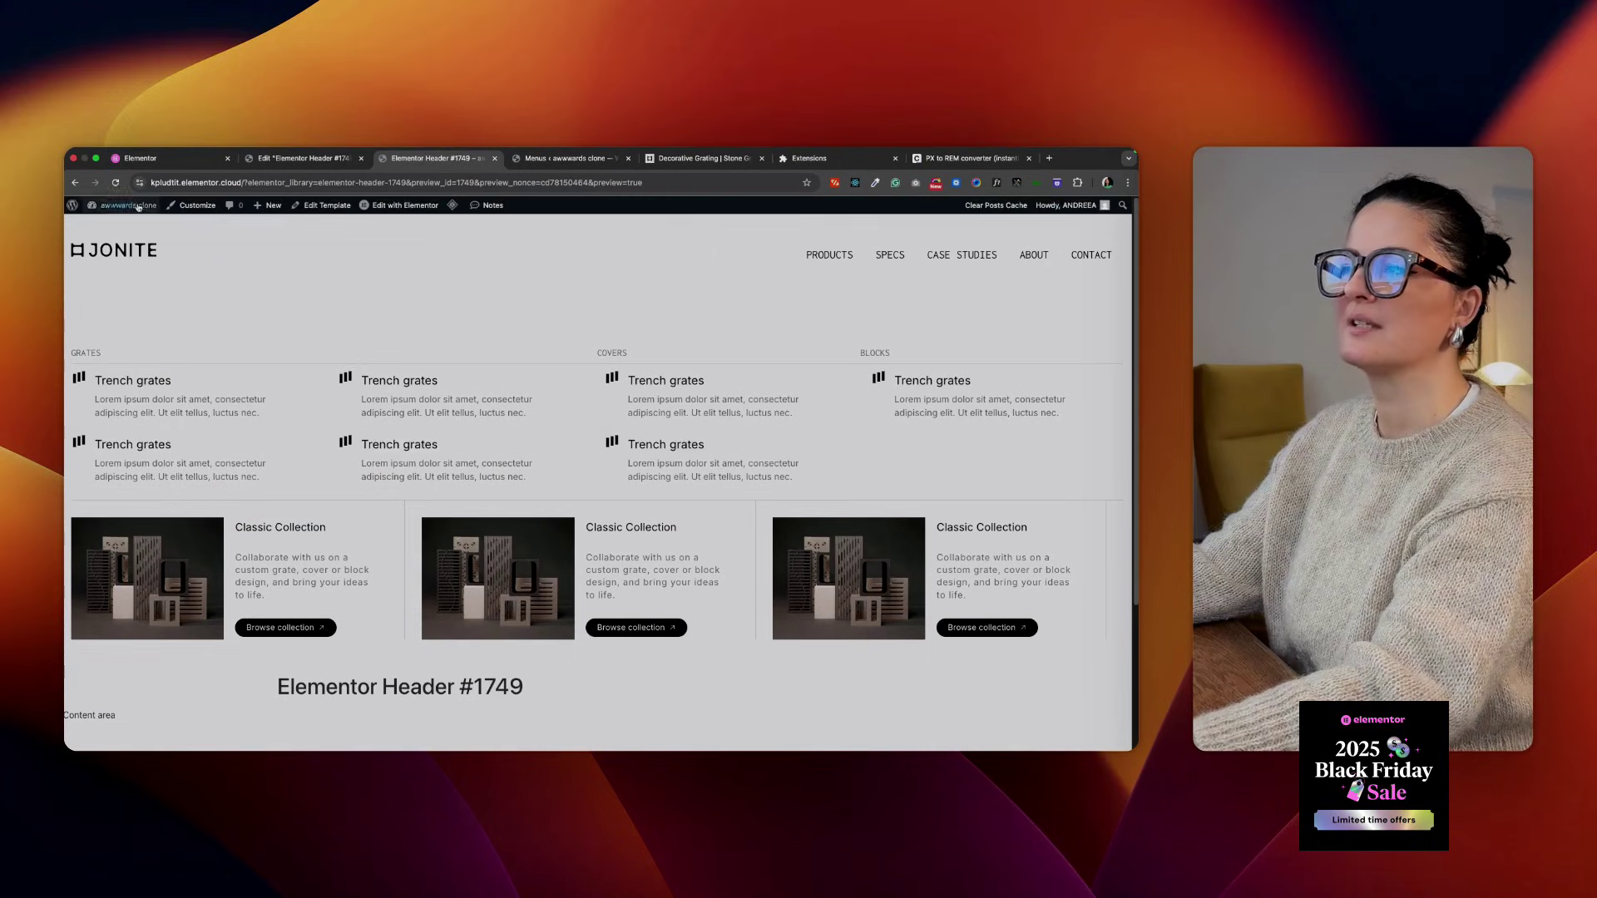
{"action": "left_click", "coordinate": [675, 159]}
{"action": "left_click", "coordinate": [372, 160]}
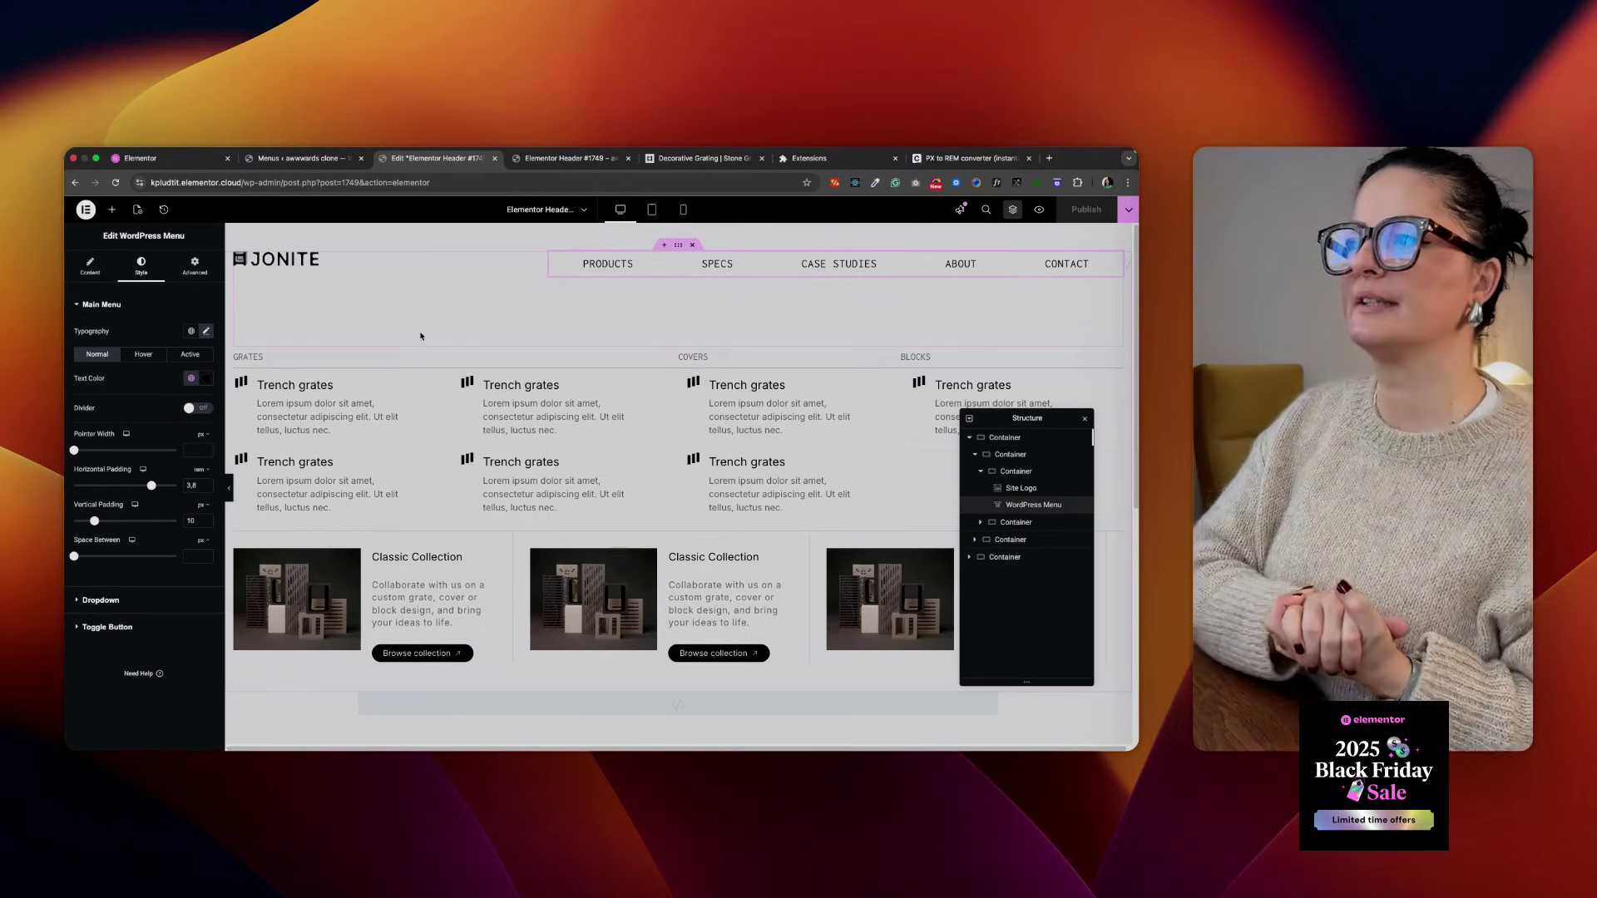
Collapse the header's first container and open the HTML widget's code in the second container, widening the editing panel for reading
{"action": "left_click", "coordinate": [972, 439]}
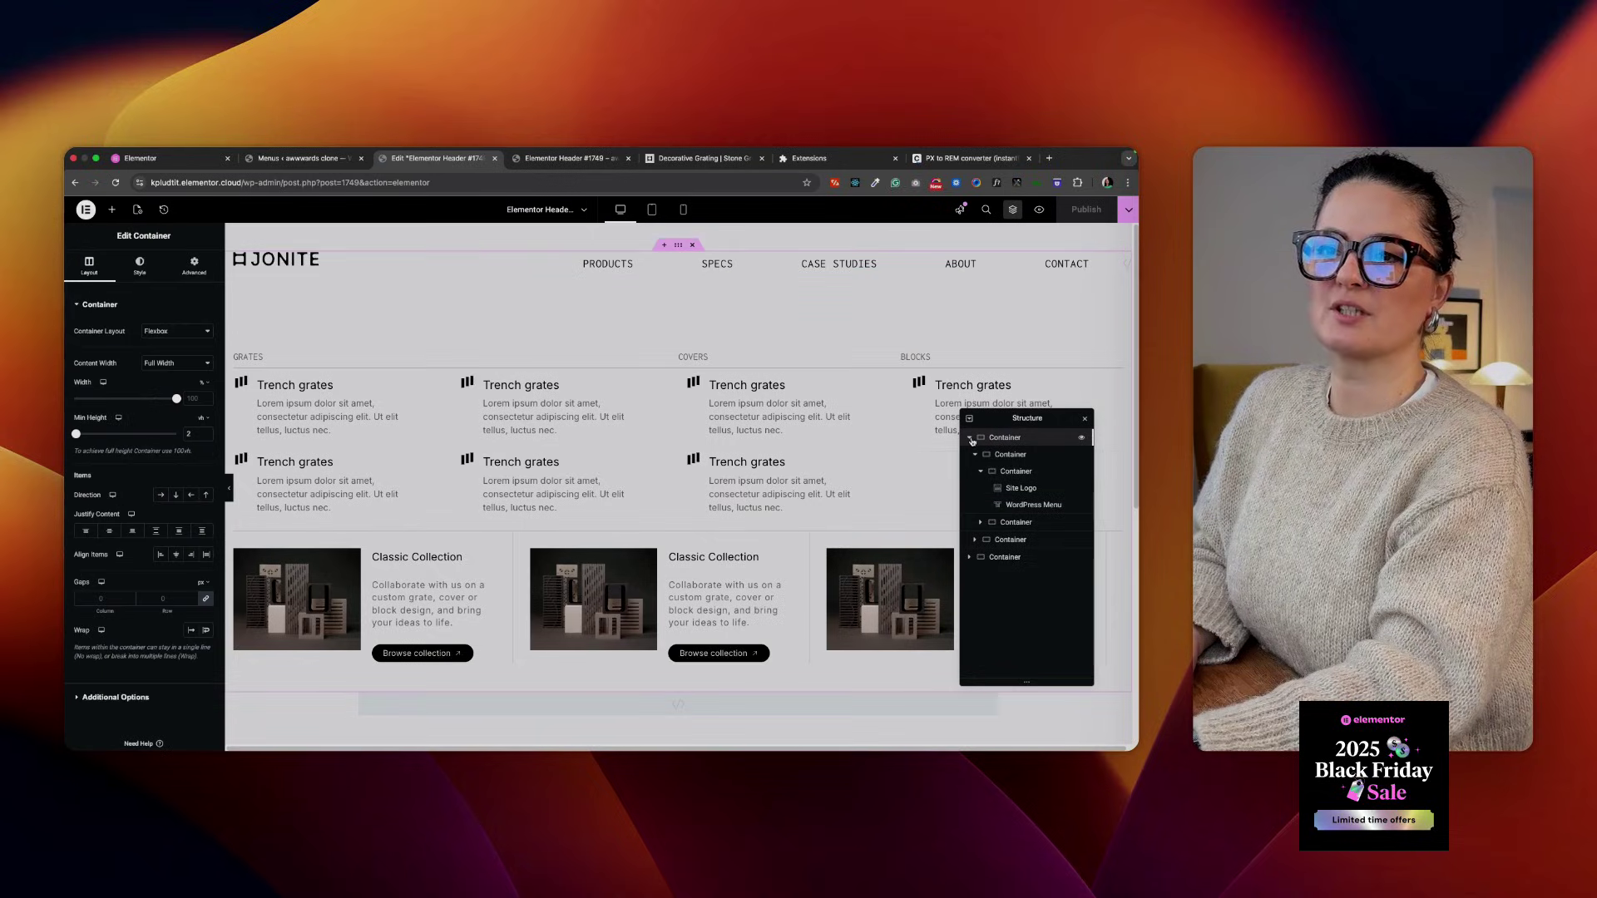
{"action": "left_click", "coordinate": [971, 438]}
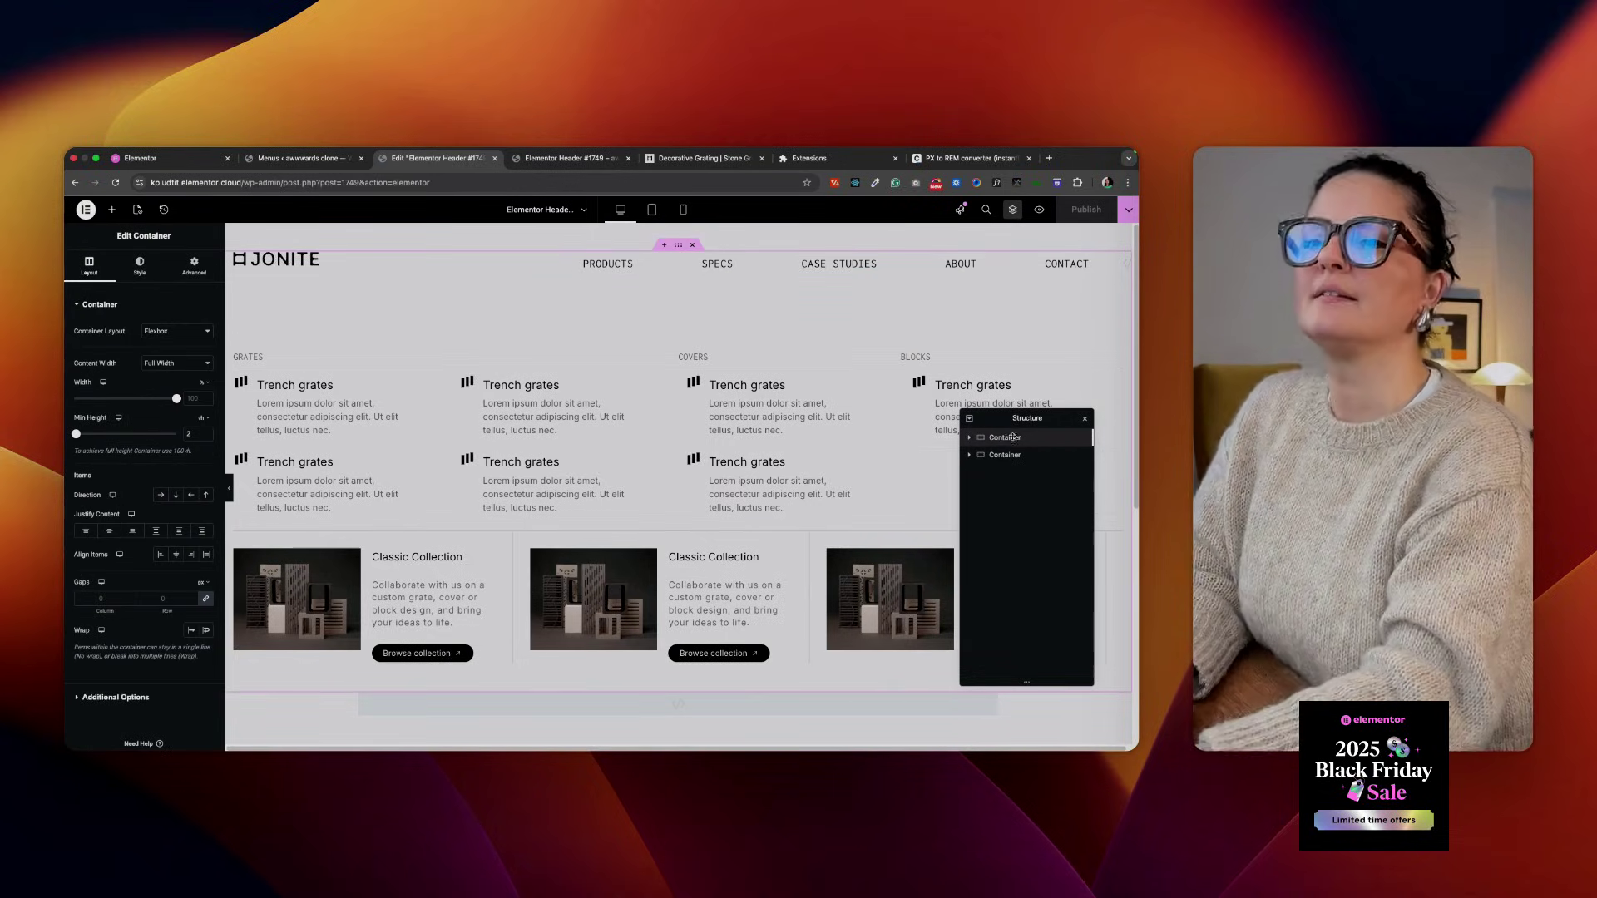
{"action": "left_click", "coordinate": [1008, 455]}
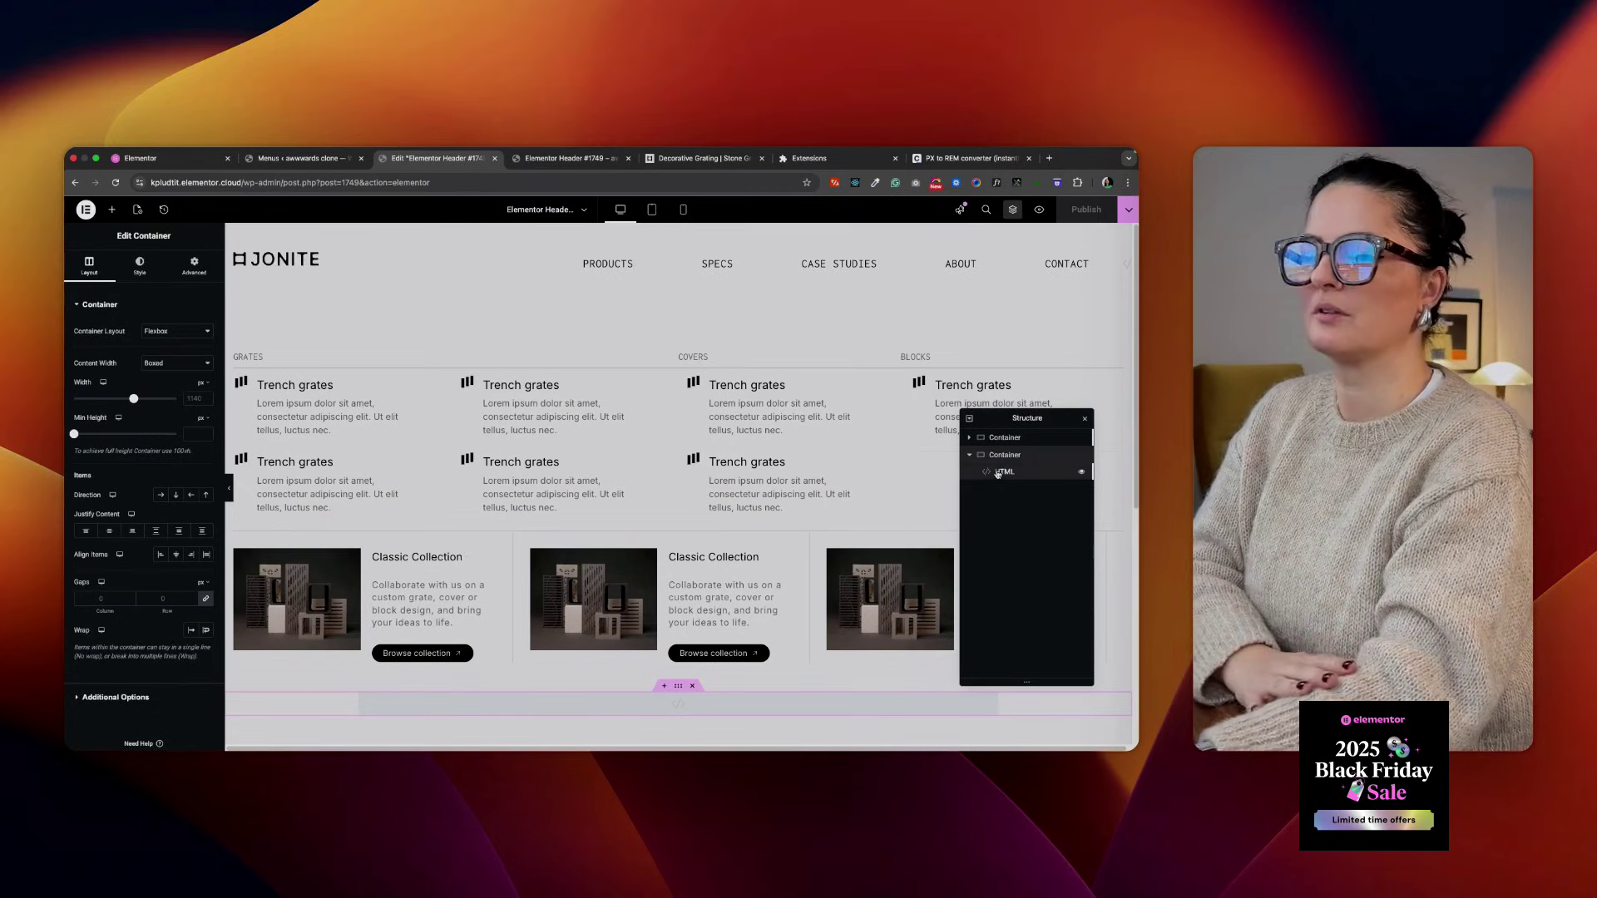
{"action": "left_click", "coordinate": [998, 472]}
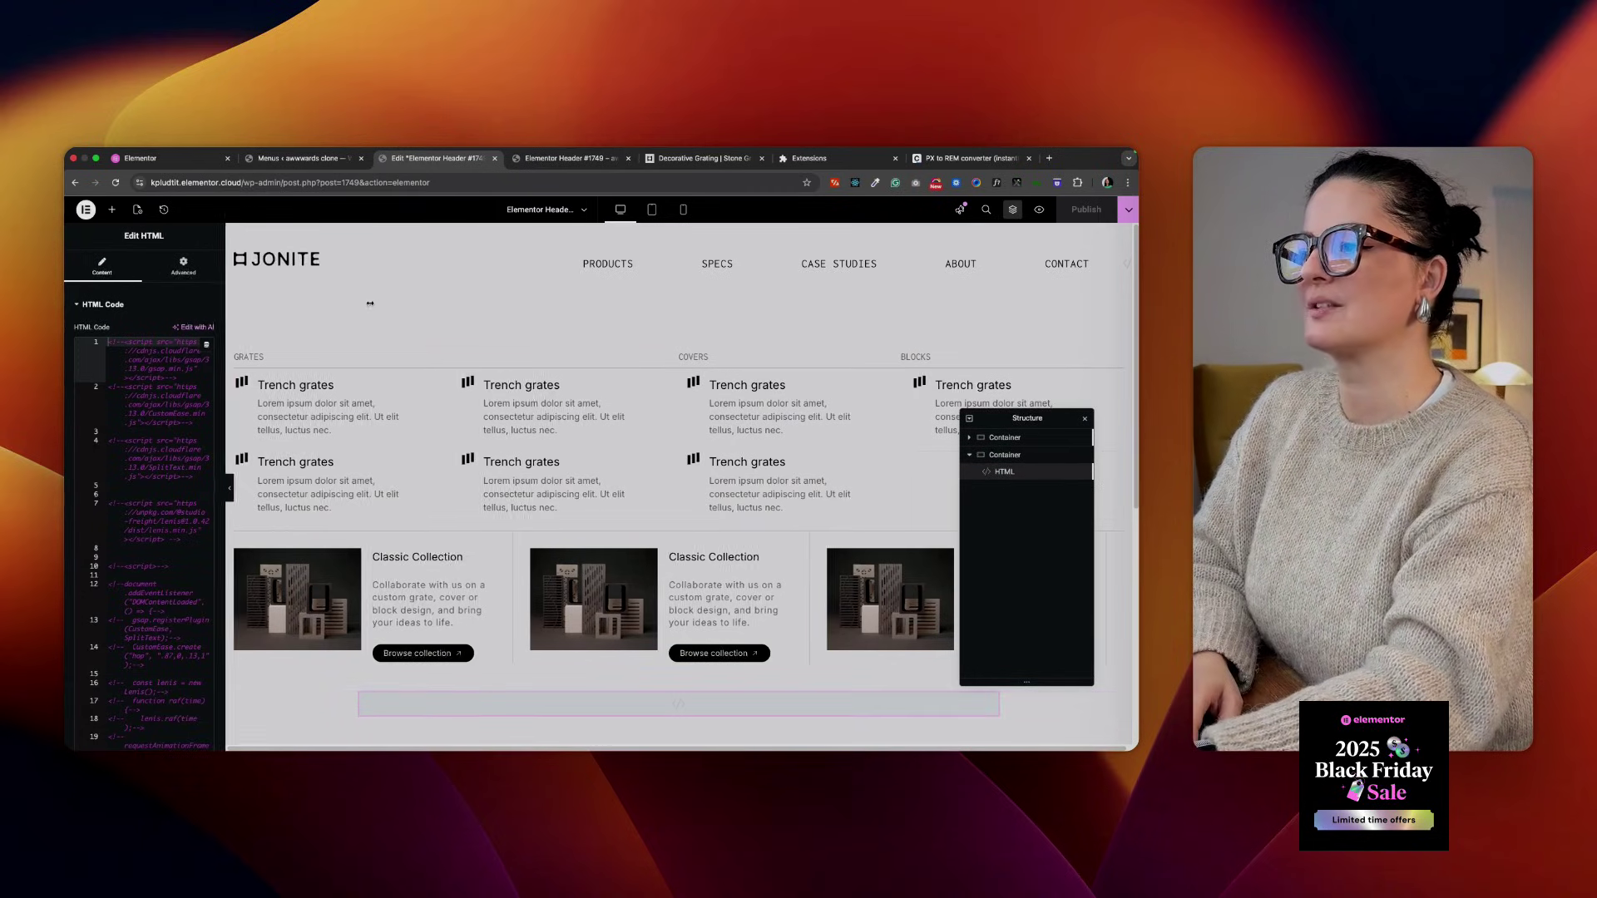
{"action": "left_click_drag", "start_coordinate": [371, 303], "coordinate": [367, 304]}
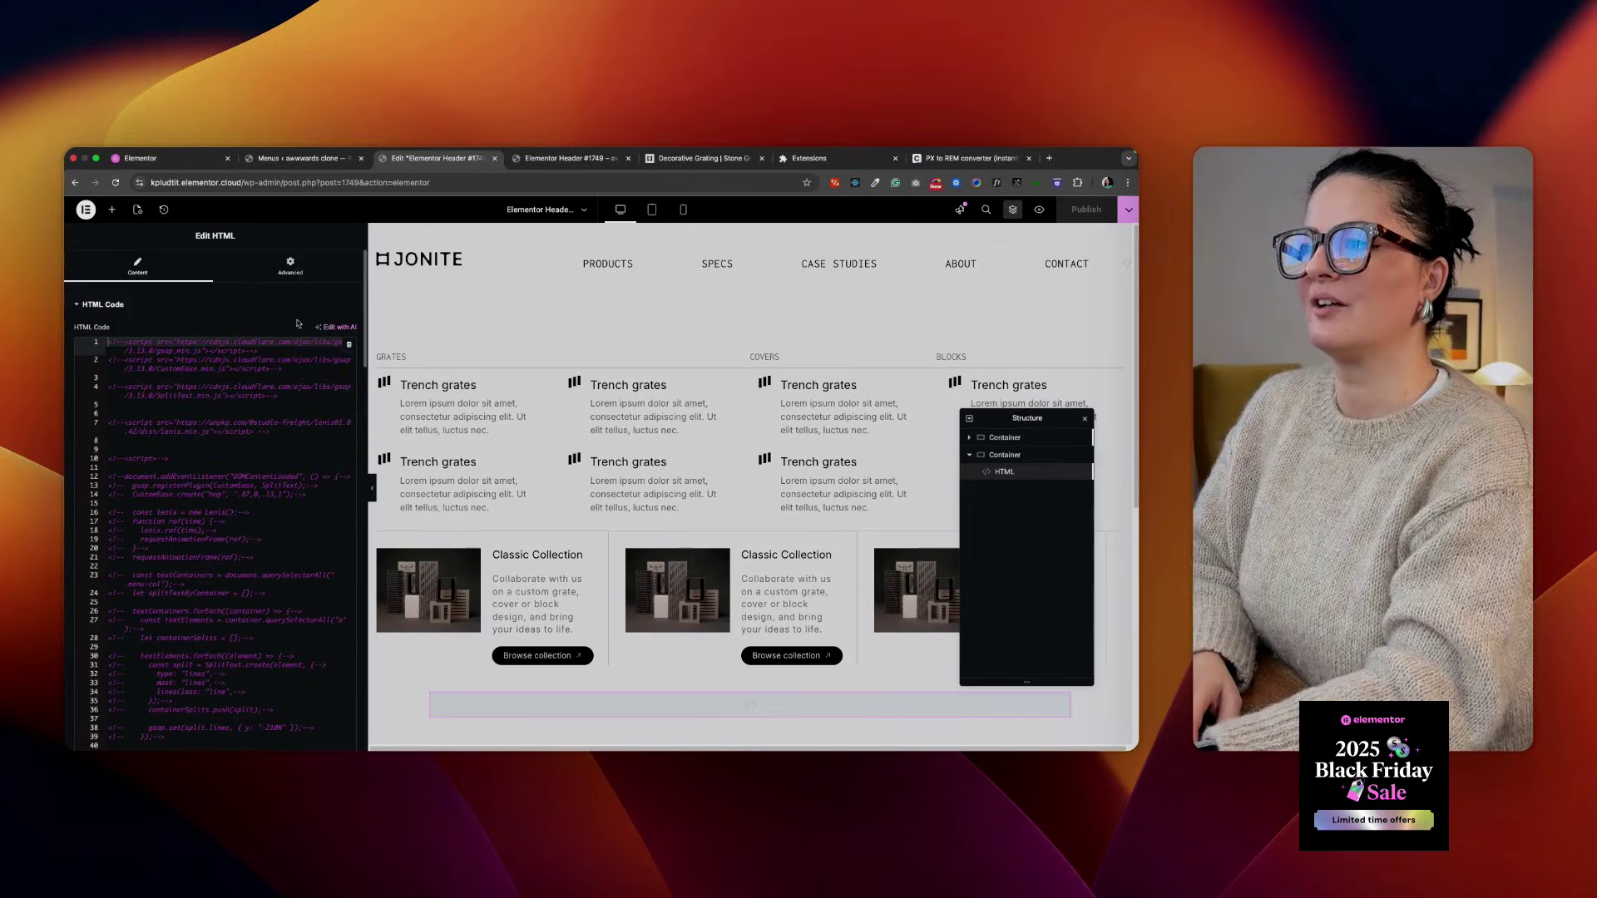
Review the custom CSS of the HTML widget and of the header's first container, narrowing the editing panel when done
{"action": "left_click", "coordinate": [315, 267]}
{"action": "left_click", "coordinate": [215, 664]}
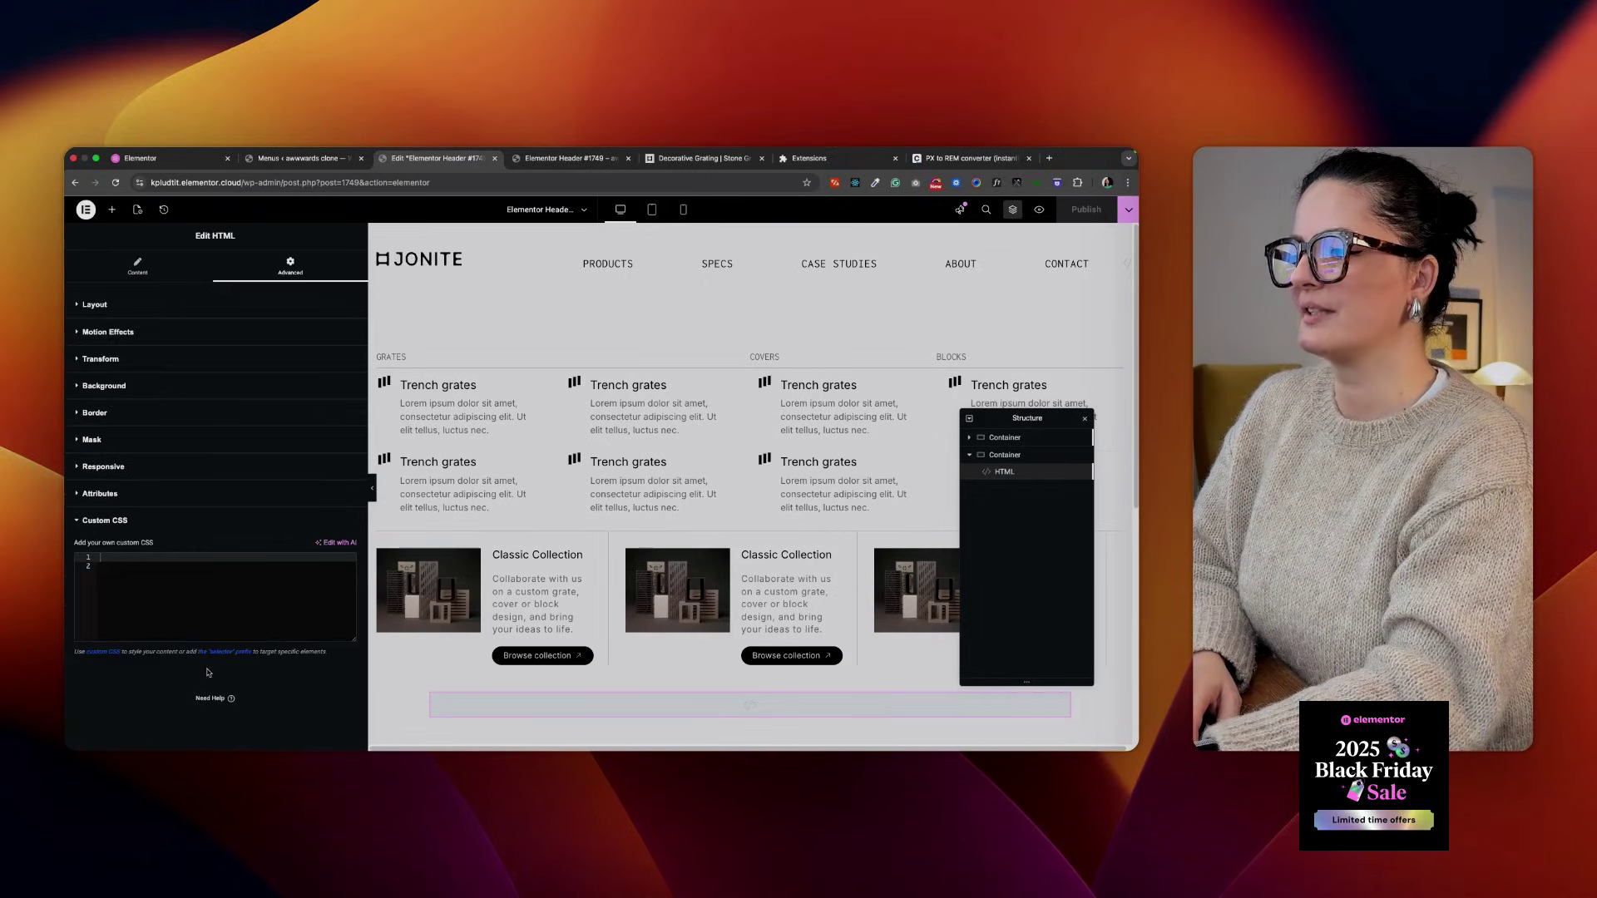
{"action": "left_click", "coordinate": [998, 438]}
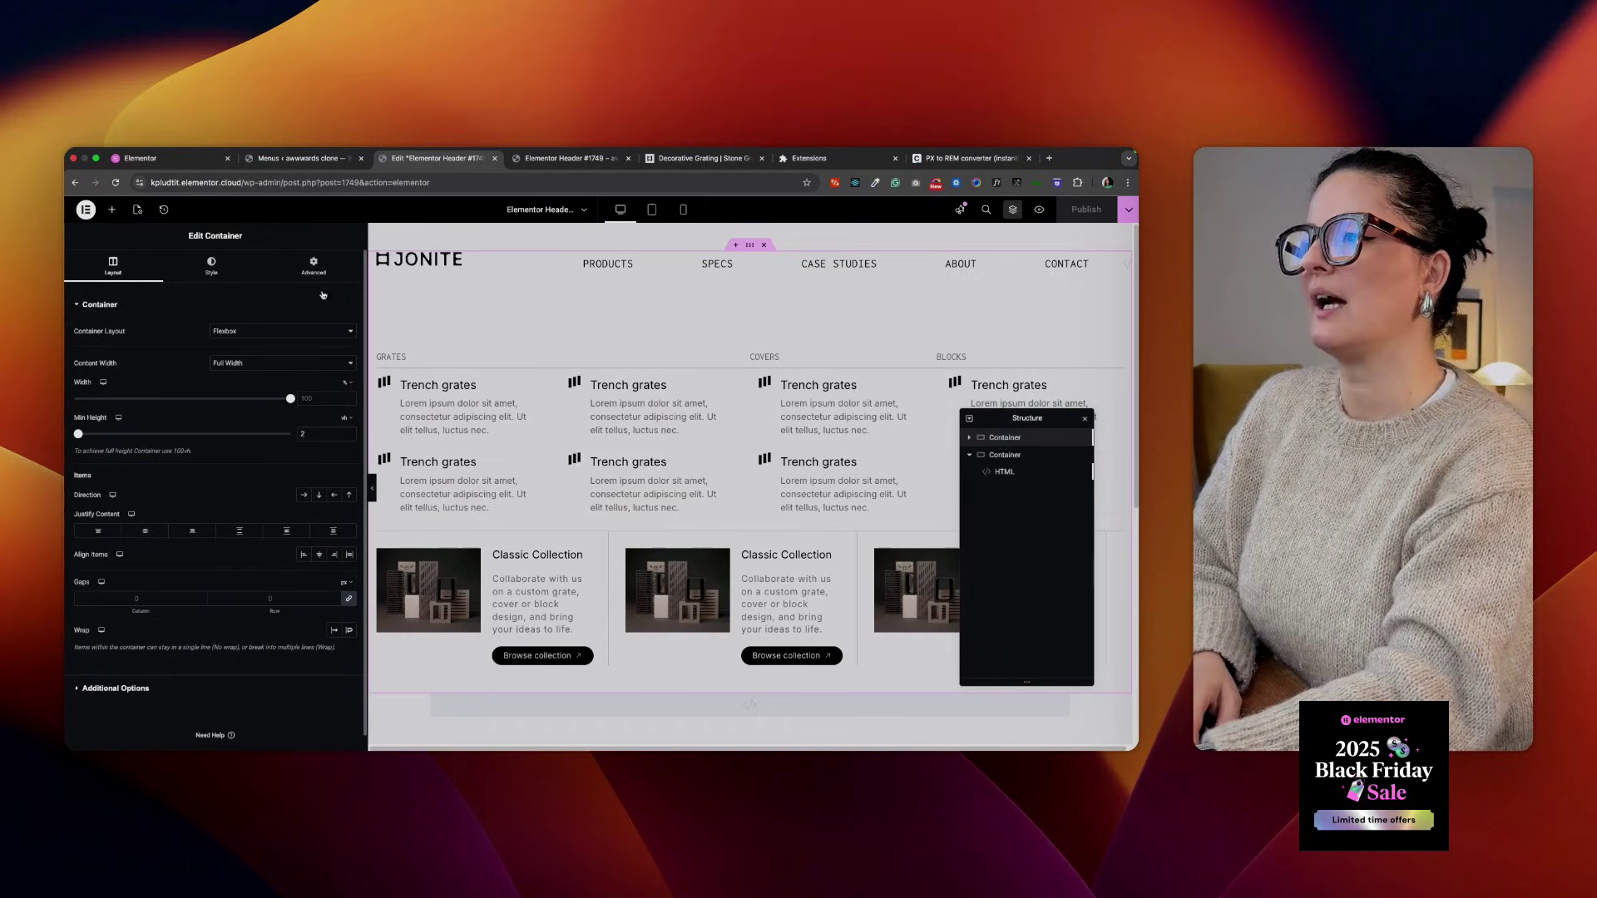
{"action": "left_click", "coordinate": [314, 266]}
{"action": "scroll", "coordinate": [178, 674], "scroll_direction": "down", "scroll_amount": 5}
{"action": "left_click", "coordinate": [178, 671]}
{"action": "scroll", "coordinate": [233, 594], "scroll_direction": "down", "scroll_amount": 10}
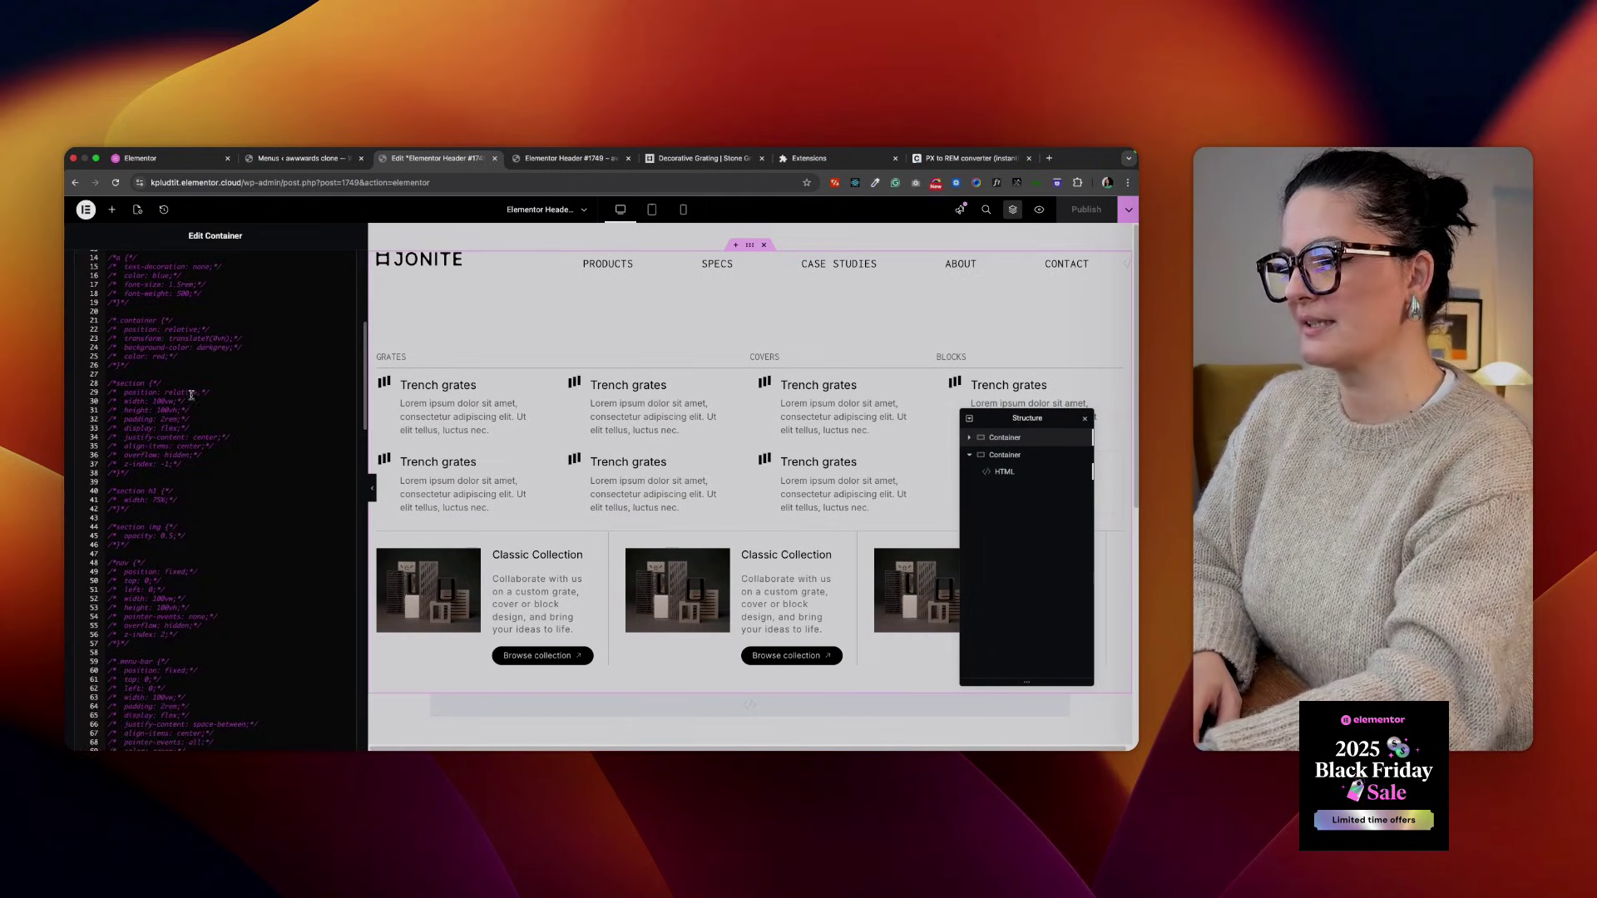
{"action": "scroll", "coordinate": [233, 593], "scroll_direction": "up", "scroll_amount": 10}
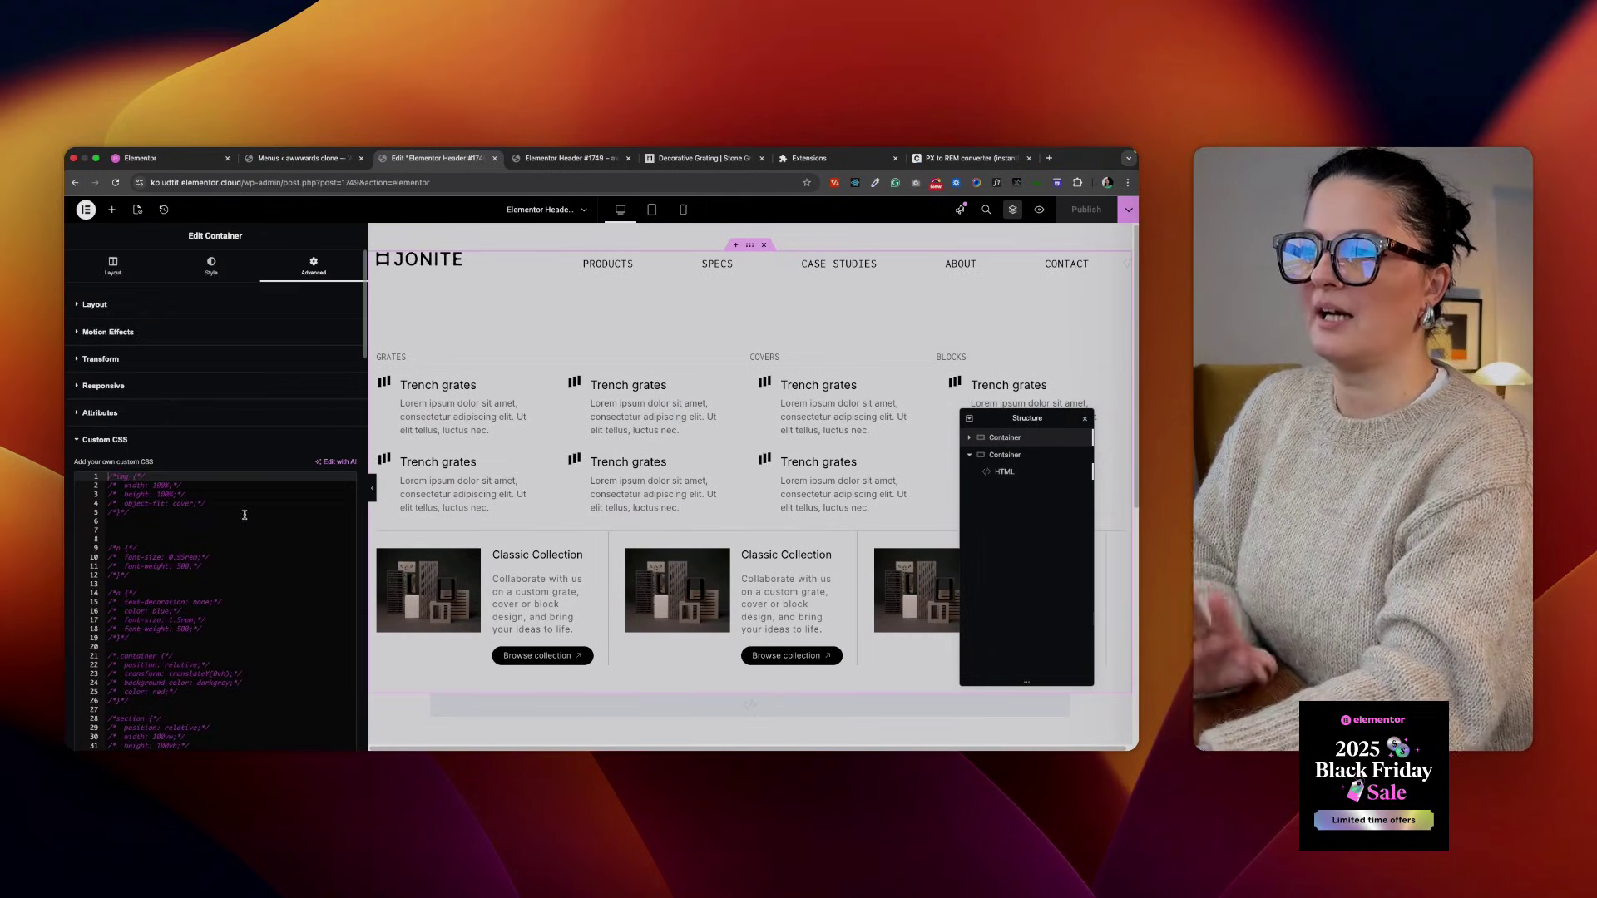
{"action": "left_click_drag", "start_coordinate": [368, 309], "coordinate": [263, 308]}
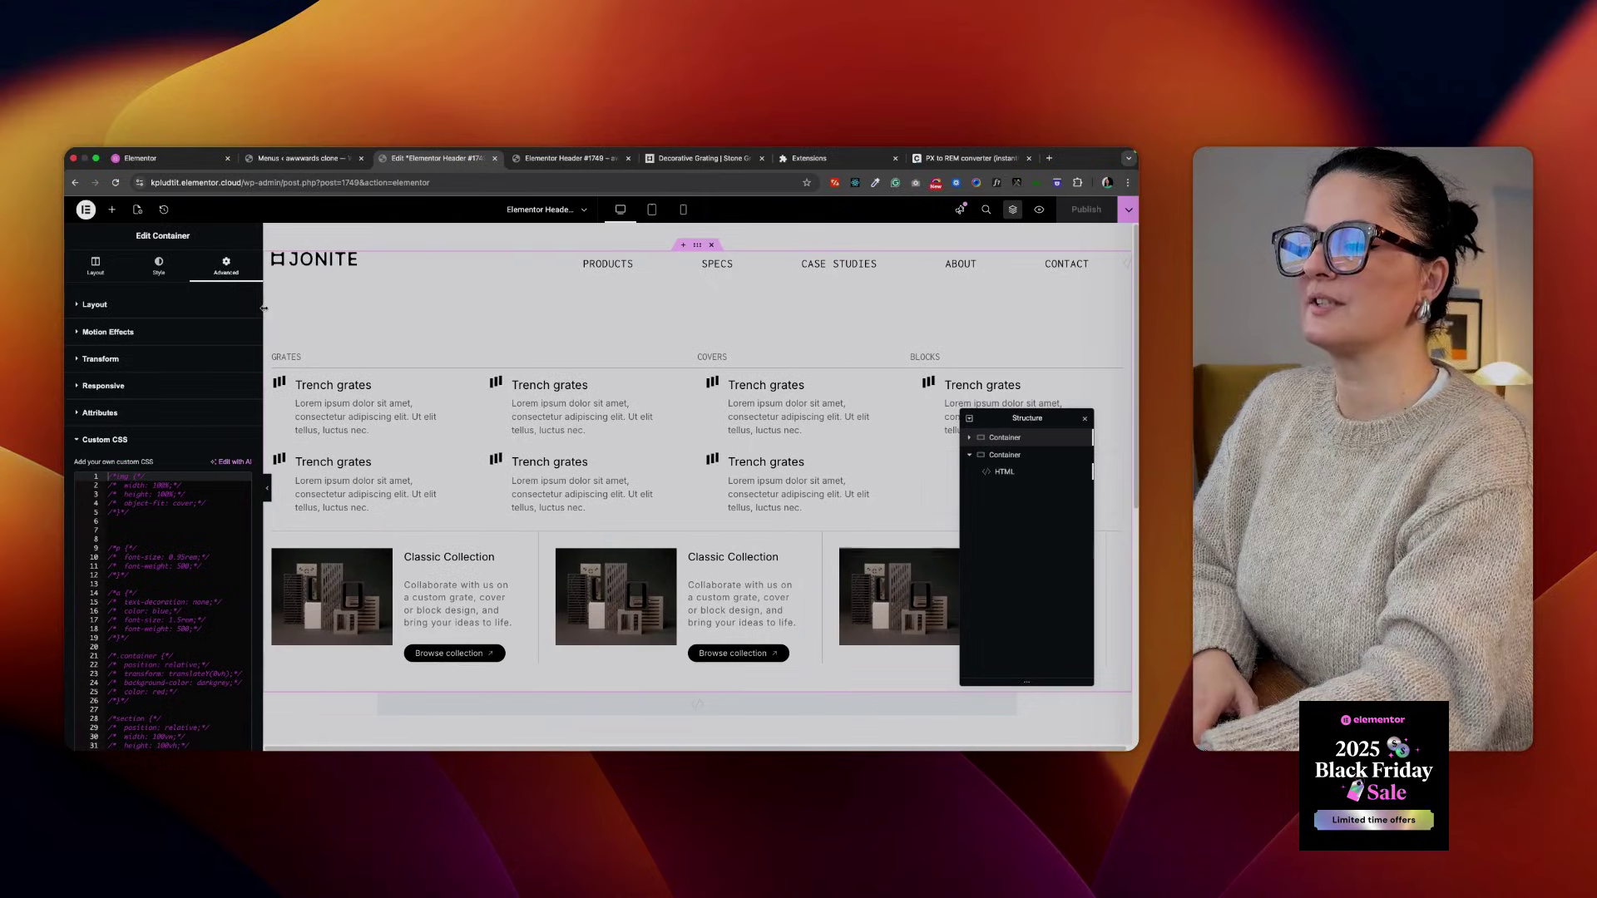
Move the Site Logo and WordPress Menu out of their nested container into its parent container, and delete the emptied container
{"action": "left_click", "coordinate": [1001, 473]}
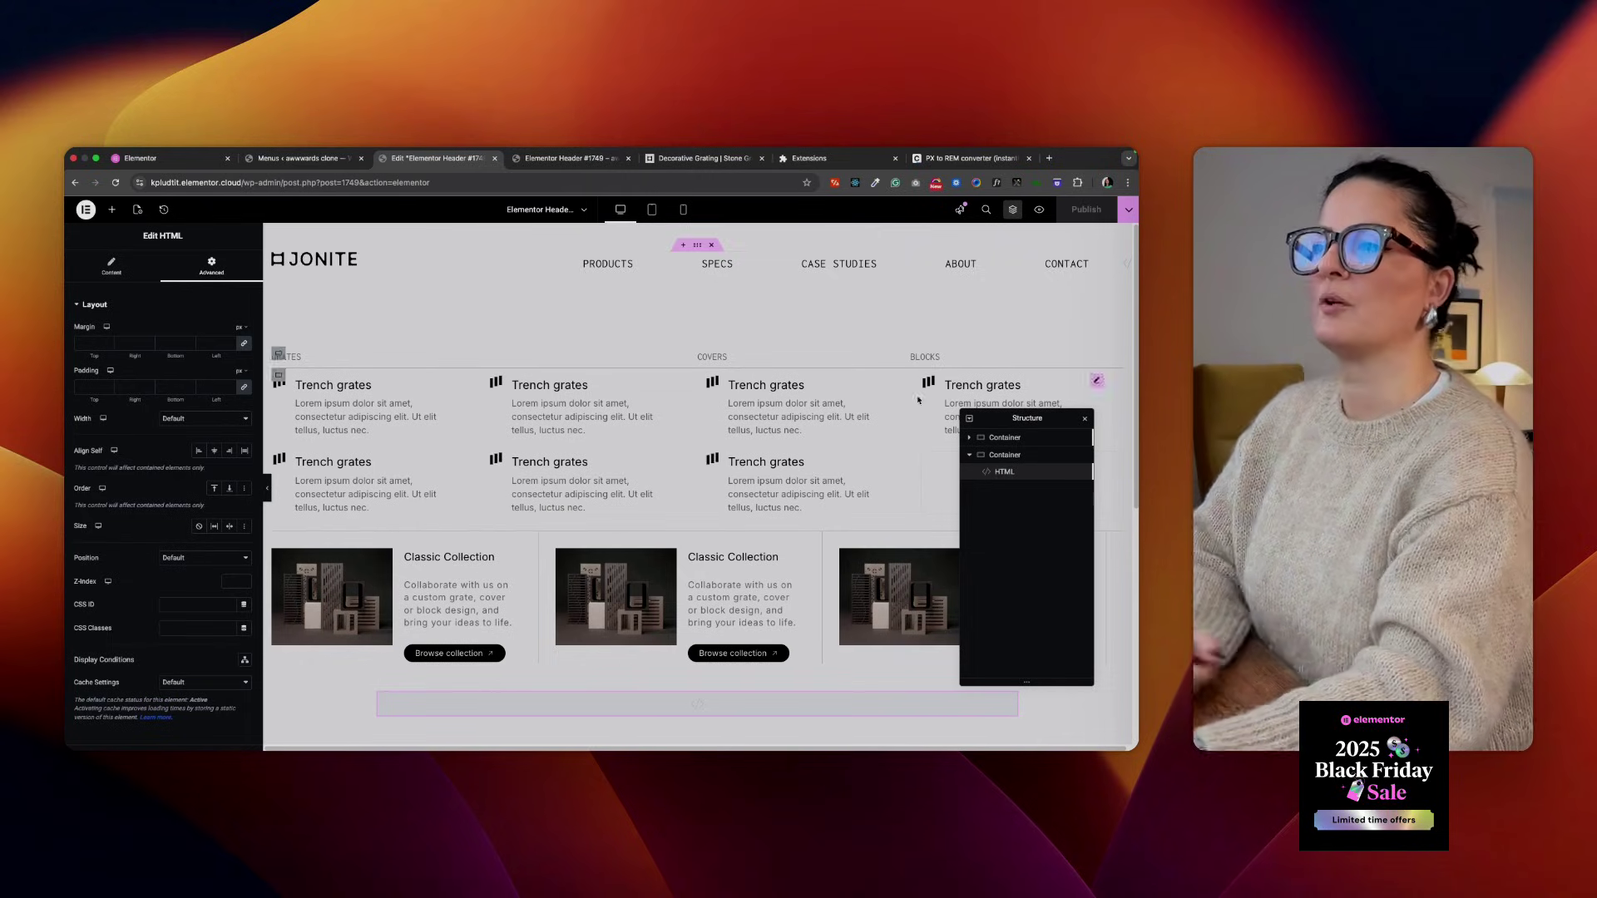
{"action": "left_click", "coordinate": [986, 439]}
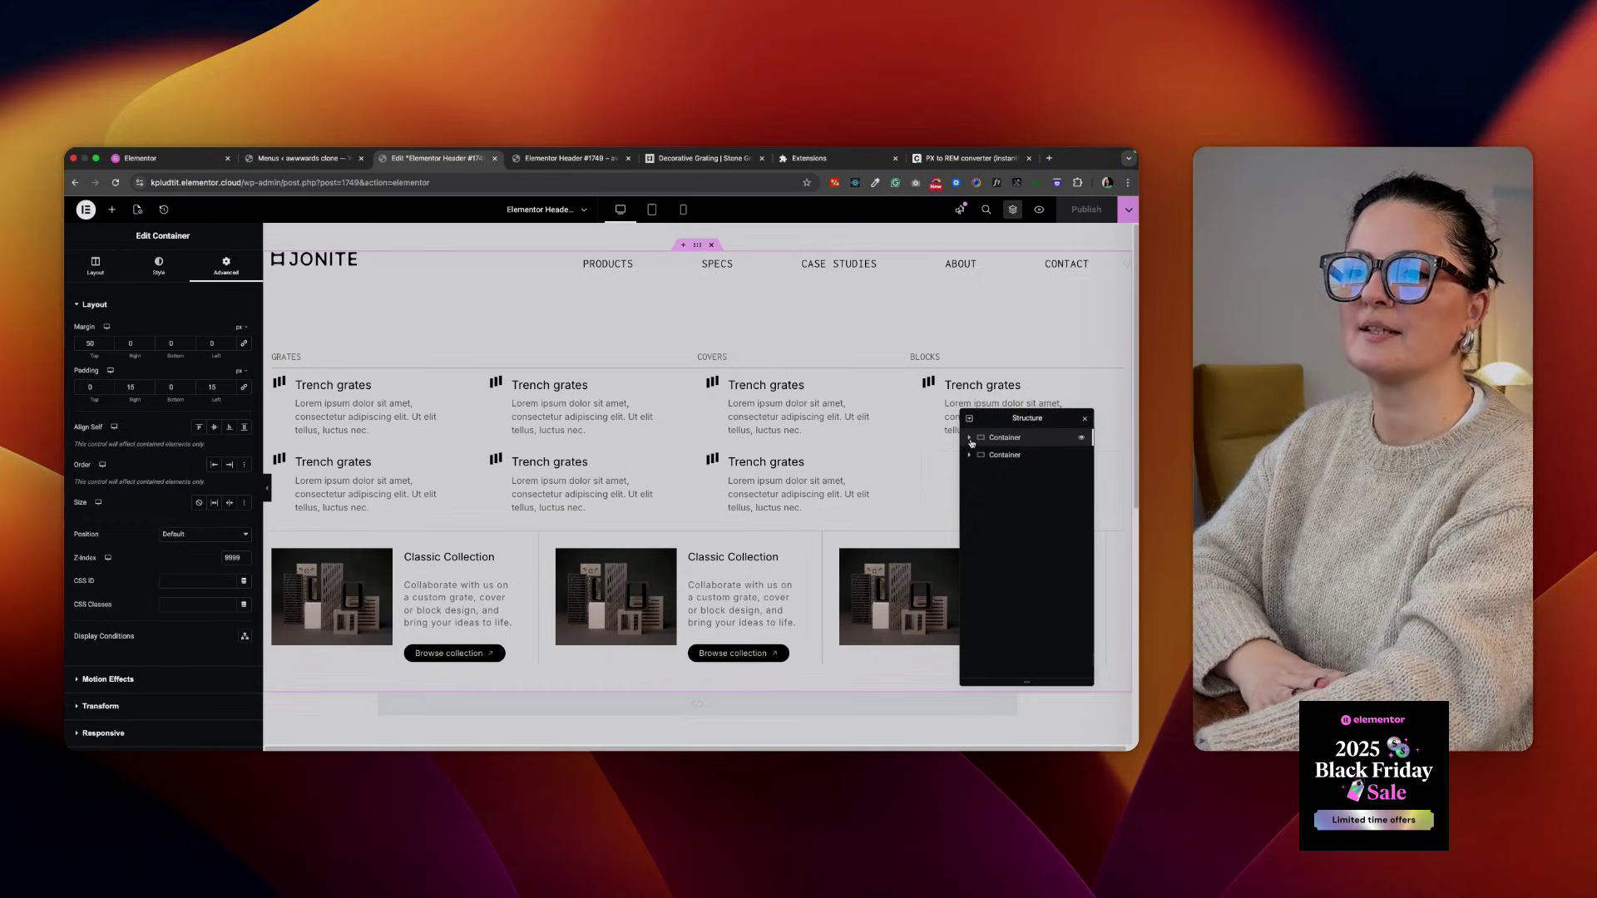
{"action": "left_click", "coordinate": [970, 439]}
{"action": "left_click", "coordinate": [976, 455]}
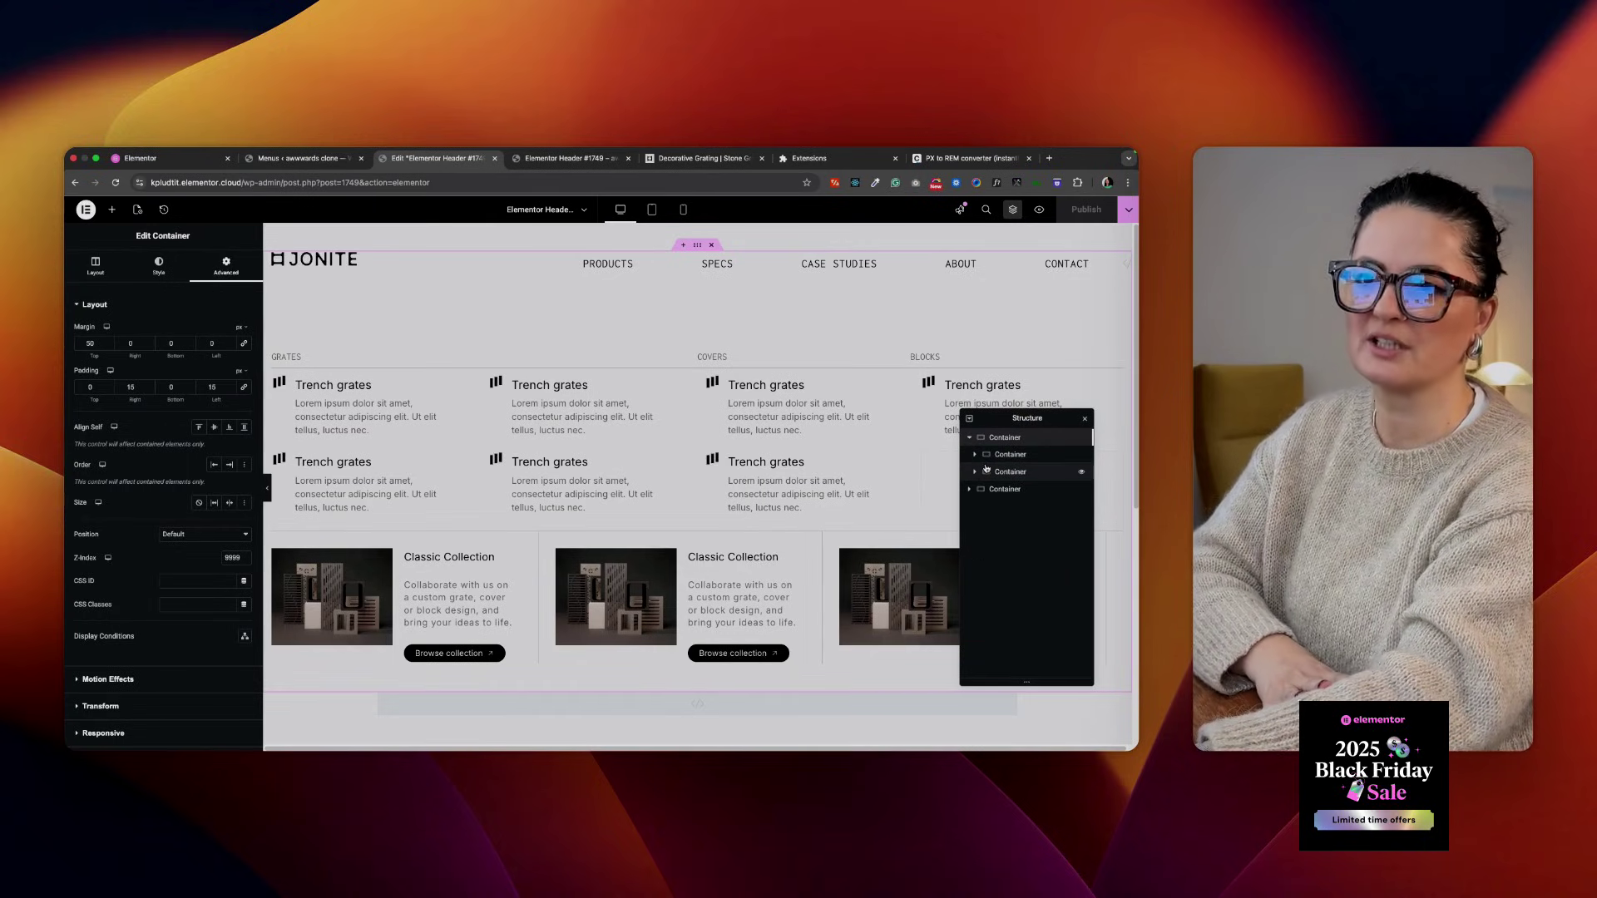
{"action": "left_click", "coordinate": [1002, 456]}
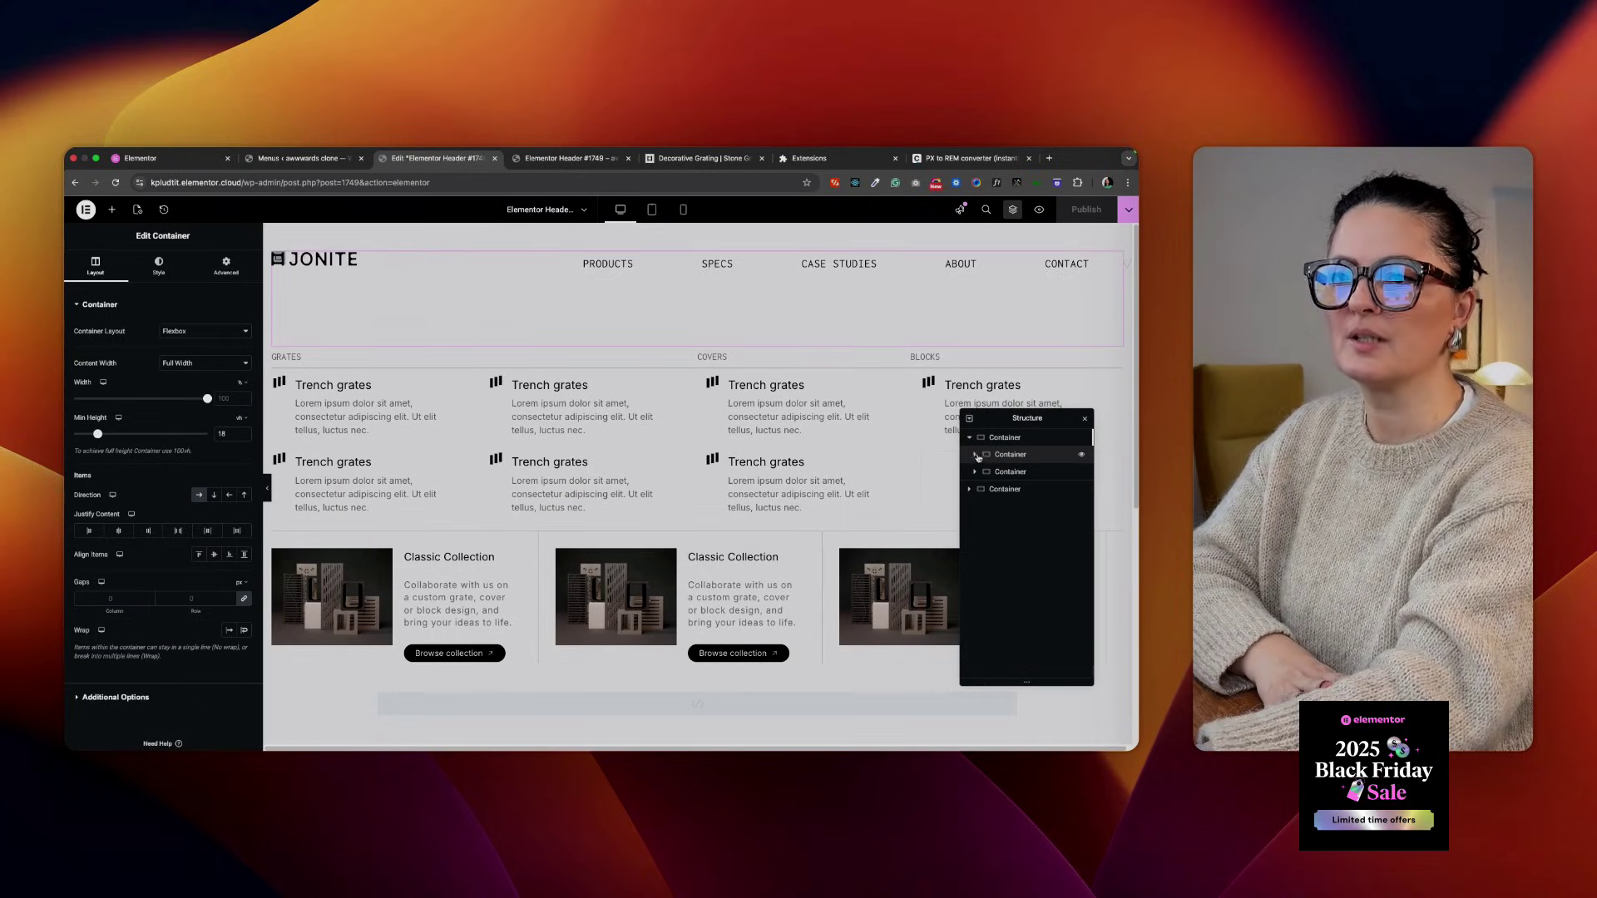
{"action": "left_click", "coordinate": [976, 455]}
{"action": "left_click", "coordinate": [1000, 473]}
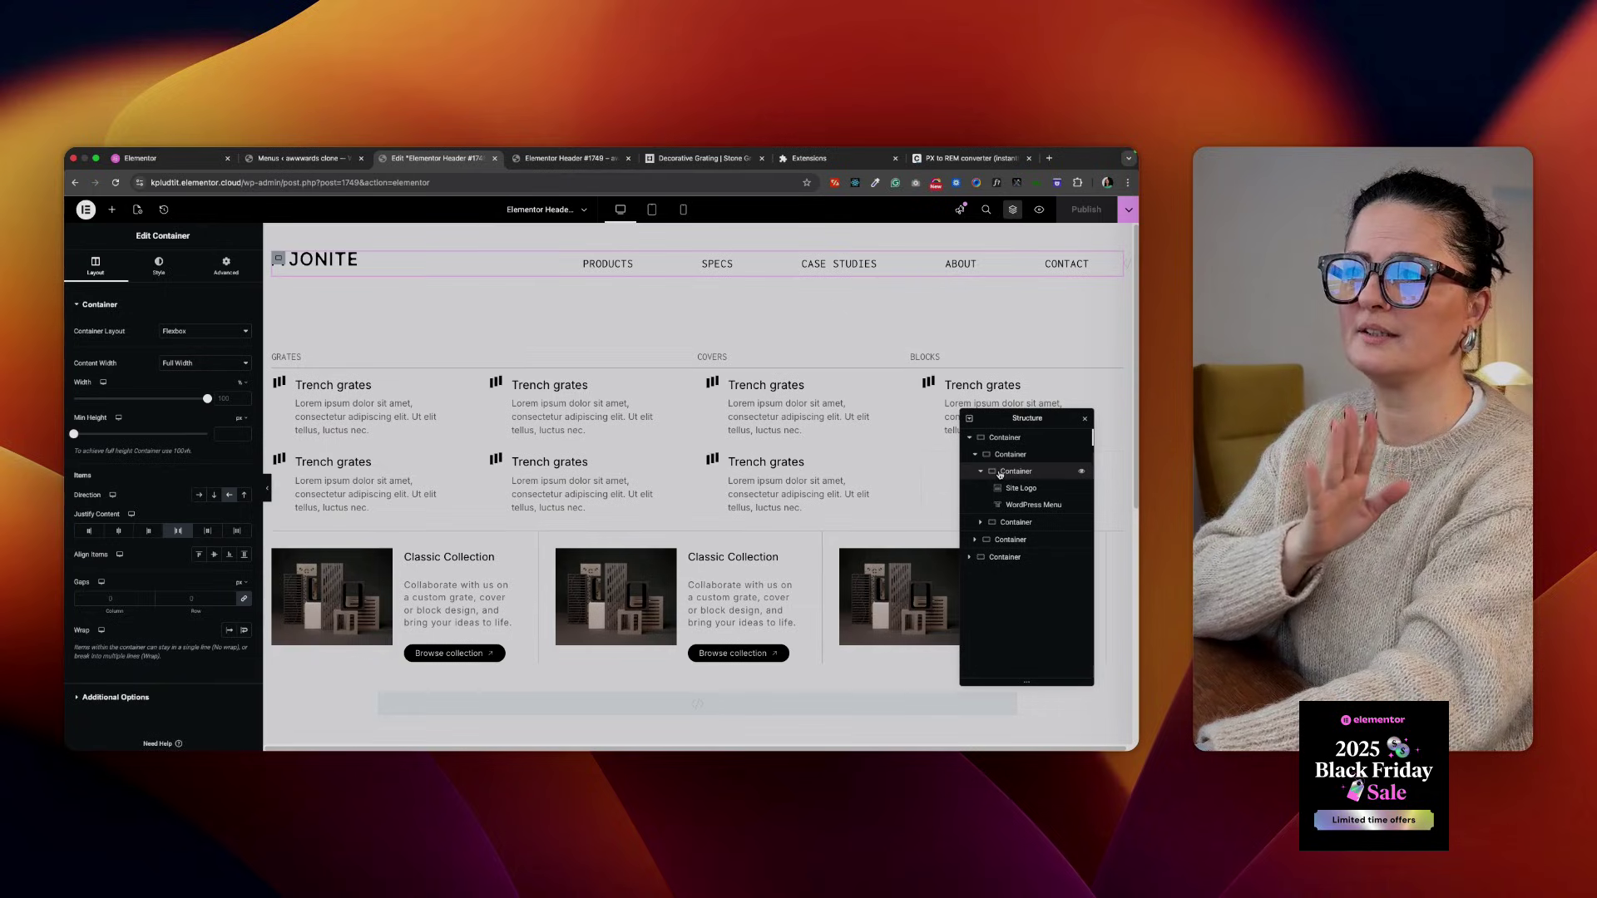
{"action": "left_click_drag", "start_coordinate": [1010, 490], "coordinate": [1013, 480]}
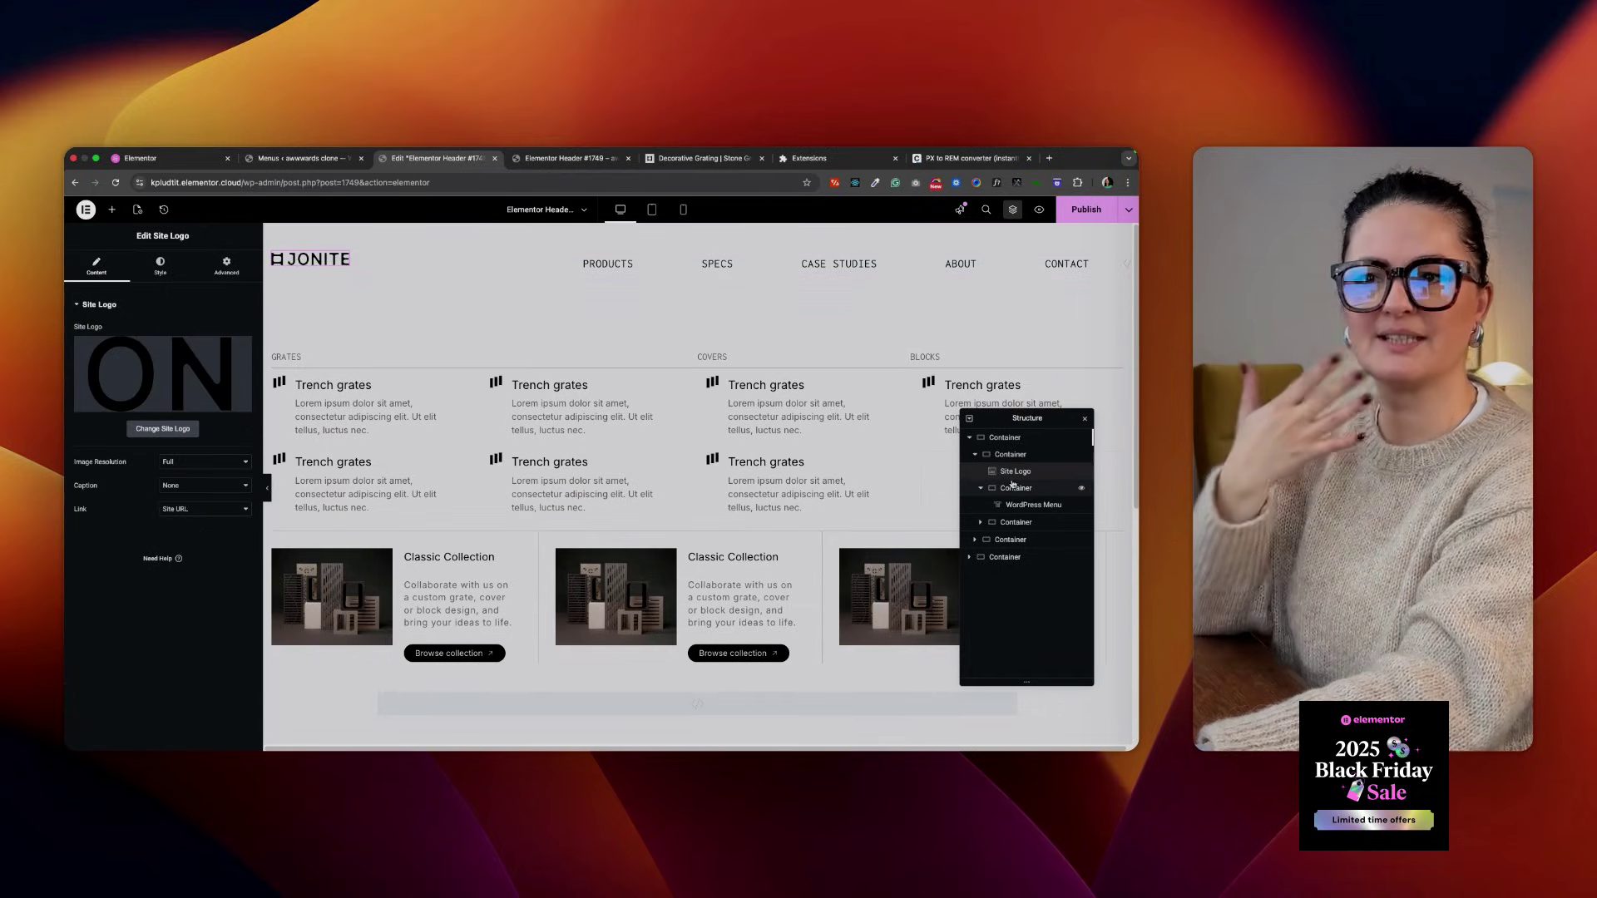
{"action": "mouse_move", "coordinate": [1017, 504]}
{"action": "left_mouse_down"}
{"action": "mouse_move", "coordinate": [1015, 491]}
{"action": "mouse_move", "coordinate": [1014, 512]}
{"action": "left_mouse_up"}
{"action": "left_click", "coordinate": [1014, 509]}
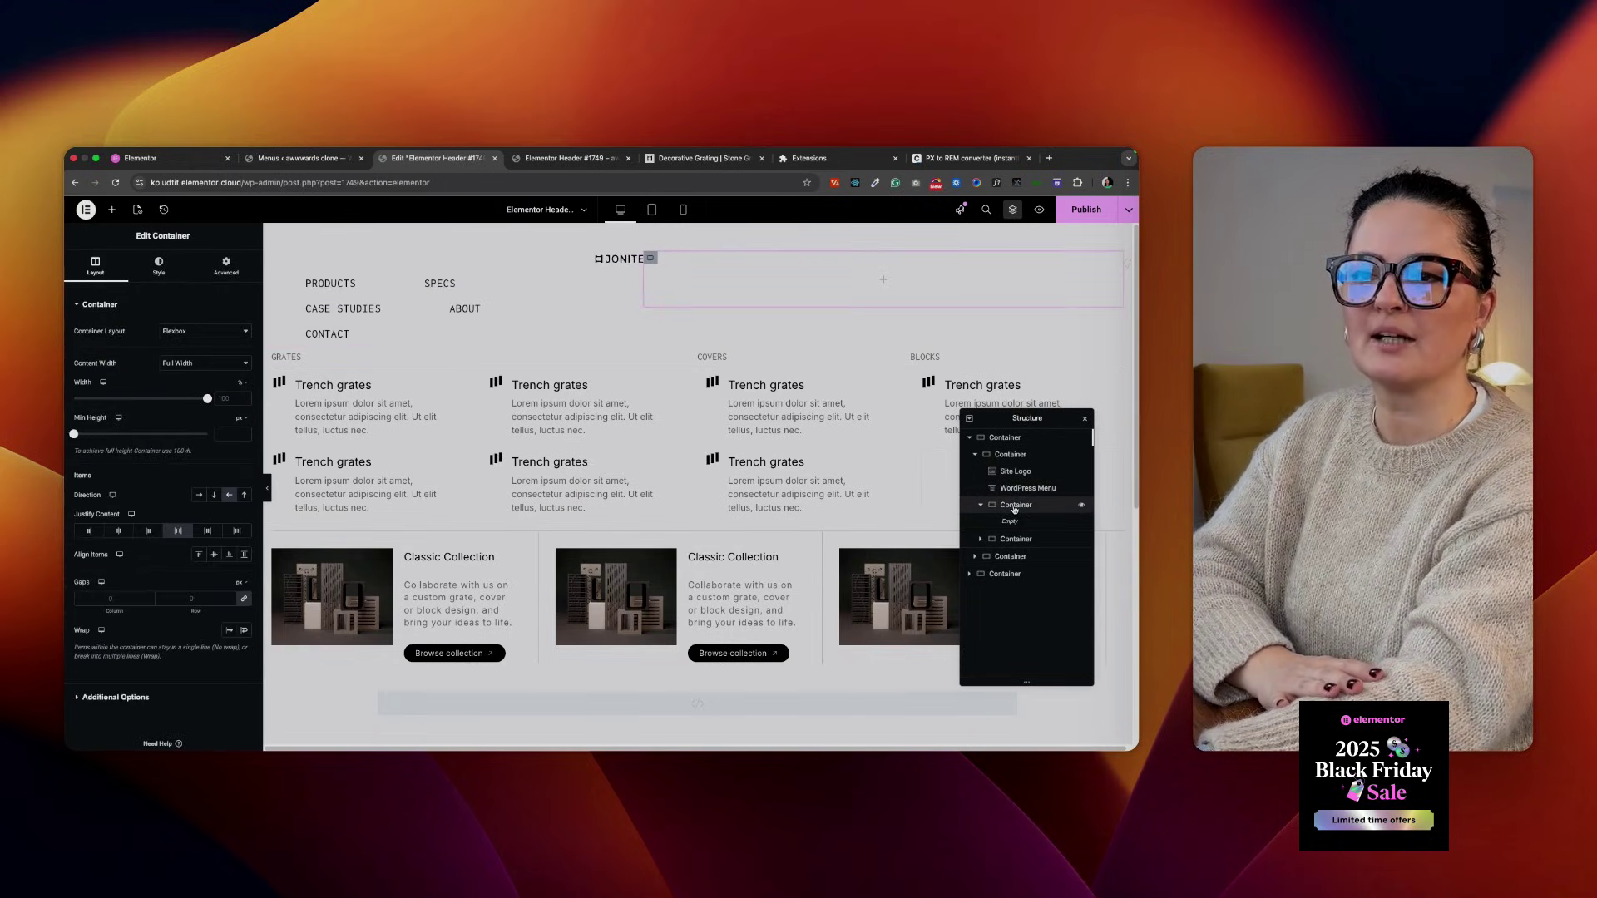
{"action": "right_click", "coordinate": [1014, 509]}
{"action": "left_click", "coordinate": [1018, 738]}
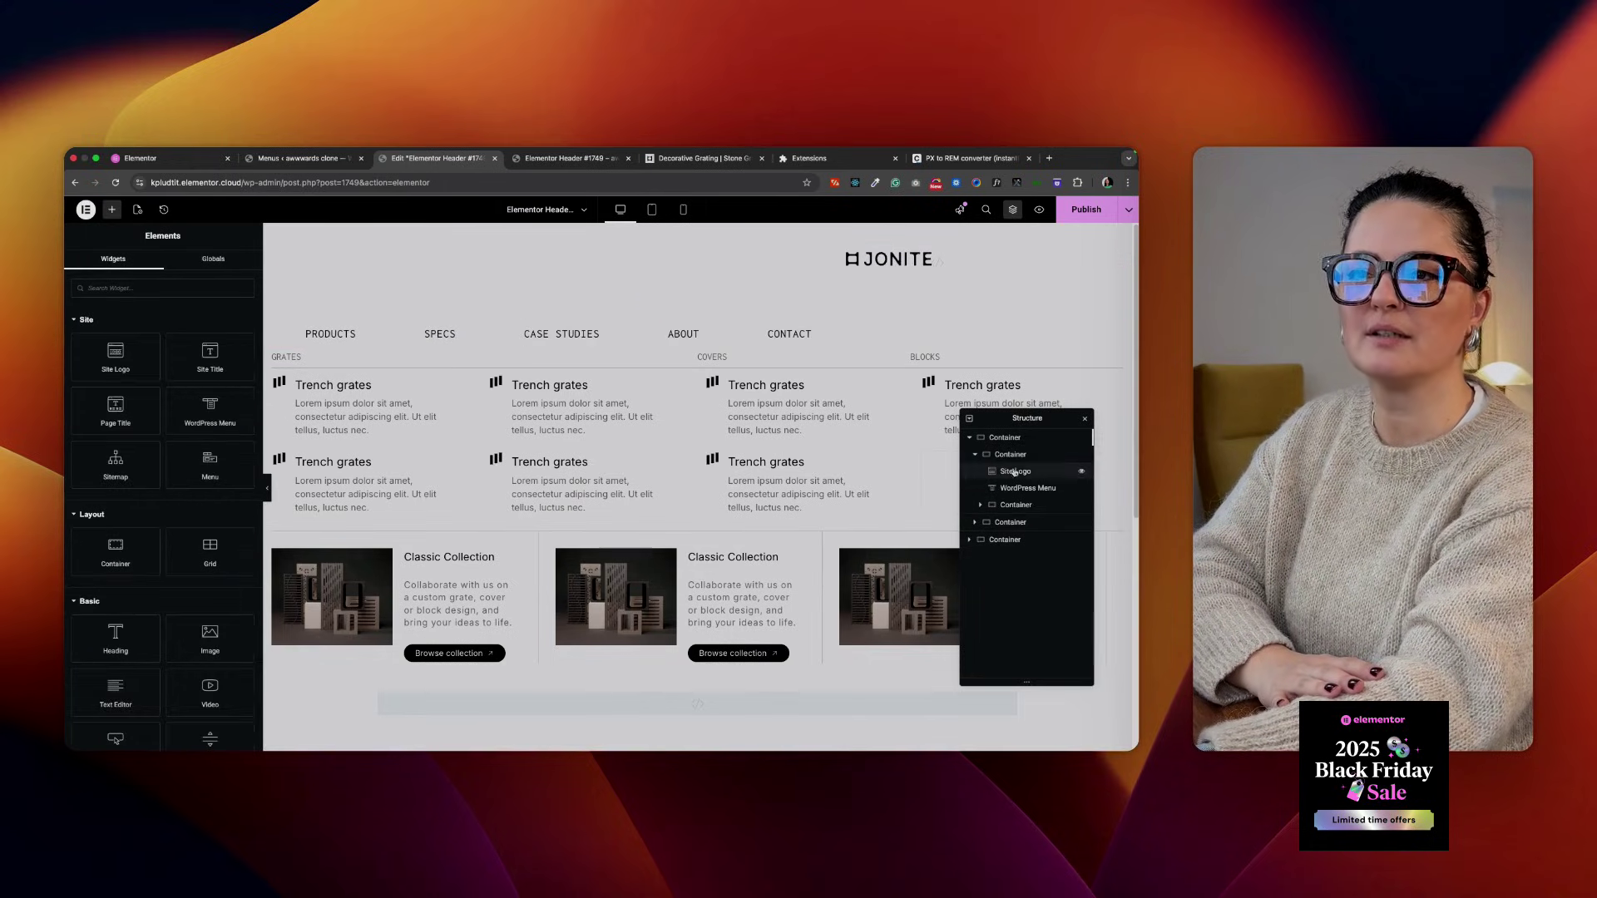
Give the WordPress Menu widget a custom width of about 64% so it shares the row with the logo
{"action": "left_click", "coordinate": [1011, 454]}
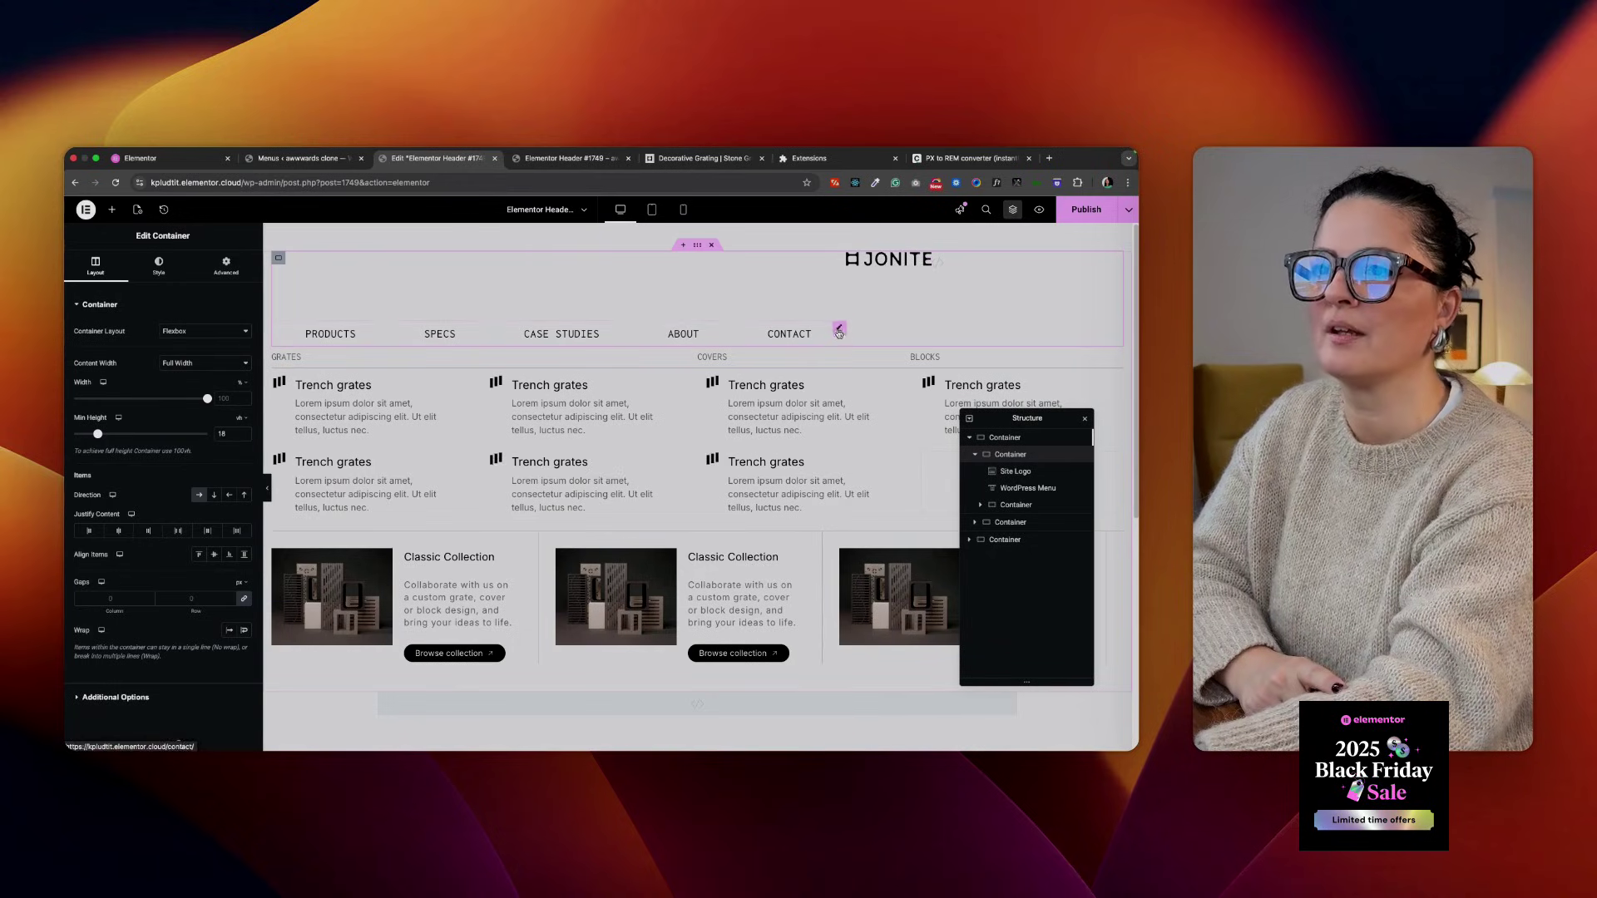
{"action": "left_click", "coordinate": [839, 330]}
{"action": "left_click", "coordinate": [227, 266]}
{"action": "left_click", "coordinate": [204, 418]}
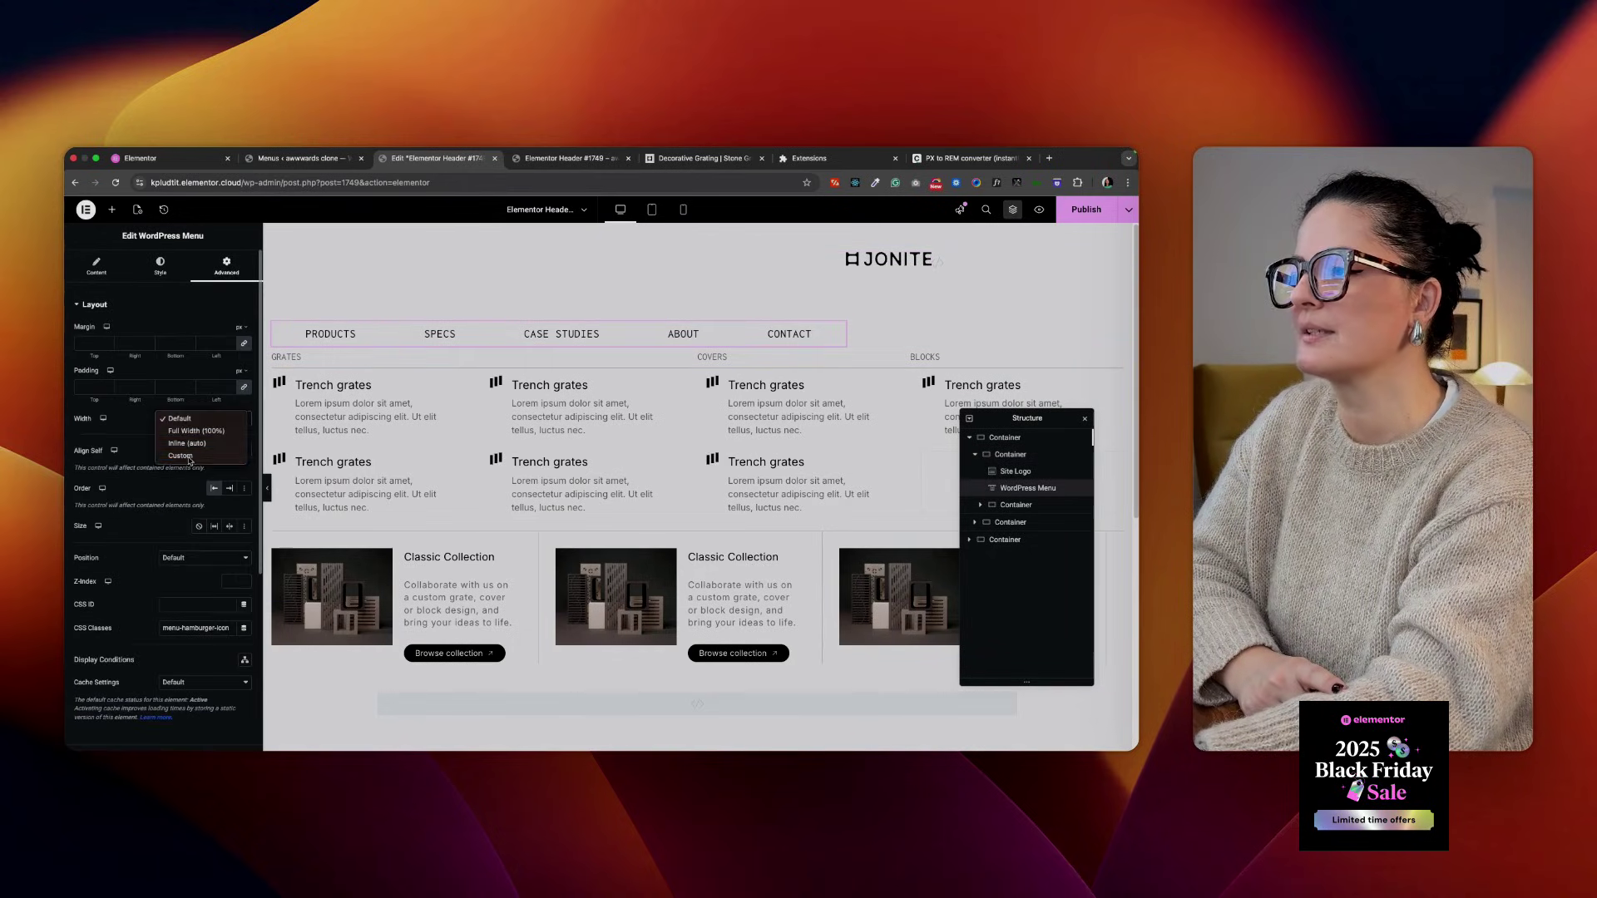
{"action": "left_click", "coordinate": [181, 456]}
{"action": "left_click_drag", "start_coordinate": [75, 455], "coordinate": [177, 455]}
Delete the leftover nested container that follows the WordPress Menu in the header row
{"action": "left_click", "coordinate": [964, 263]}
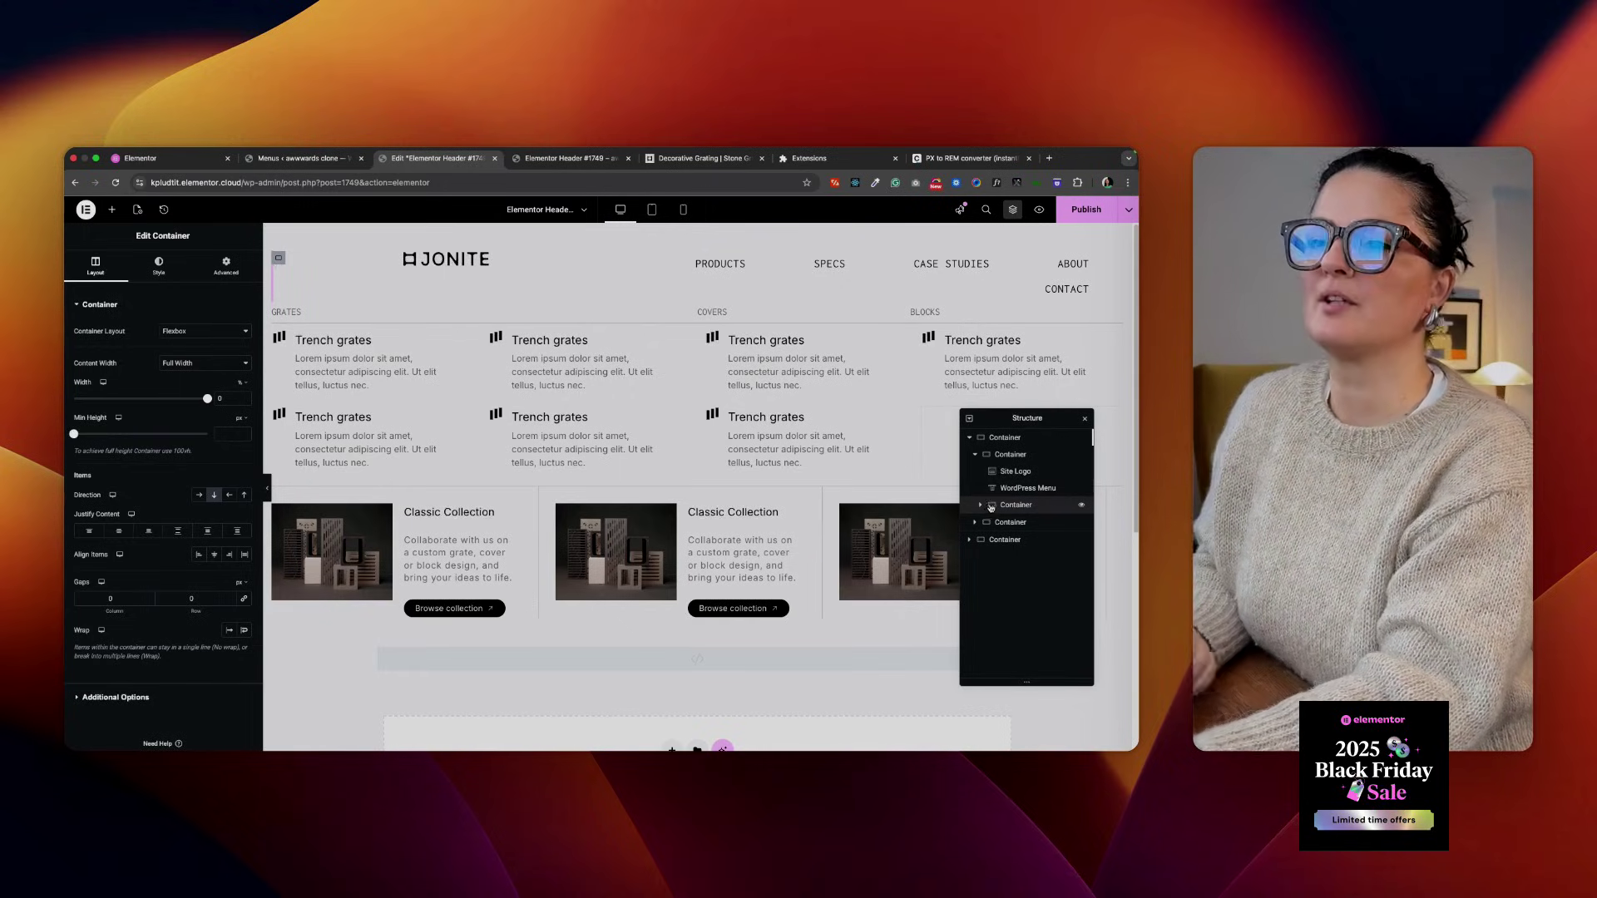
{"action": "right_click", "coordinate": [991, 508]}
{"action": "left_click", "coordinate": [1022, 740]}
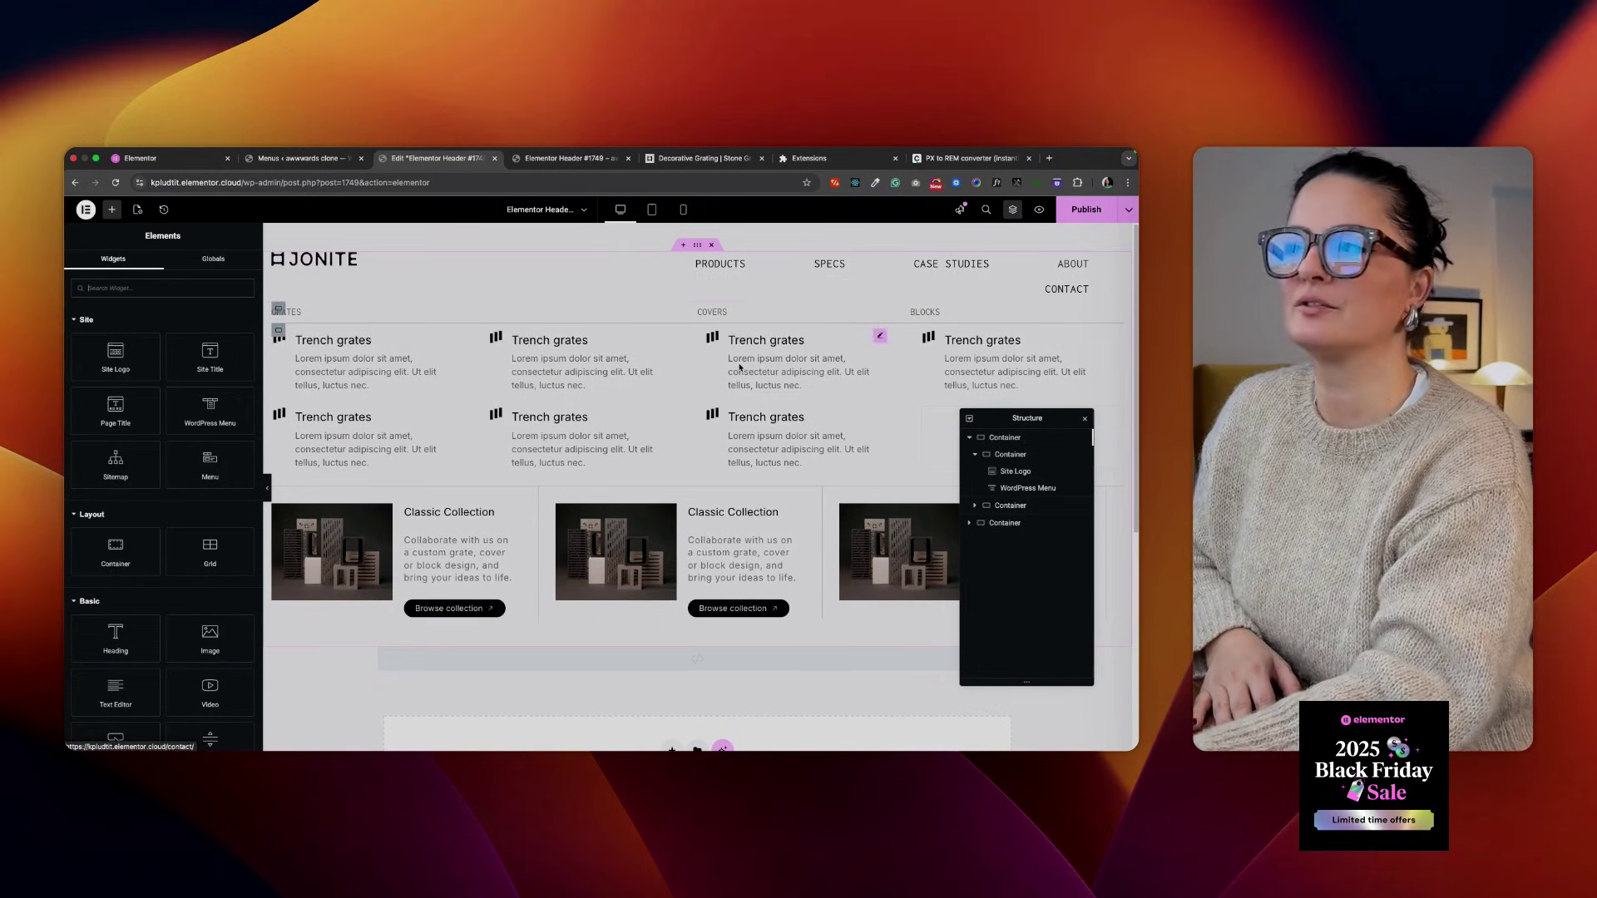
Widen the WordPress Menu to a custom width of about 69% so its items fit one line, and publish the header
{"action": "left_click", "coordinate": [1117, 261]}
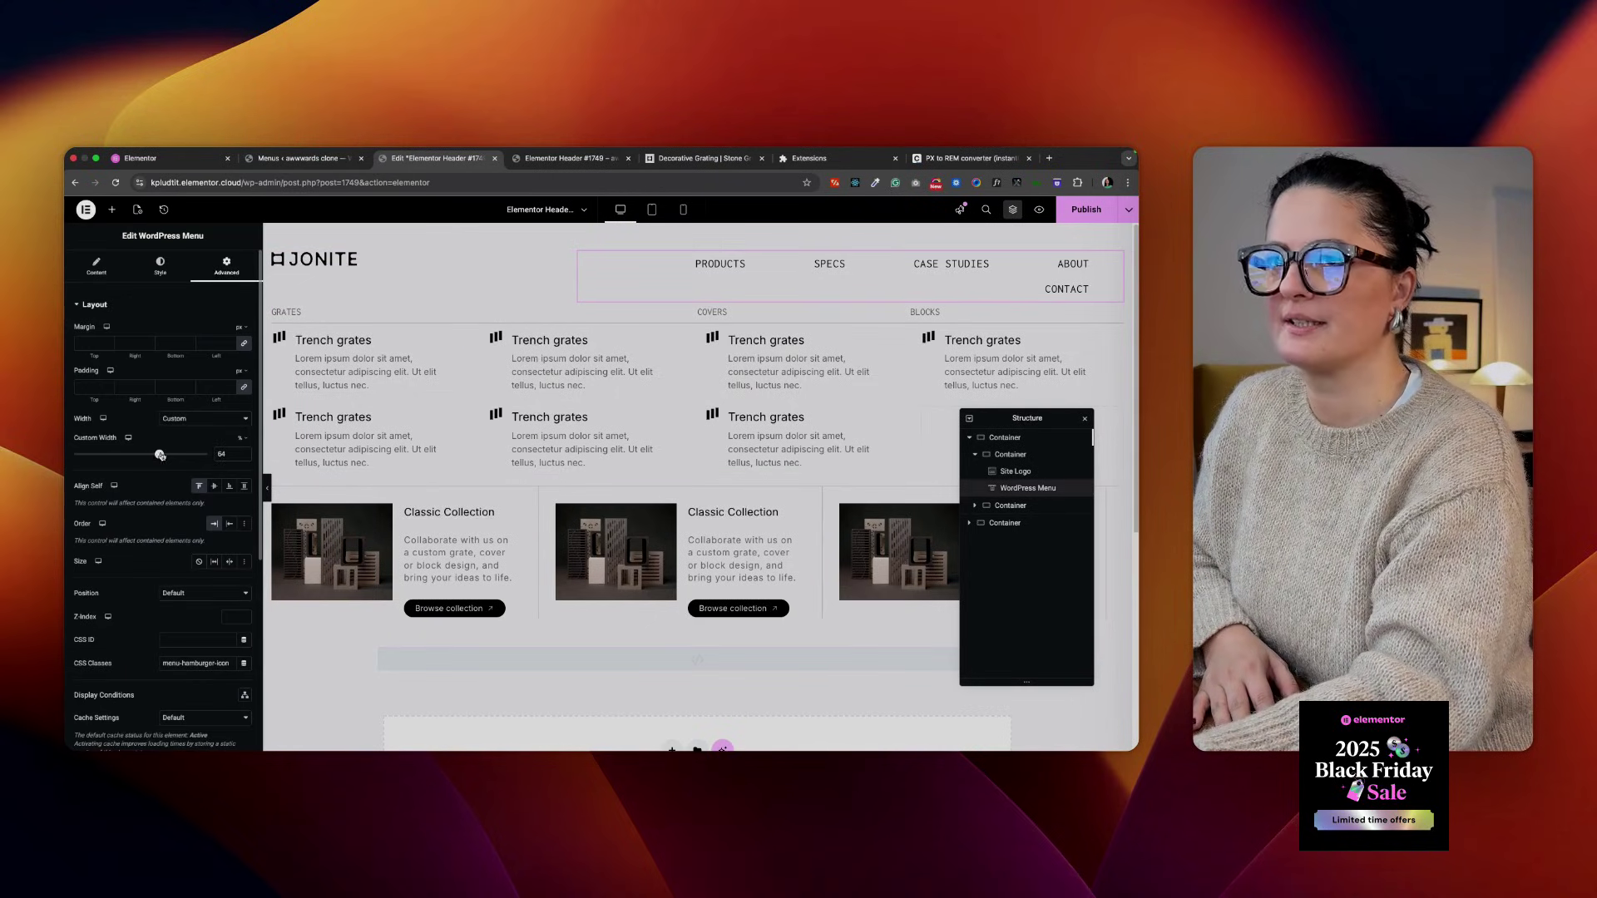
{"action": "left_click_drag", "start_coordinate": [164, 455], "coordinate": [166, 454]}
{"action": "left_click", "coordinate": [1081, 209]}
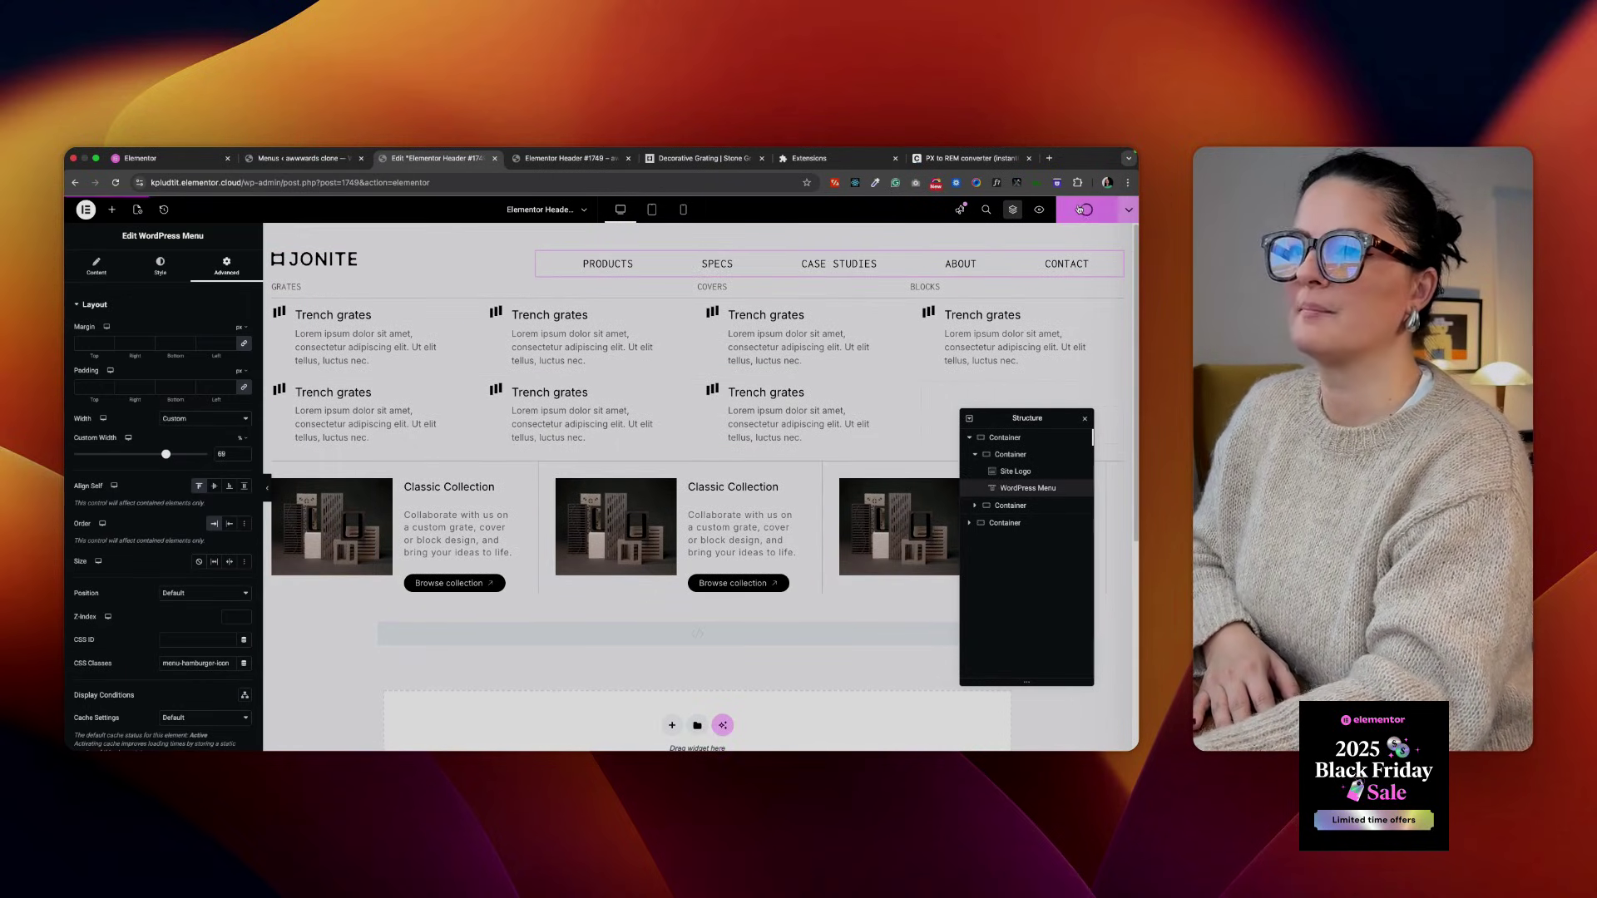
Reduce the horizontal padding of the WordPress Menu's main menu items and publish the header
{"action": "left_click", "coordinate": [161, 266]}
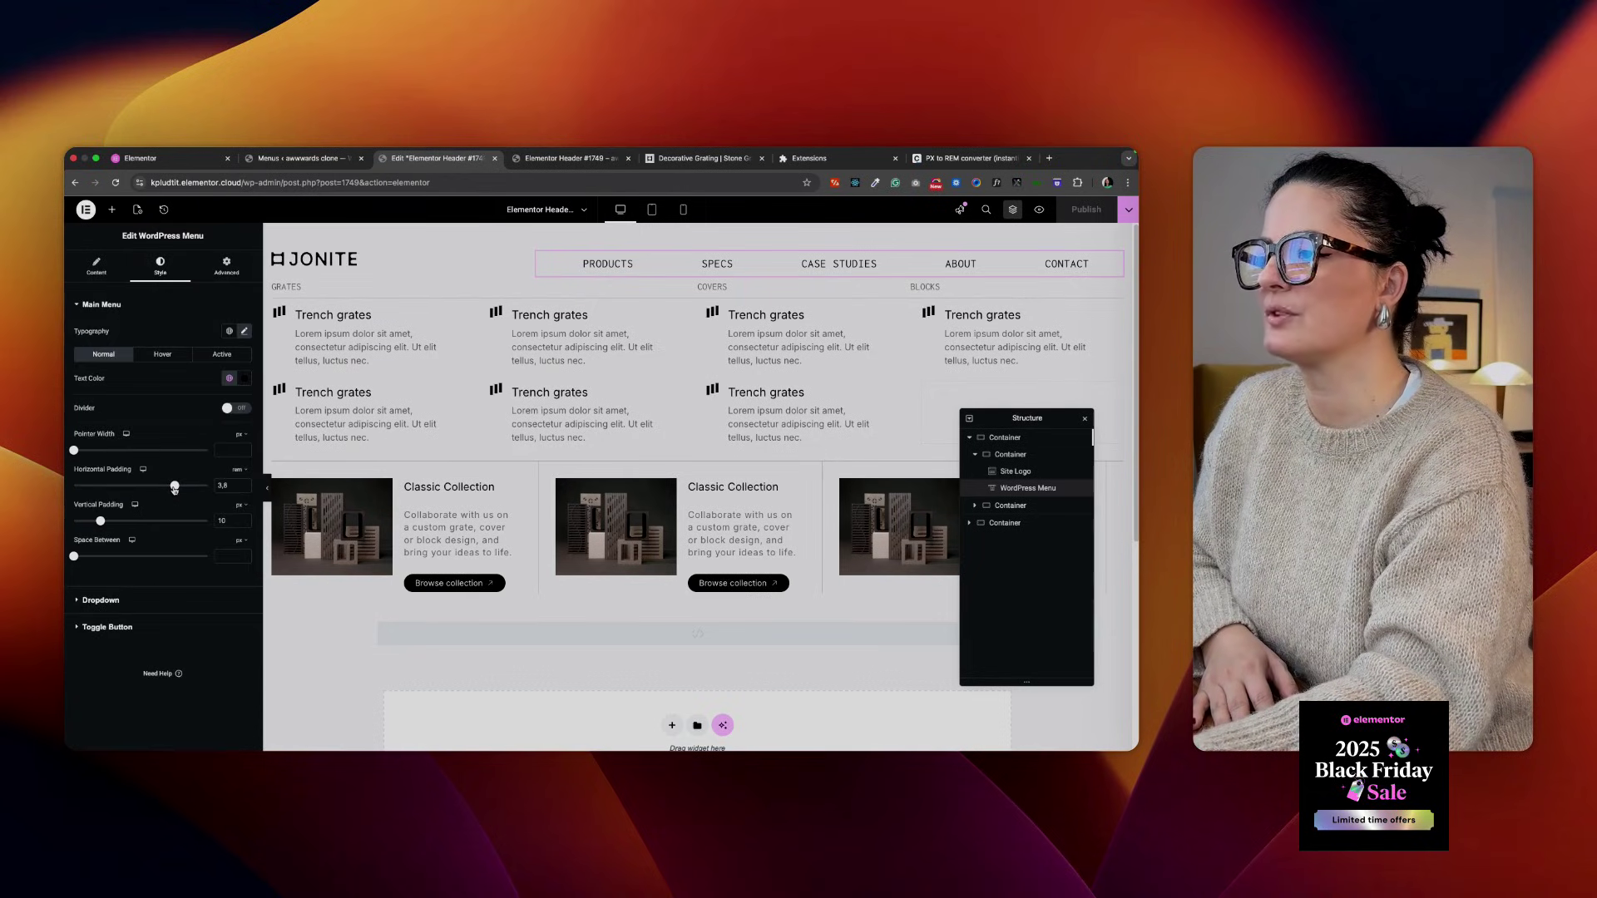
{"action": "left_click_drag", "start_coordinate": [174, 488], "coordinate": [153, 491]}
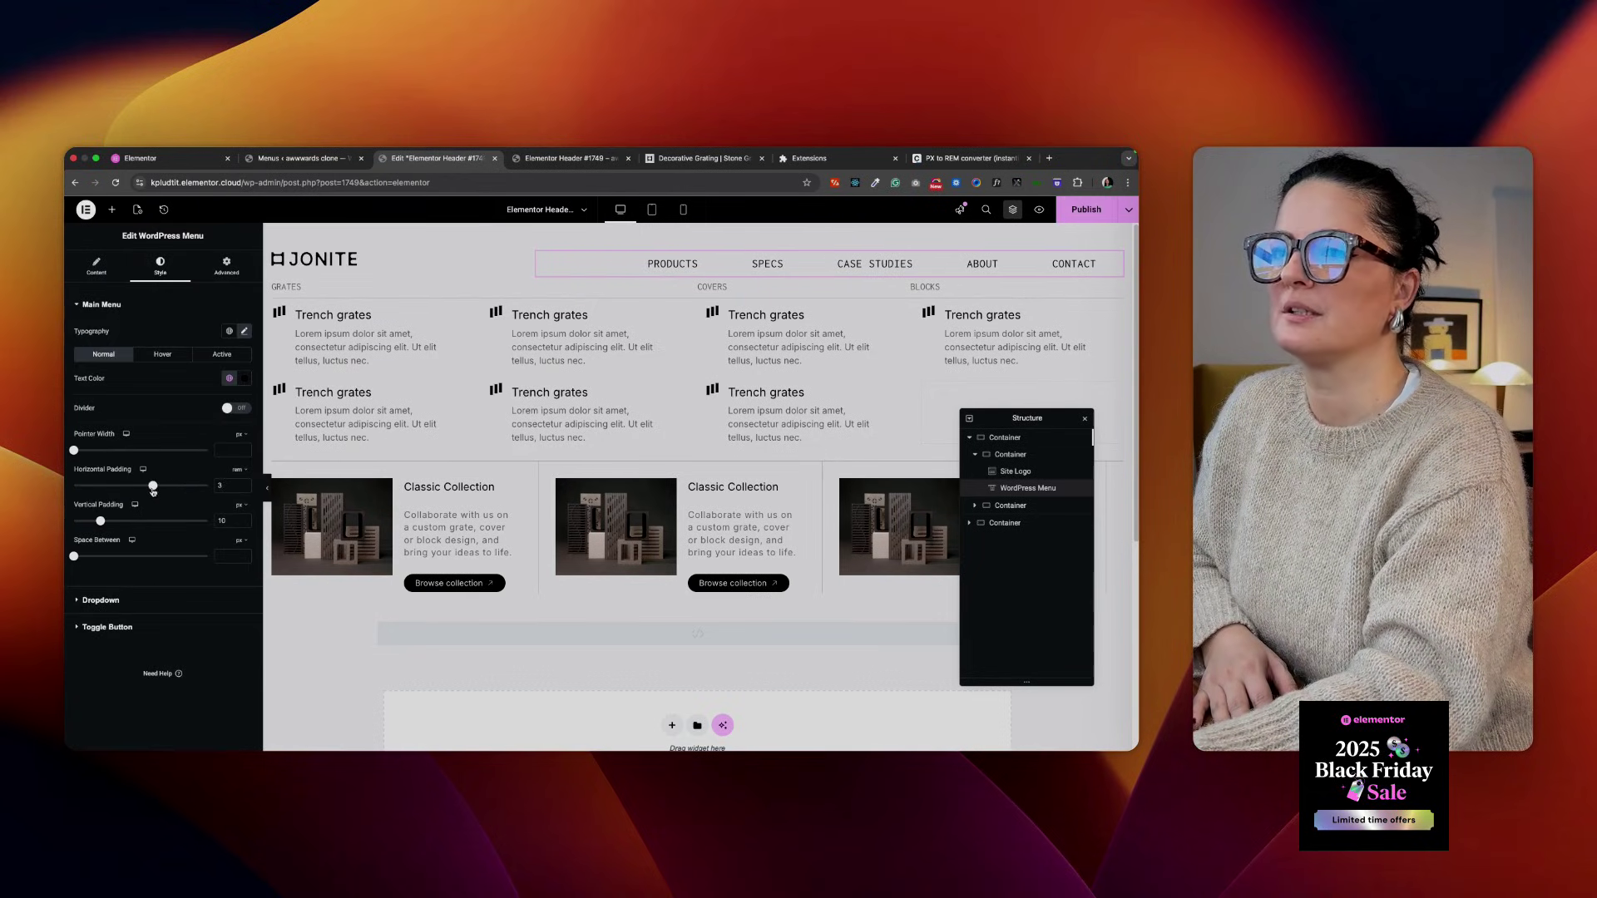
{"action": "left_click", "coordinate": [1095, 210]}
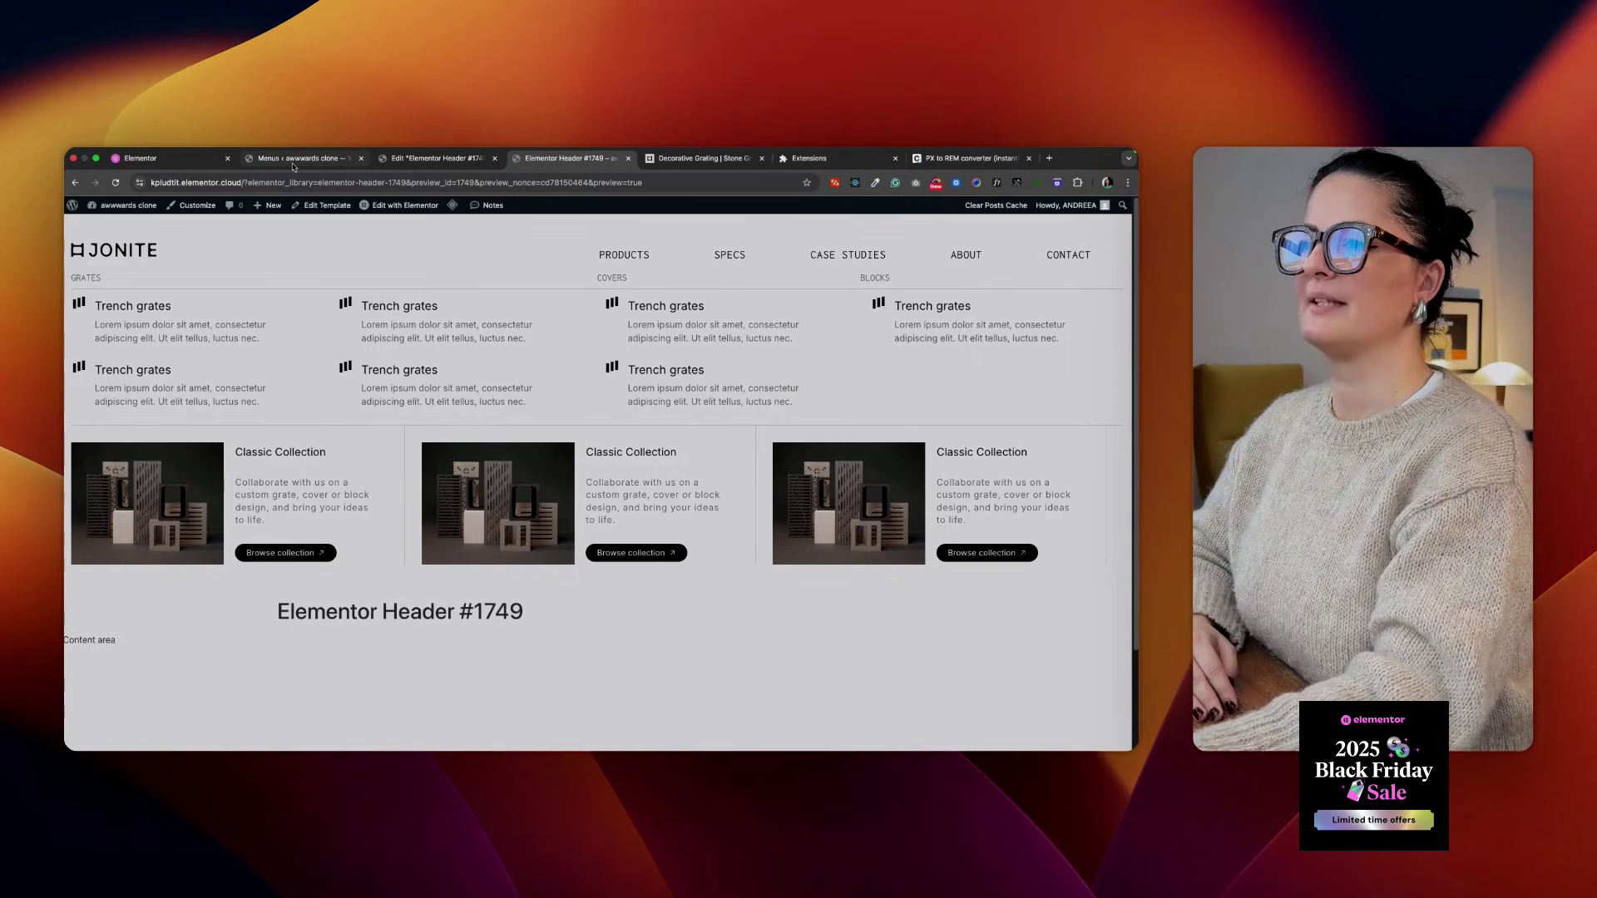
Open the Products menu on the reference site and examine how its header behaves when the page is scrolled down and up
{"action": "left_click", "coordinate": [437, 158]}
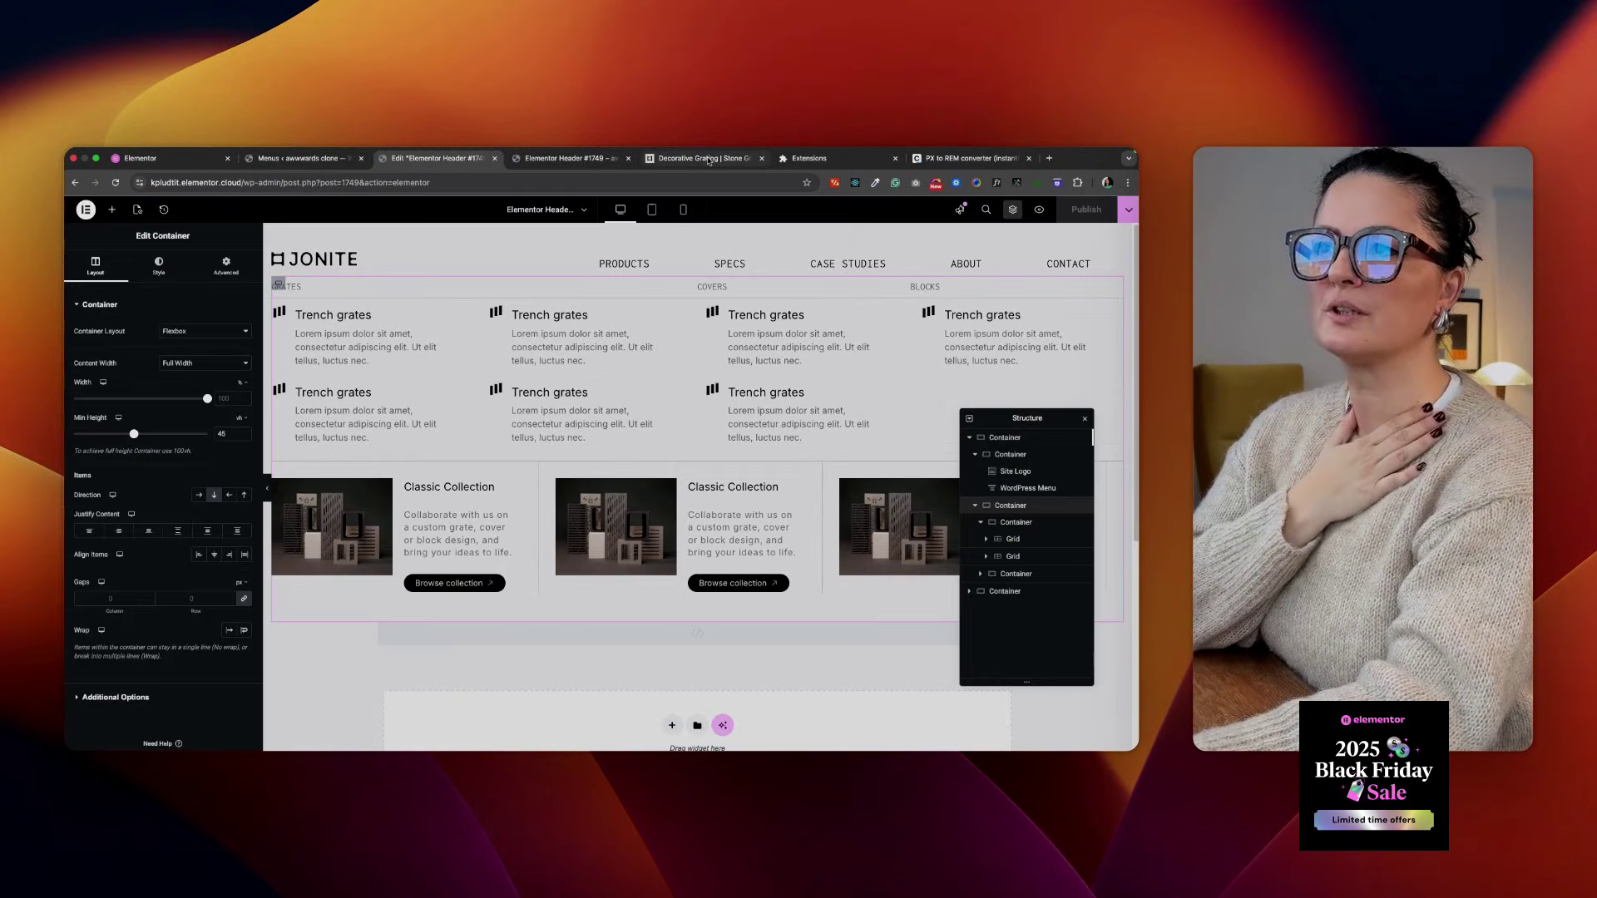
{"action": "left_click", "coordinate": [706, 159]}
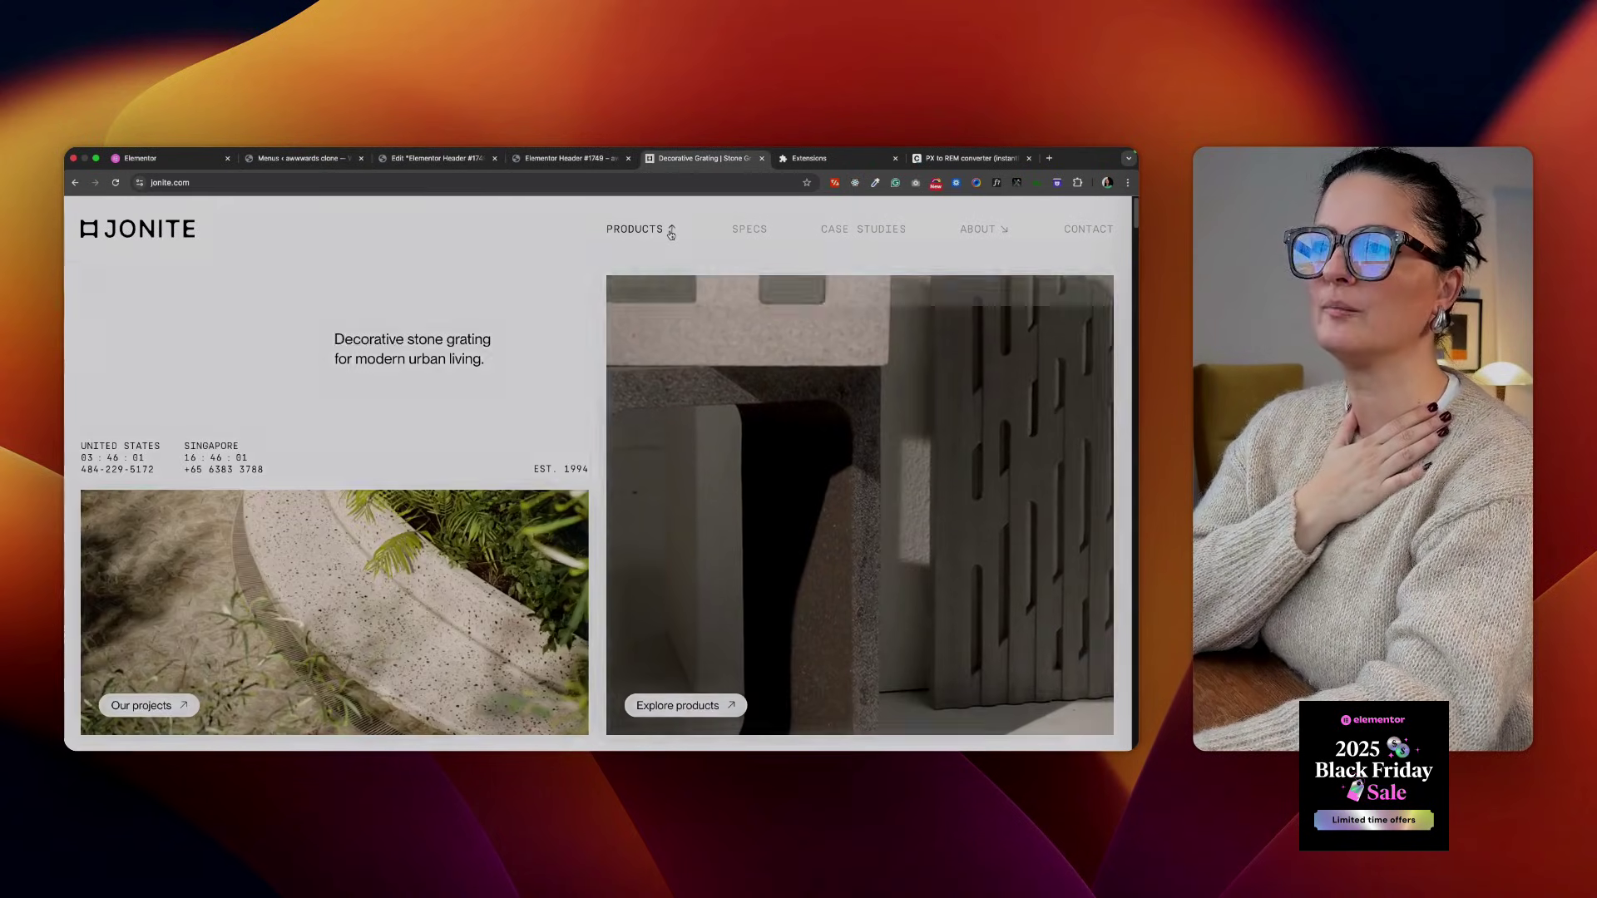
{"action": "left_click", "coordinate": [671, 231]}
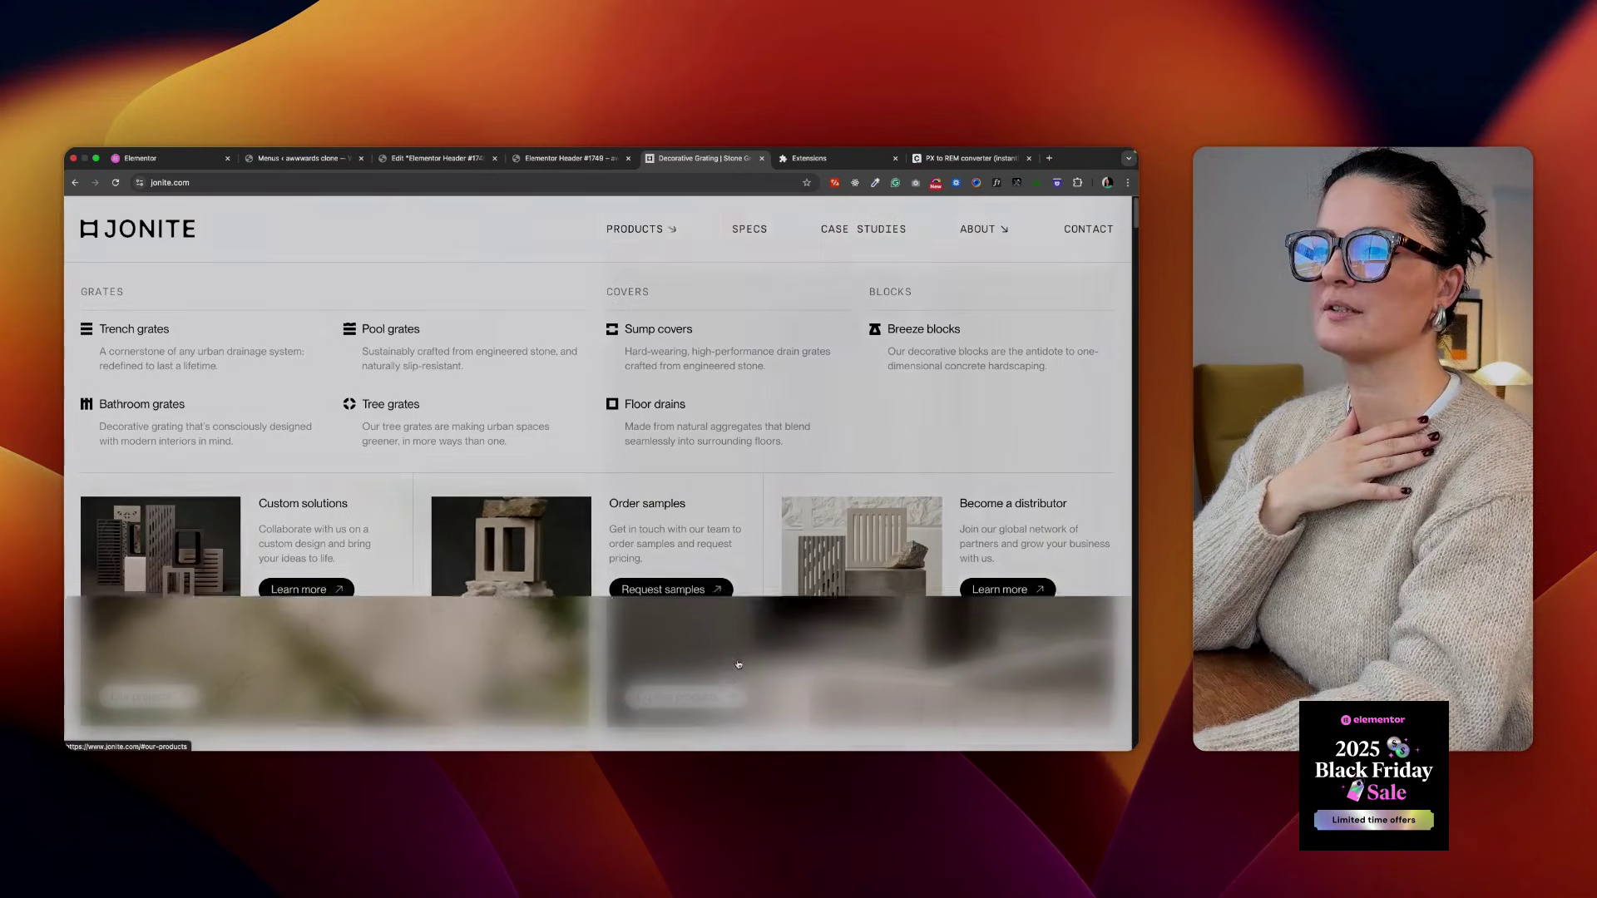
{"action": "scroll", "coordinate": [738, 665], "scroll_direction": "down", "scroll_amount": 3}
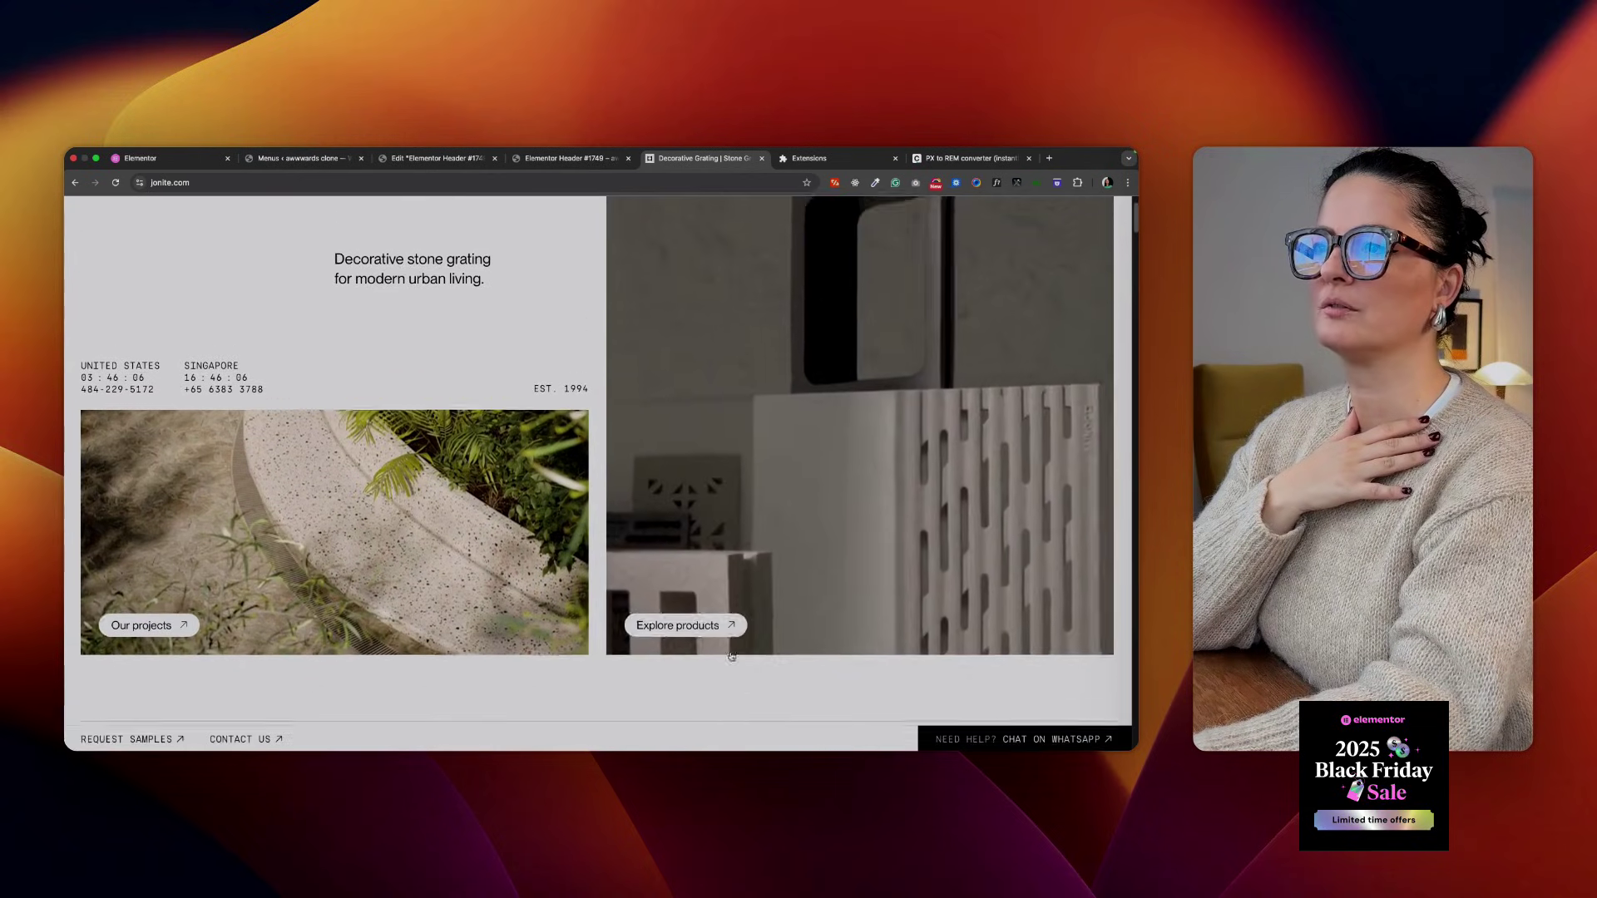
{"action": "scroll", "coordinate": [732, 657], "scroll_direction": "up", "scroll_amount": 1}
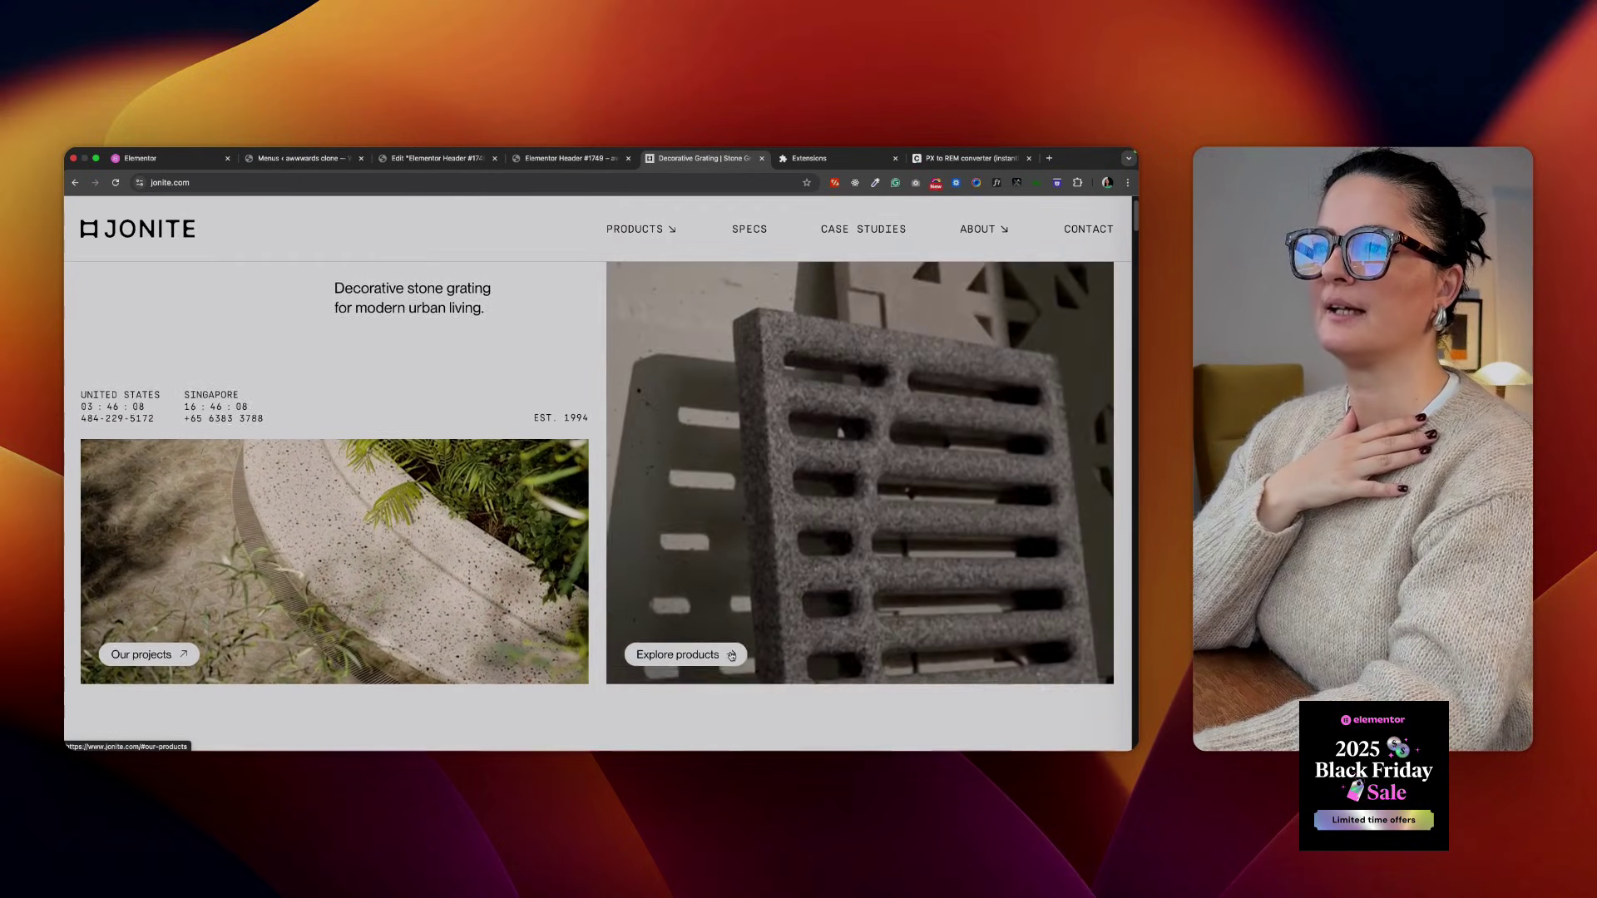
{"action": "scroll", "coordinate": [732, 656], "scroll_direction": "down", "scroll_amount": 1}
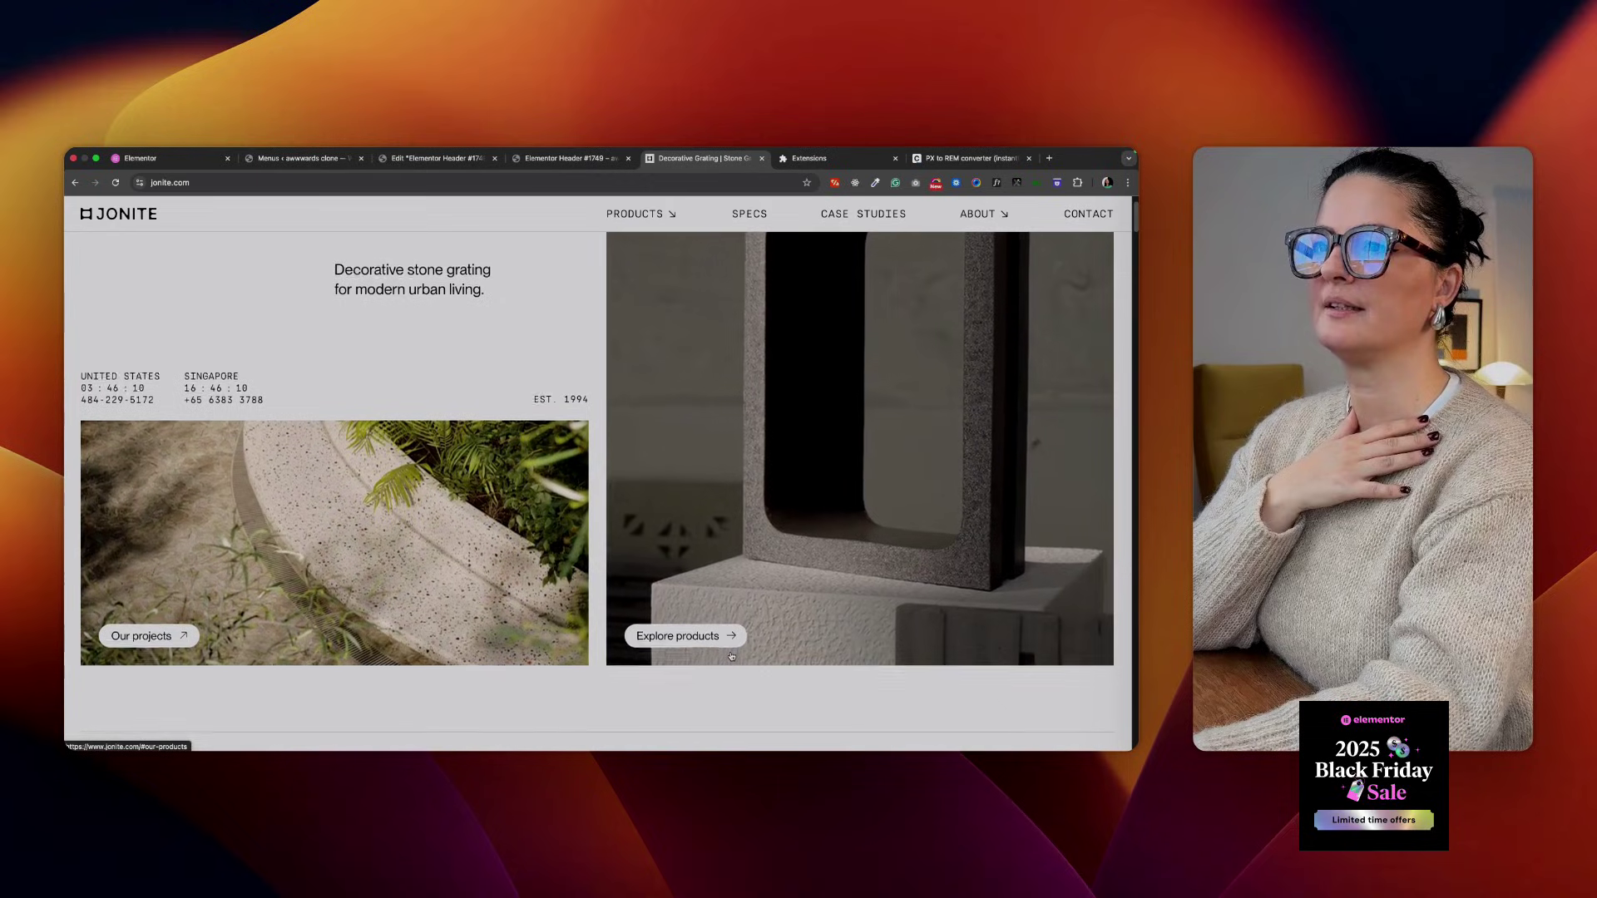
{"action": "scroll", "coordinate": [732, 658], "scroll_direction": "up", "scroll_amount": 1}
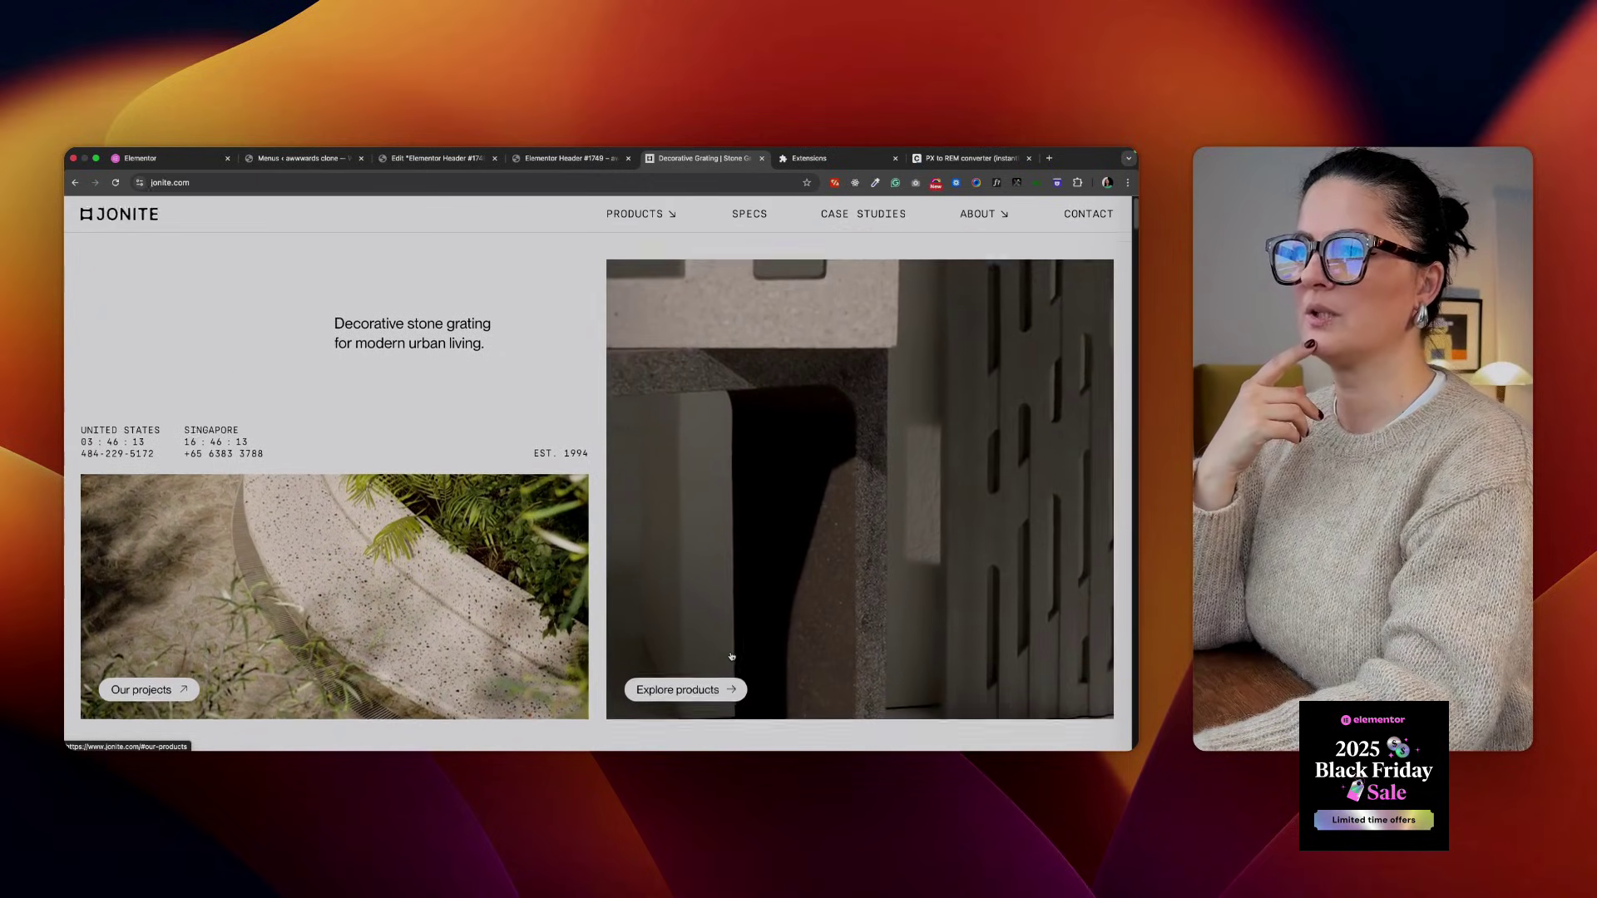
Set the top and bottom margins of the container holding the logo and menu to 20 px, and check the header preview
{"action": "left_click", "coordinate": [436, 158]}
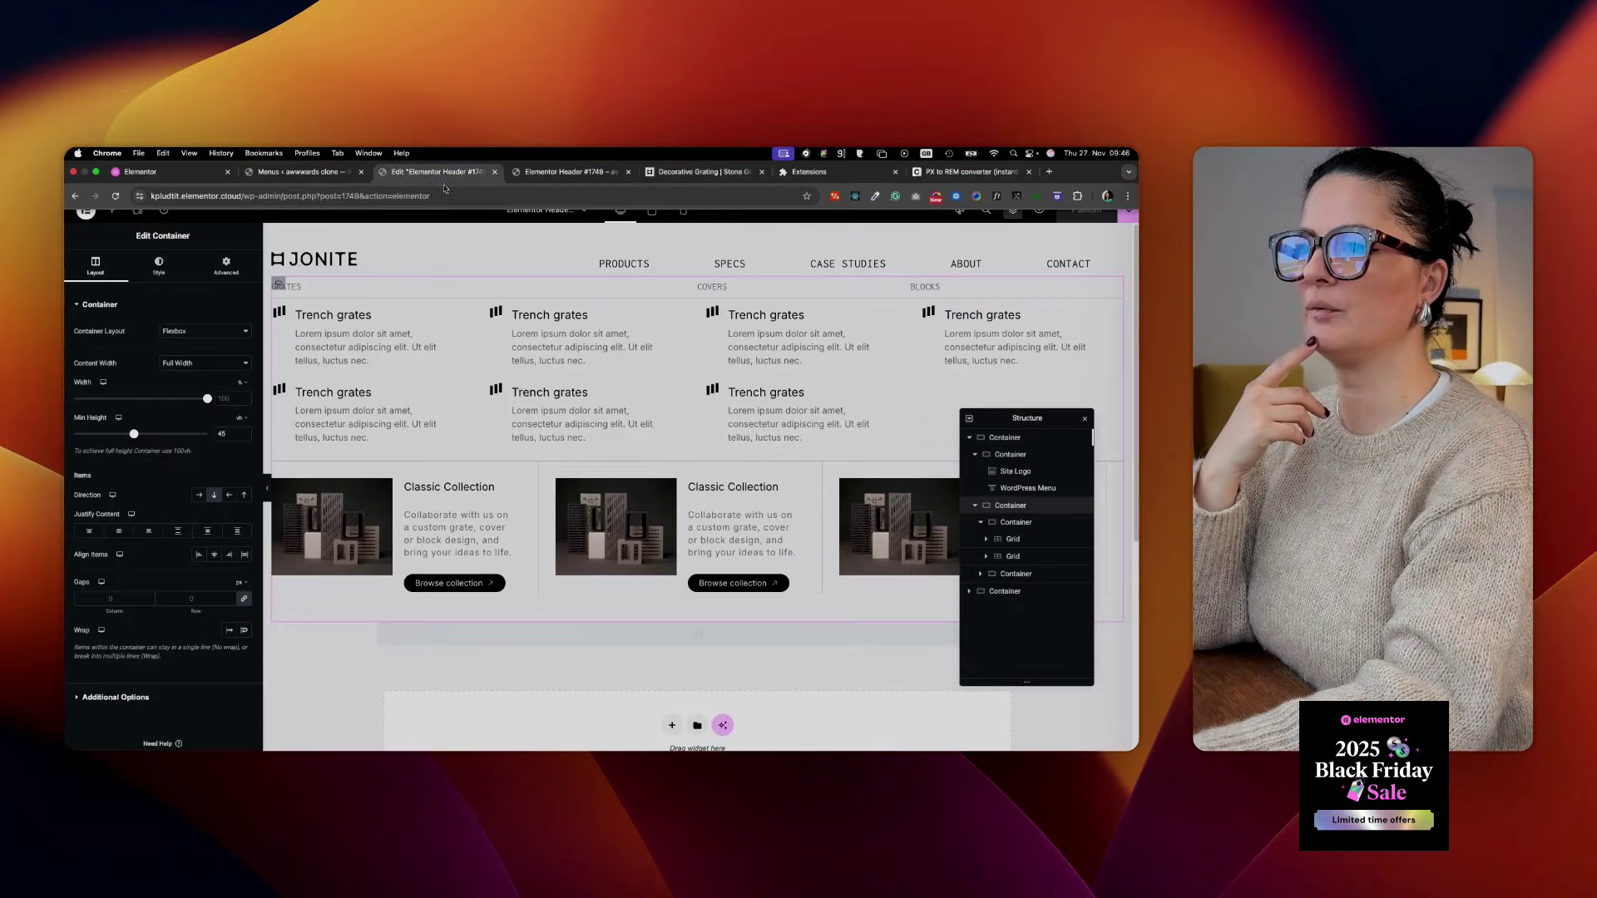
{"action": "left_click", "coordinate": [601, 261]}
{"action": "left_click", "coordinate": [214, 278]}
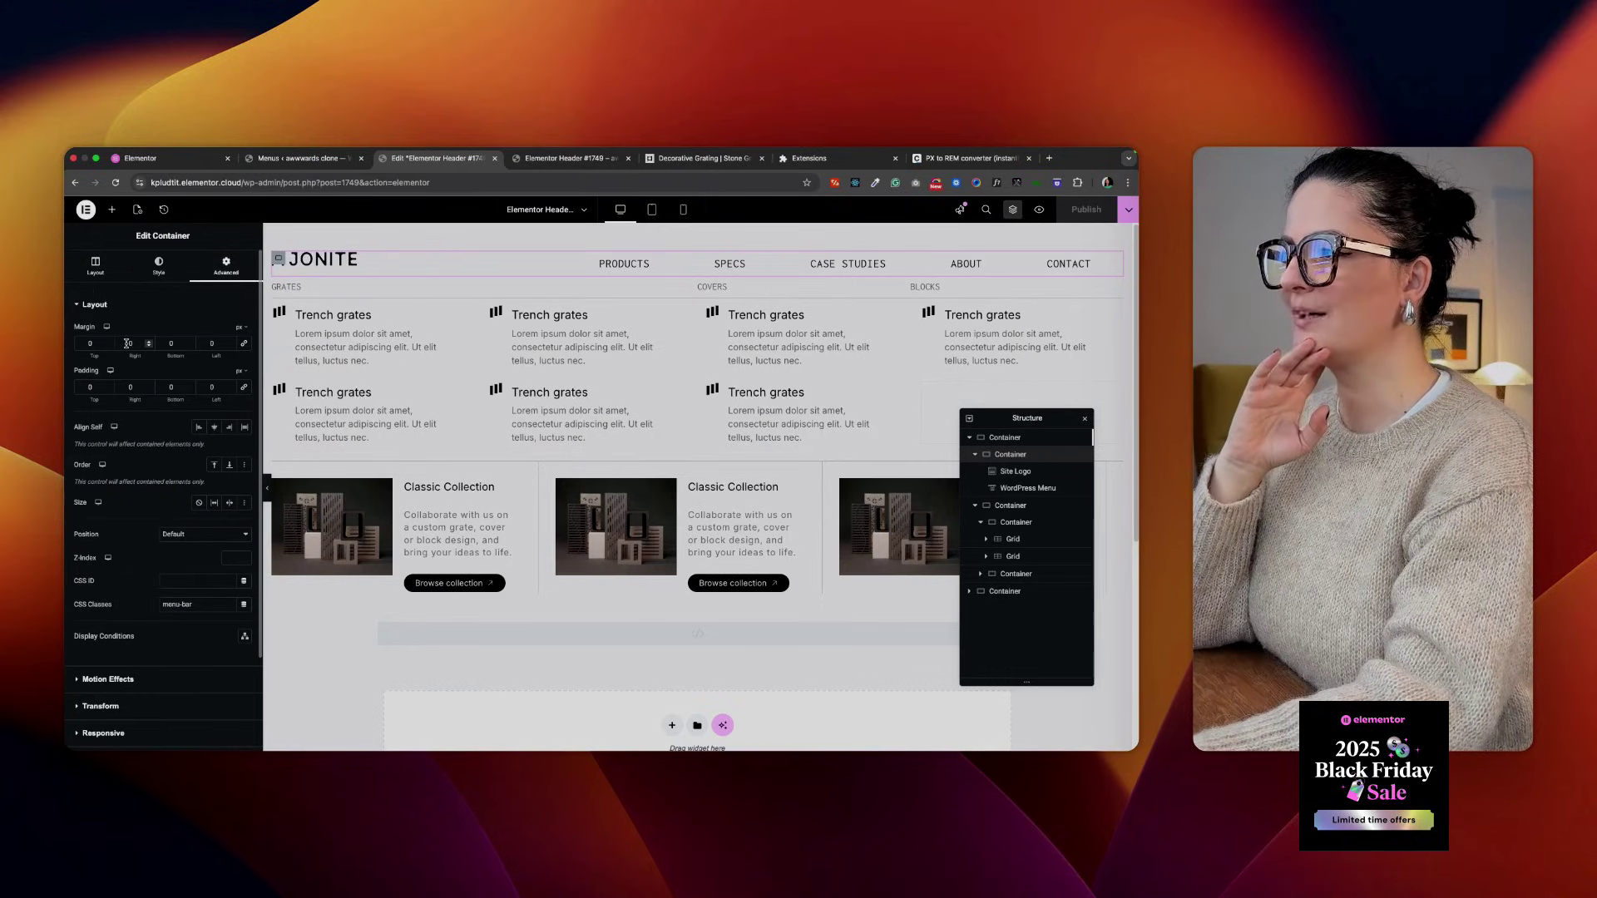
{"action": "key", "text": "Tab"}
{"action": "key", "text": "Tab"}
{"action": "type", "text": "20"}
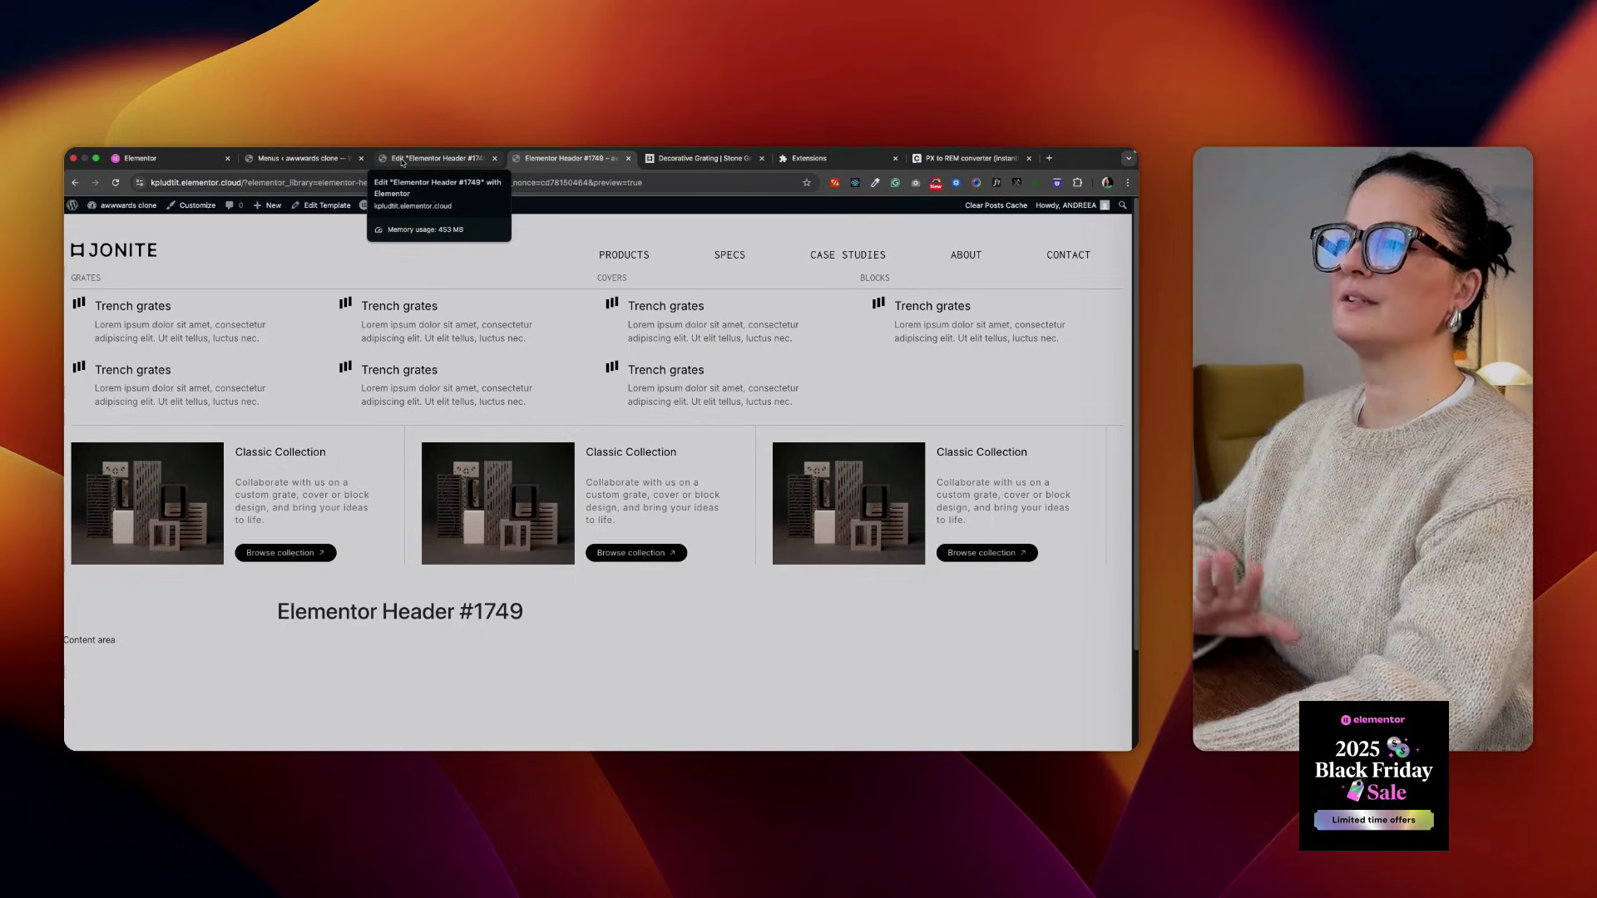
{"action": "left_click", "coordinate": [402, 162]}
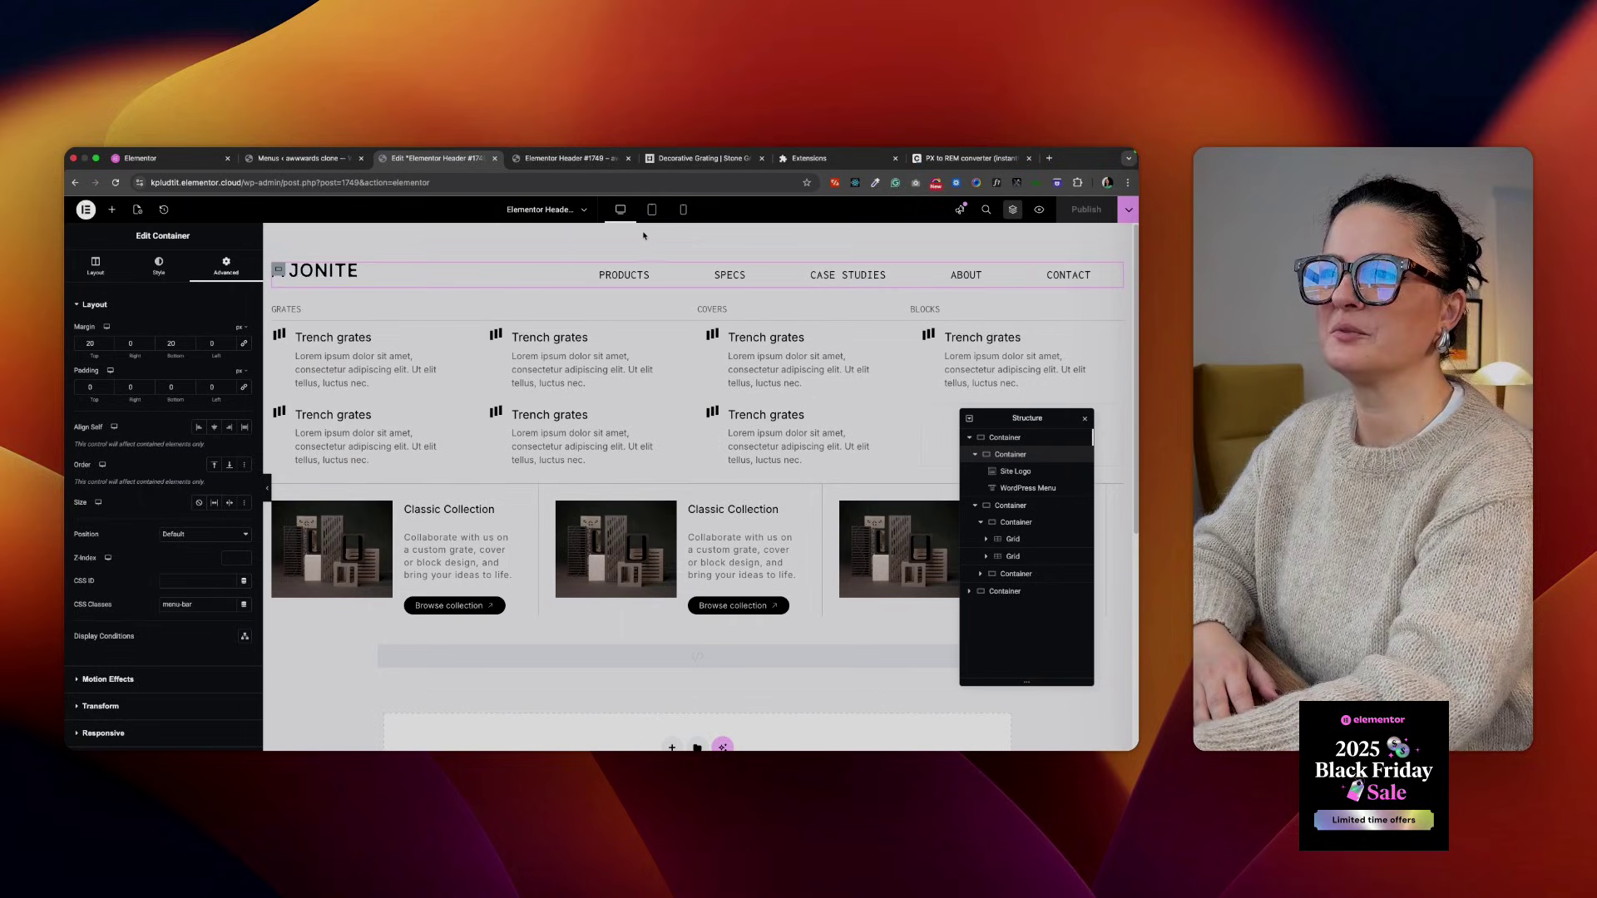
Set the top margin of the header's outermost first container to 0
{"action": "left_click", "coordinate": [697, 245]}
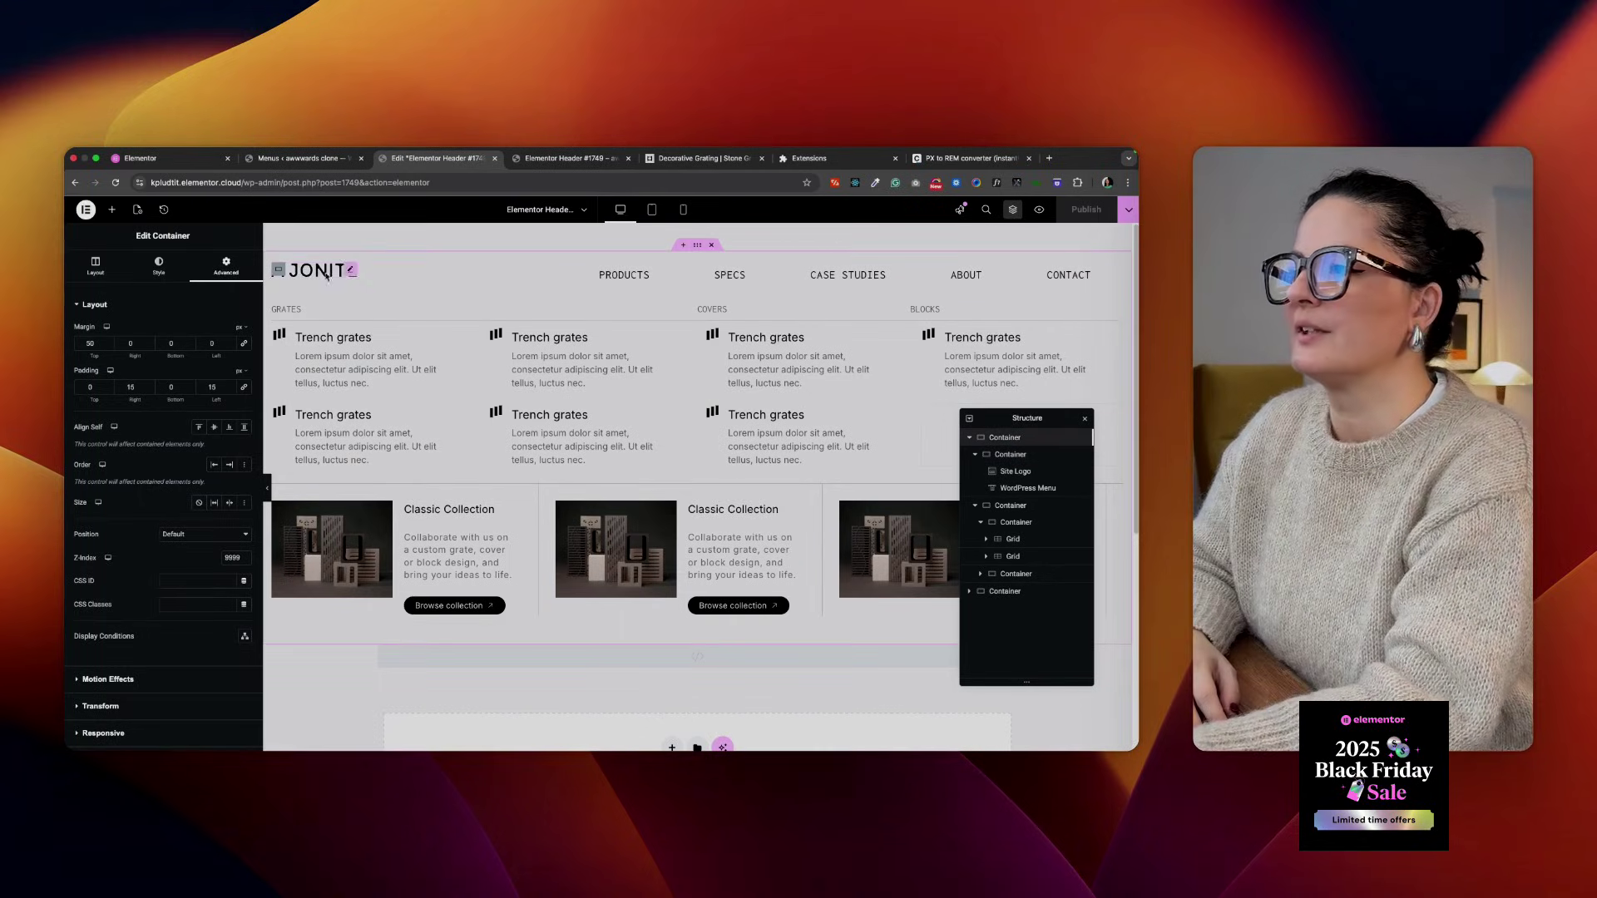
{"action": "double_click", "coordinate": [97, 343]}
{"action": "type", "text": "0"}
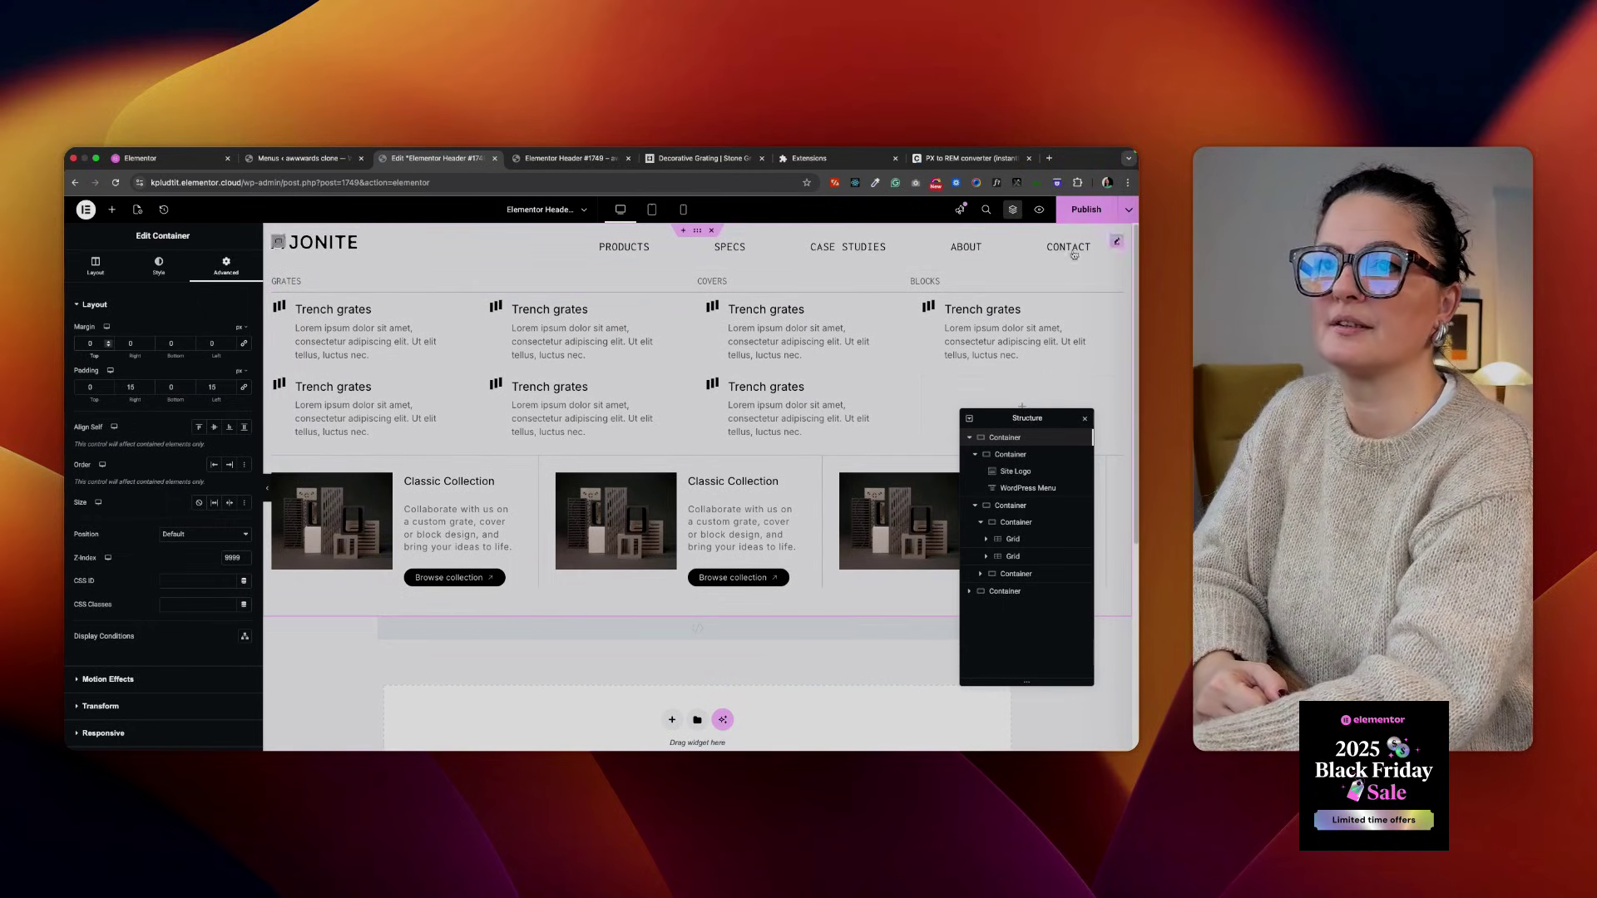
Compare the header preview with the reference site, and set the Site Logo's custom width to 14%
{"action": "left_click", "coordinate": [545, 158]}
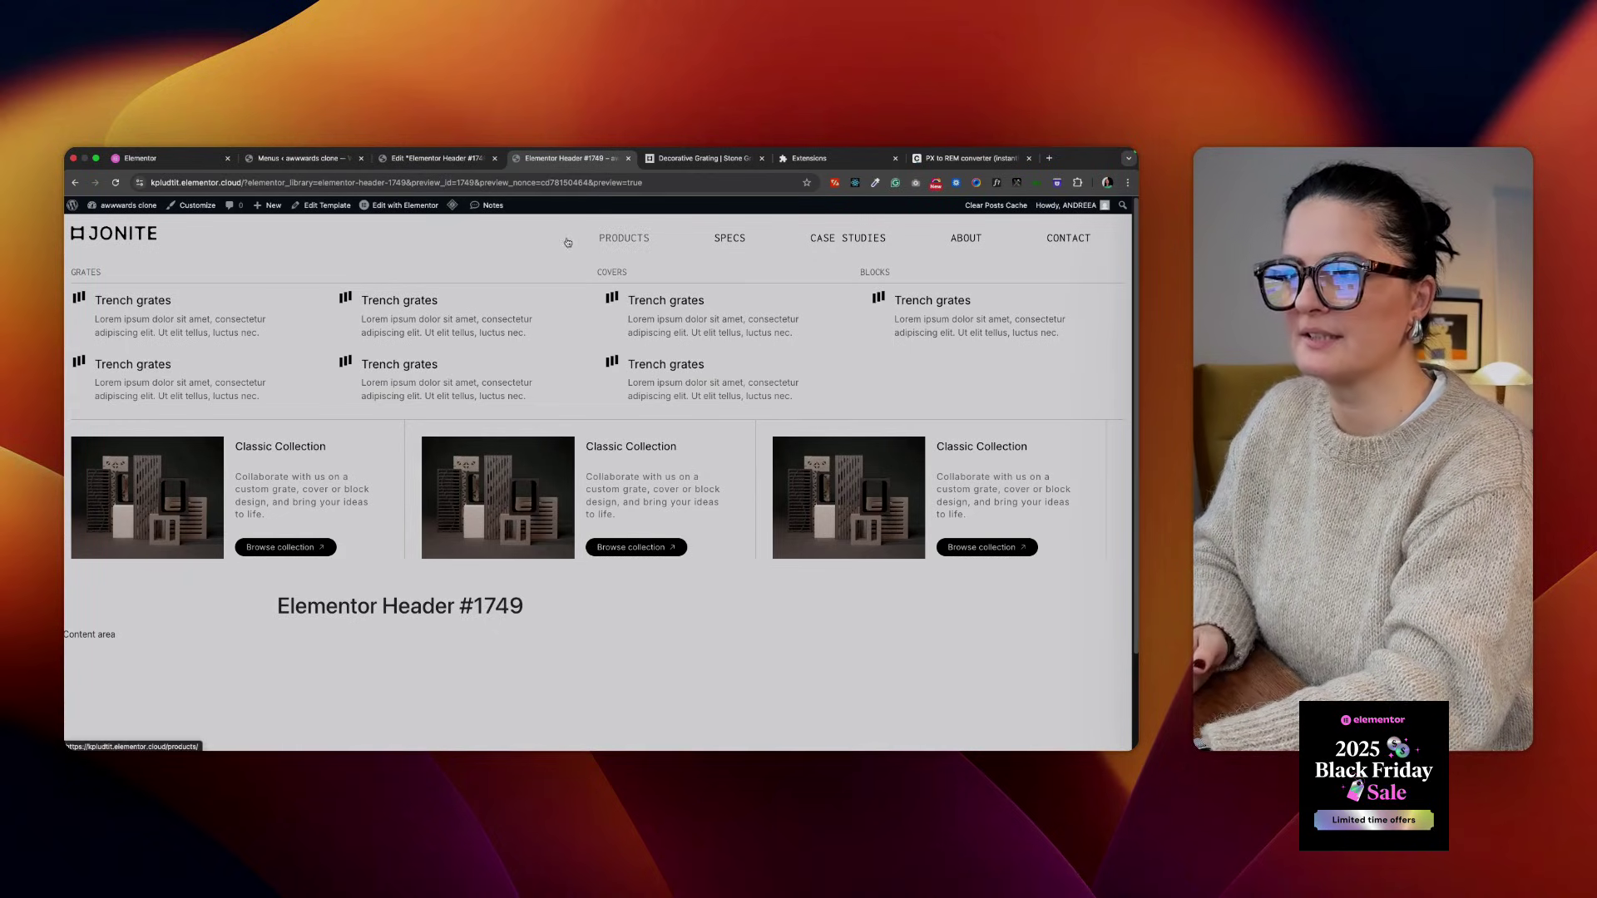
{"action": "left_click", "coordinate": [715, 167]}
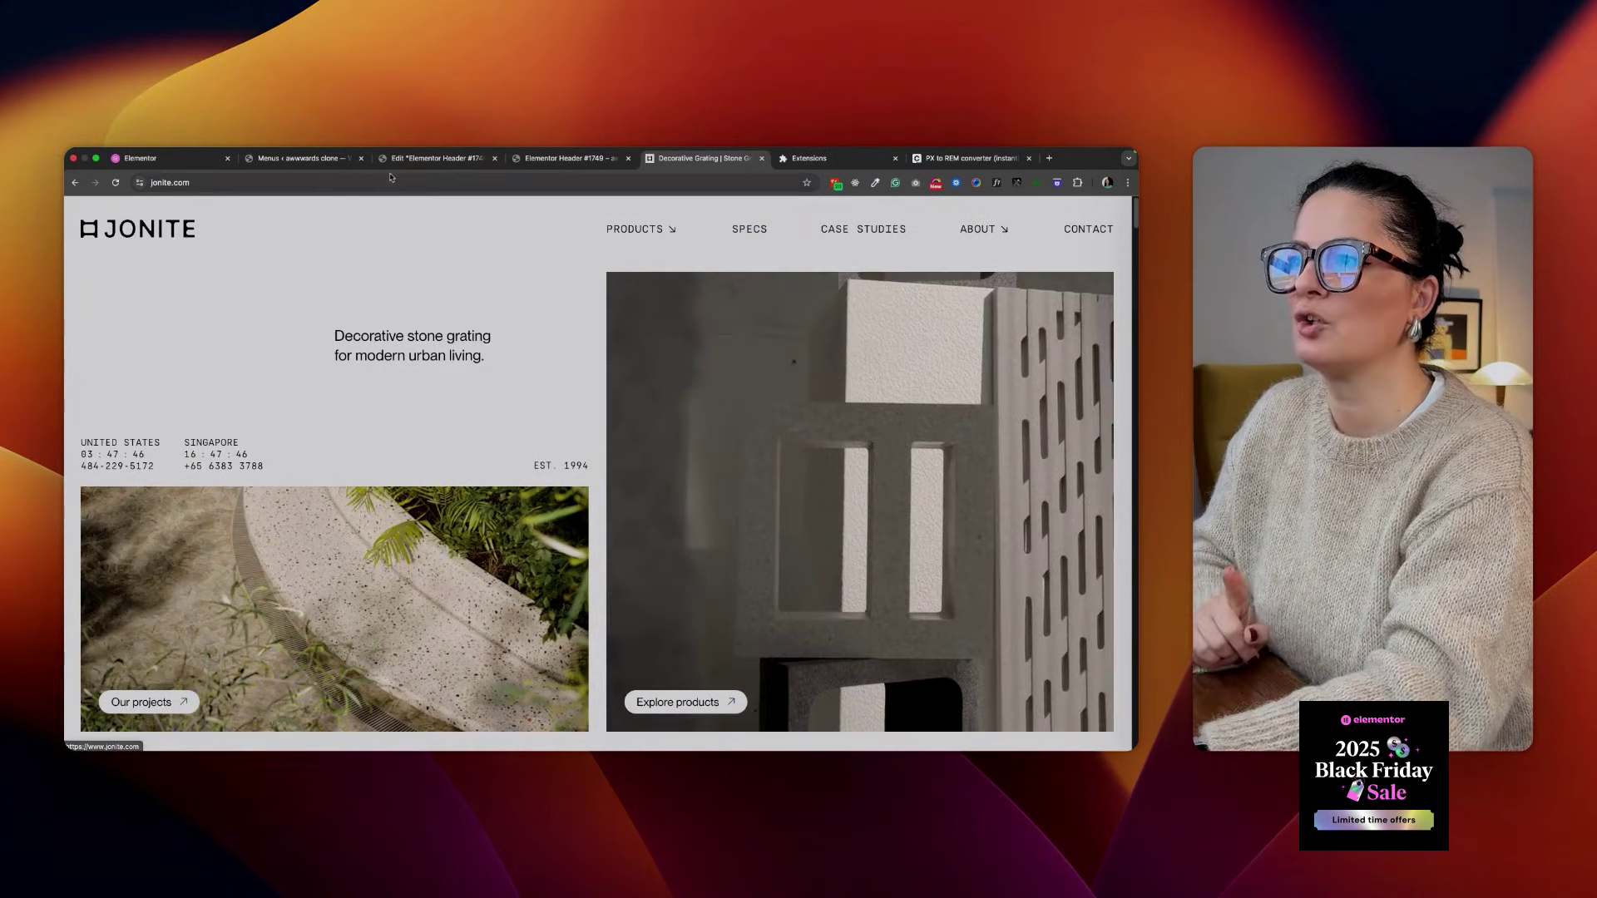
{"action": "left_click", "coordinate": [427, 158]}
{"action": "left_click", "coordinate": [345, 242]}
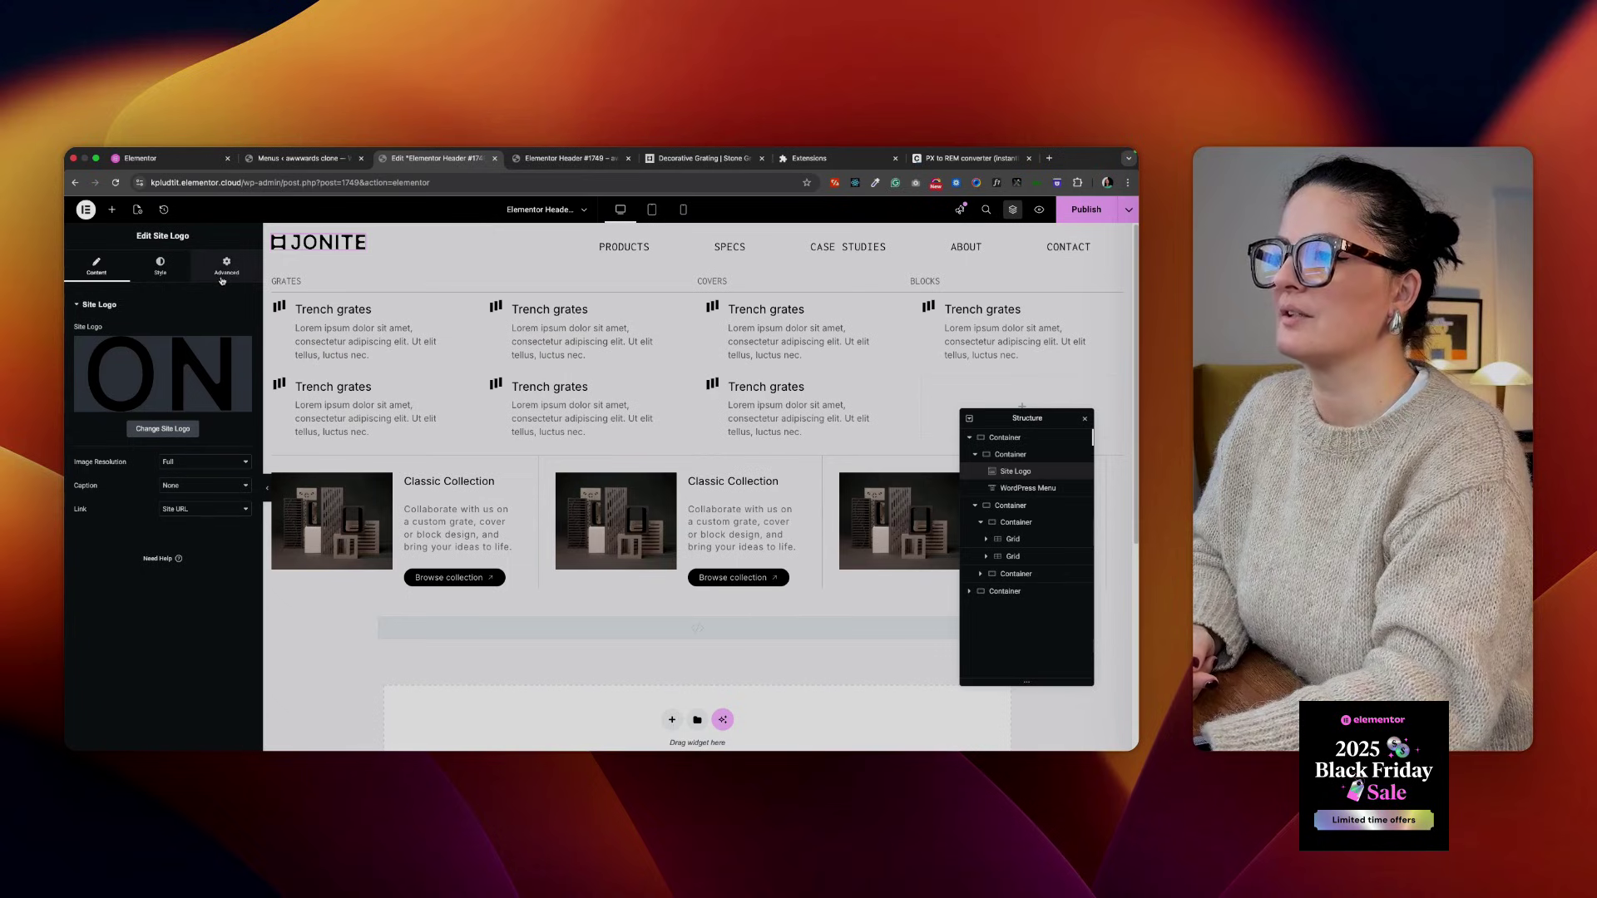
{"action": "left_click", "coordinate": [221, 278]}
{"action": "left_click_drag", "start_coordinate": [88, 454], "coordinate": [94, 456]}
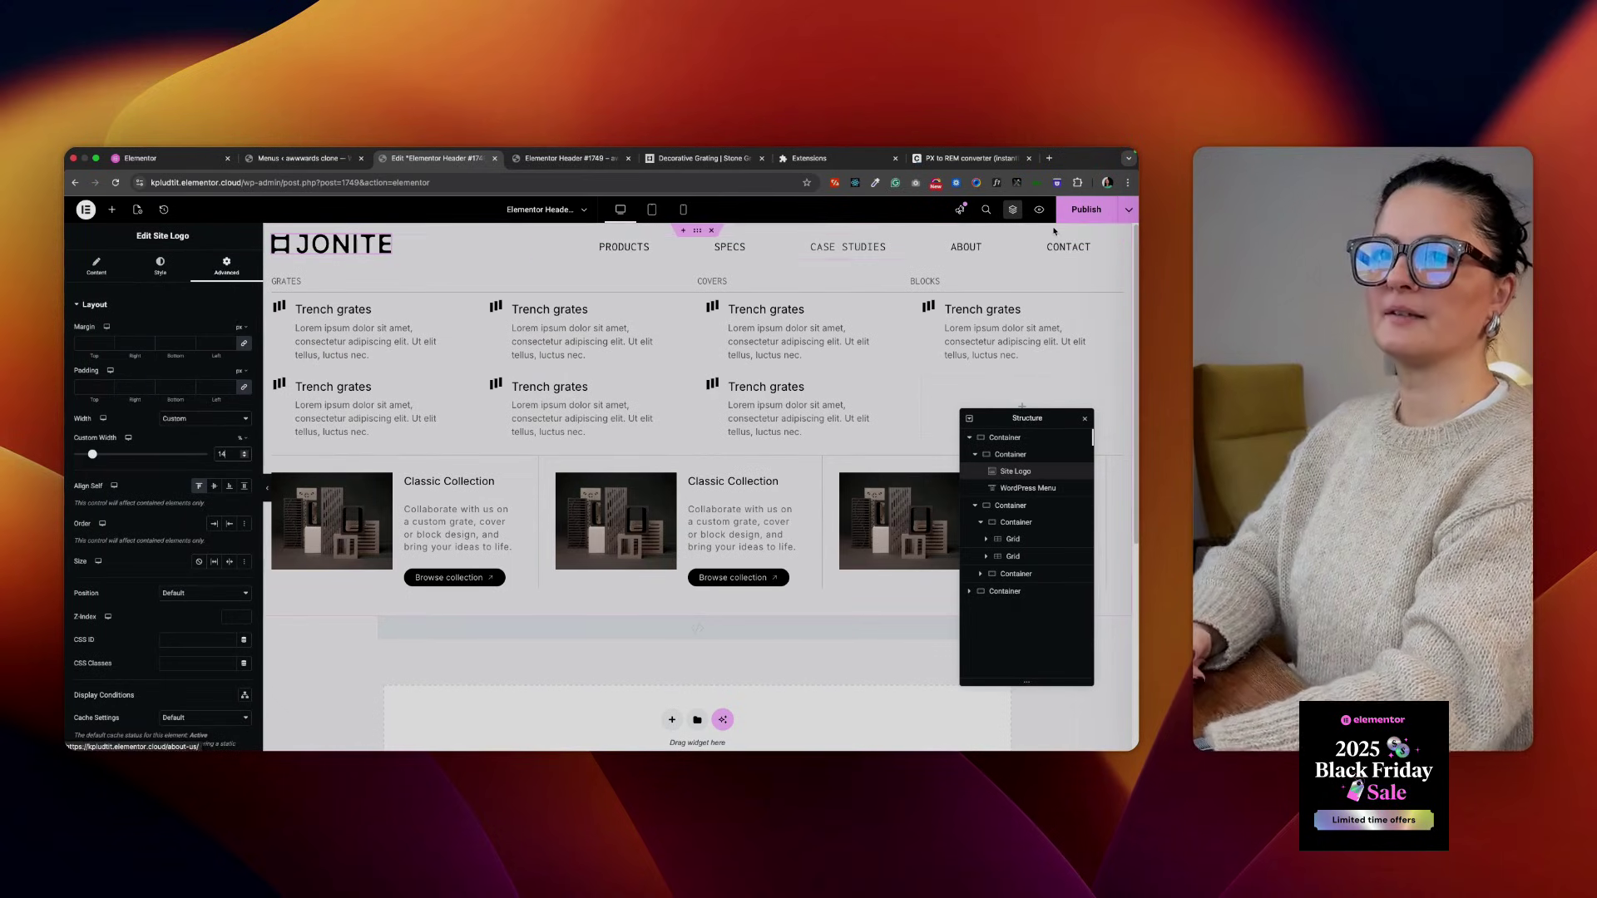
Set the bottom margin of the container holding the logo and menu to 30 px and publish the header
{"action": "left_click", "coordinate": [280, 243]}
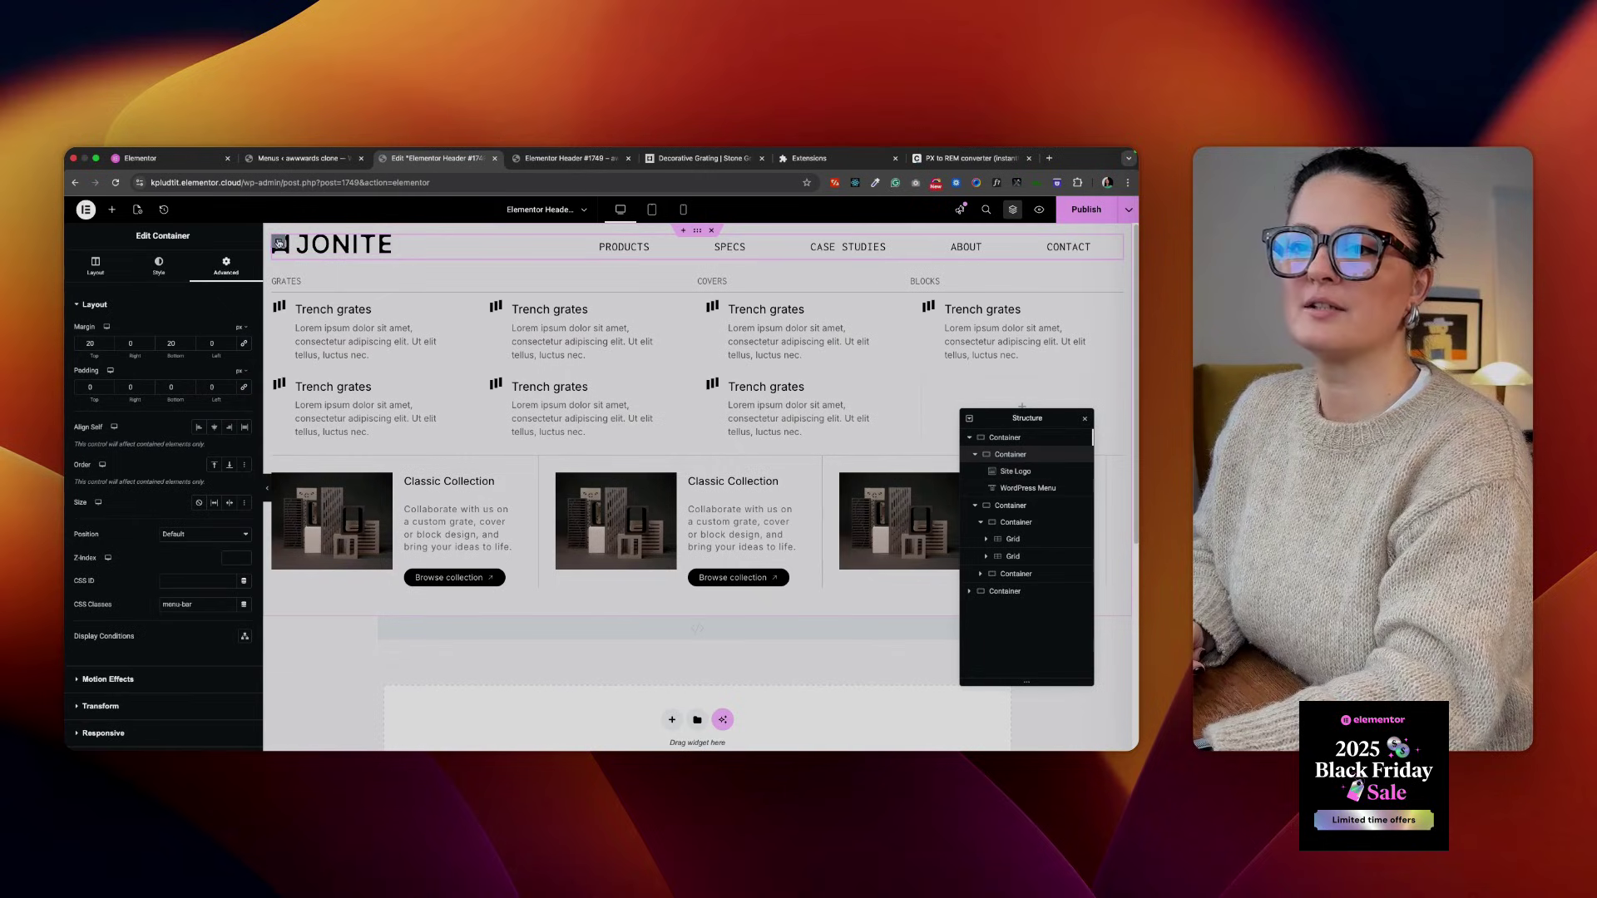
{"action": "left_click", "coordinate": [171, 343]}
{"action": "type", "text": "30"}
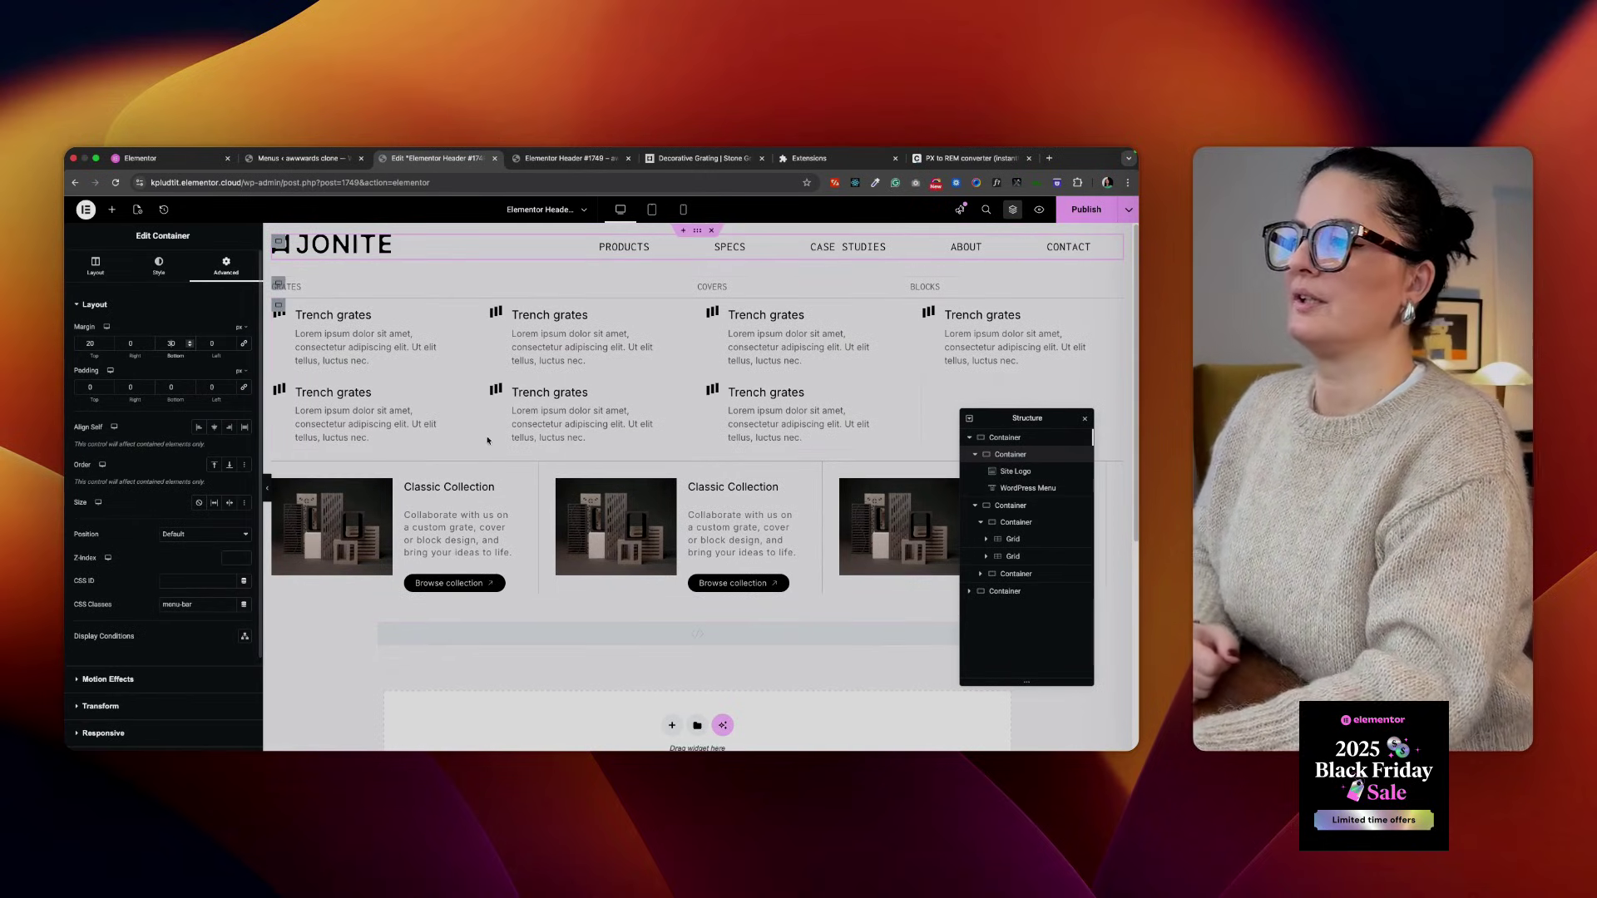
{"action": "left_click", "coordinate": [1084, 210]}
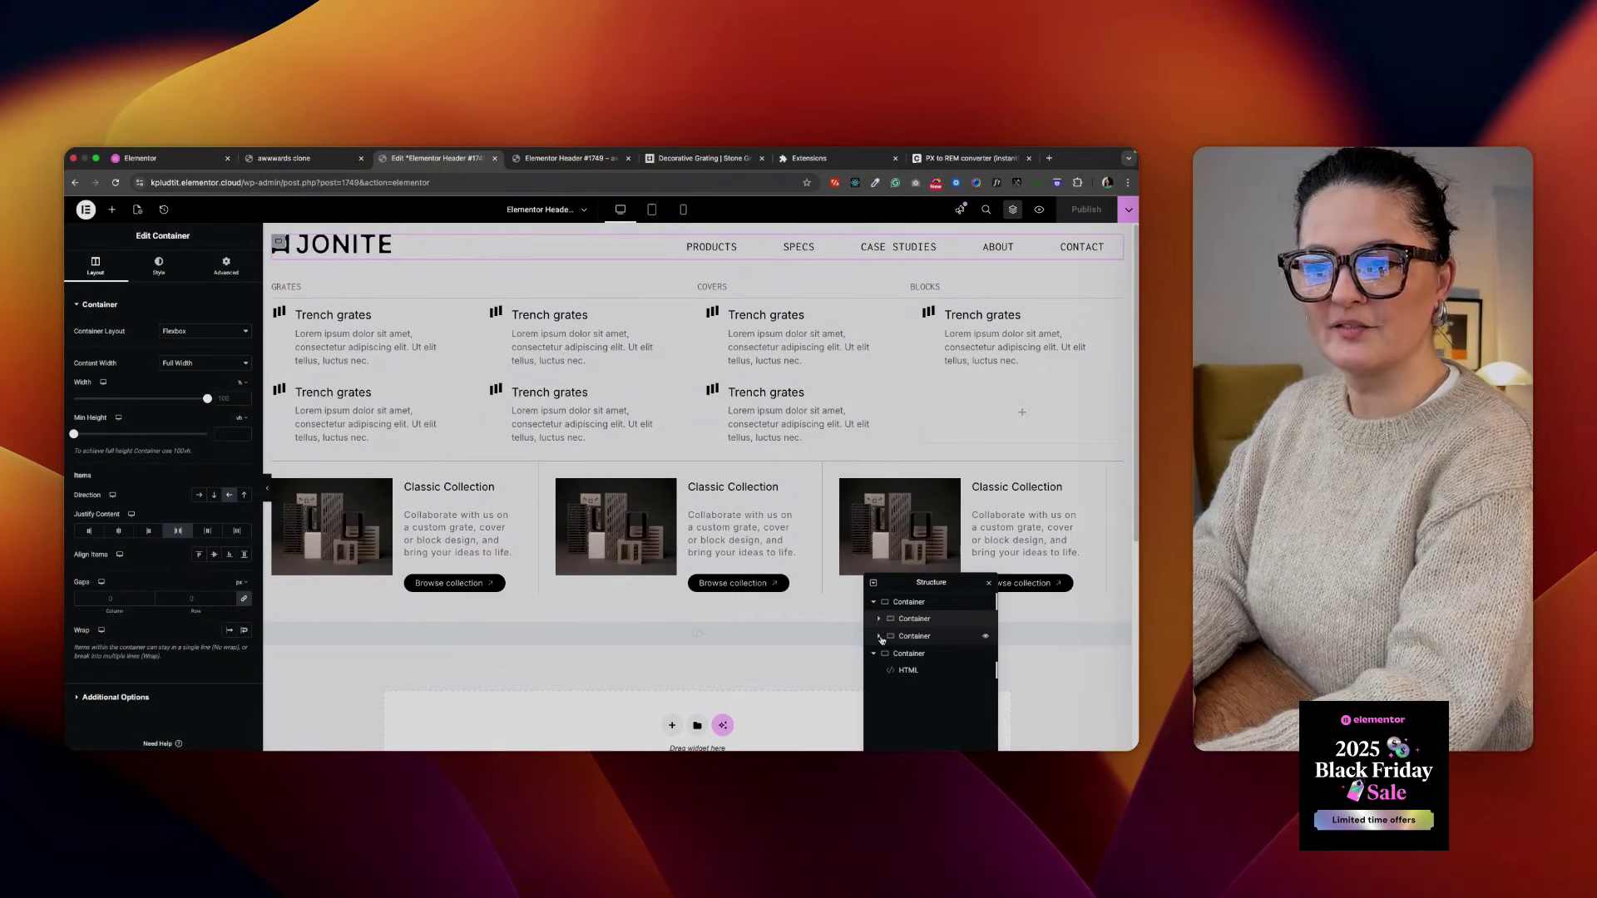
Examine the mega menu container's nested structure, opening the headings grid's layout settings and its list of headings
{"action": "left_click_drag", "start_coordinate": [937, 582], "coordinate": [957, 351]}
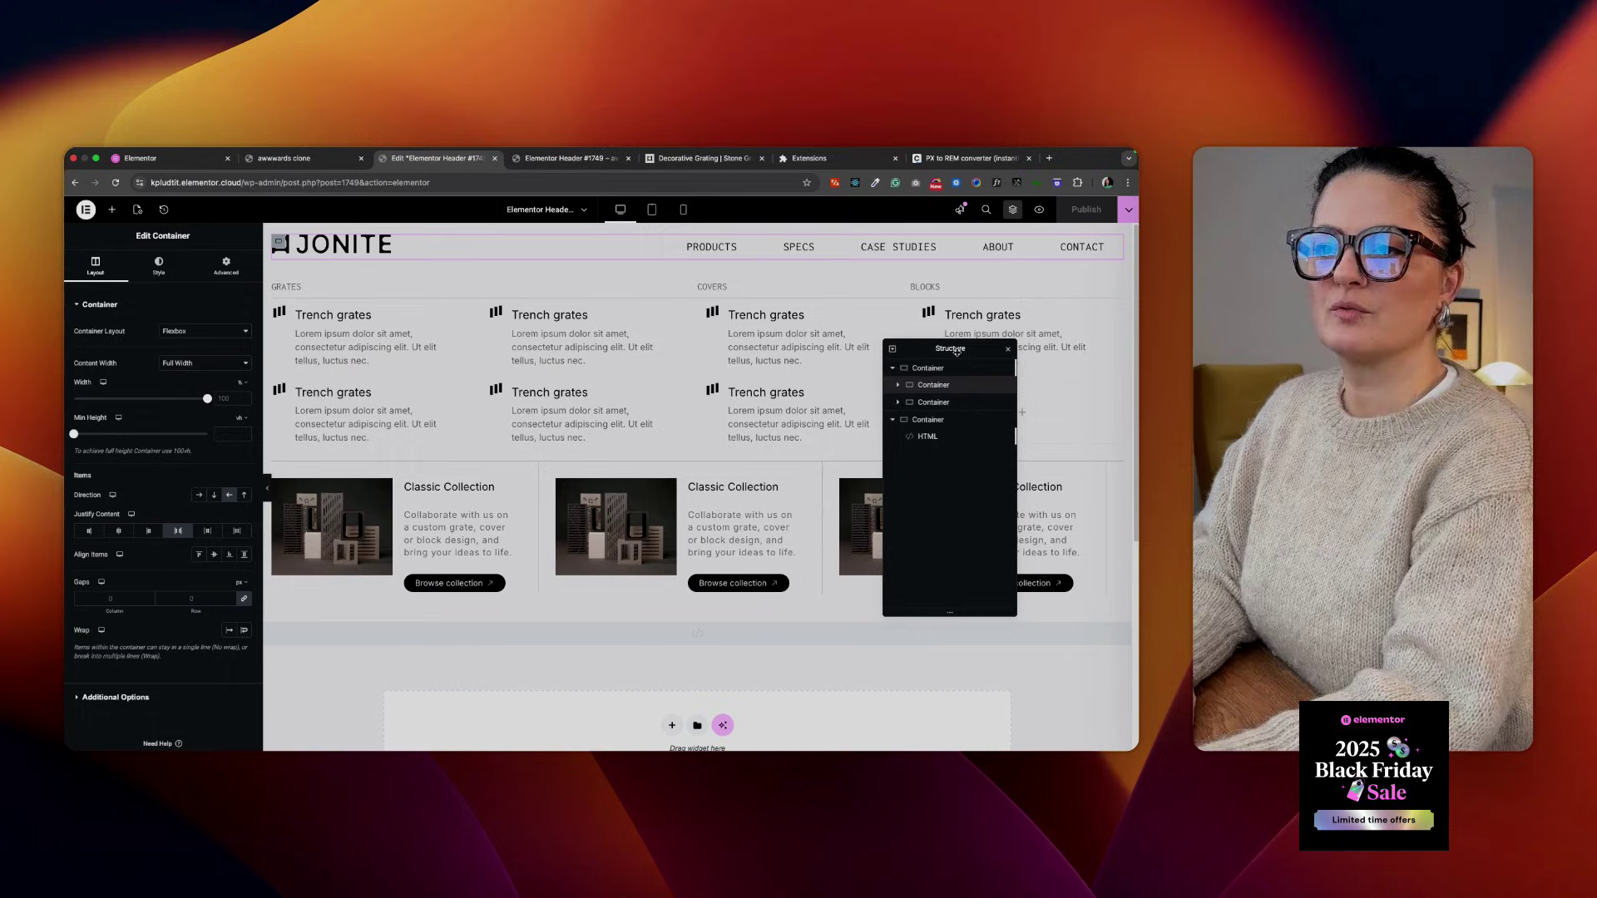
{"action": "left_click", "coordinate": [899, 405]}
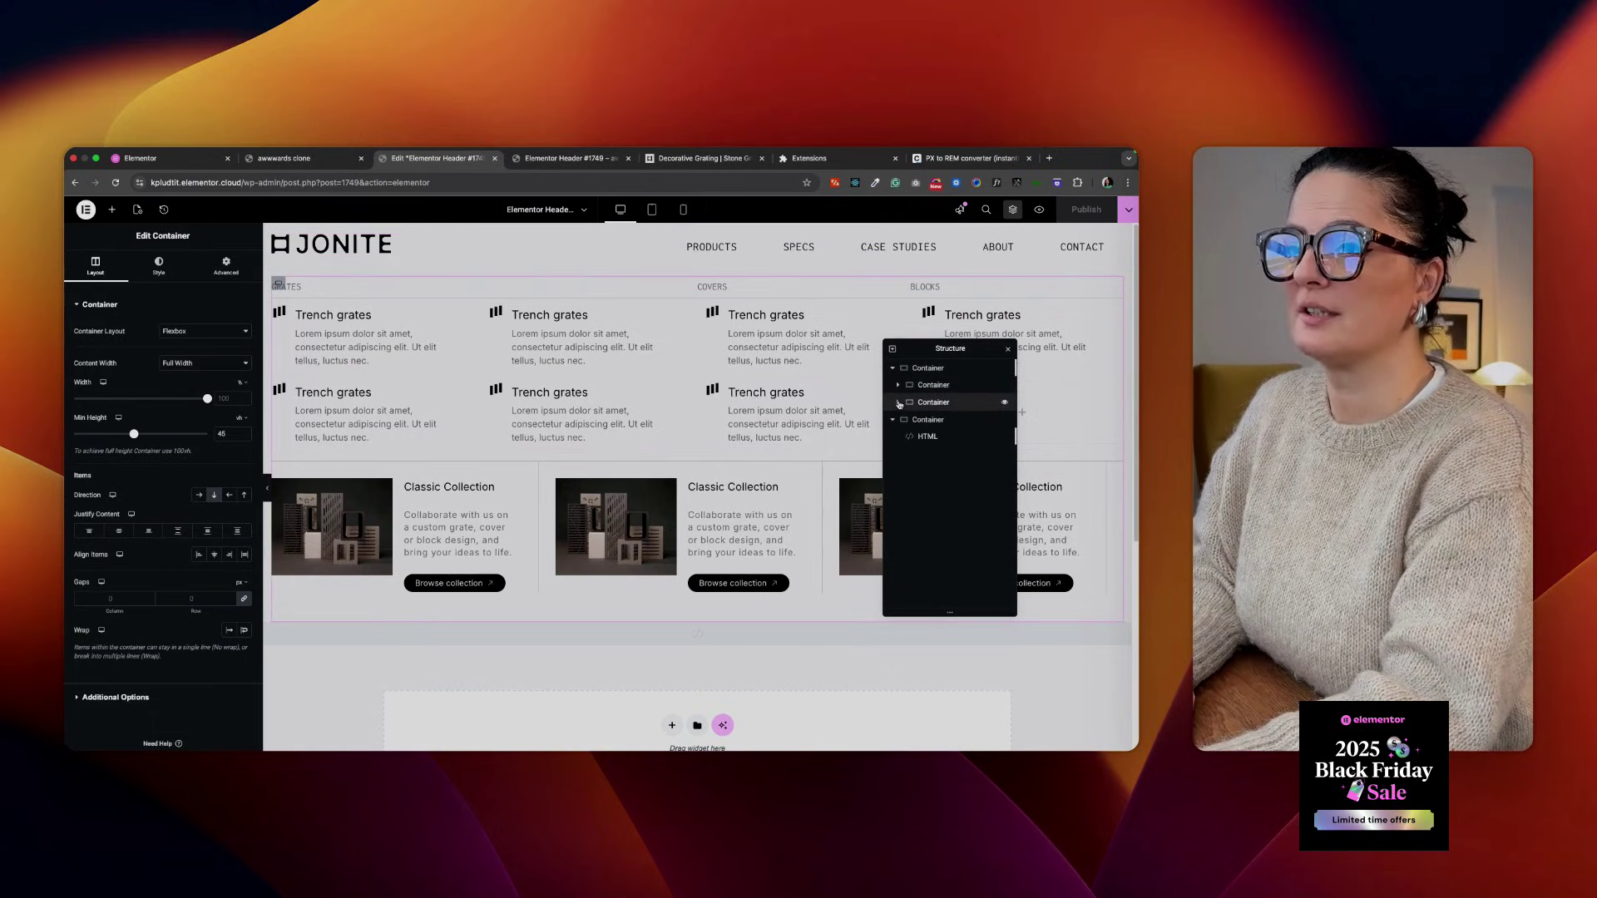
{"action": "left_click", "coordinate": [898, 405]}
{"action": "left_click", "coordinate": [910, 454]}
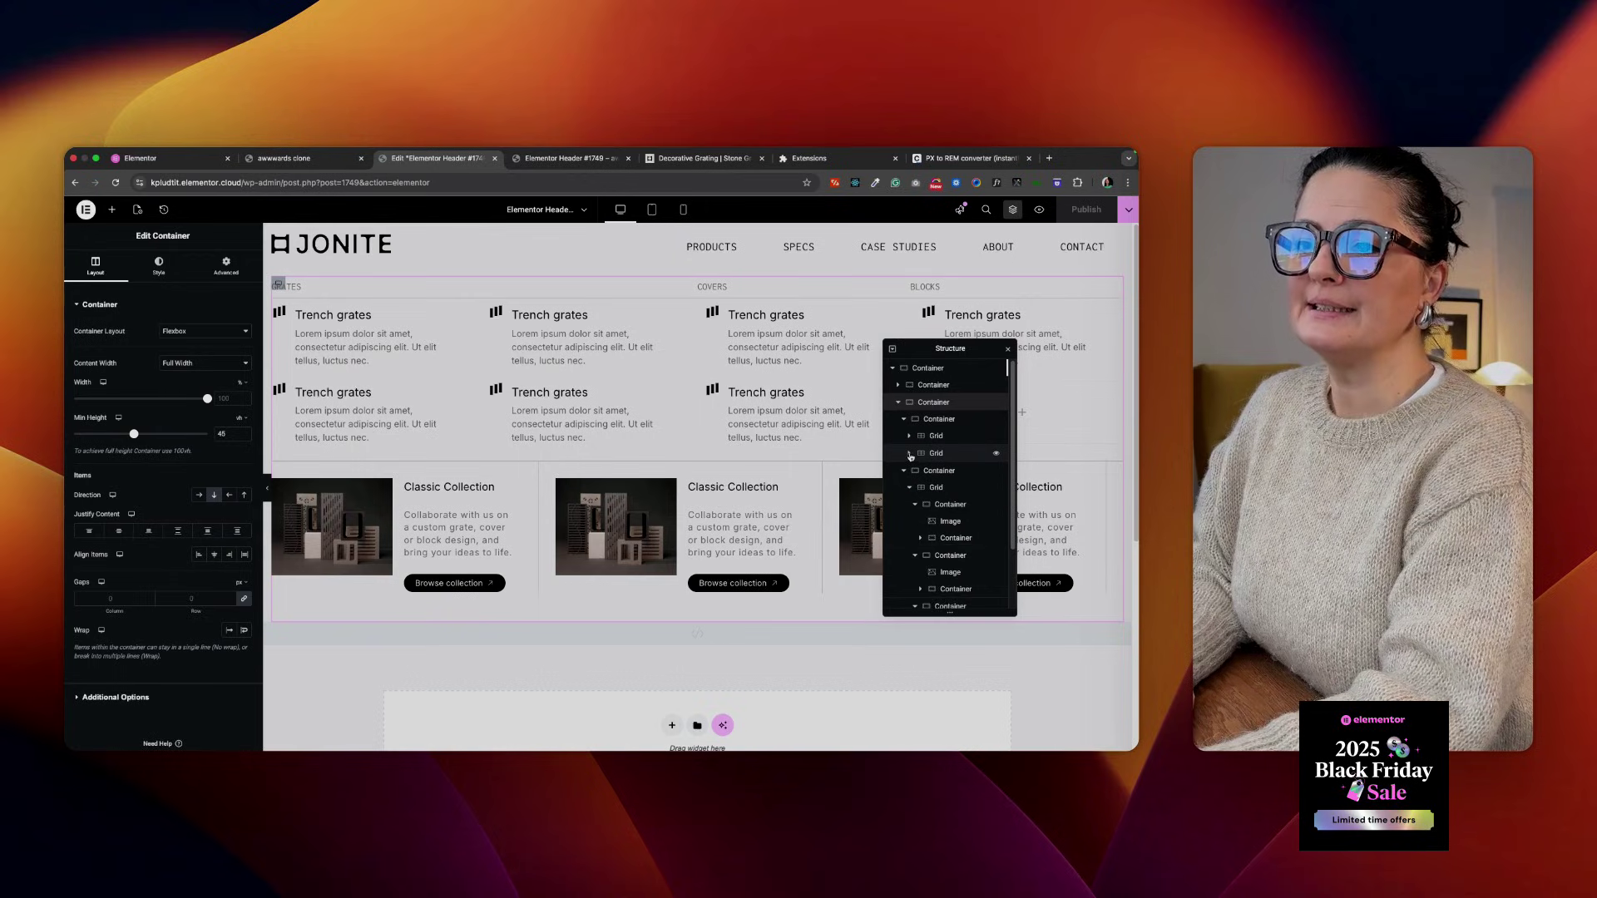
{"action": "left_click", "coordinate": [905, 472]}
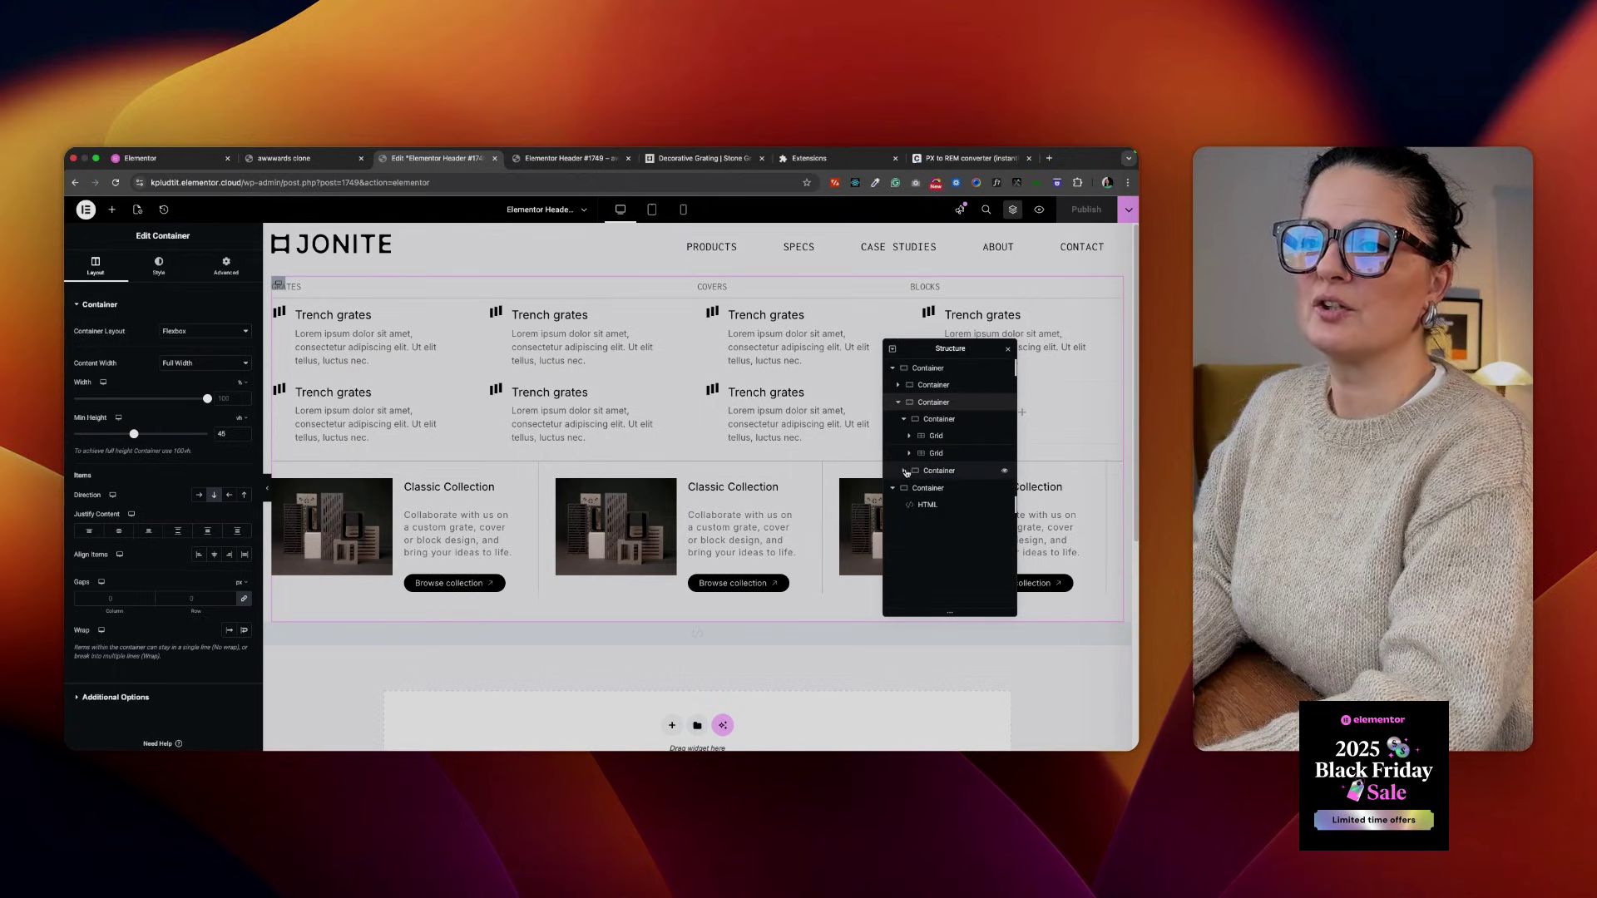
{"action": "left_click", "coordinate": [905, 420]}
{"action": "left_click", "coordinate": [905, 420]}
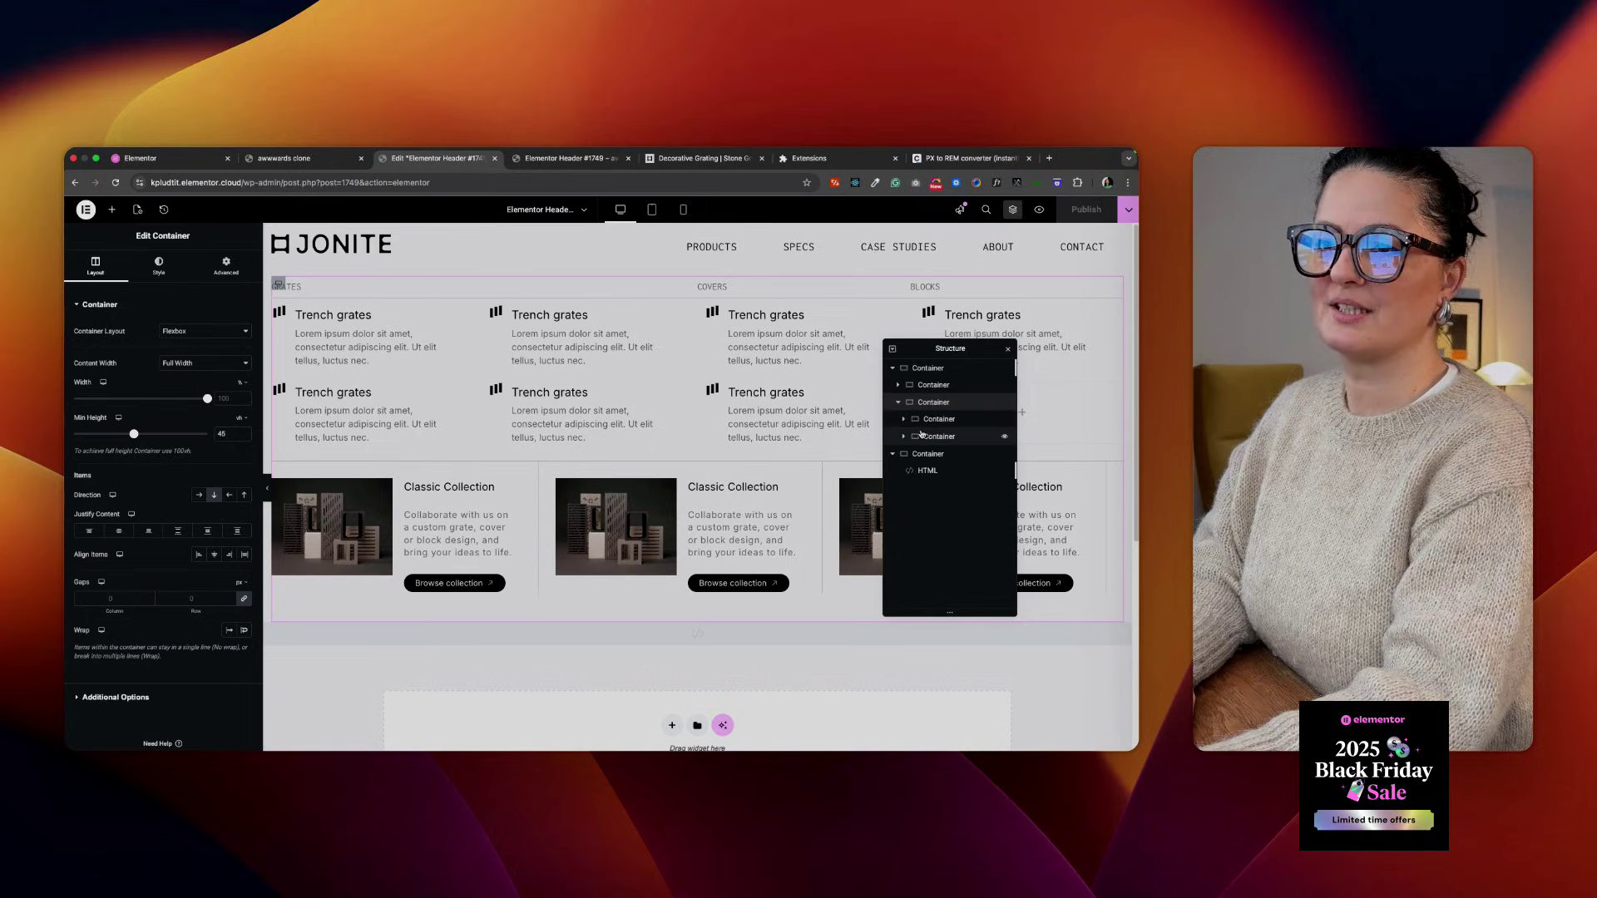
{"action": "left_click", "coordinate": [905, 421]}
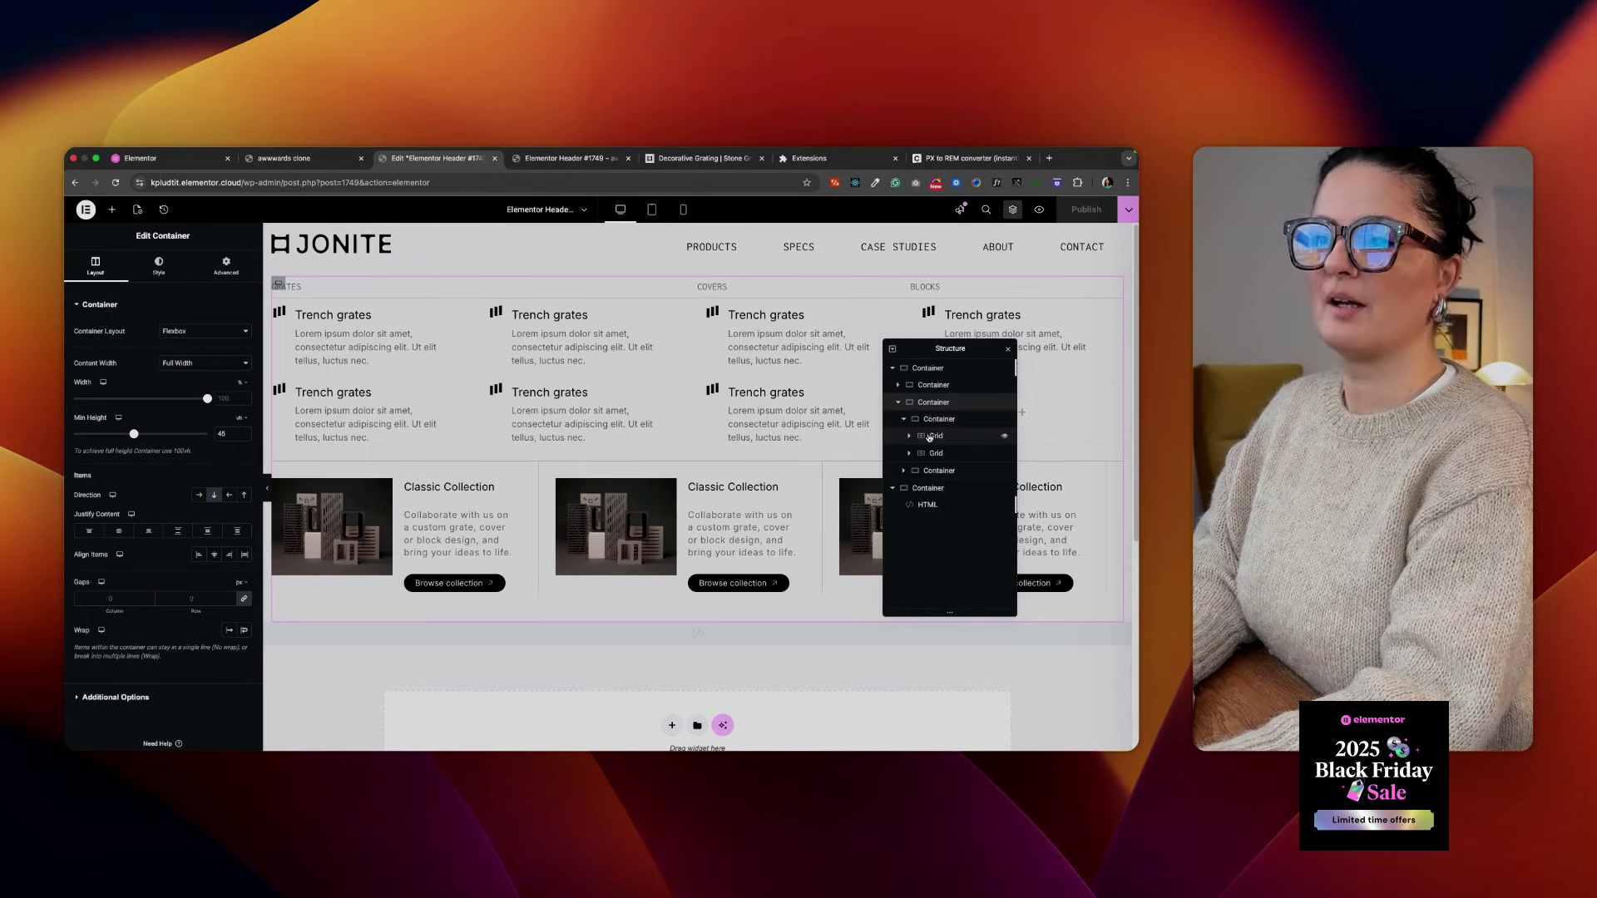
{"action": "left_click", "coordinate": [929, 435]}
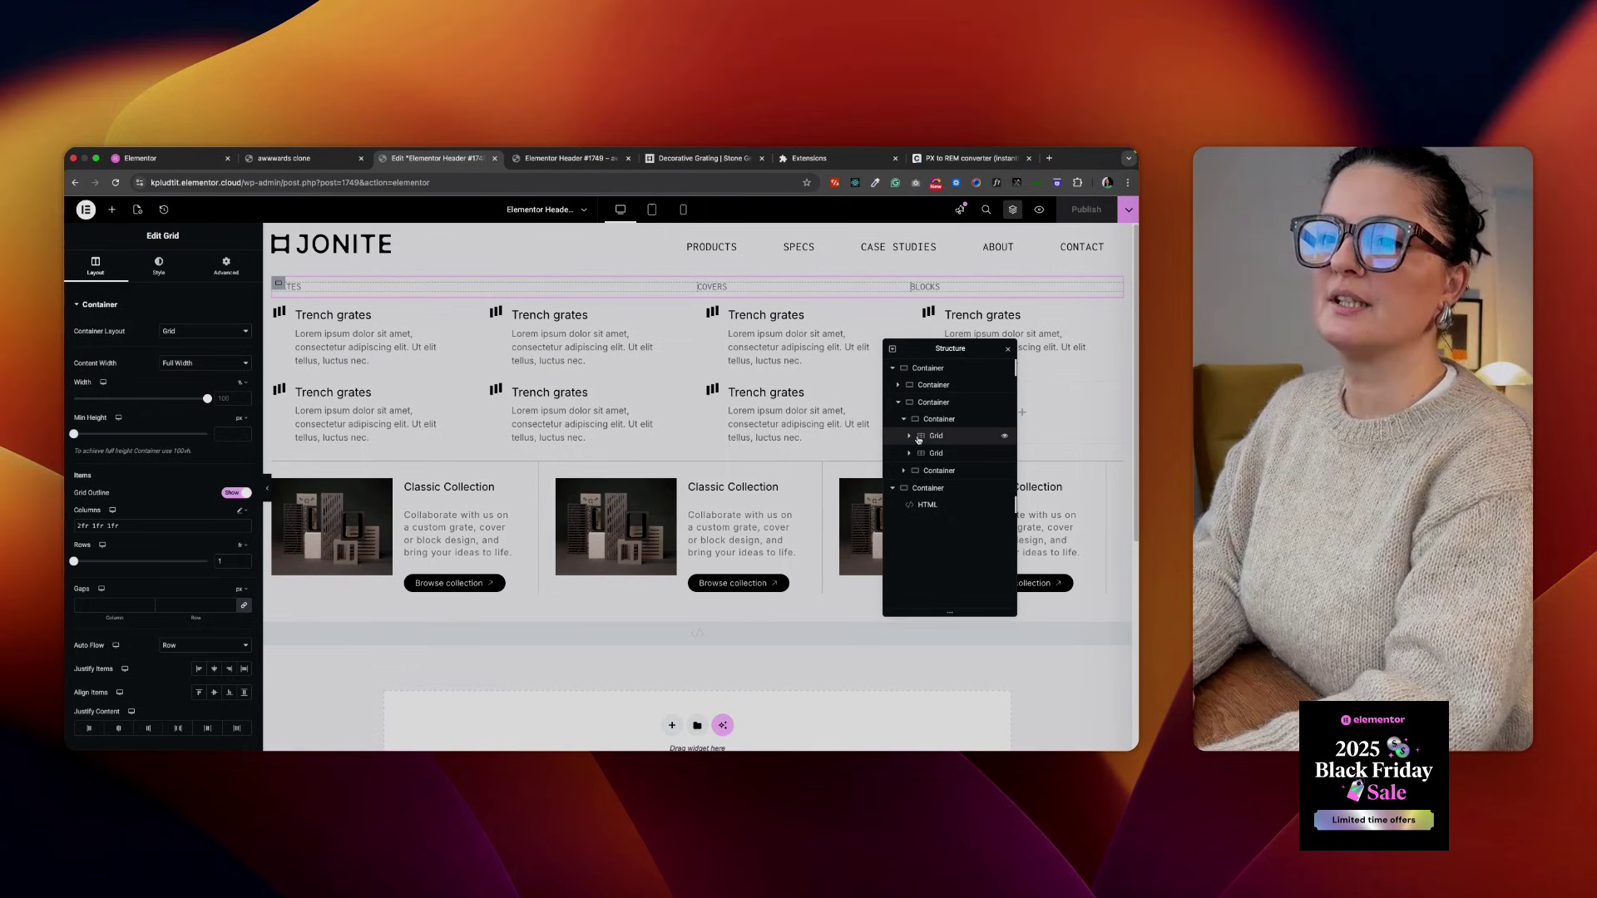
{"action": "left_click", "coordinate": [909, 436]}
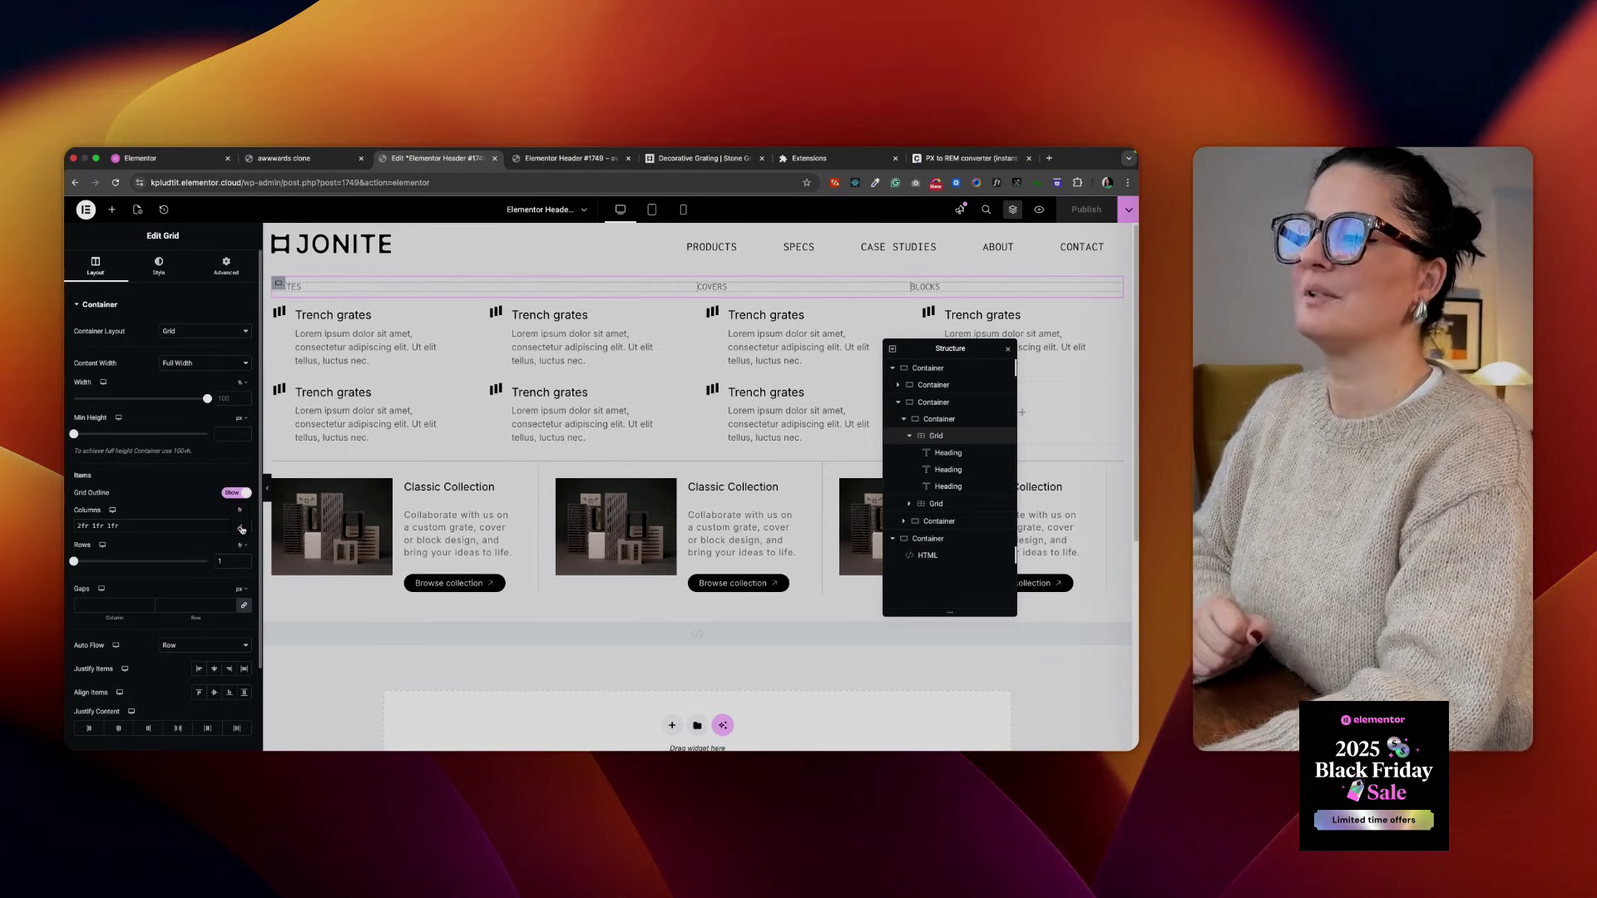
Try a 3fr width for the second column of the headings grid and restore it to 1fr
{"action": "left_click", "coordinate": [79, 527]}
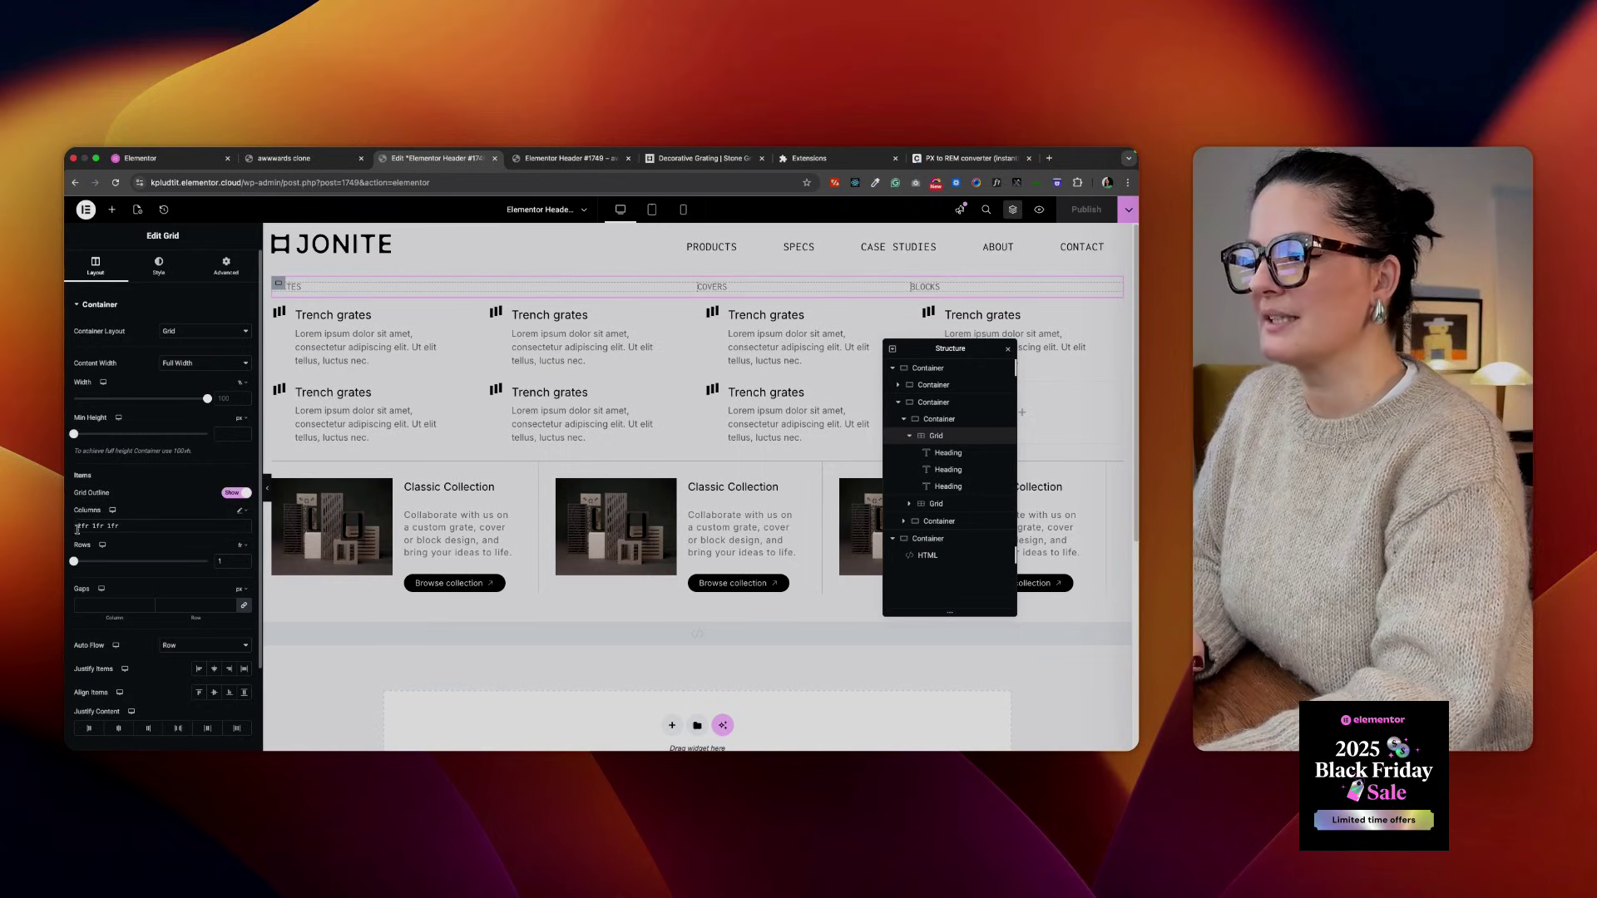
{"action": "left_click_drag", "start_coordinate": [76, 527], "coordinate": [88, 527]}
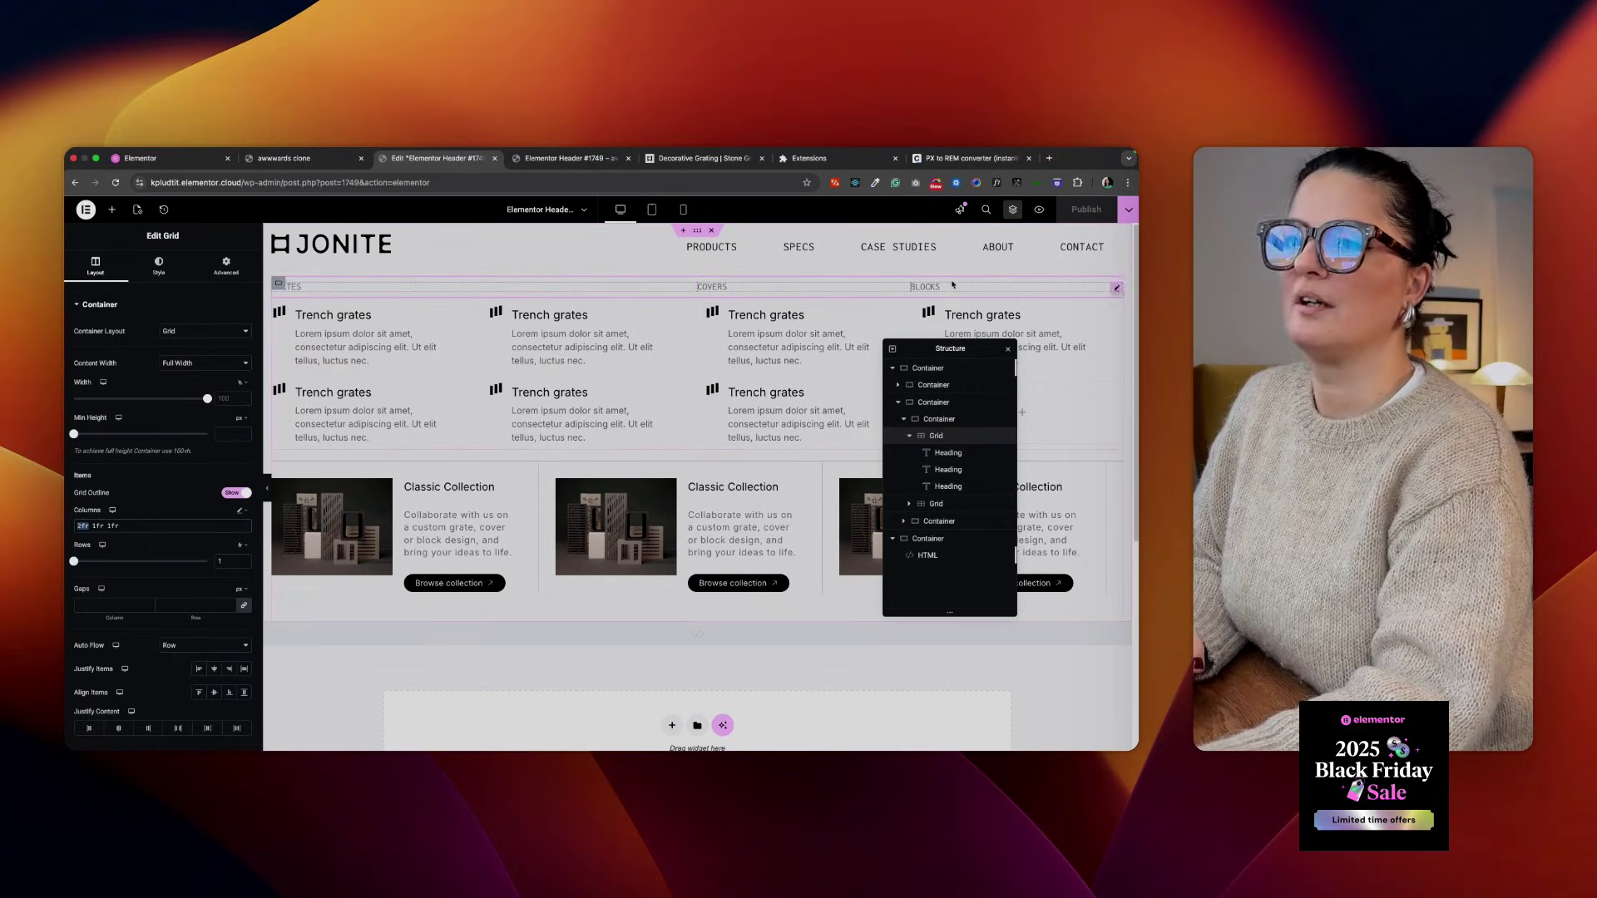
{"action": "left_click", "coordinate": [160, 526]}
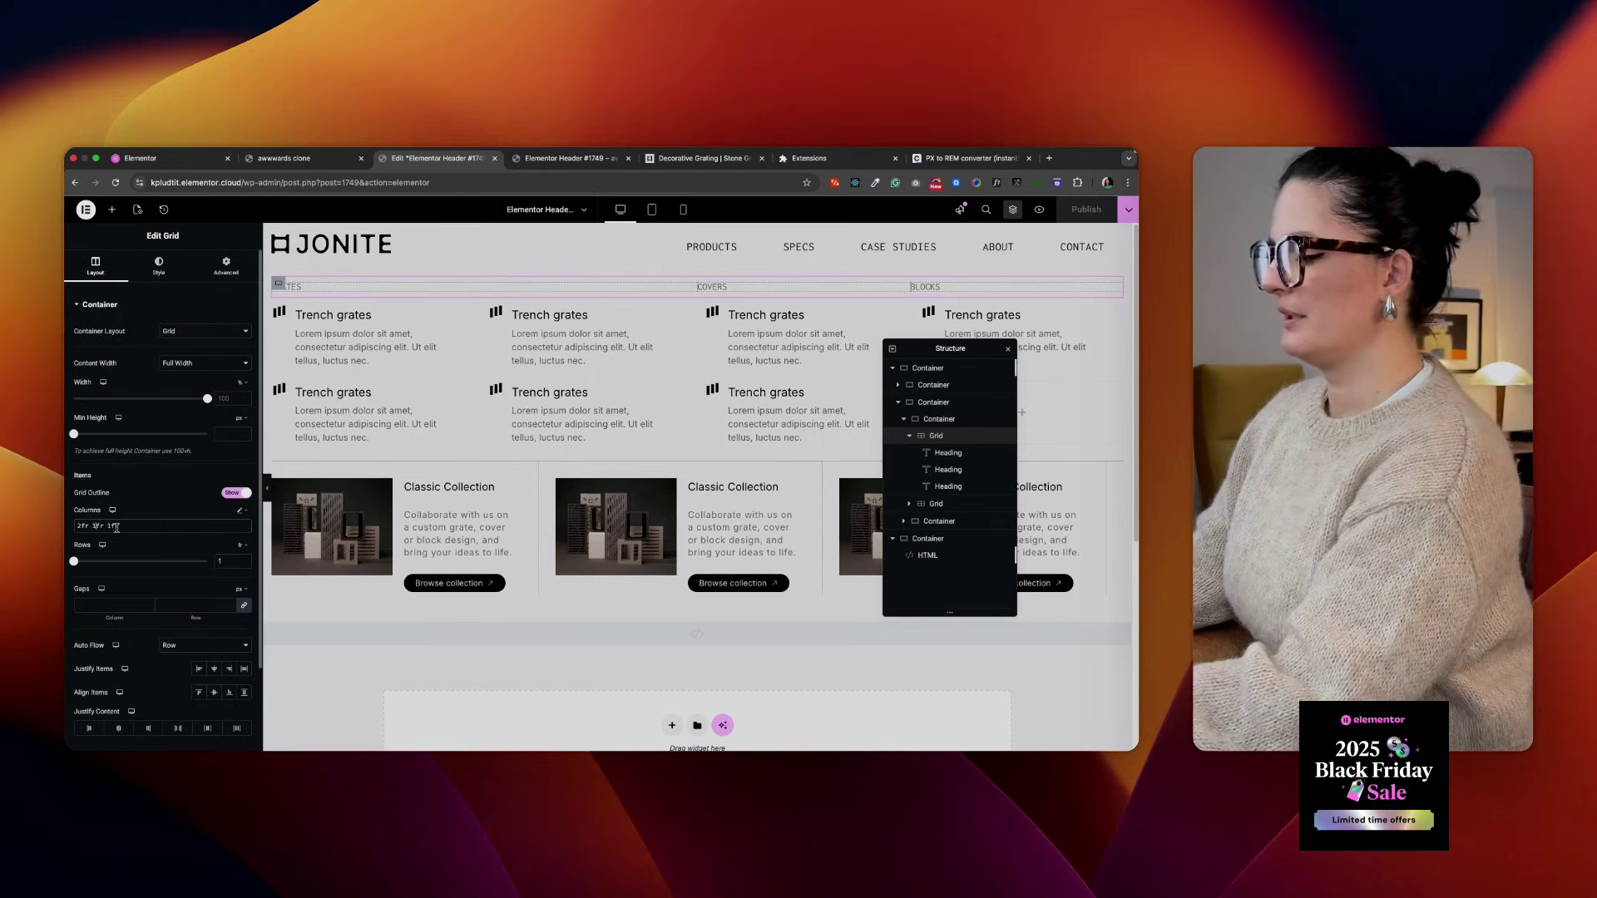
{"action": "key", "text": "BackSpace"}
{"action": "type", "text": "3"}
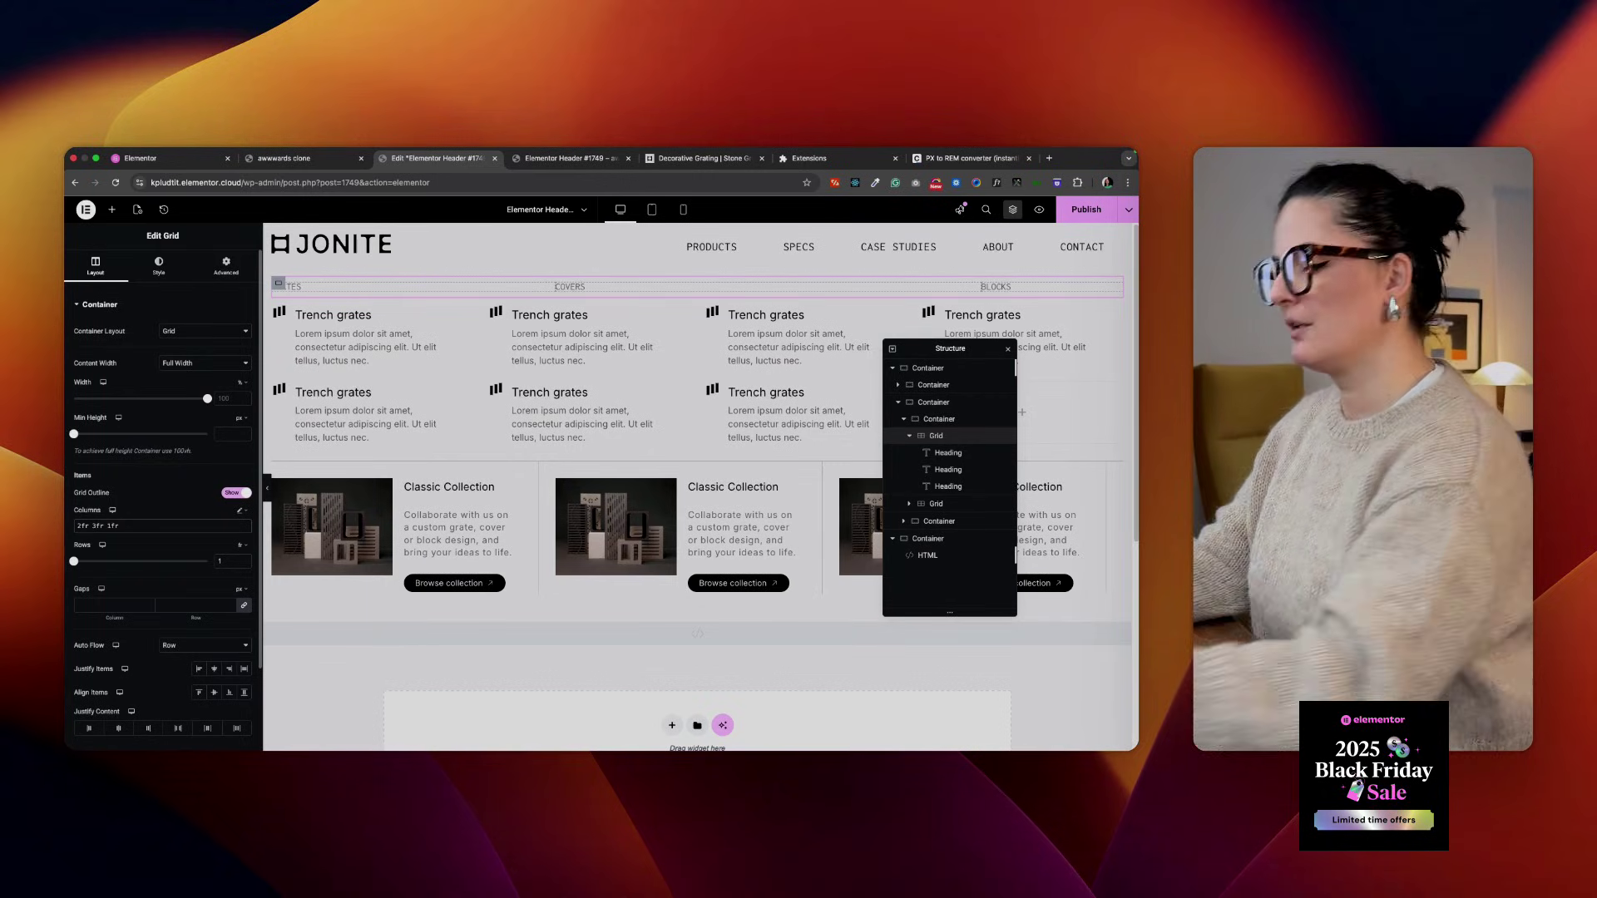
{"action": "key", "text": "BackSpace"}
{"action": "type", "text": "1fr"}
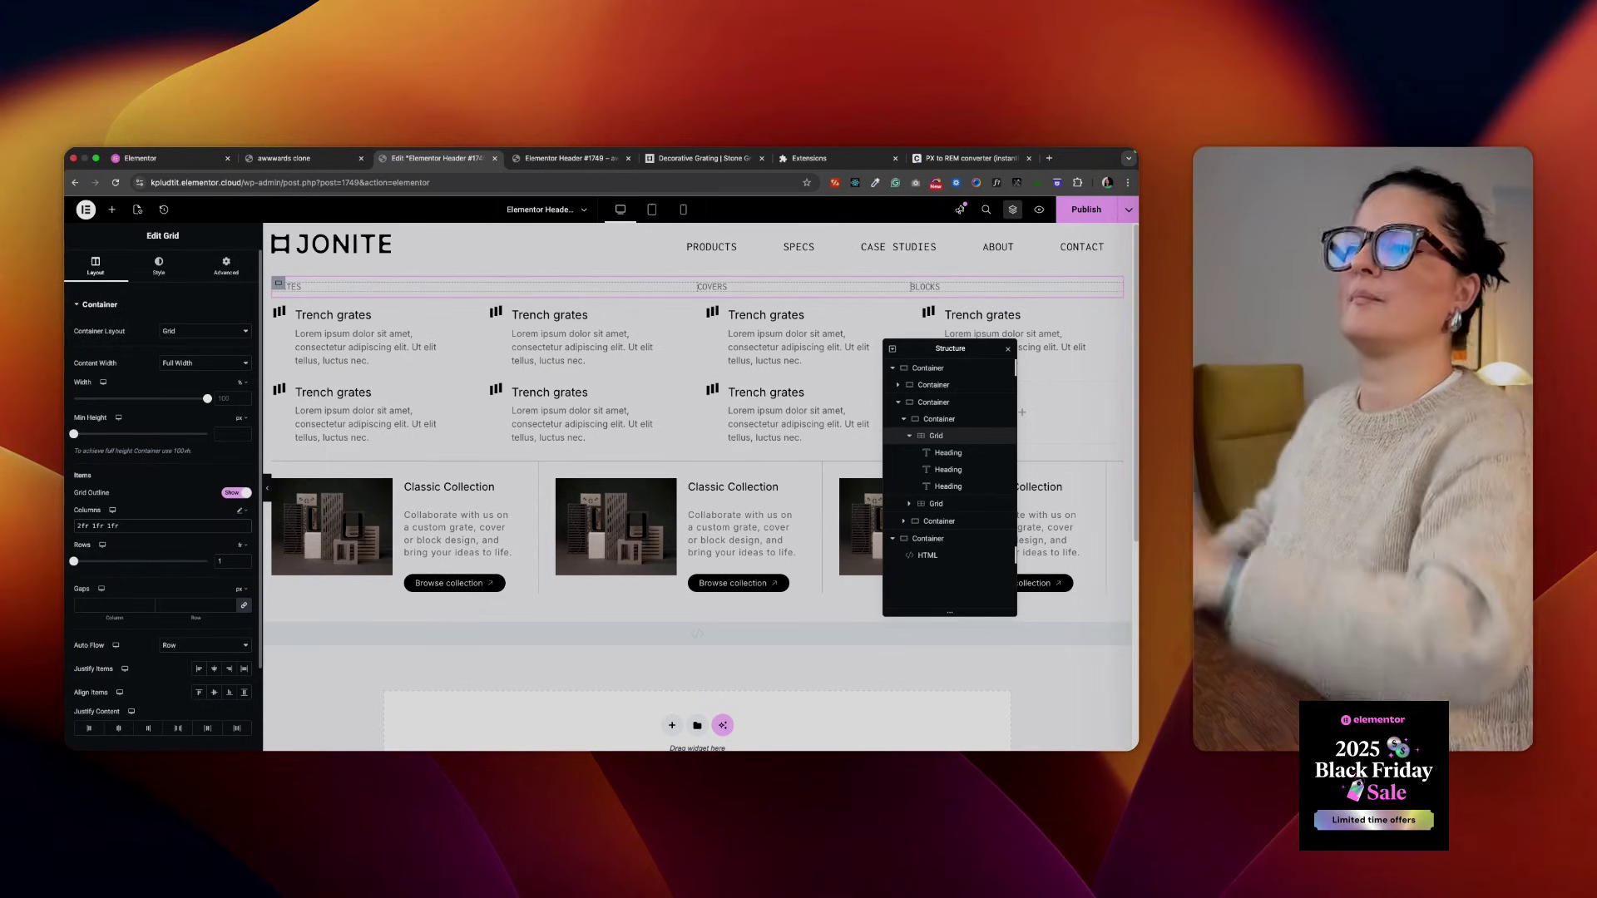
Set the headings grid's Auto Flow to Column
{"action": "scroll", "coordinate": [150, 607], "scroll_direction": "down", "scroll_amount": 3}
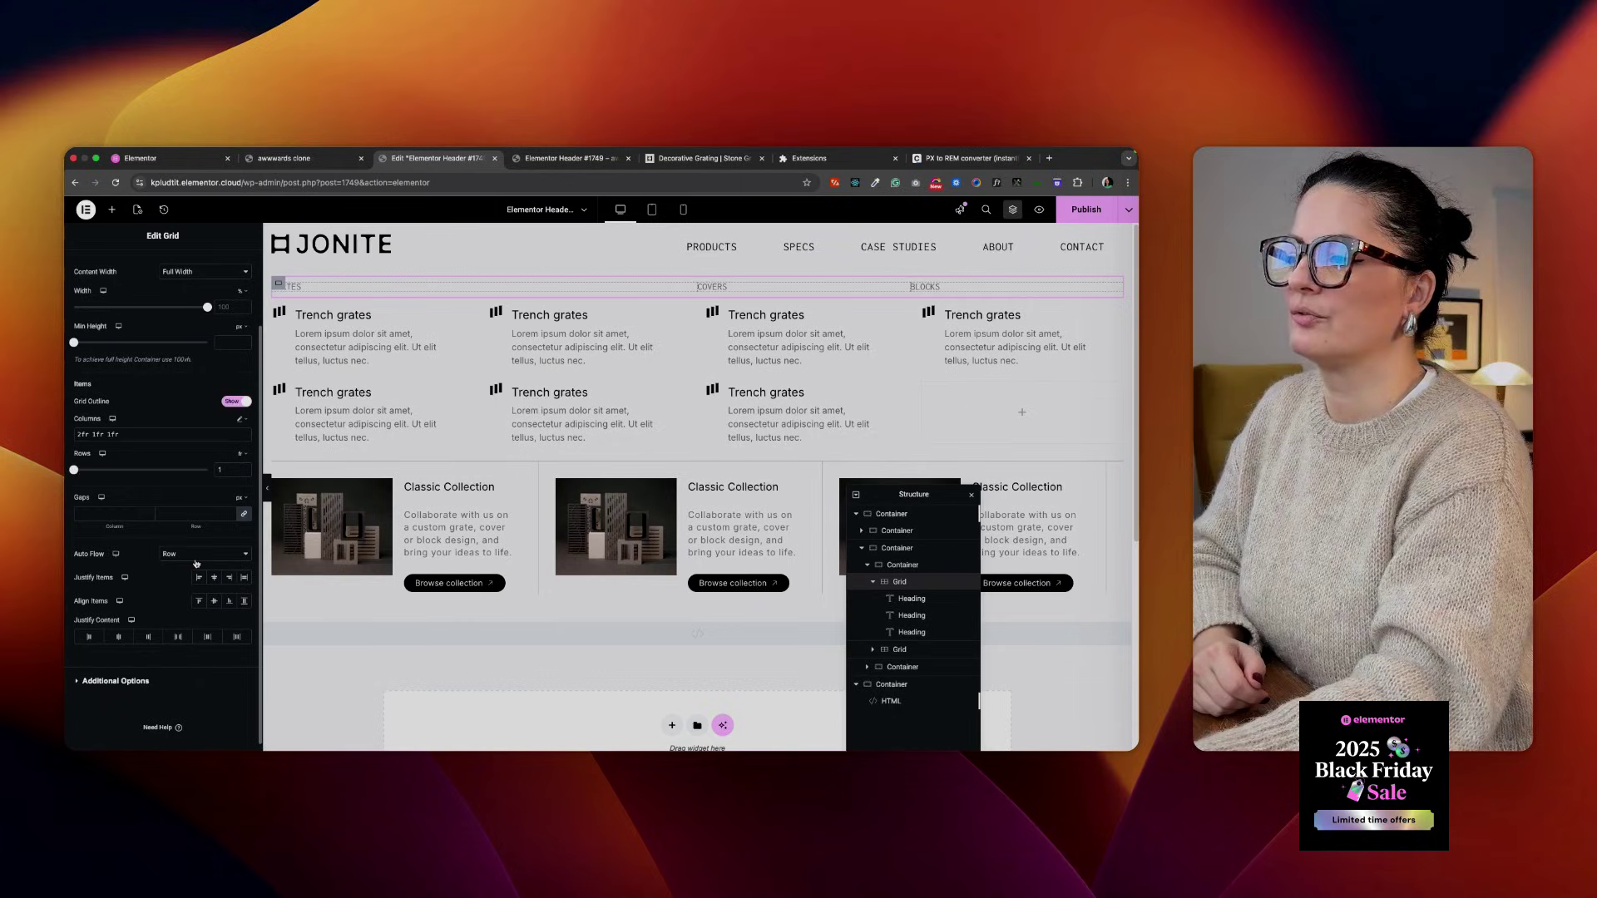
{"action": "left_click", "coordinate": [196, 554]}
{"action": "left_click", "coordinate": [189, 537]}
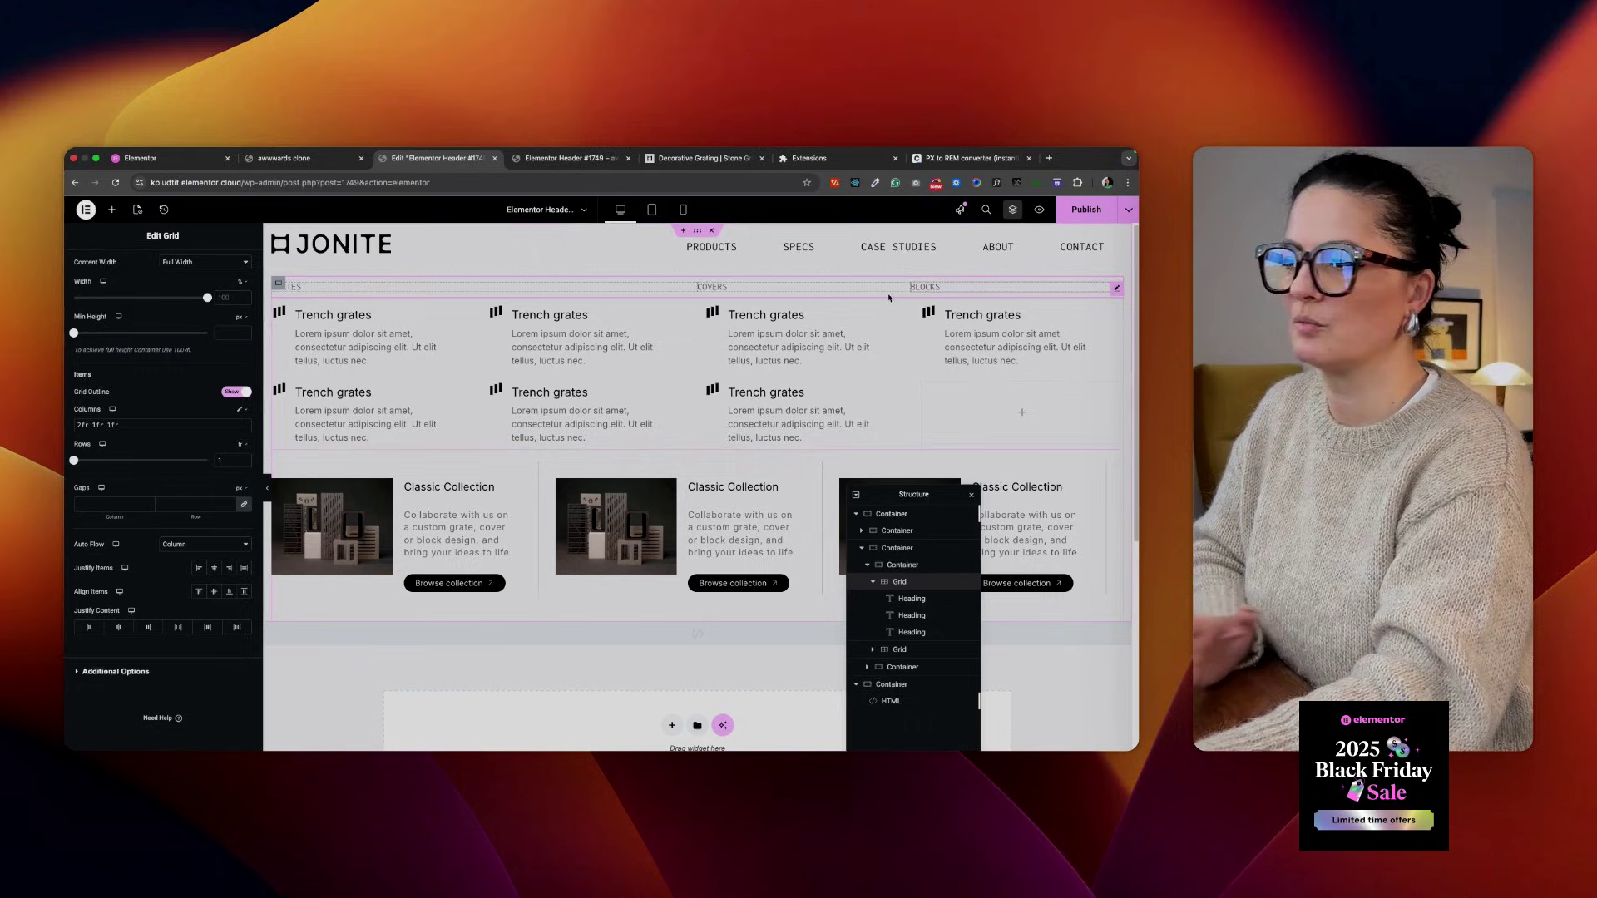
Try three rows in the headings grid and return it to one row
{"action": "left_click", "coordinate": [244, 457]}
{"action": "left_click", "coordinate": [245, 458]}
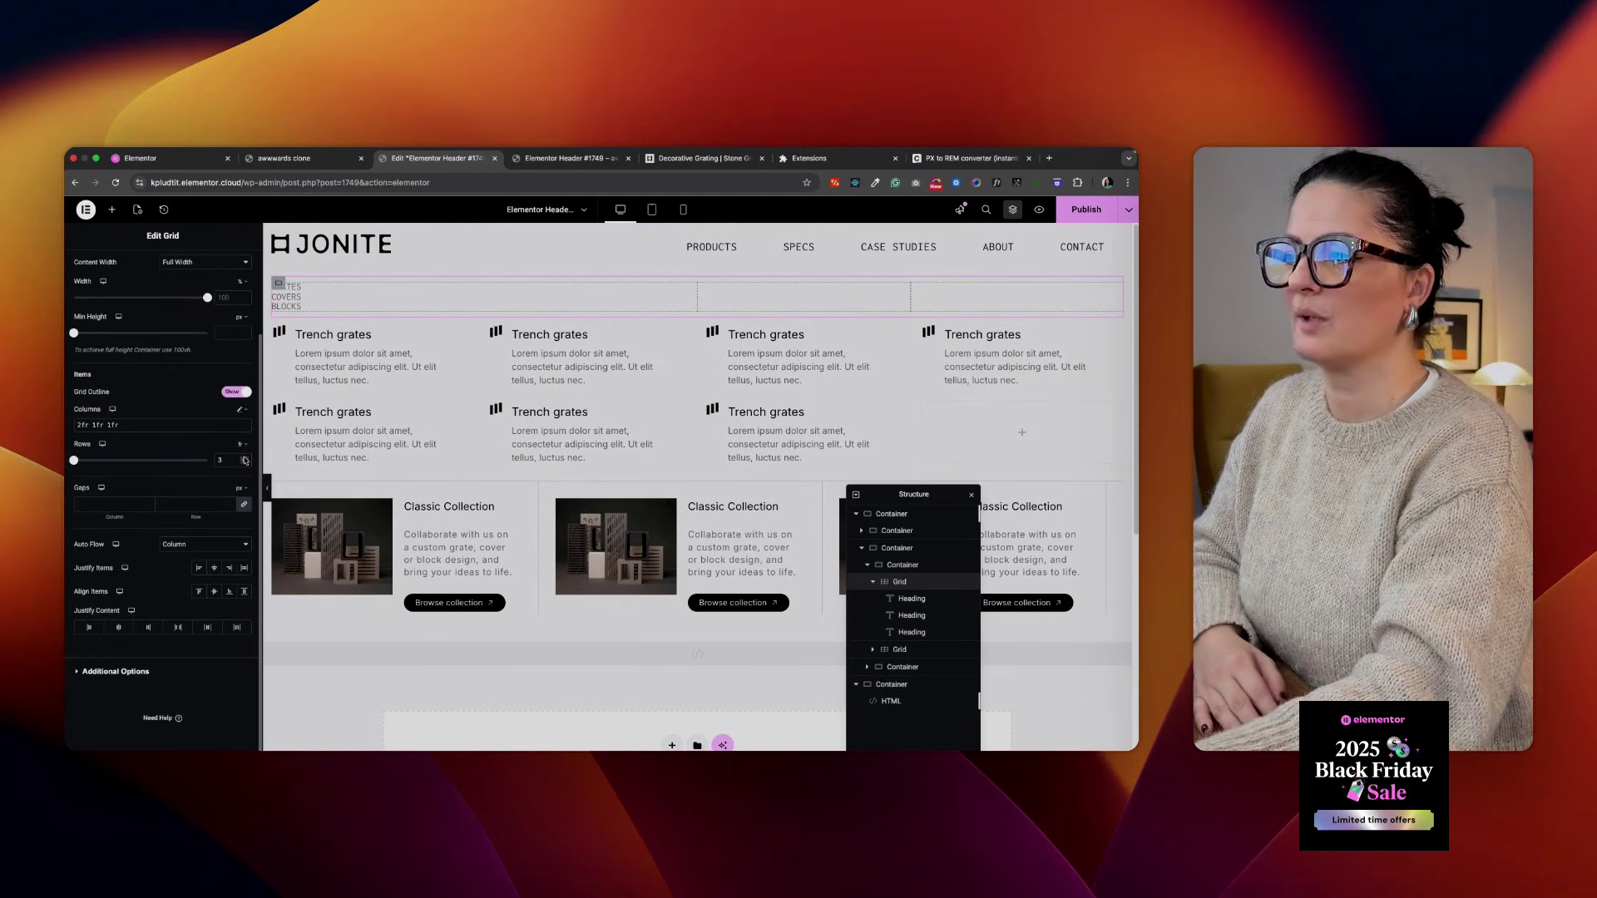
{"action": "left_click", "coordinate": [245, 464]}
{"action": "left_click", "coordinate": [245, 463]}
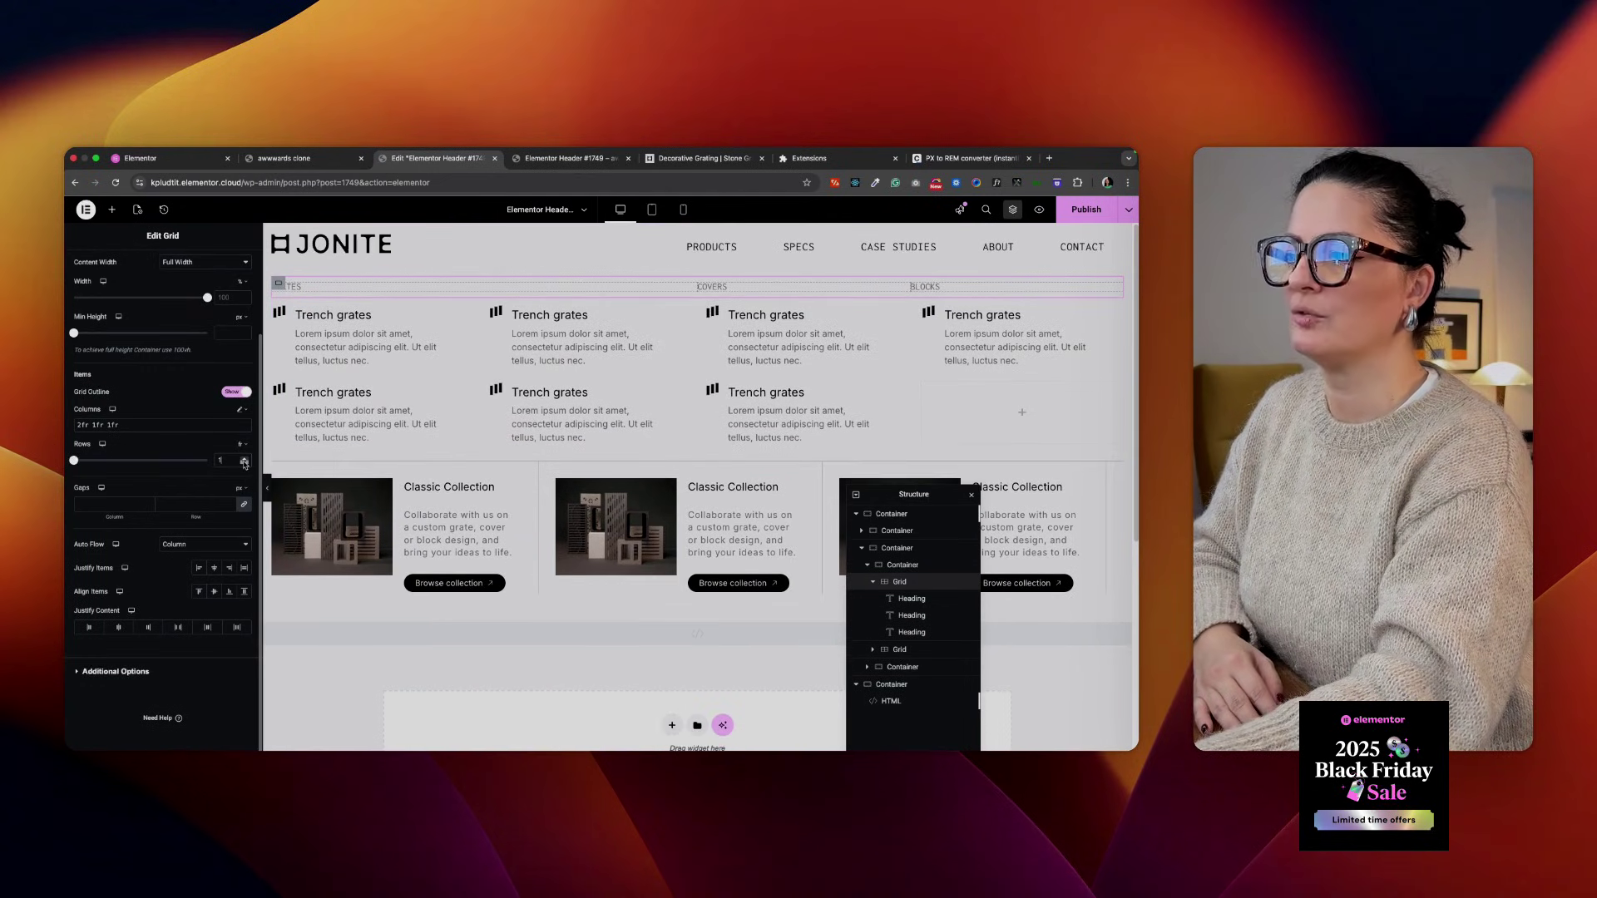
Review the headings grid's style and advanced settings, including its padding, and return to its layout settings
{"action": "left_click", "coordinate": [167, 672]}
{"action": "left_click", "coordinate": [167, 266]}
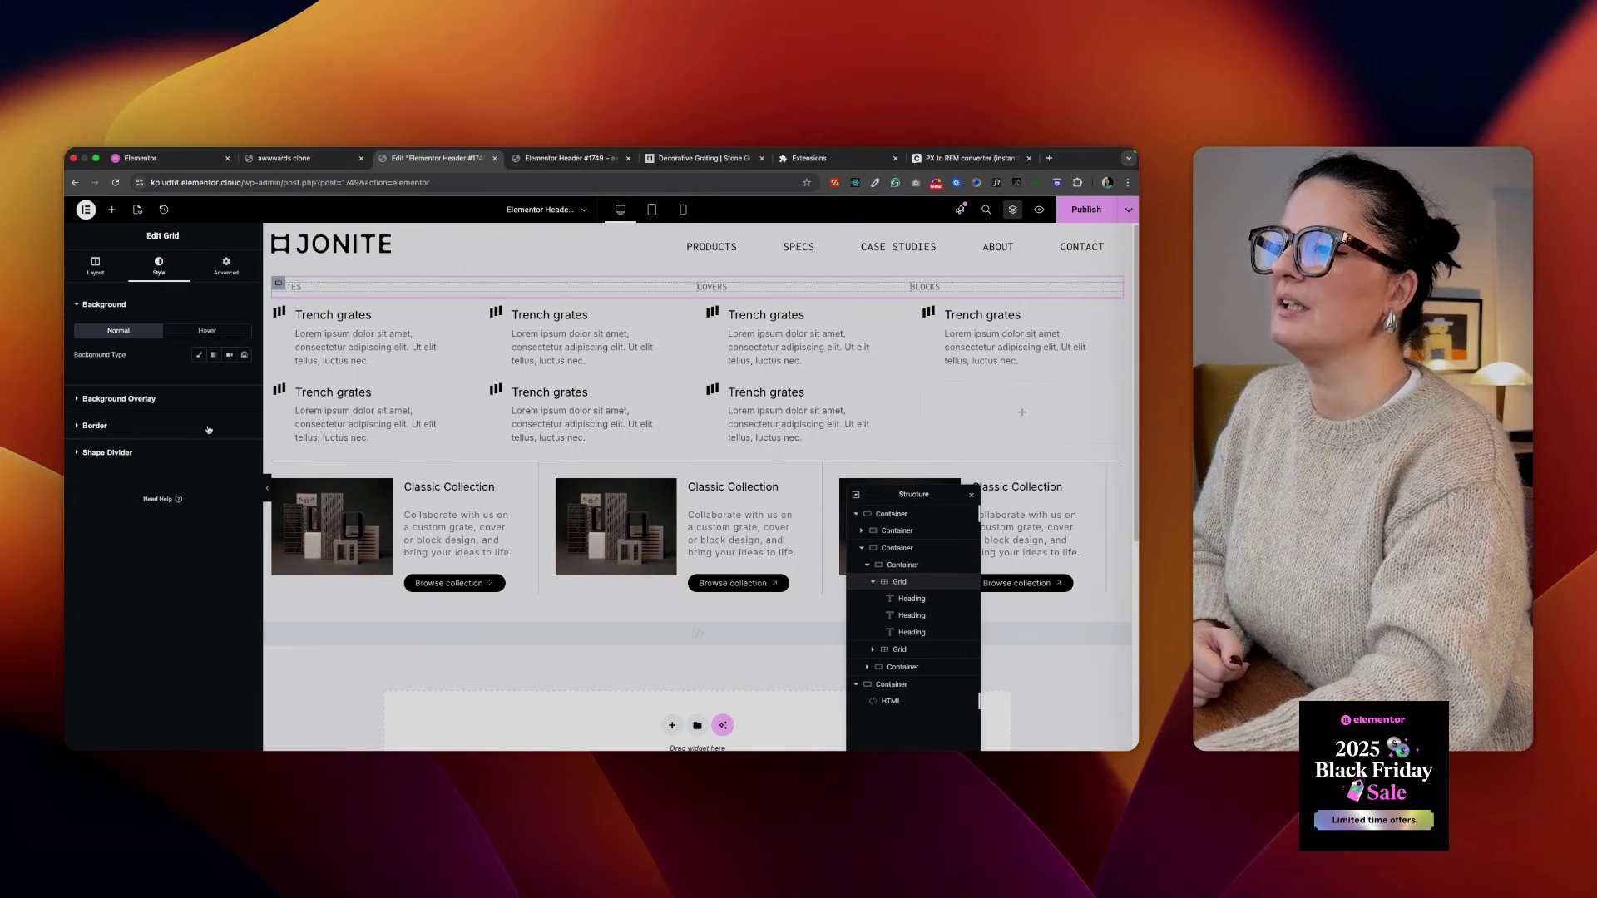
{"action": "left_click", "coordinate": [232, 268]}
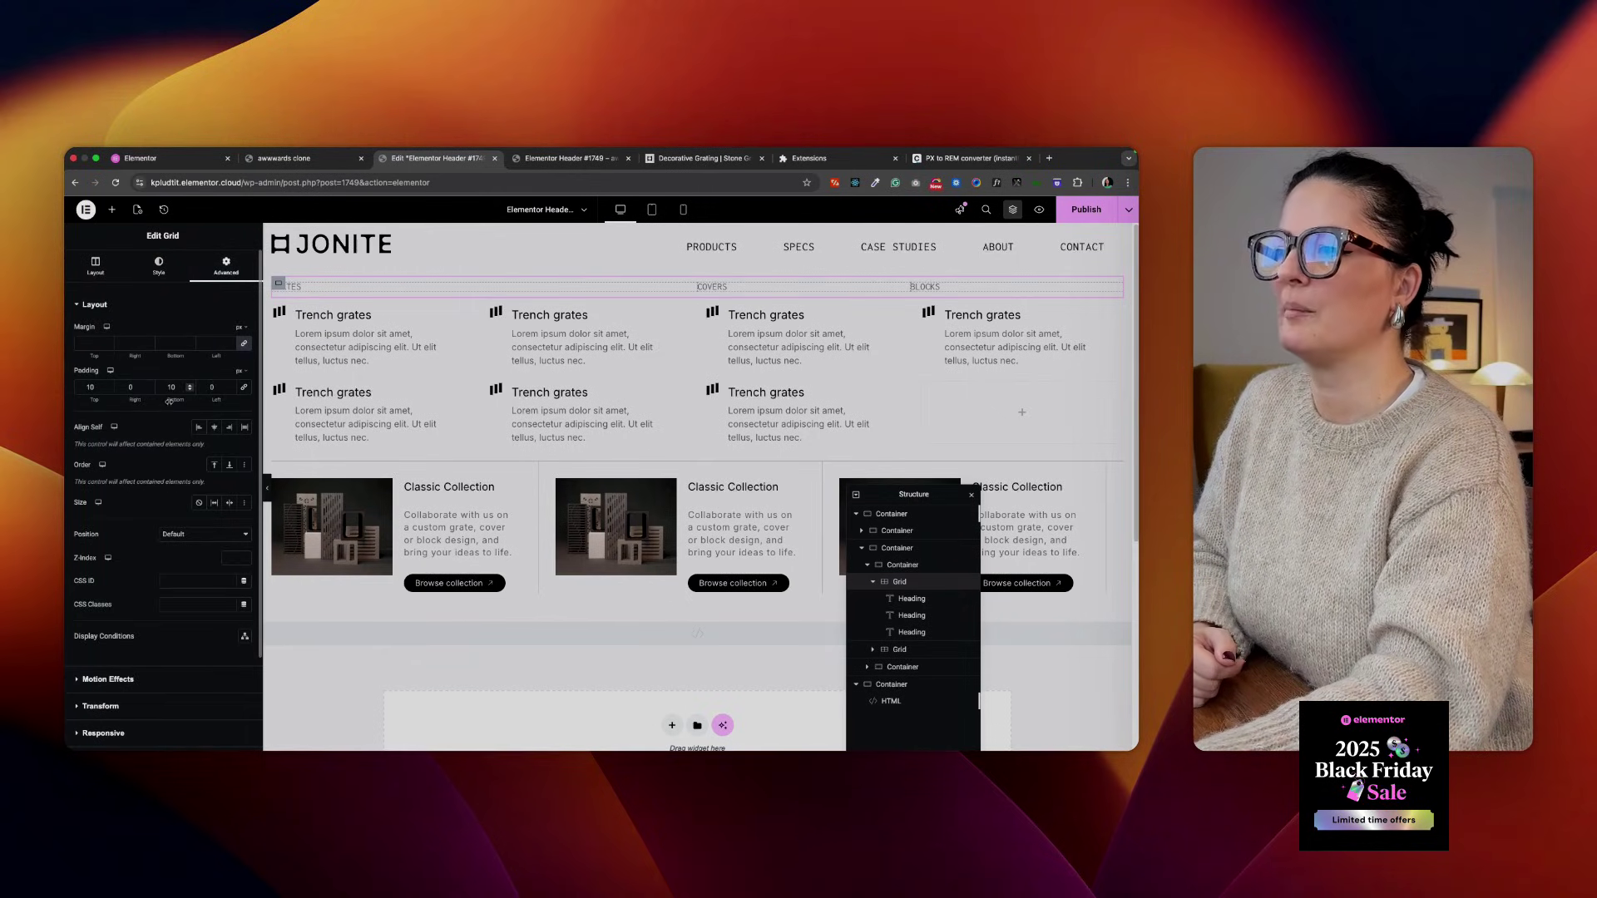
{"action": "scroll", "coordinate": [201, 517], "scroll_direction": "down", "scroll_amount": 4}
{"action": "left_click", "coordinate": [152, 672]}
{"action": "left_click", "coordinate": [98, 268]}
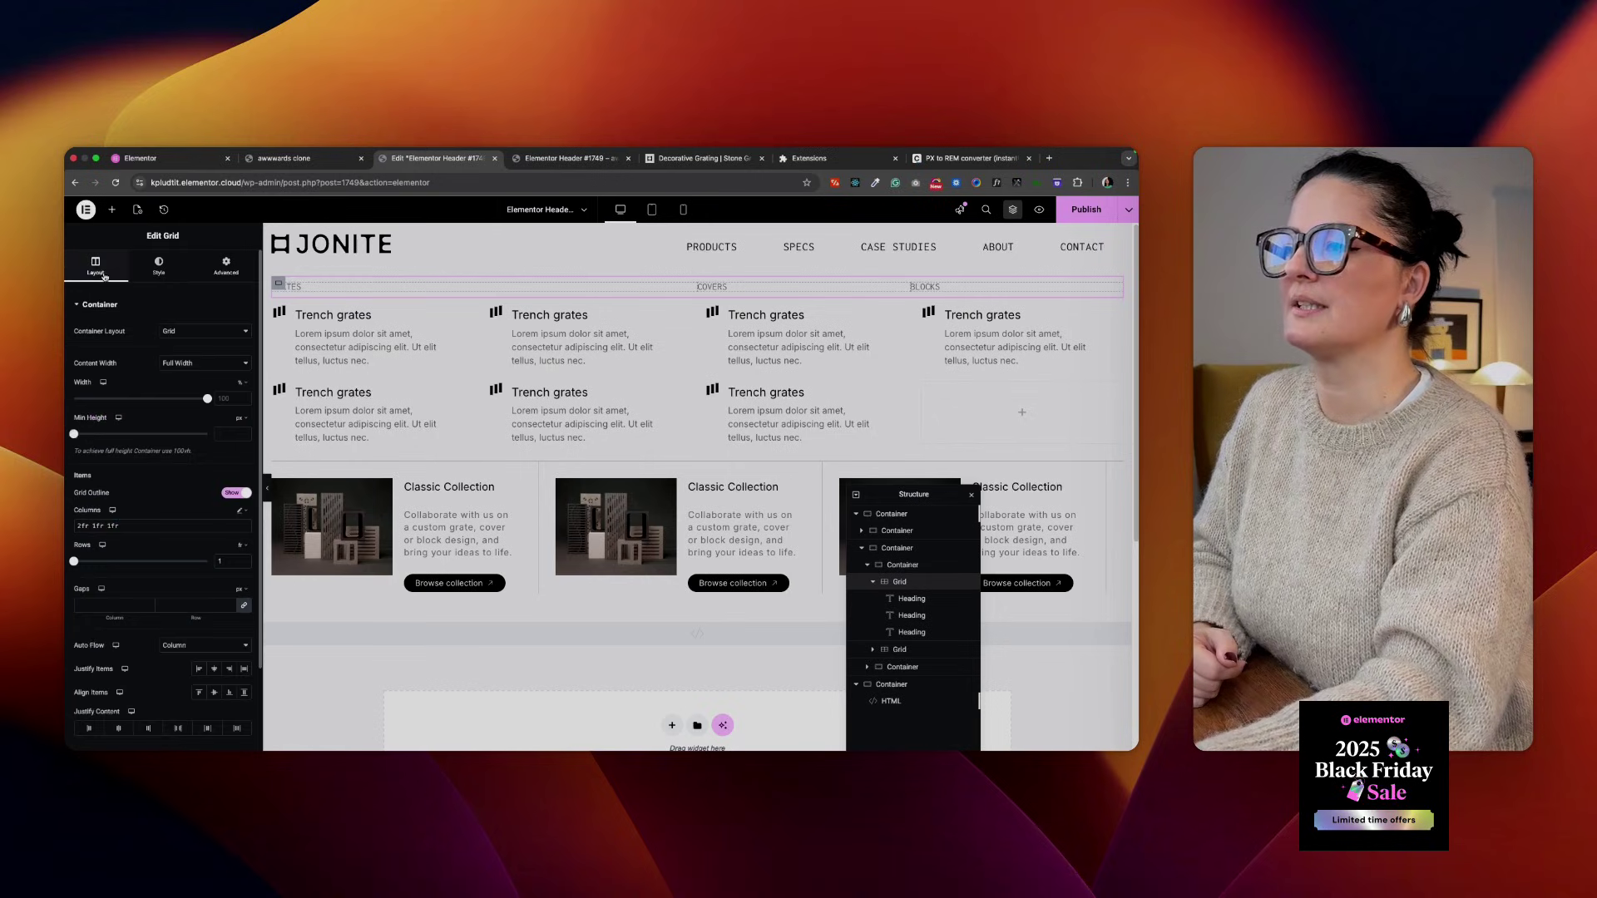
Review the GRATES heading's typography settings and its global text color
{"action": "left_click", "coordinate": [908, 601]}
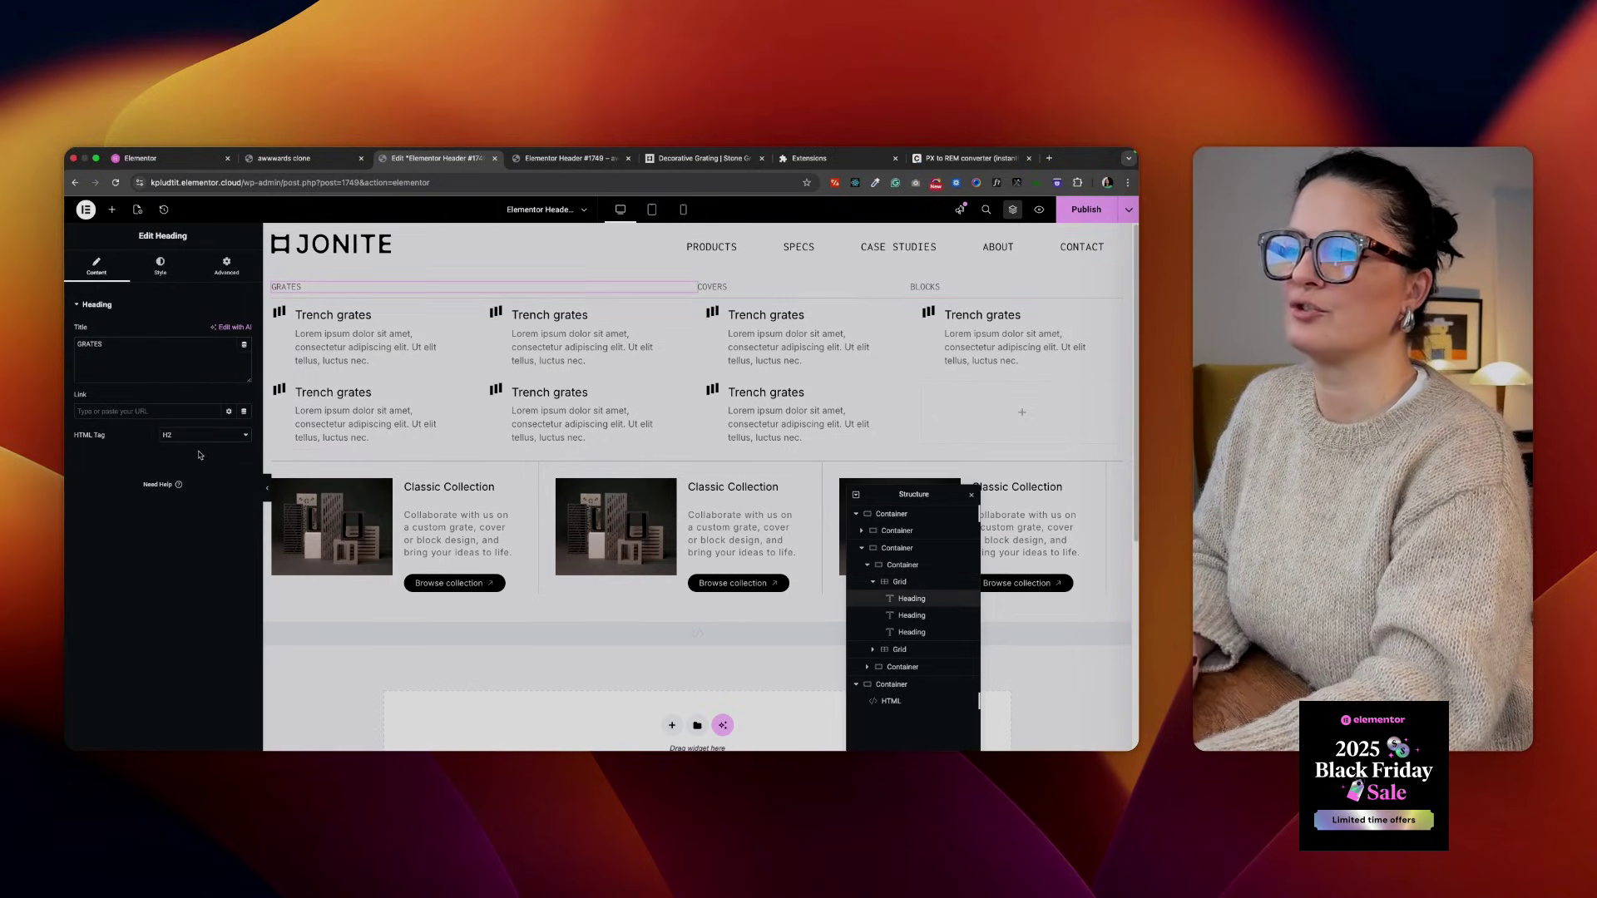
{"action": "left_click", "coordinate": [159, 266]}
{"action": "left_click", "coordinate": [245, 364]}
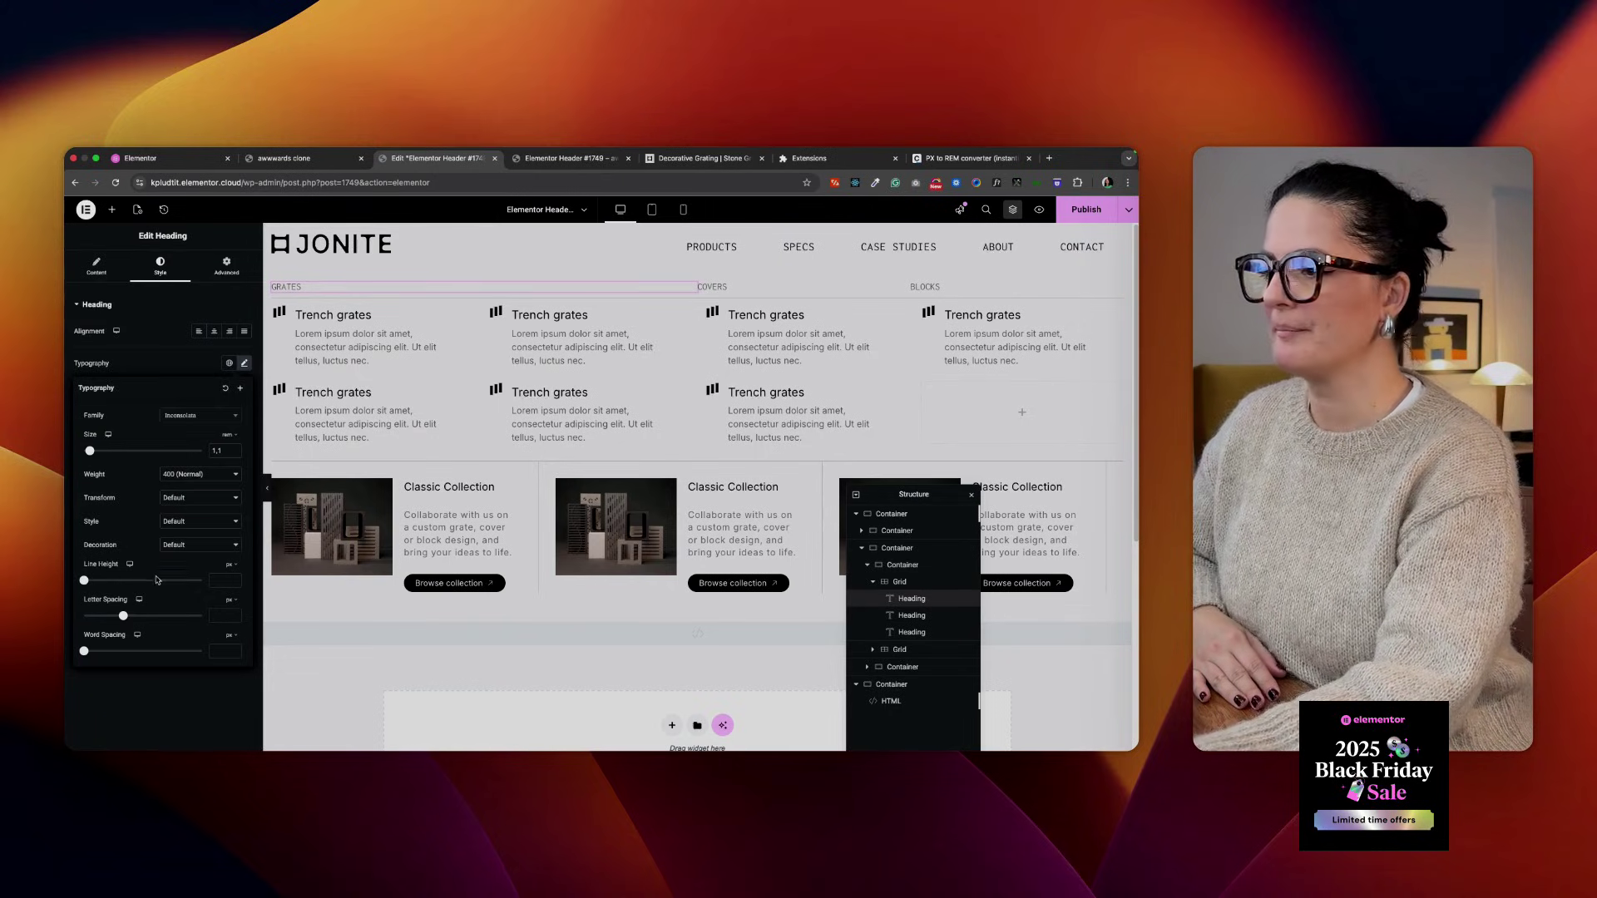
{"action": "left_click", "coordinate": [208, 687]}
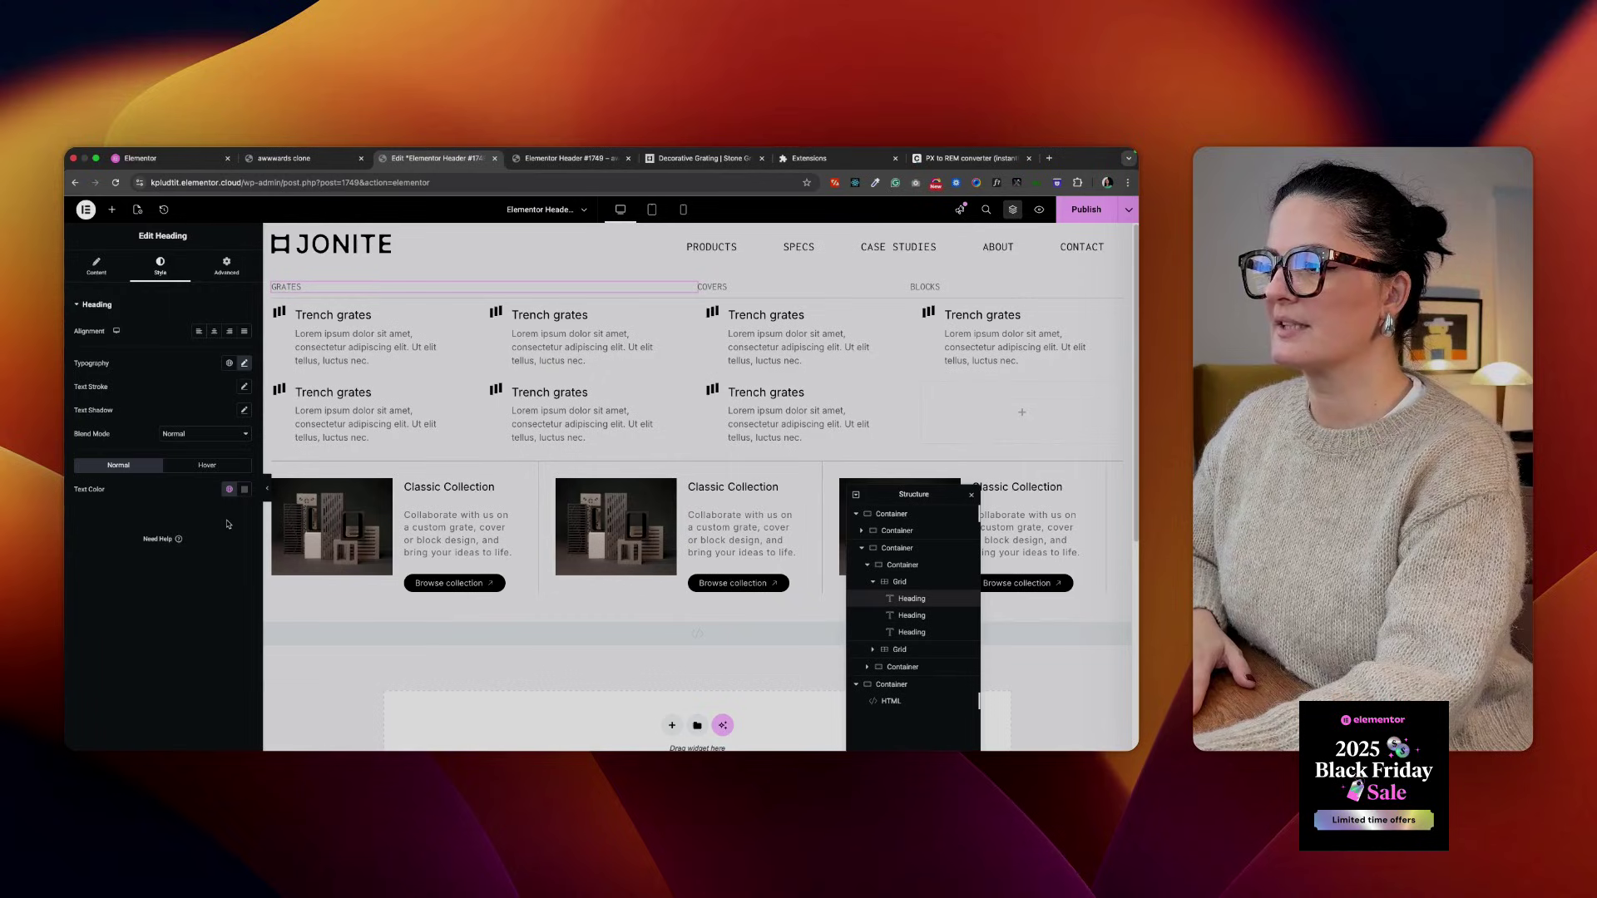
{"action": "left_click", "coordinate": [230, 489]}
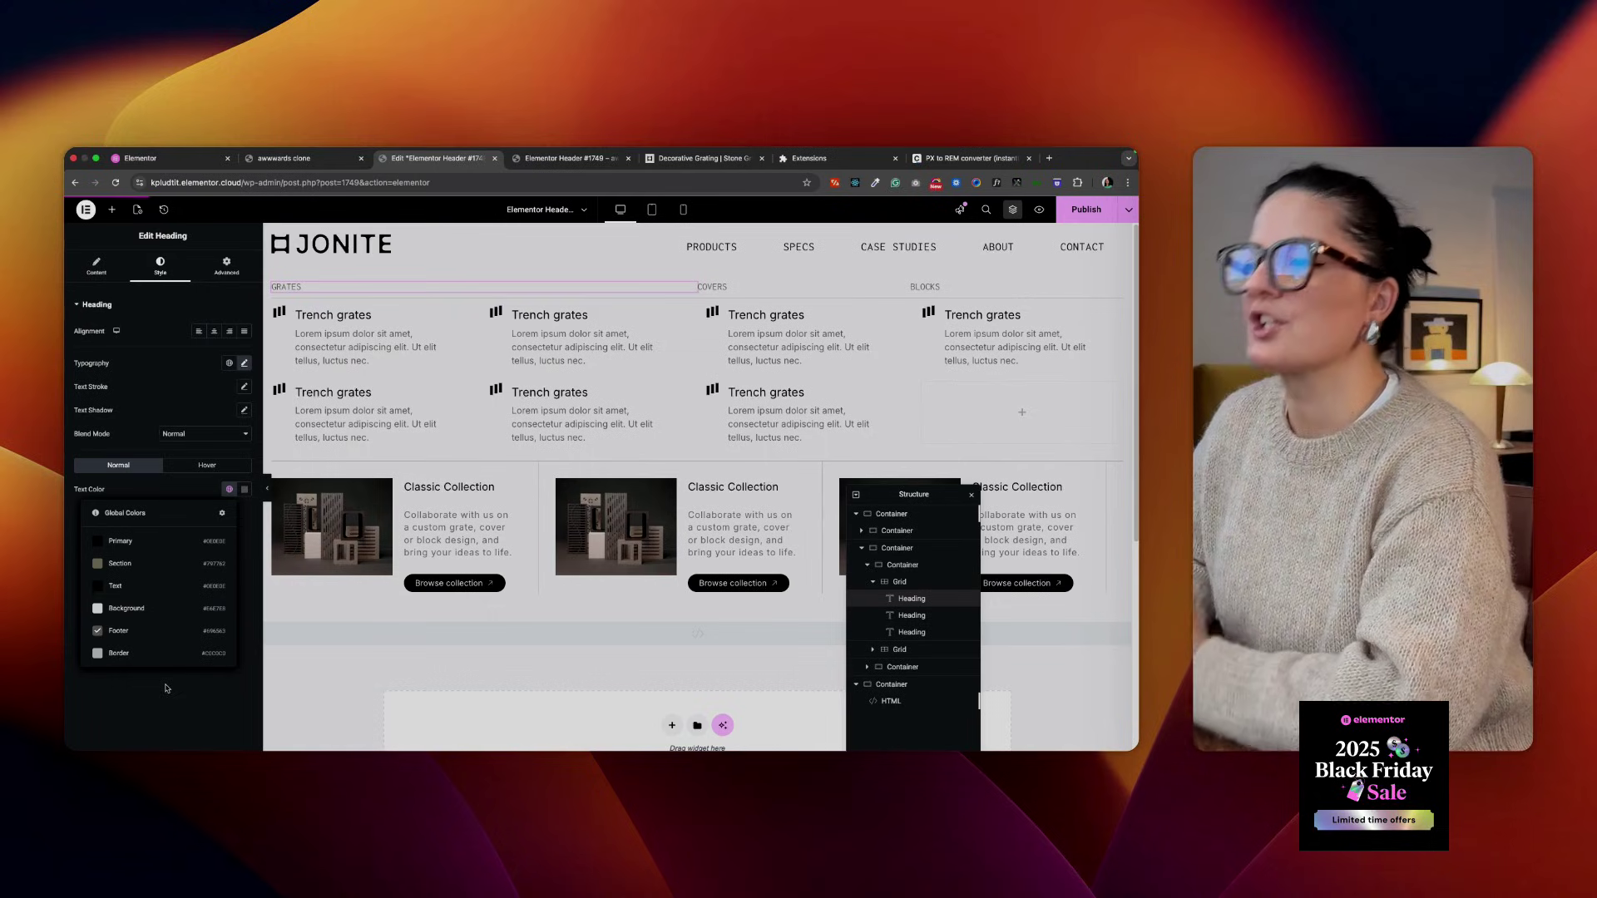
Inspect the first Trench grates icon box in the structure and reopen the headings grid's layout settings
{"action": "left_click", "coordinate": [336, 346]}
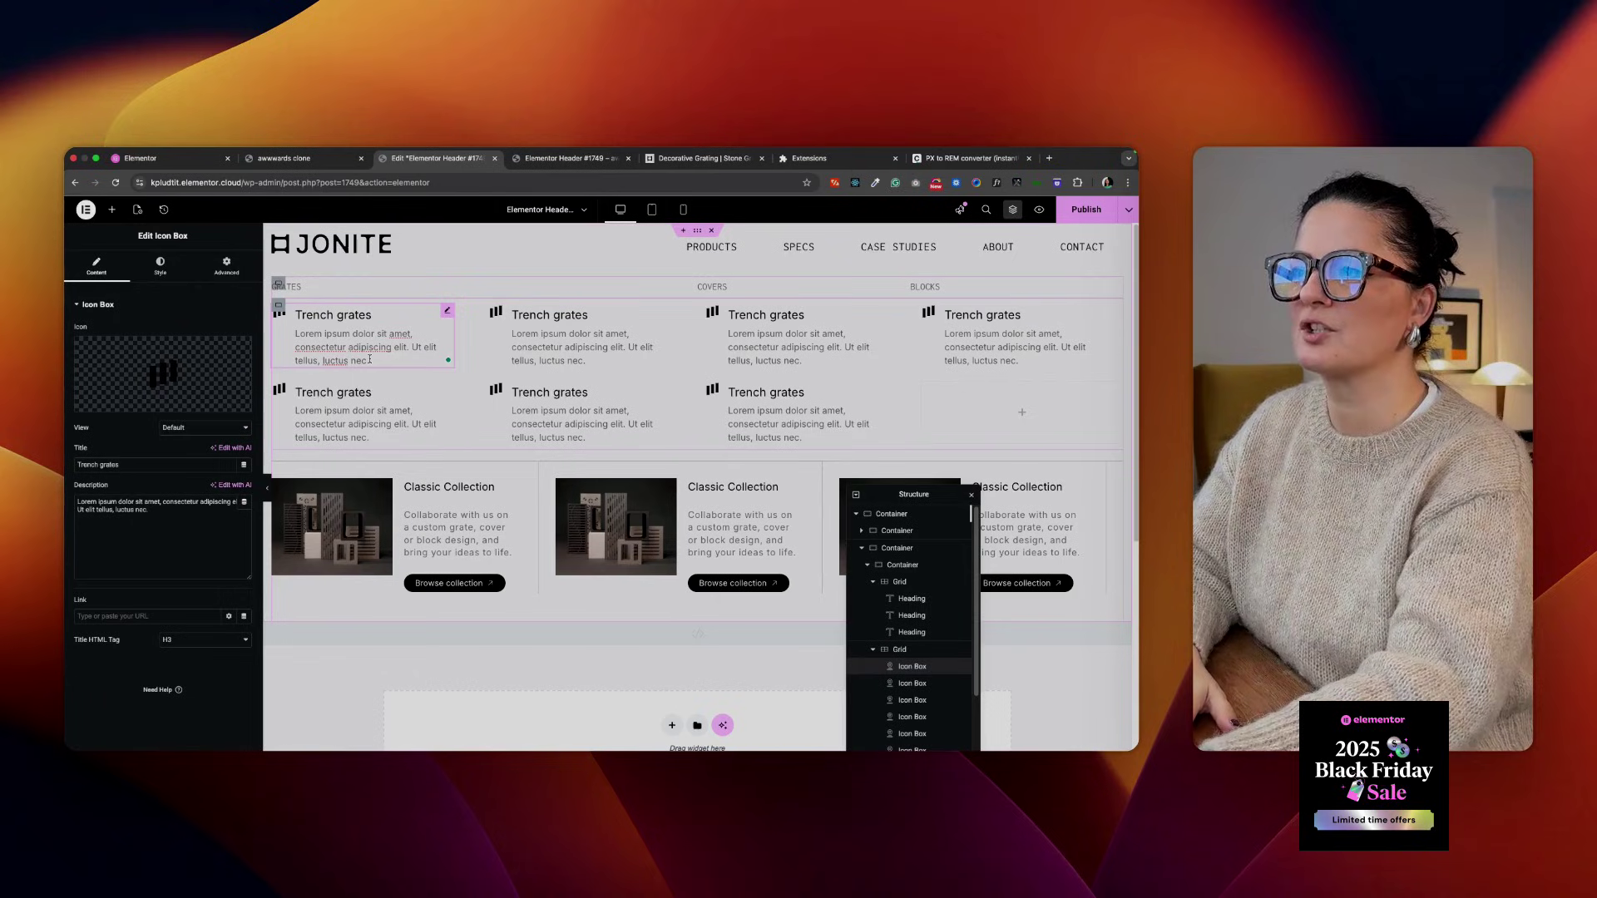
{"action": "left_click", "coordinate": [874, 582]}
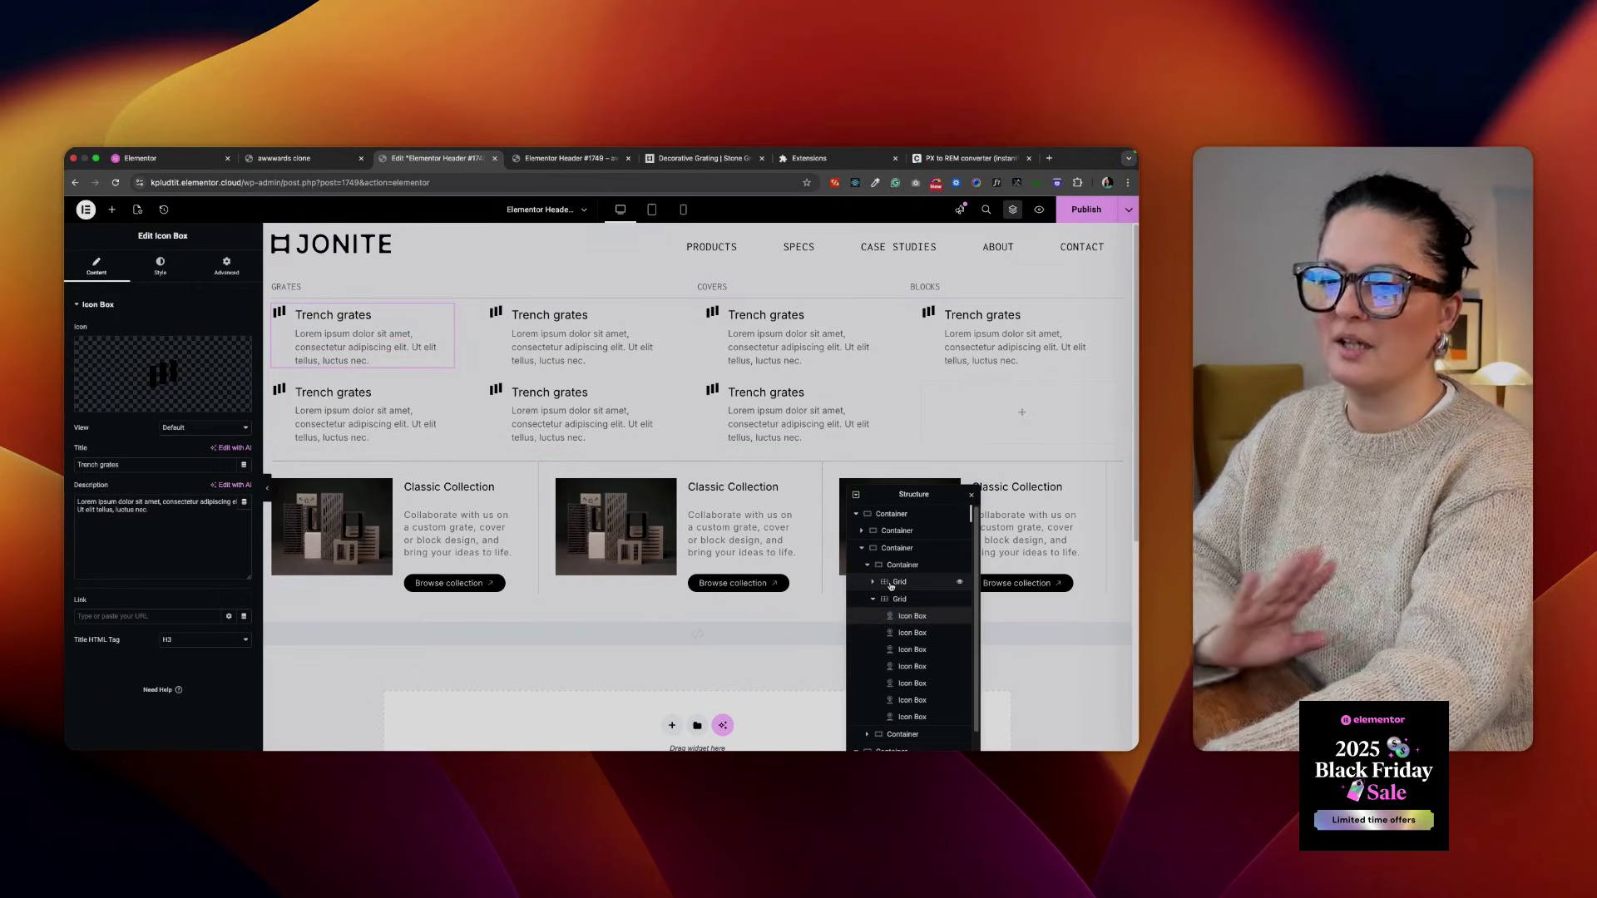
{"action": "left_click", "coordinate": [894, 582]}
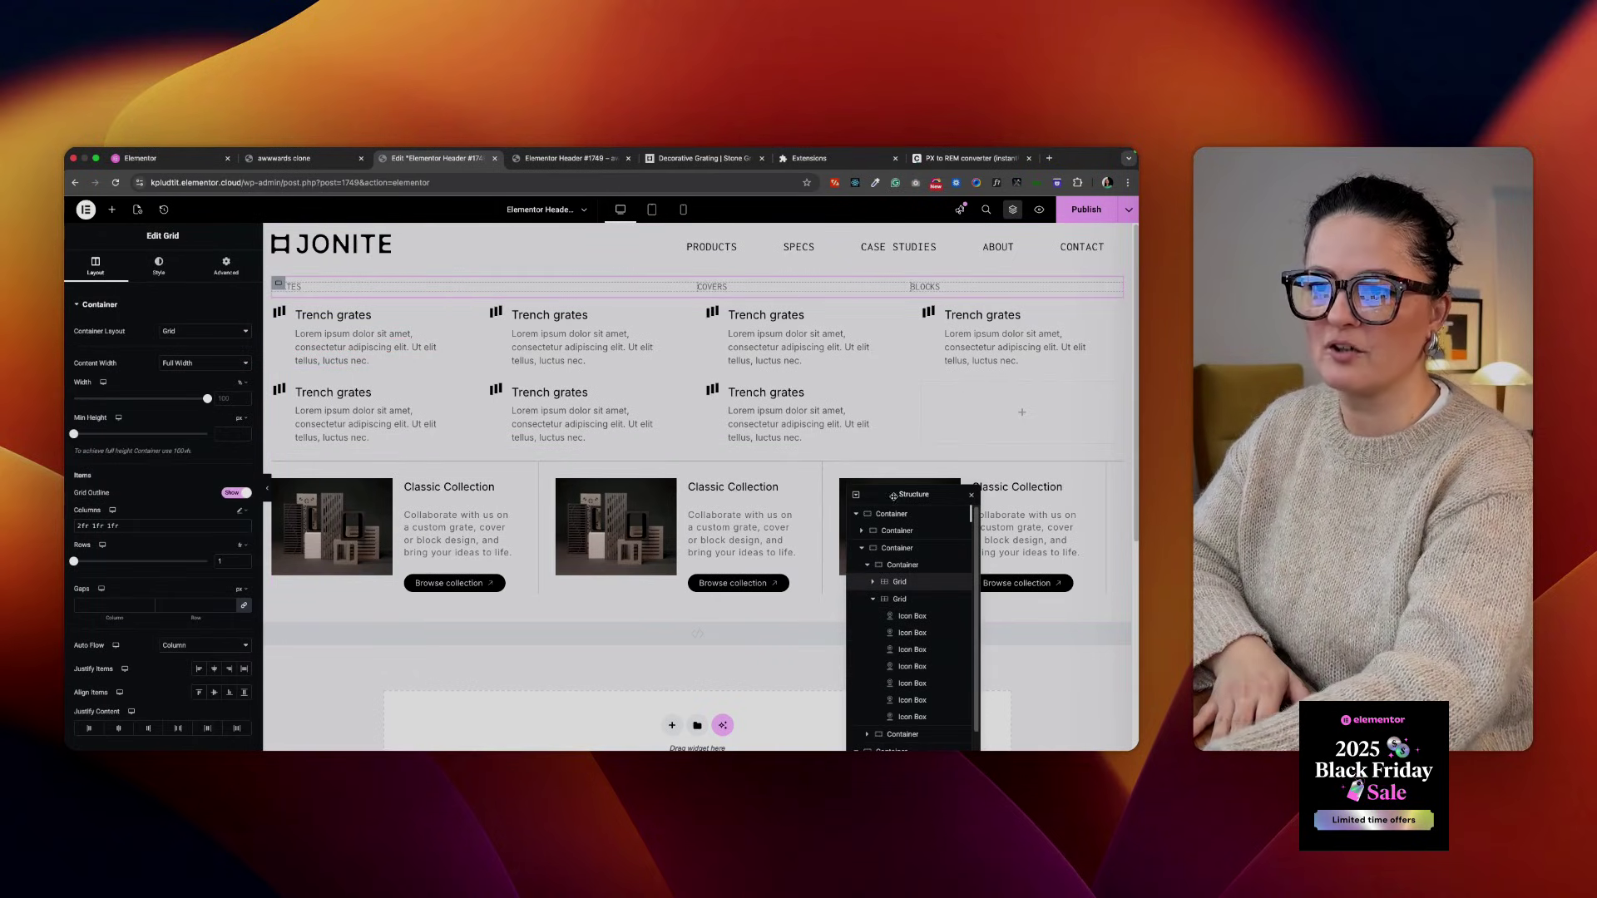
{"action": "left_click_drag", "start_coordinate": [894, 497], "coordinate": [883, 322]}
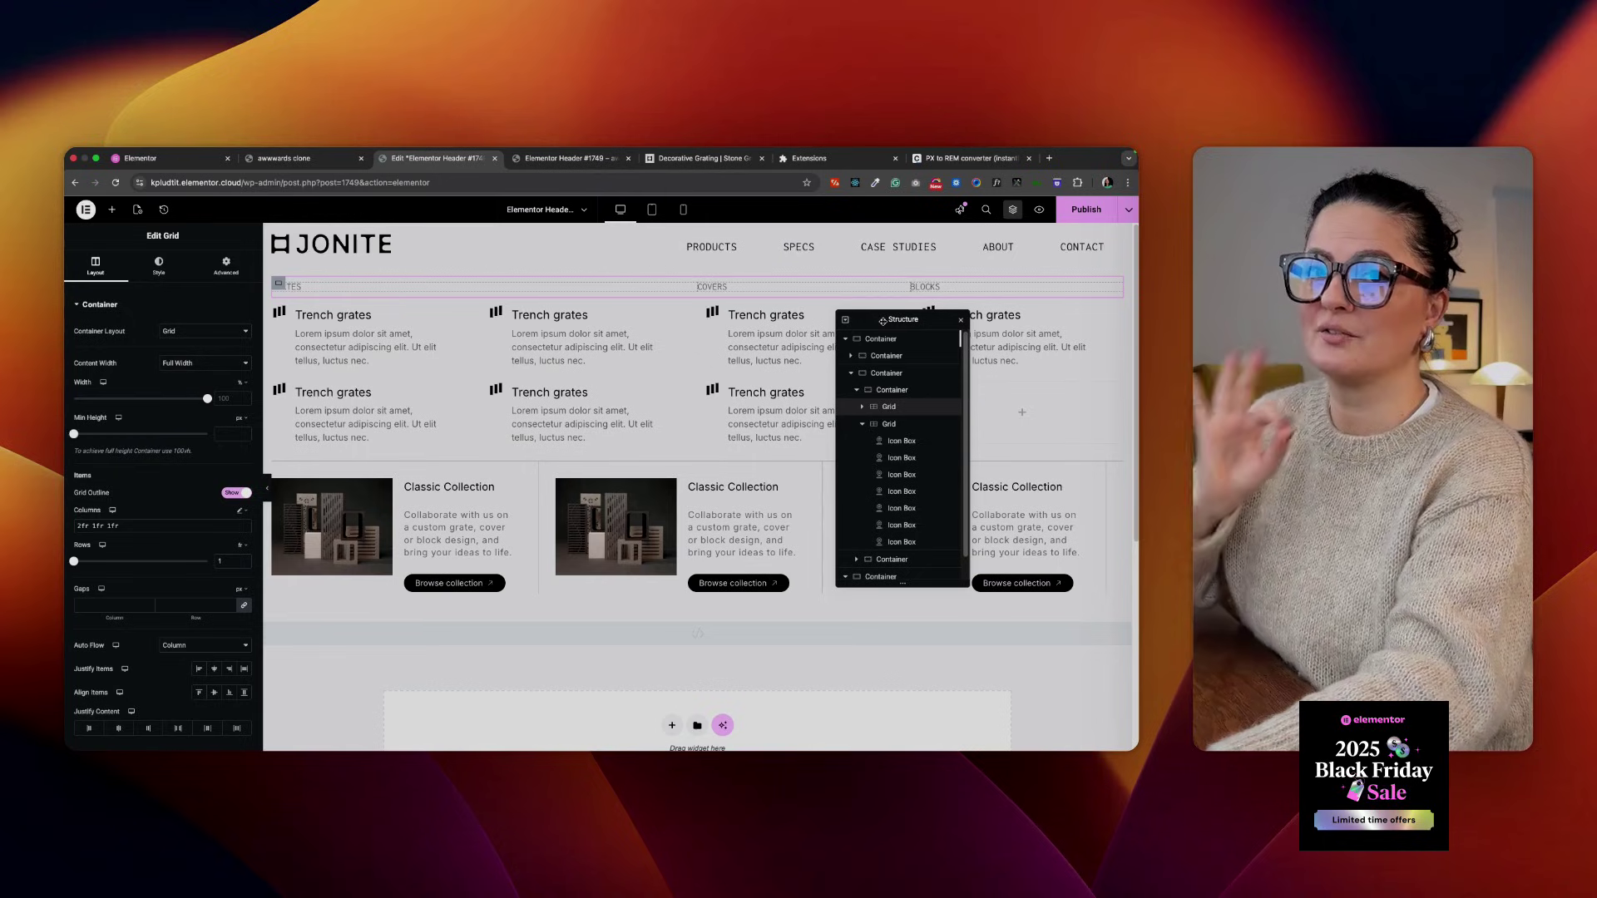
Compare the icon boxes grid with the live Jonite Products menu and open the first Trench grates icon box's content style settings
{"action": "left_click", "coordinate": [887, 426]}
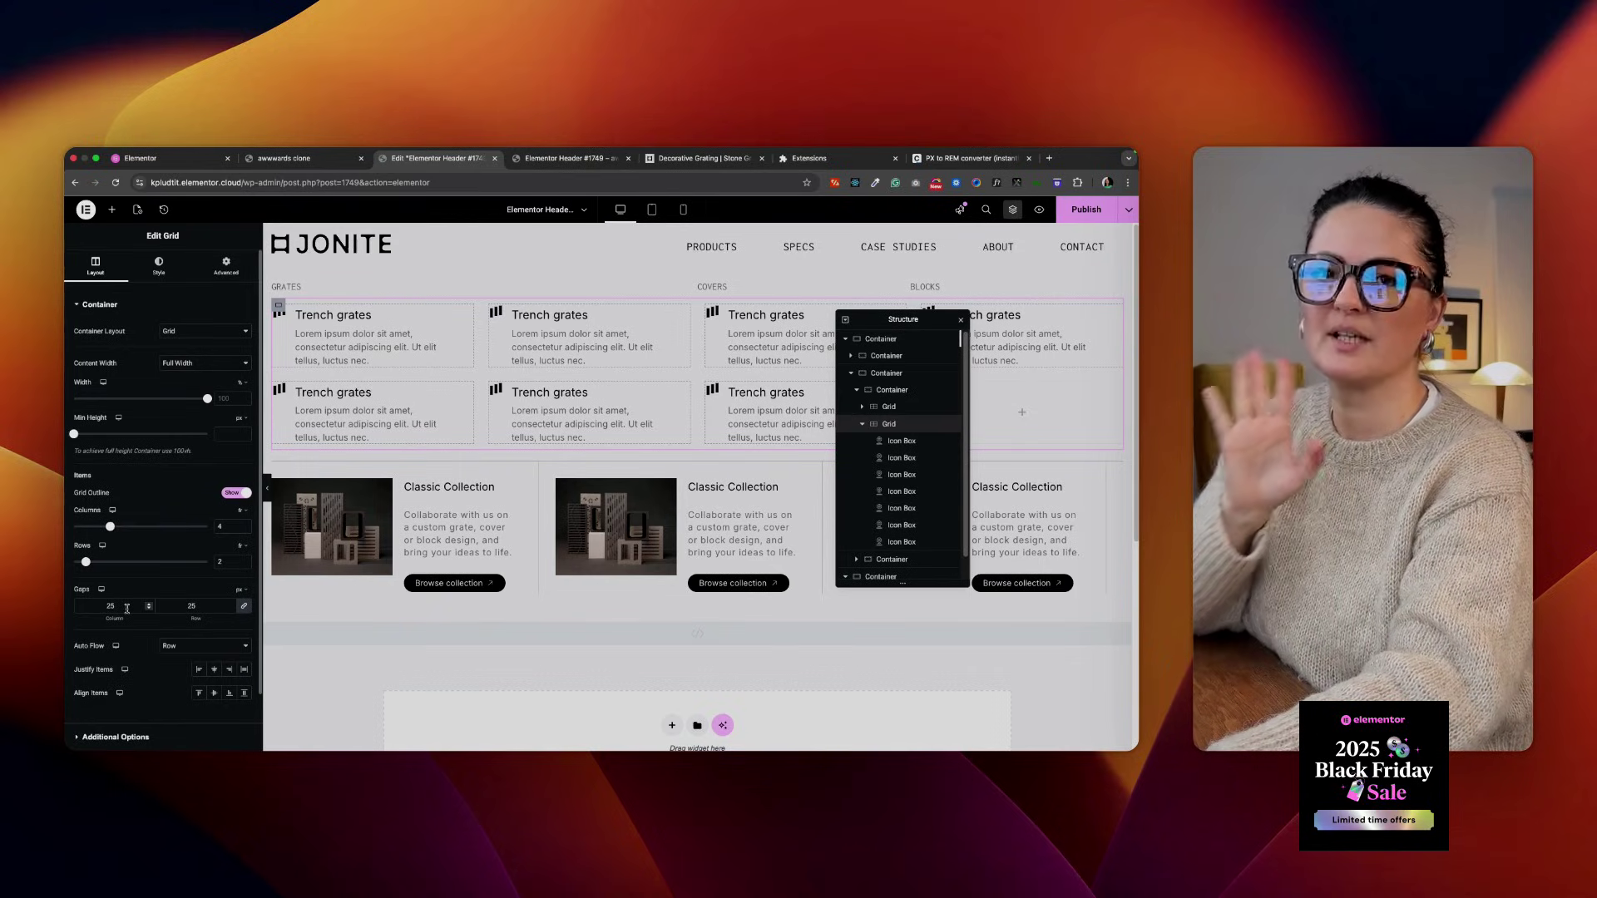
{"action": "left_click", "coordinate": [703, 158]}
{"action": "mouse_move", "coordinate": [660, 233]}
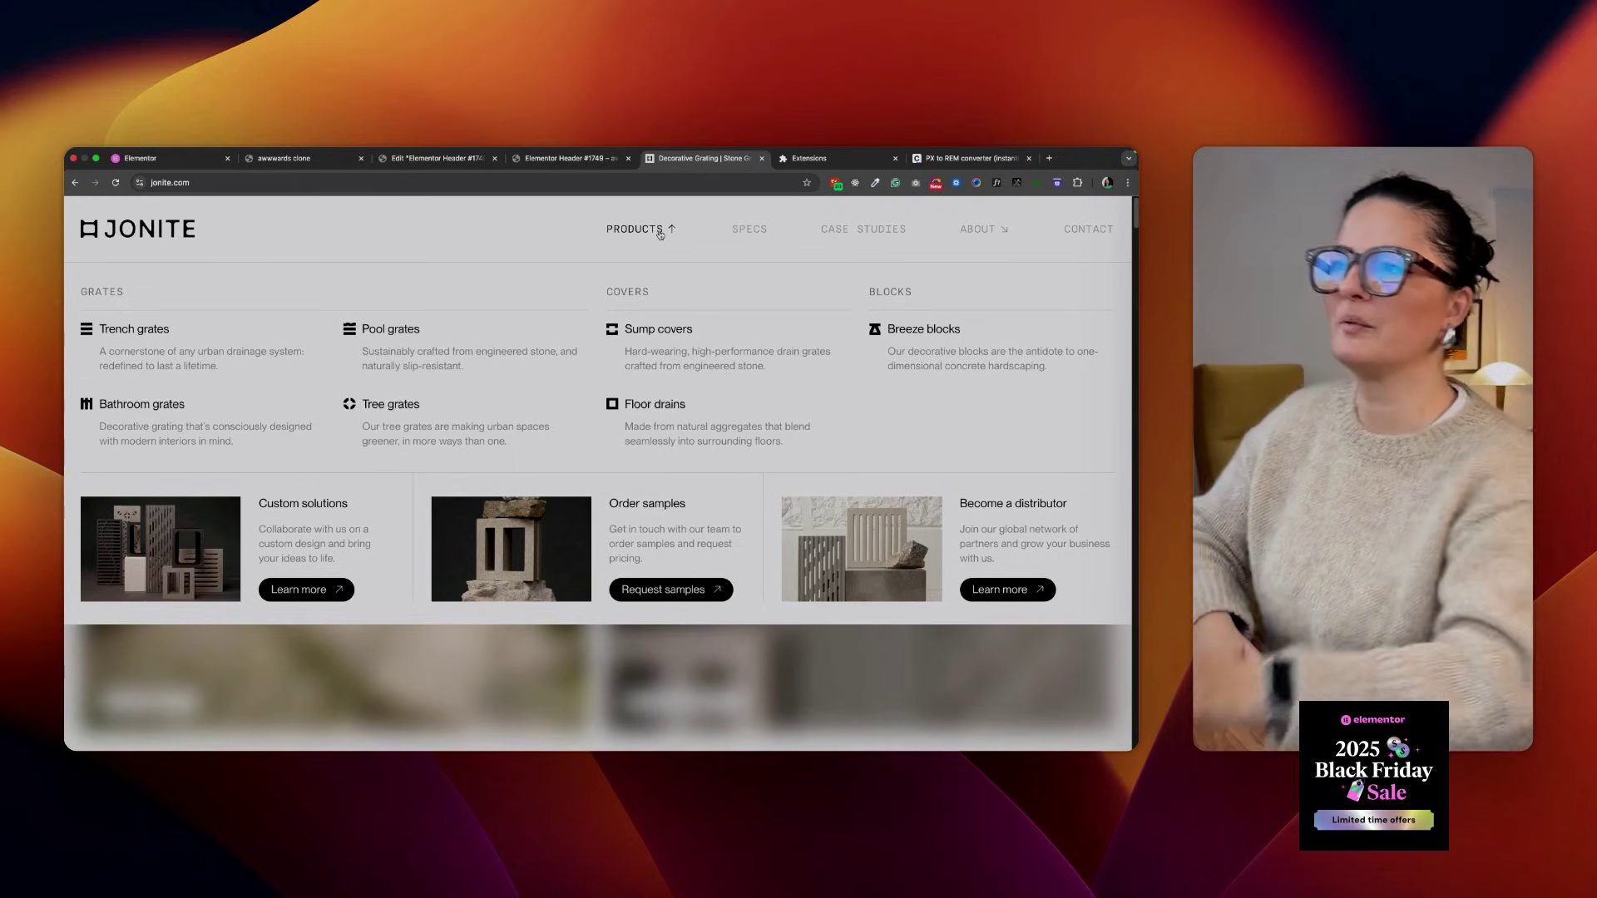
{"action": "left_click", "coordinate": [423, 173]}
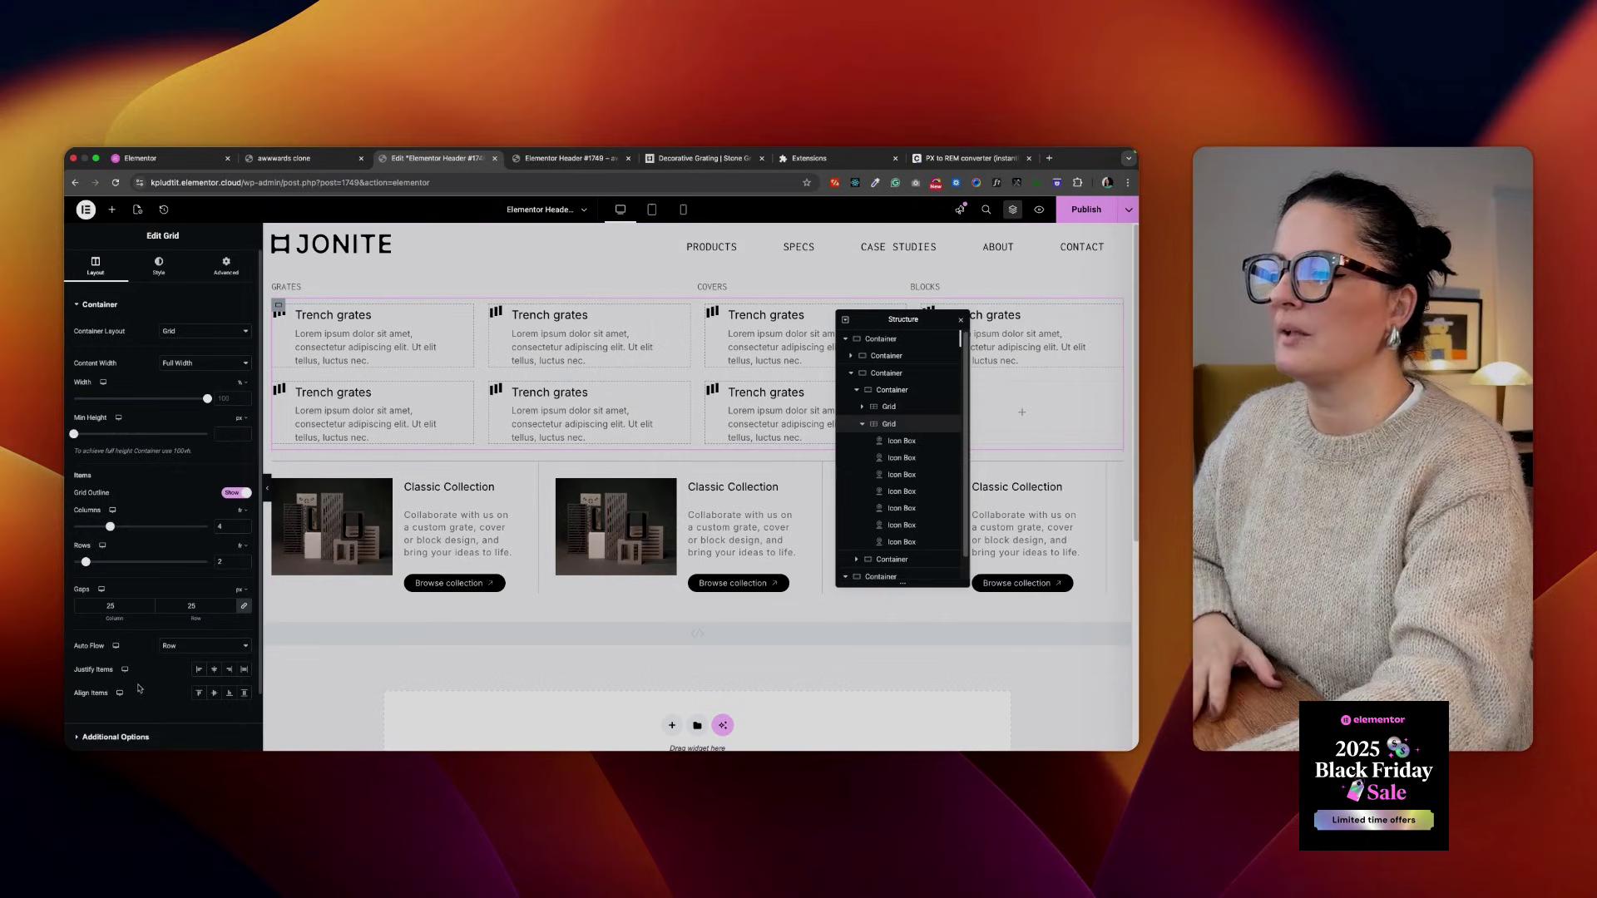
{"action": "left_click", "coordinate": [445, 312]}
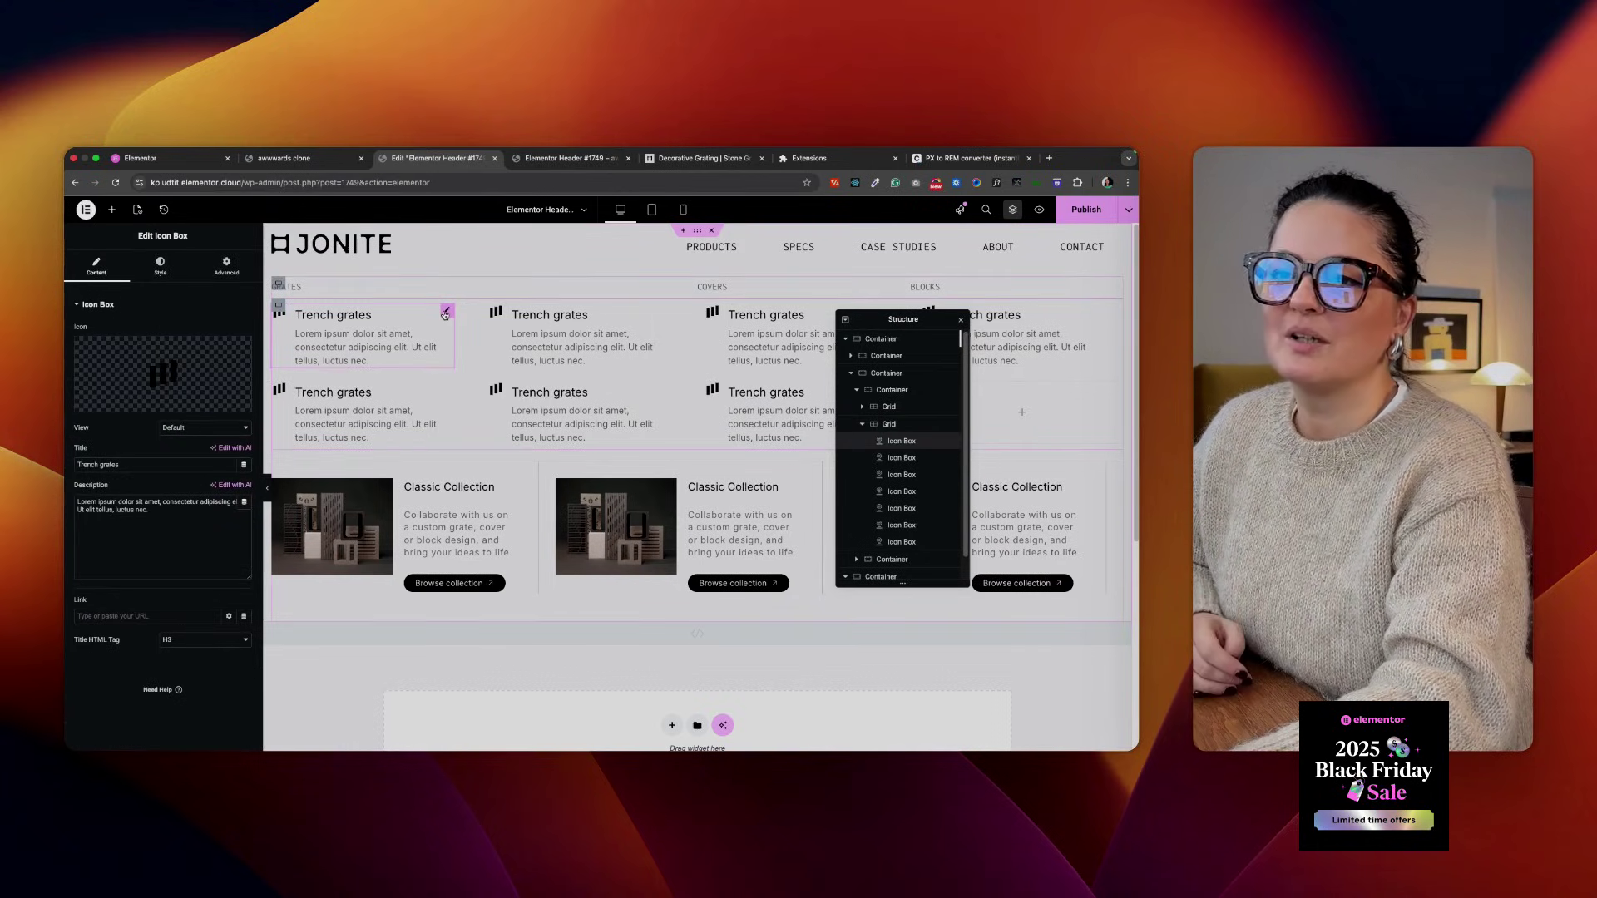
{"action": "left_click", "coordinate": [159, 265]}
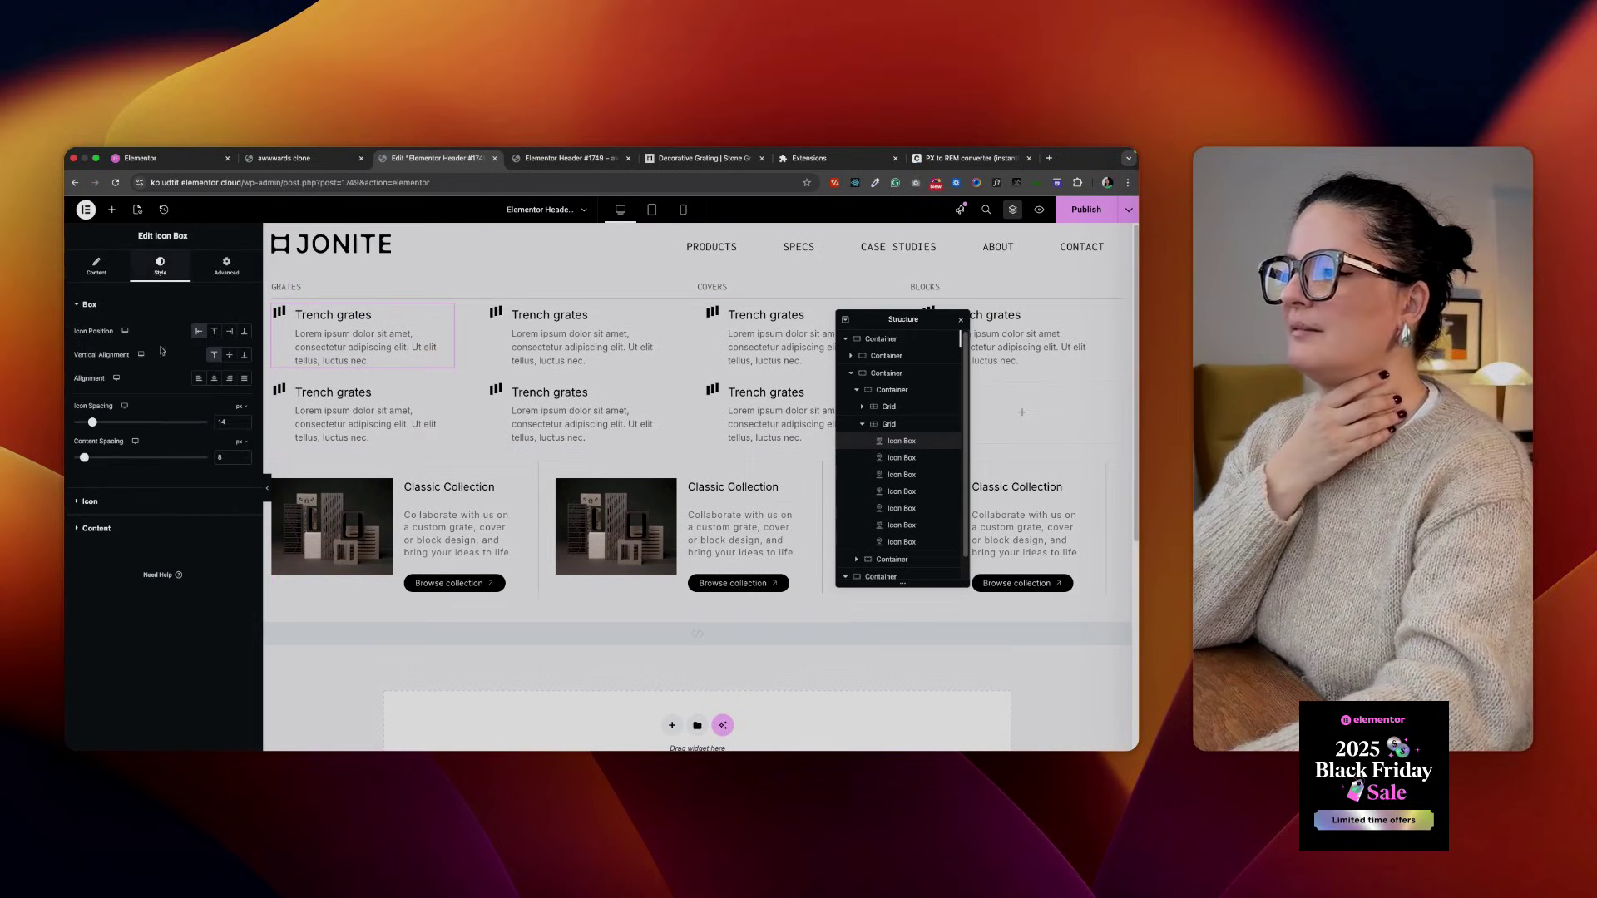
{"action": "left_click", "coordinate": [123, 527]}
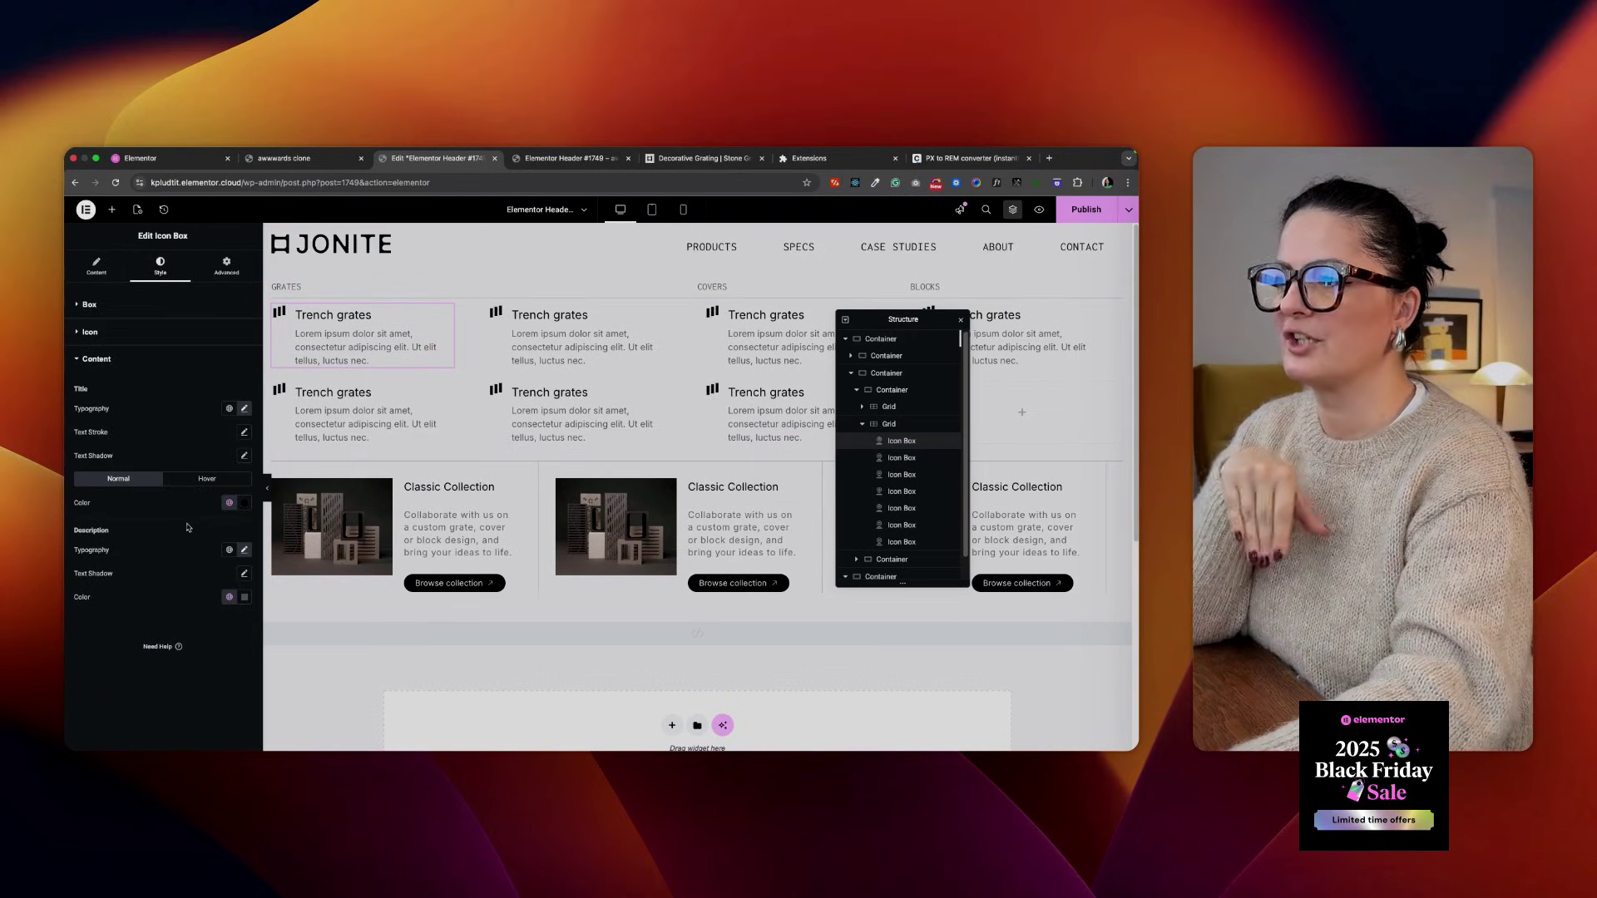
Try a lighter gray for the first Trench grates icon box's description color and compare it with the Jonite site
{"action": "left_click", "coordinate": [243, 598]}
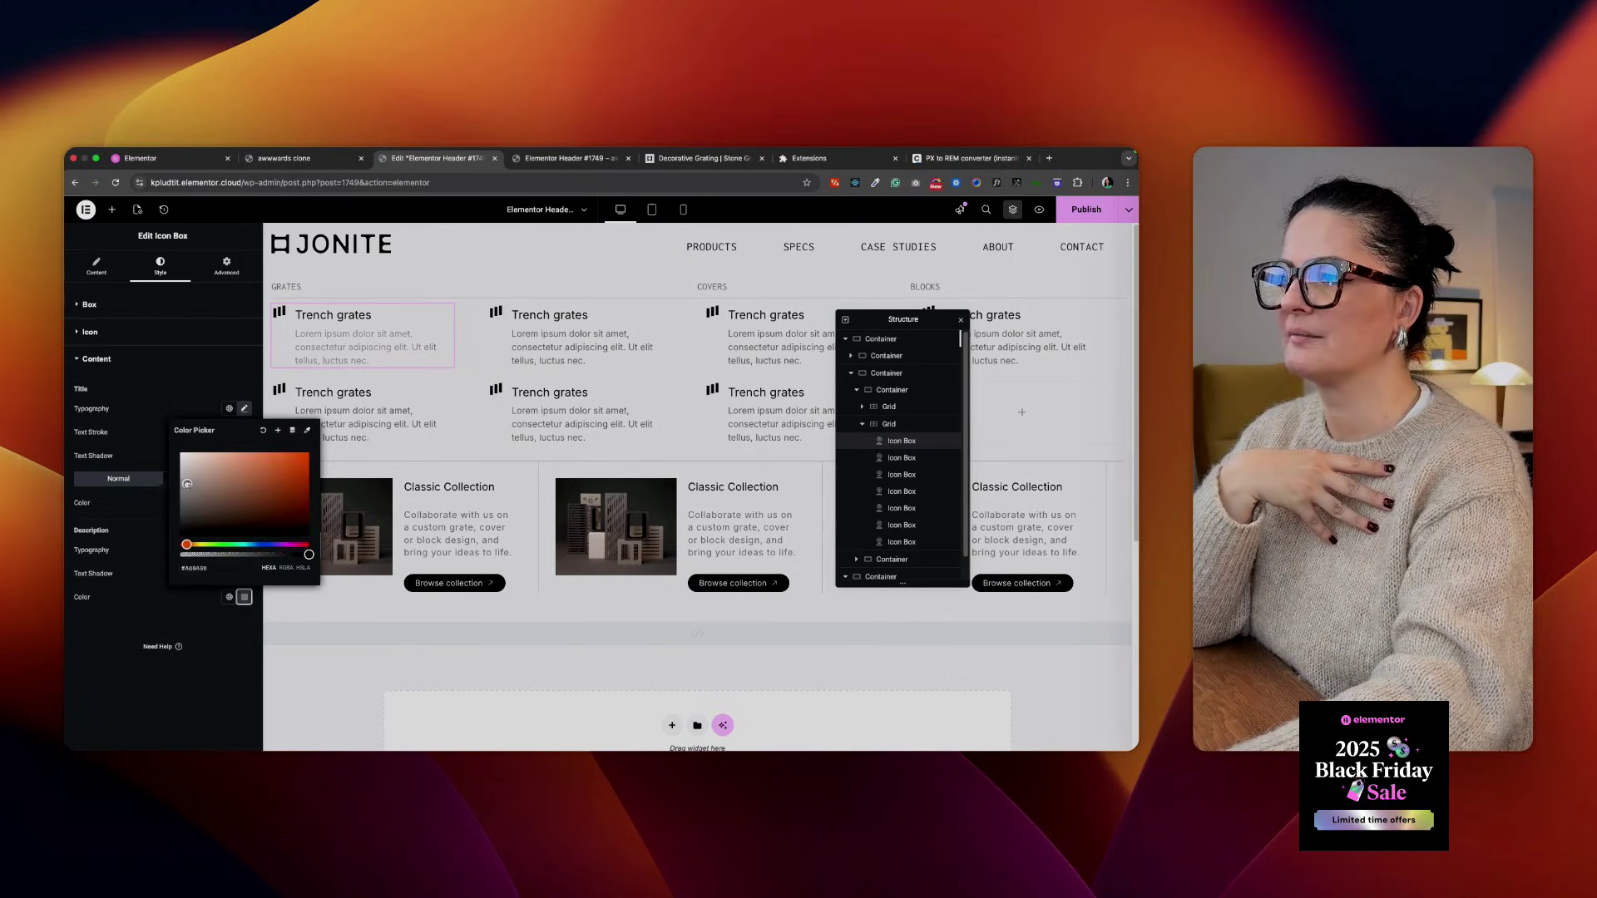
{"action": "left_click", "coordinate": [687, 163]}
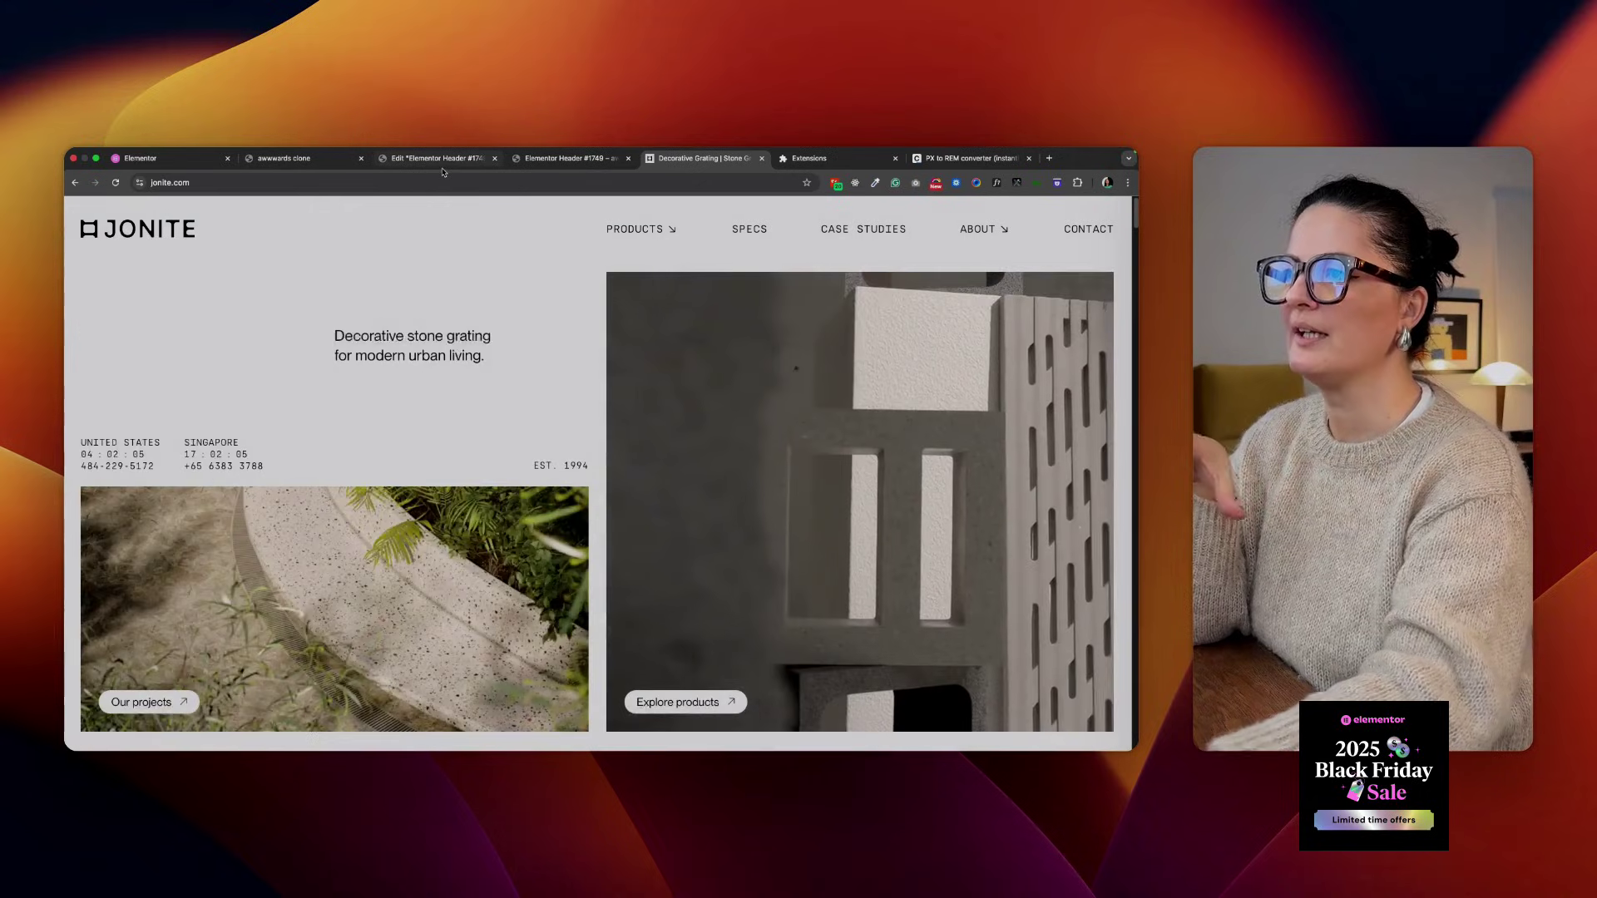
{"action": "left_click", "coordinate": [439, 160]}
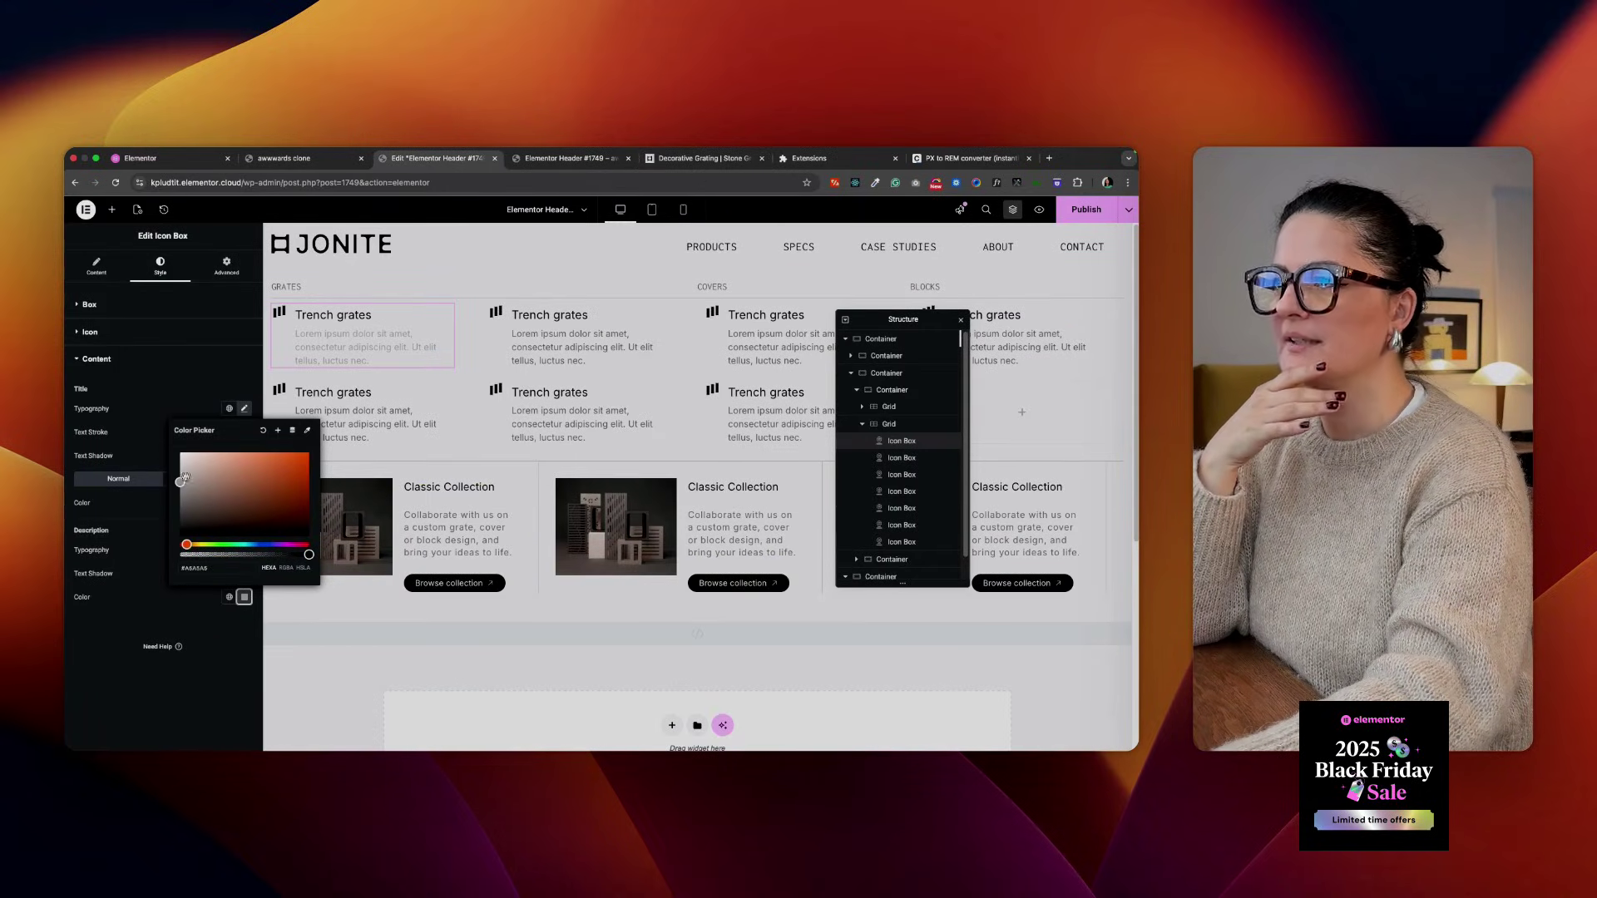
Inspect the Pool grates description in Jonite's Products menu with WhatFont and copy its RGB color value
{"action": "left_click", "coordinate": [704, 158]}
{"action": "left_click", "coordinate": [996, 183]}
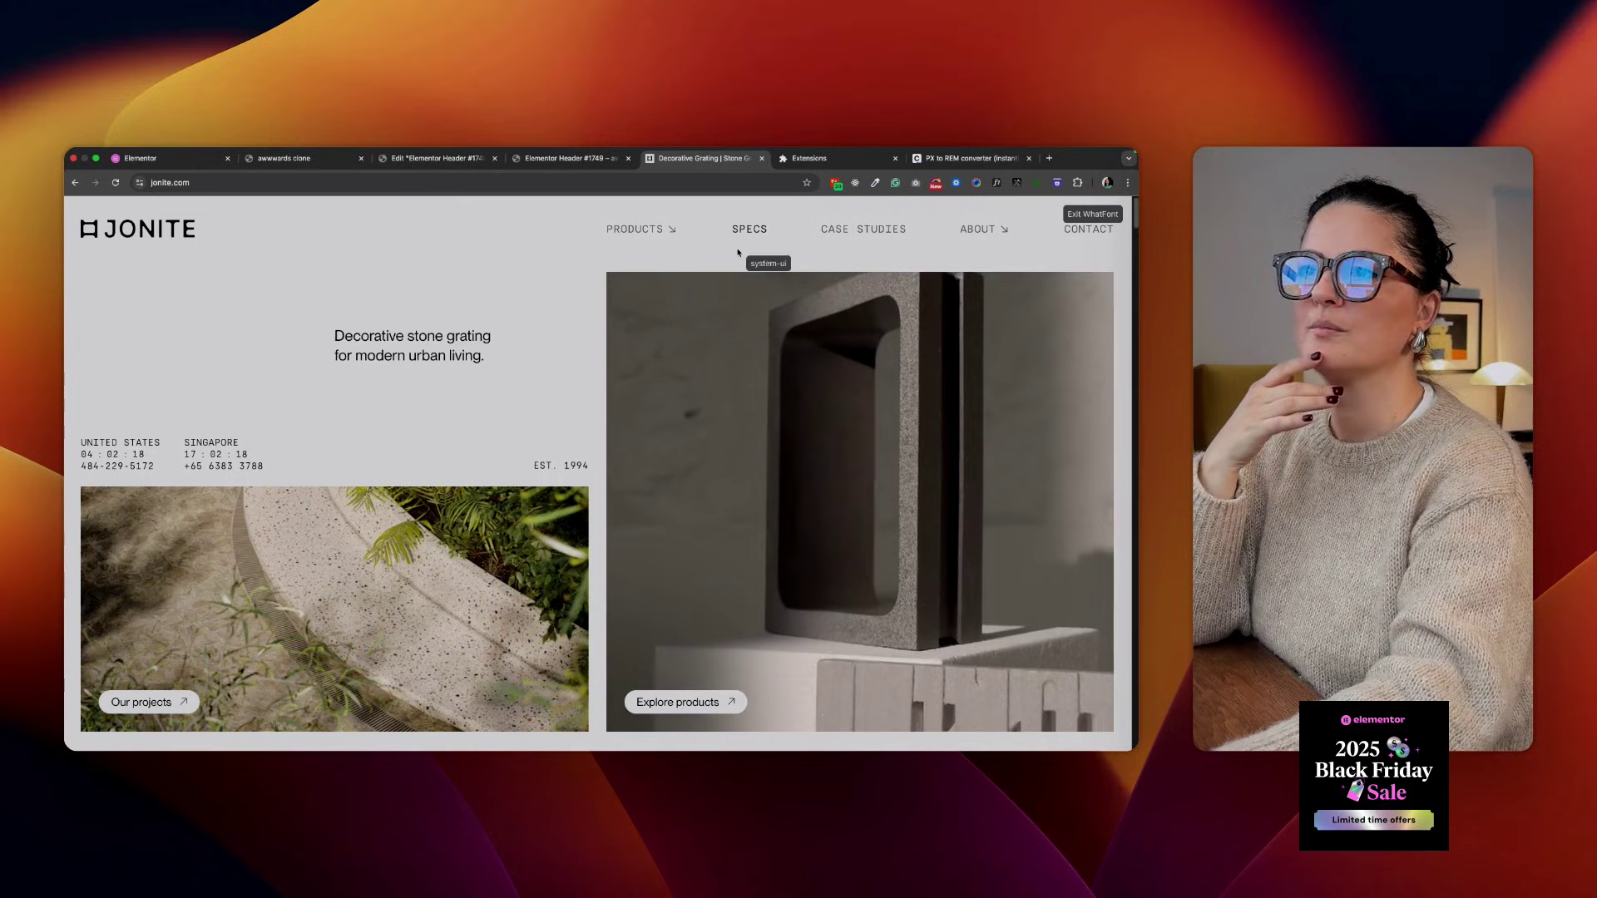
{"action": "mouse_move", "coordinate": [666, 230]}
{"action": "left_click", "coordinate": [443, 367]}
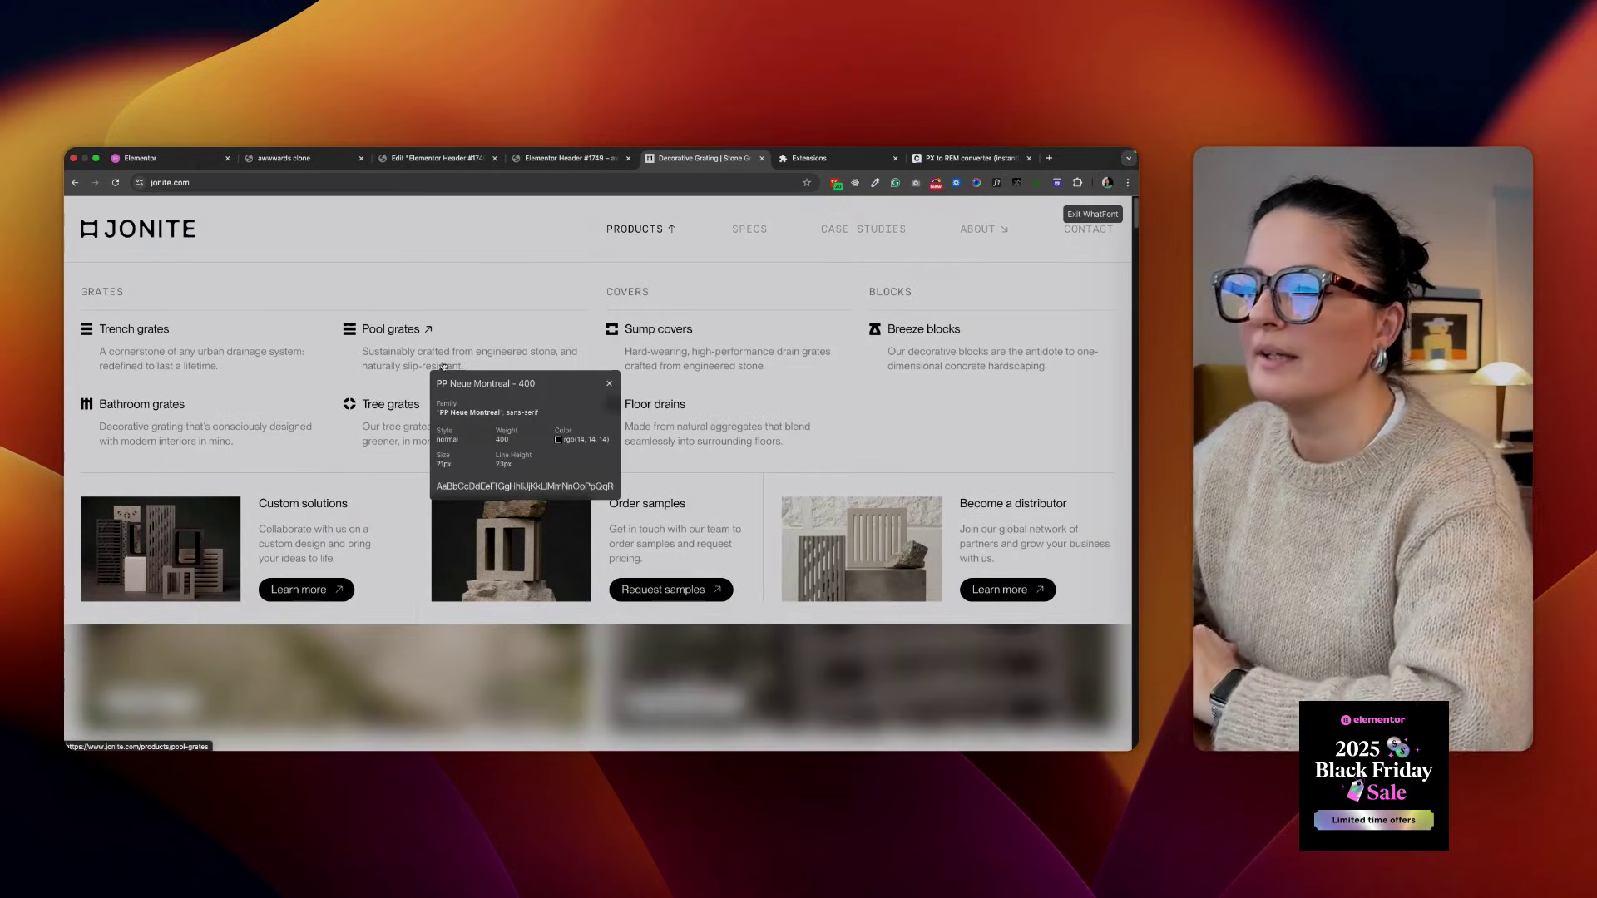
{"action": "mouse_move", "coordinate": [565, 439]}
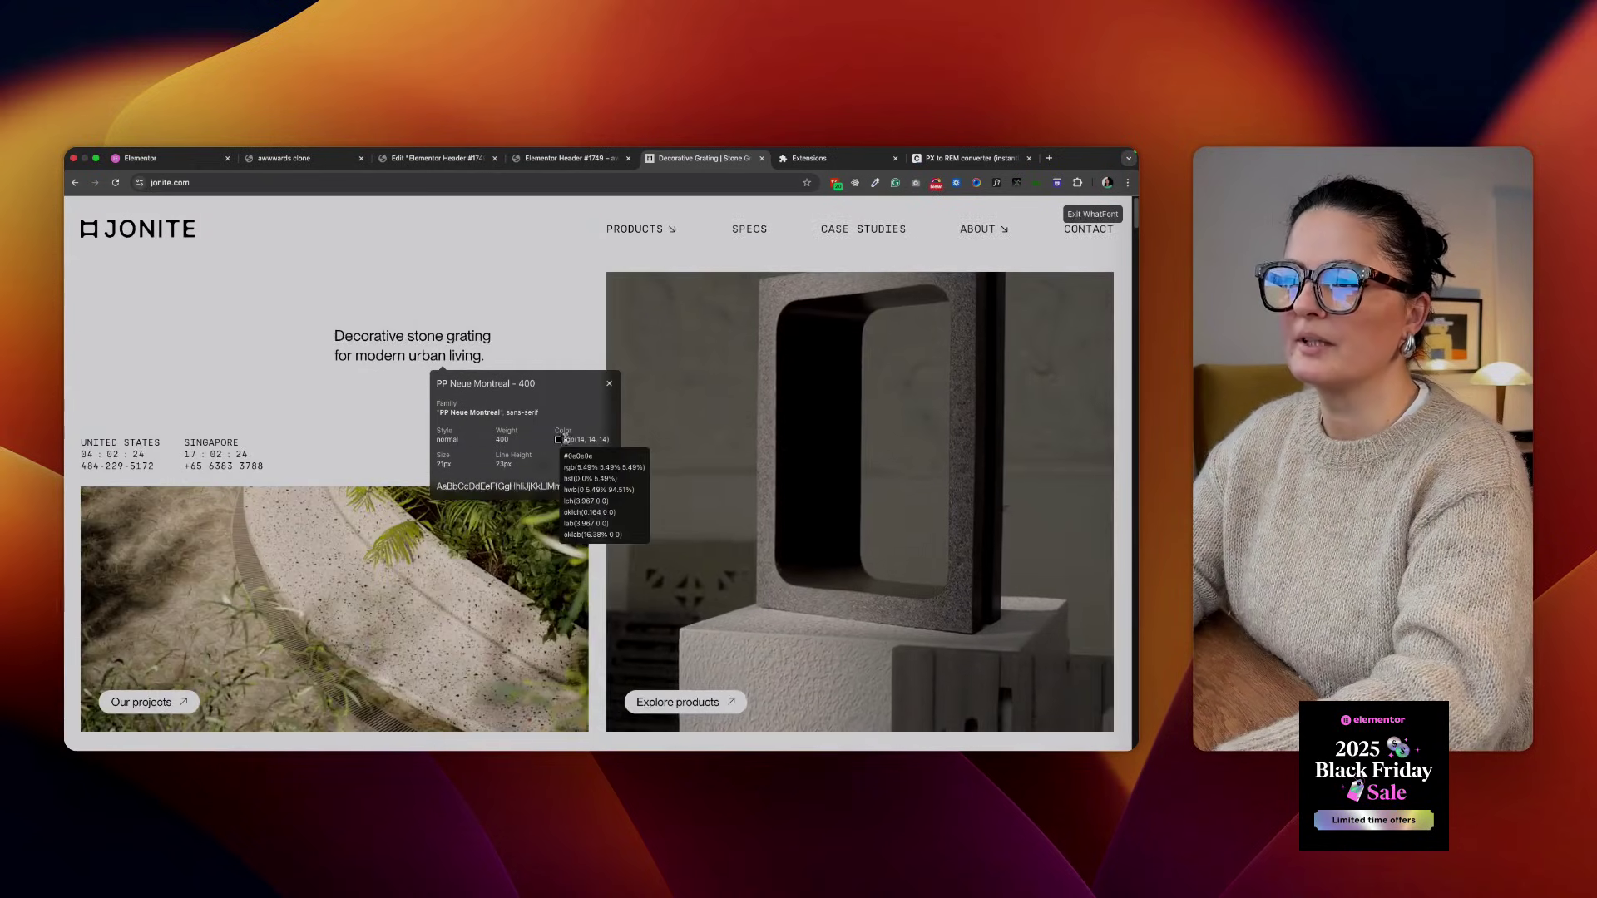
{"action": "left_click_drag", "start_coordinate": [564, 439], "coordinate": [610, 439]}
Set the first Trench grates icon box's description color to rgb(14, 14, 14) with an opacity of 0.42
{"action": "left_click", "coordinate": [434, 159]}
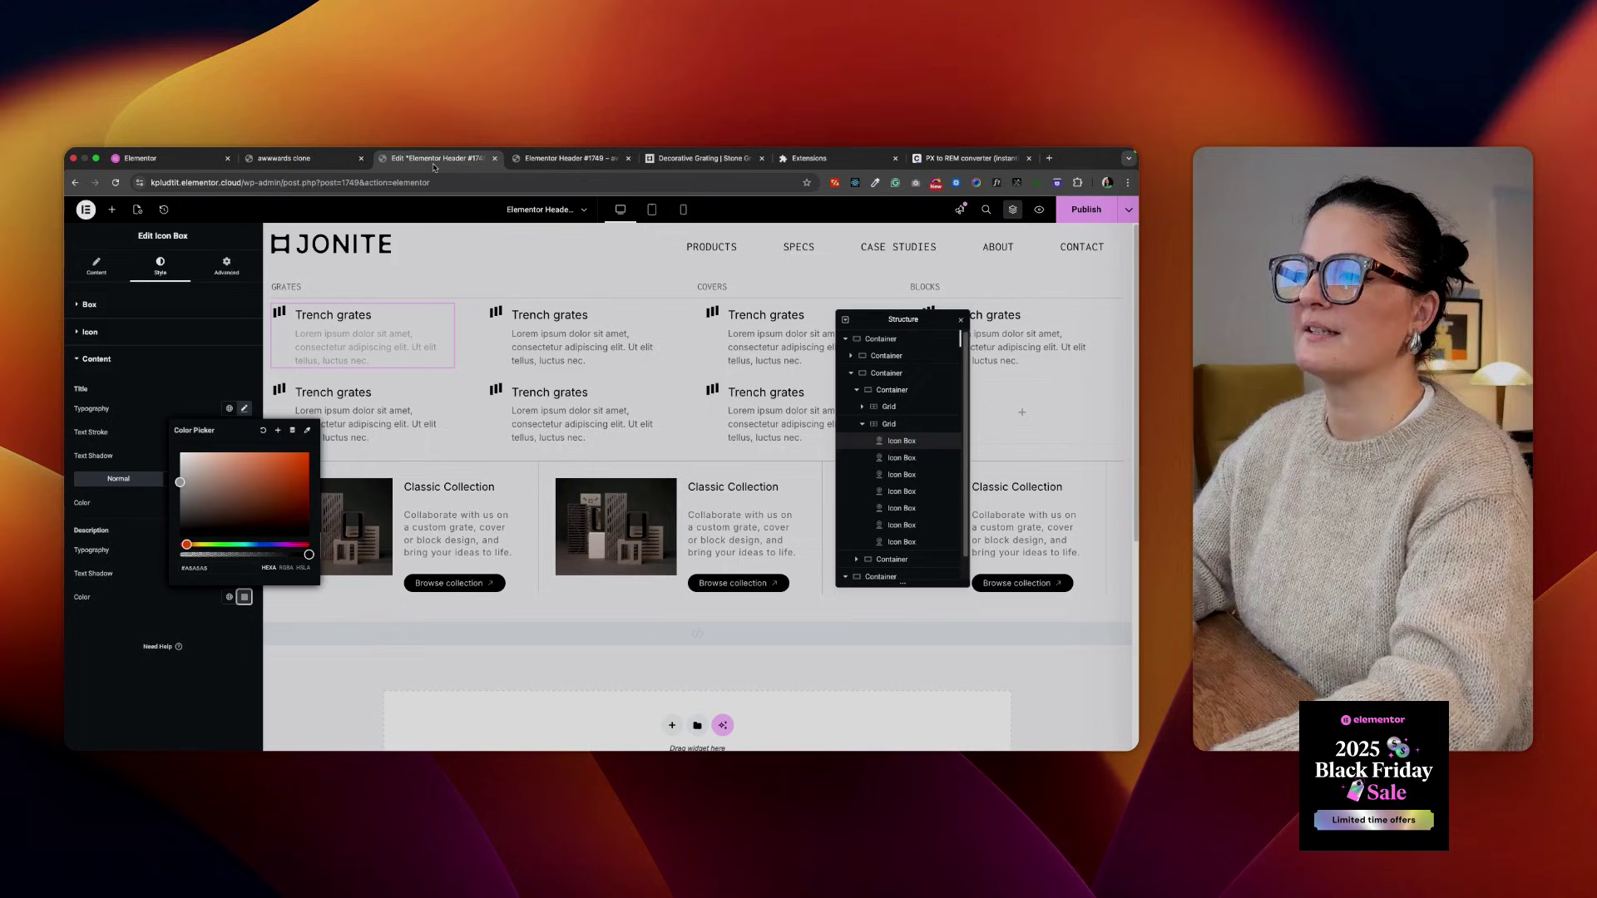
{"action": "left_click", "coordinate": [288, 568]}
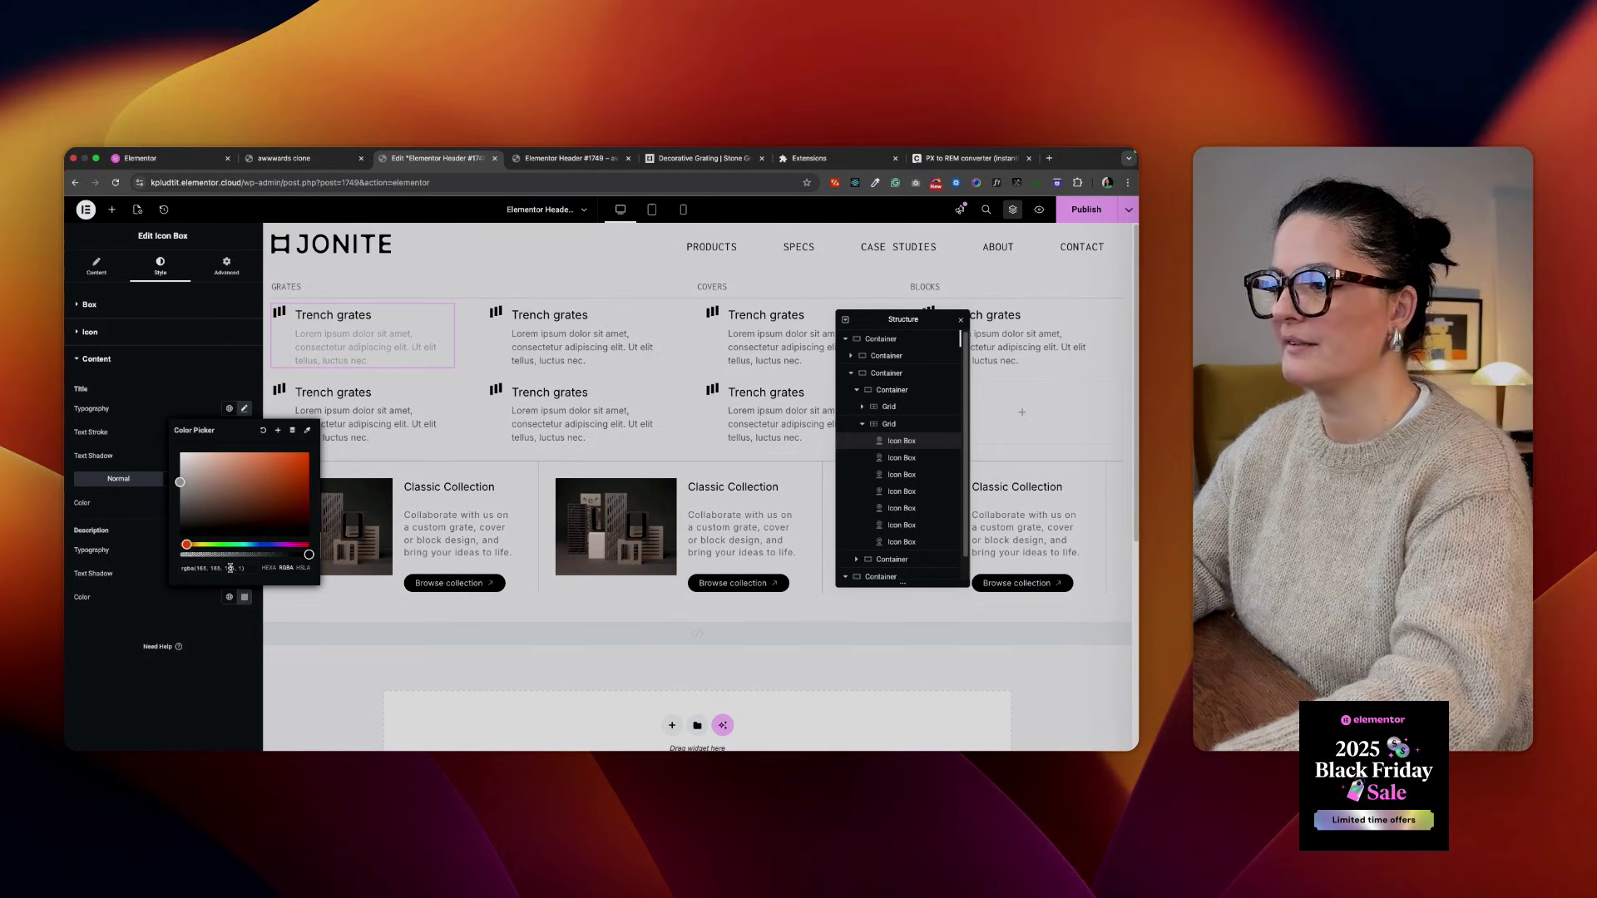
{"action": "triple_click", "coordinate": [230, 568]}
{"action": "key", "text": "super+v"}
{"action": "left_click", "coordinate": [244, 597]}
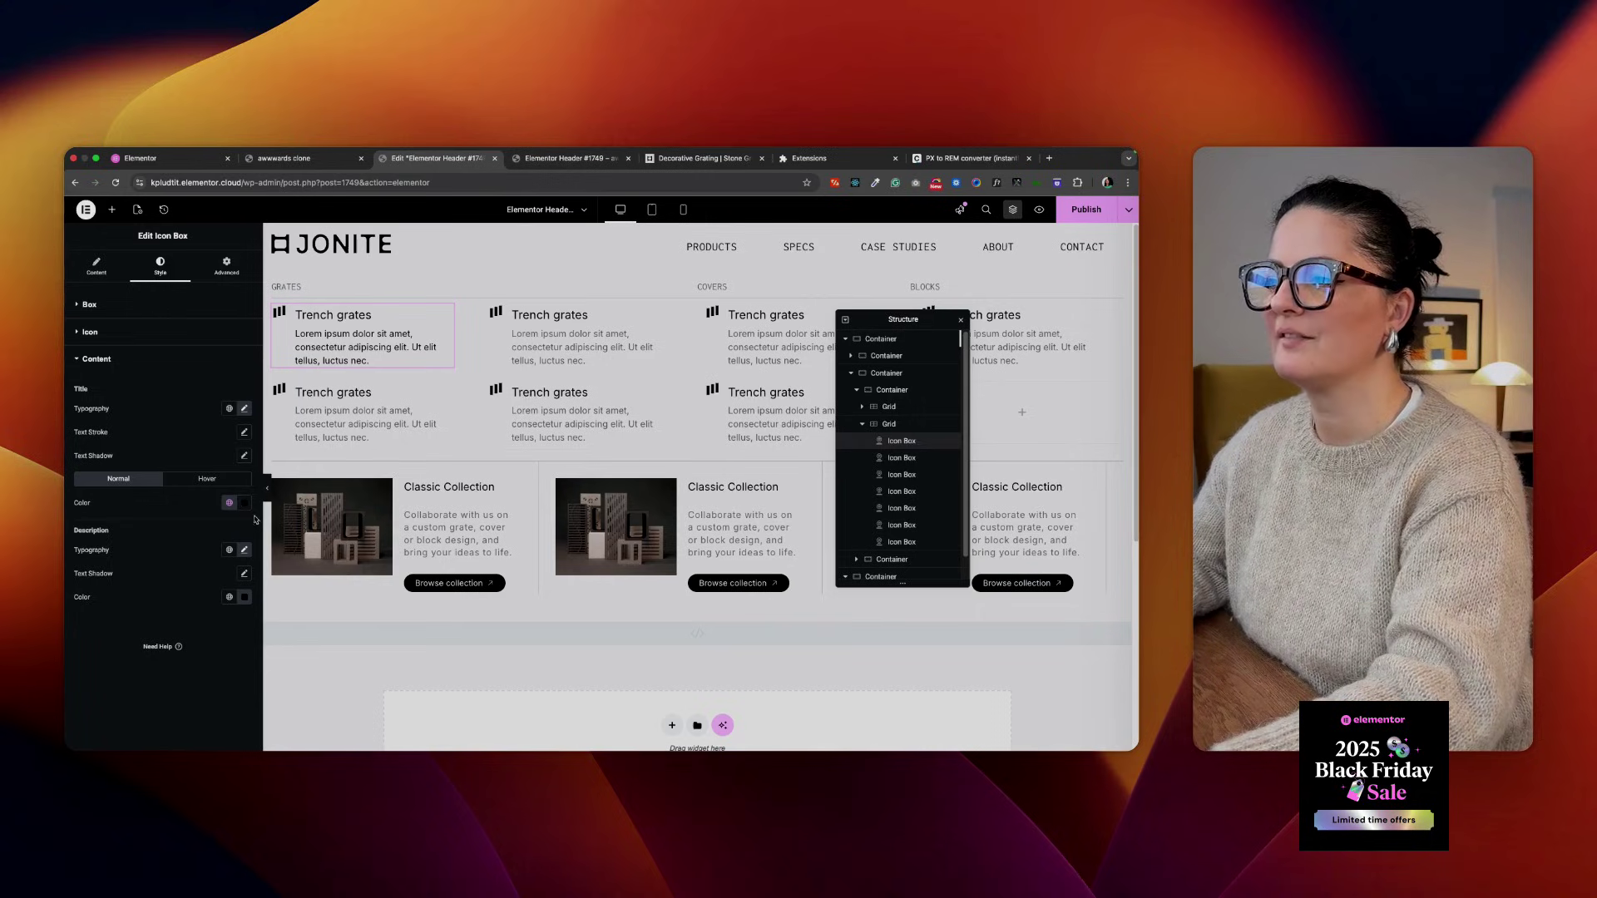
{"action": "left_click", "coordinate": [247, 598]}
{"action": "left_click", "coordinate": [242, 555]}
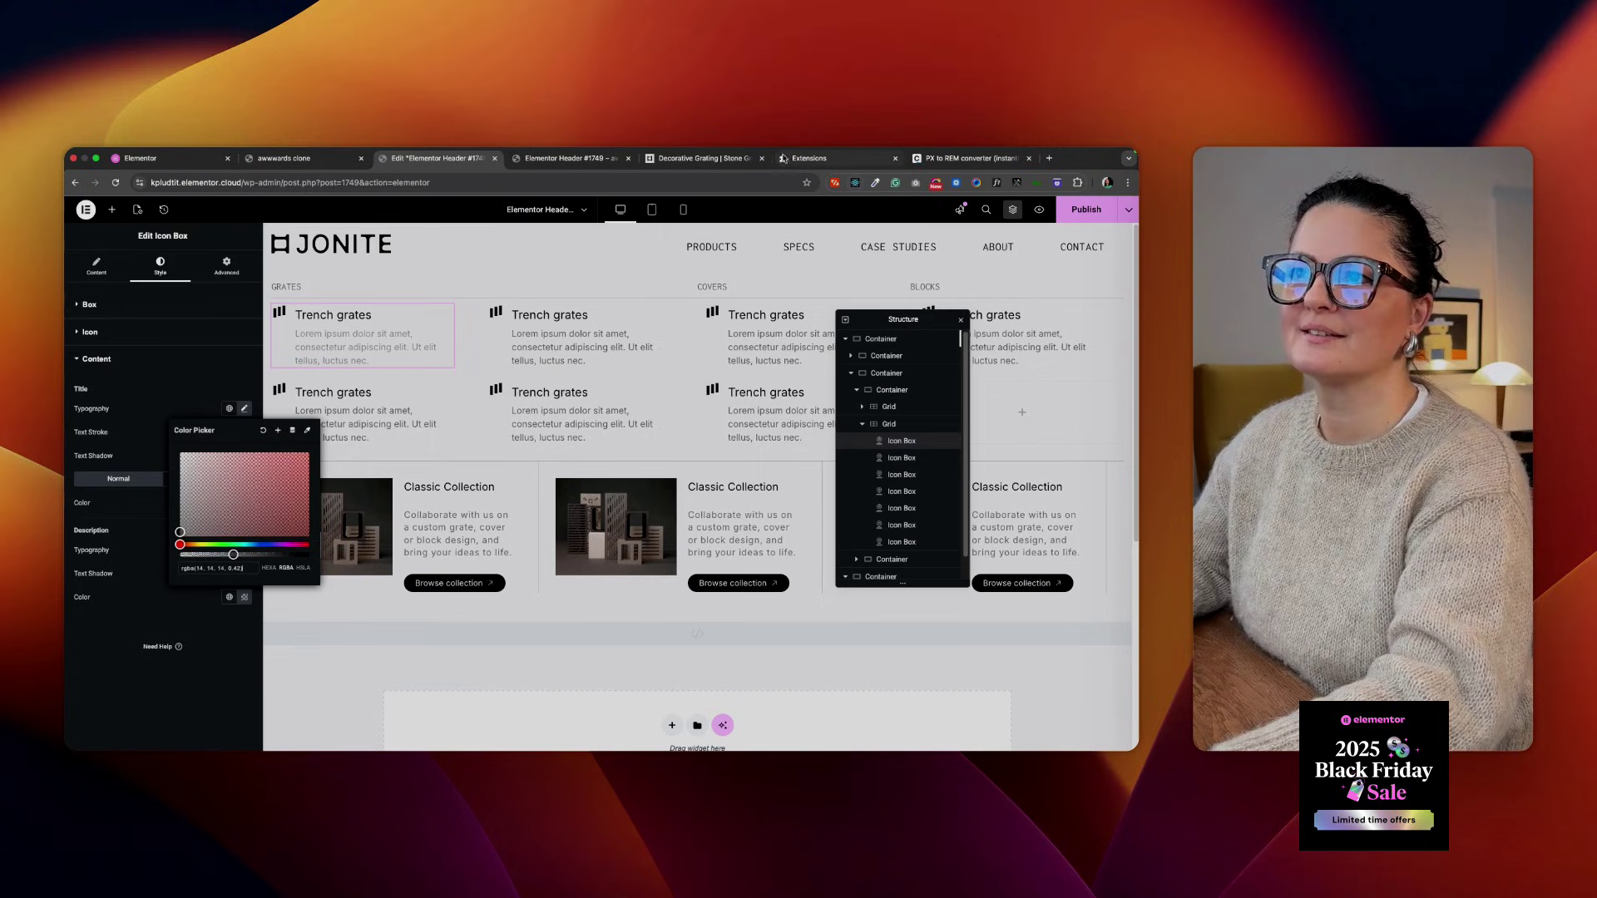
Inspect the Pool grates and Trench grates descriptions in Jonite's Products menu with WhatFont and compare them with the Elementor design
{"action": "left_click", "coordinate": [705, 158]}
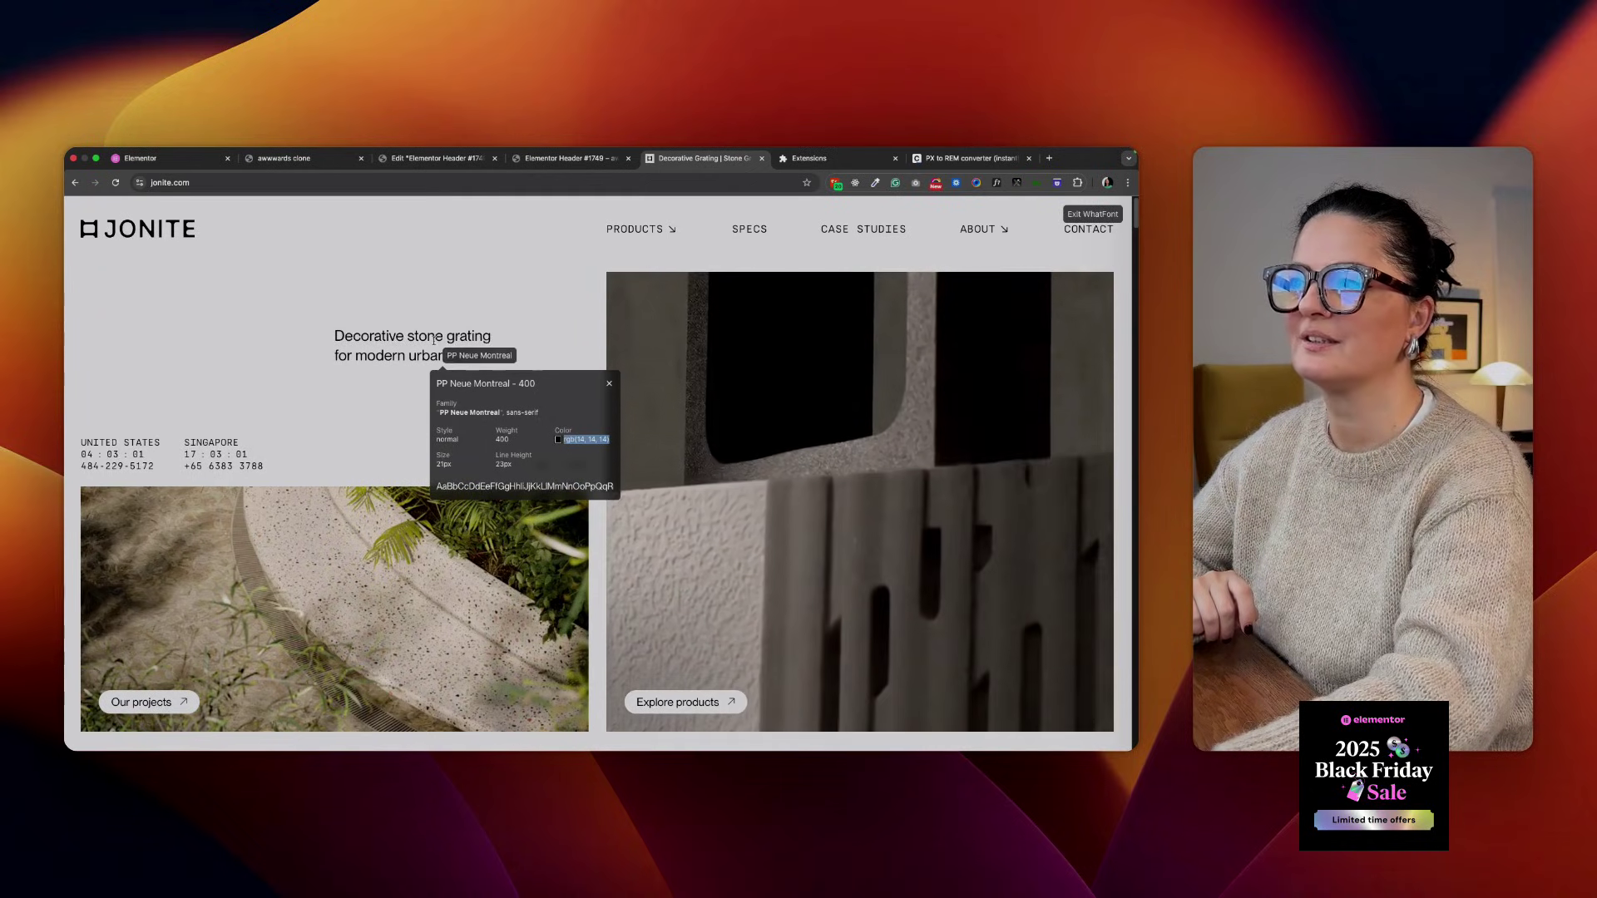
{"action": "left_click", "coordinate": [609, 384]}
{"action": "left_click", "coordinate": [637, 231]}
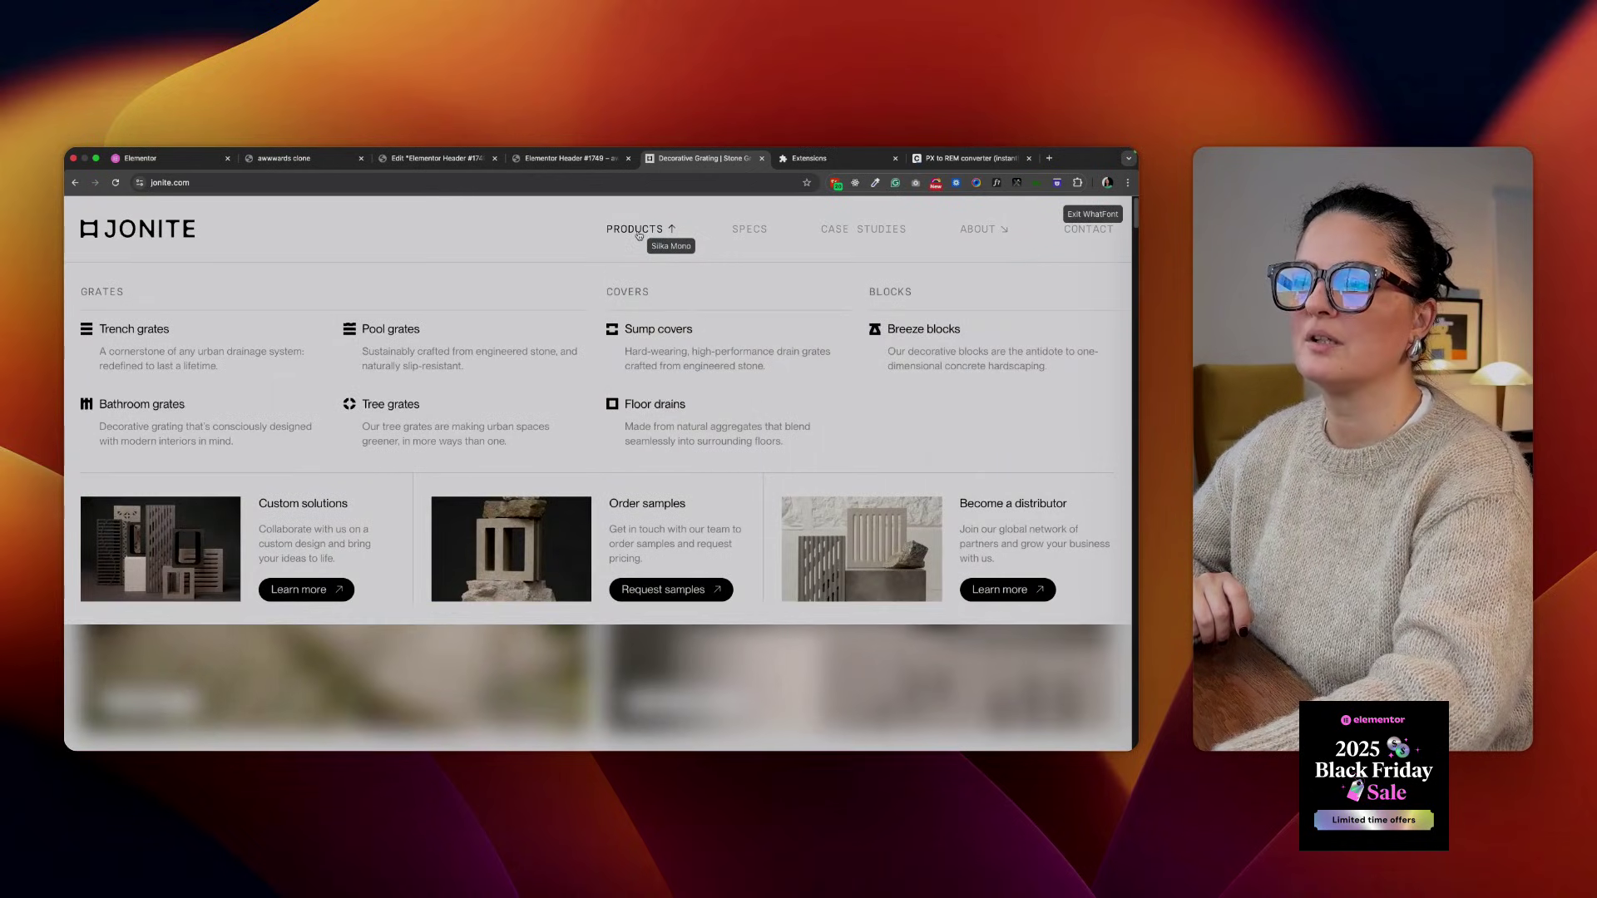
{"action": "left_click", "coordinate": [385, 366]}
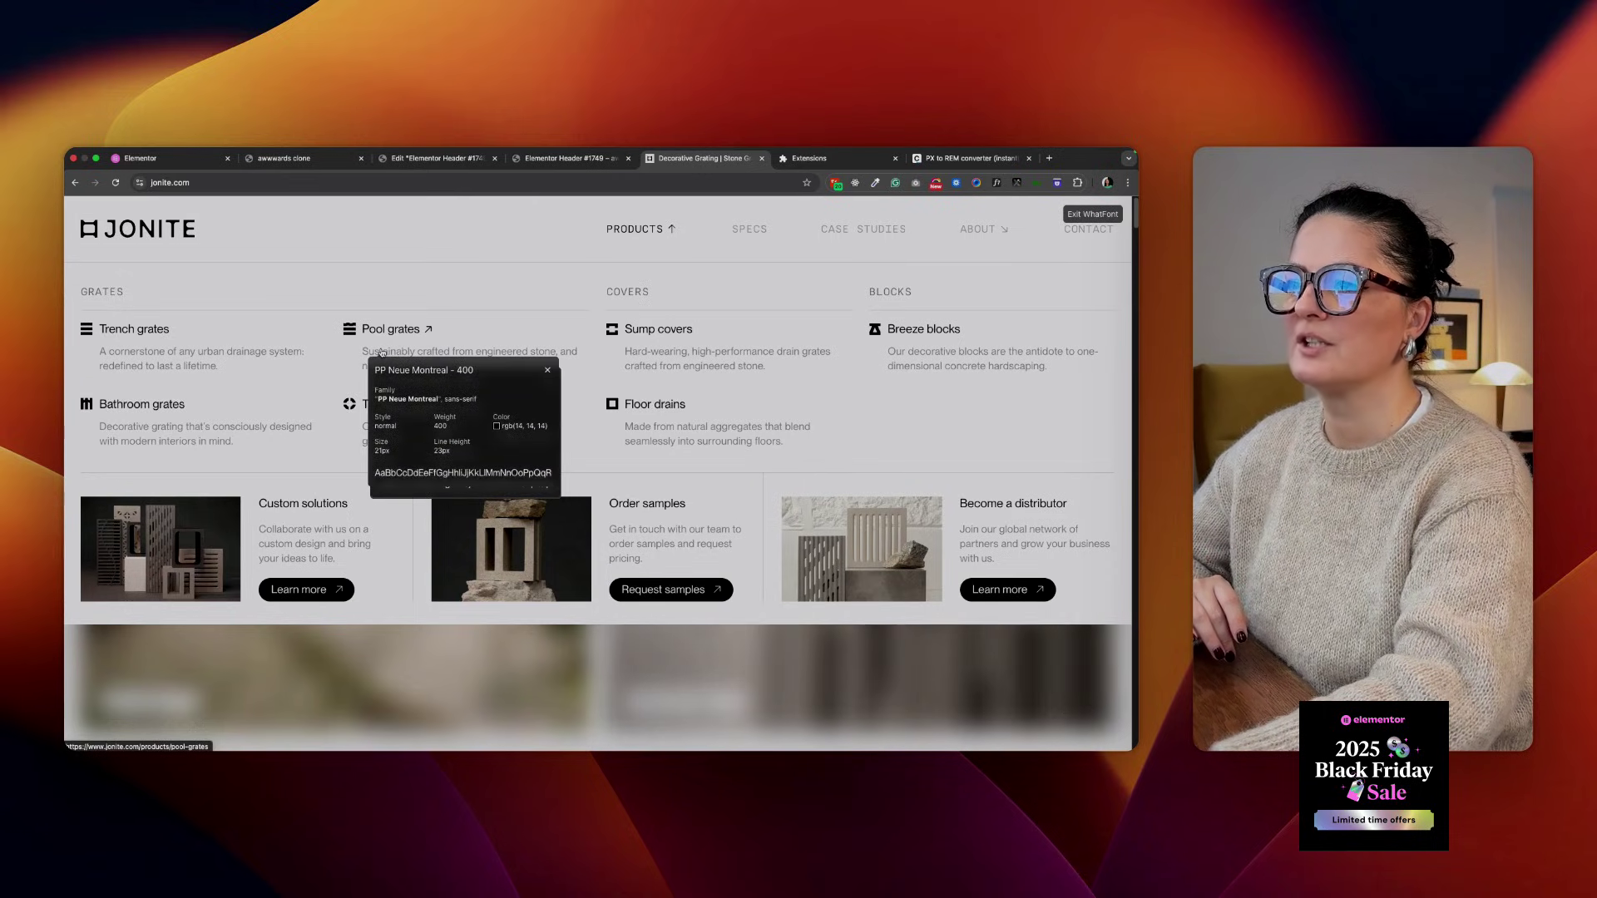
{"action": "left_click", "coordinate": [187, 362]}
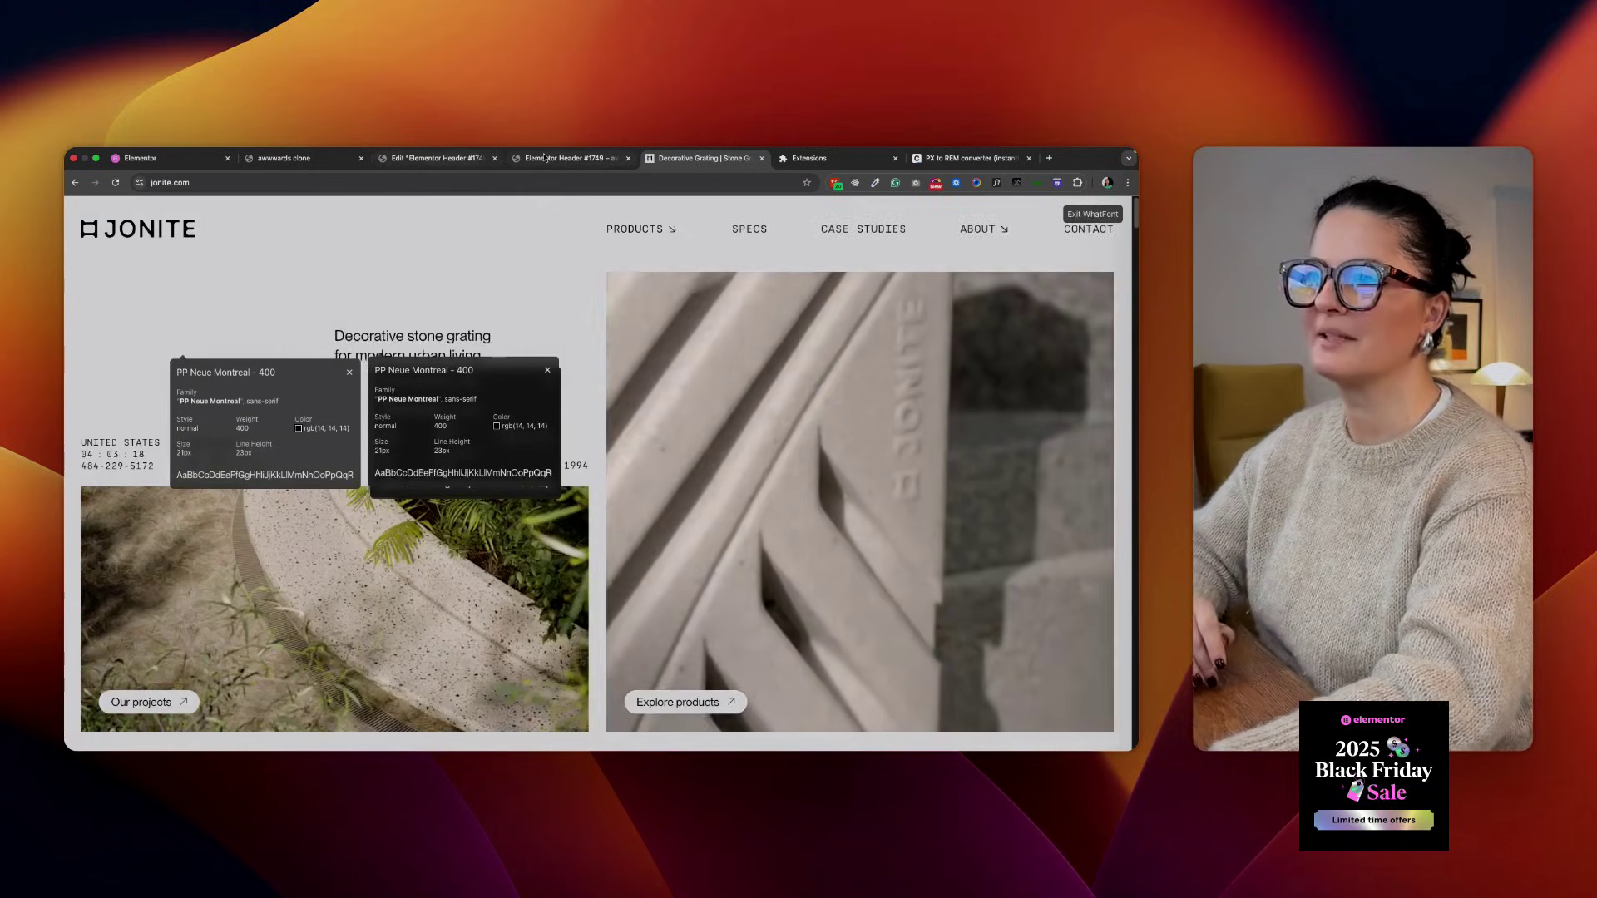
{"action": "key", "text": "ctrl+shift+Tab"}
{"action": "left_click", "coordinate": [441, 158]}
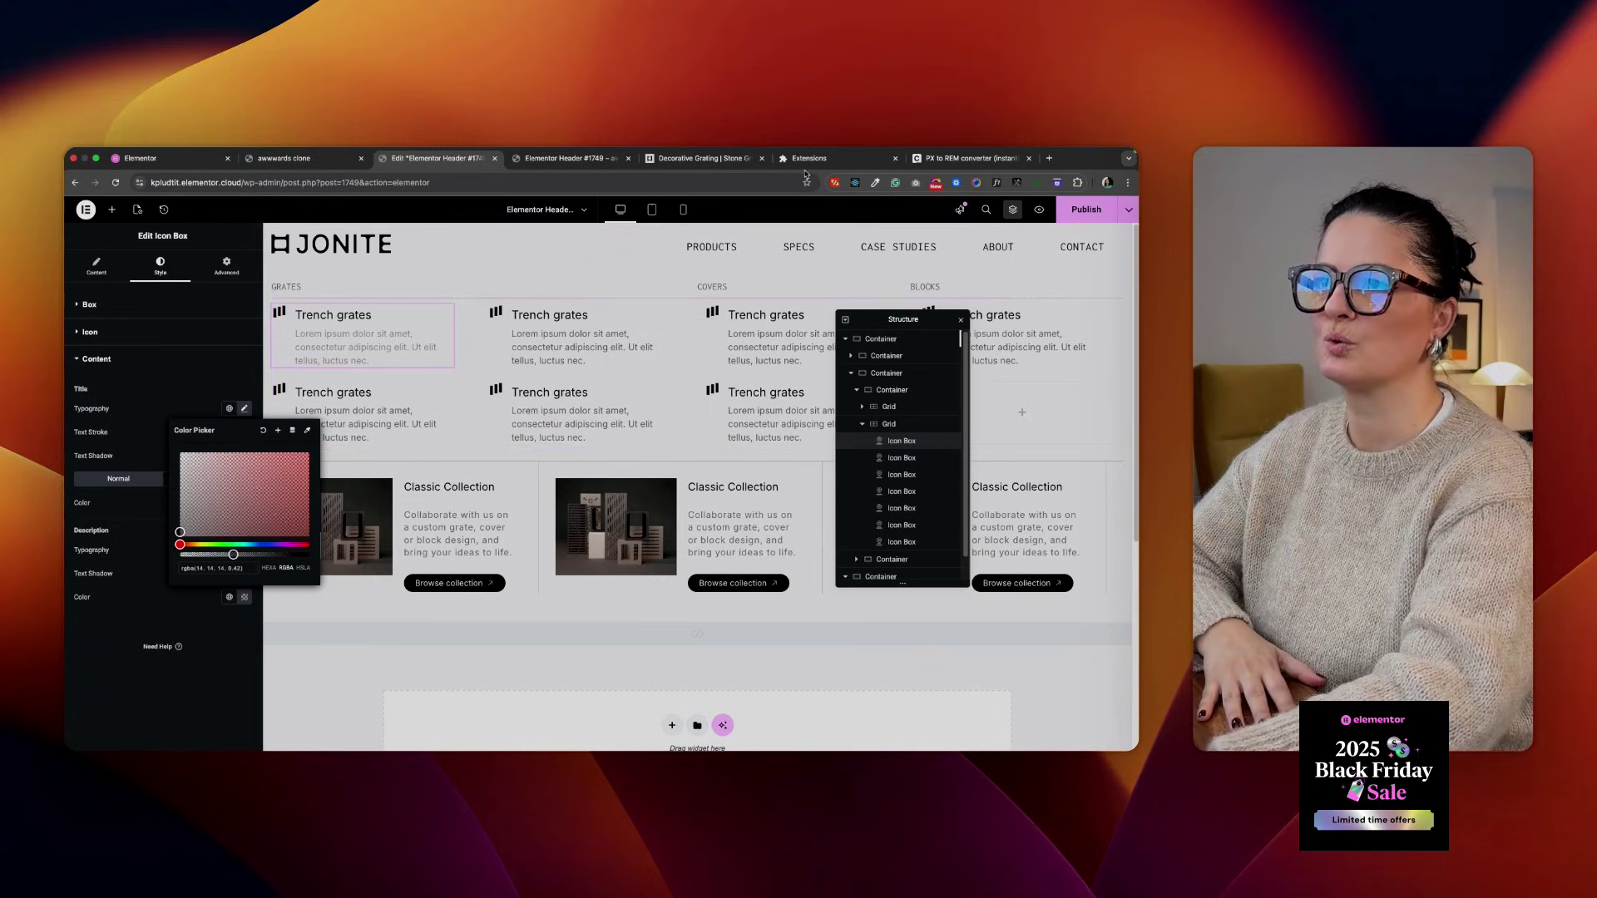
{"action": "left_click", "coordinate": [705, 159]}
{"action": "mouse_move", "coordinate": [672, 233]}
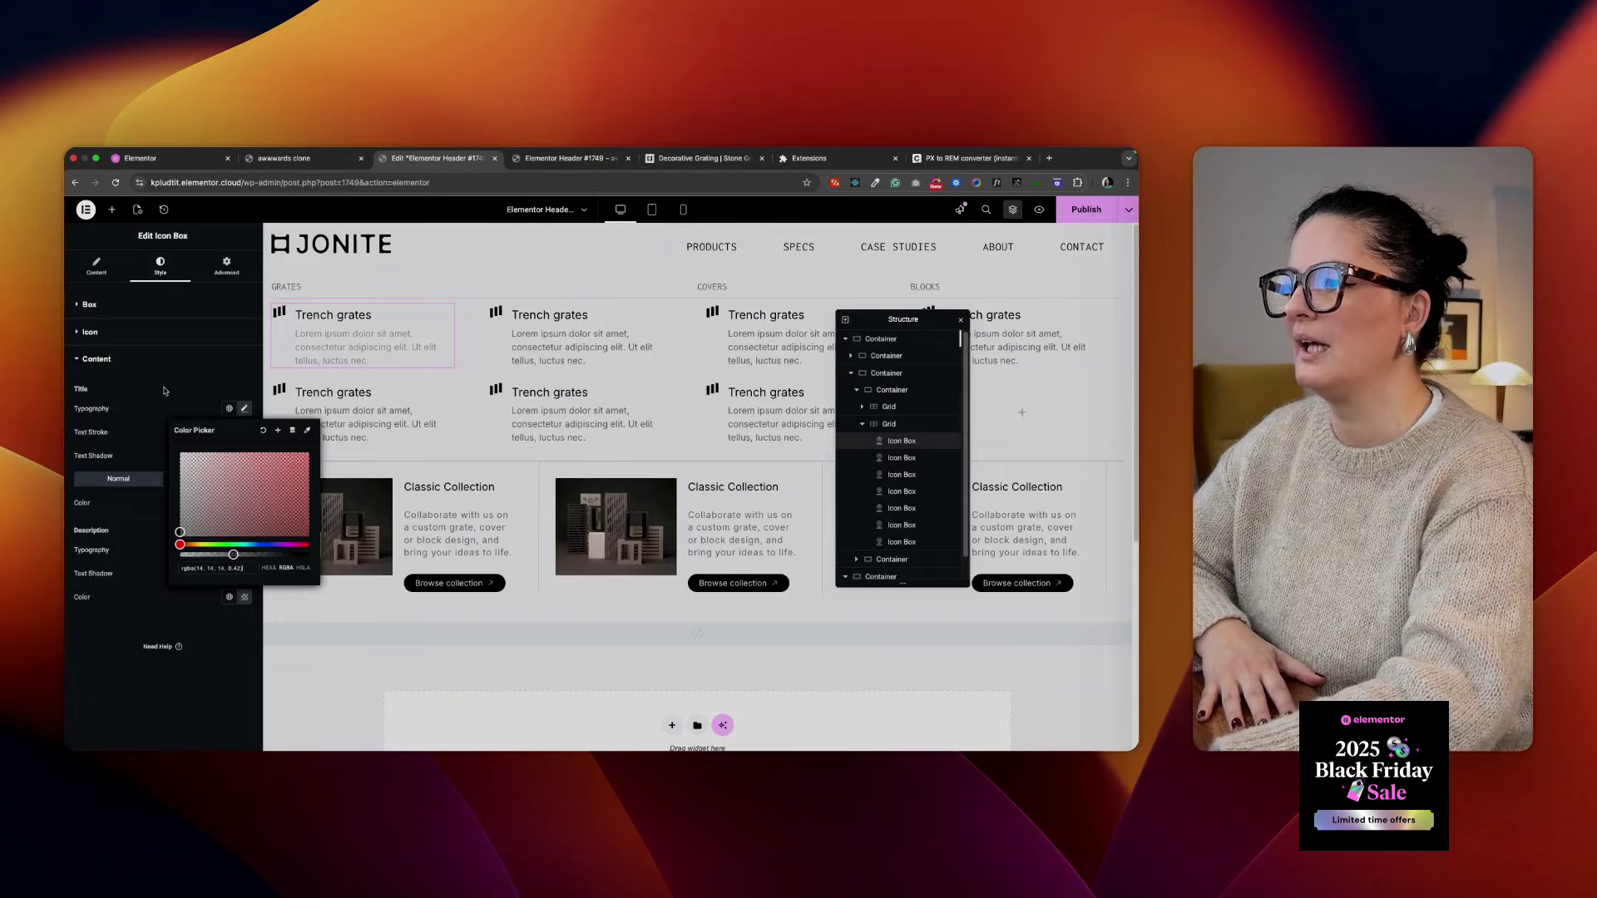
Set the first icon box's description size to 1.1 rem and title size to 1.4 rem, checking them against Jonite's Products menu
{"action": "left_click", "coordinate": [165, 391]}
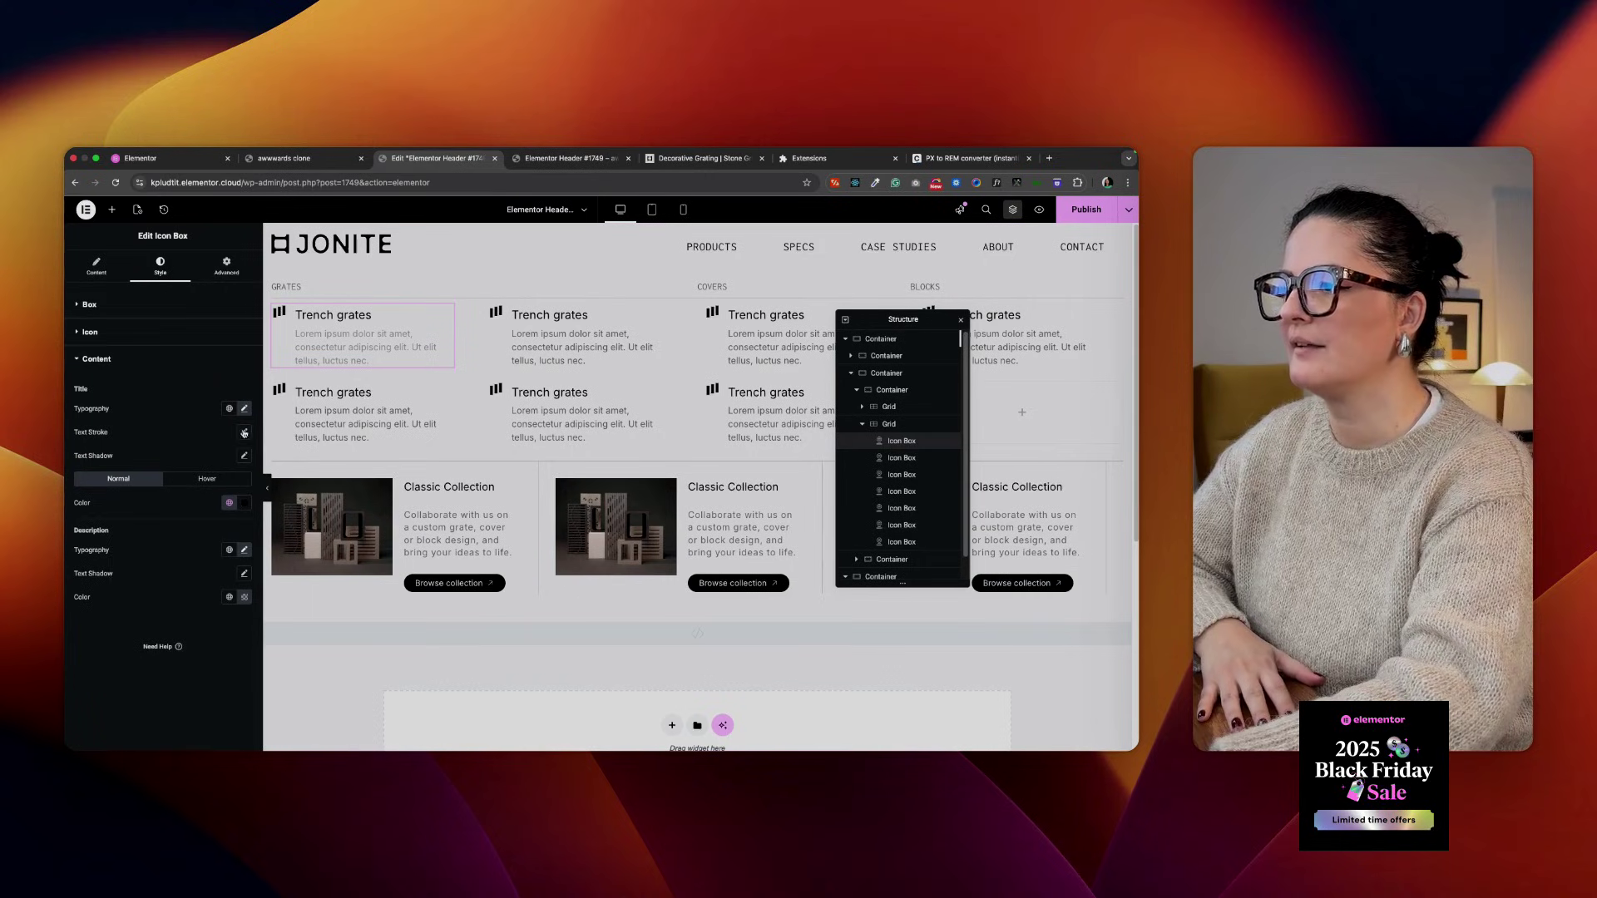
{"action": "left_click", "coordinate": [244, 551]}
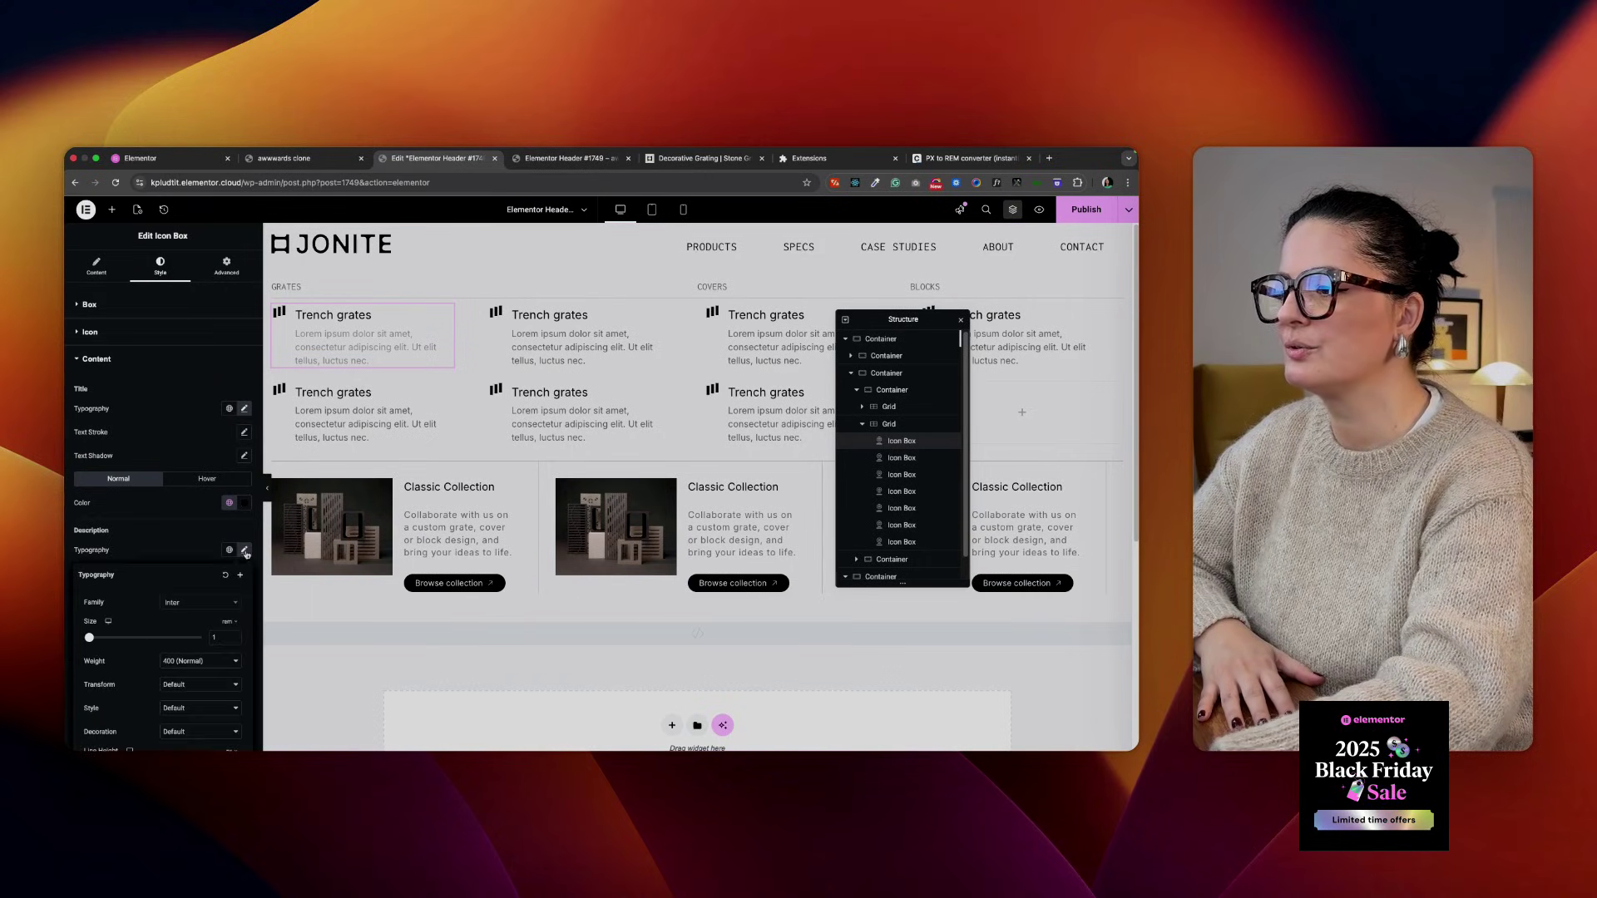
{"action": "left_click", "coordinate": [234, 636]}
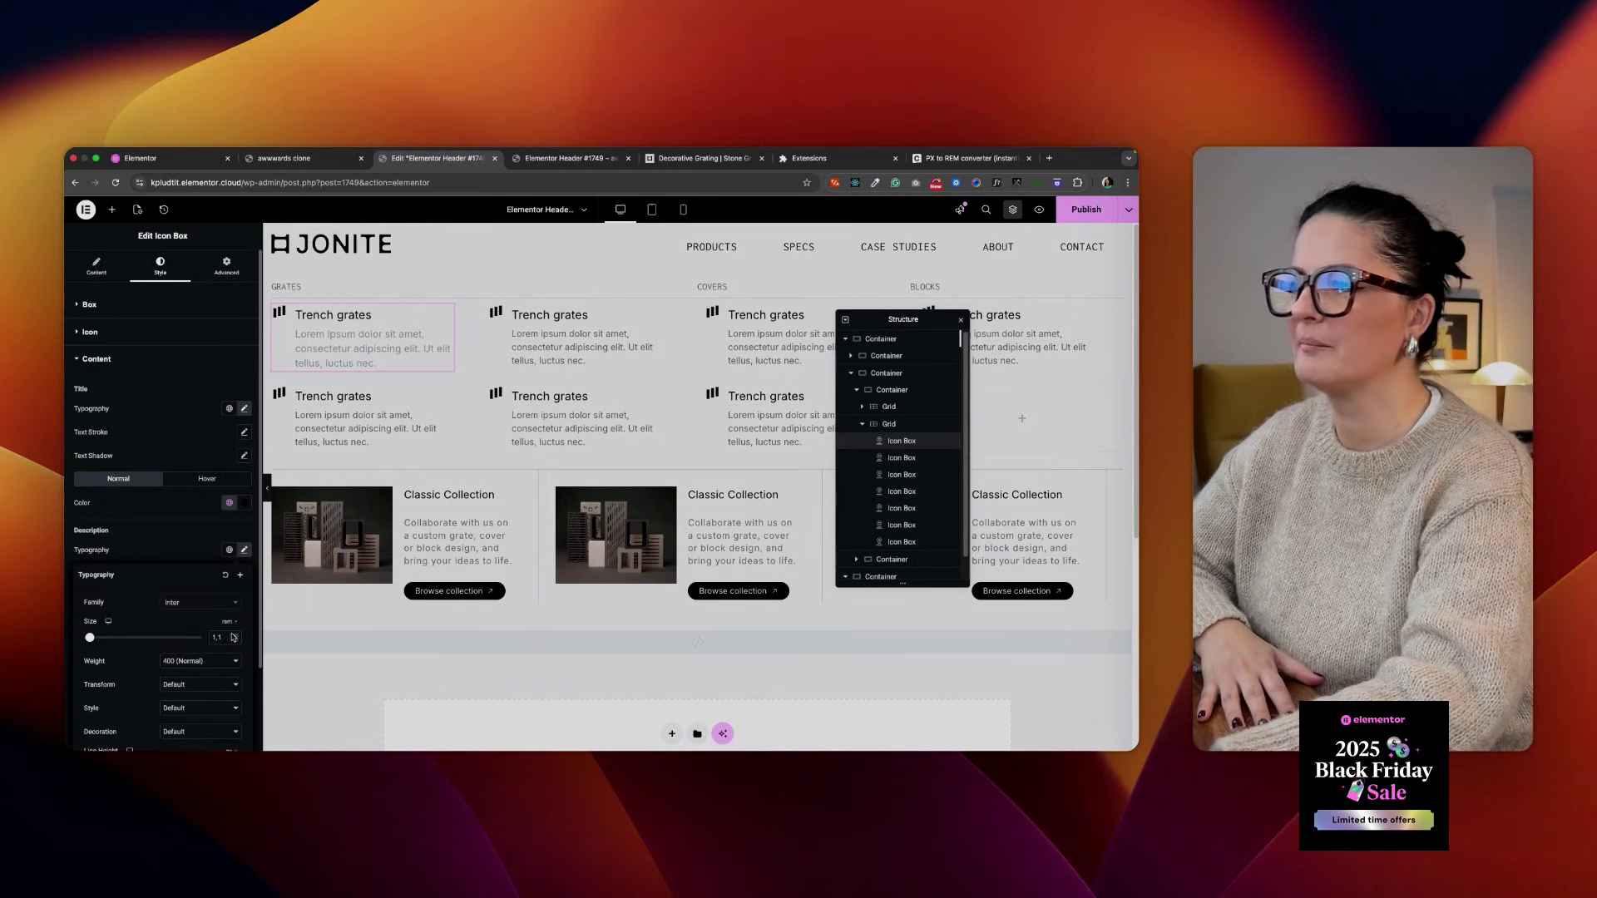
{"action": "left_click", "coordinate": [243, 410]}
{"action": "left_click", "coordinate": [234, 494]}
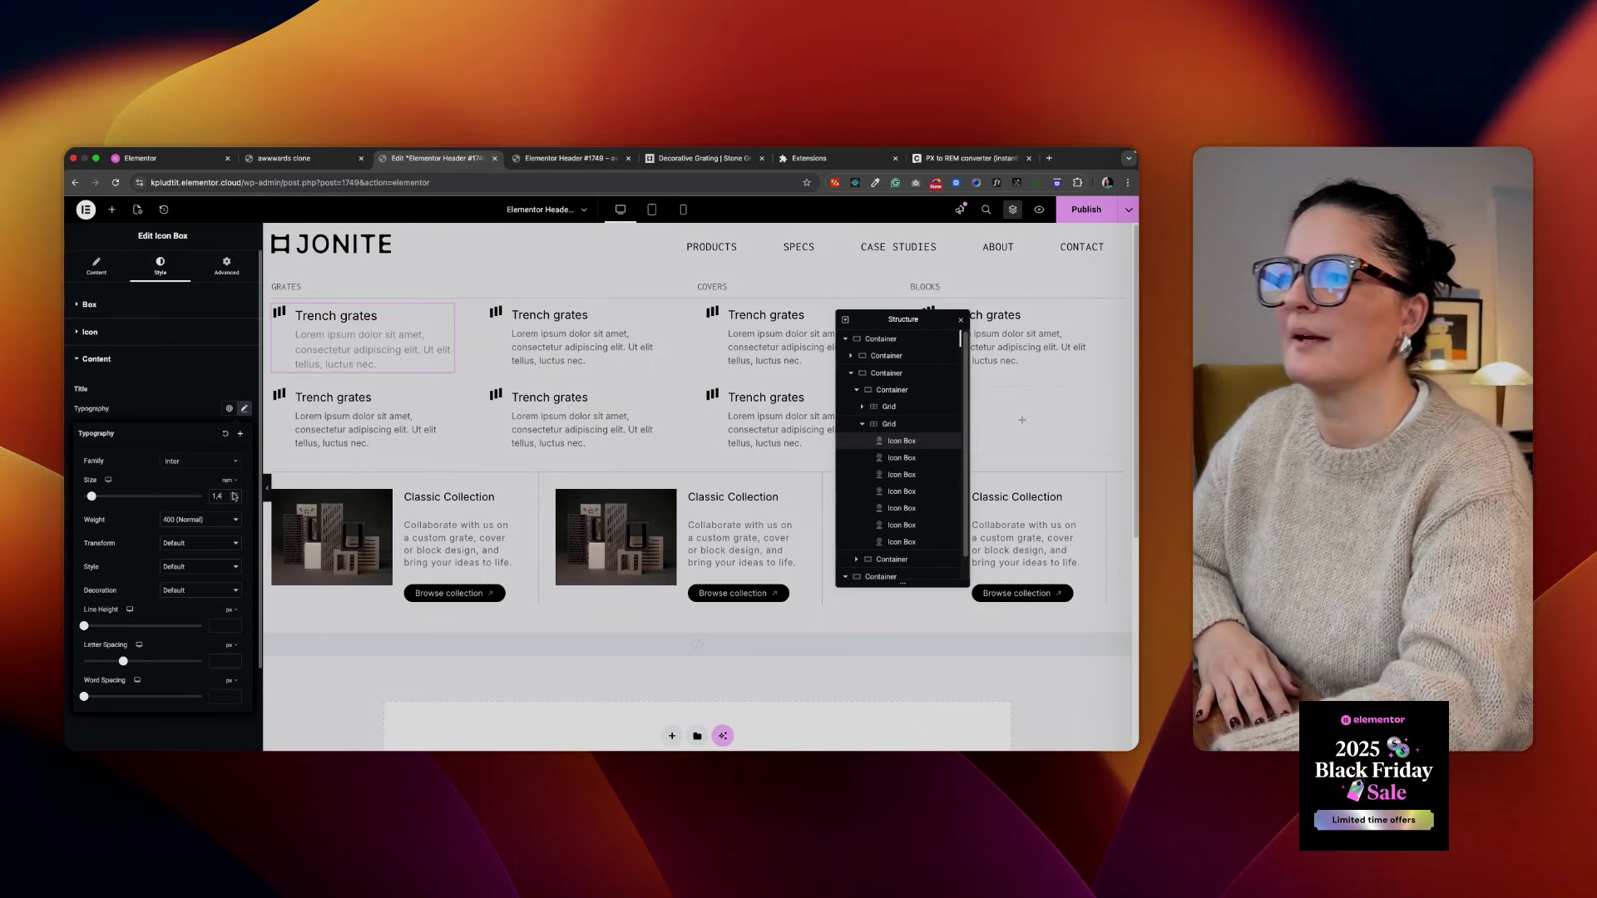
{"action": "left_click", "coordinate": [703, 158]}
{"action": "mouse_move", "coordinate": [657, 233]}
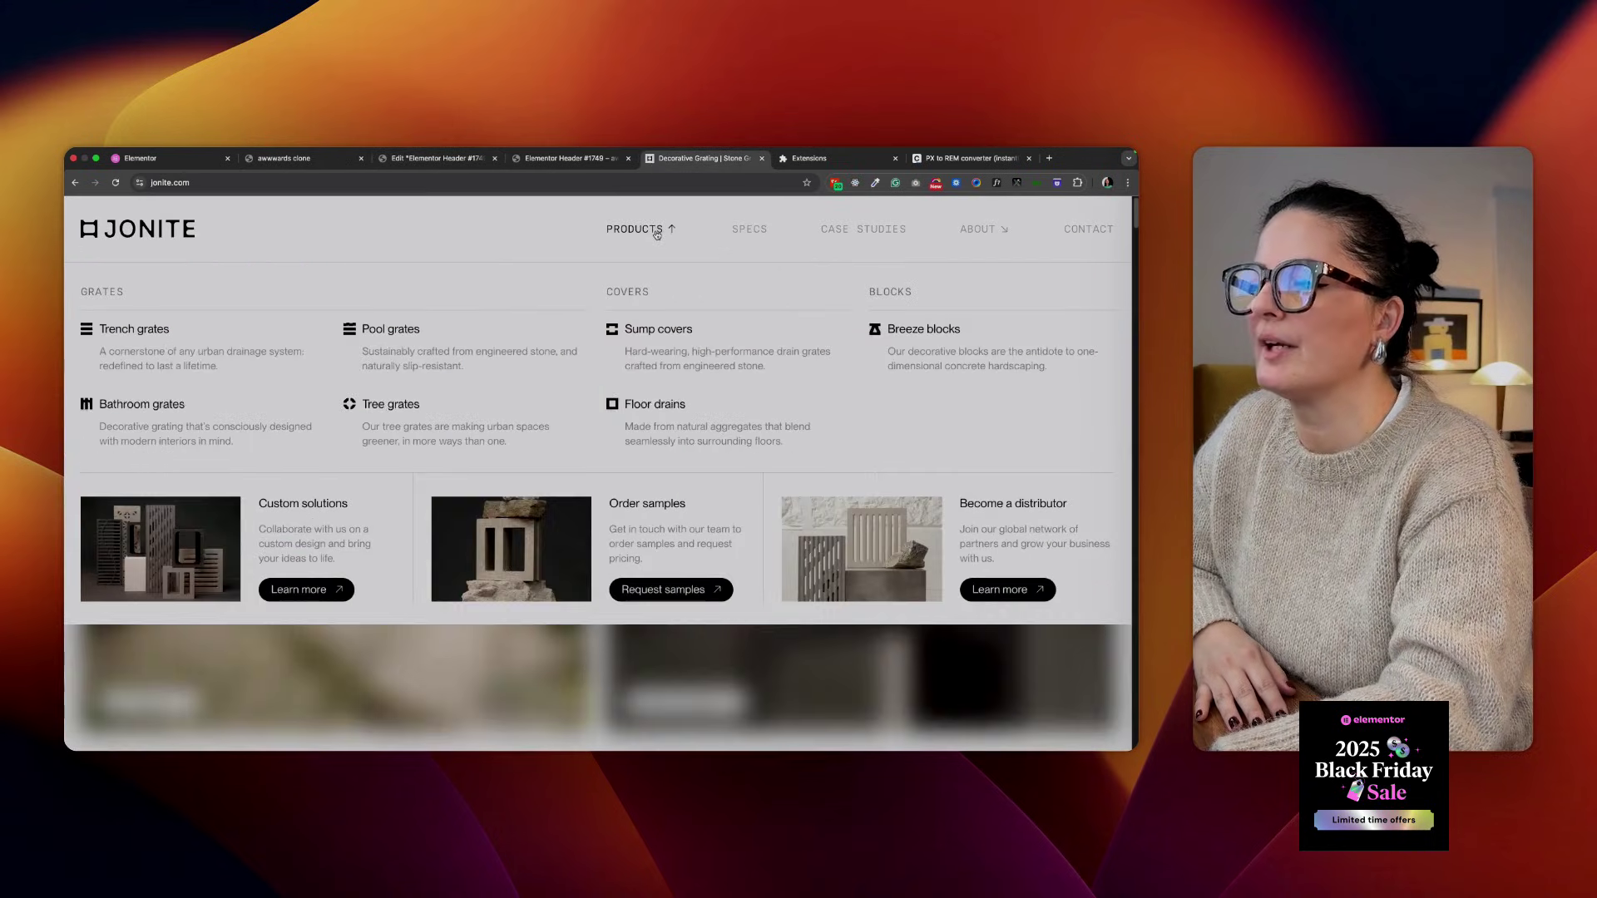
{"action": "left_click", "coordinate": [459, 162]}
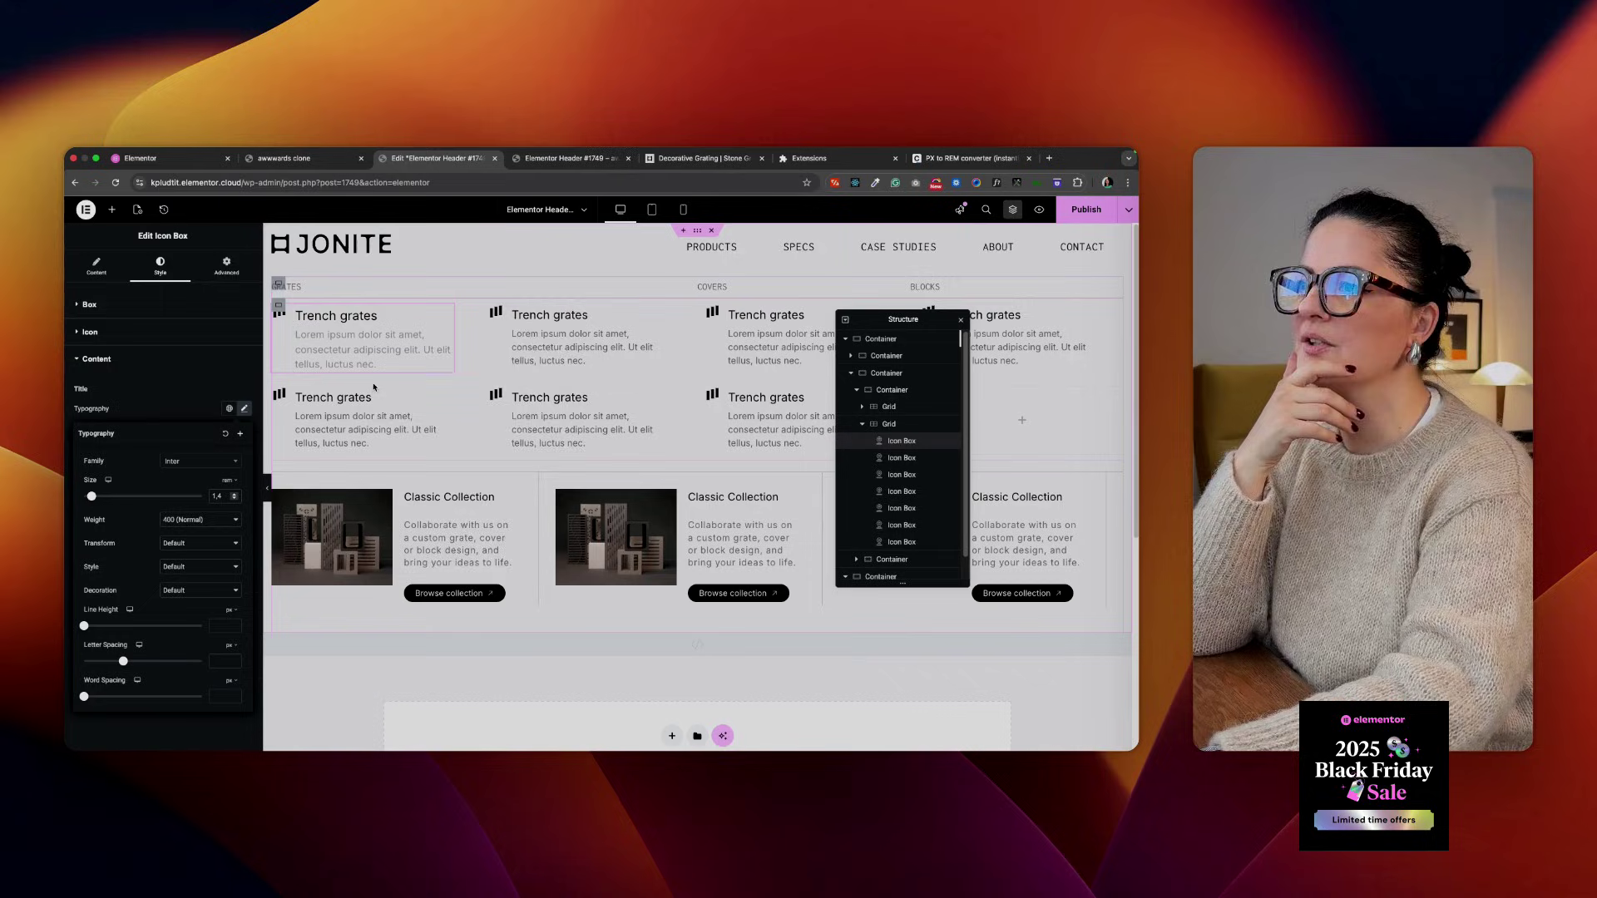
Copy the first Trench grates icon box and paste its style onto the other icon boxes in the grid
{"action": "right_click", "coordinate": [445, 314]}
{"action": "left_click", "coordinate": [463, 372]}
{"action": "right_click", "coordinate": [446, 394]}
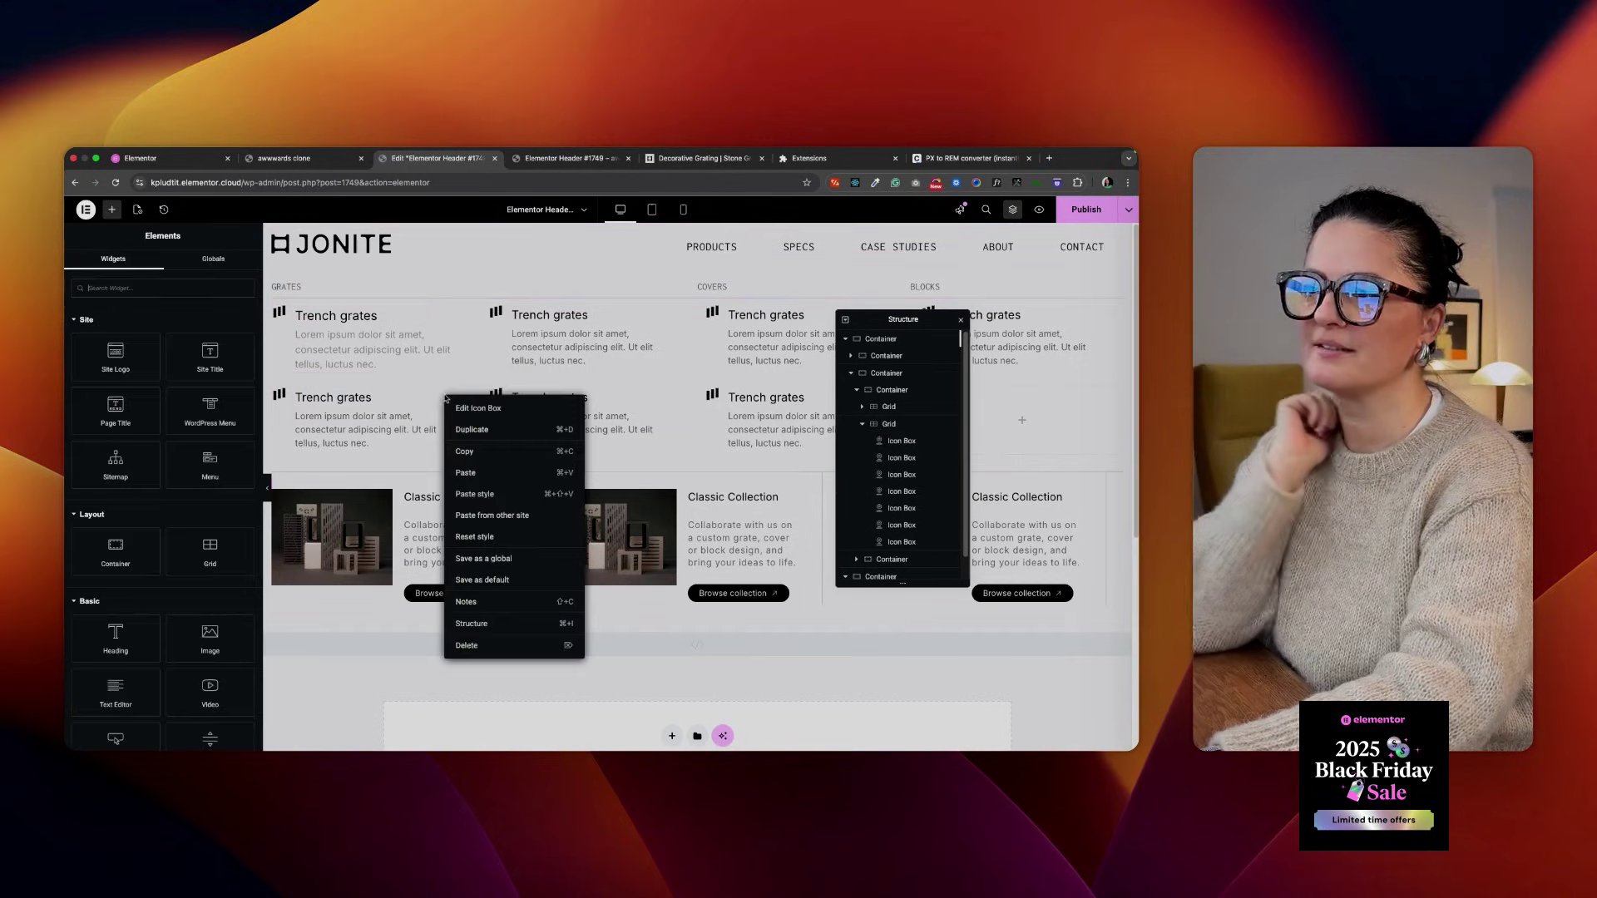
{"action": "left_click", "coordinate": [476, 486]}
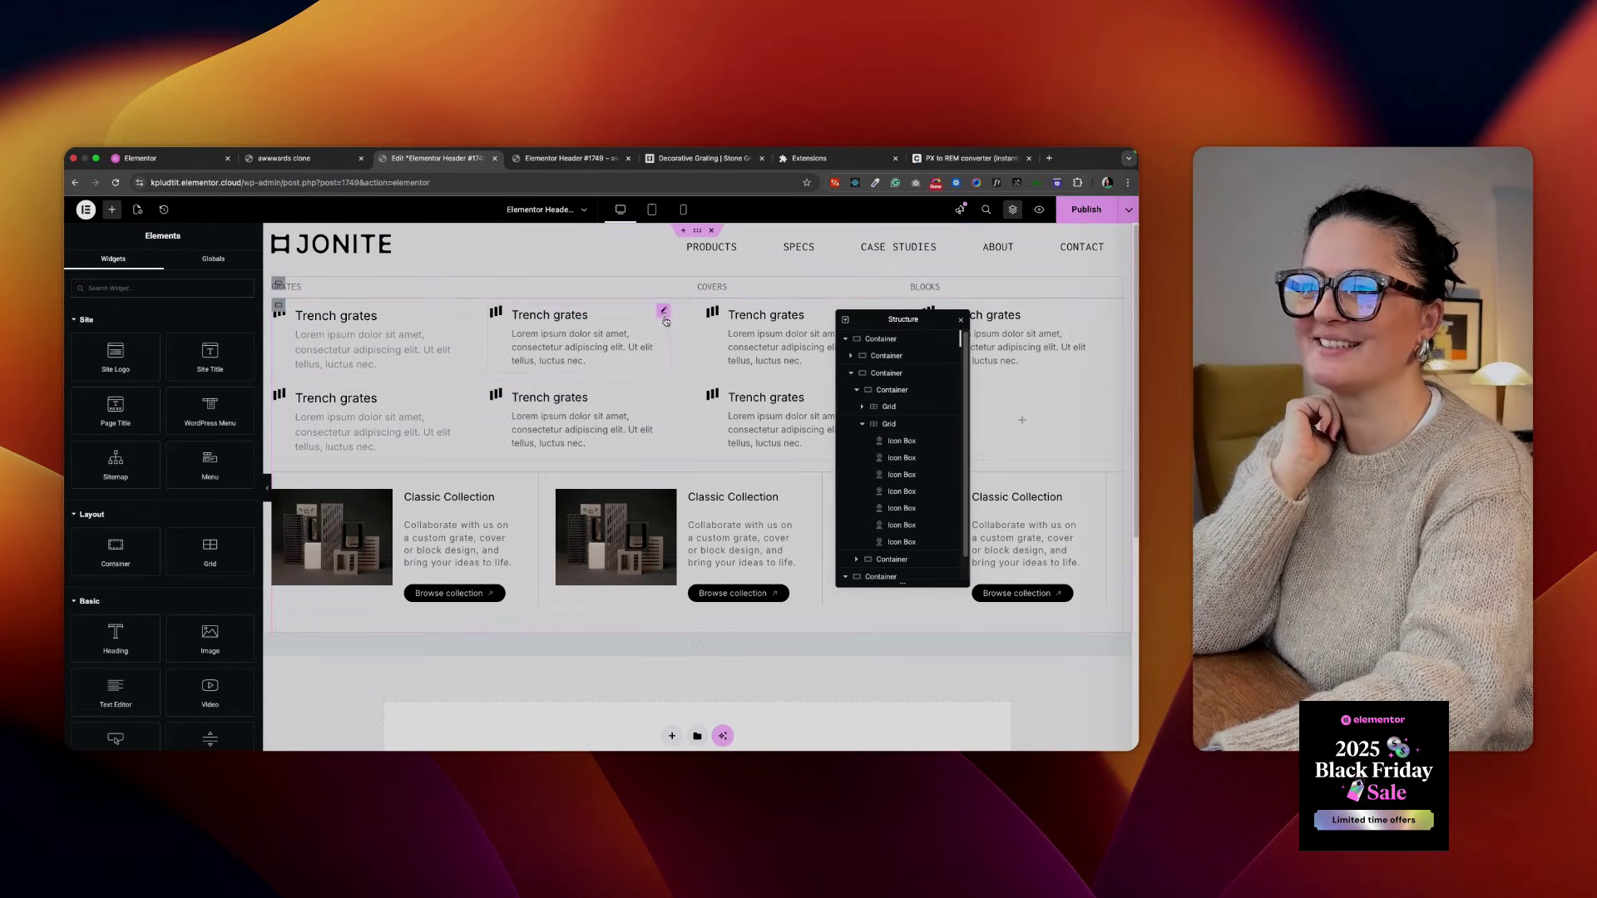
{"action": "right_click", "coordinate": [666, 323]}
{"action": "left_click", "coordinate": [685, 409]}
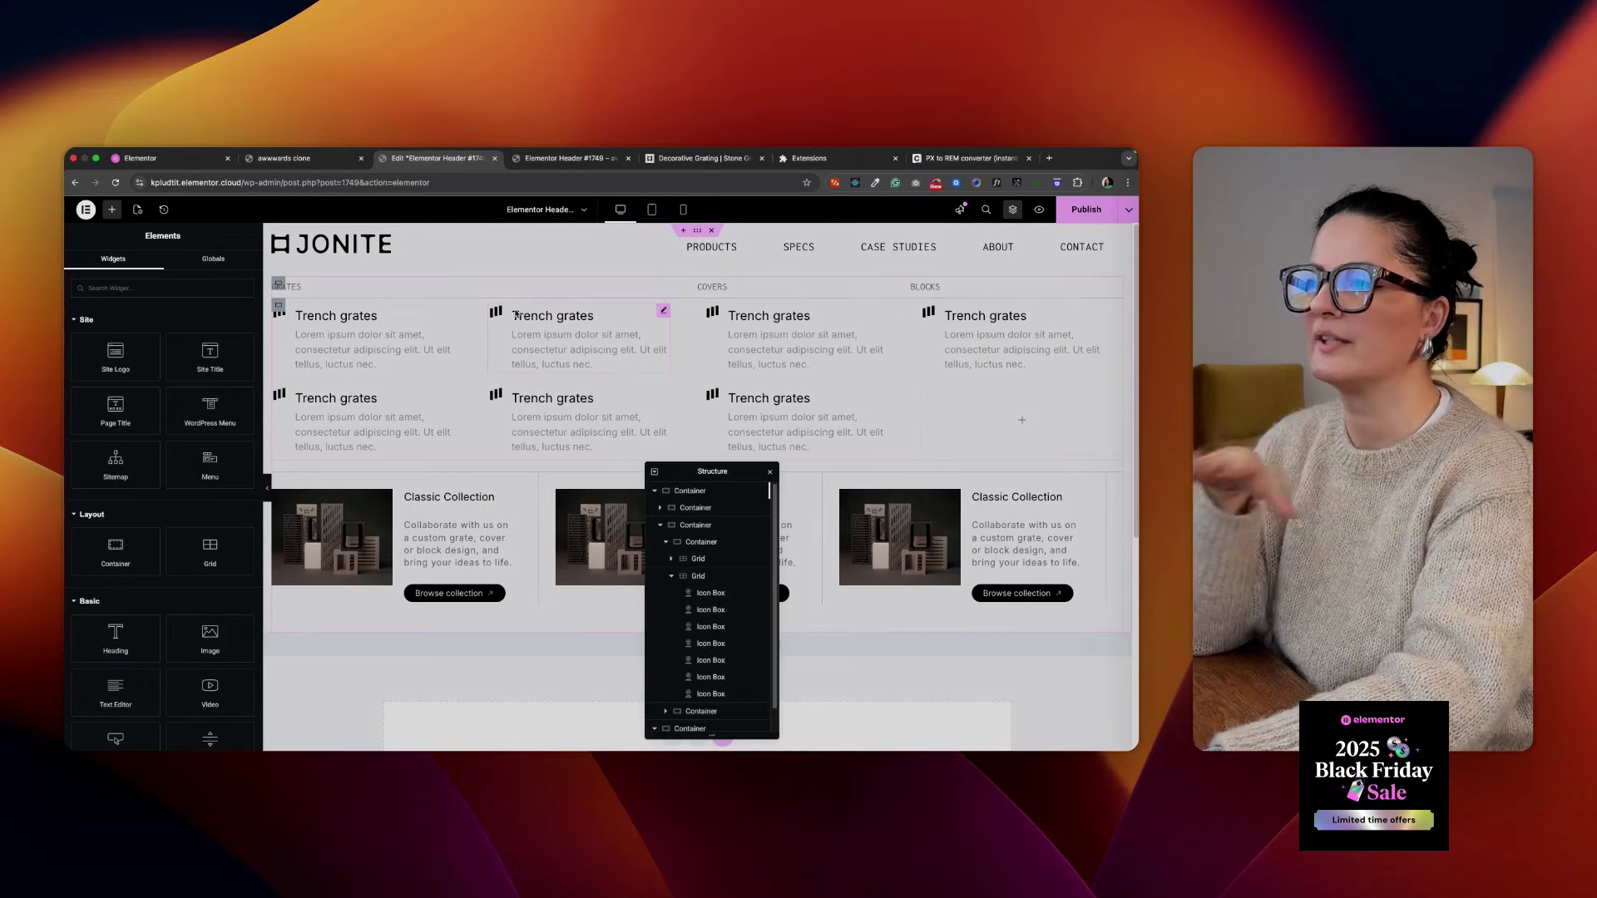
Replace the icon of the second icon box in the upper row with the leaf-shaped SVG from the media library
{"action": "left_click", "coordinate": [664, 312]}
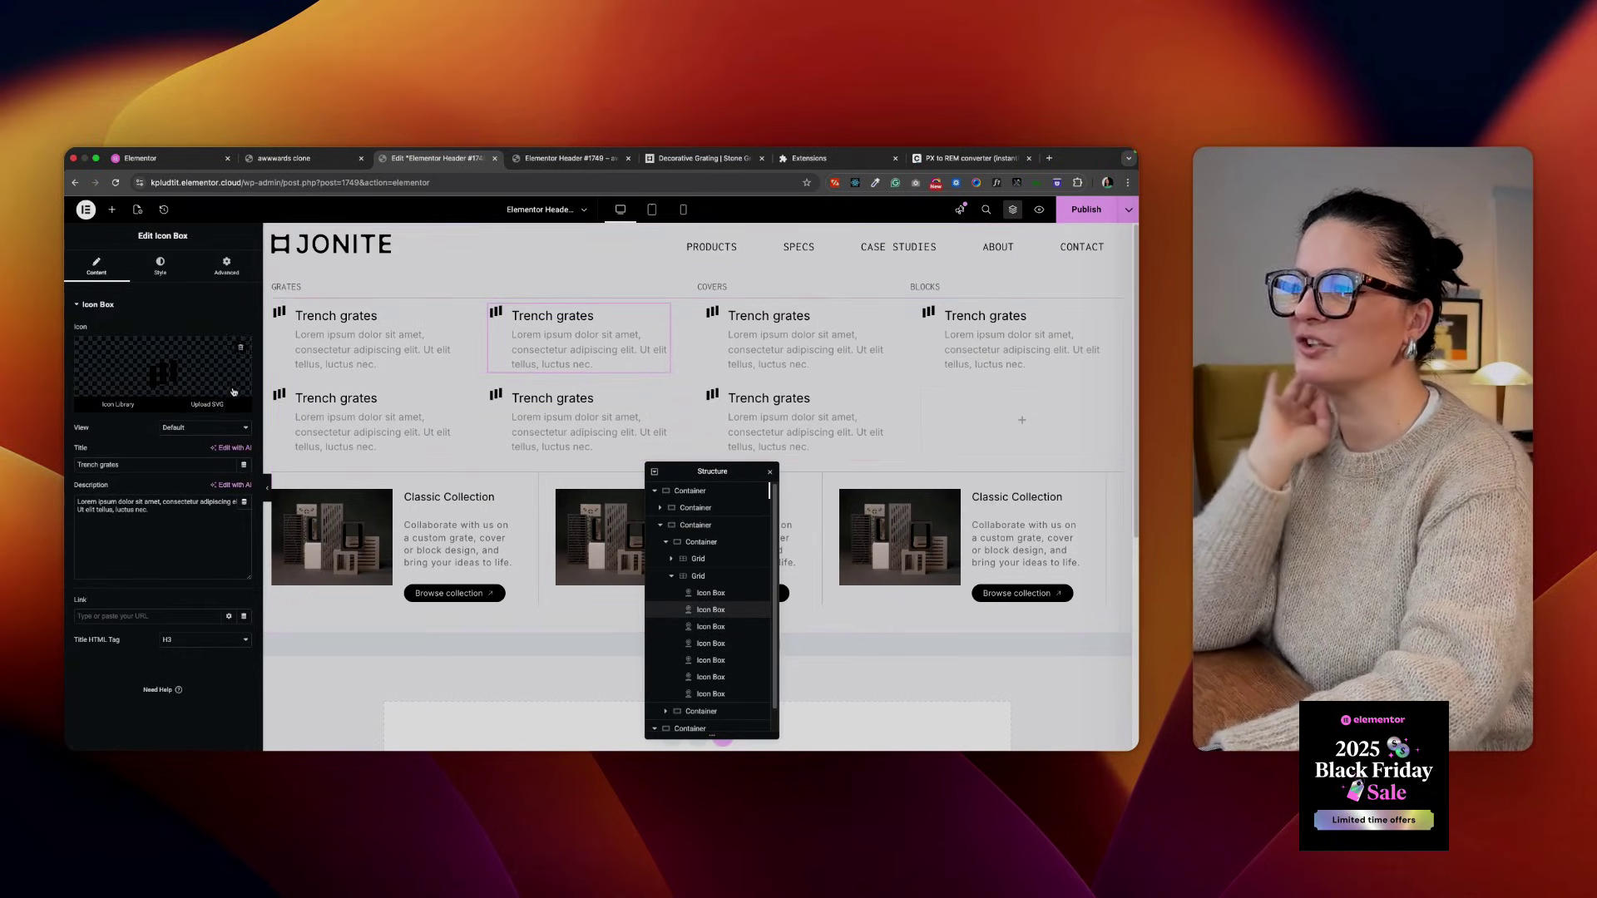
{"action": "left_click", "coordinate": [208, 406]}
{"action": "left_click", "coordinate": [381, 453]}
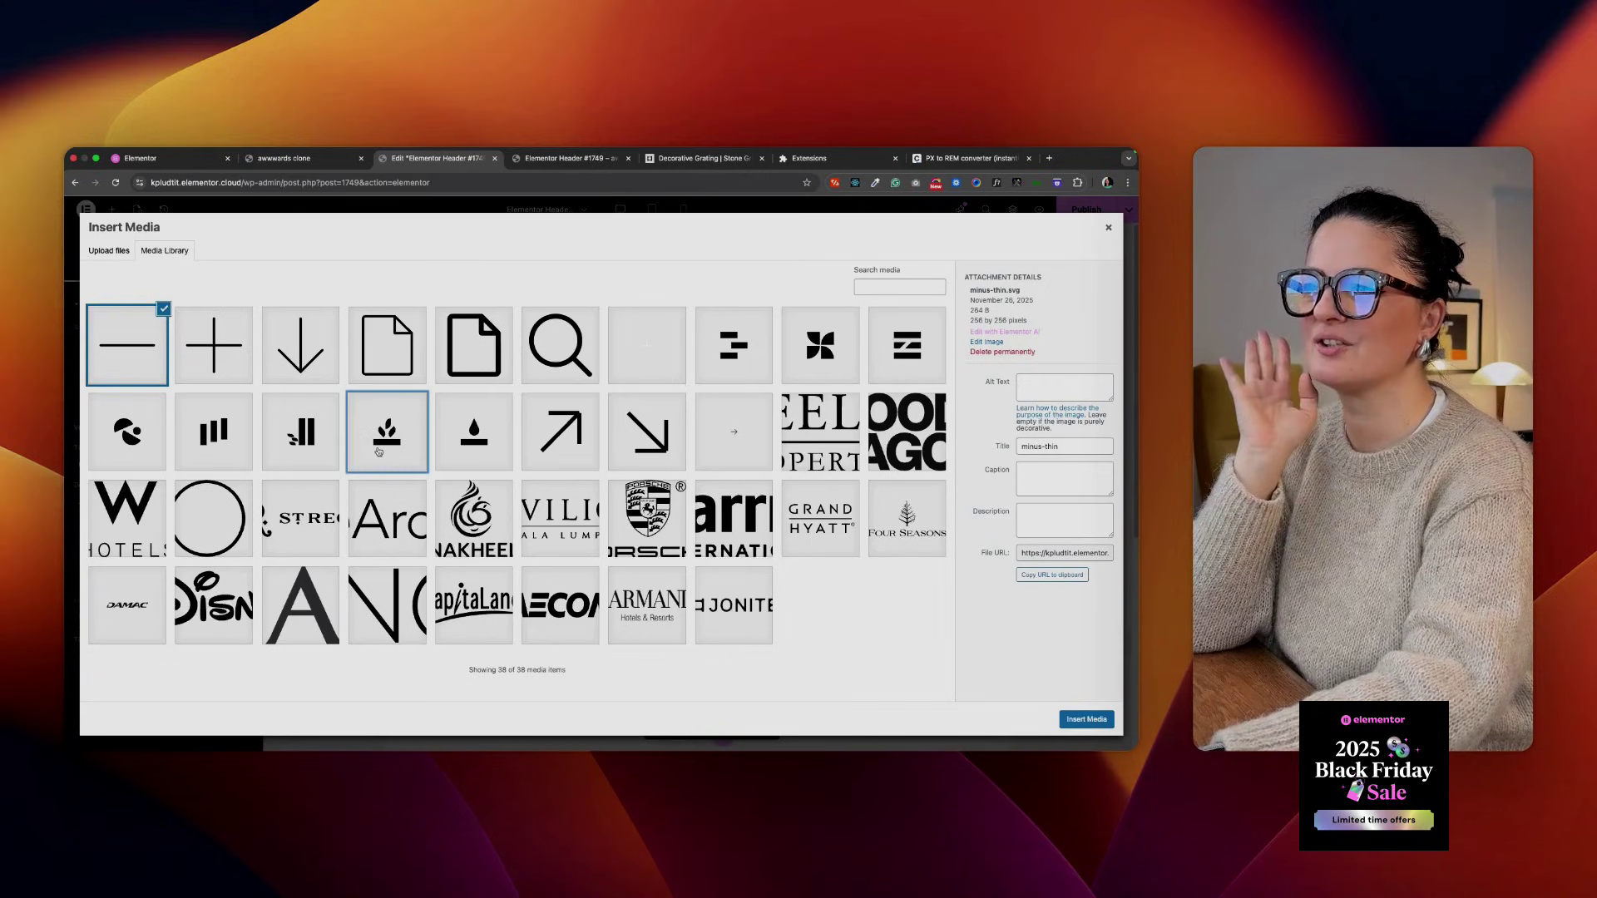
{"action": "left_click", "coordinate": [1087, 720]}
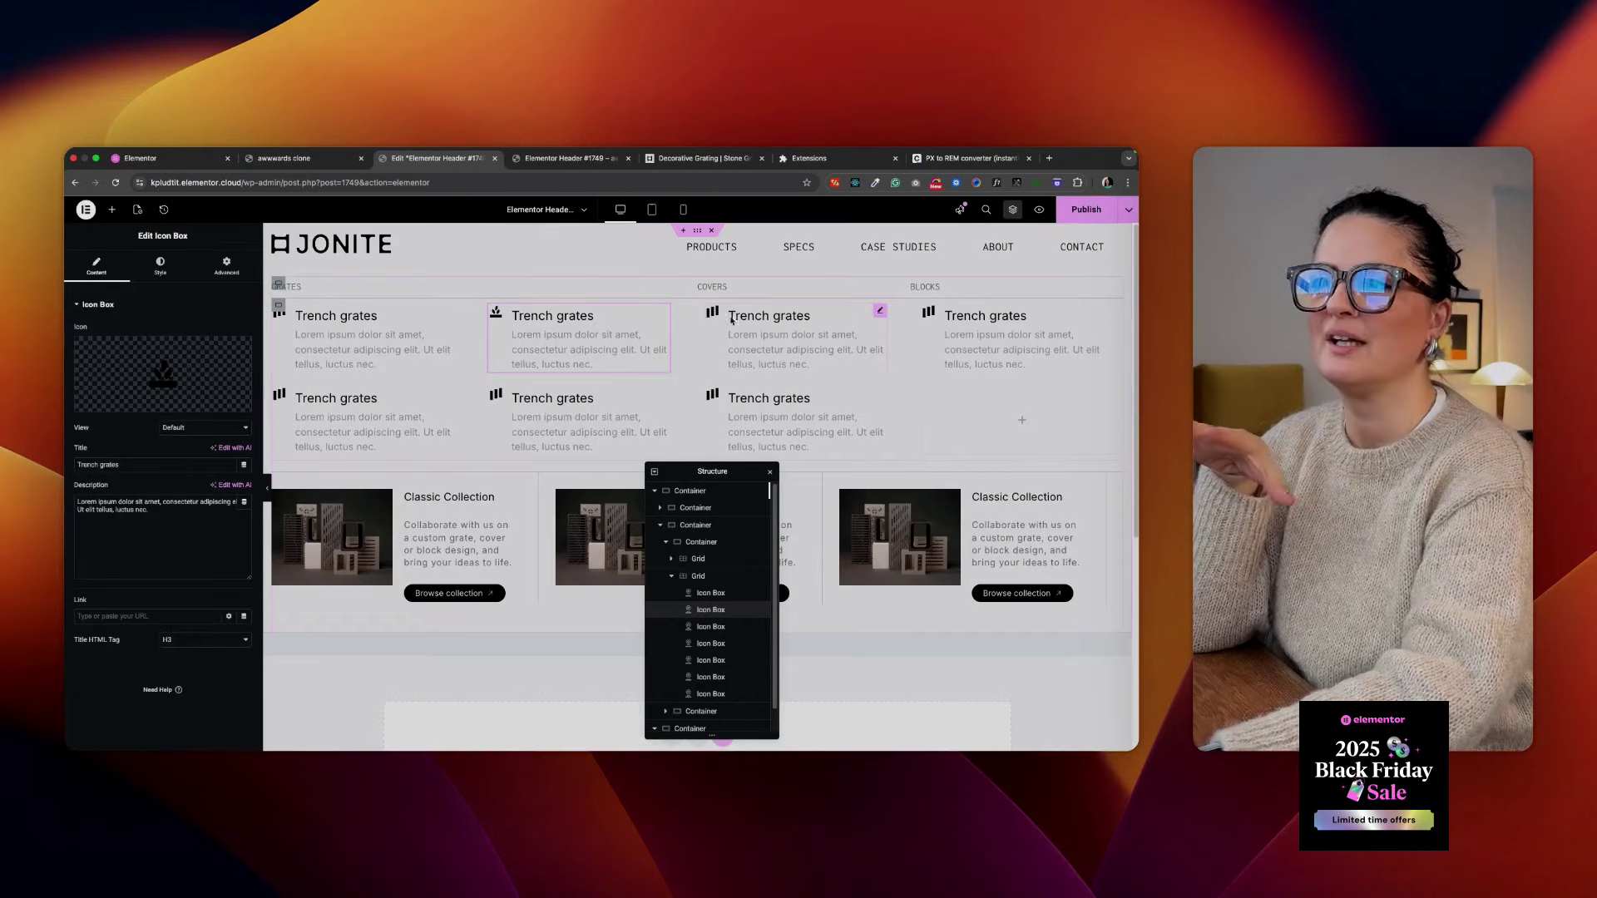
Replace the icons of the third and fourth icon boxes in the upper row with the blob-shaped and droplet SVGs from the media library
{"action": "left_click", "coordinate": [881, 313]}
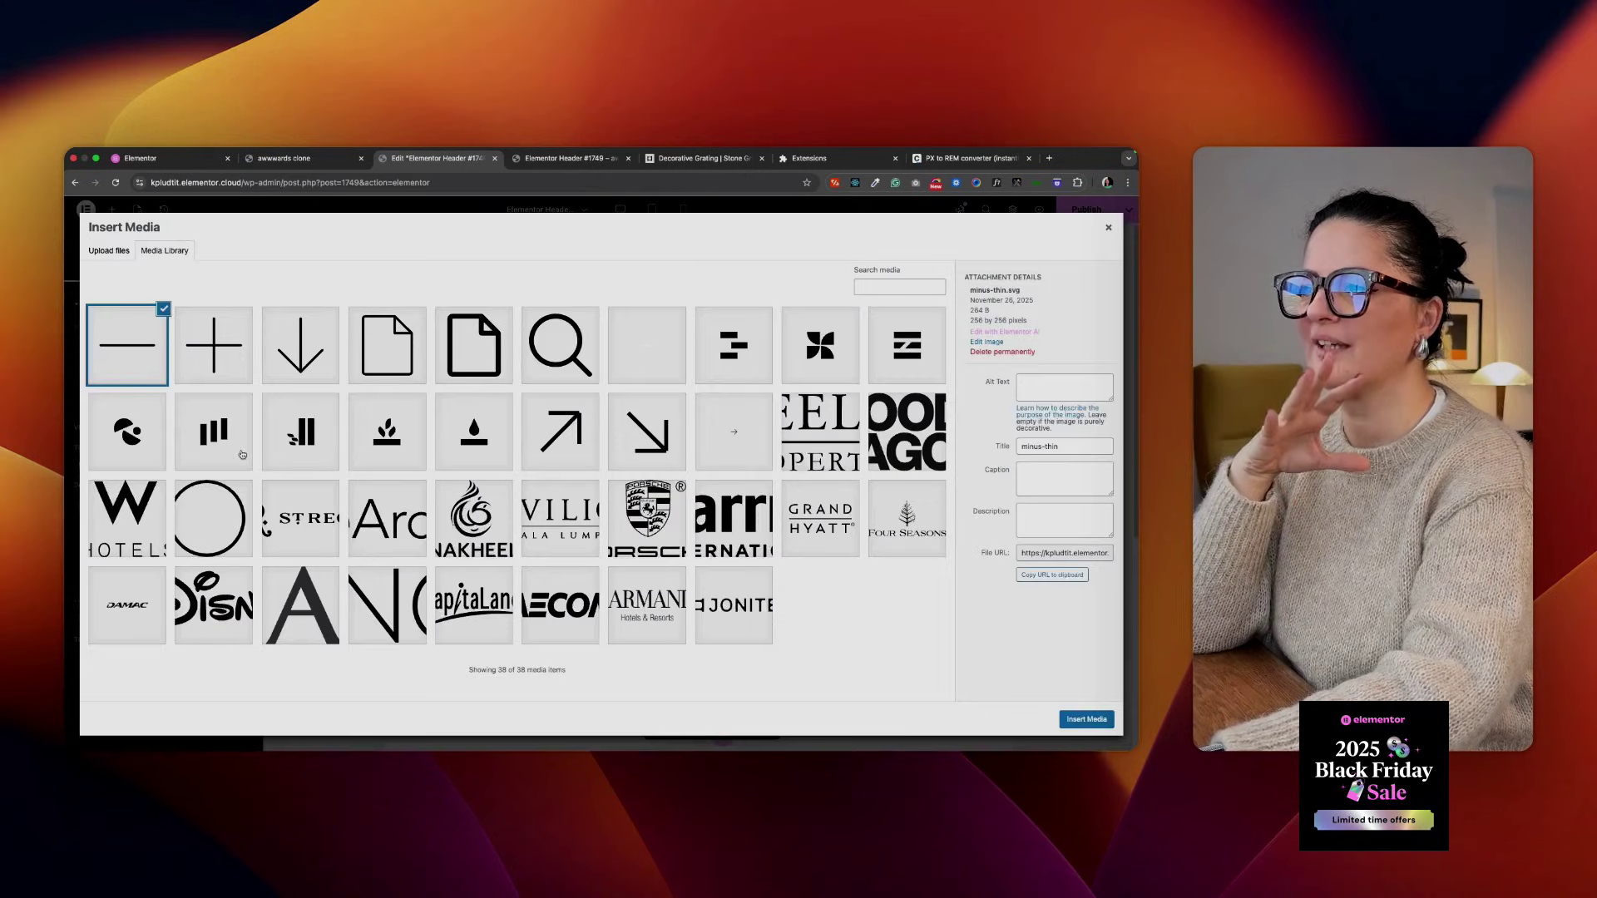
{"action": "left_click", "coordinate": [143, 453]}
{"action": "left_click", "coordinate": [1086, 719]}
{"action": "left_click", "coordinate": [954, 332]}
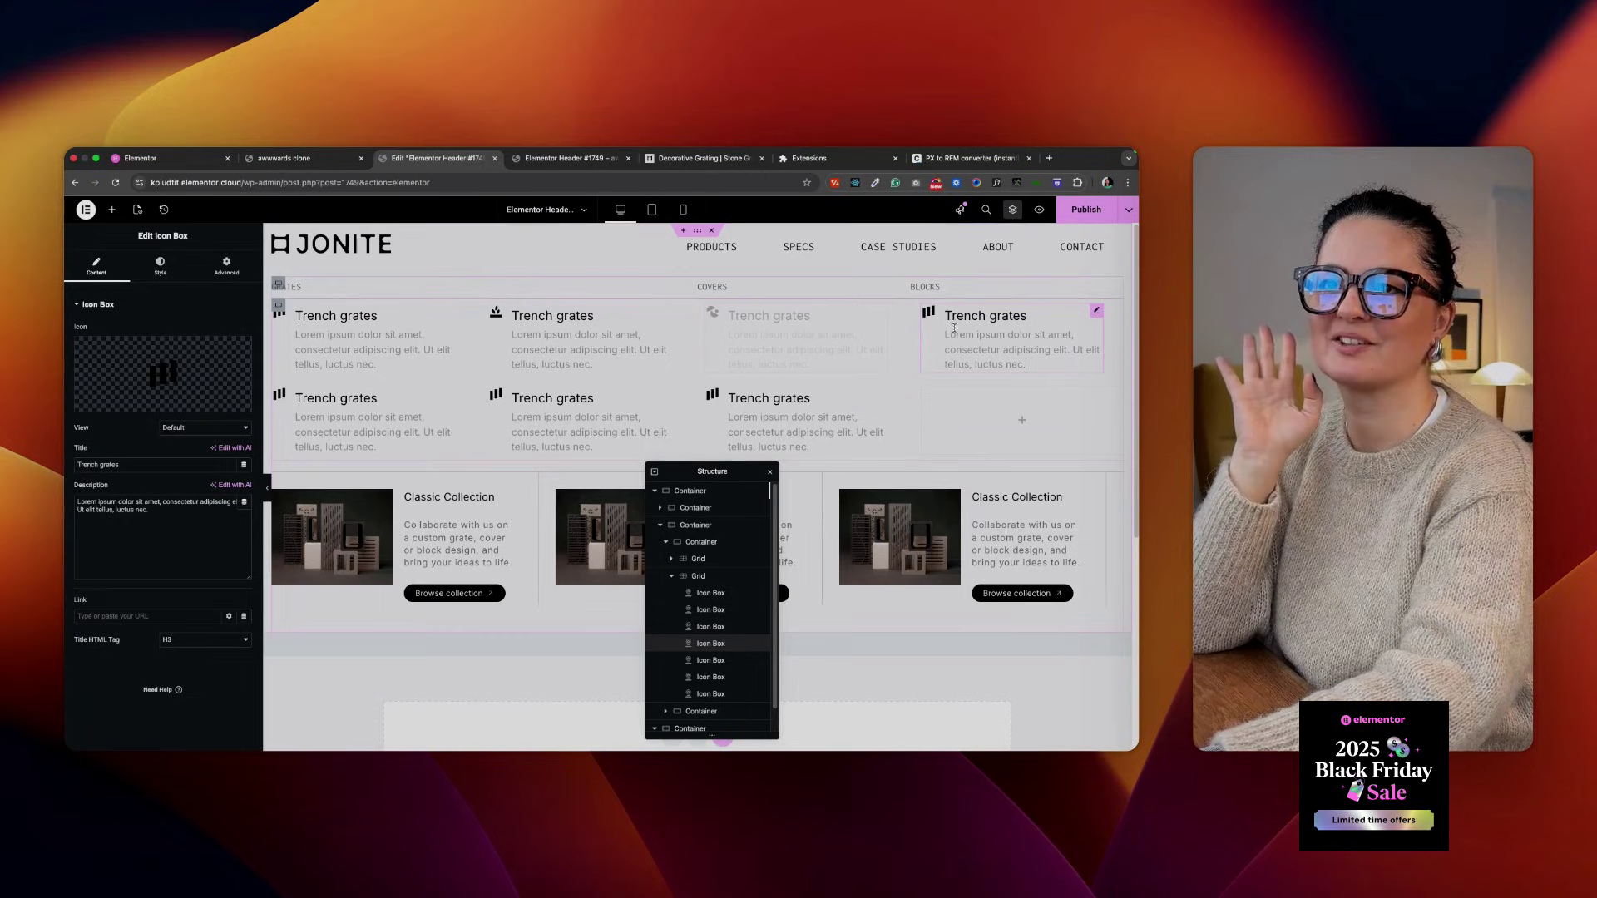
{"action": "left_click", "coordinate": [191, 407]}
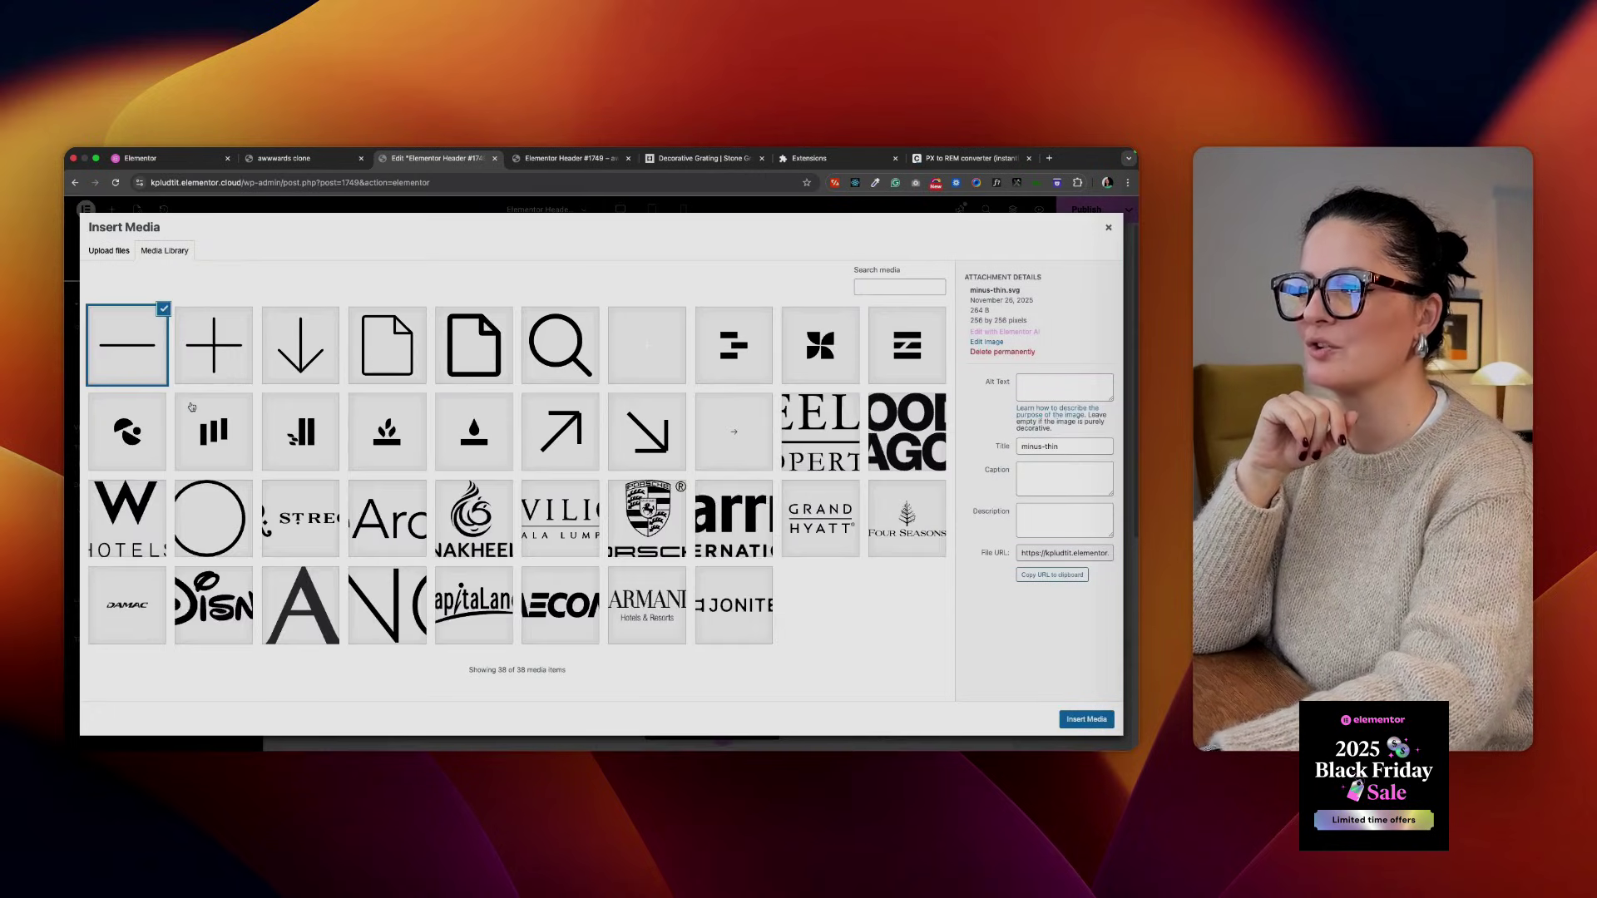
{"action": "left_click", "coordinate": [505, 453]}
{"action": "left_click", "coordinate": [1073, 719]}
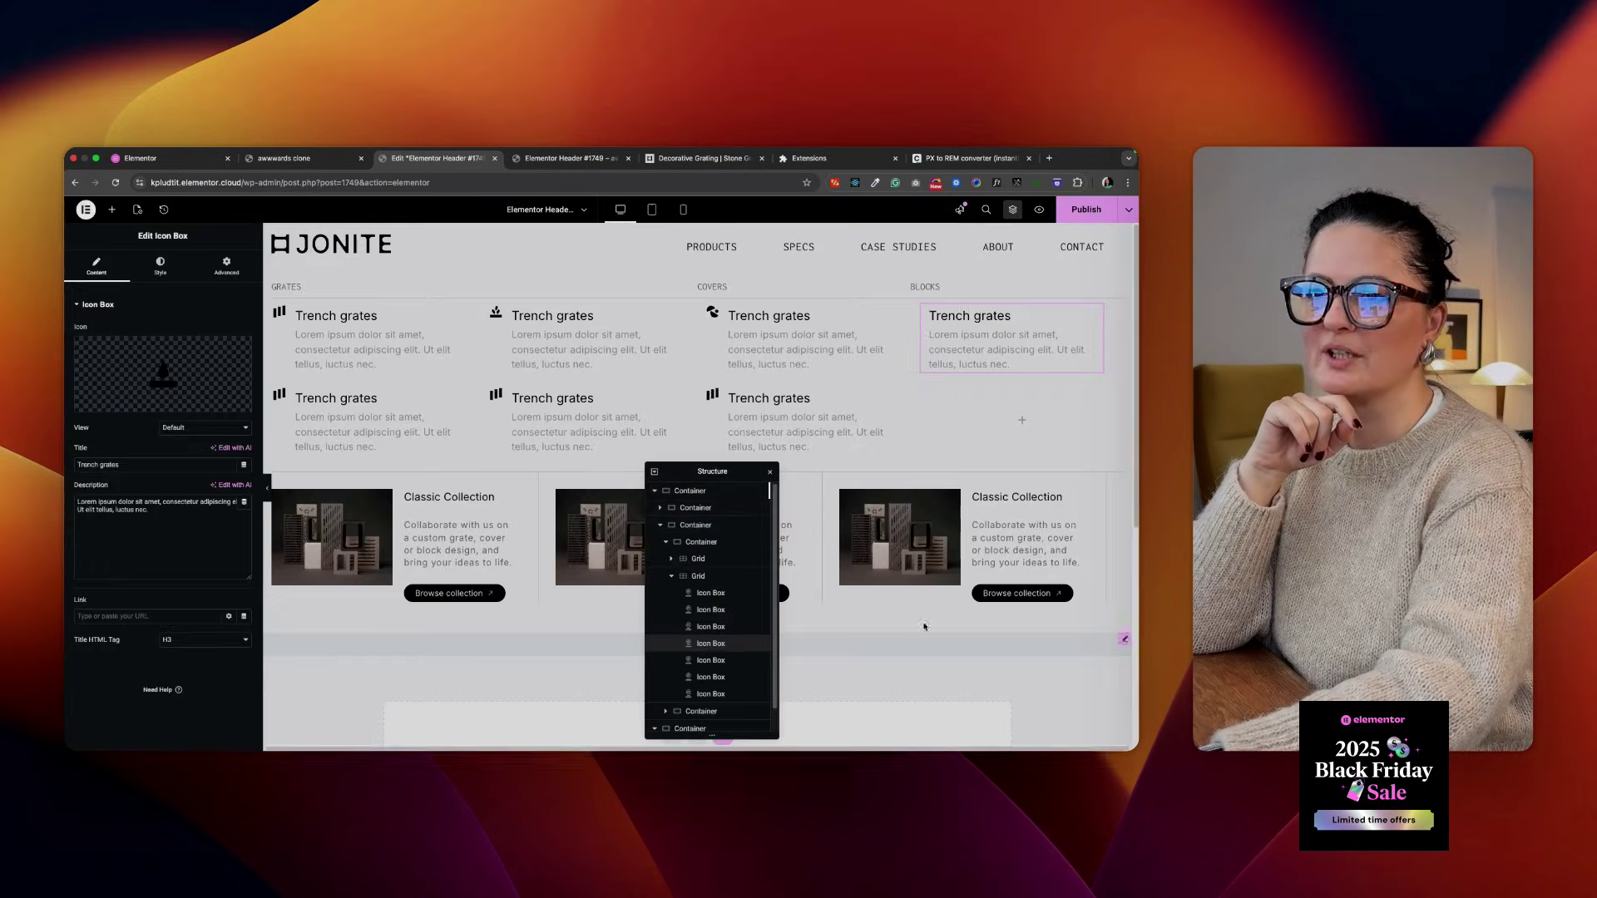
Replace the icons of the first two icon boxes in the lower row with the pinwheel and stacked-lines SVGs
{"action": "left_click", "coordinate": [192, 406]}
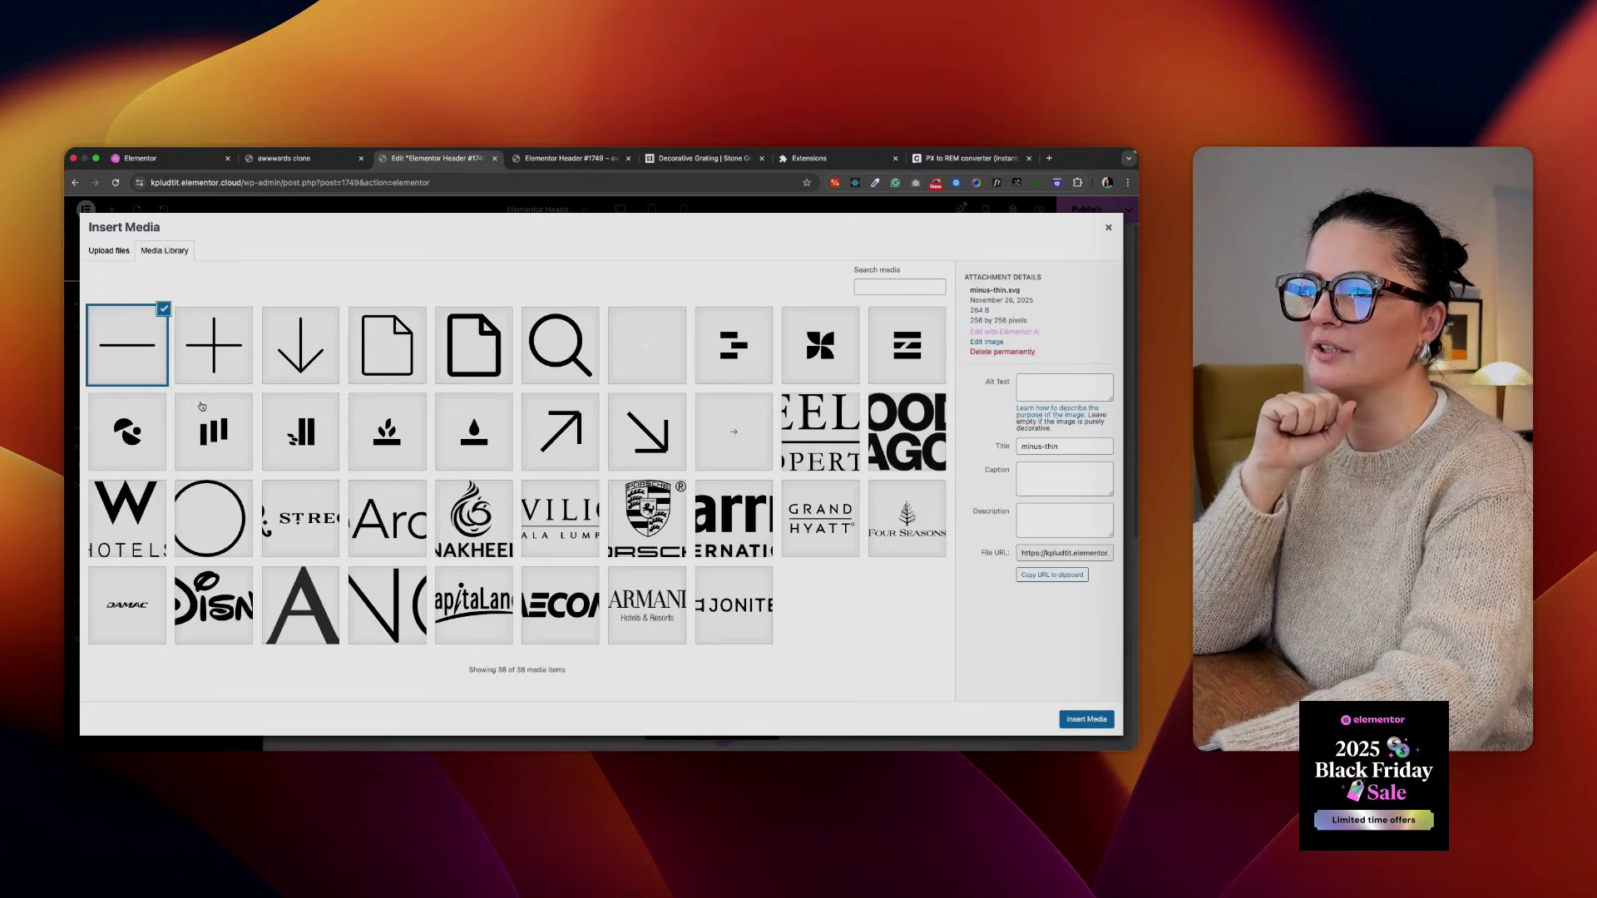
{"action": "left_click", "coordinate": [909, 356]}
{"action": "left_click", "coordinate": [1086, 718]}
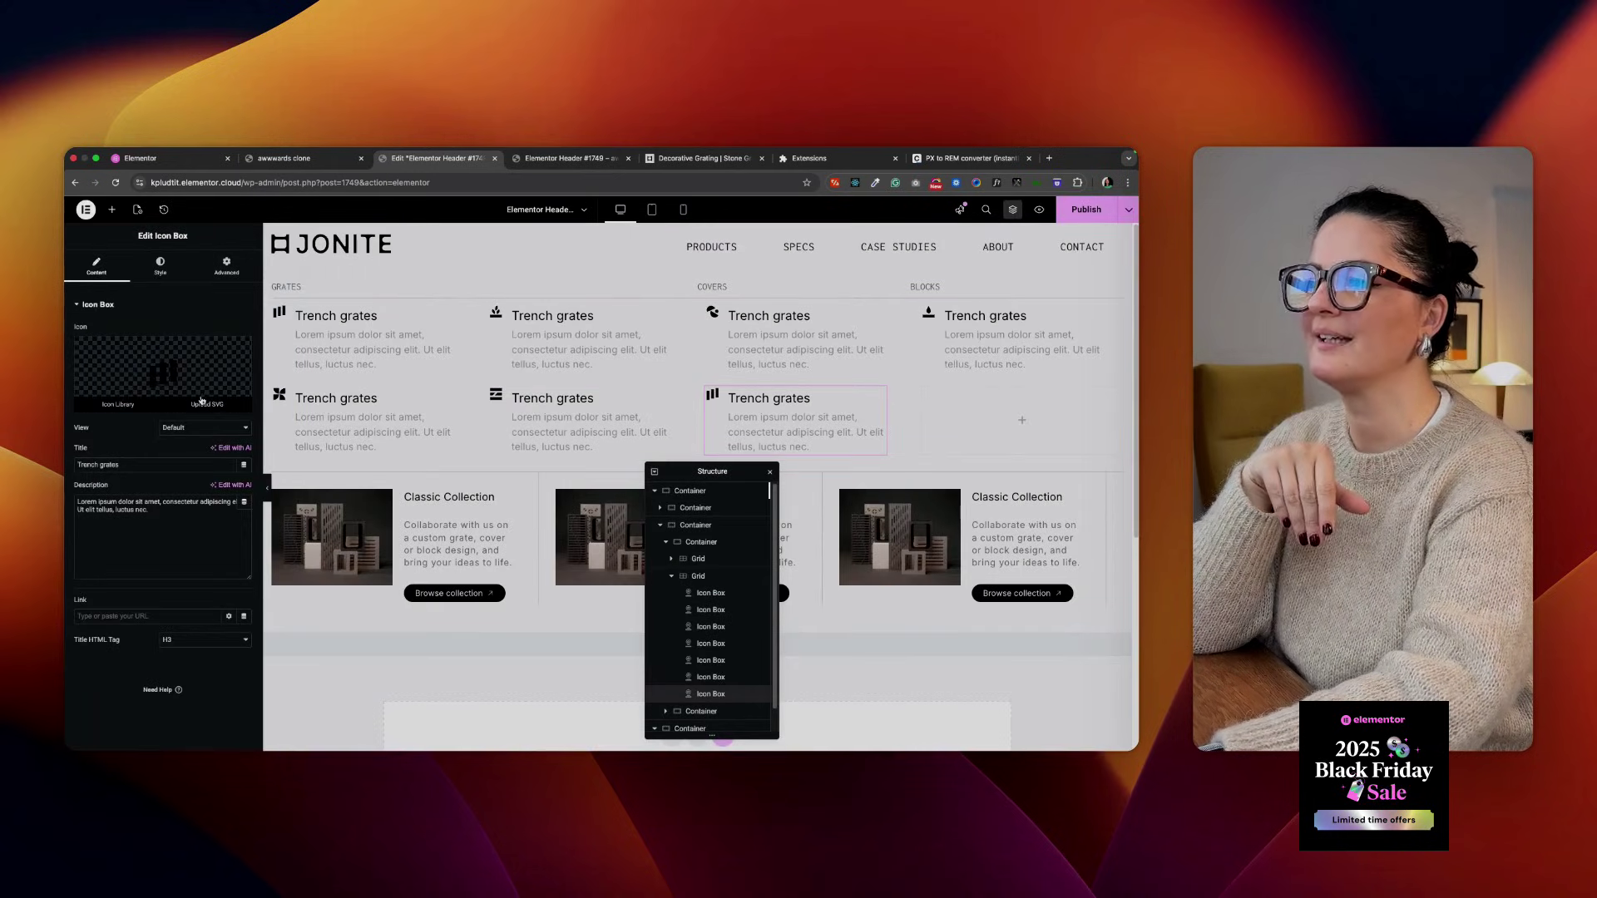
Try the blob-shaped SVG as the icon of the third icon box in the lower row
{"action": "left_click", "coordinate": [196, 406]}
{"action": "left_click", "coordinate": [129, 443]}
{"action": "left_click", "coordinate": [1078, 720]}
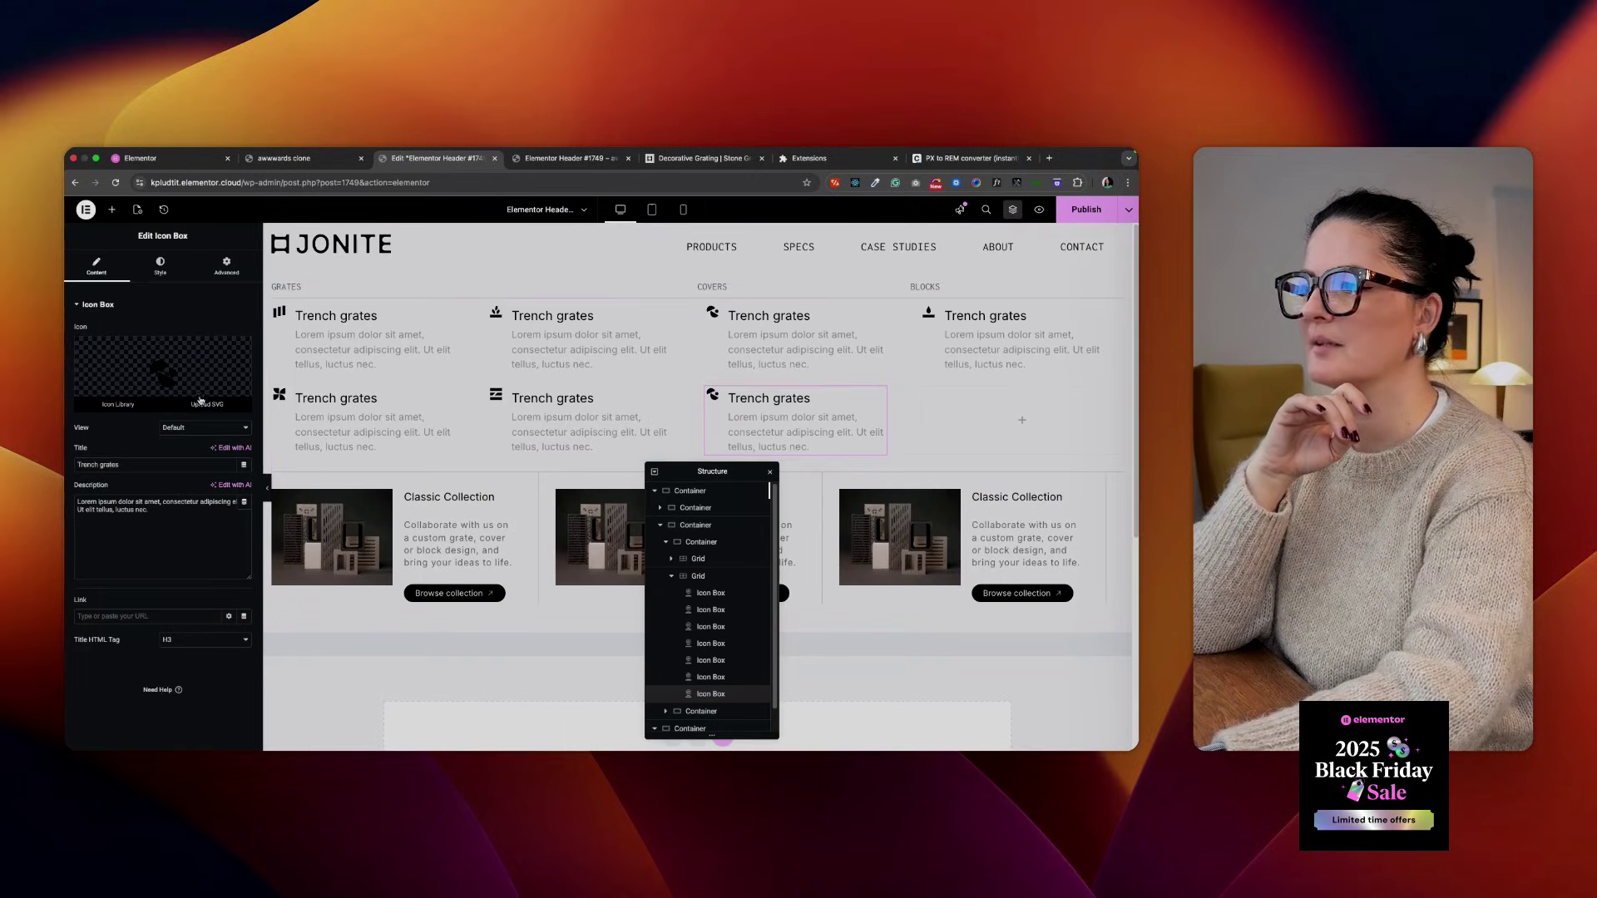
Set the icon of the third icon box in the lower row to the staggered-bars SVG and publish the header
{"action": "left_click", "coordinate": [199, 402]}
{"action": "left_click", "coordinate": [732, 339]}
{"action": "left_click", "coordinate": [1084, 720]}
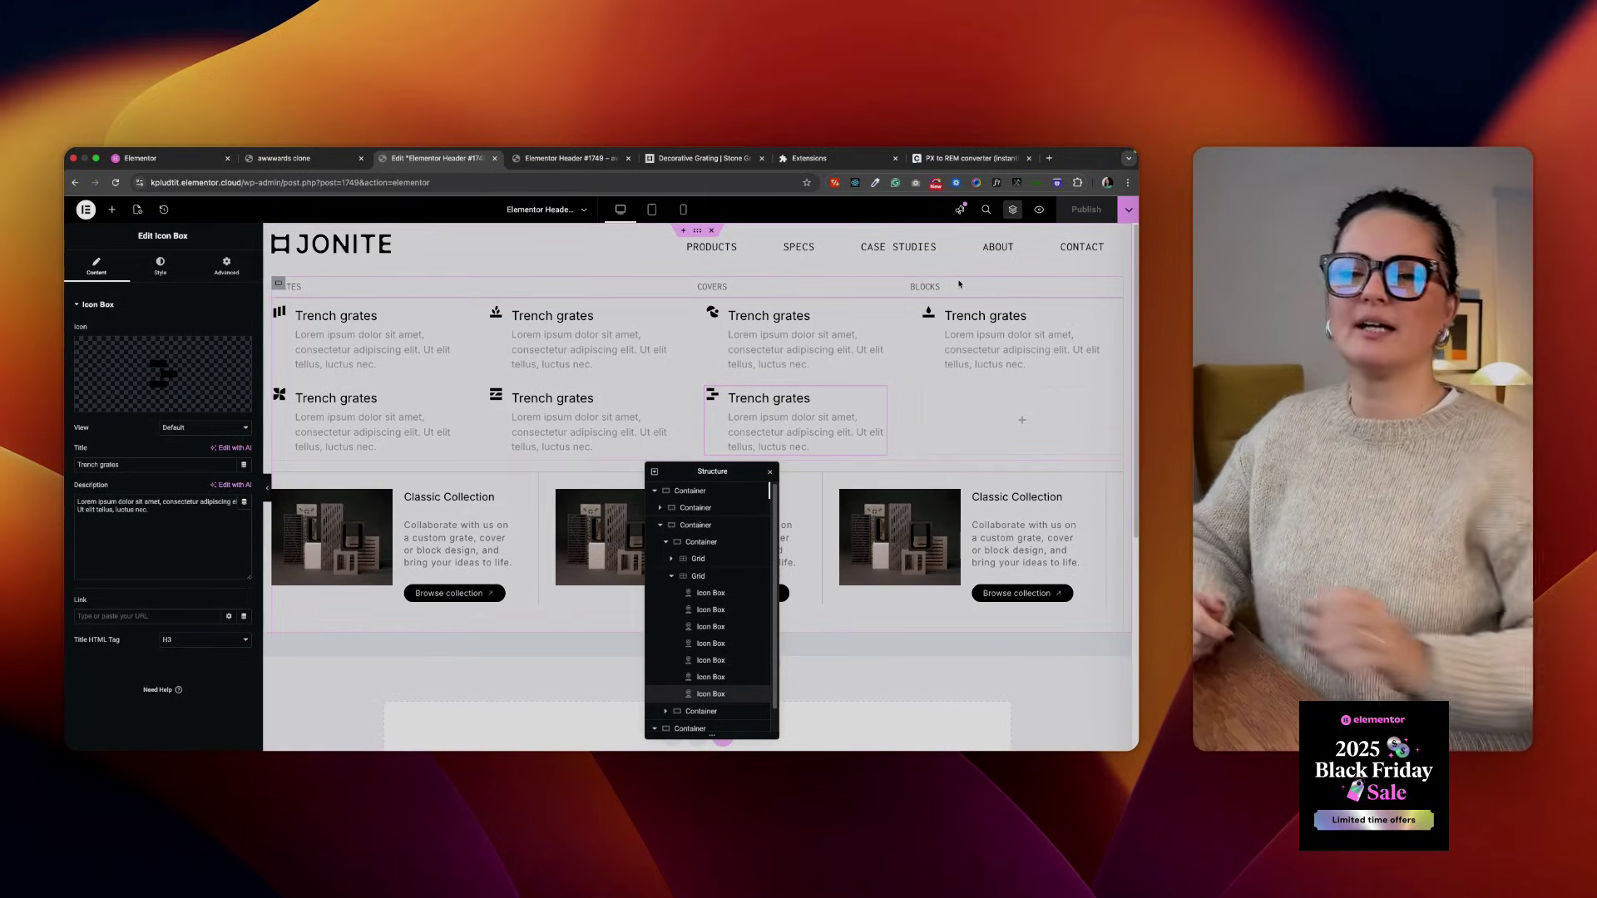
Set the icon box grid's column and row gaps to 35 px, comparing the reloaded preview with Jonite's Products menu
{"action": "left_click", "coordinate": [114, 187]}
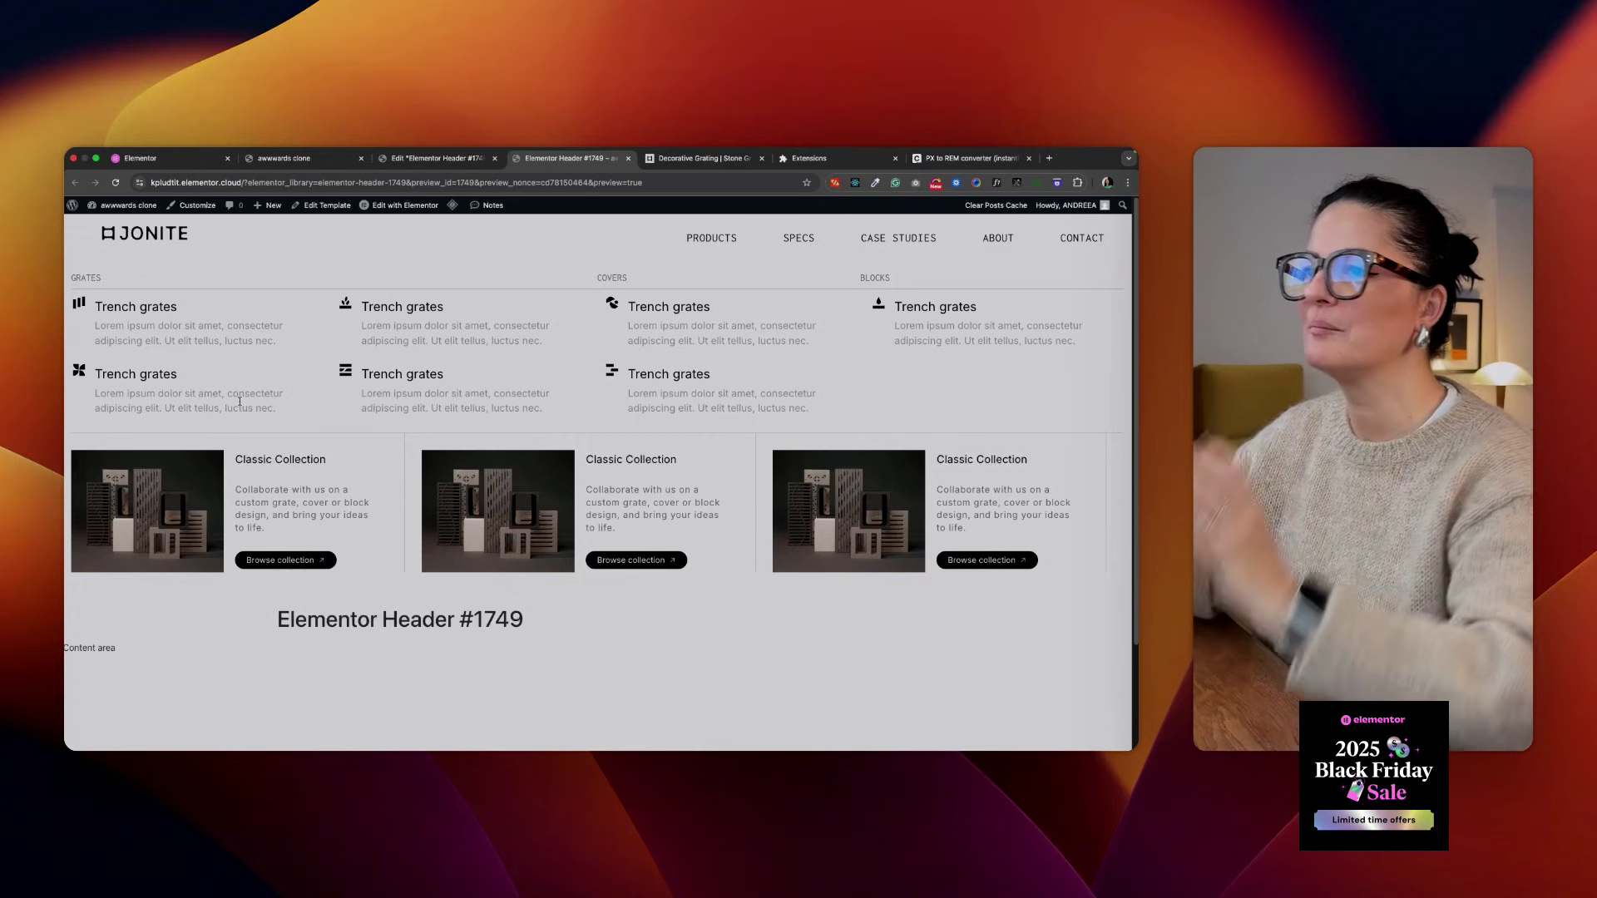
{"action": "left_click", "coordinate": [699, 158]}
{"action": "mouse_move", "coordinate": [657, 232]}
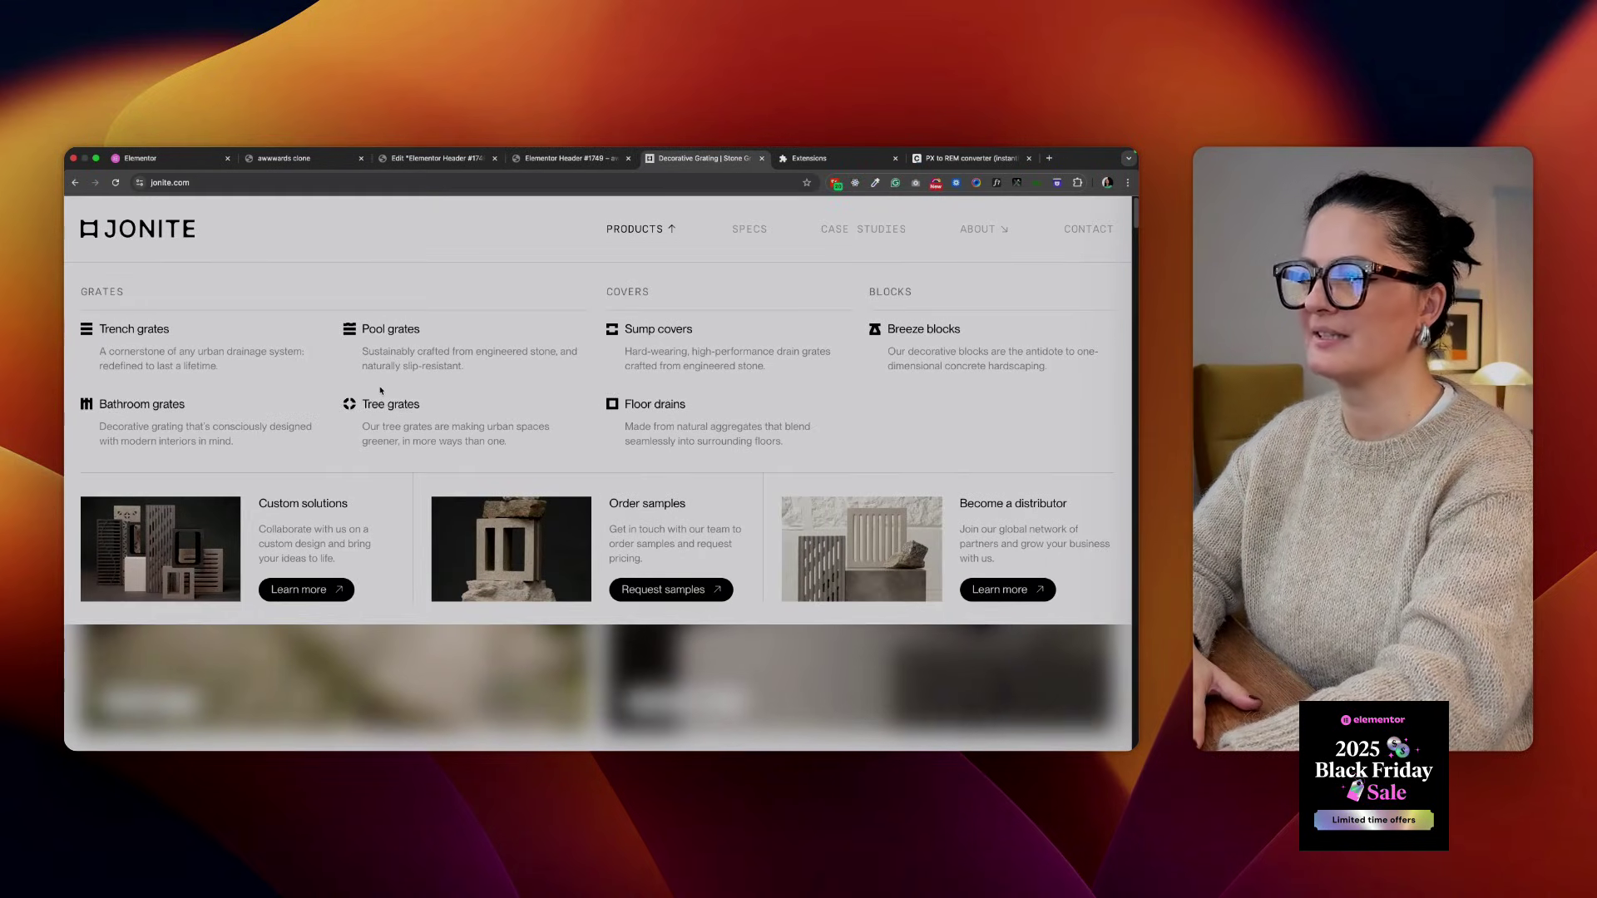
{"action": "left_click", "coordinate": [436, 158]}
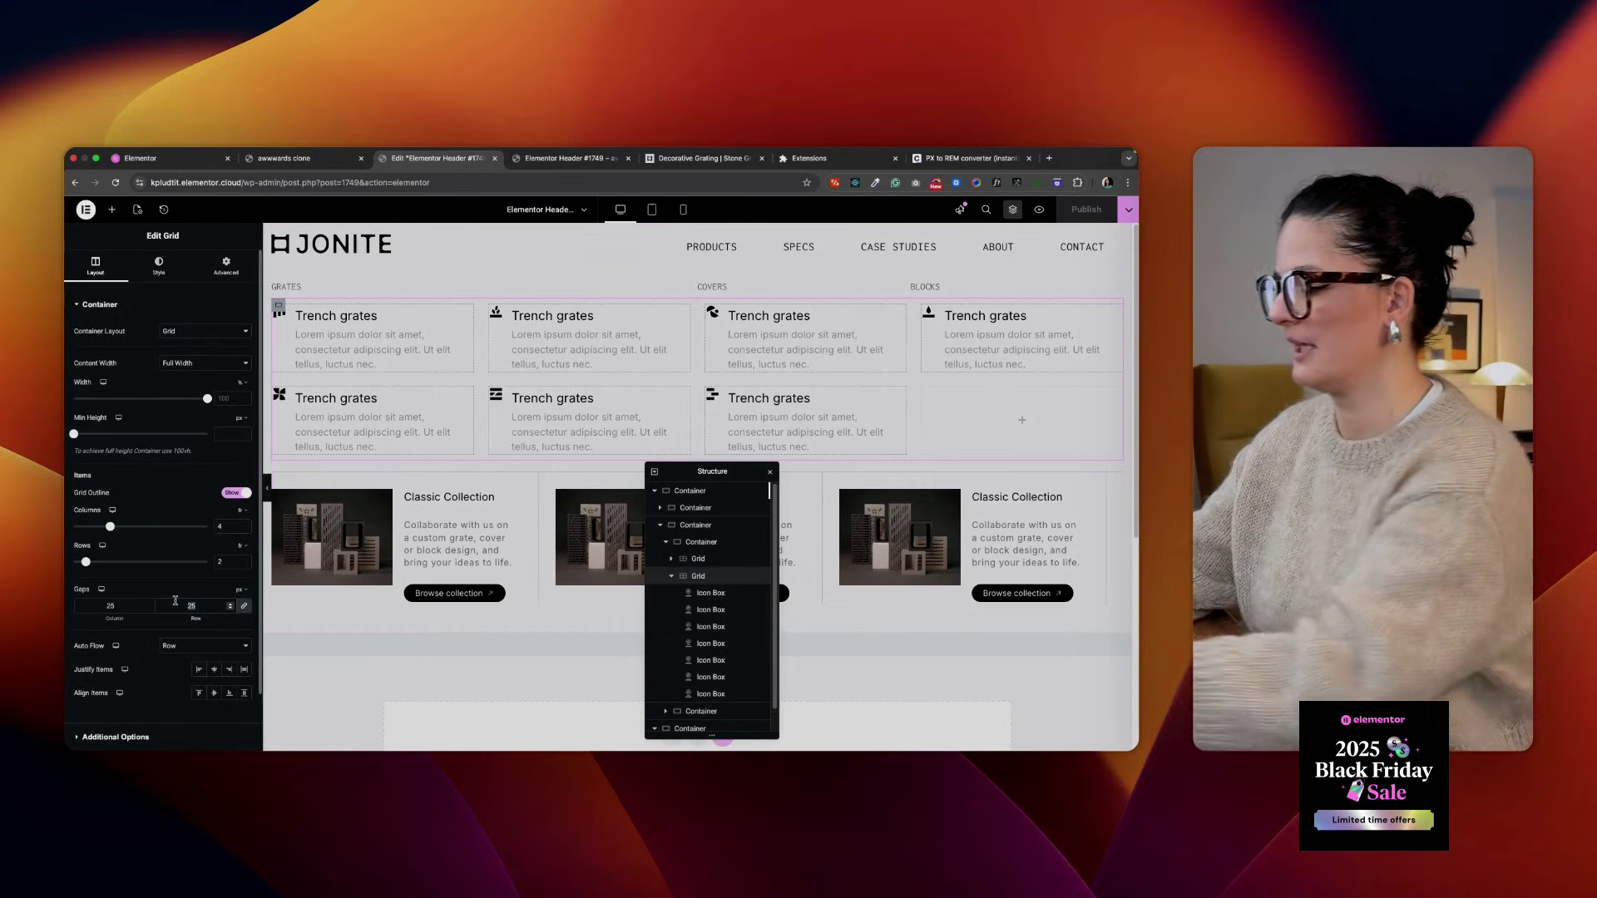
{"action": "key", "text": "ctrl+Tab"}
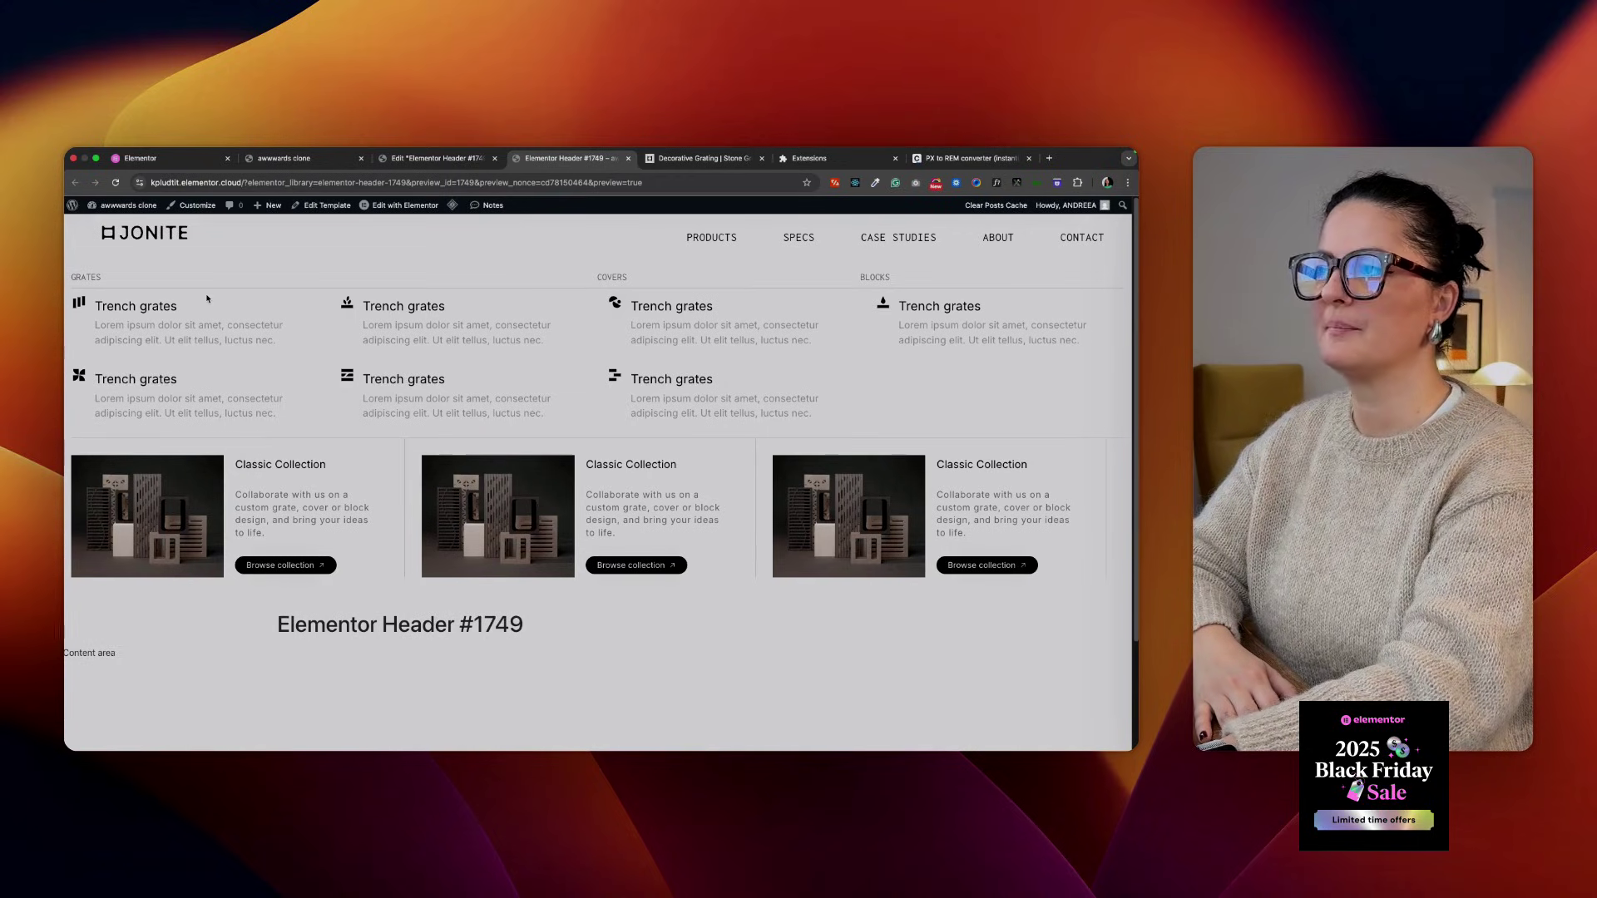
{"action": "key", "text": "ctrl+Tab"}
{"action": "mouse_move", "coordinate": [654, 234]}
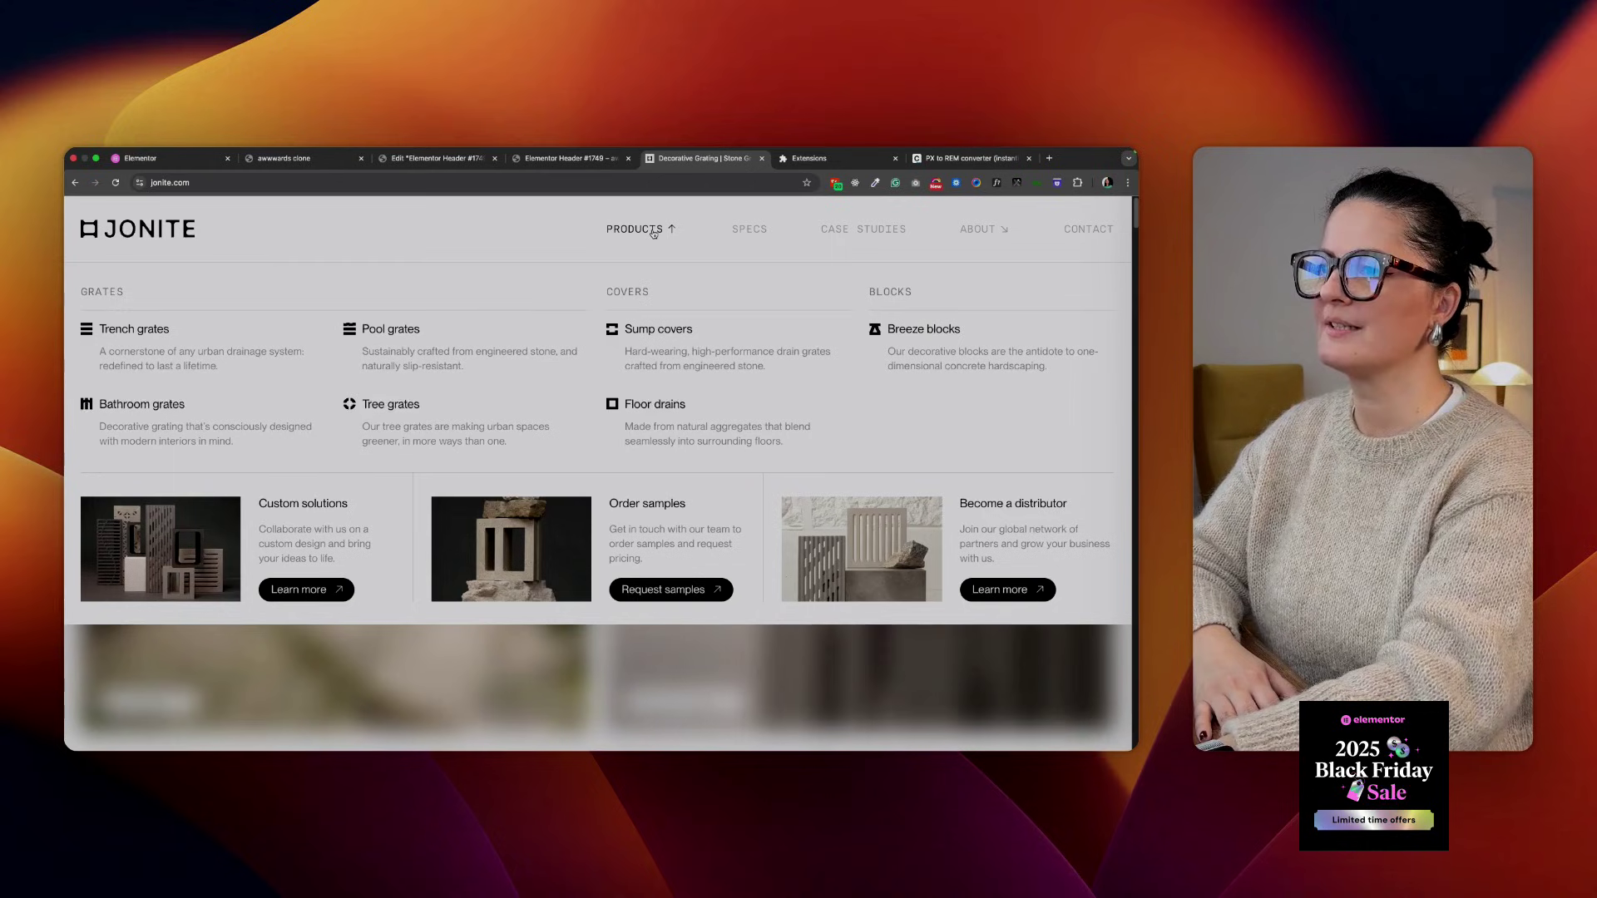
{"action": "key", "text": "ctrl+shift+Tab"}
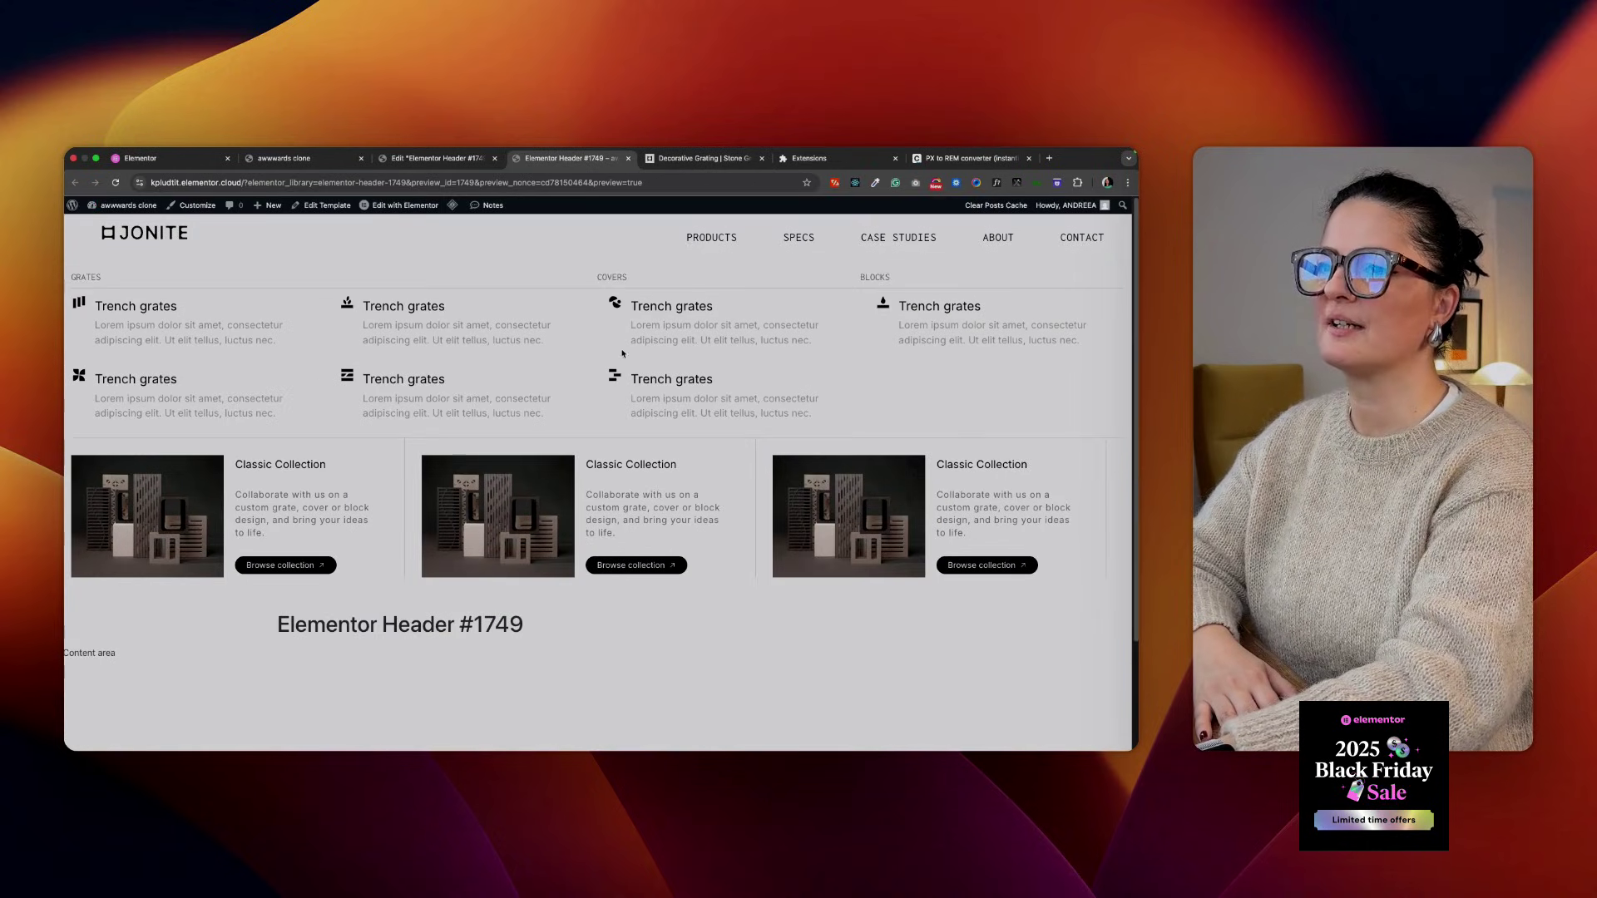
{"action": "key", "text": "ctrl+shift+Tab"}
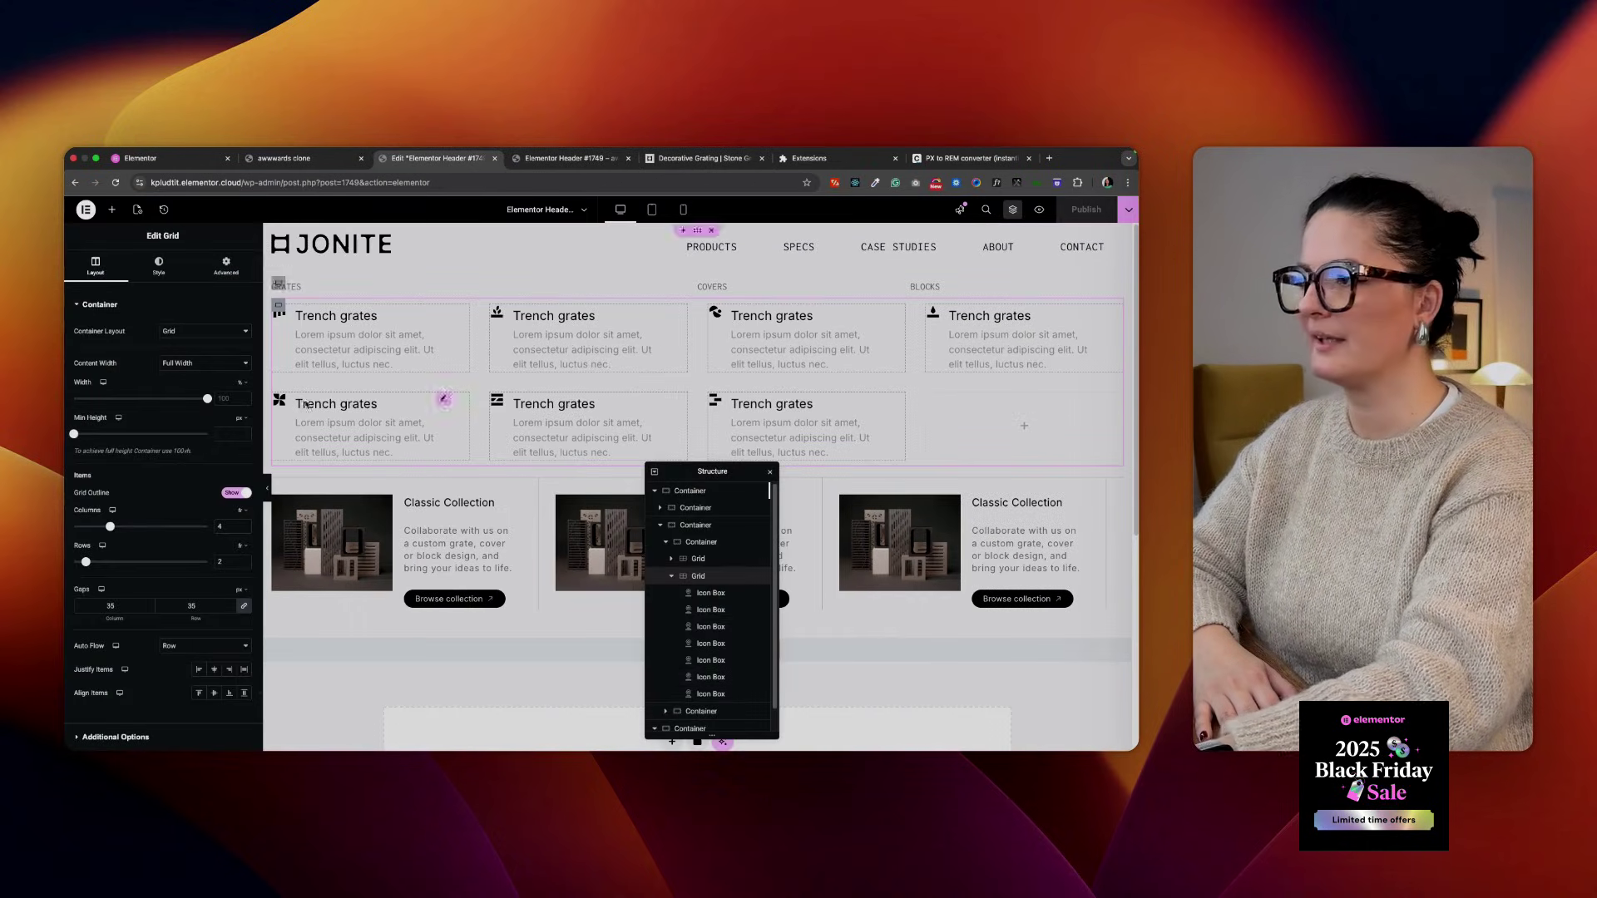
Set the icon box grid's top and bottom padding to 20 px and check the published header in the preview
{"action": "left_click", "coordinate": [226, 266]}
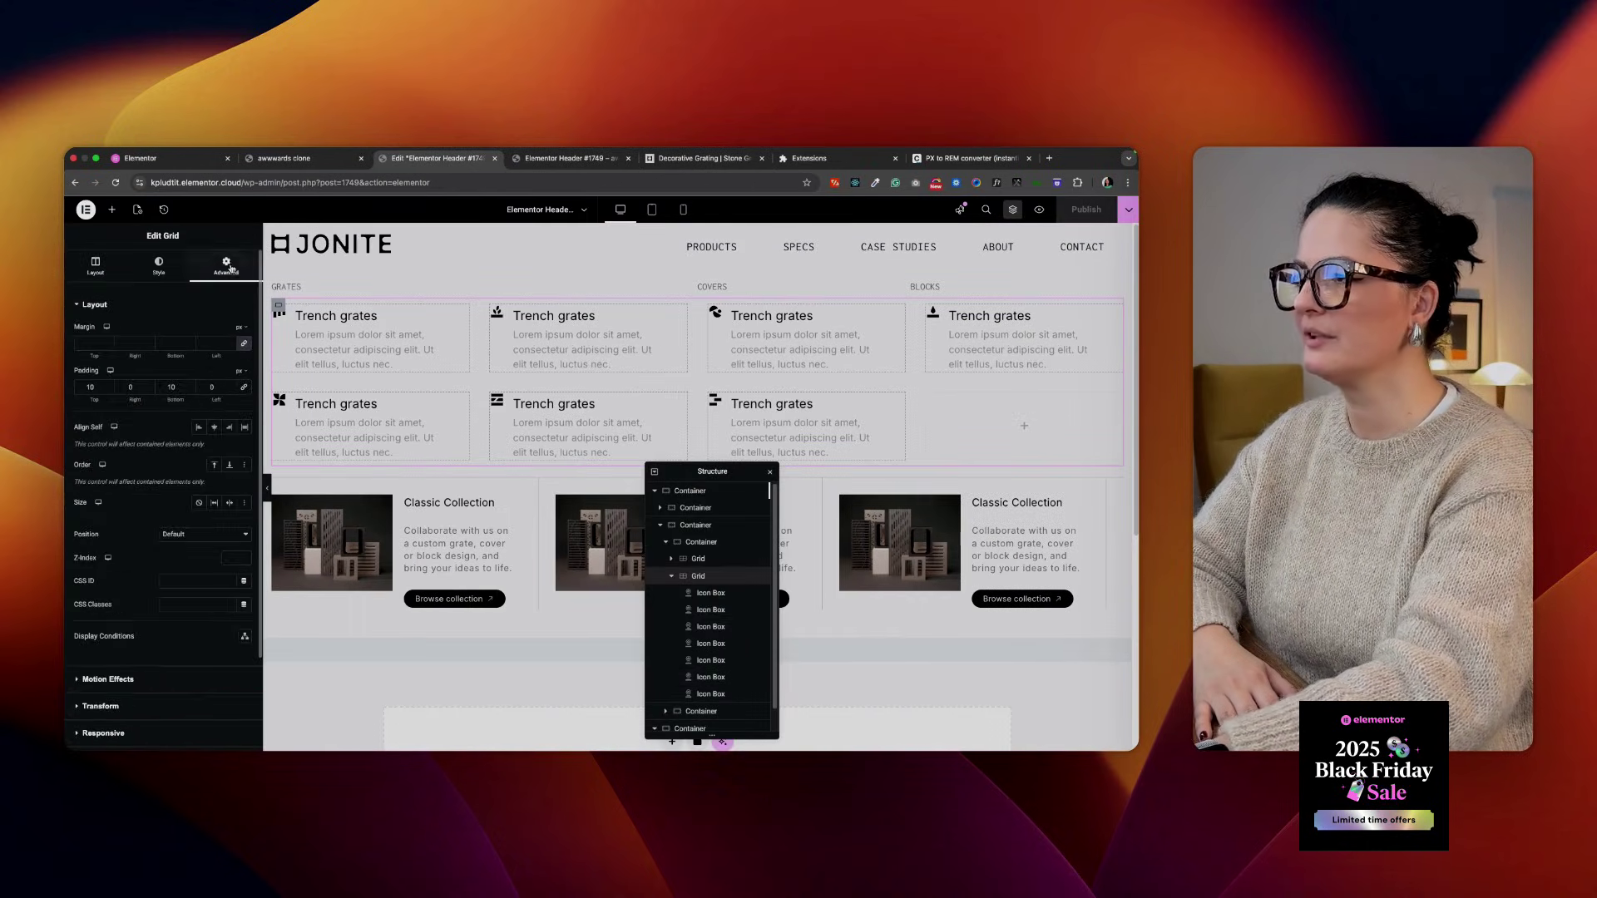
{"action": "left_click", "coordinate": [107, 385]}
{"action": "left_click", "coordinate": [106, 385]}
{"action": "left_click", "coordinate": [107, 385]}
{"action": "left_click", "coordinate": [106, 385]}
{"action": "left_click", "coordinate": [107, 386]}
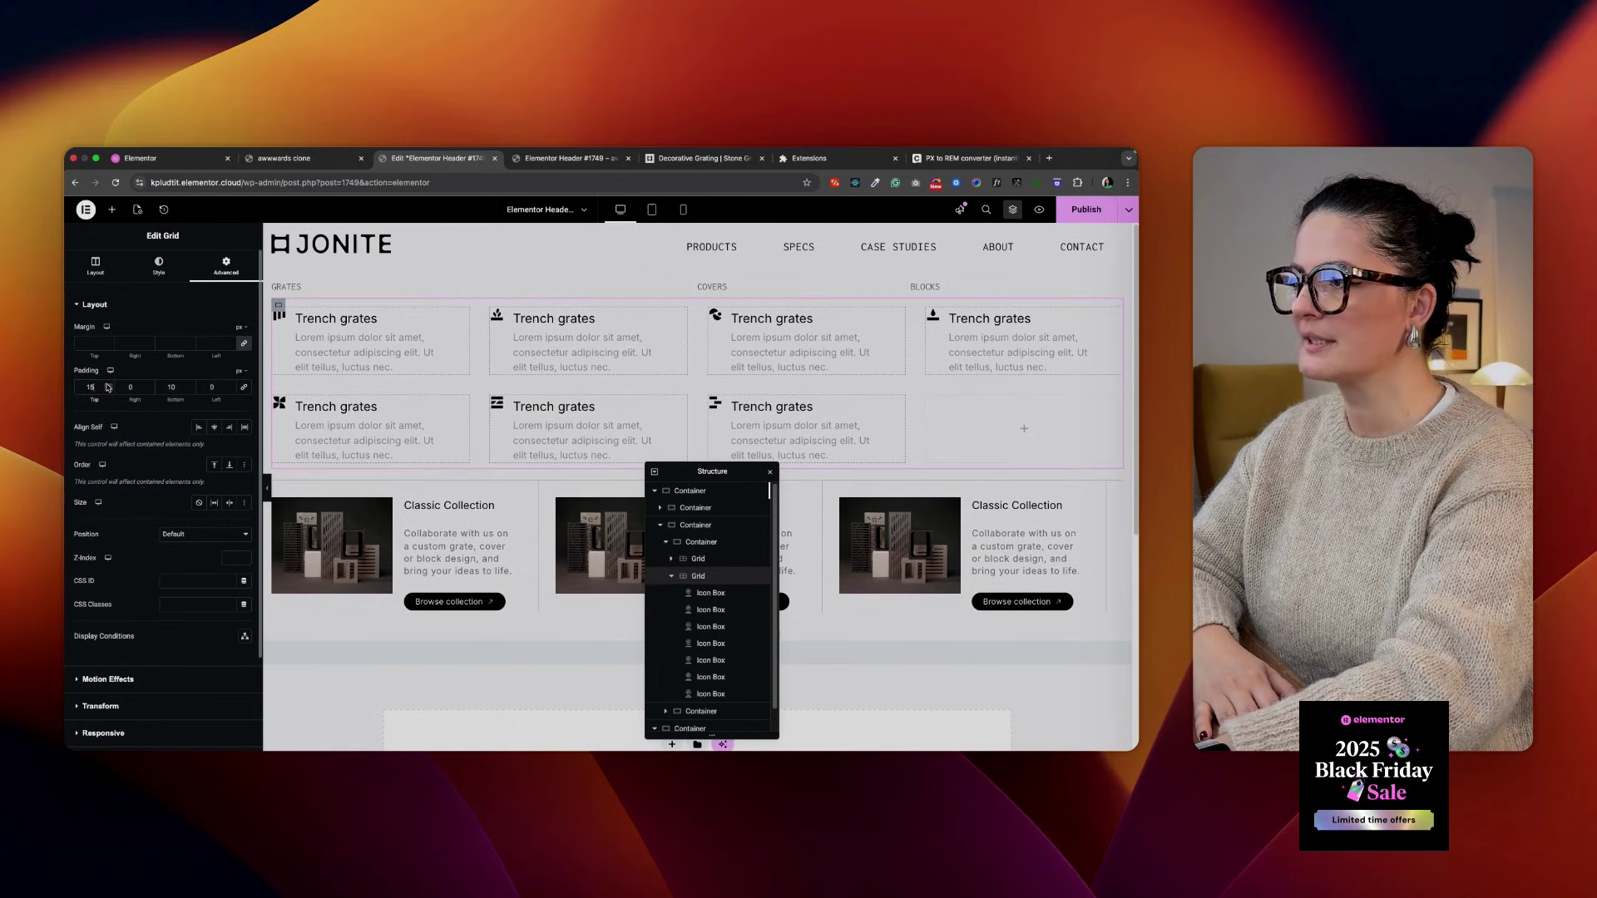
{"action": "left_click", "coordinate": [192, 385]}
{"action": "left_click", "coordinate": [191, 385]}
{"action": "left_click", "coordinate": [191, 385]}
{"action": "left_click", "coordinate": [192, 385]}
{"action": "left_click", "coordinate": [191, 385]}
{"action": "left_click", "coordinate": [192, 385]}
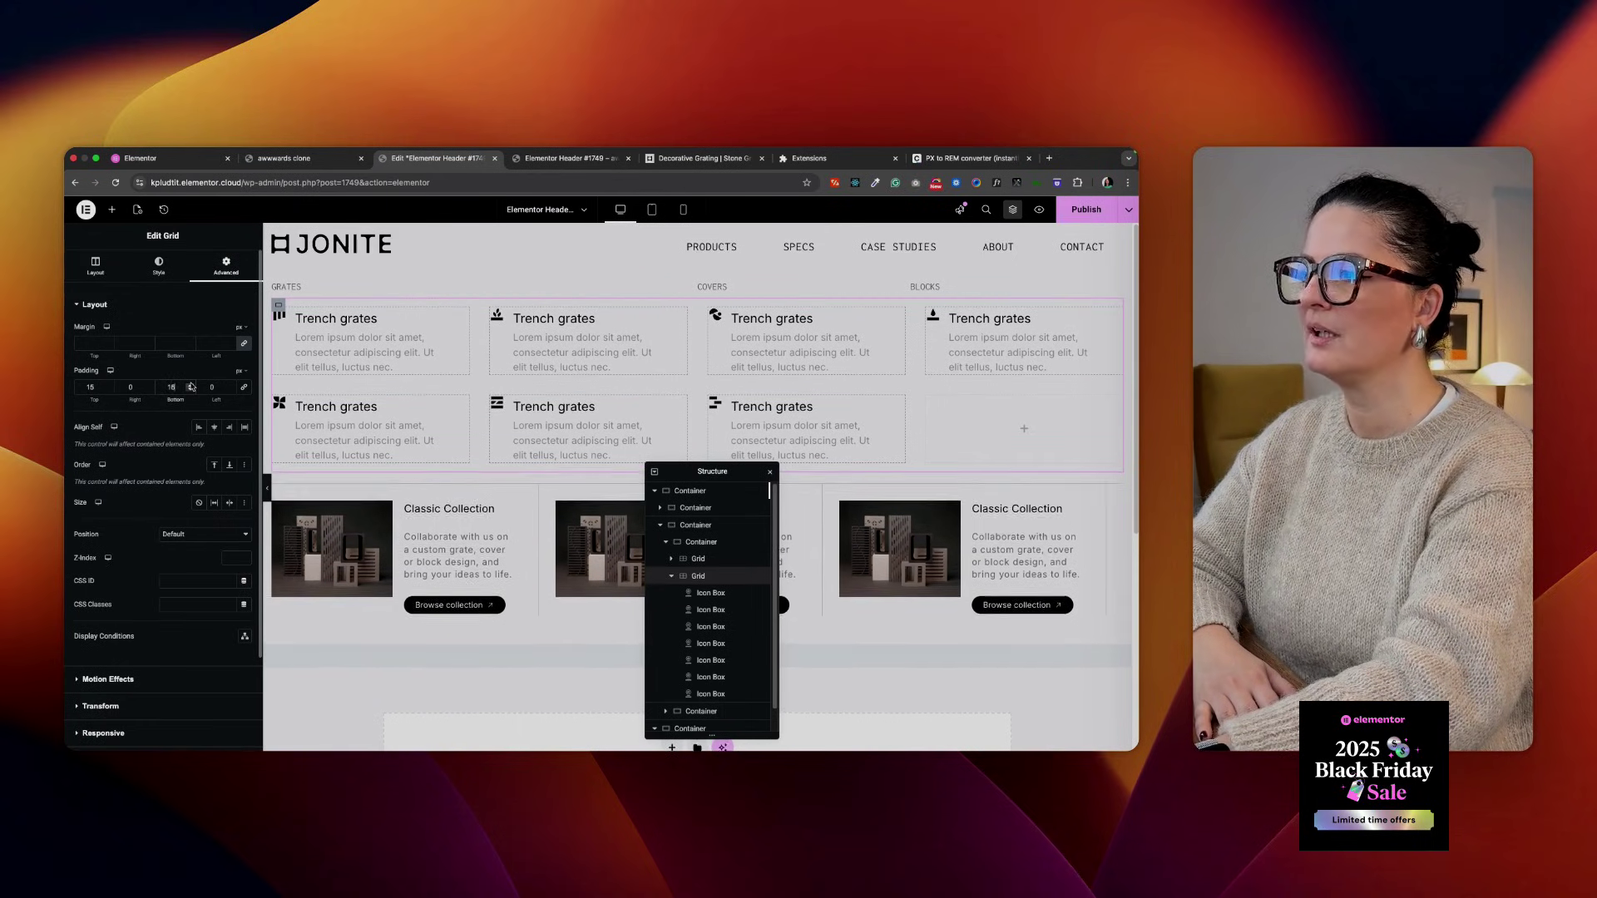
{"action": "left_click", "coordinate": [191, 385]}
{"action": "left_click", "coordinate": [191, 385]}
{"action": "left_click", "coordinate": [191, 386]}
{"action": "left_click", "coordinate": [191, 386]}
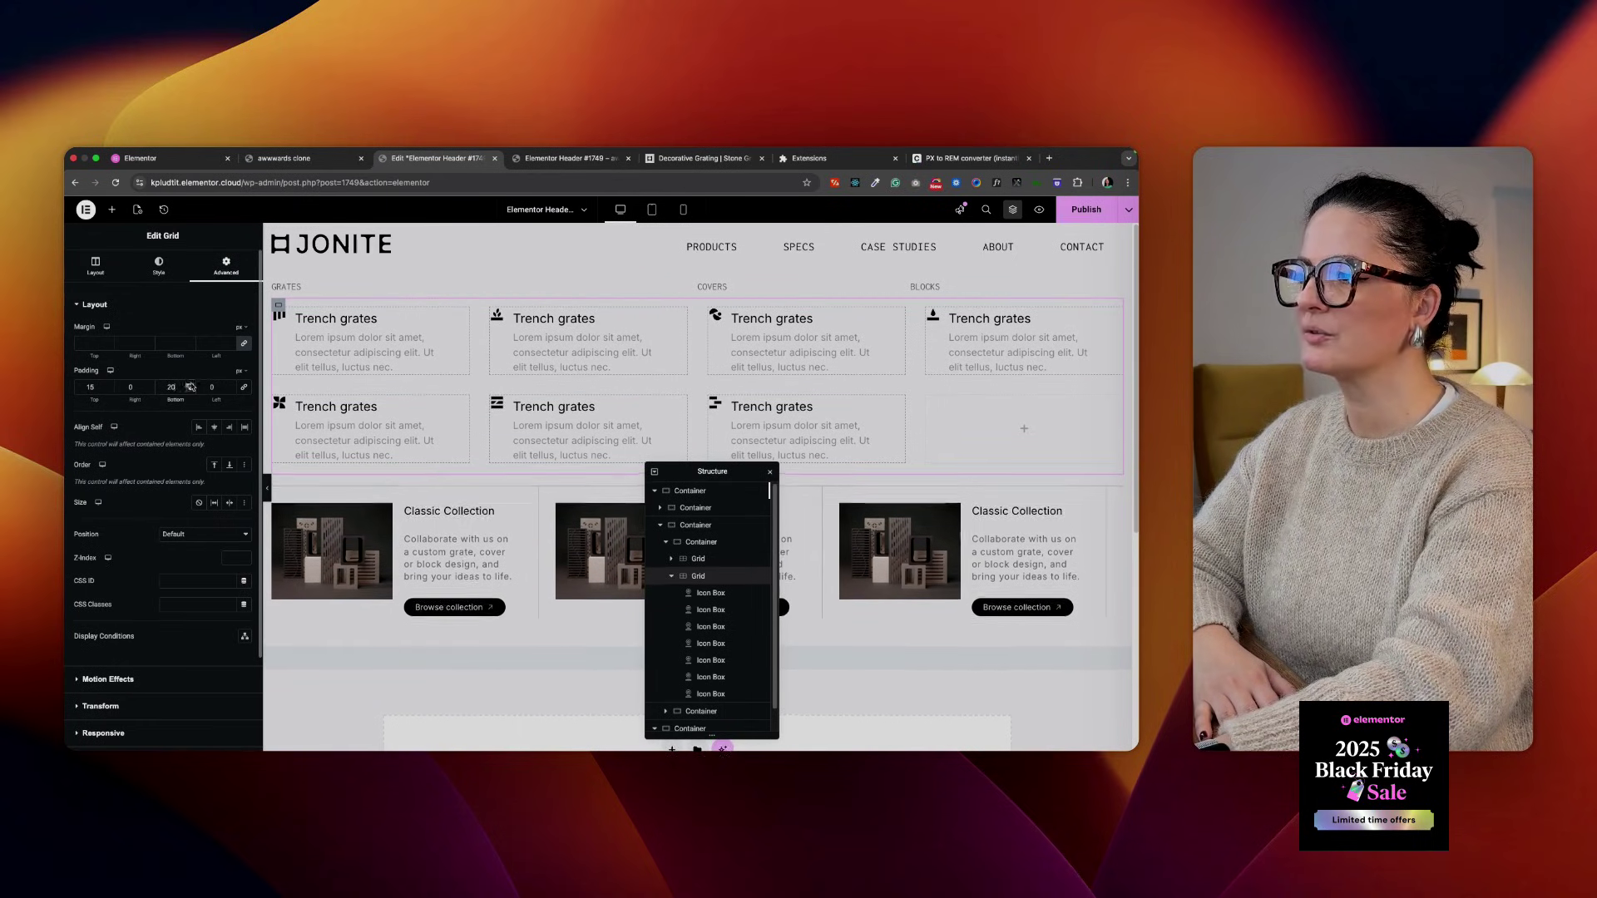
{"action": "left_click", "coordinate": [108, 385]}
{"action": "left_click", "coordinate": [108, 385]}
{"action": "left_click", "coordinate": [108, 385]}
{"action": "left_click", "coordinate": [109, 385]}
{"action": "left_click", "coordinate": [108, 385]}
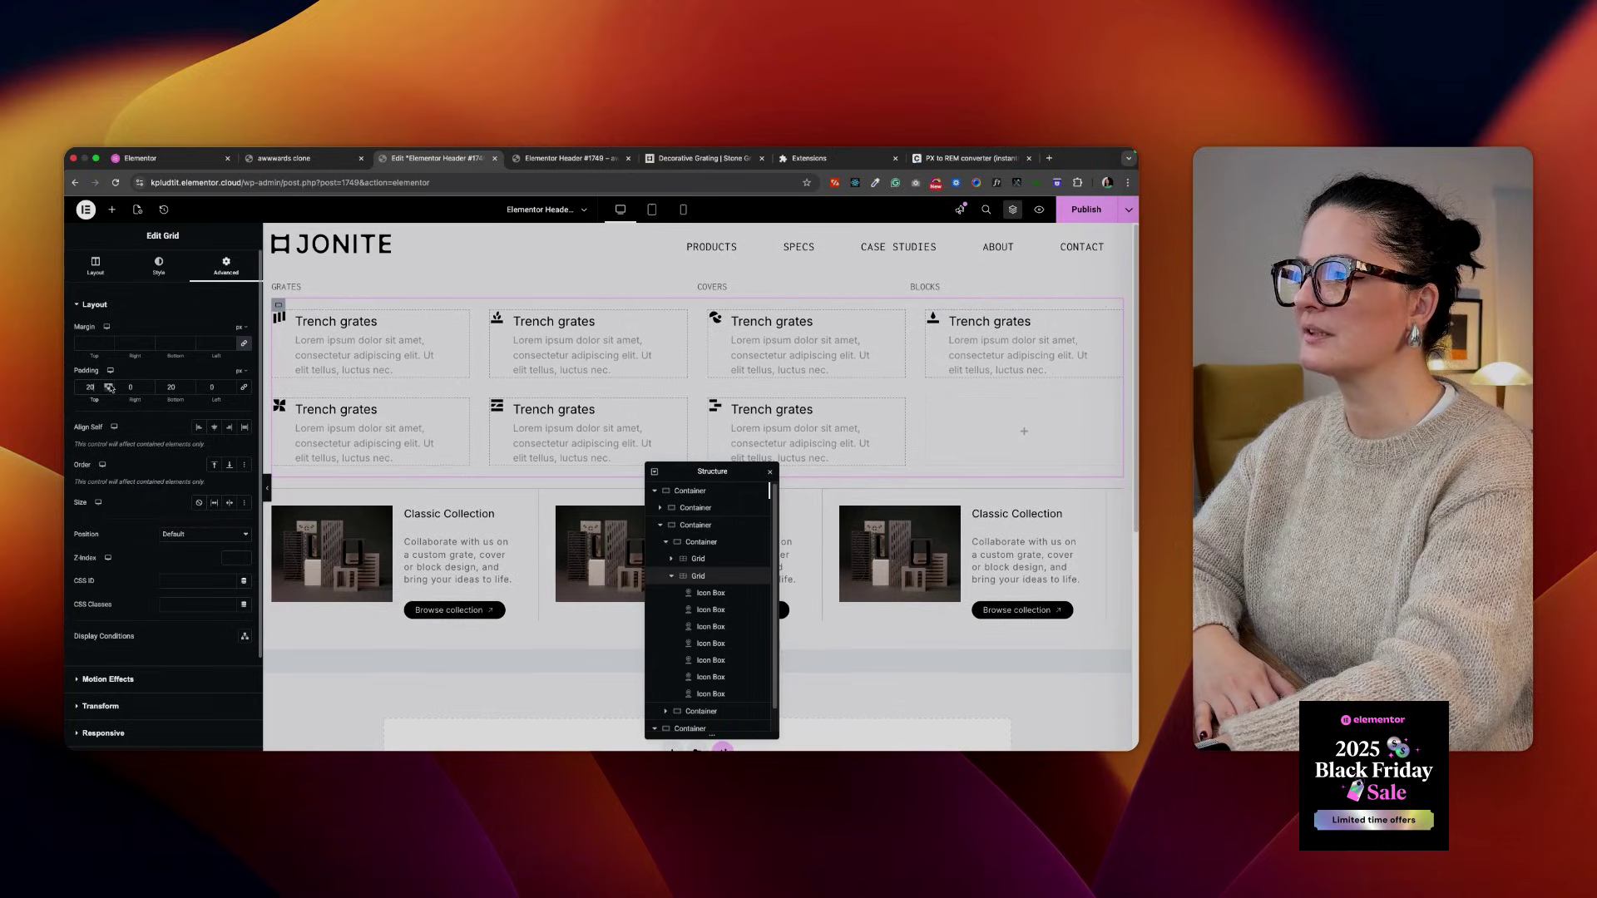
{"action": "left_click", "coordinate": [1046, 214]}
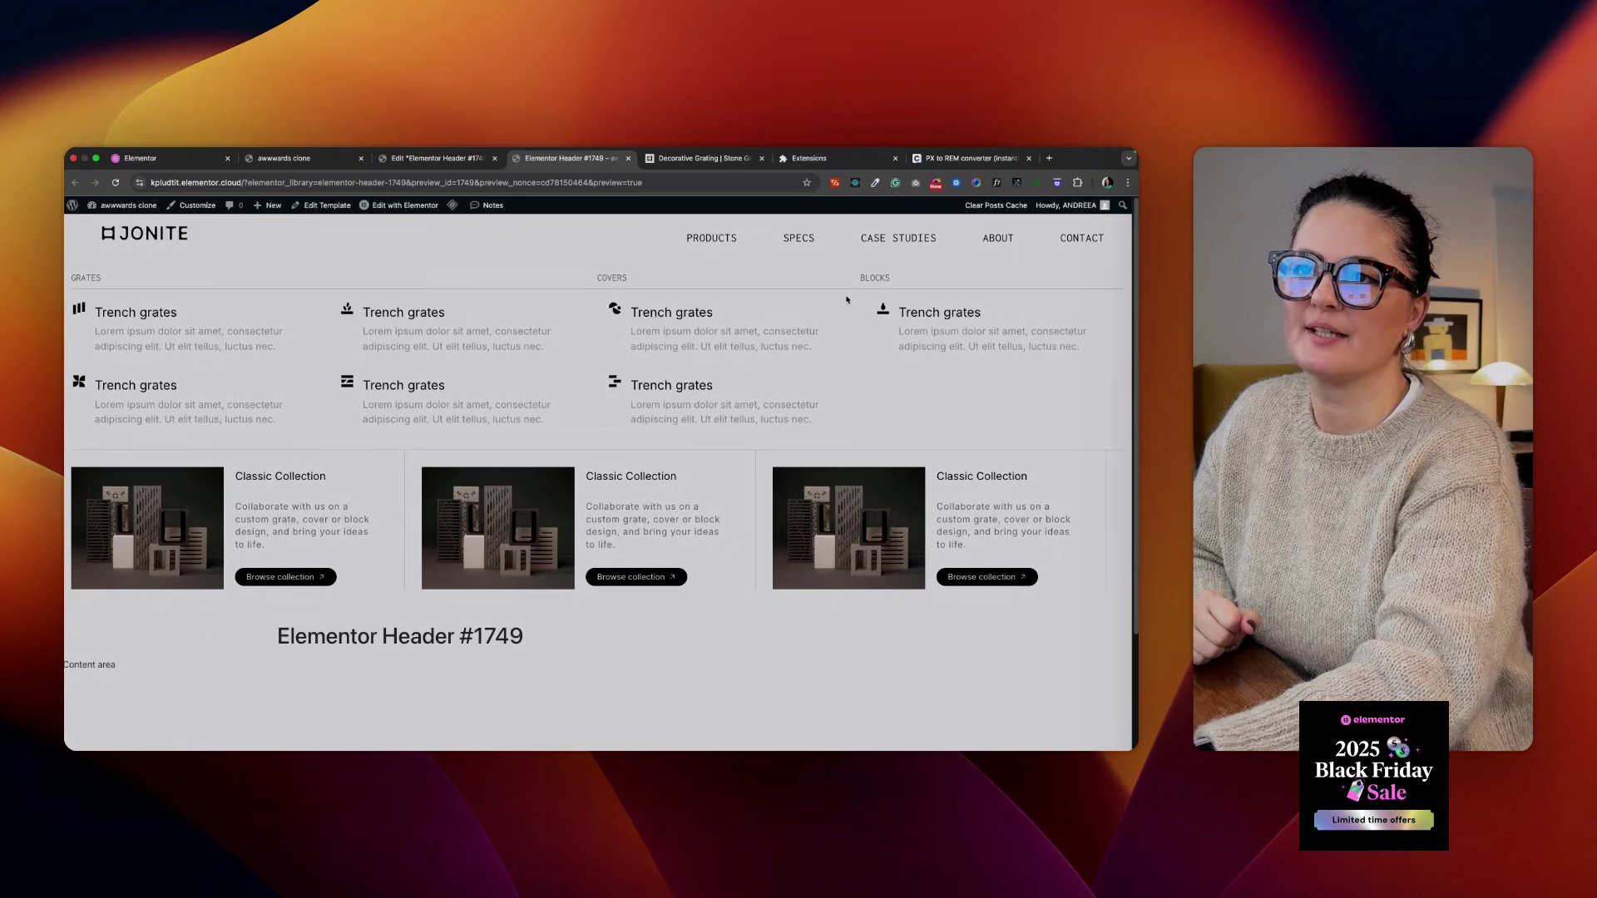
Set the left padding of the COVERS and BLOCKS headings to 10 px, with their padding values unlinked
{"action": "key", "text": "ctrl+shift+Tab"}
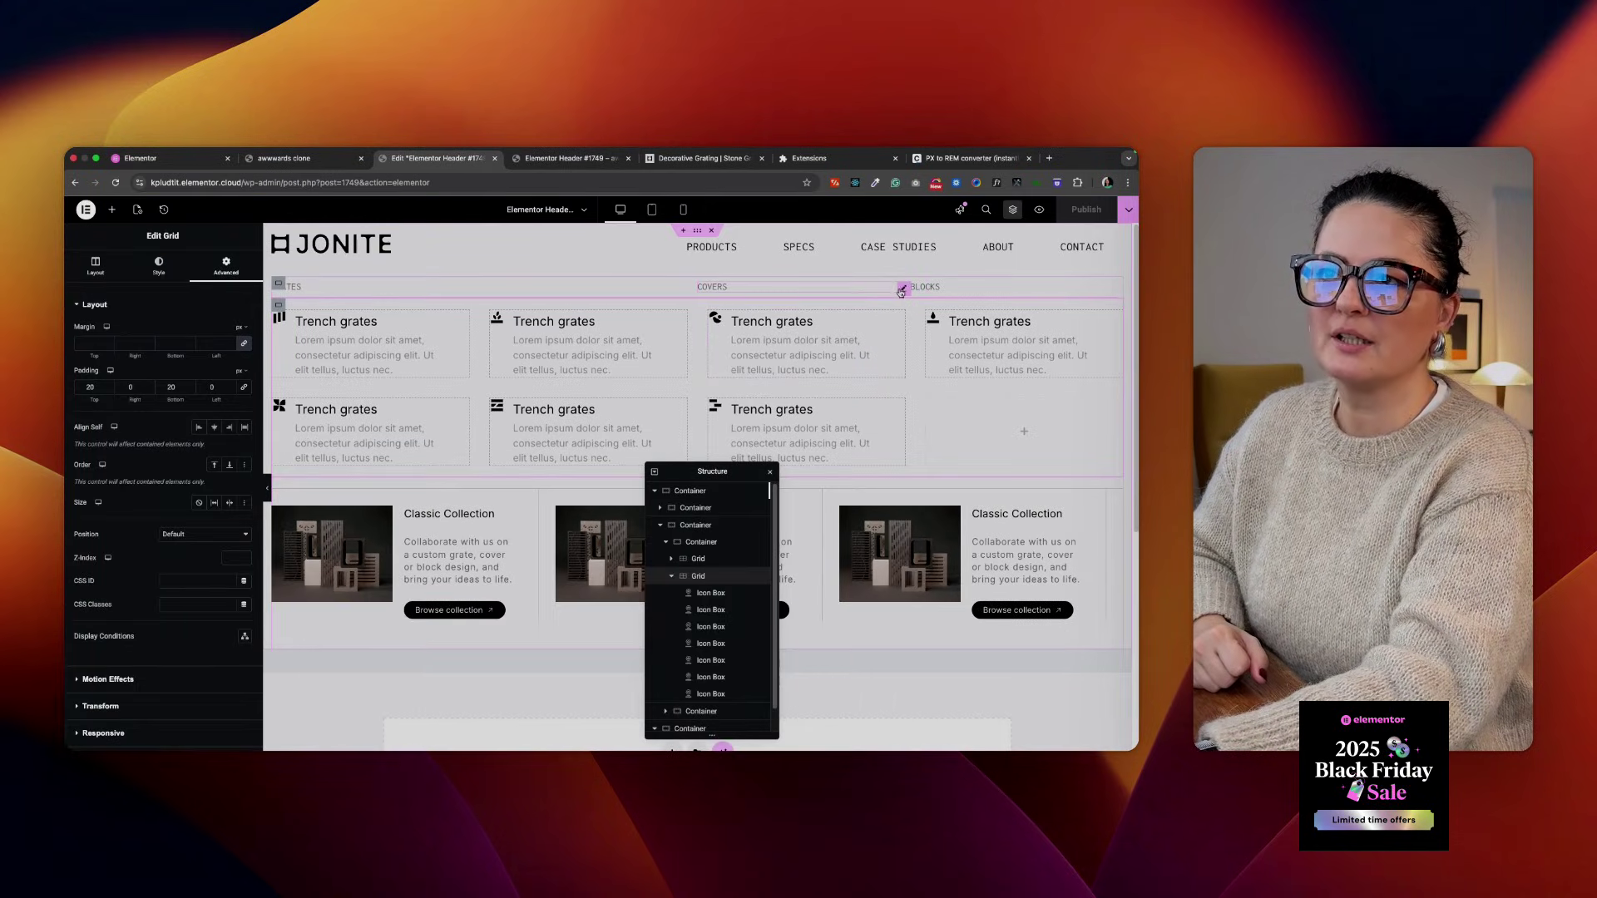
{"action": "left_click", "coordinate": [902, 290]}
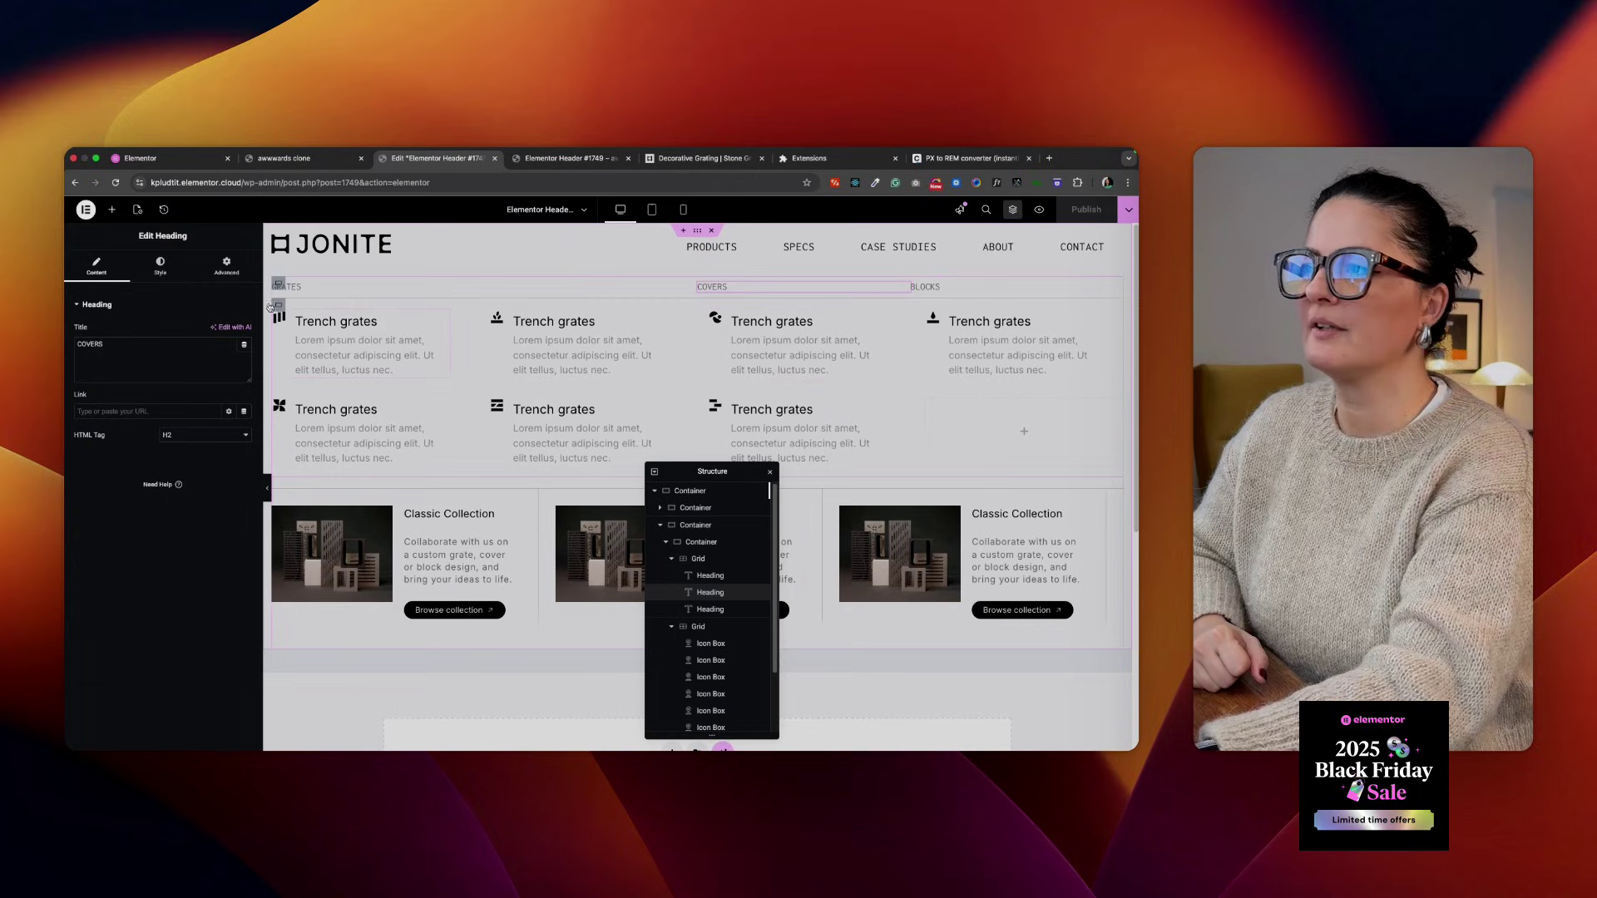
{"action": "left_click", "coordinate": [226, 265]}
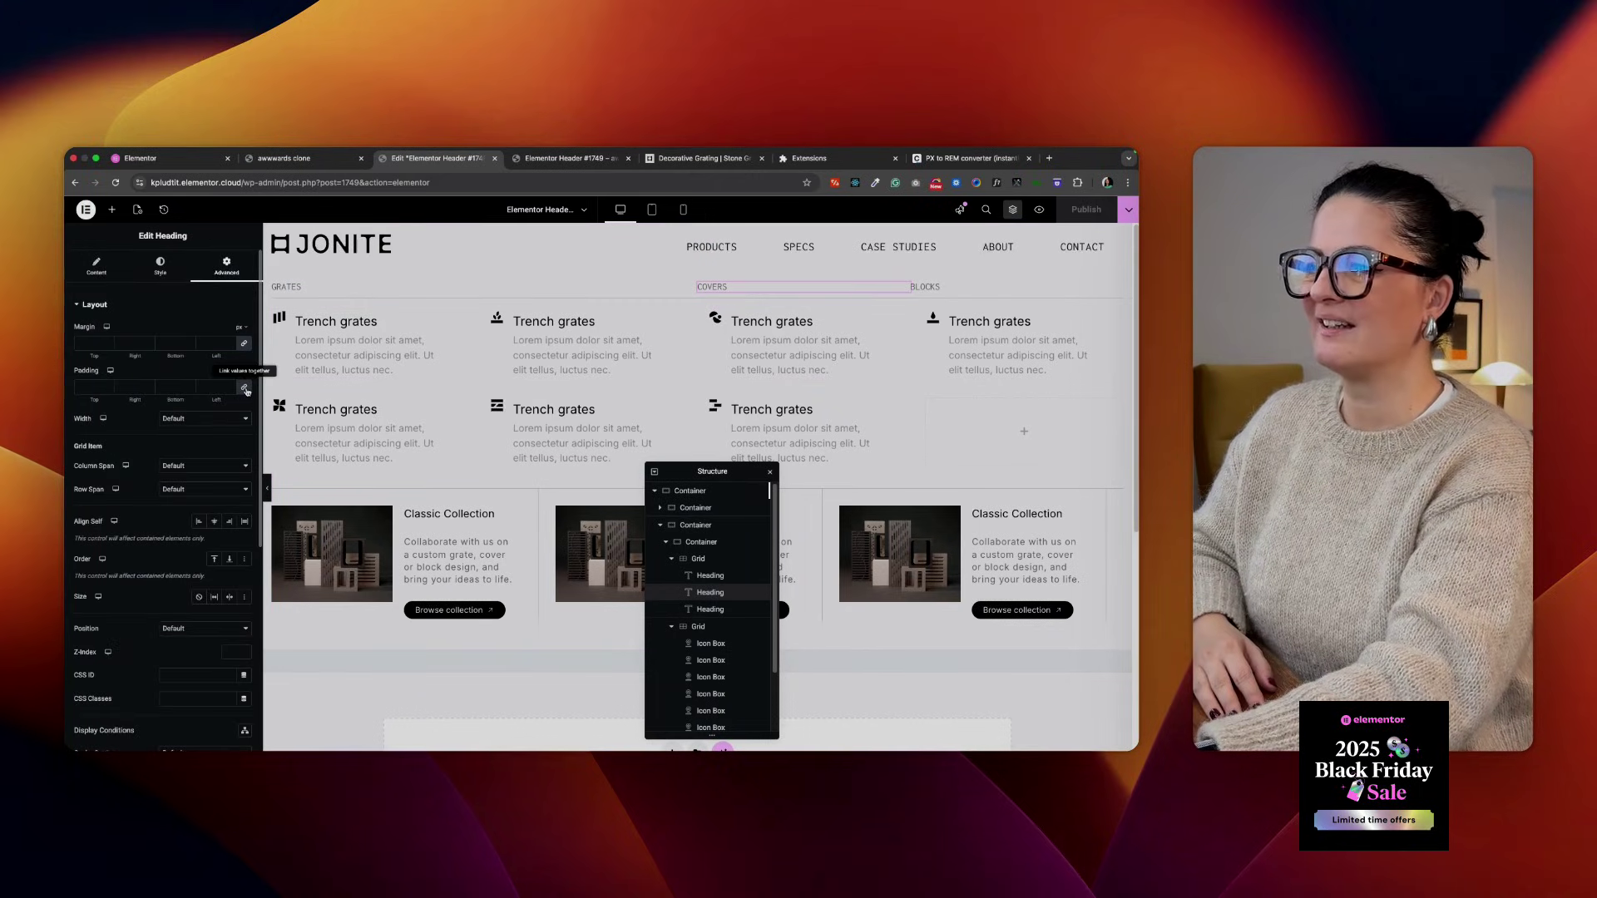
{"action": "left_click", "coordinate": [245, 388]}
{"action": "left_click", "coordinate": [213, 387]}
{"action": "type", "text": "10"}
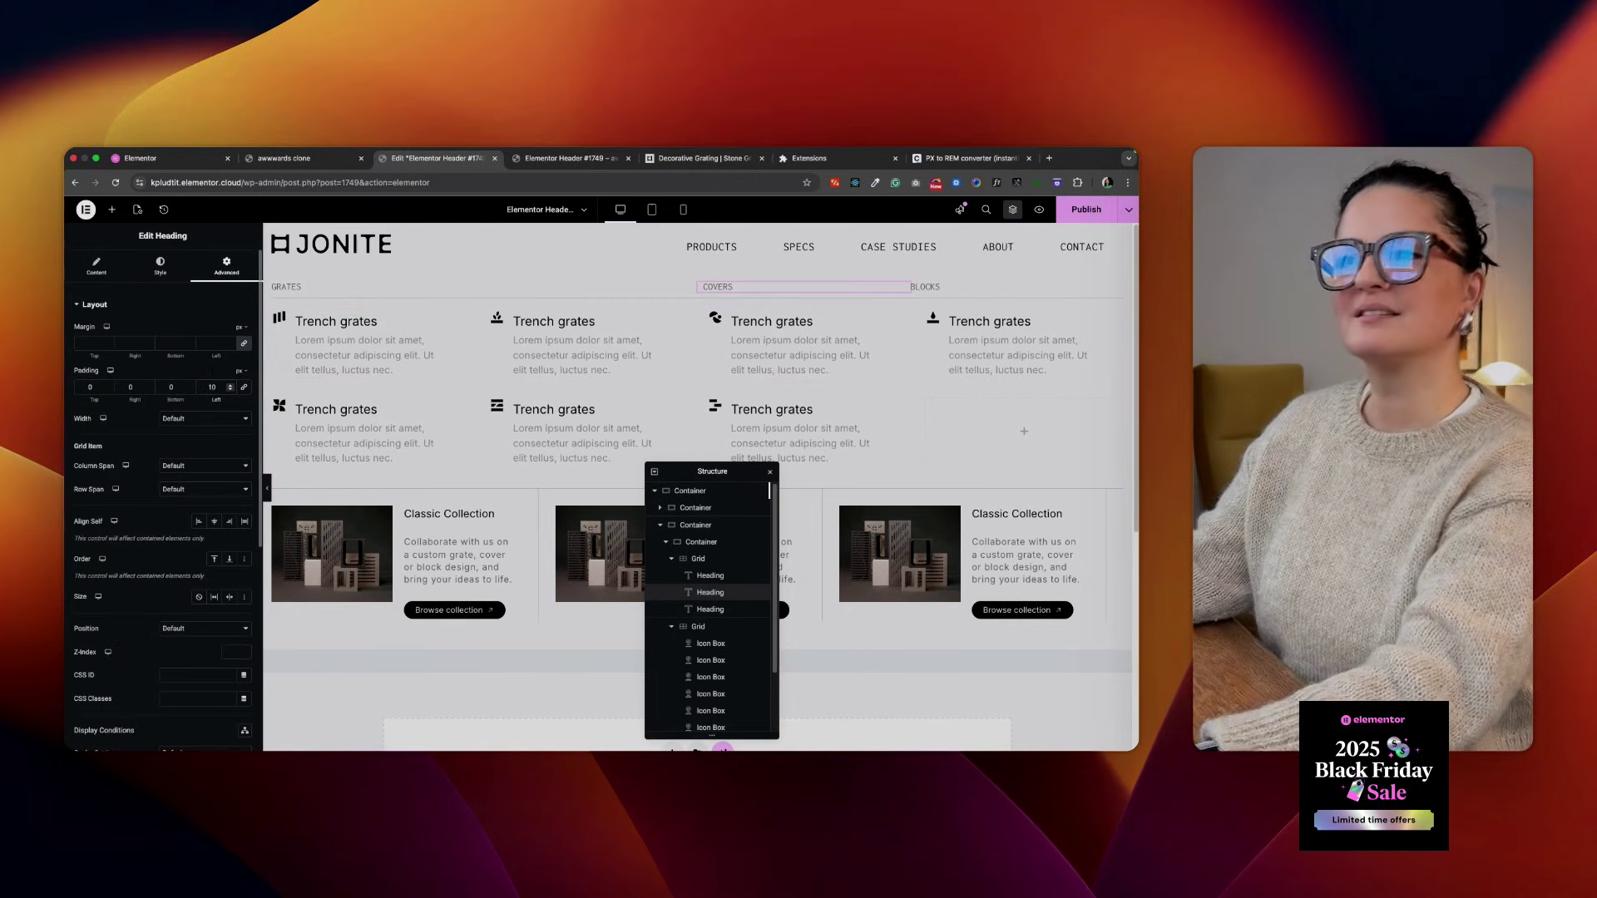
{"action": "left_click", "coordinate": [927, 287]}
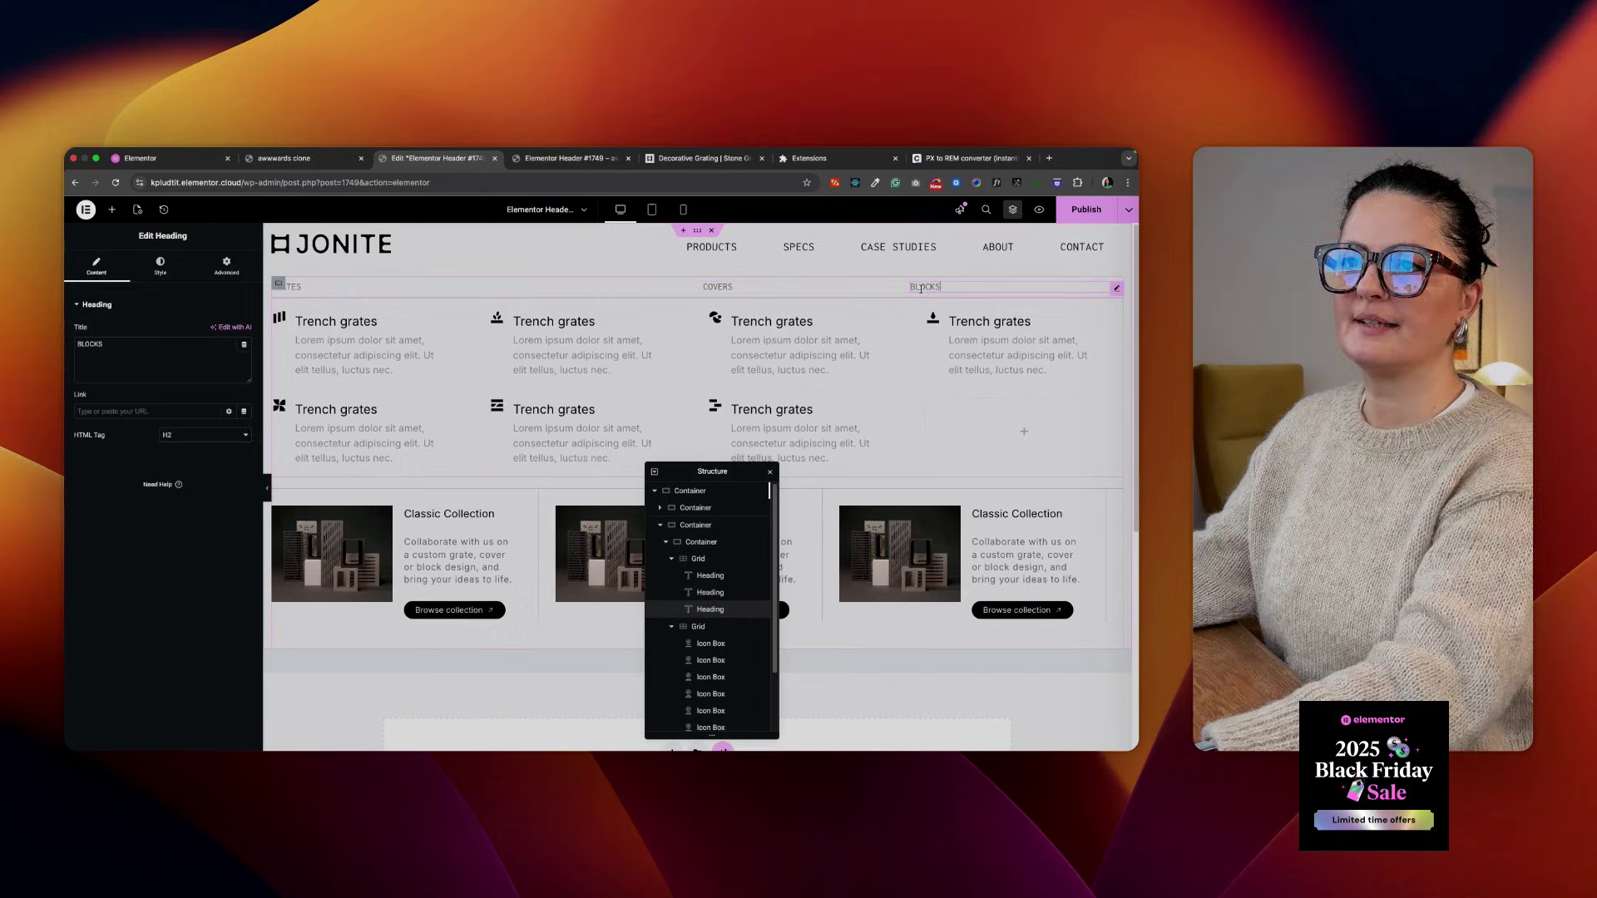
{"action": "left_click", "coordinate": [226, 267]}
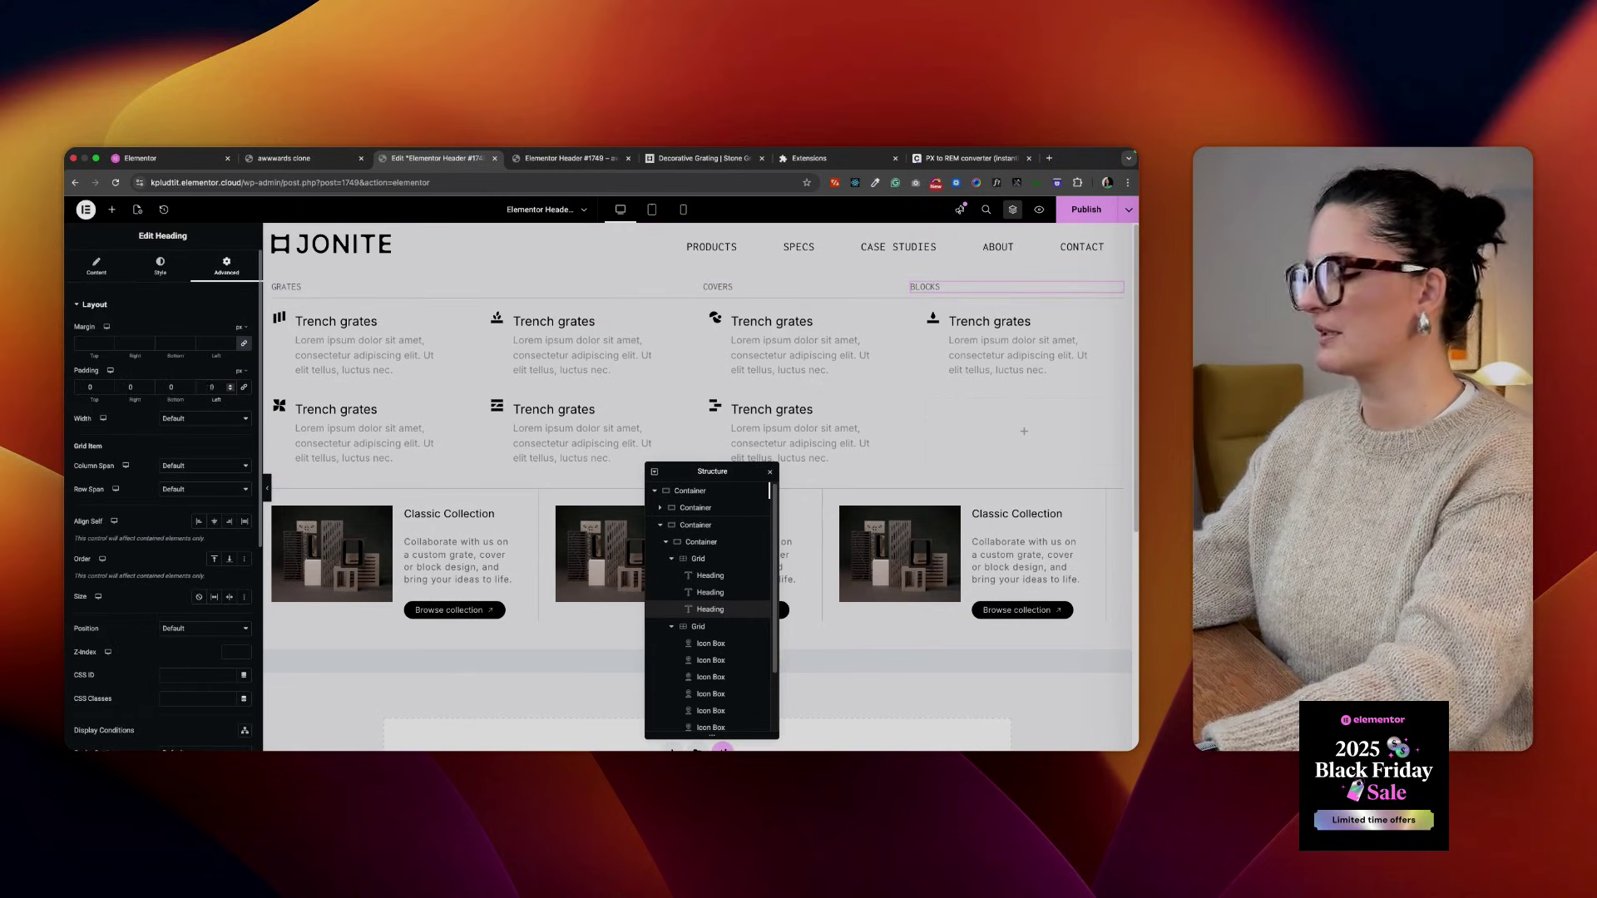
{"action": "type", "text": "10"}
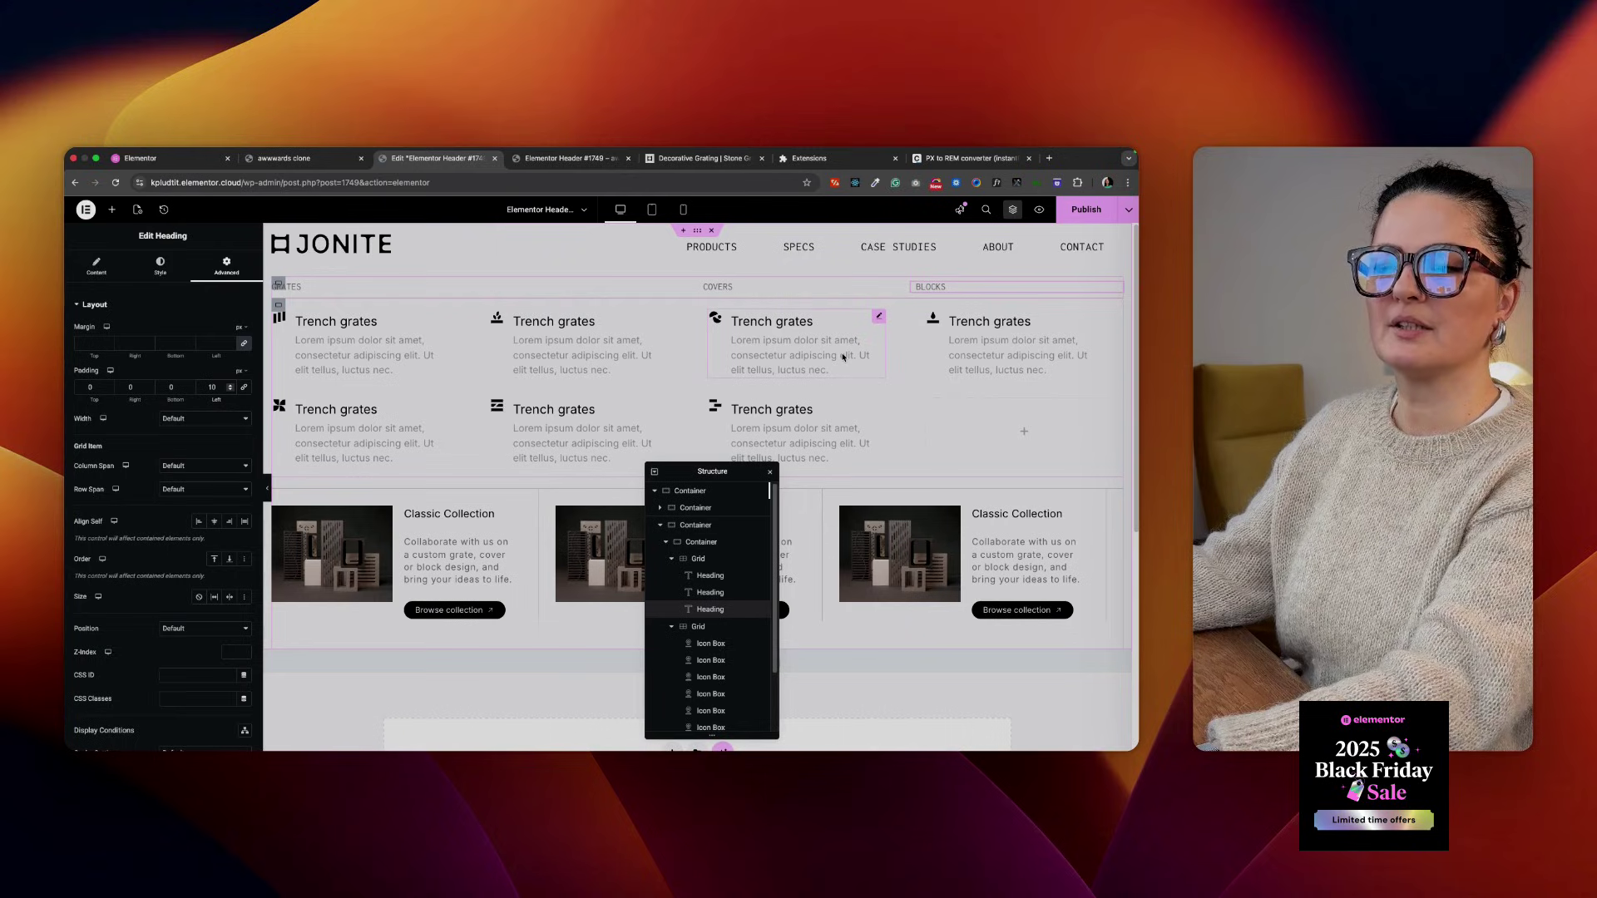
Check the menu's alignment at full width and set the BLOCKS heading's left padding to 20 px
{"action": "left_click", "coordinate": [267, 489]}
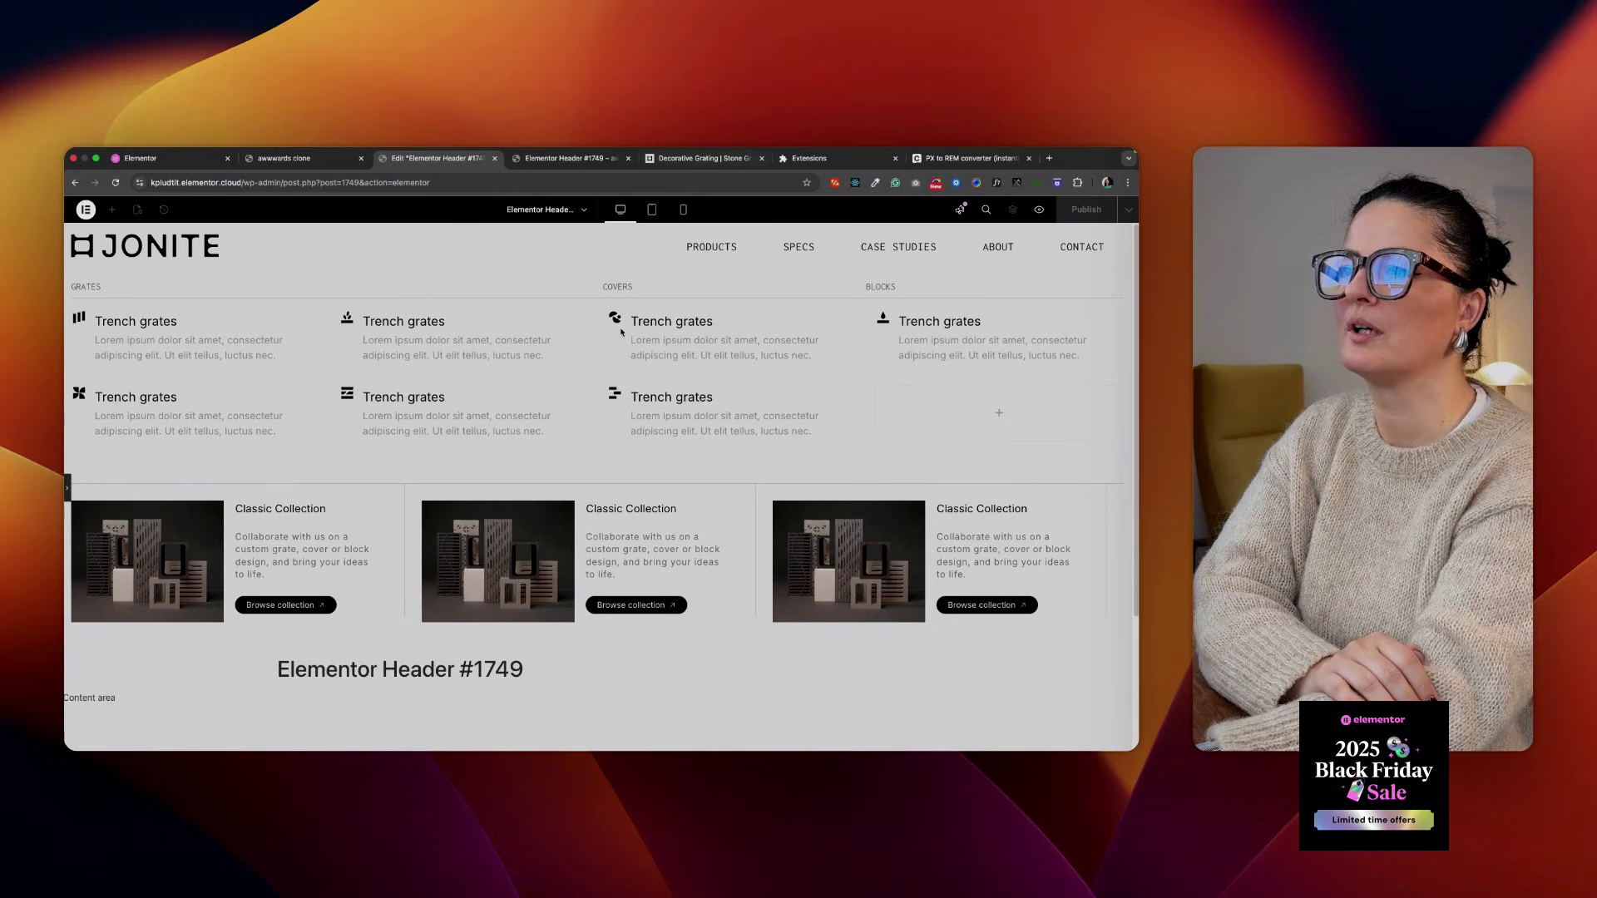
{"action": "left_click", "coordinate": [679, 159]}
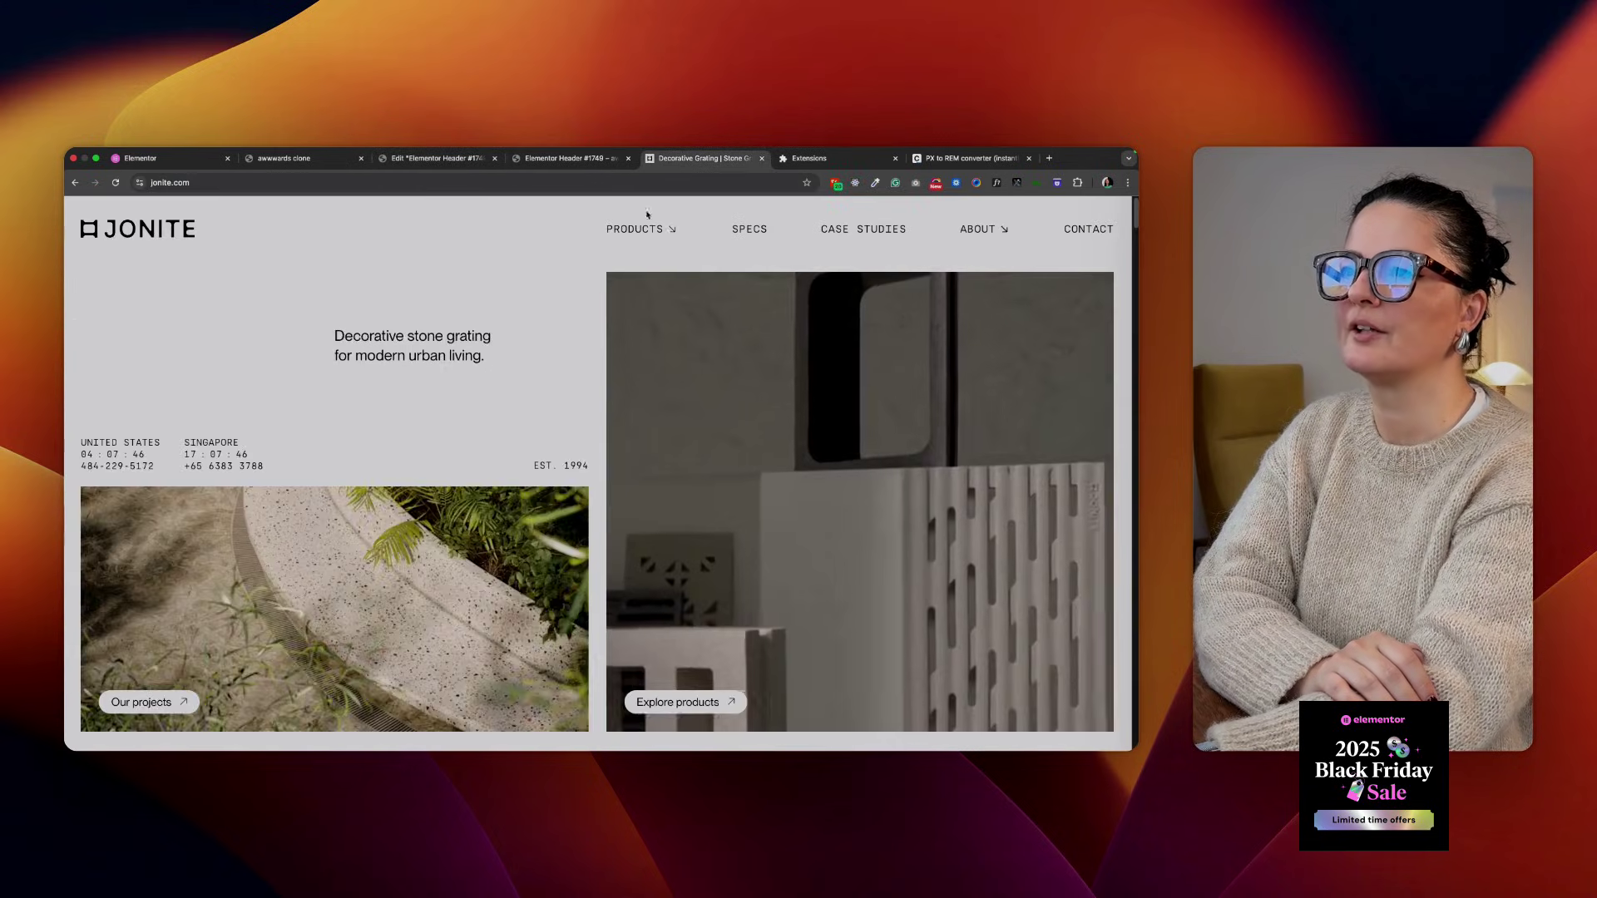
{"action": "left_click", "coordinate": [436, 159]}
{"action": "left_click", "coordinate": [67, 488]}
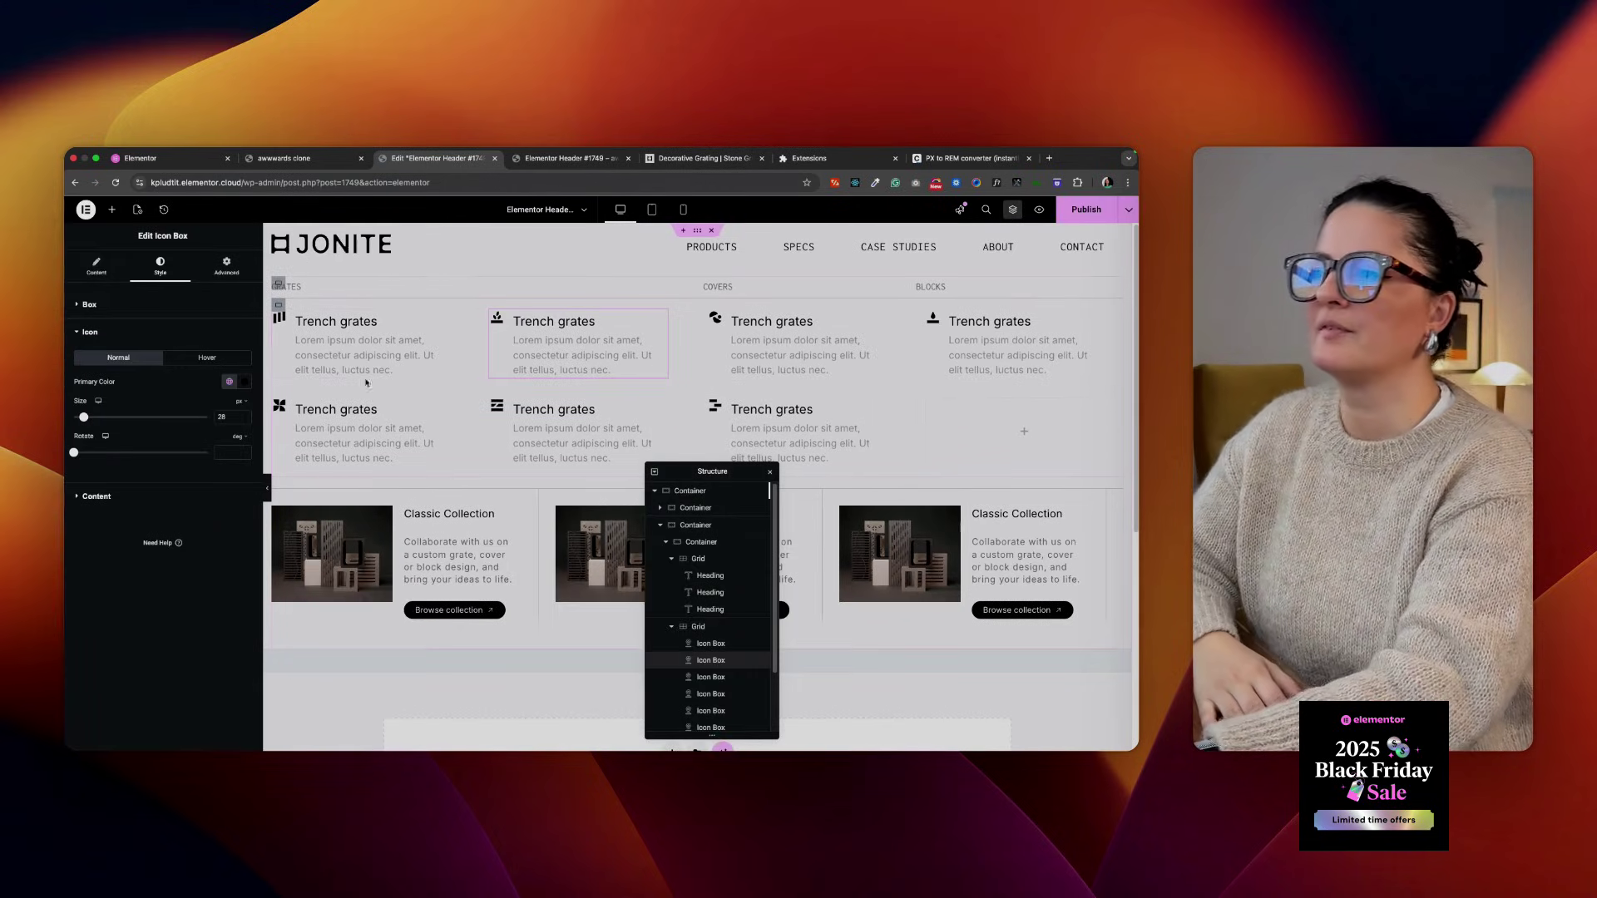
{"action": "left_click", "coordinate": [319, 340]}
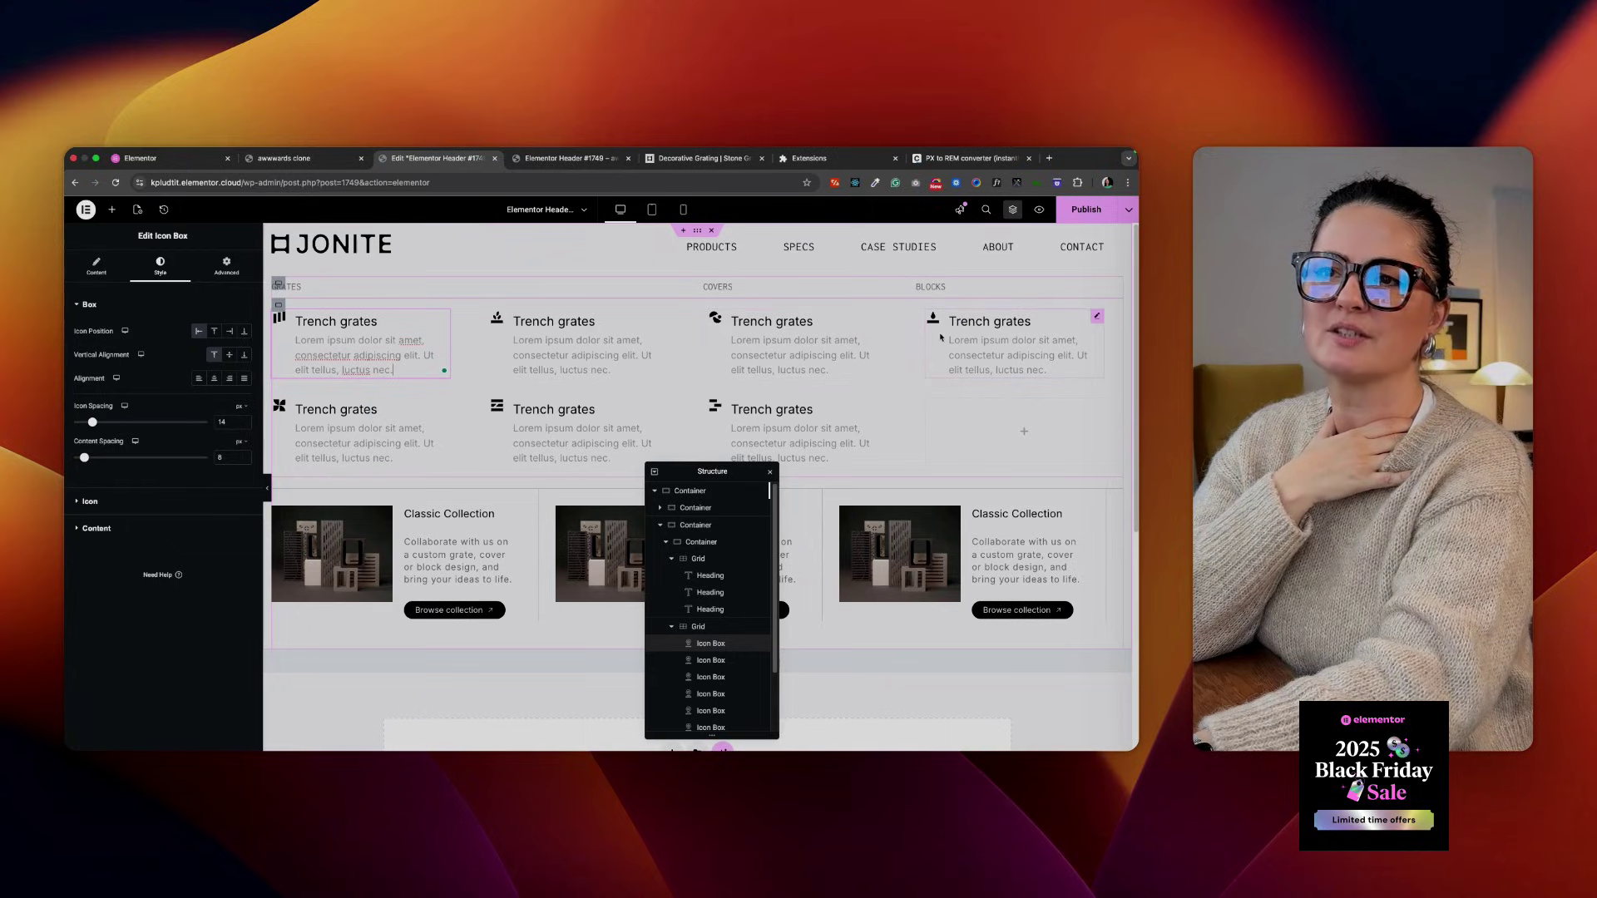
{"action": "left_click", "coordinate": [940, 287]}
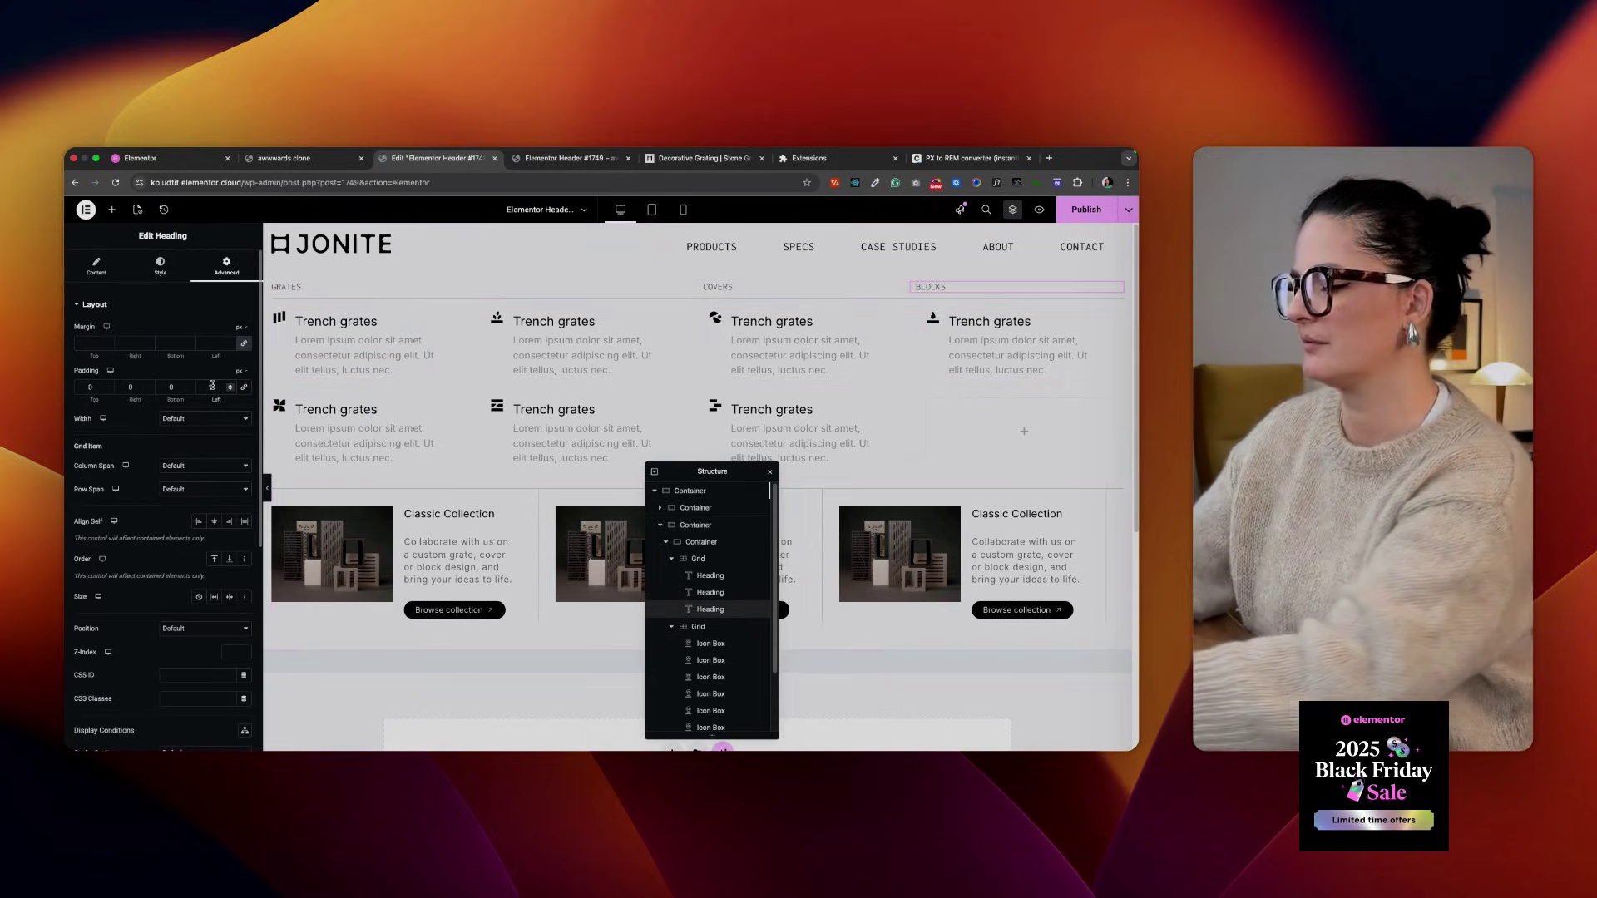
{"action": "left_click", "coordinate": [212, 387]}
{"action": "type", "text": "20"}
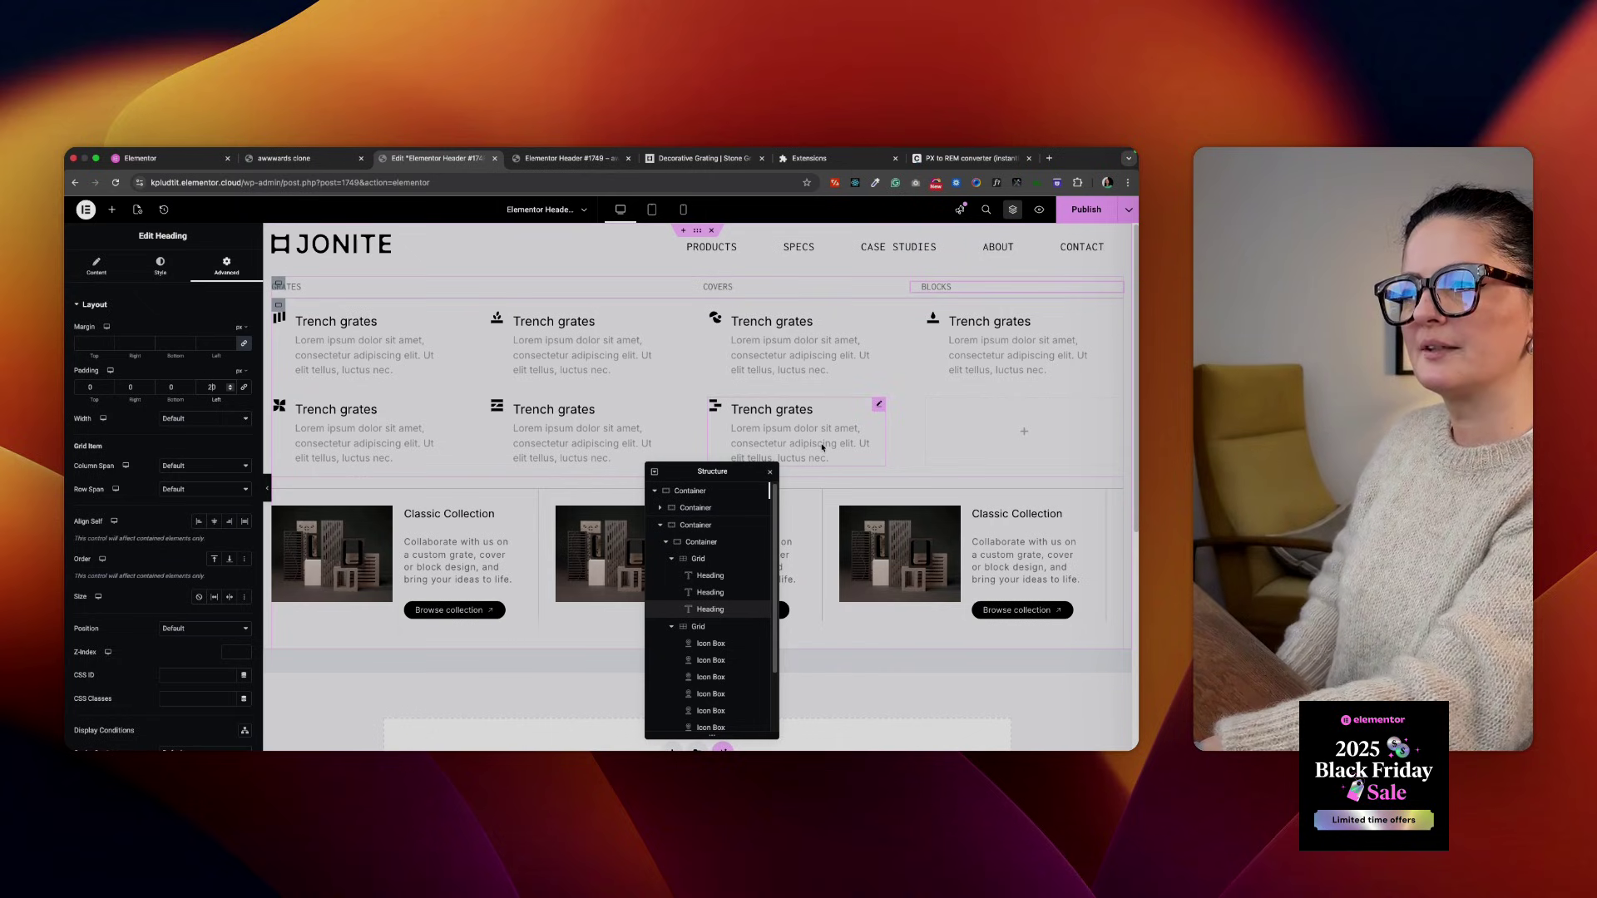
Create a global color named "Grey TR" from the description color of the first icon box in the second row
{"action": "left_click", "coordinate": [444, 408]}
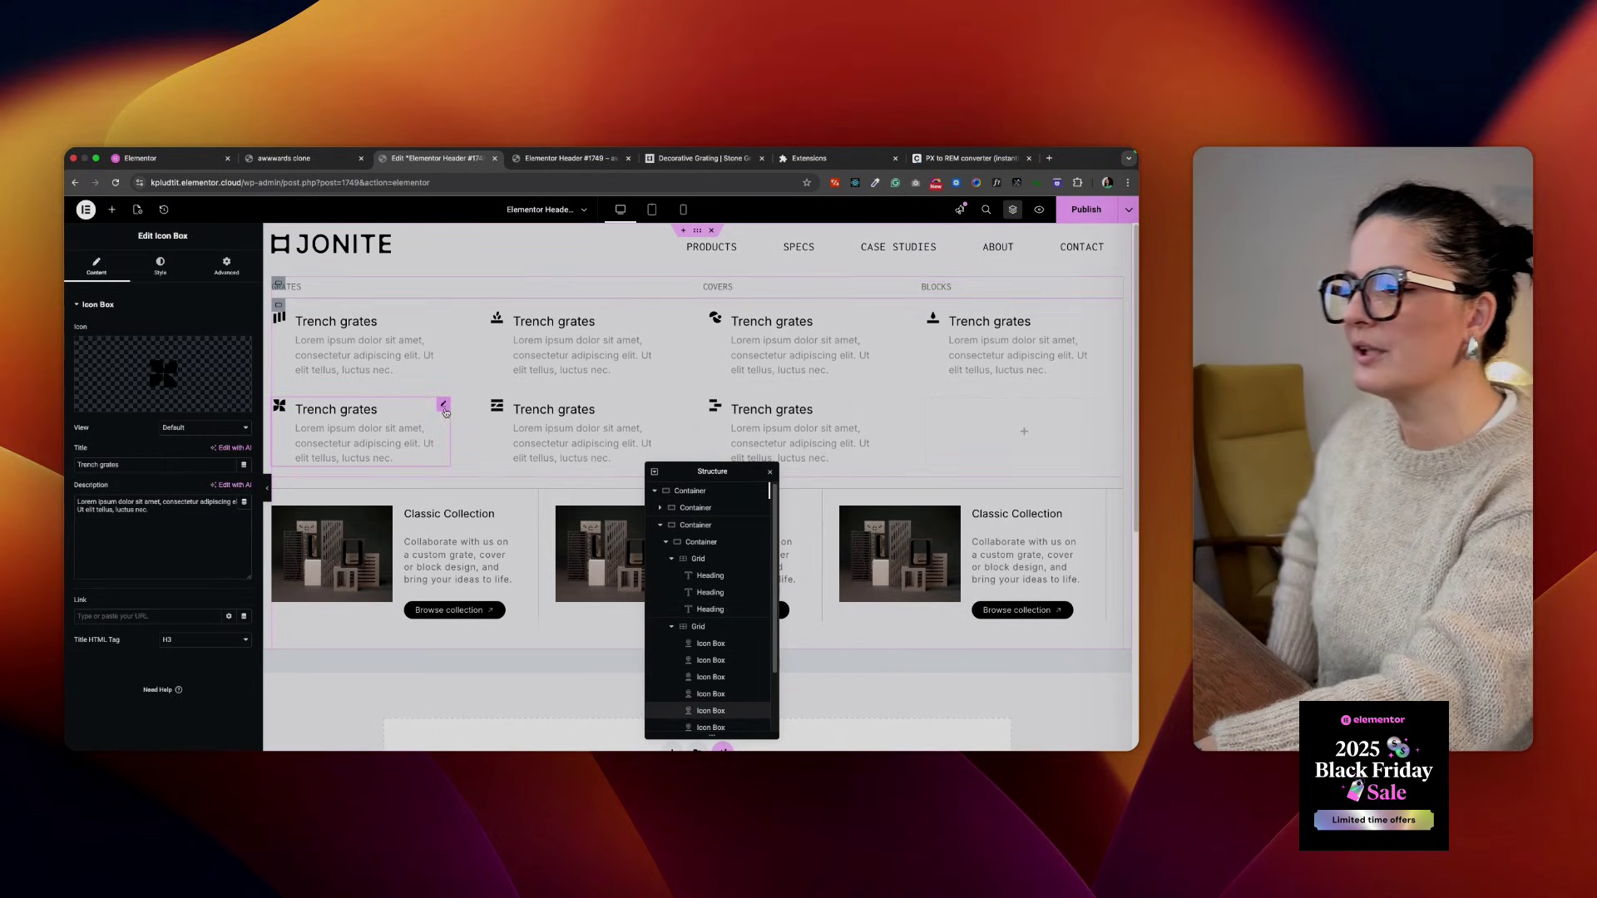
{"action": "left_click", "coordinate": [158, 267]}
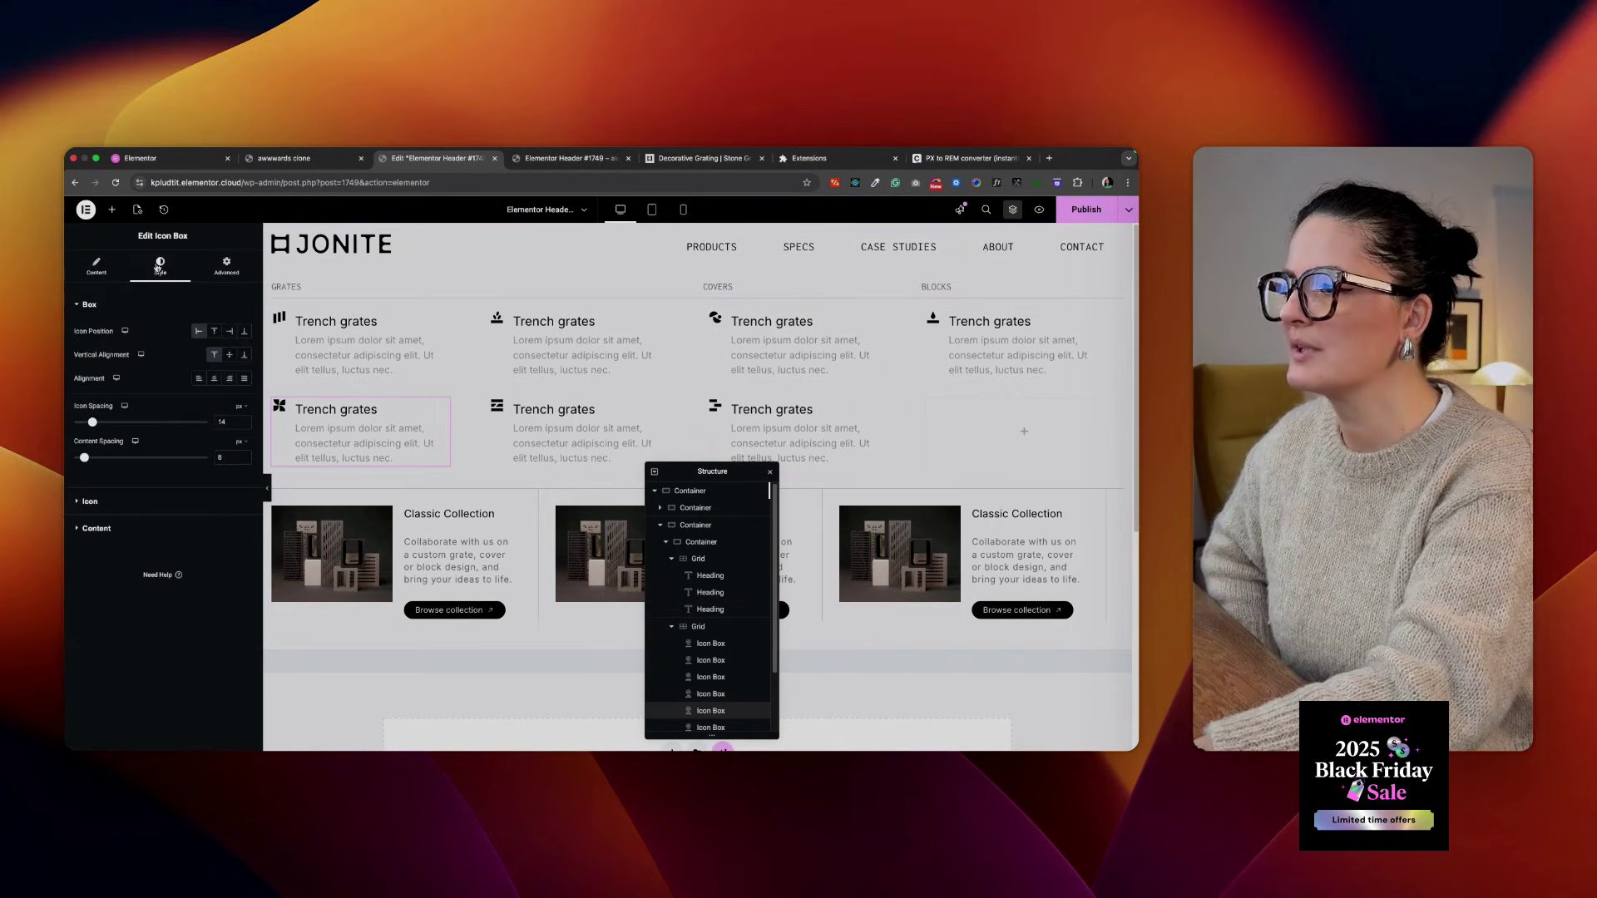
{"action": "left_click", "coordinate": [139, 533]}
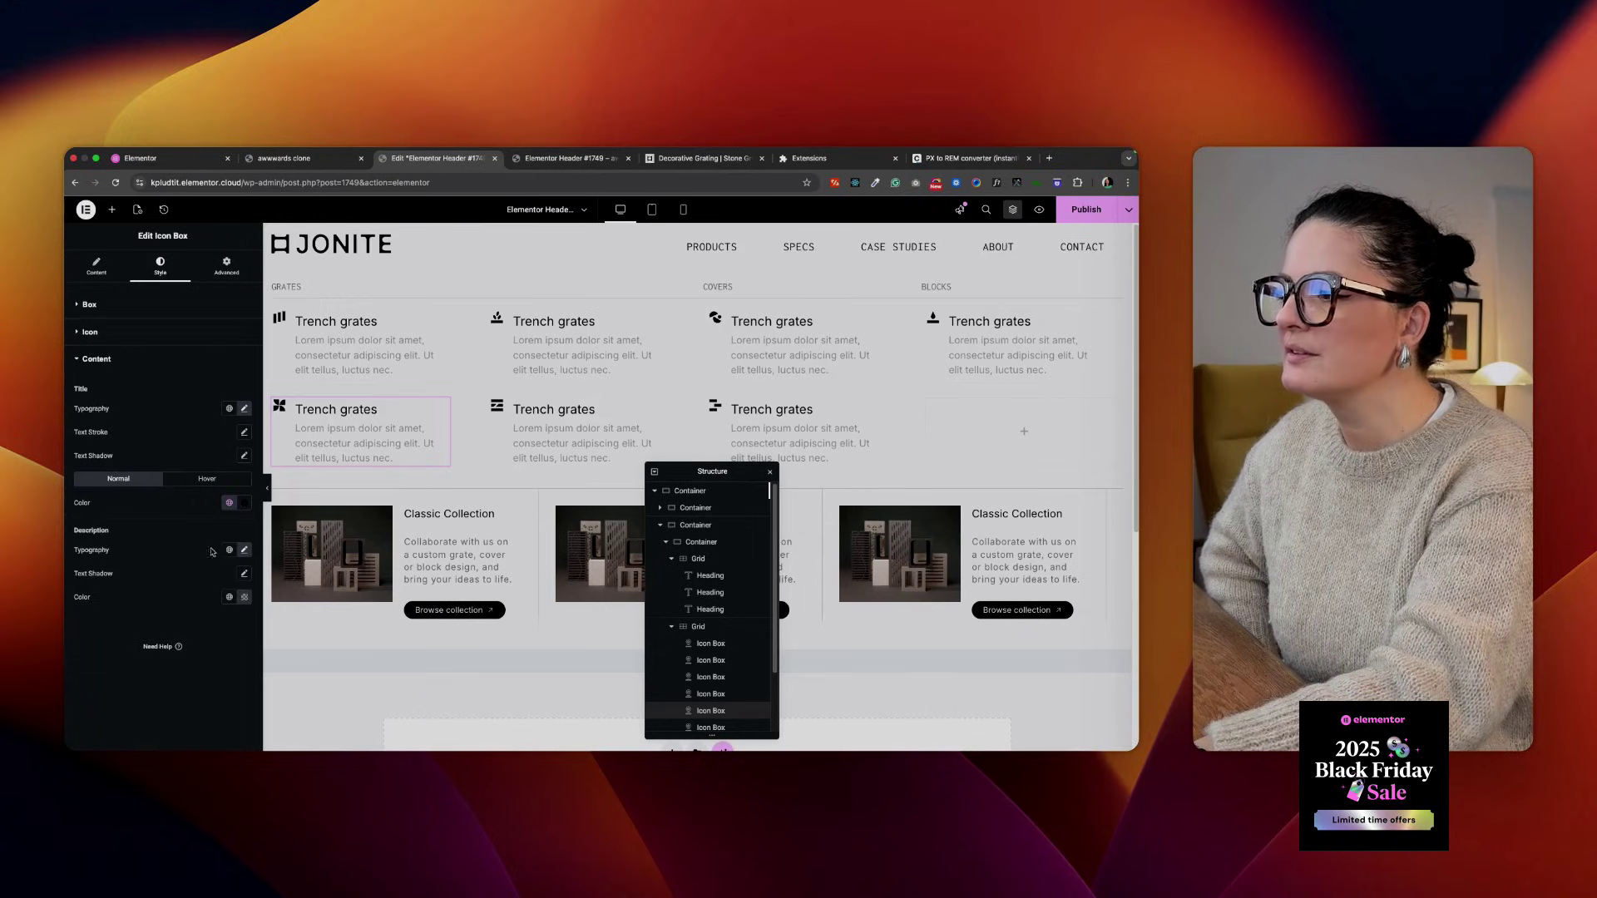
{"action": "left_click", "coordinate": [245, 598]}
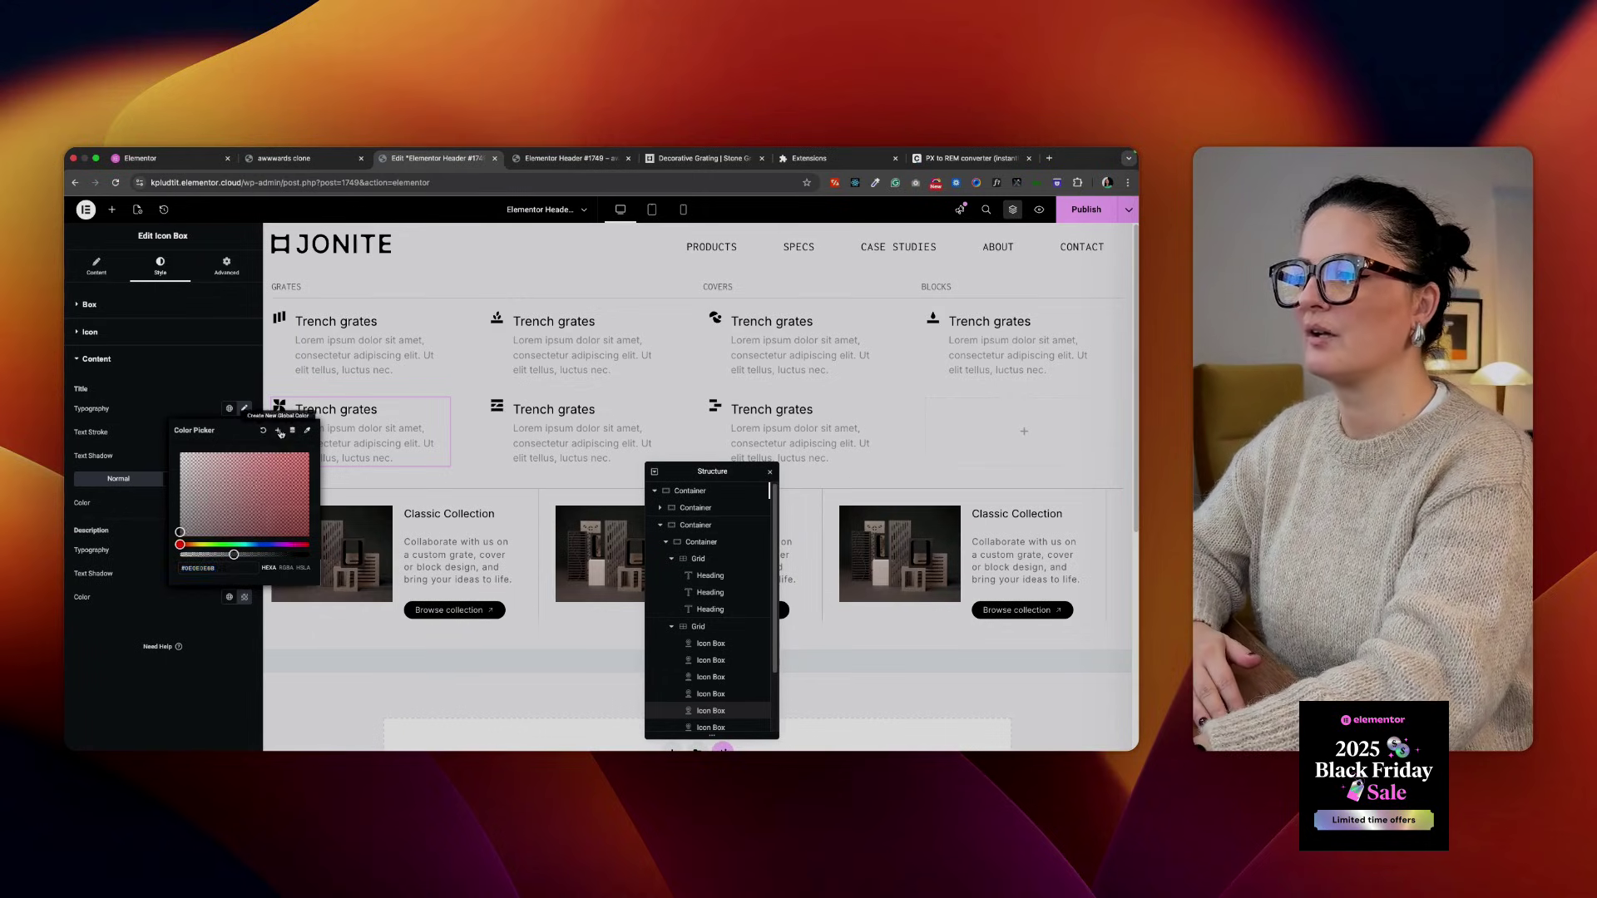
{"action": "left_click", "coordinate": [278, 431]}
{"action": "triple_click", "coordinate": [561, 487]}
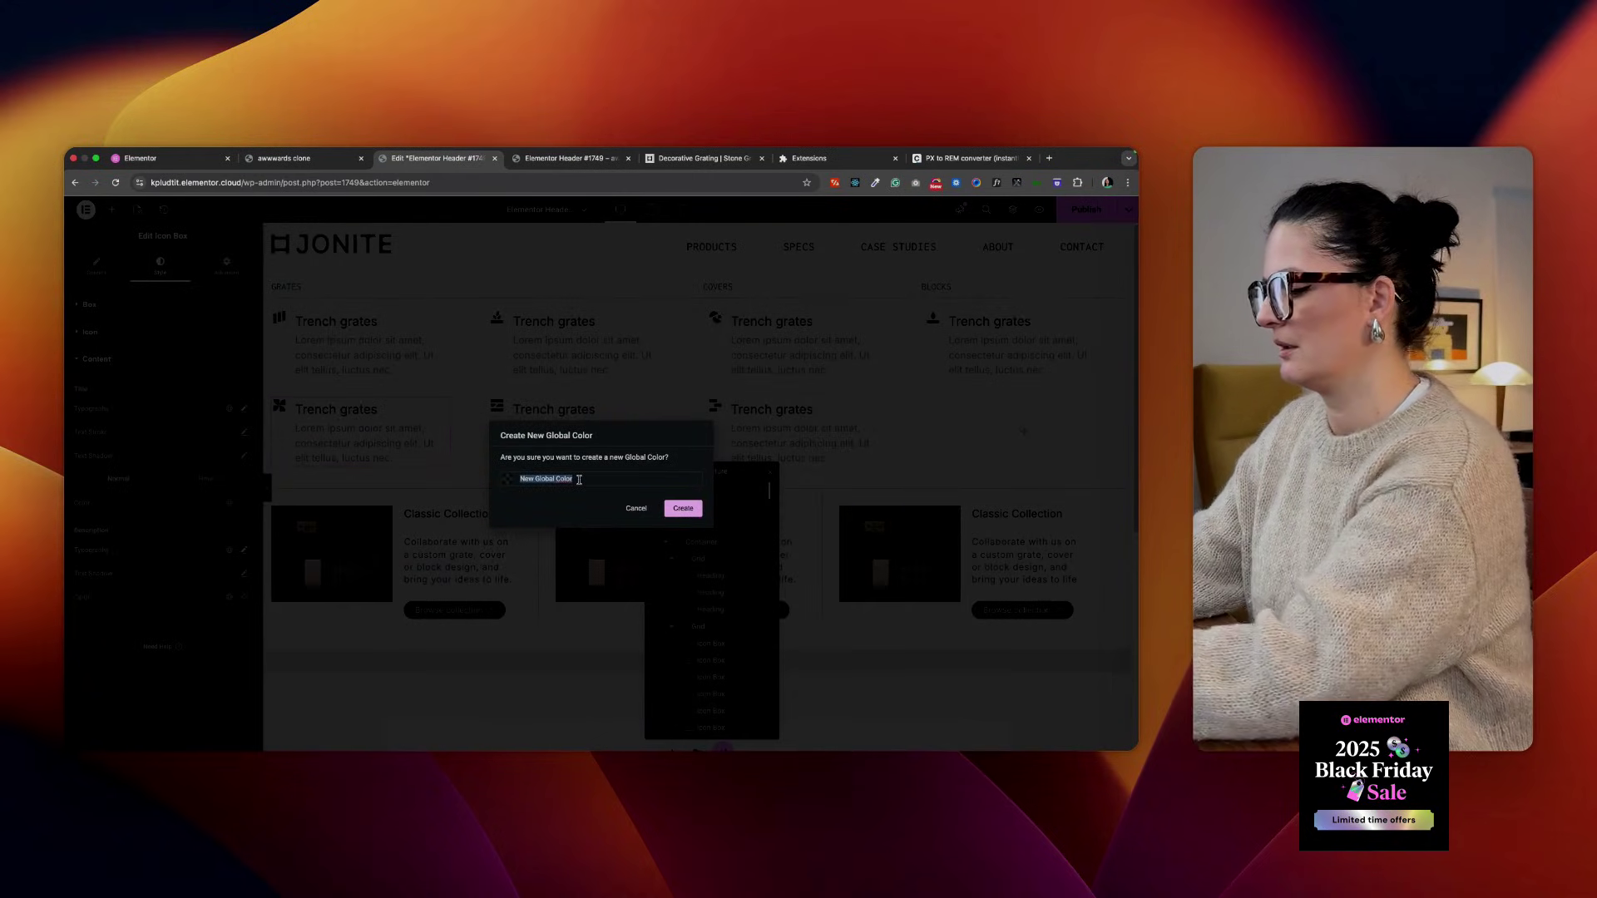
{"action": "type", "text": "gR"}
{"action": "key", "text": "BackSpace"}
{"action": "key", "text": "BackSpace"}
{"action": "type", "text": "Gr"}
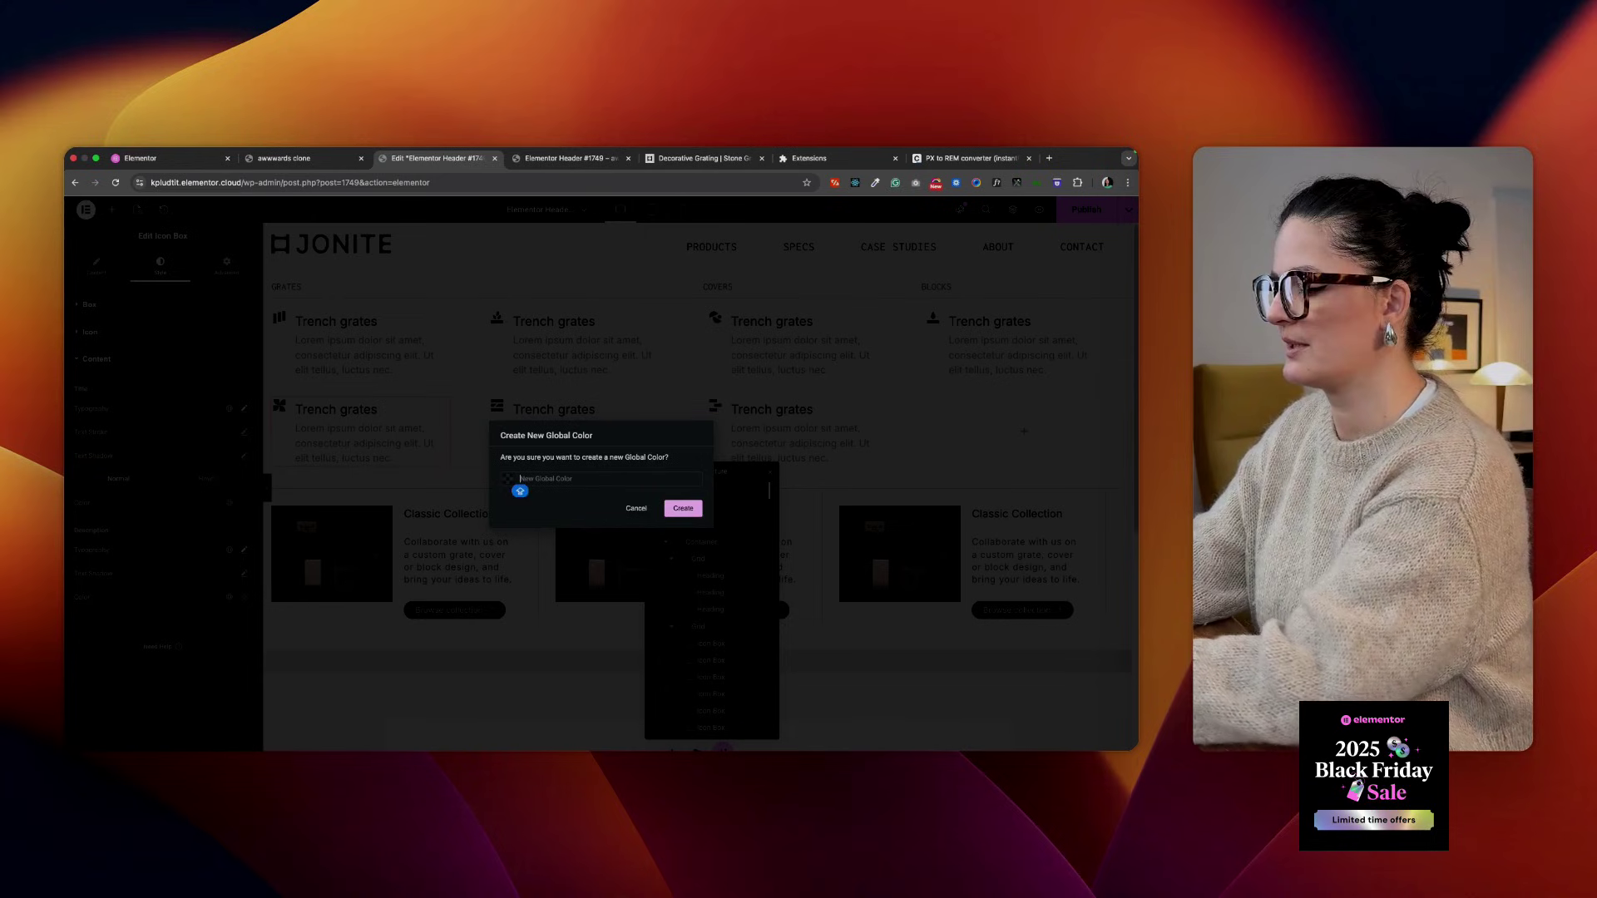
{"action": "type", "text": "ey"}
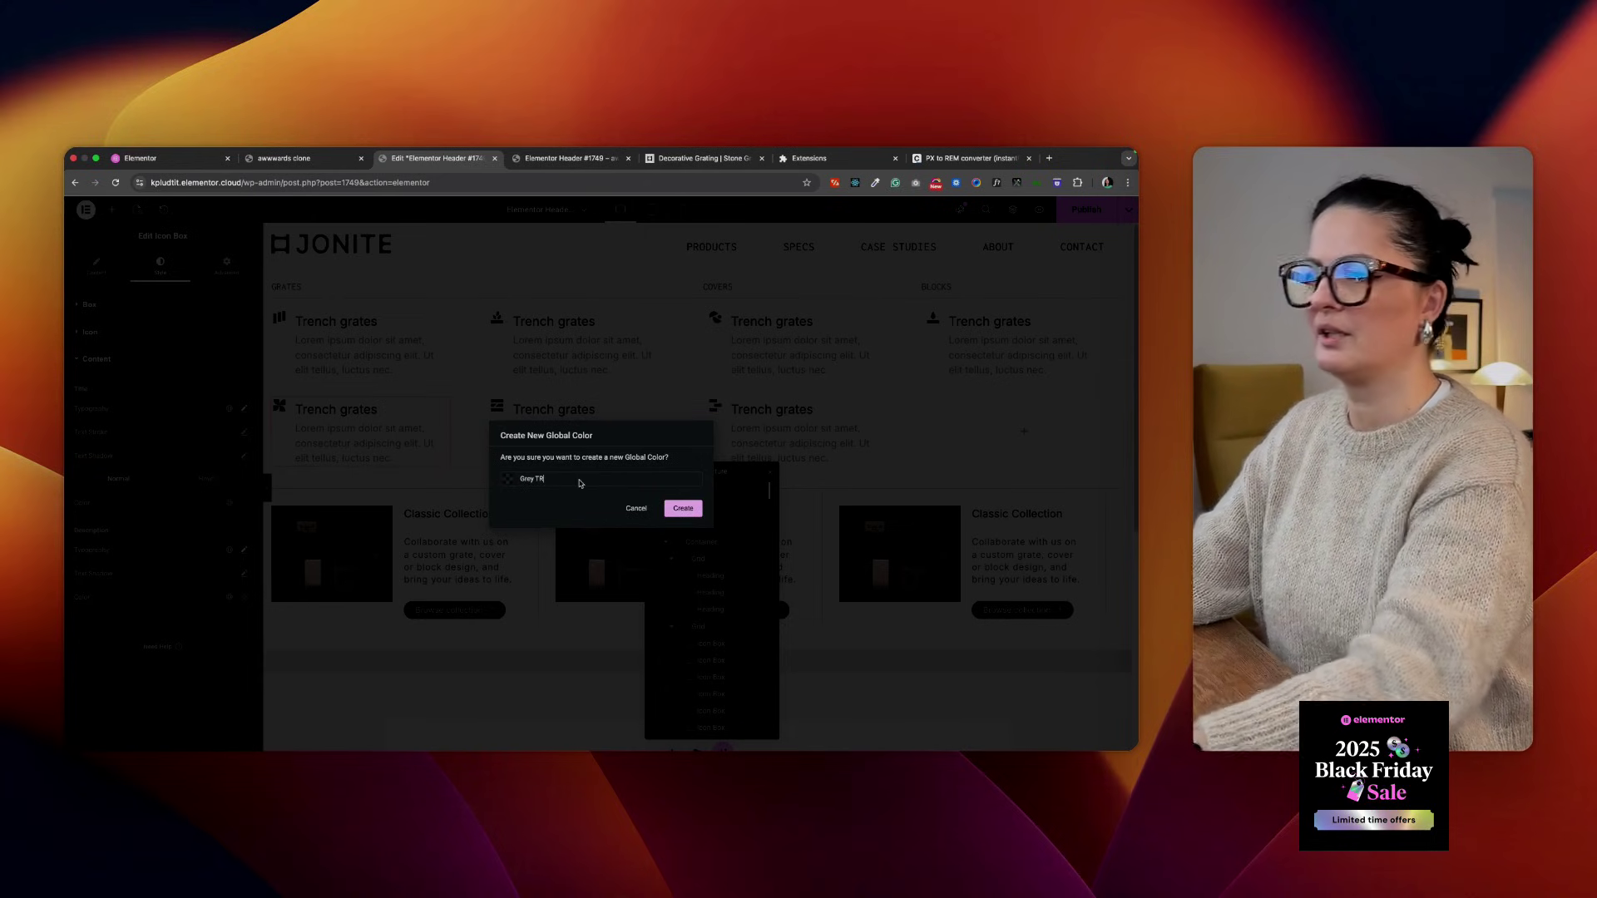
{"action": "type", "text": " TR"}
{"action": "left_click", "coordinate": [683, 508]}
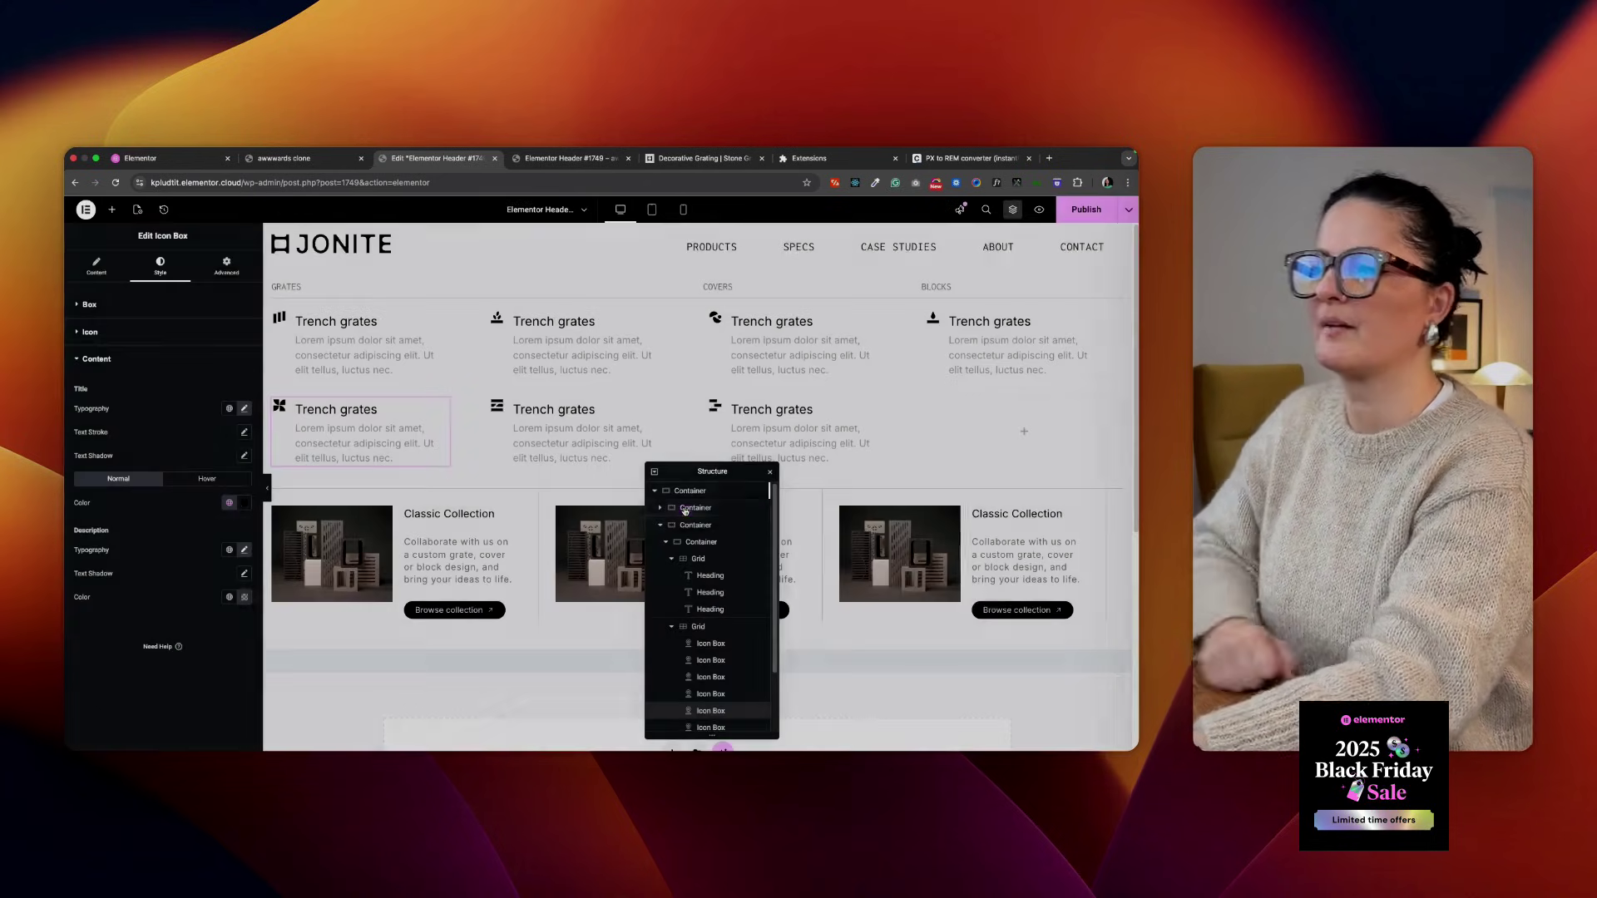
Apply the Grey TR global color to the description text of the first Classic Collection card
{"action": "left_click", "coordinate": [509, 549]}
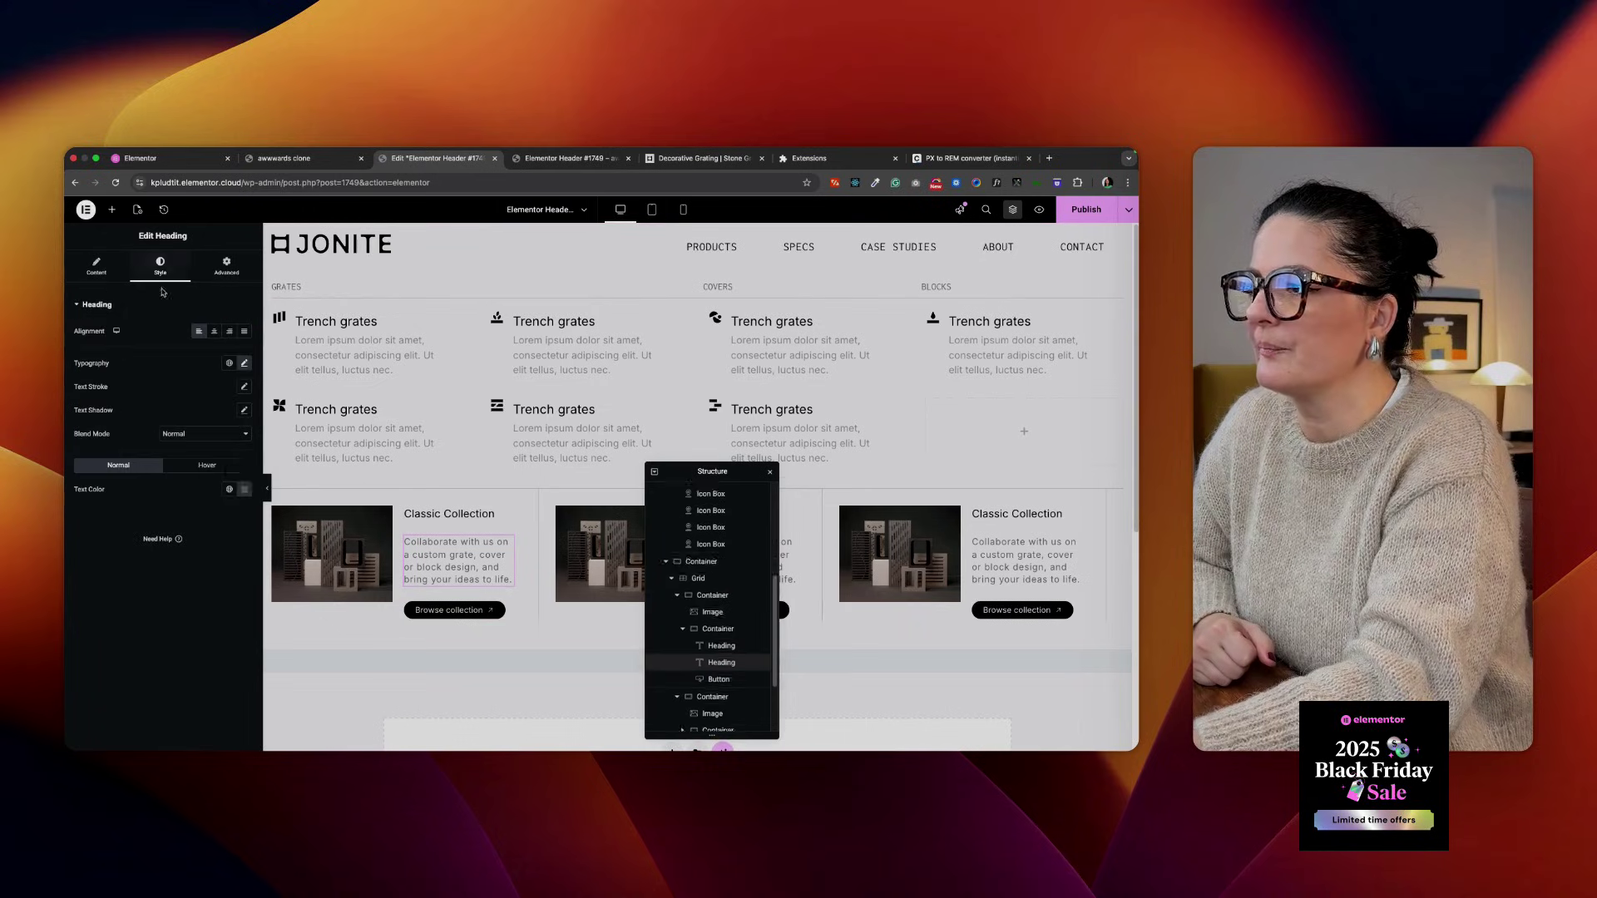
{"action": "left_click", "coordinate": [229, 489]}
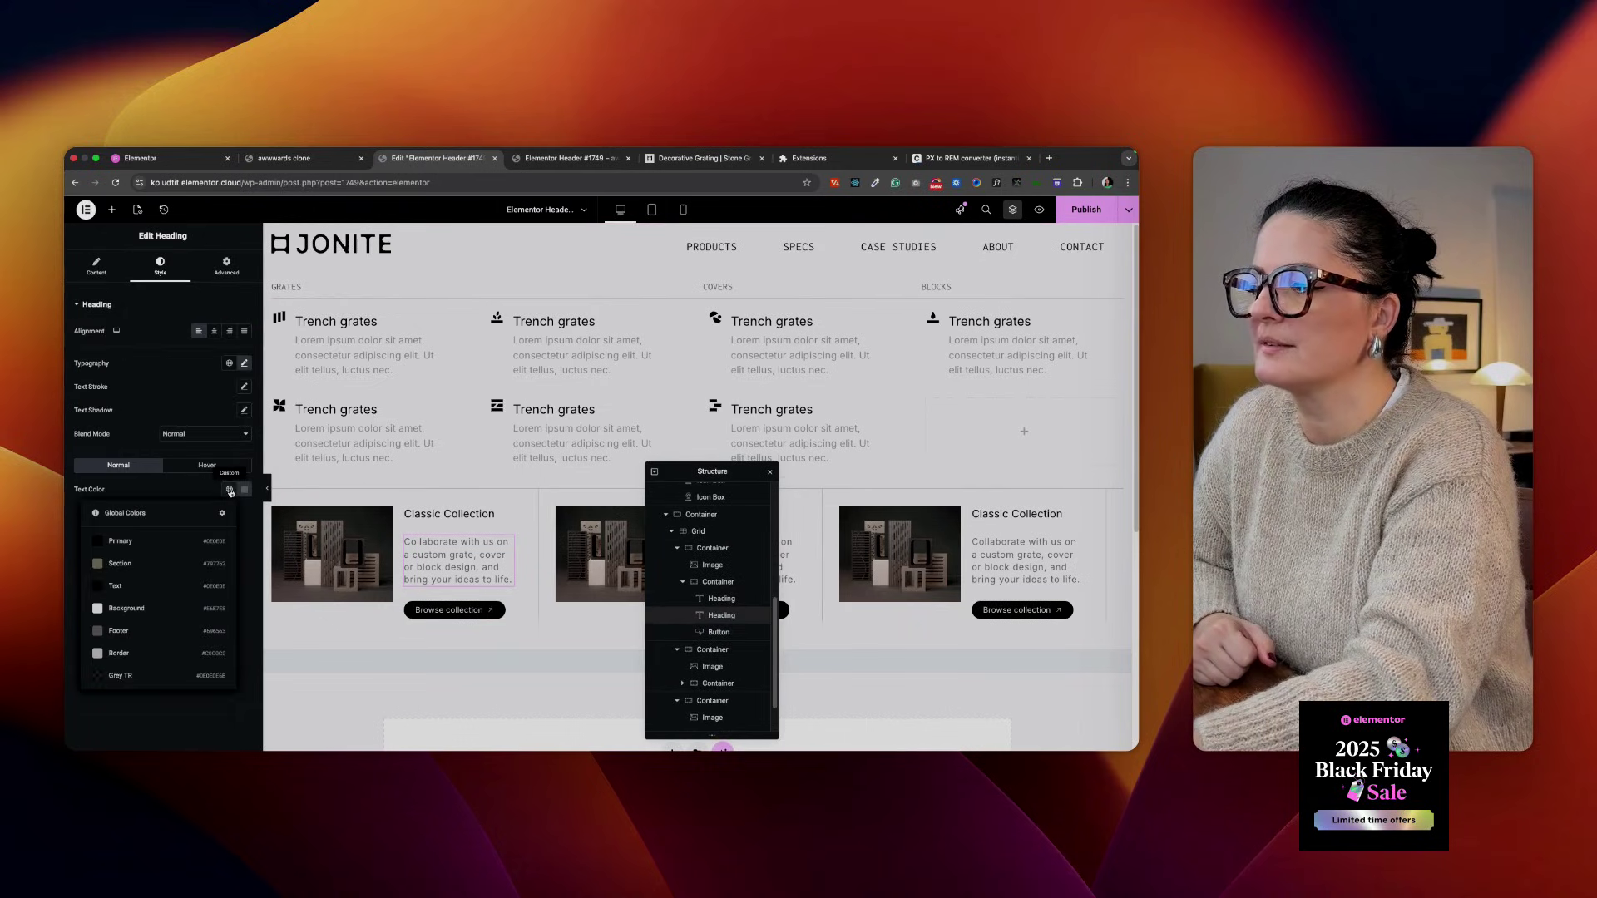
{"action": "left_click", "coordinate": [144, 678]}
Copy the first card's description style onto the descriptions of the other two collection cards and publish the header
{"action": "left_click_drag", "start_coordinate": [713, 472], "coordinate": [484, 678]}
{"action": "right_click", "coordinate": [506, 555]}
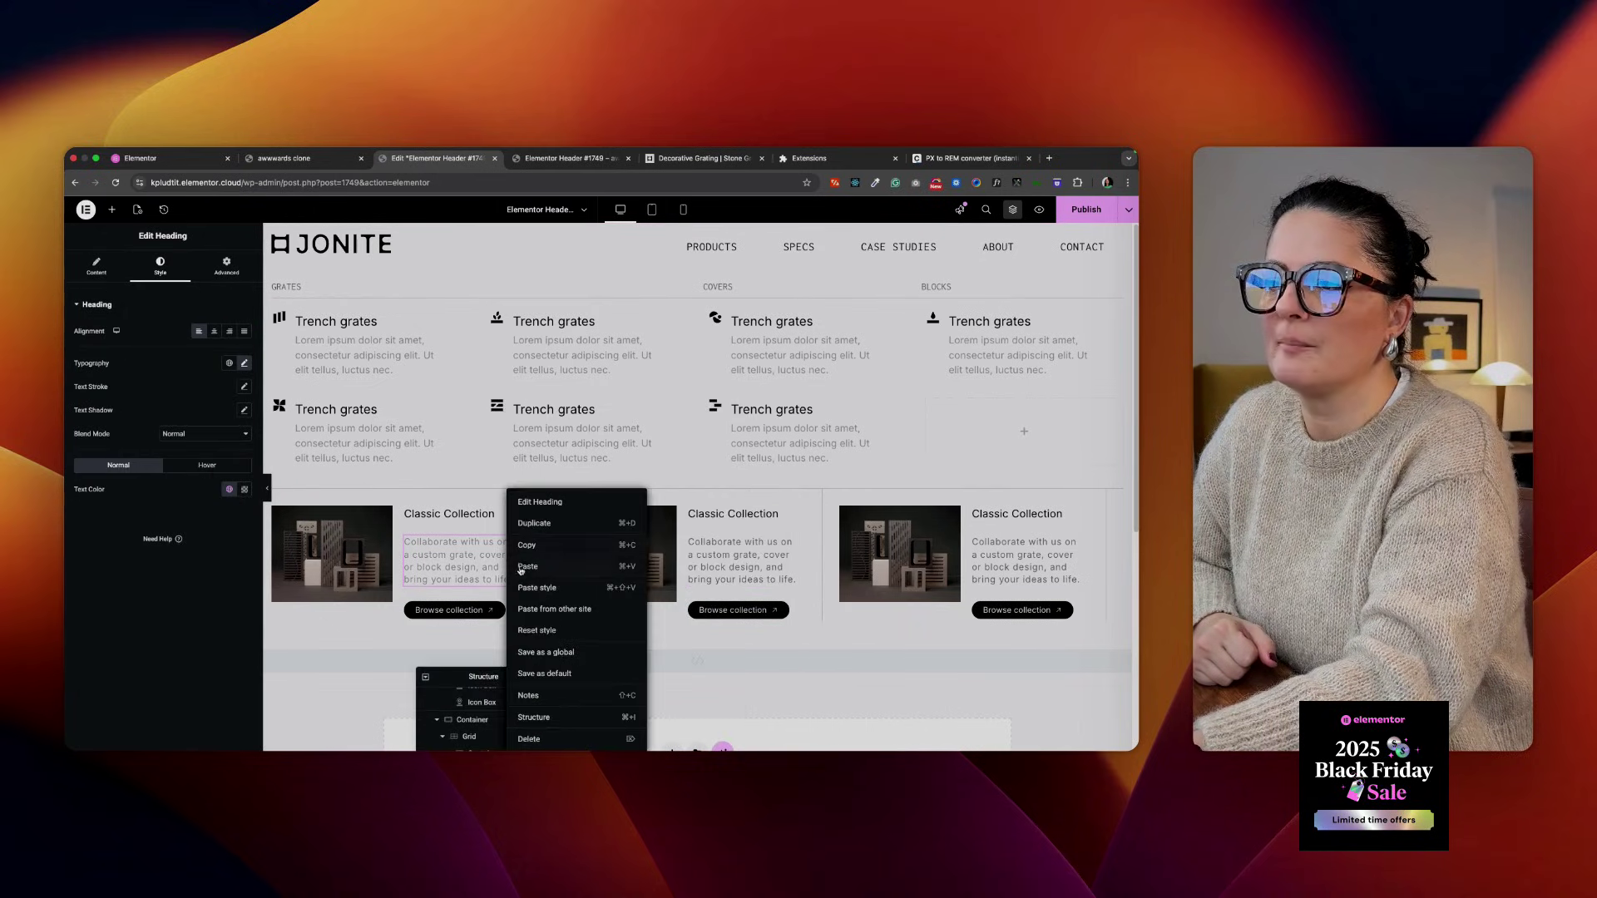
{"action": "left_click", "coordinate": [528, 546]}
{"action": "right_click", "coordinate": [789, 545]}
{"action": "left_click", "coordinate": [811, 588]}
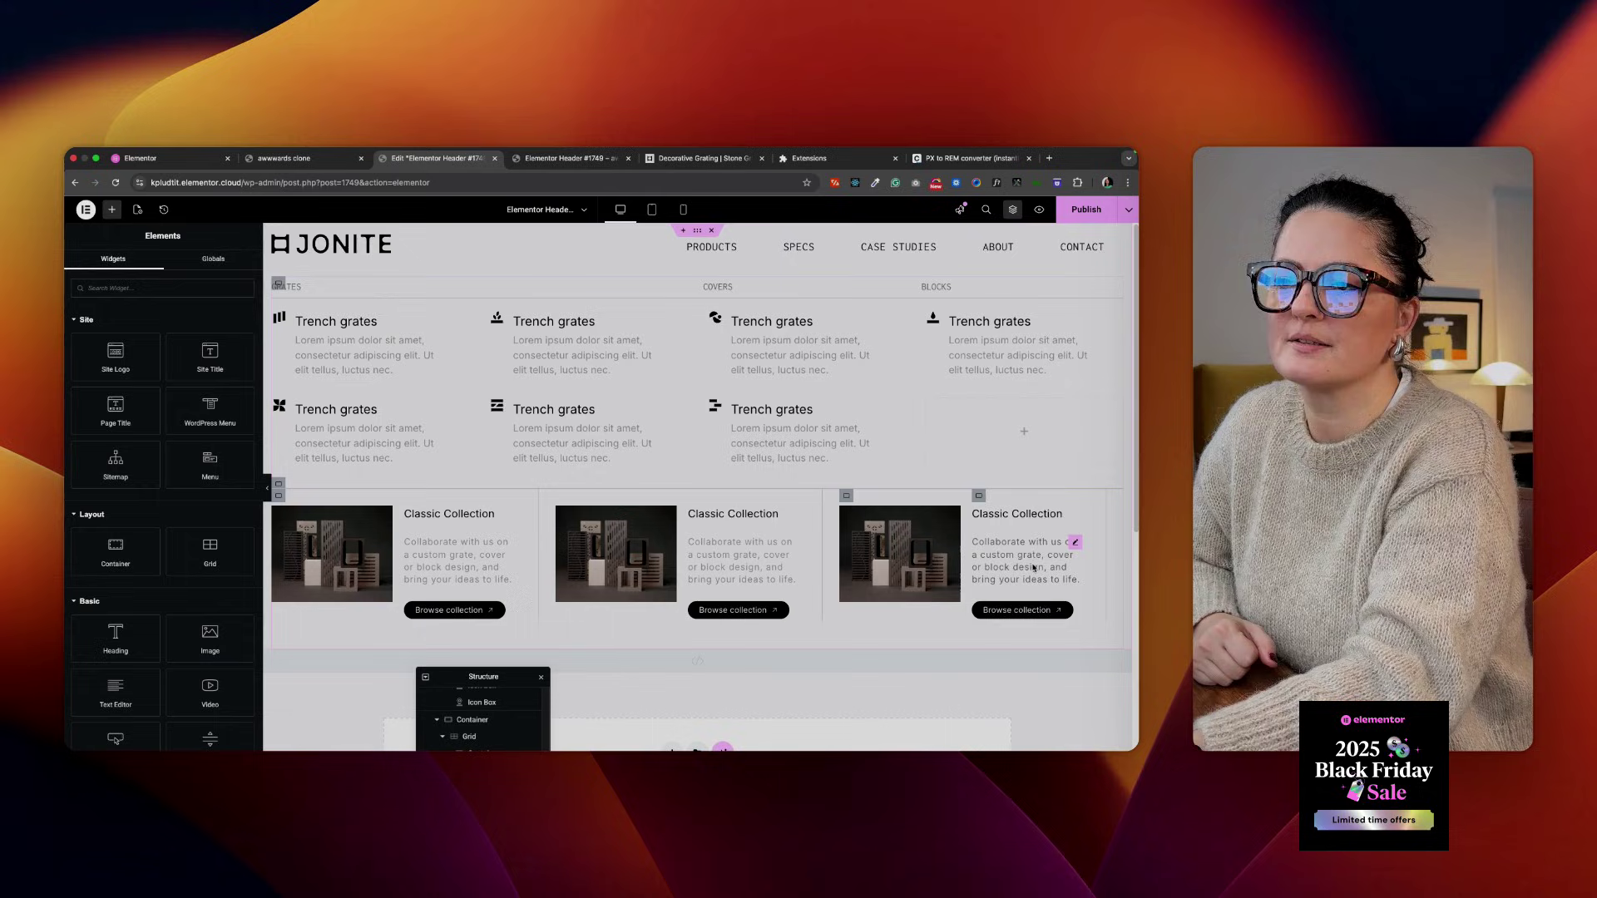
{"action": "right_click", "coordinate": [1075, 547]}
{"action": "left_click", "coordinate": [1053, 589]}
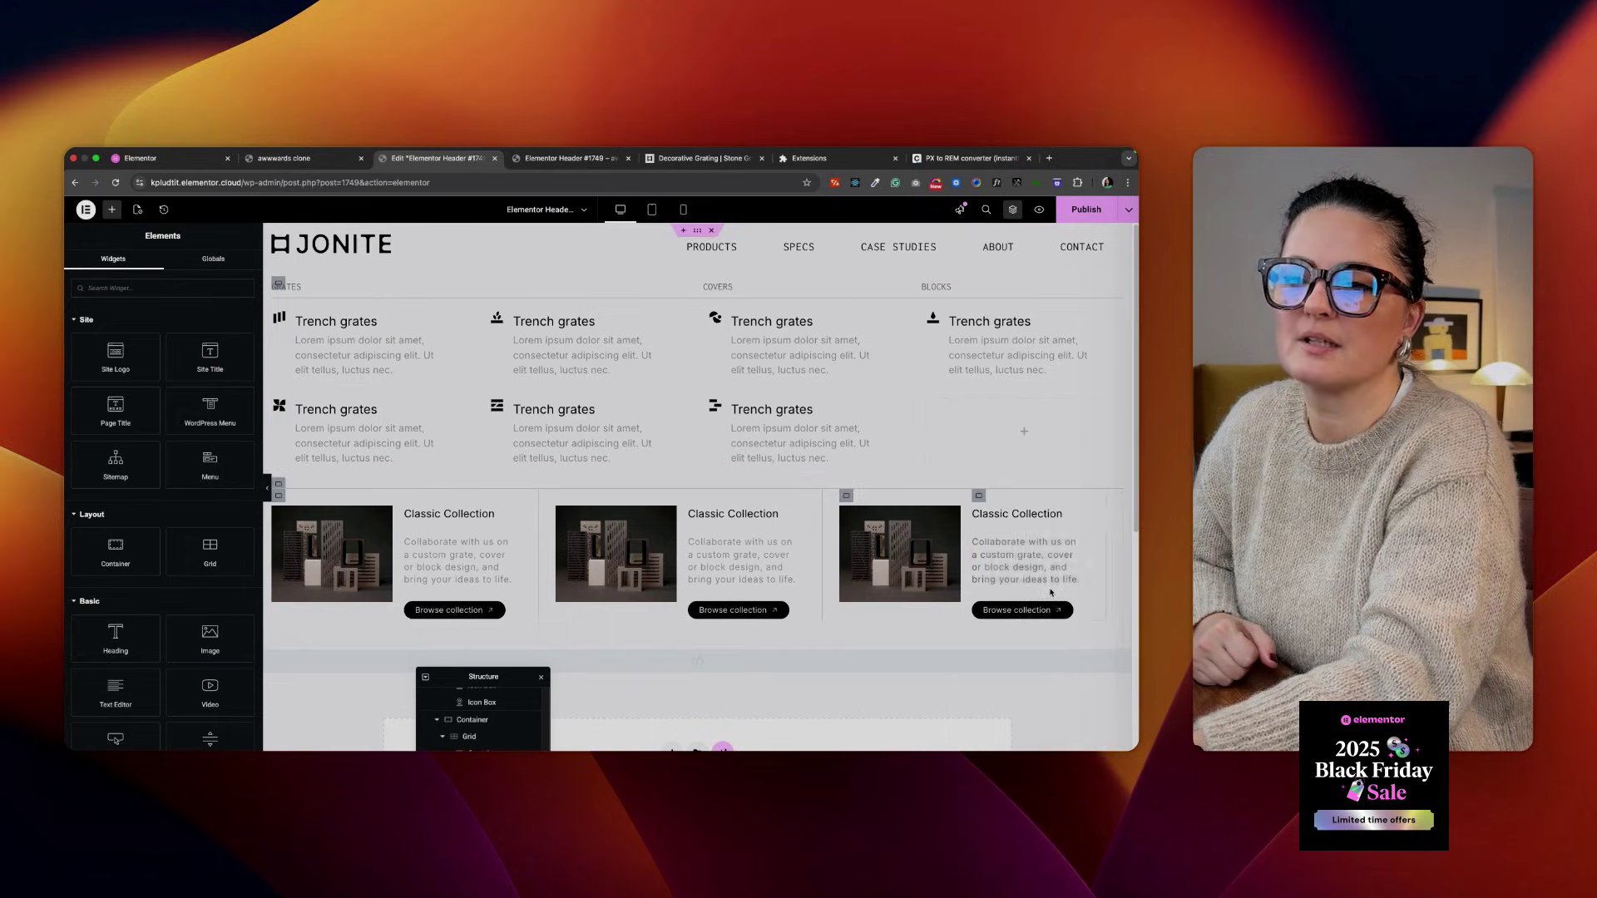
{"action": "left_click", "coordinate": [1085, 210]}
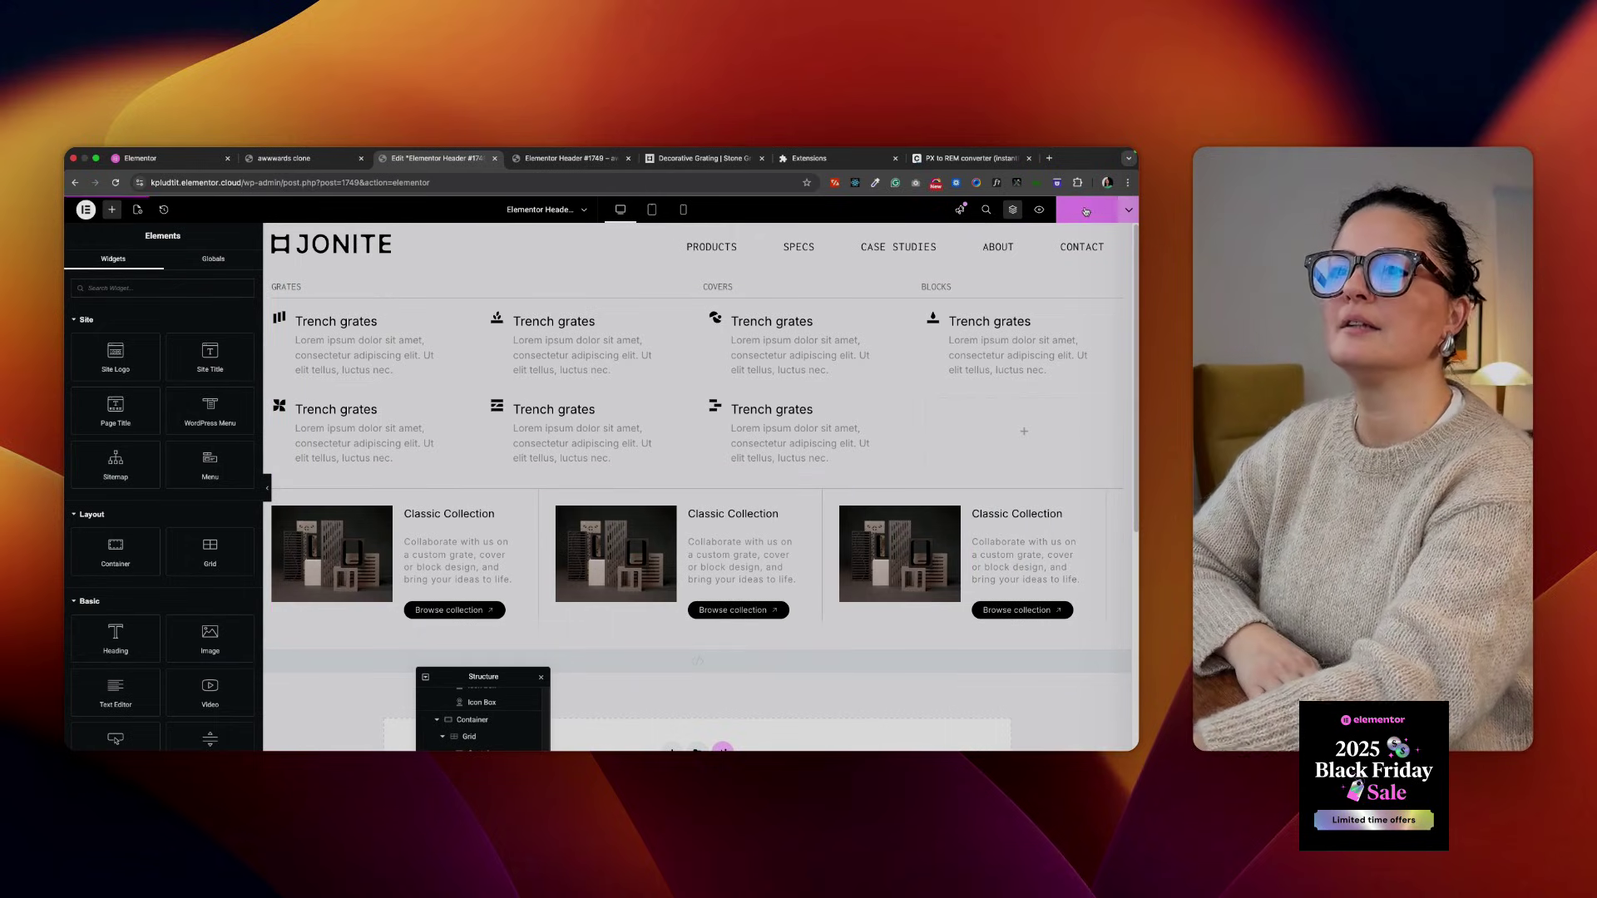
Examine the Products menu on the Jonite reference site and return to the header editor
{"action": "left_click", "coordinate": [690, 163]}
{"action": "mouse_move", "coordinate": [645, 228]}
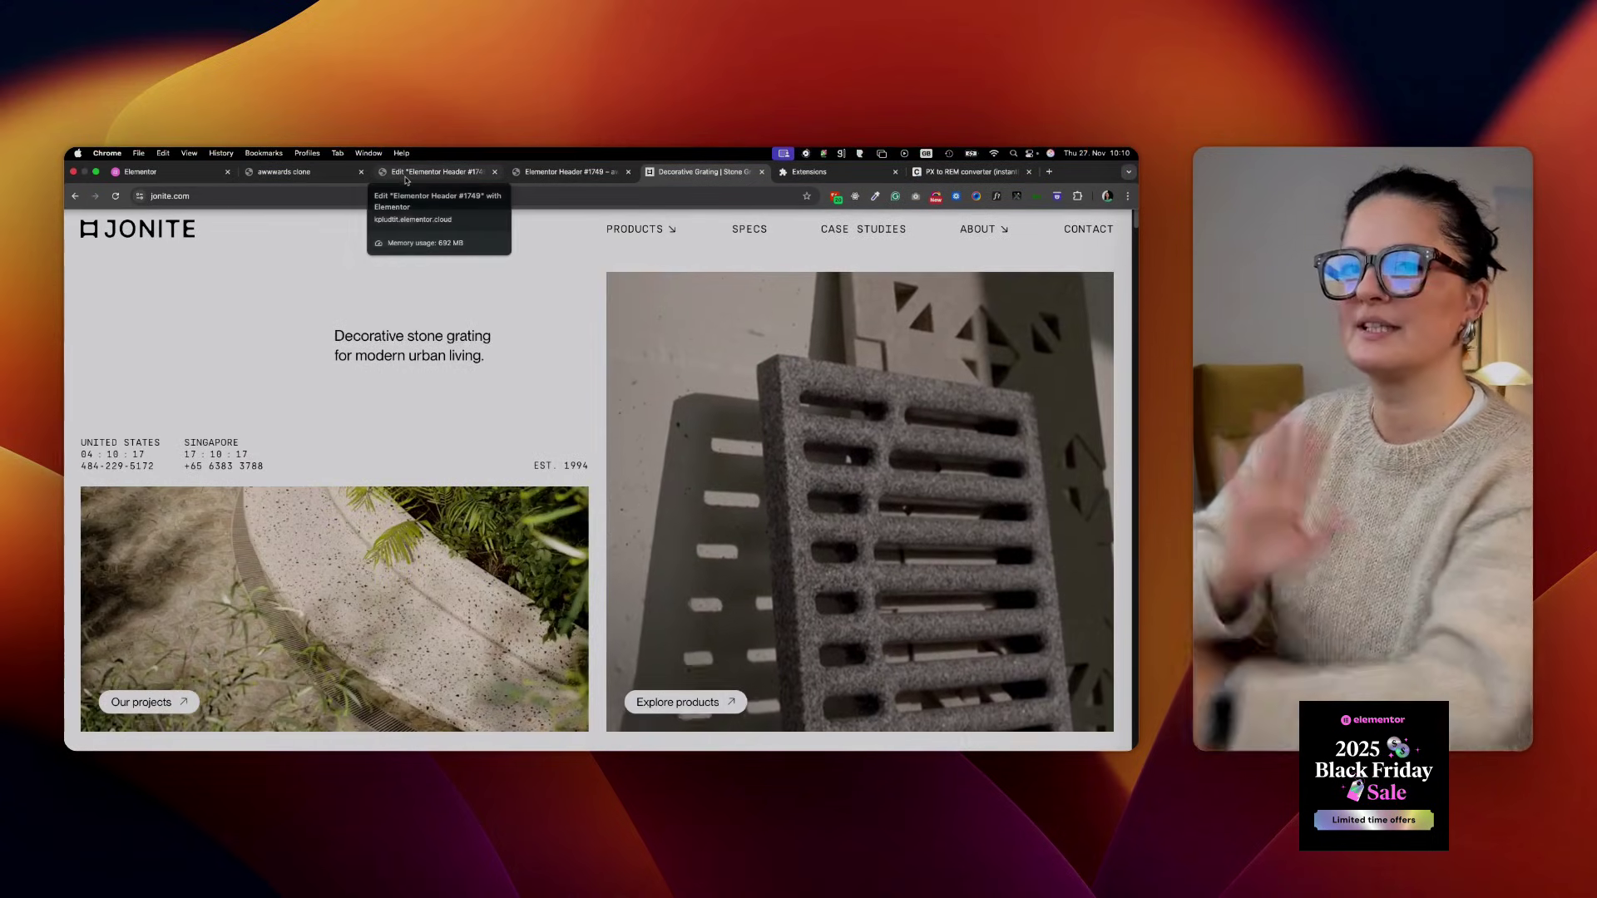
{"action": "left_click", "coordinate": [408, 177]}
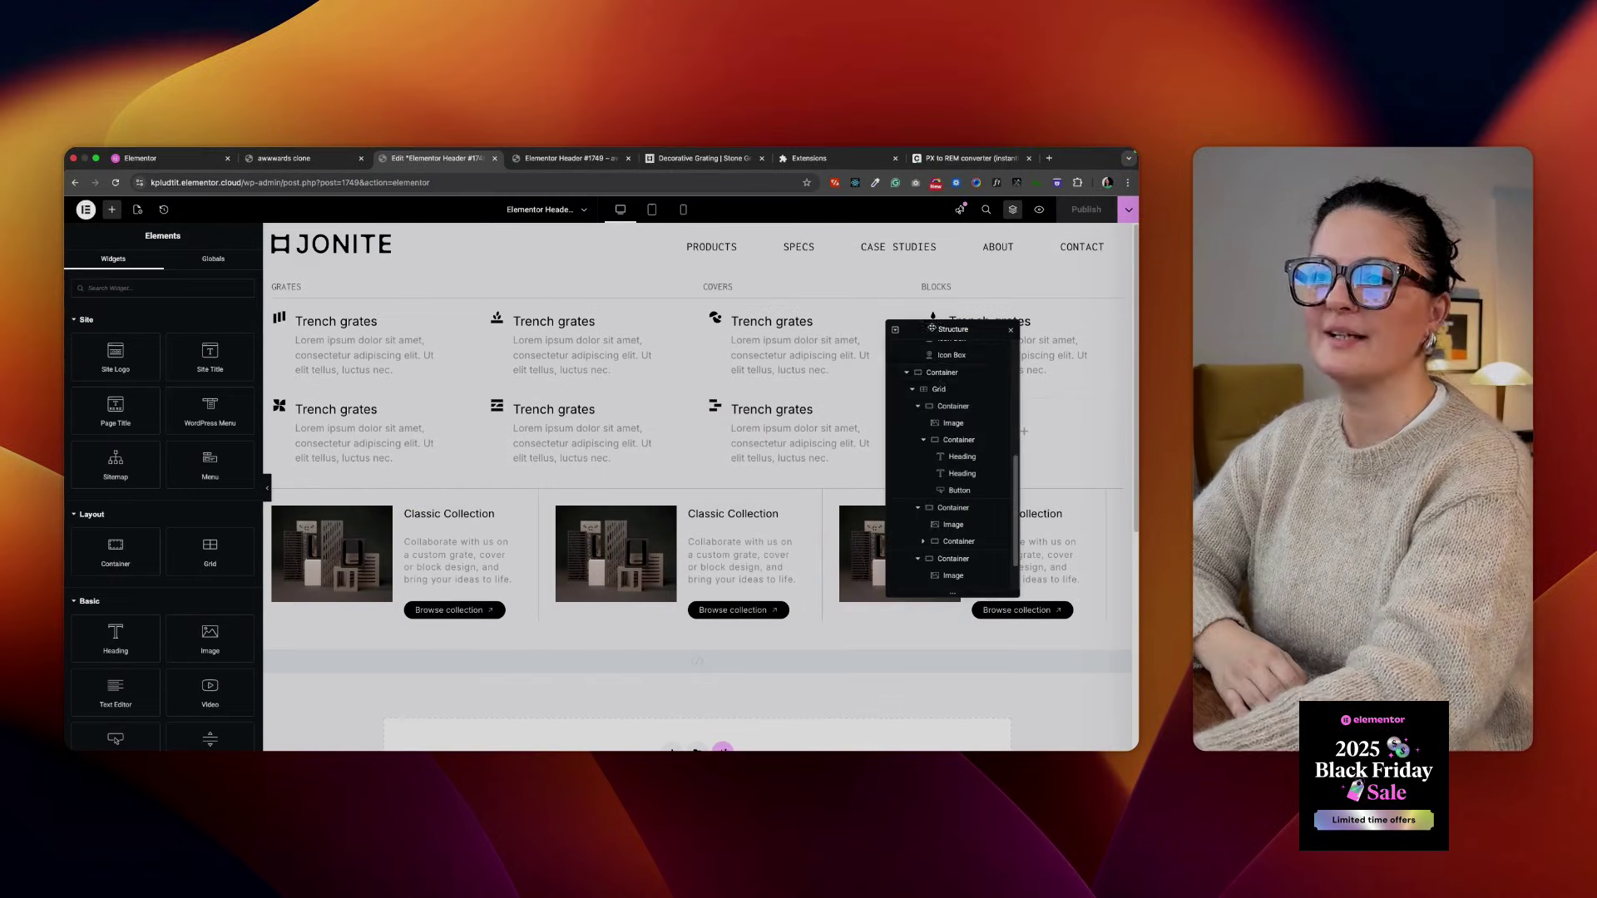
Examine the mega menu's container hierarchy, from its two inner containers down to the grid holding the three collection cards
{"action": "scroll", "coordinate": [944, 476], "scroll_direction": "up", "scroll_amount": 5}
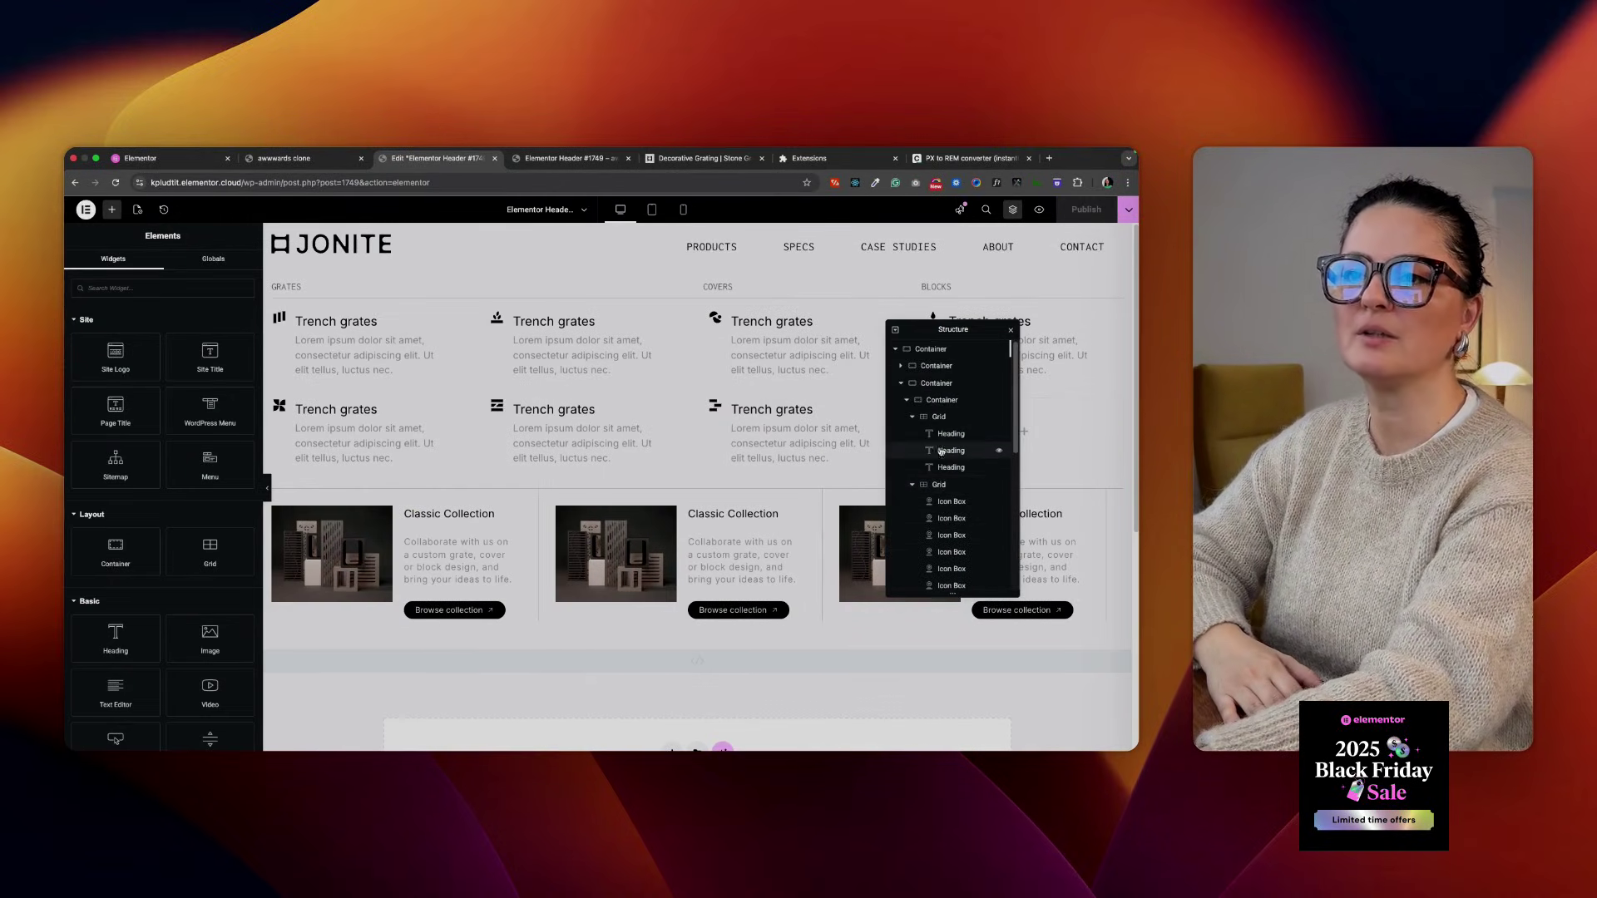
{"action": "left_click", "coordinate": [912, 417]}
{"action": "left_click", "coordinate": [912, 433]}
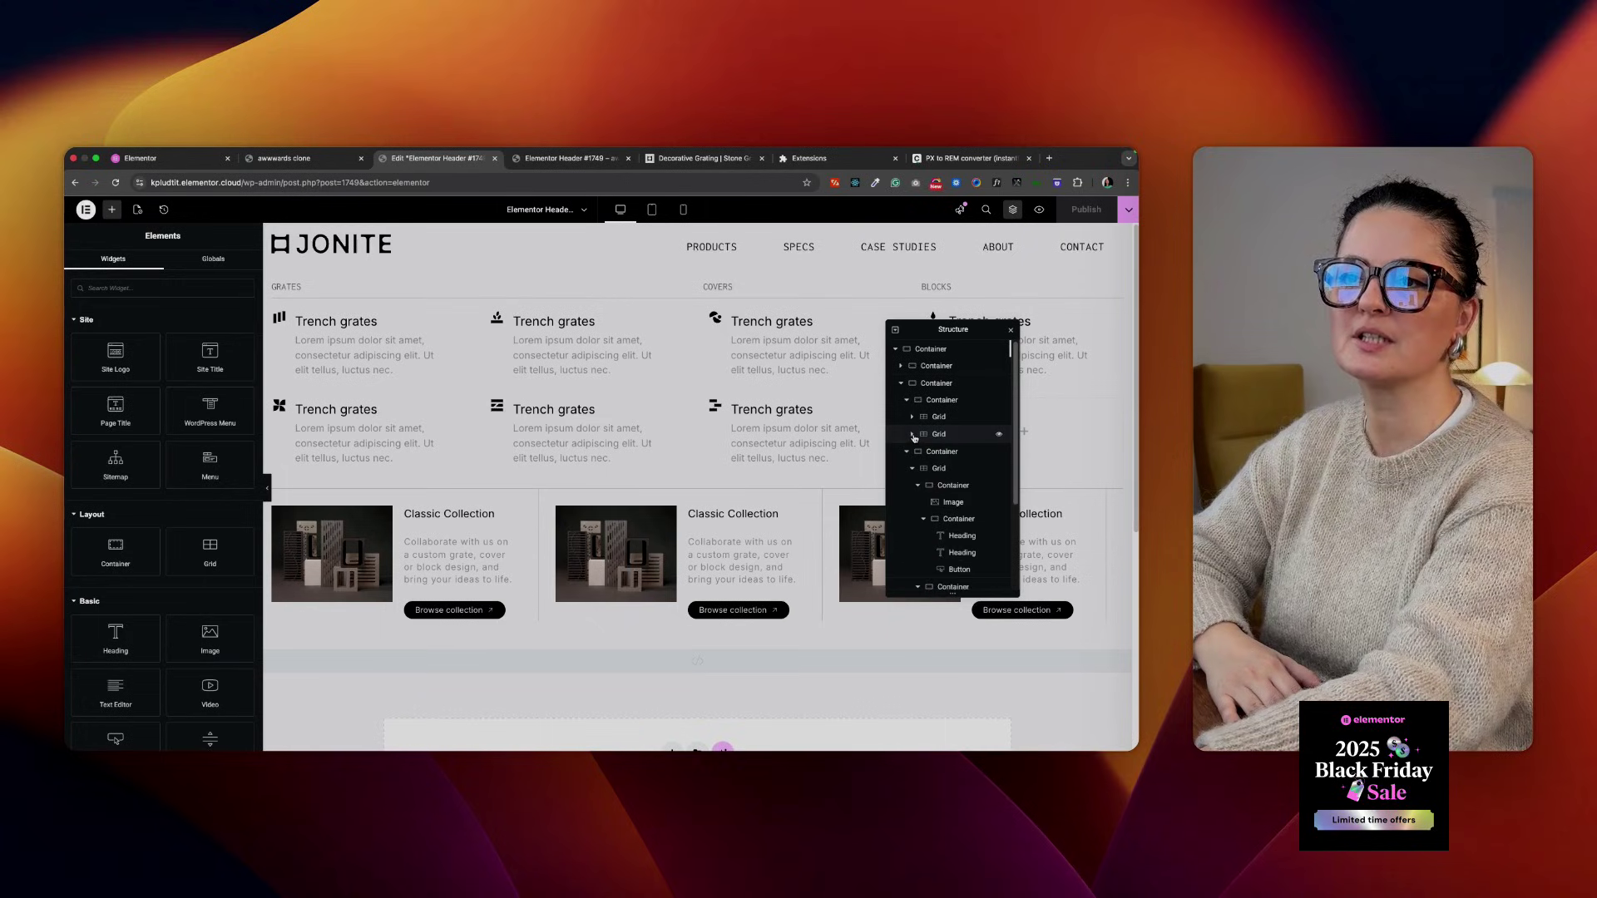
{"action": "left_click", "coordinate": [908, 400]}
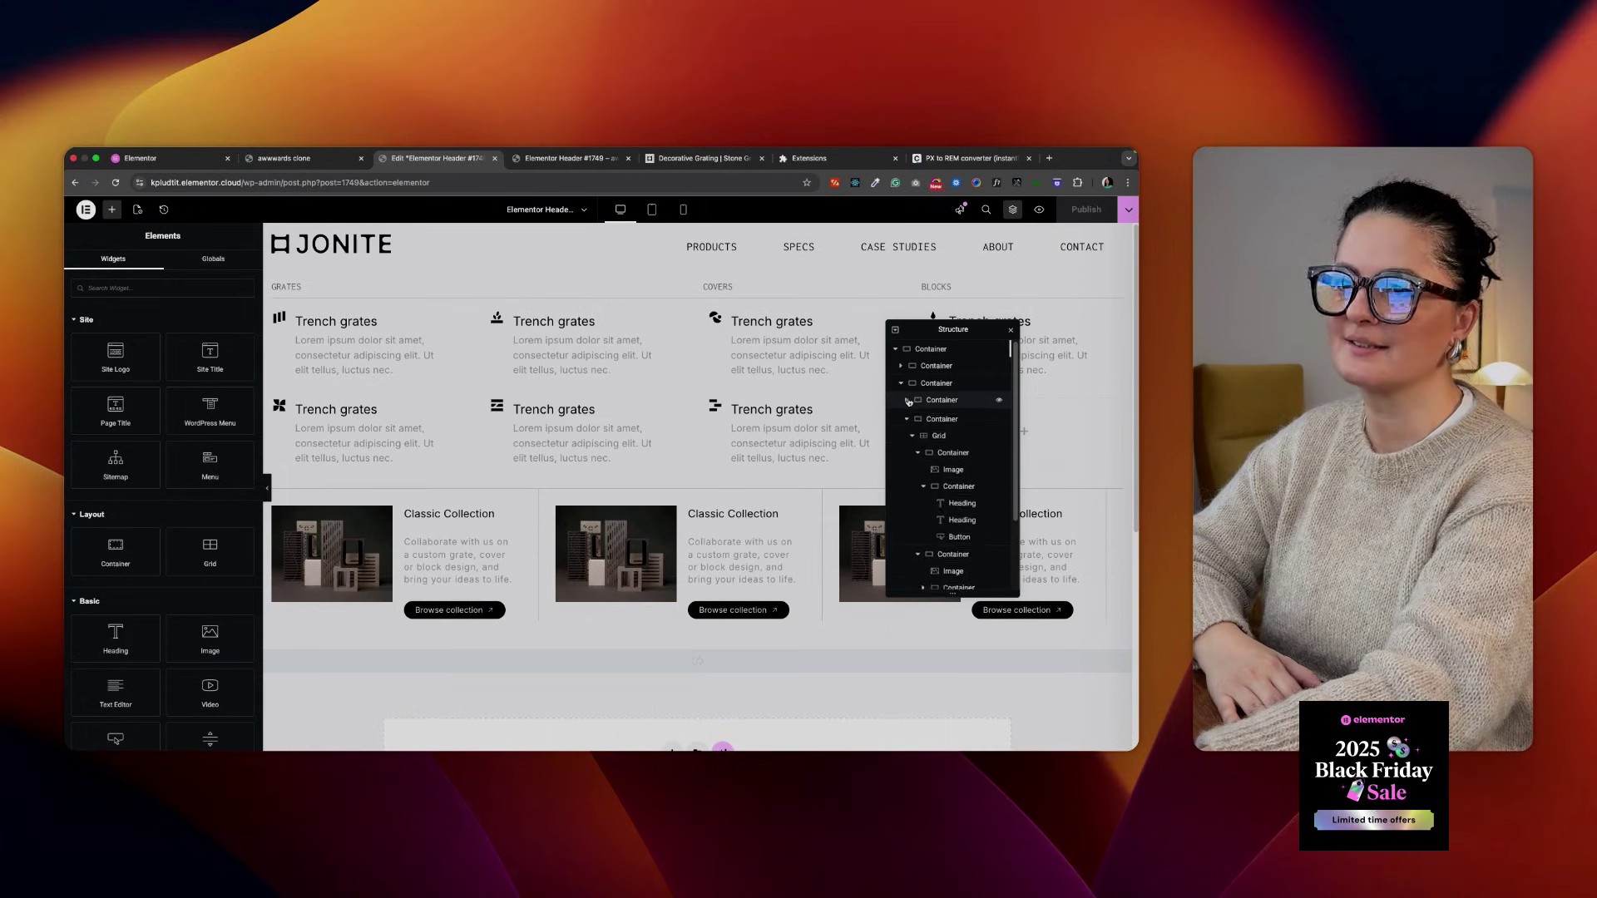
{"action": "left_click", "coordinate": [935, 418]}
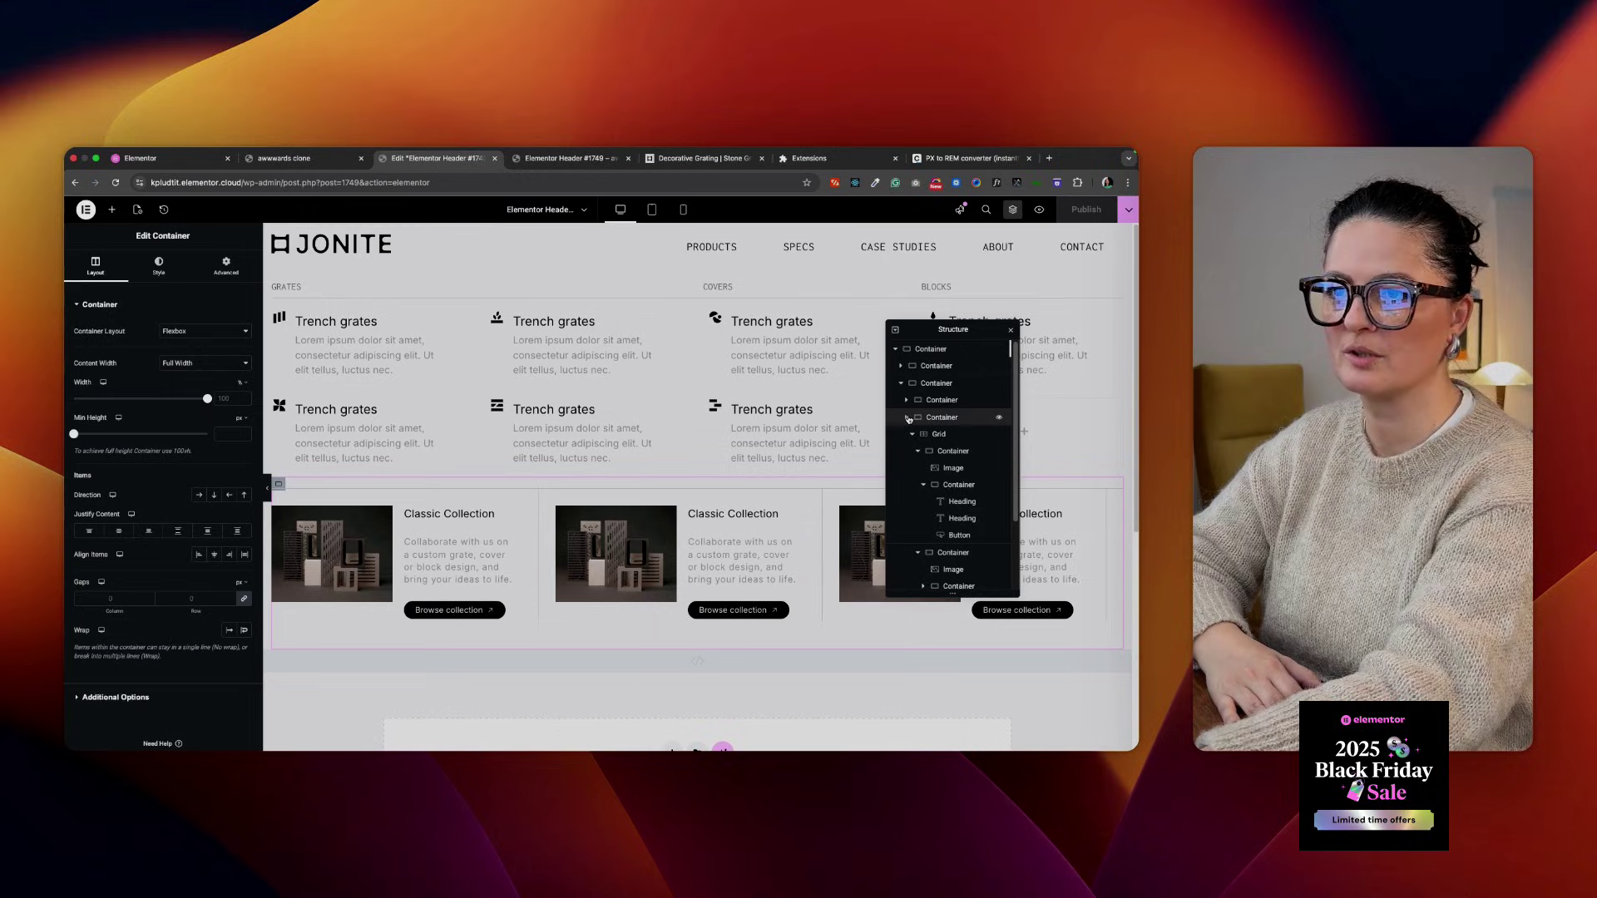
{"action": "left_click", "coordinate": [908, 418]}
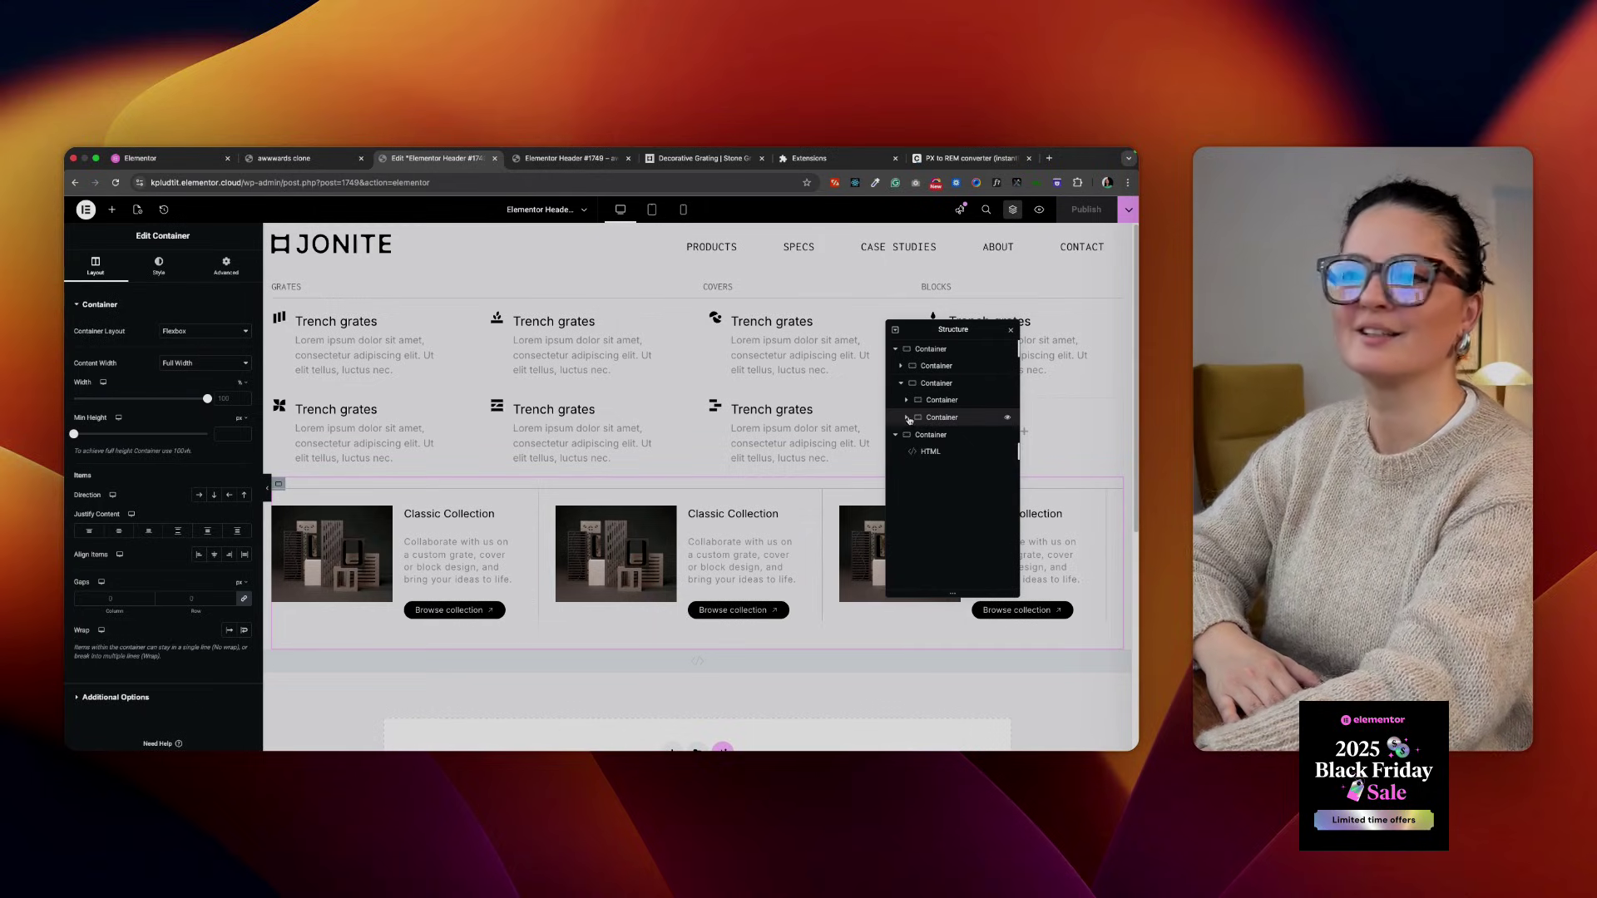
{"action": "left_click", "coordinate": [908, 420]}
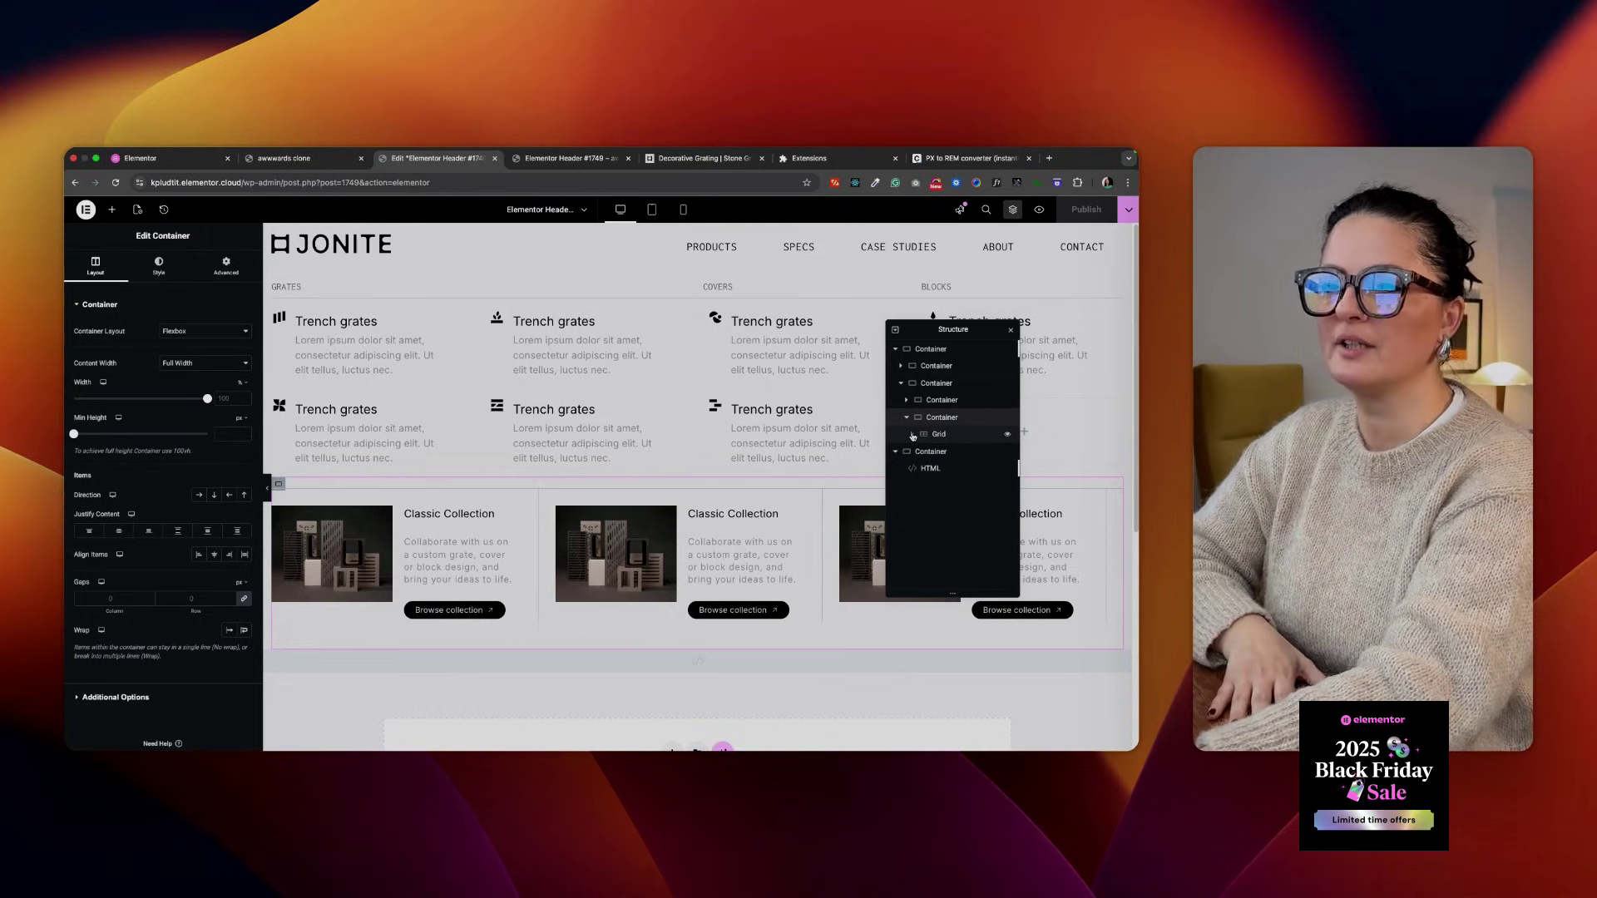
{"action": "left_click", "coordinate": [912, 435]}
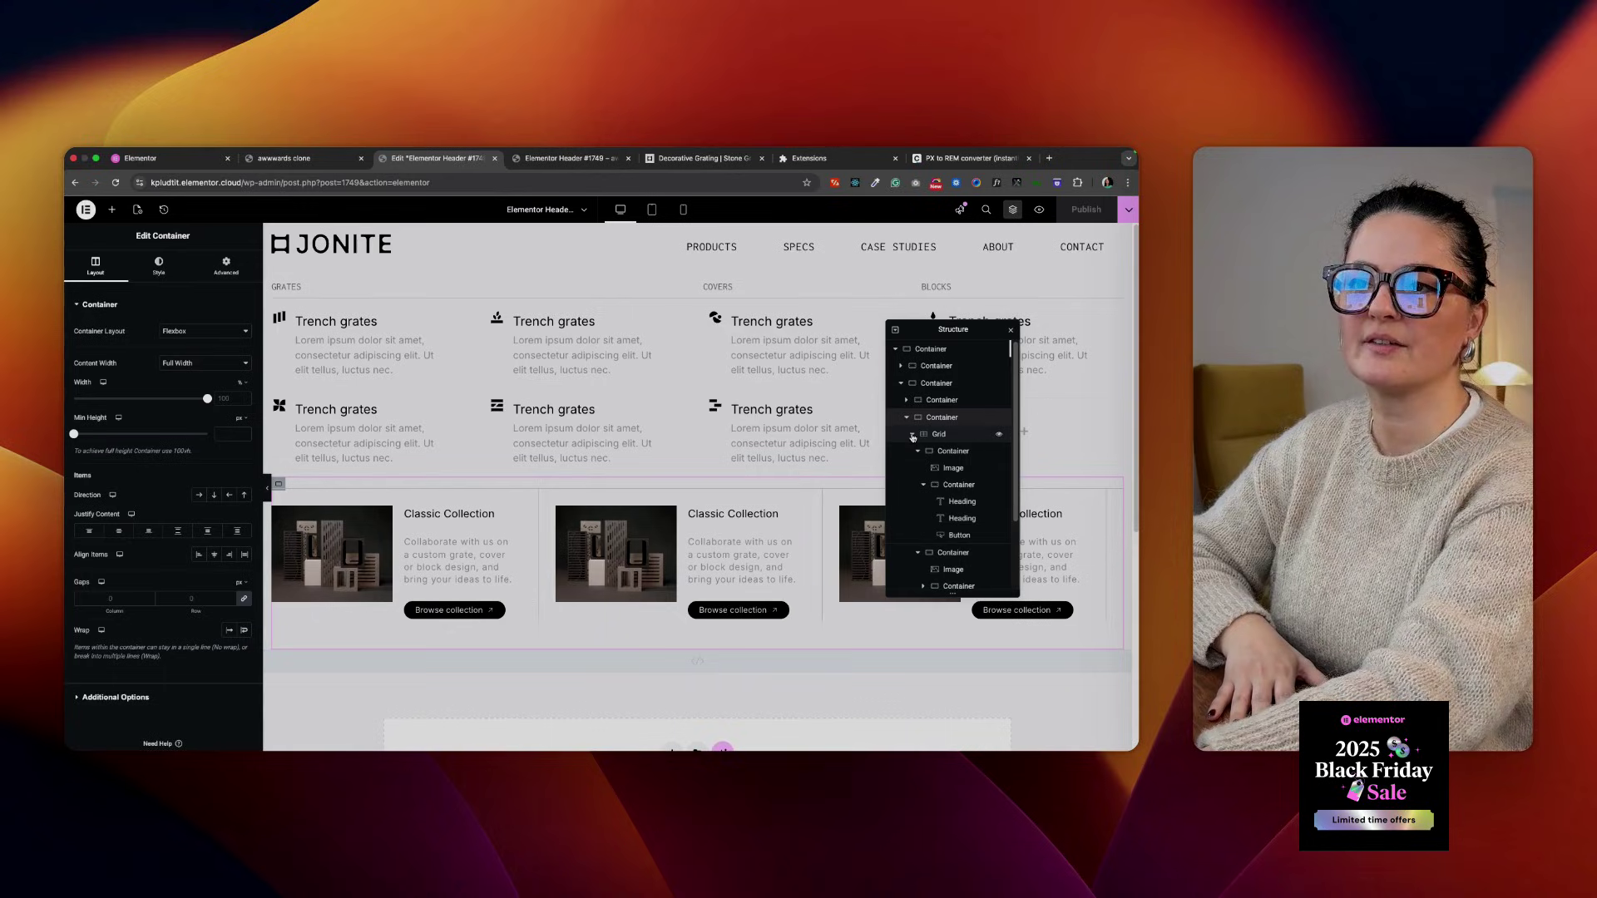
{"action": "left_click", "coordinate": [919, 451]}
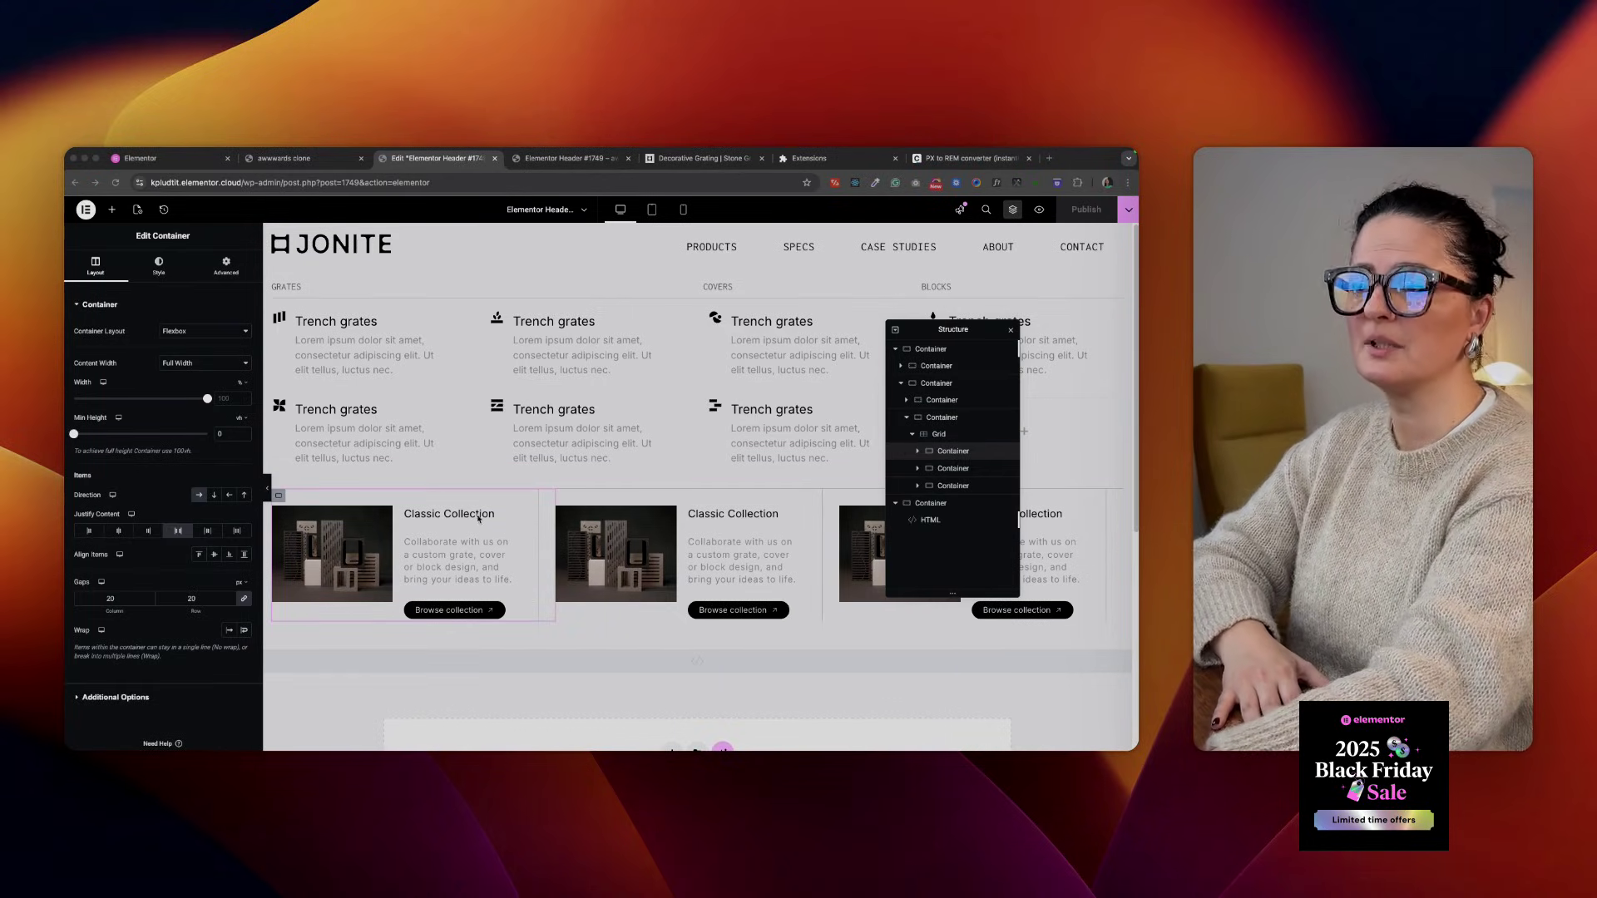
{"action": "left_click", "coordinate": [918, 452]}
{"action": "left_click", "coordinate": [917, 452]}
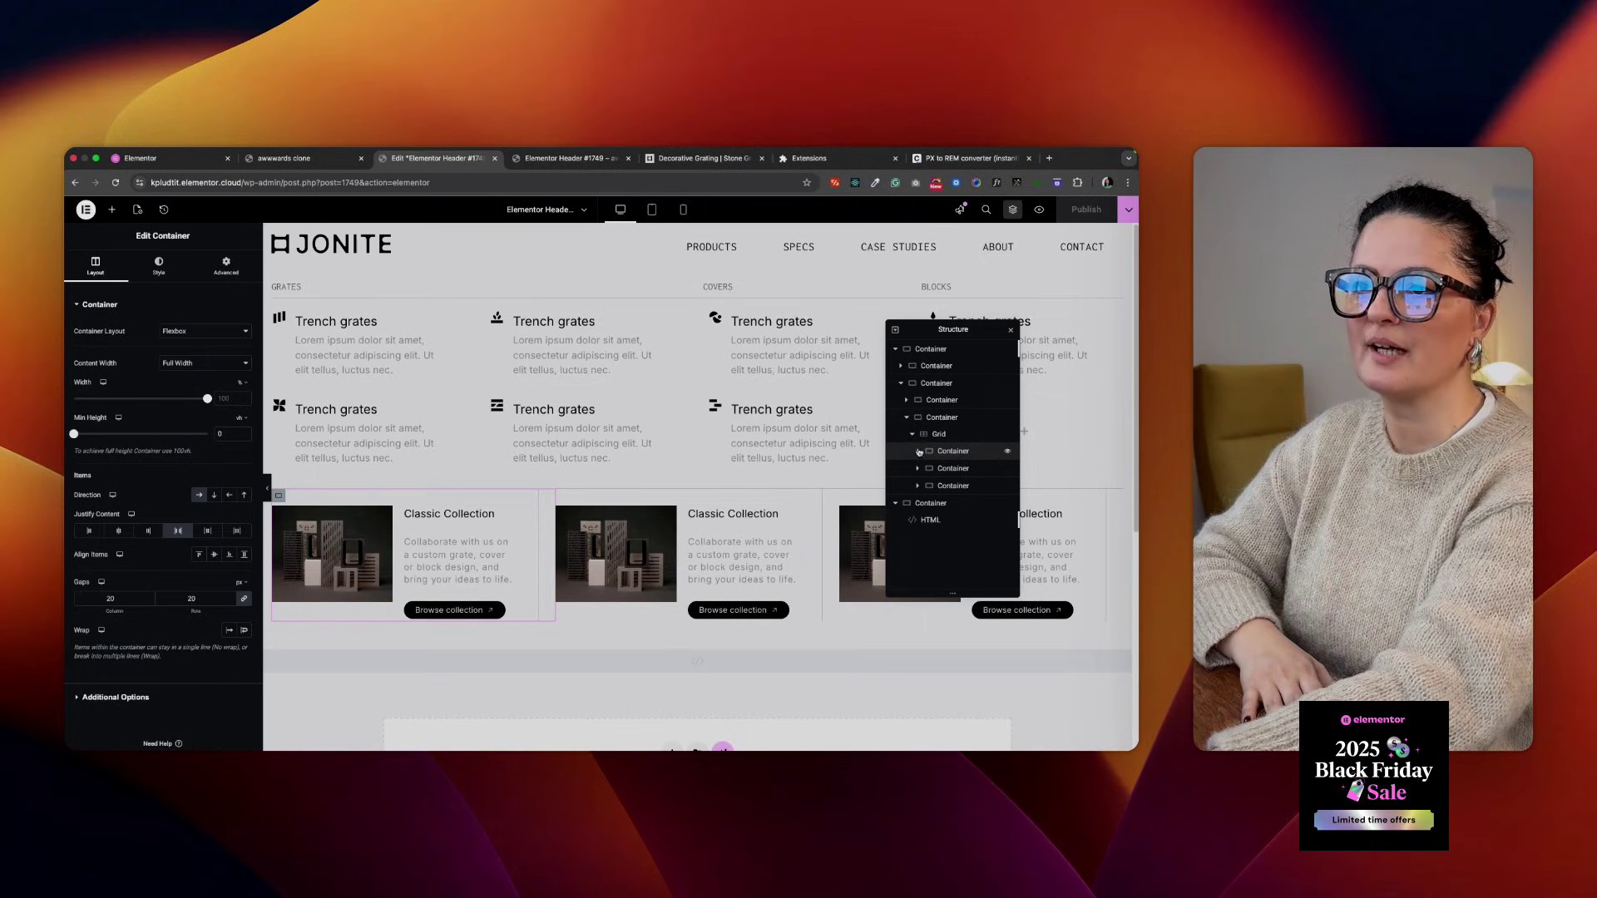
{"action": "left_click", "coordinate": [918, 451]}
Inspect the image, headings and button nested inside the first collection card
{"action": "left_click", "coordinate": [951, 467]}
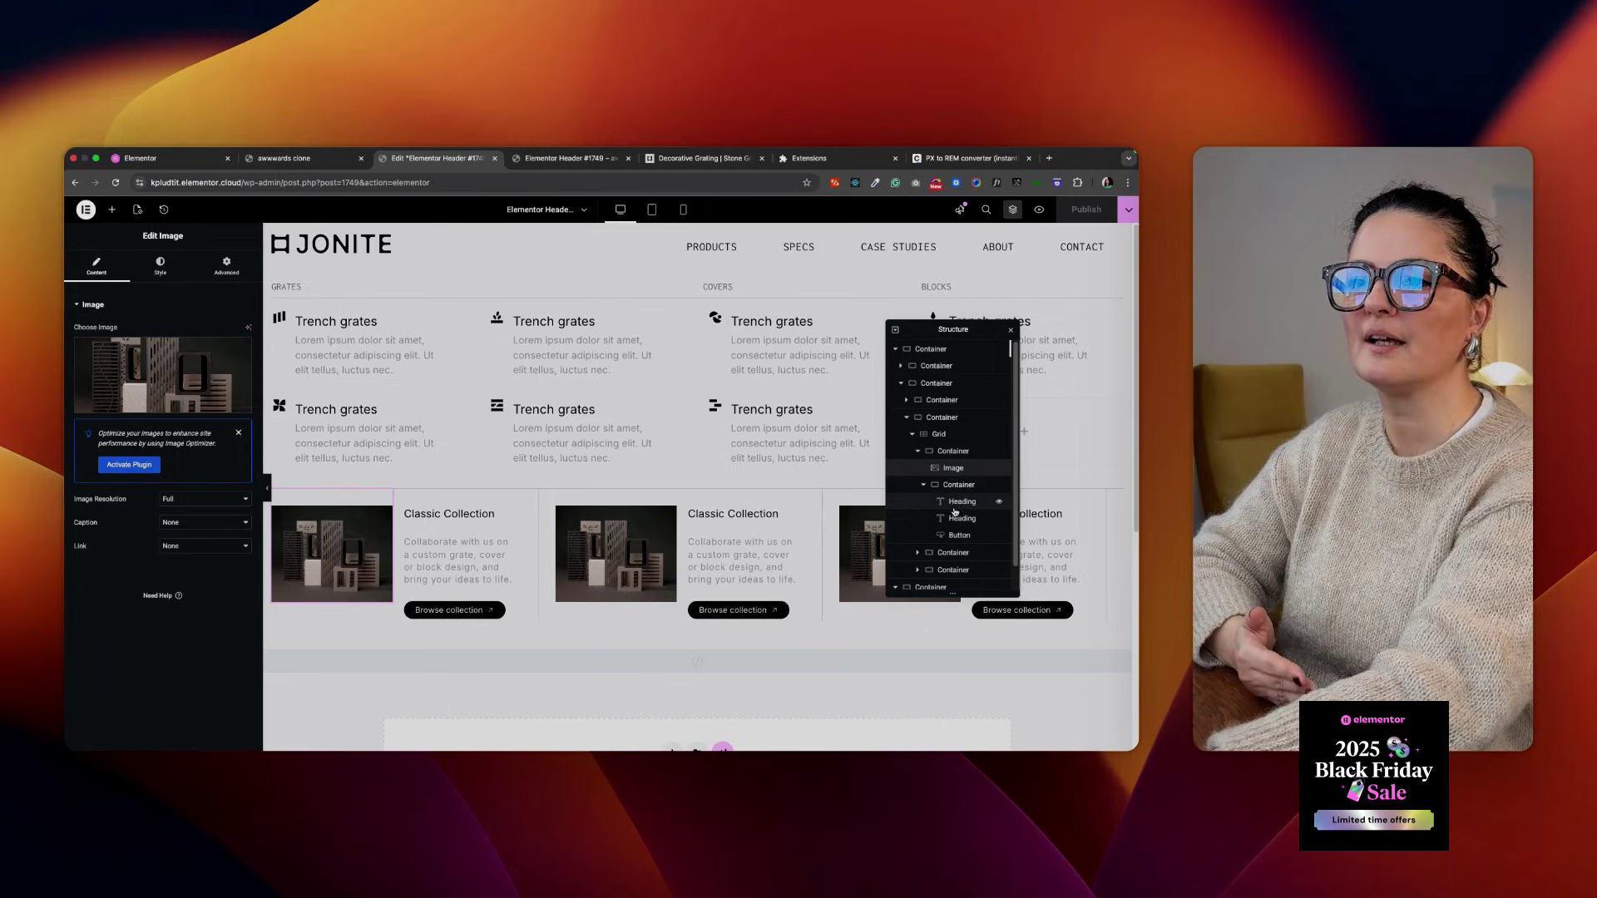
{"action": "left_click", "coordinate": [955, 518]}
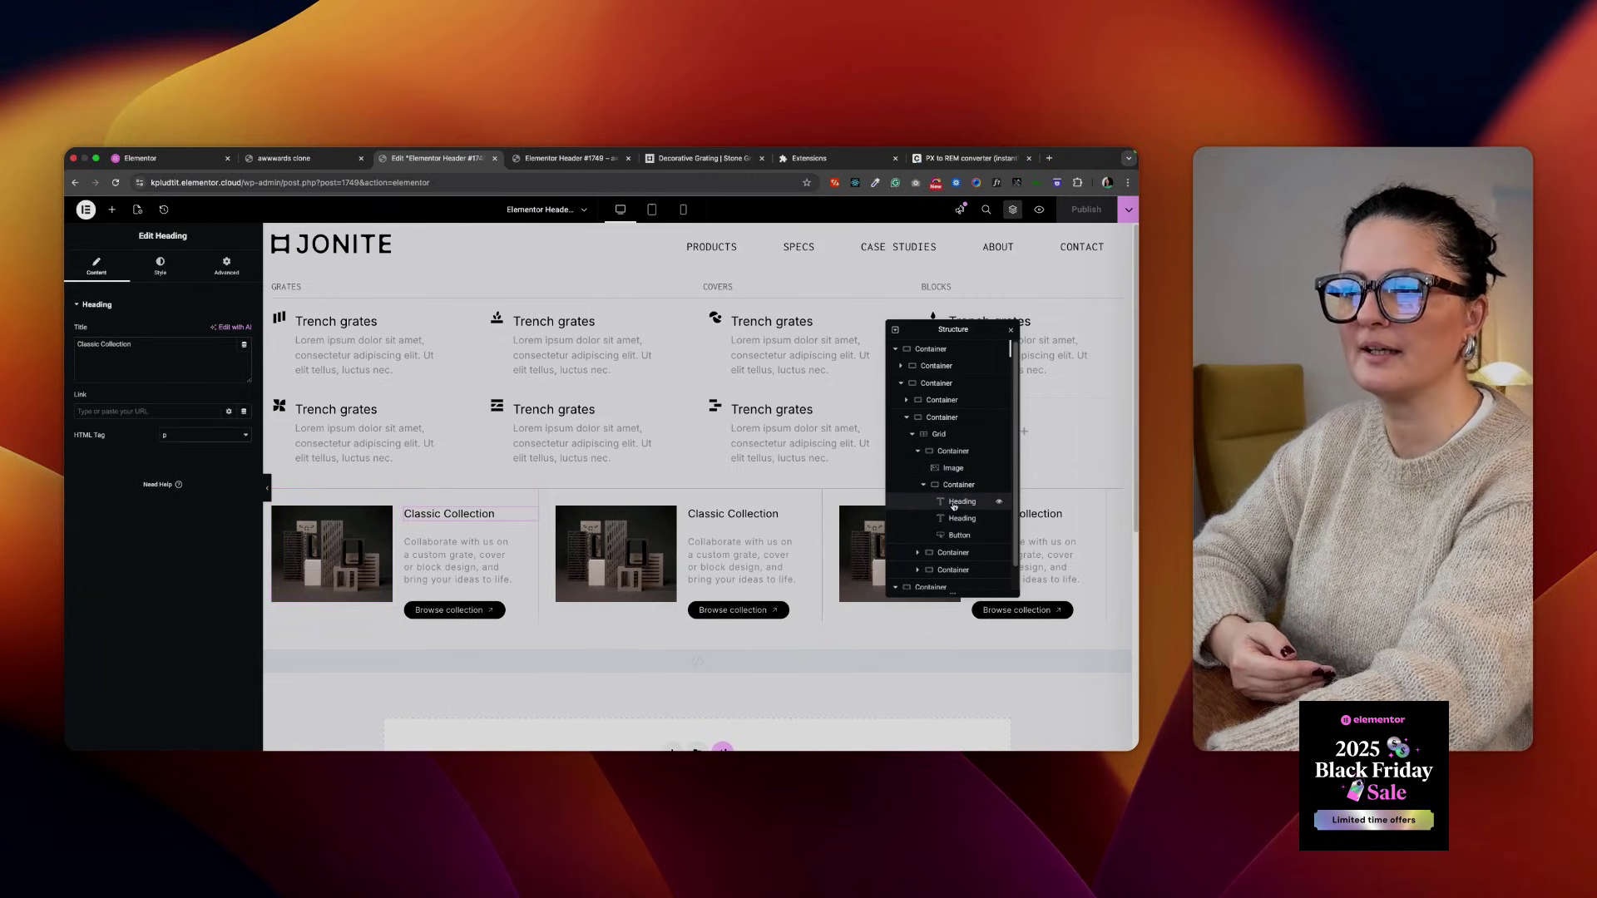
{"action": "left_click", "coordinate": [959, 535]}
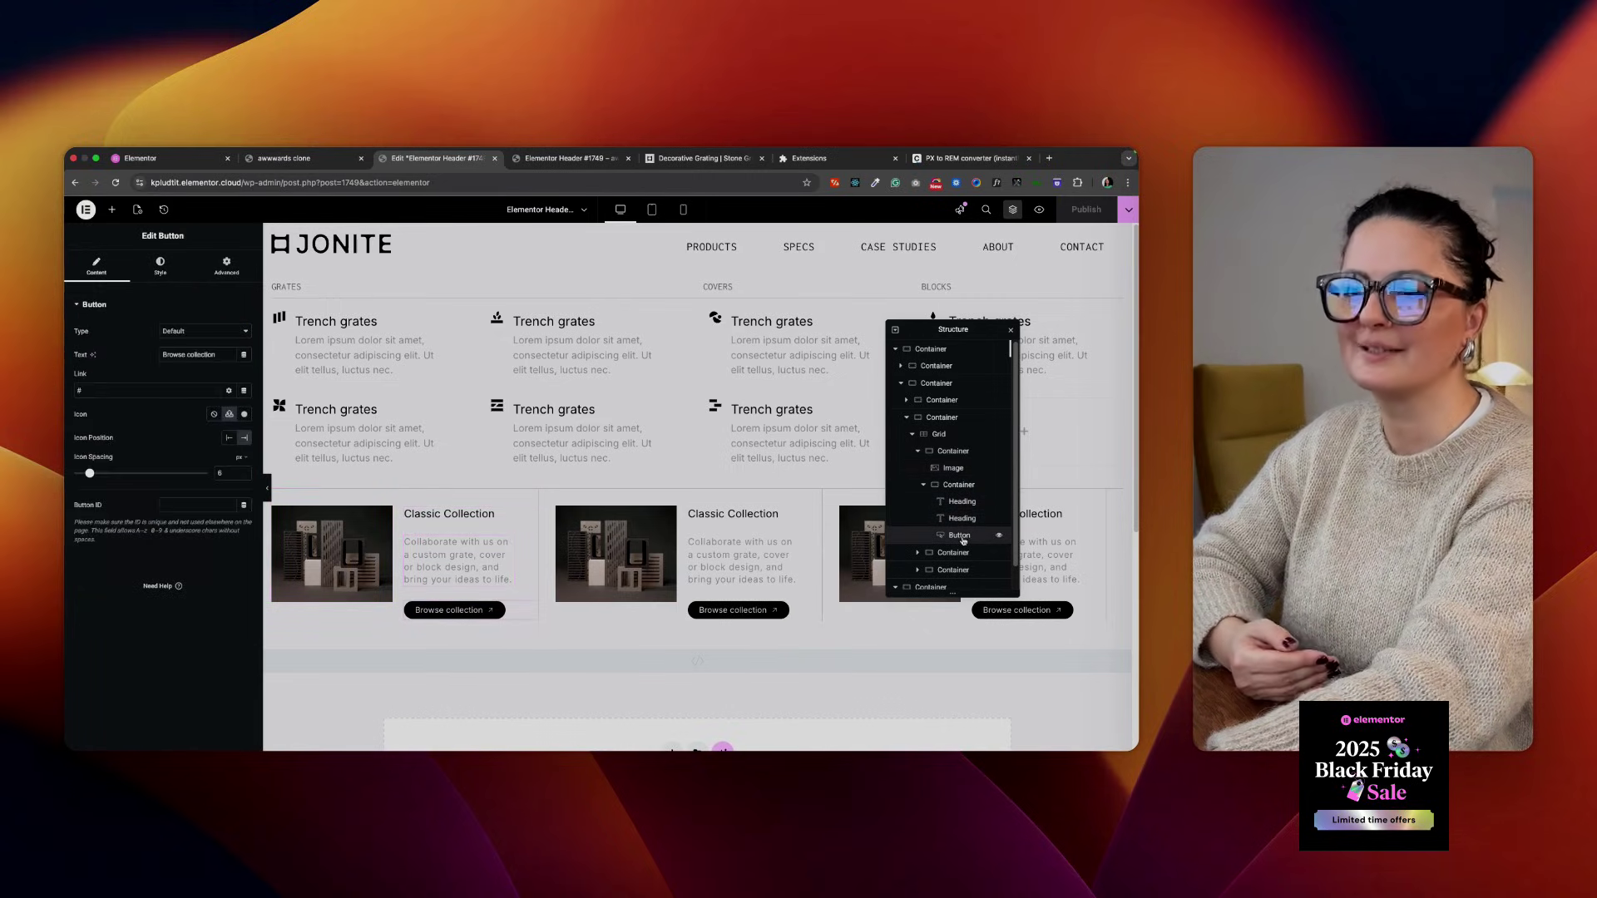
{"action": "left_click", "coordinate": [924, 486]}
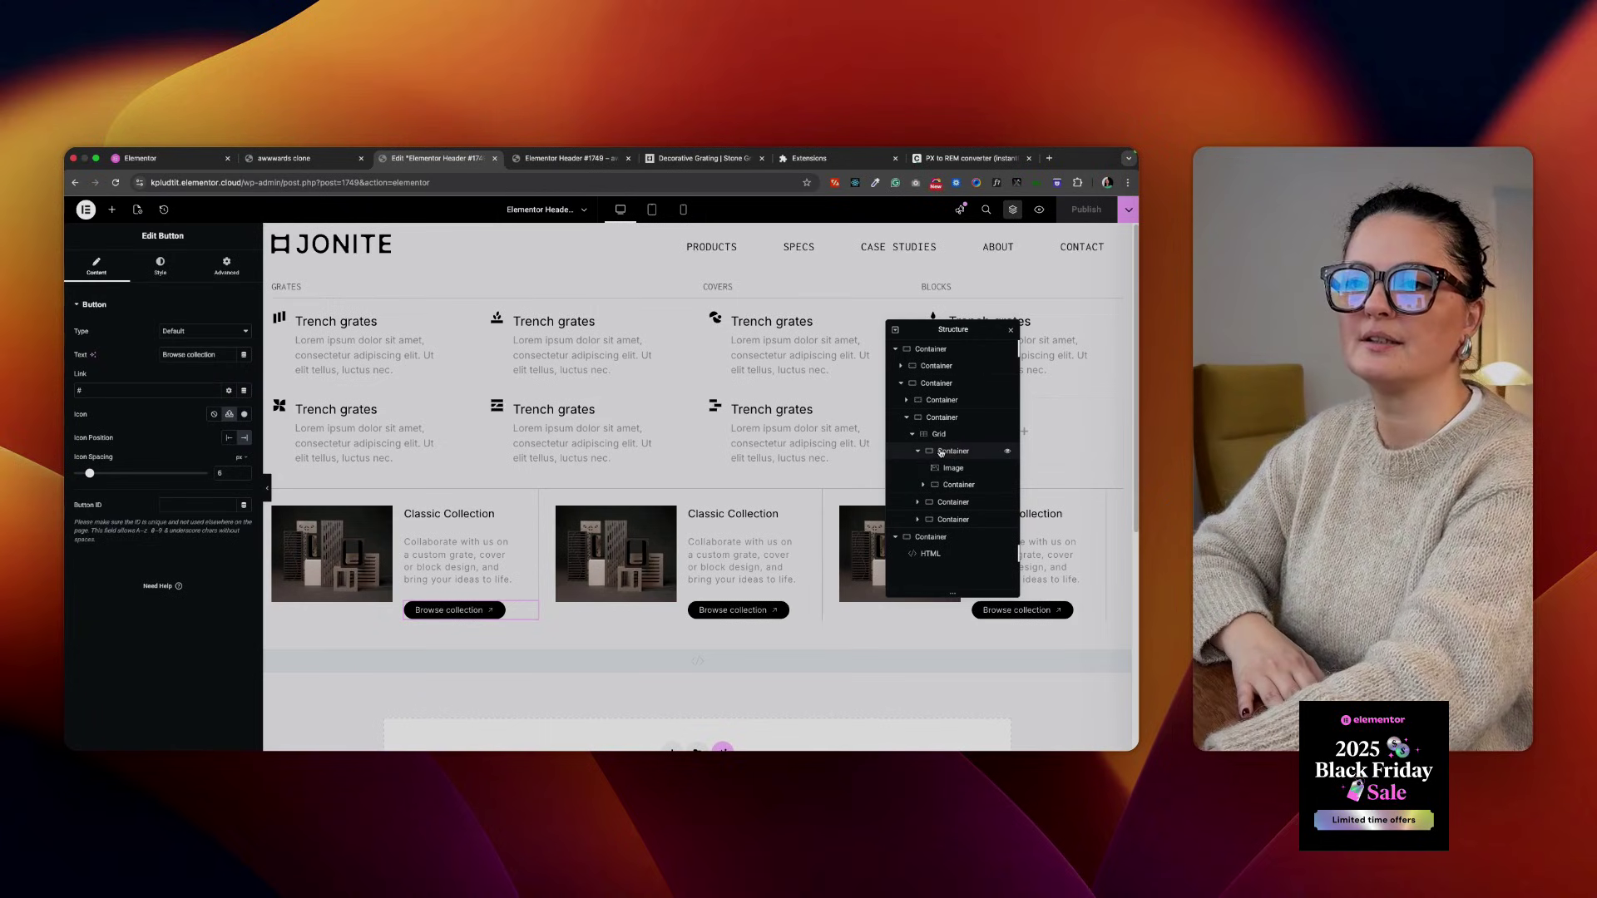
Review the first card image's content, style, layout and custom CSS settings, and open its Browse collection button's settings
{"action": "left_click", "coordinate": [948, 469]}
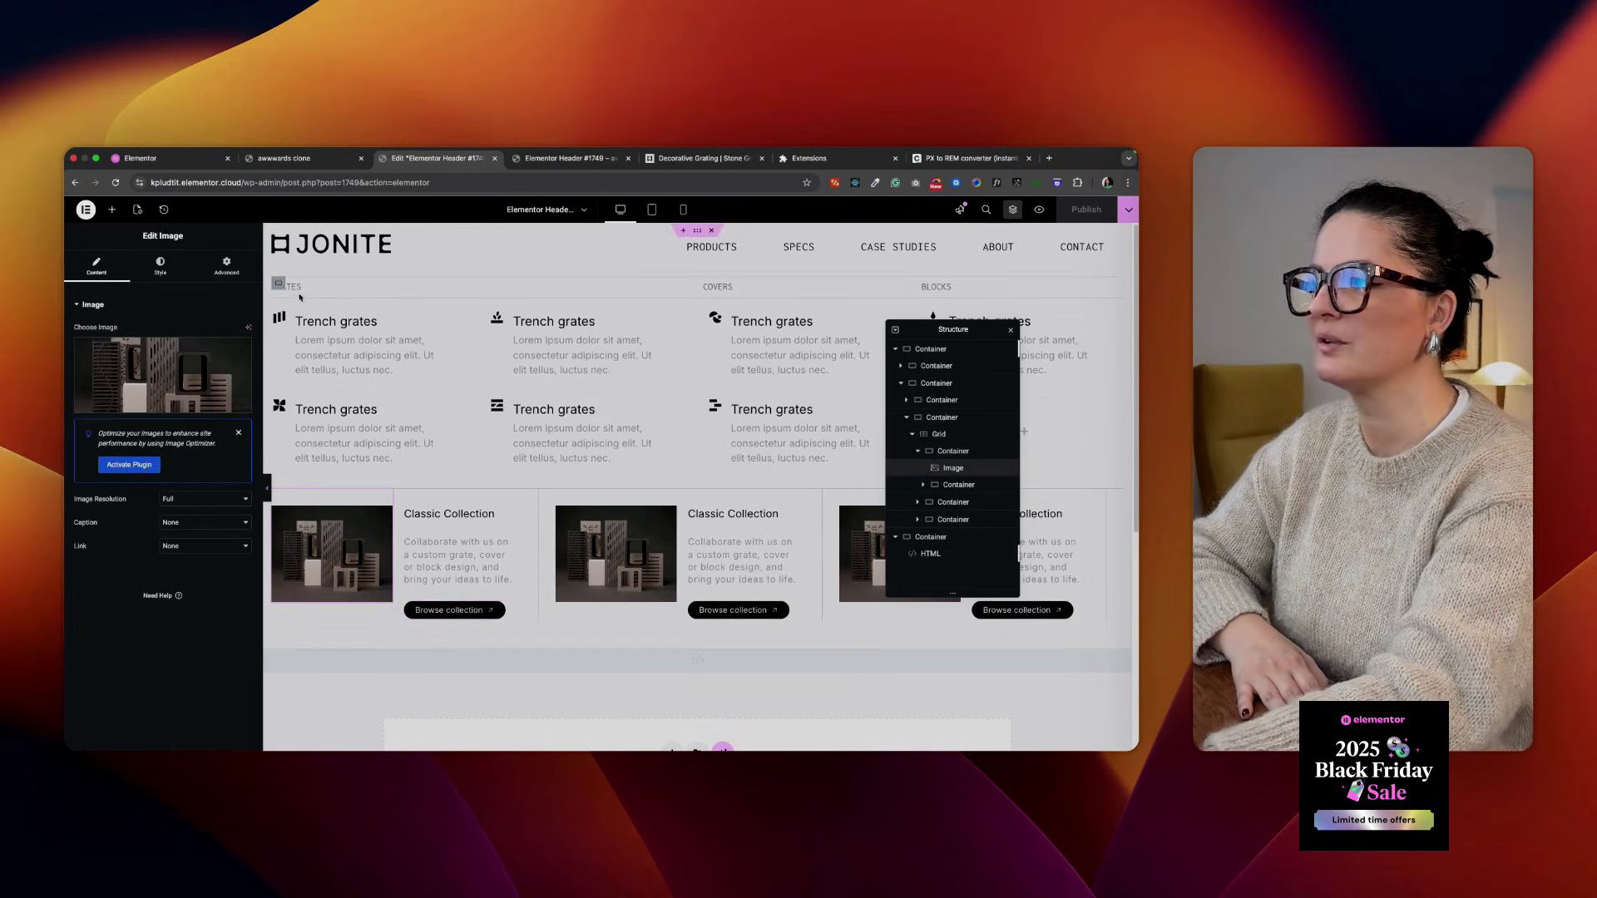
{"action": "left_click", "coordinate": [161, 276]}
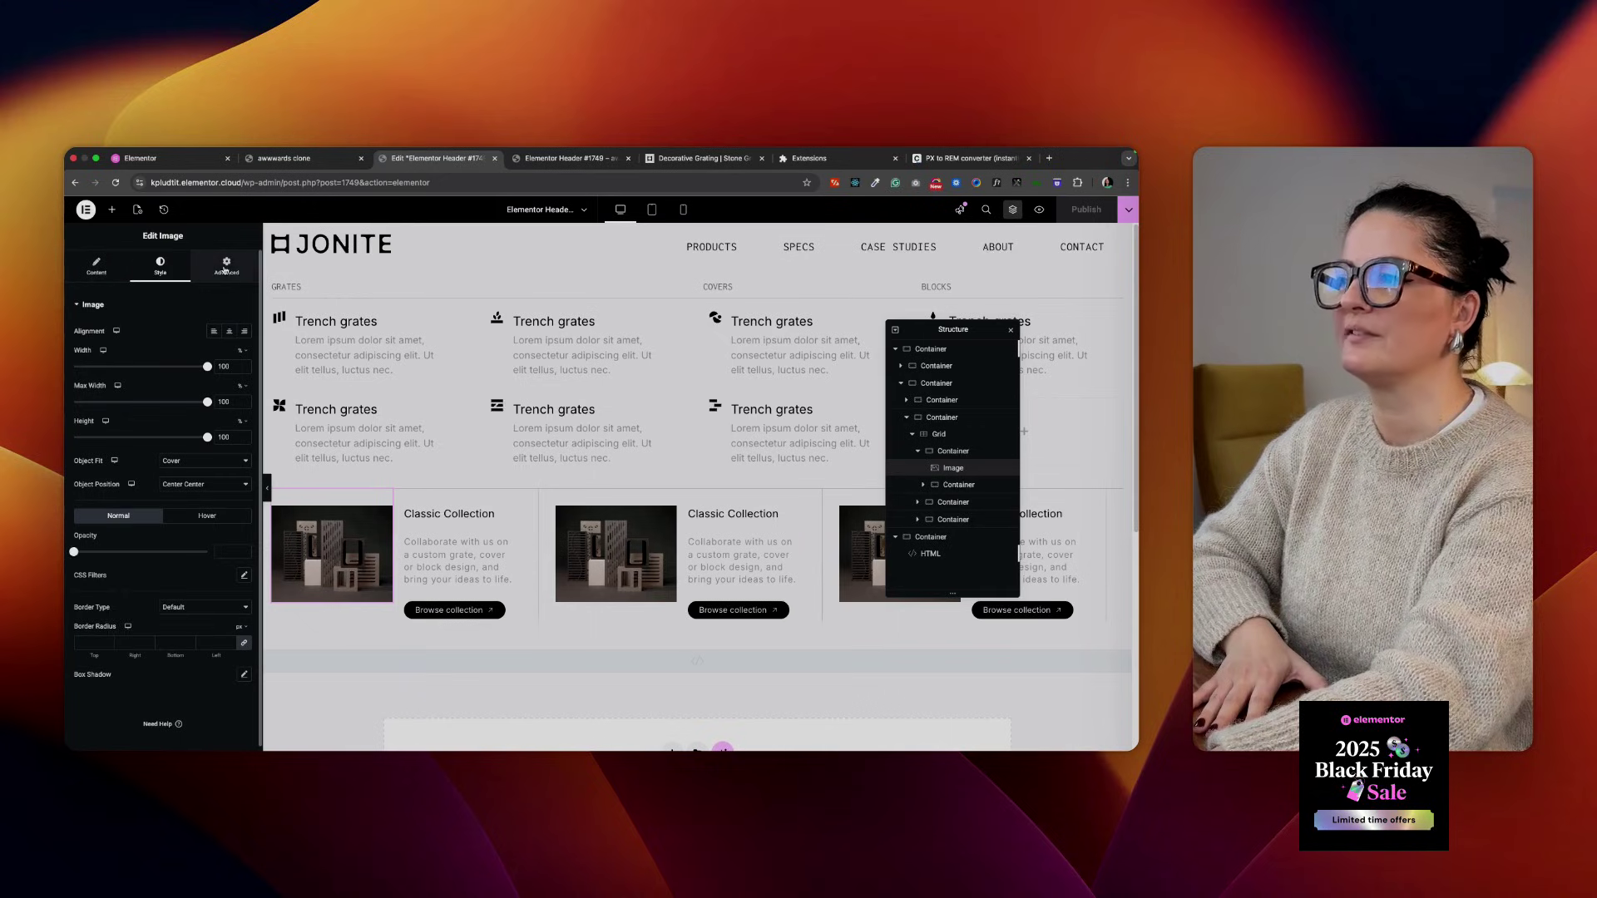
{"action": "left_click", "coordinate": [224, 268]}
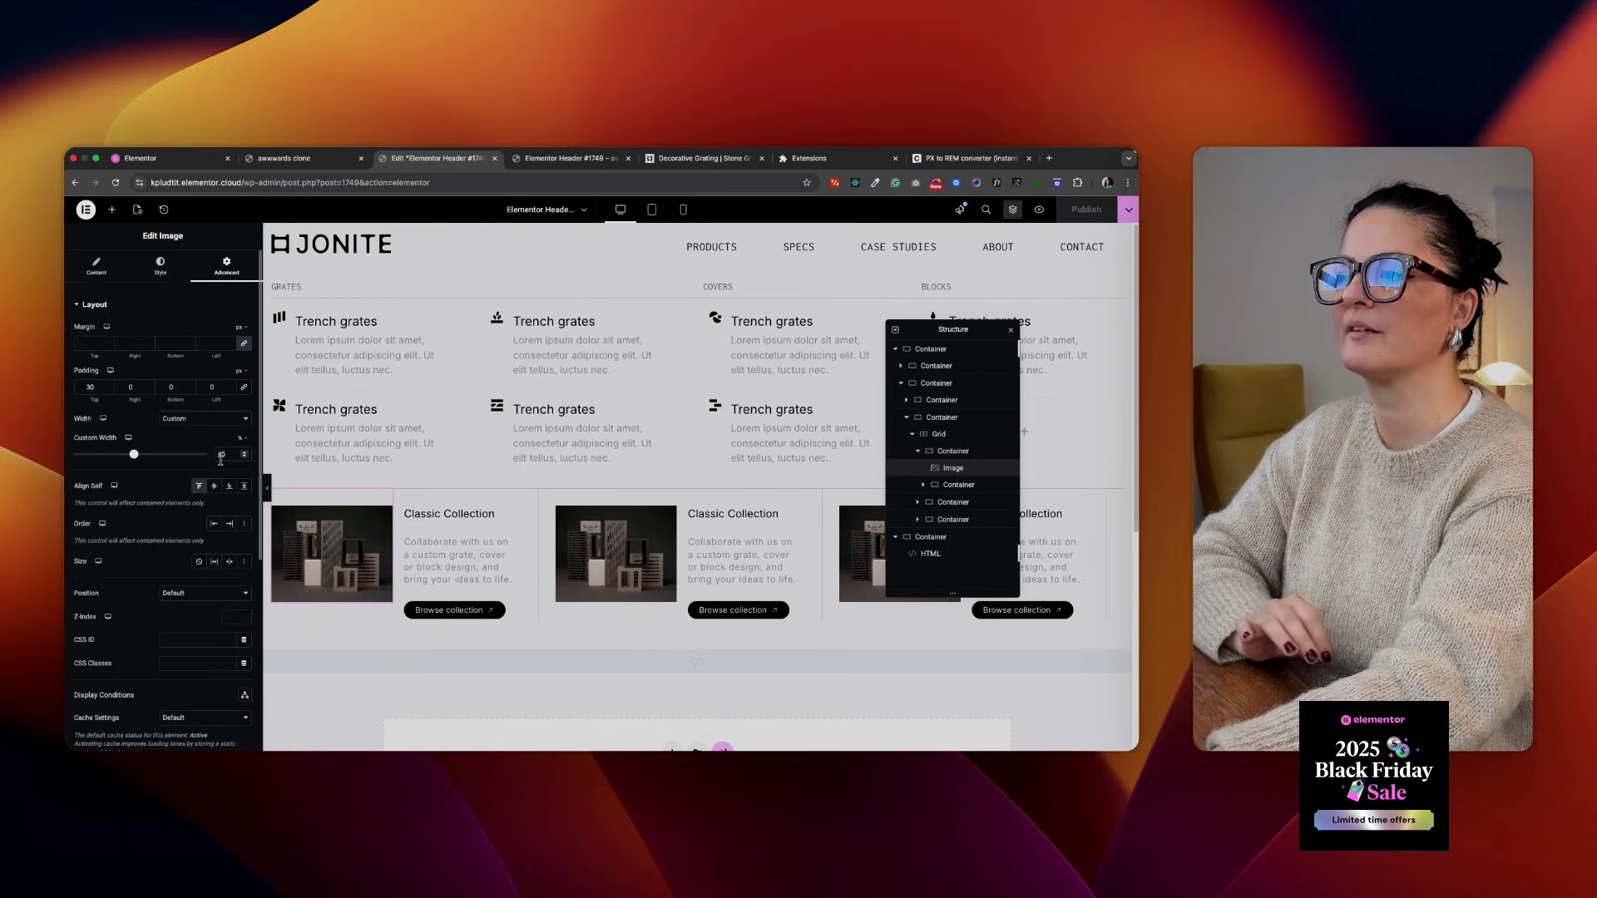
{"action": "scroll", "coordinate": [220, 473], "scroll_direction": "down", "scroll_amount": 5}
{"action": "left_click", "coordinate": [136, 669]}
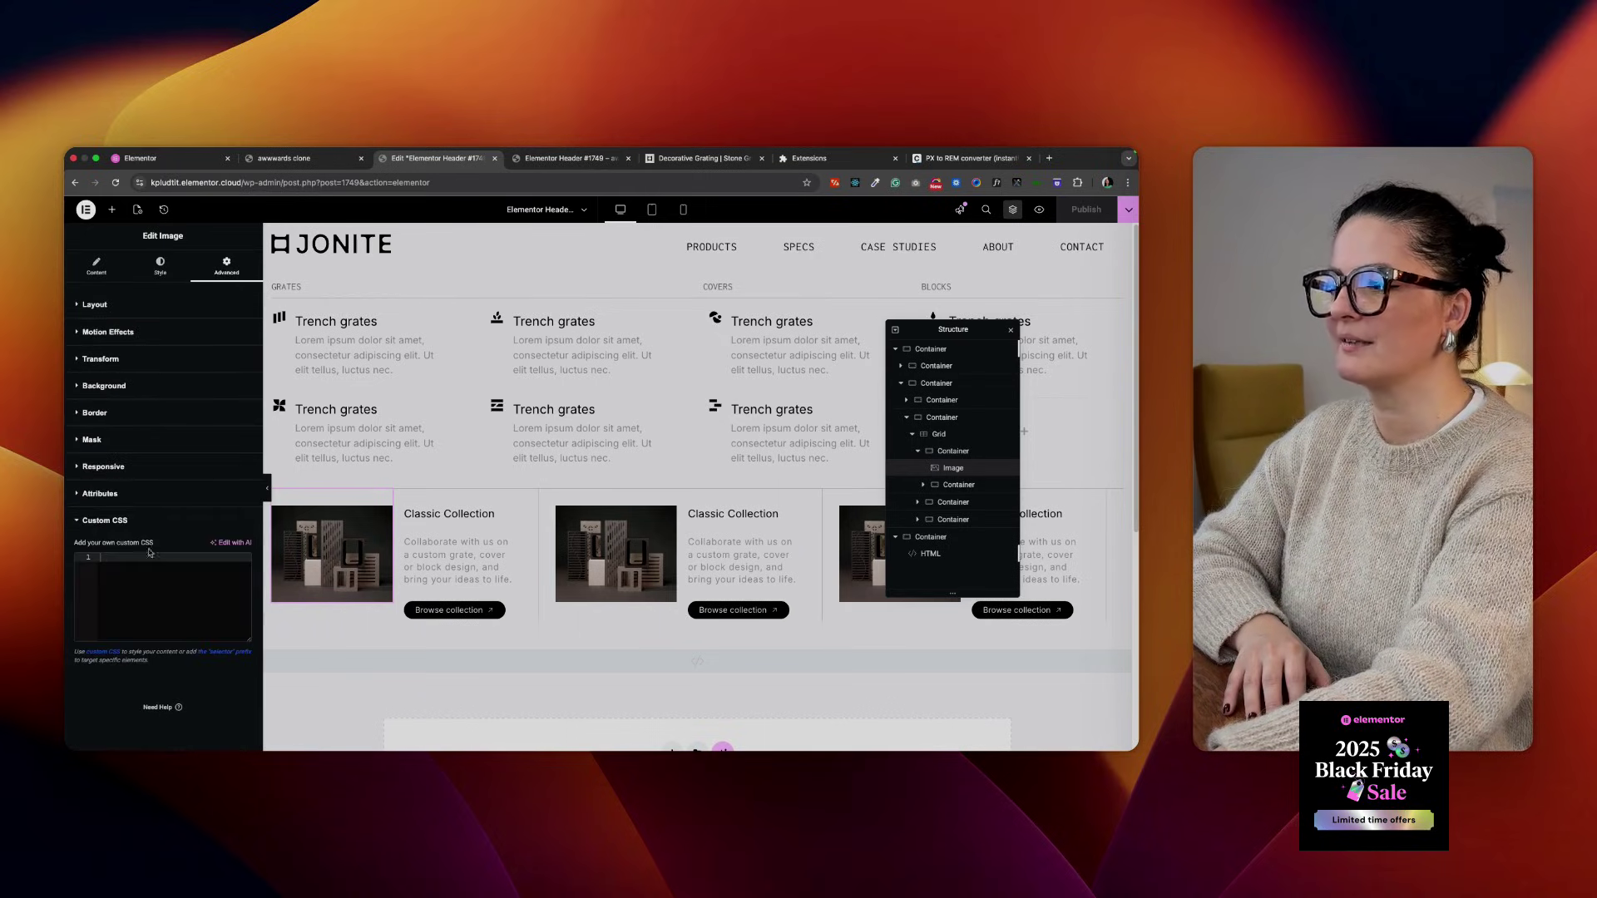
{"action": "left_click", "coordinate": [98, 267]}
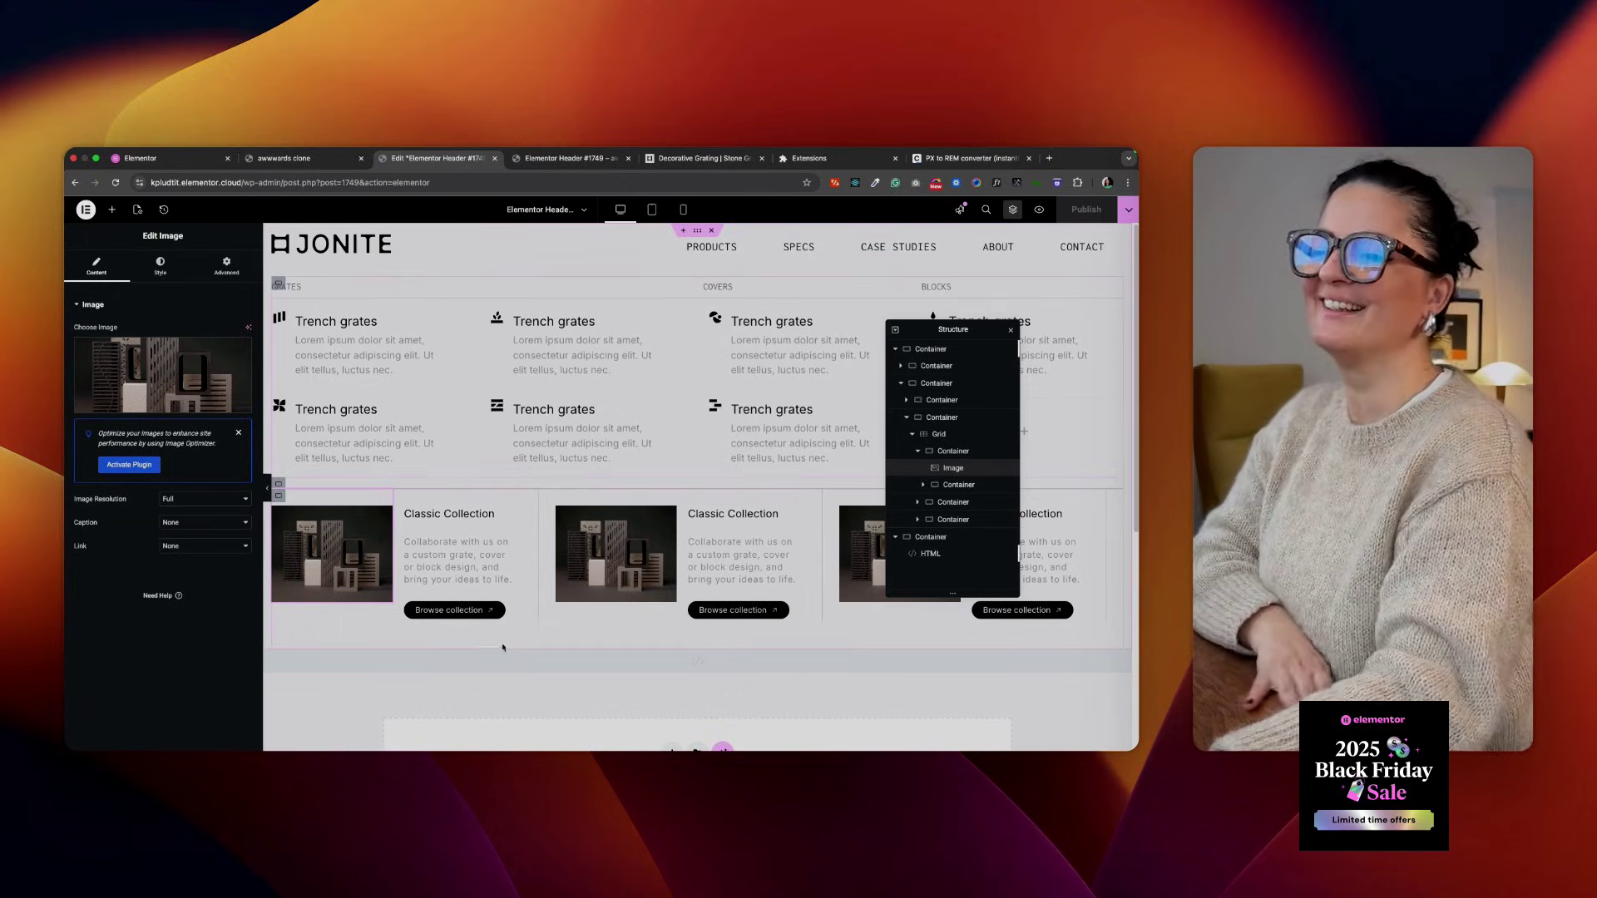
{"action": "left_click", "coordinate": [530, 612]}
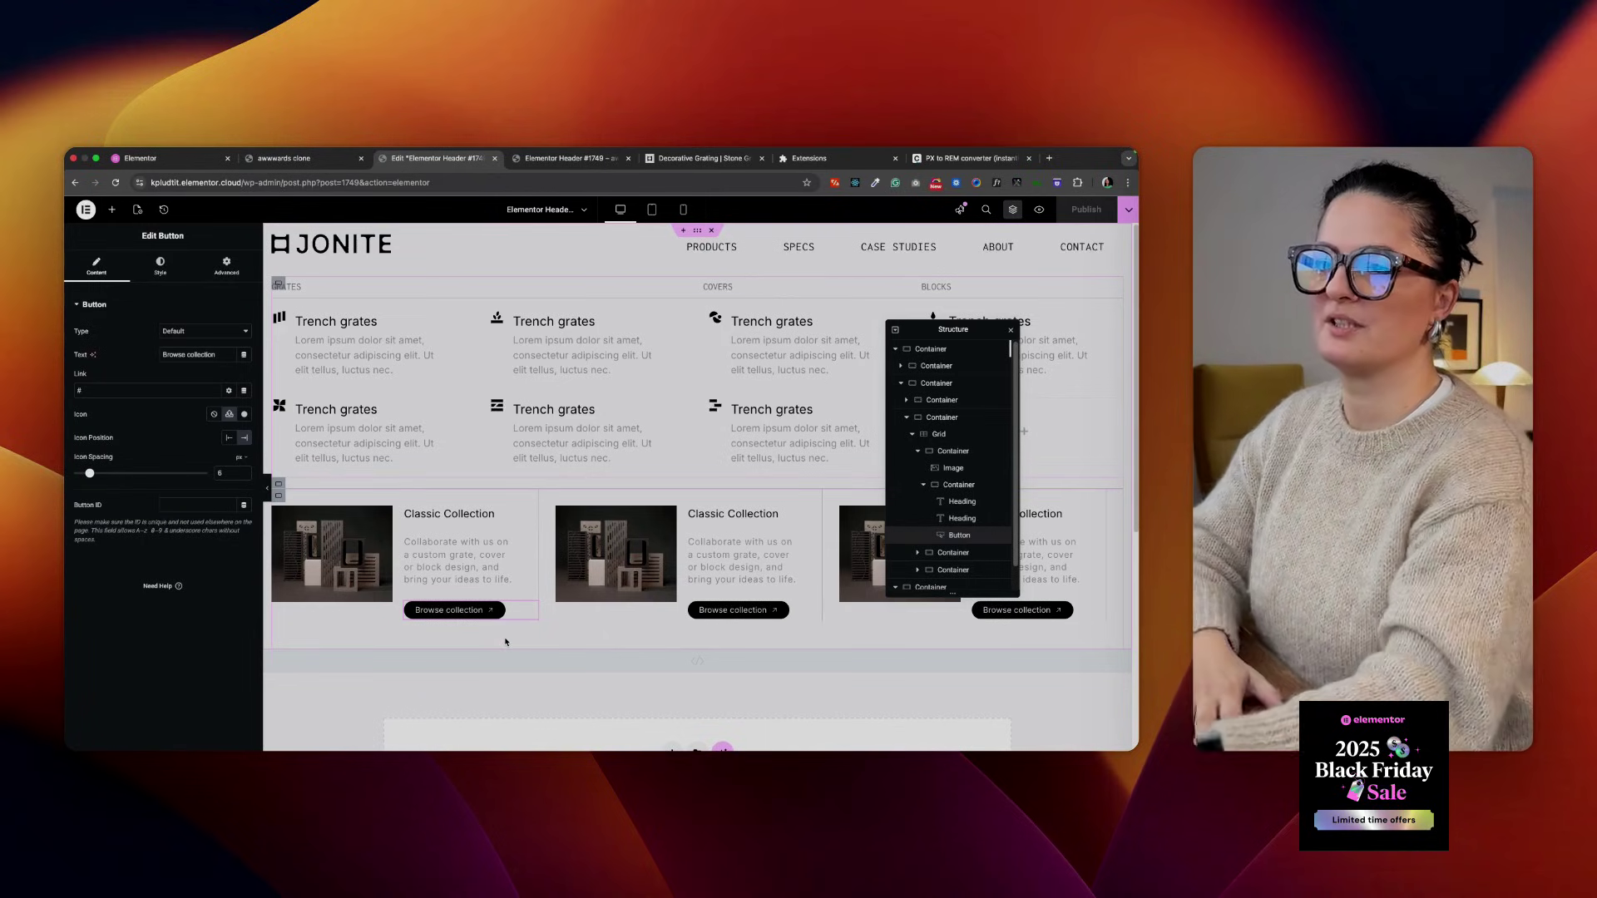
Review the border settings of the first collection card's container, and the spacing and border settings of its nested text container
{"action": "scroll", "coordinate": [506, 641], "scroll_direction": "down", "scroll_amount": 1}
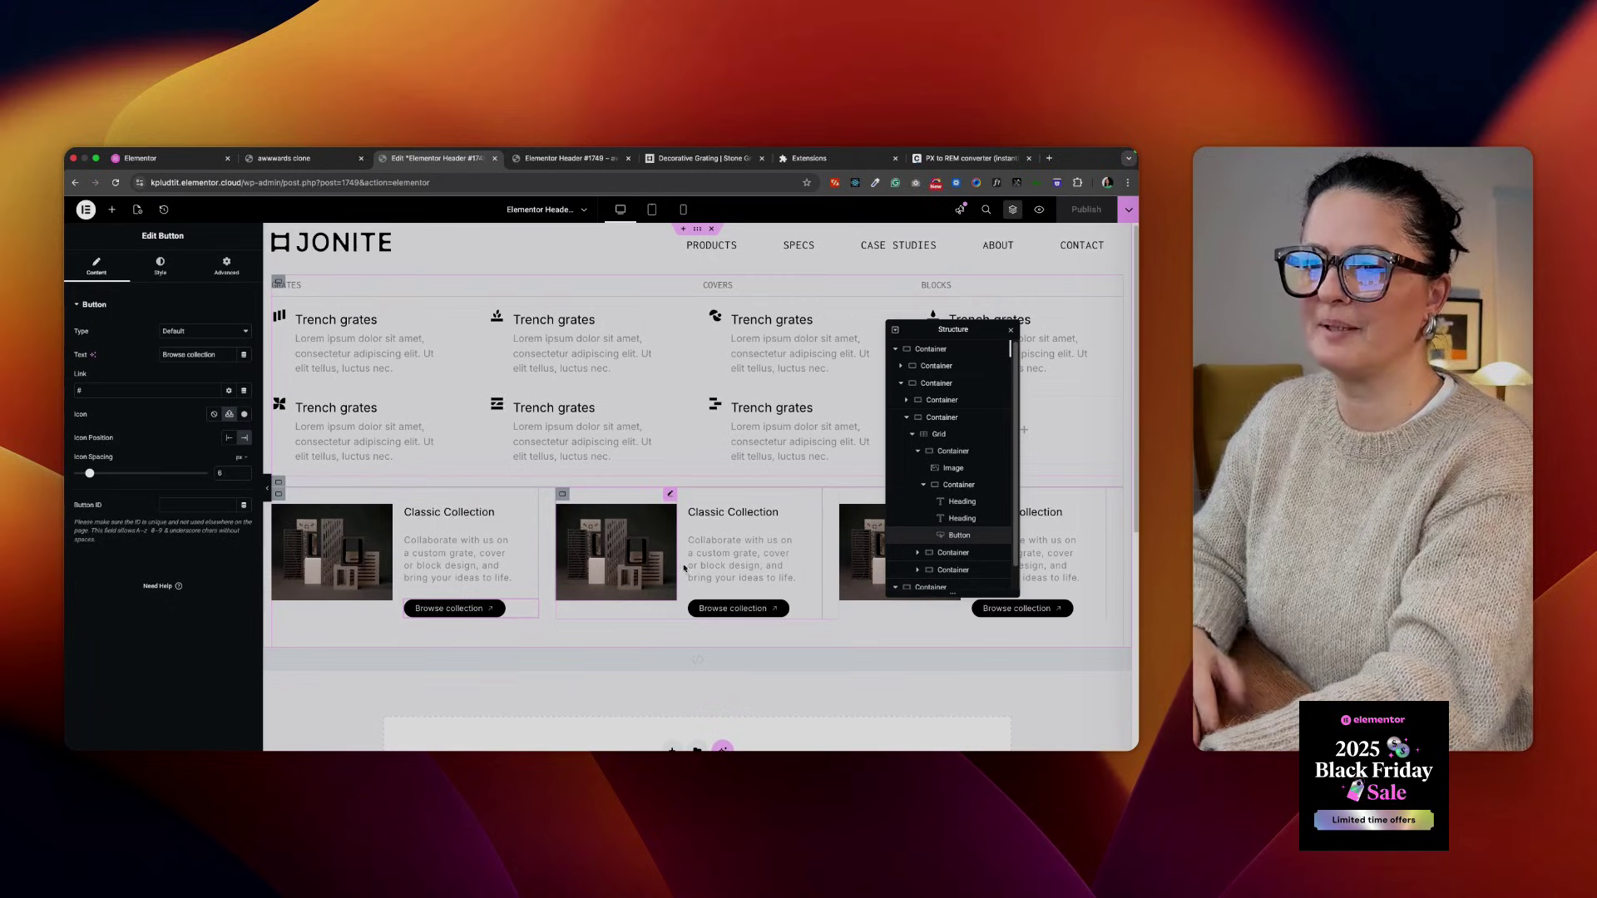
{"action": "left_click", "coordinate": [912, 434]}
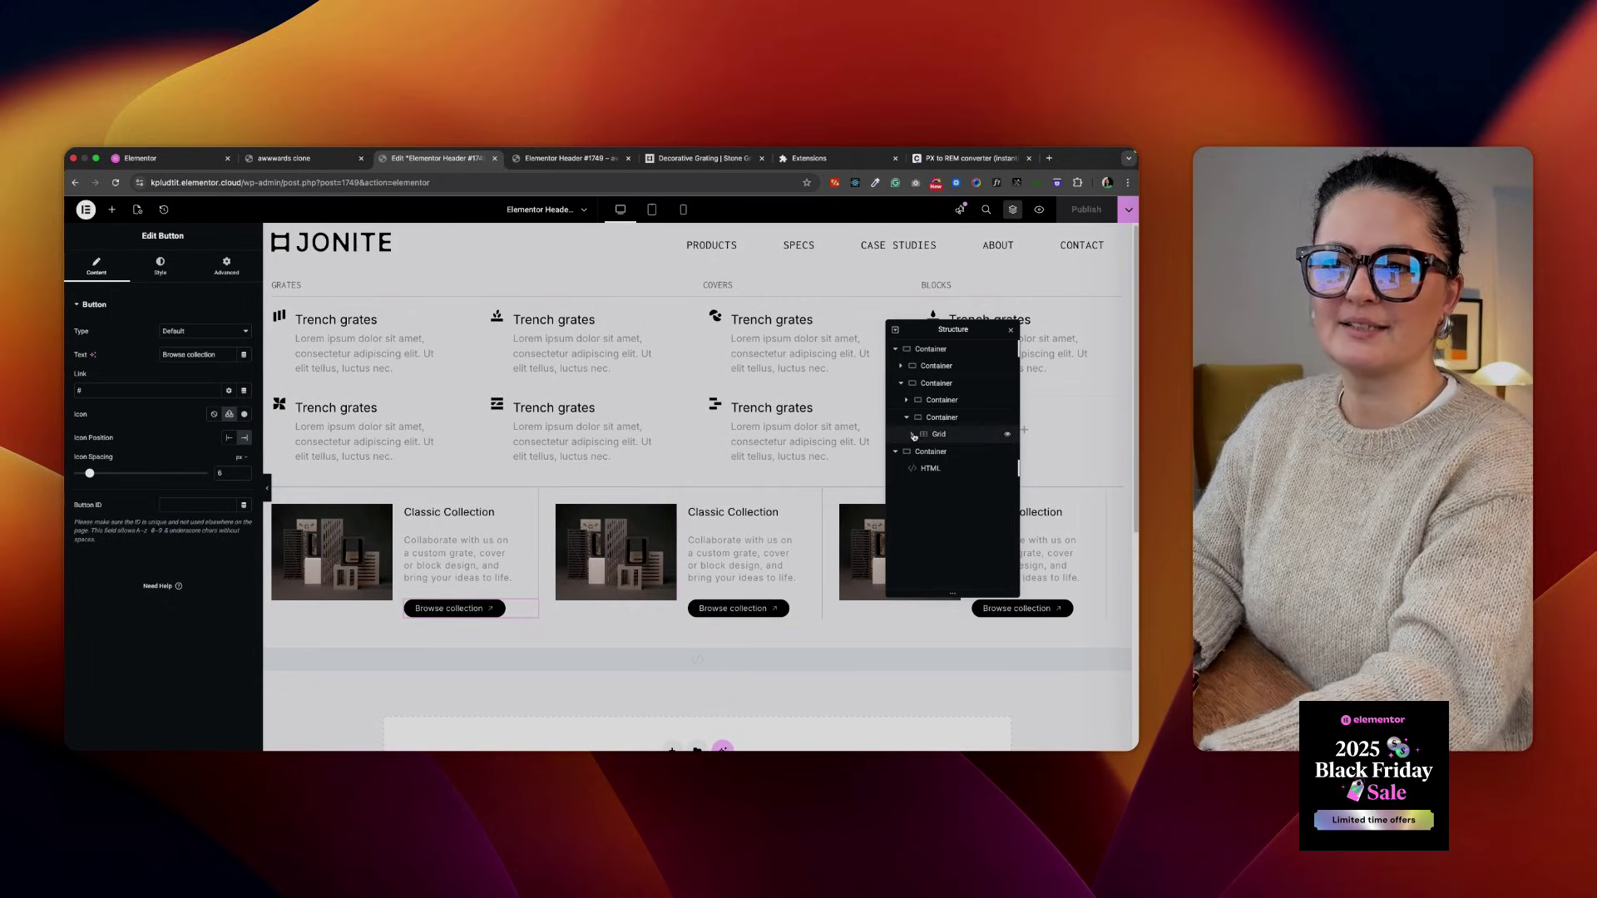
{"action": "left_click", "coordinate": [913, 434]}
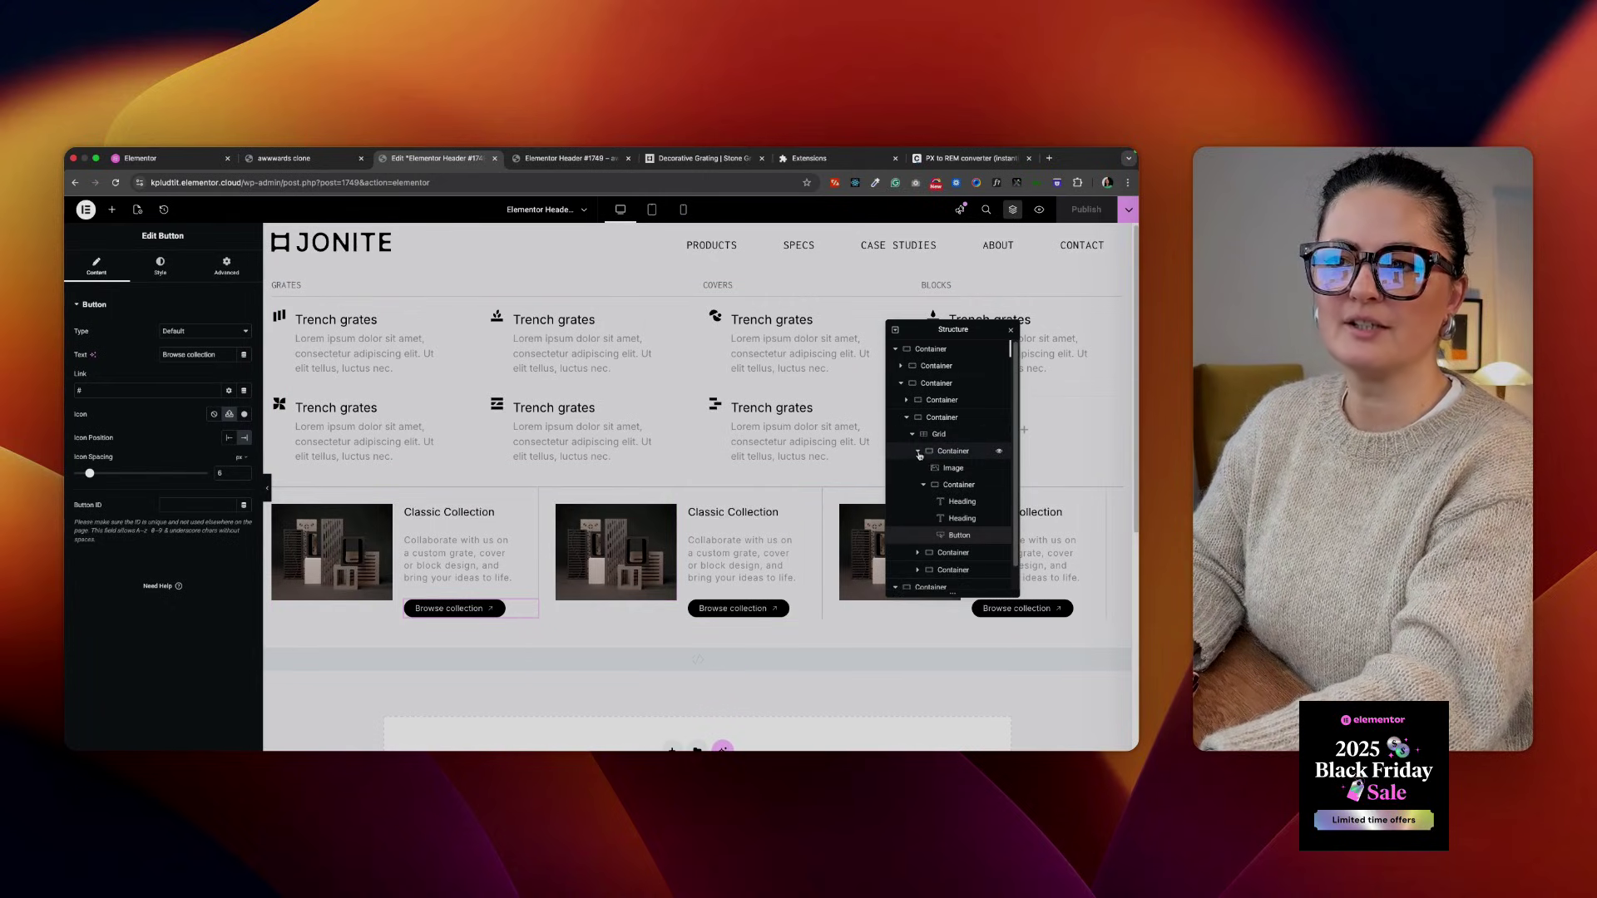
{"action": "left_click", "coordinate": [918, 451]}
{"action": "left_click", "coordinate": [947, 454]}
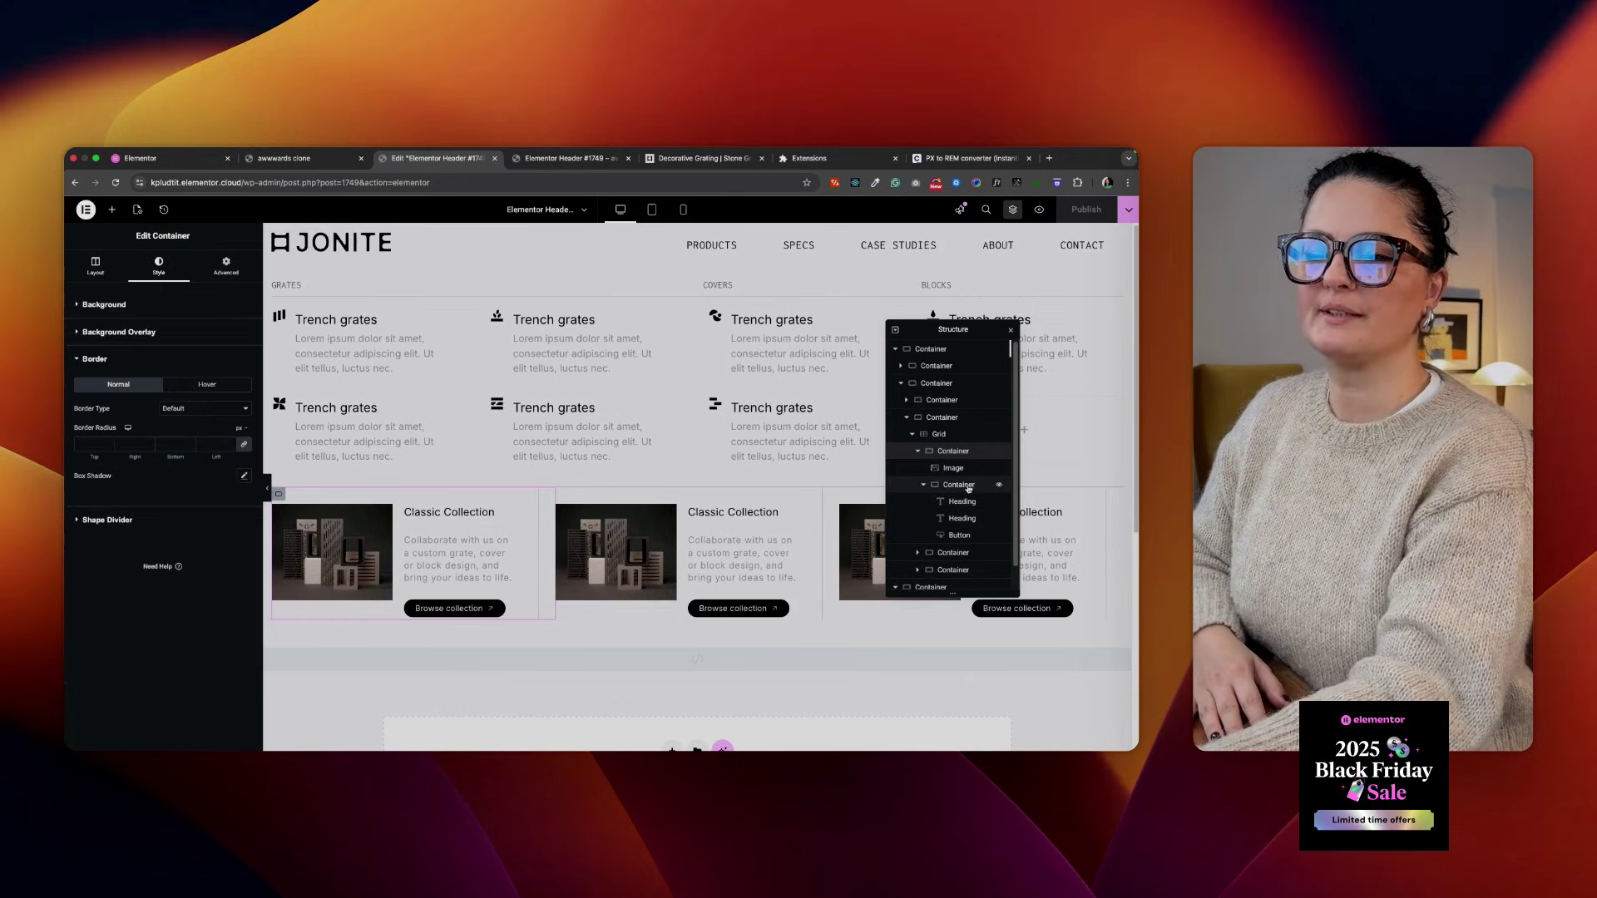
{"action": "left_click", "coordinate": [967, 488]}
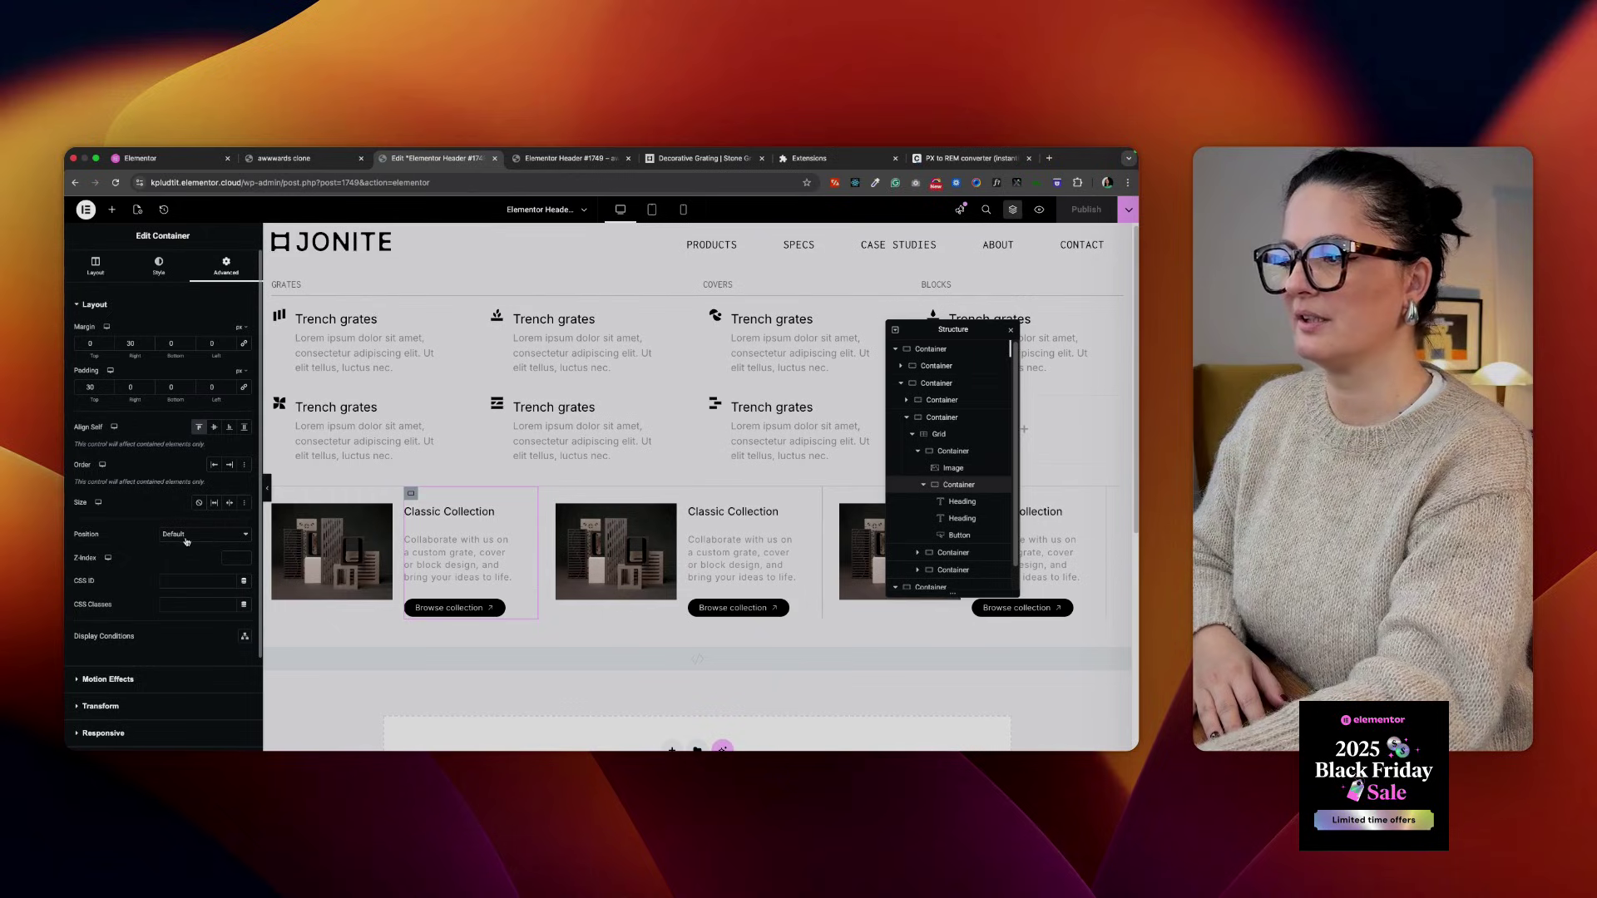
{"action": "left_click", "coordinate": [159, 267]}
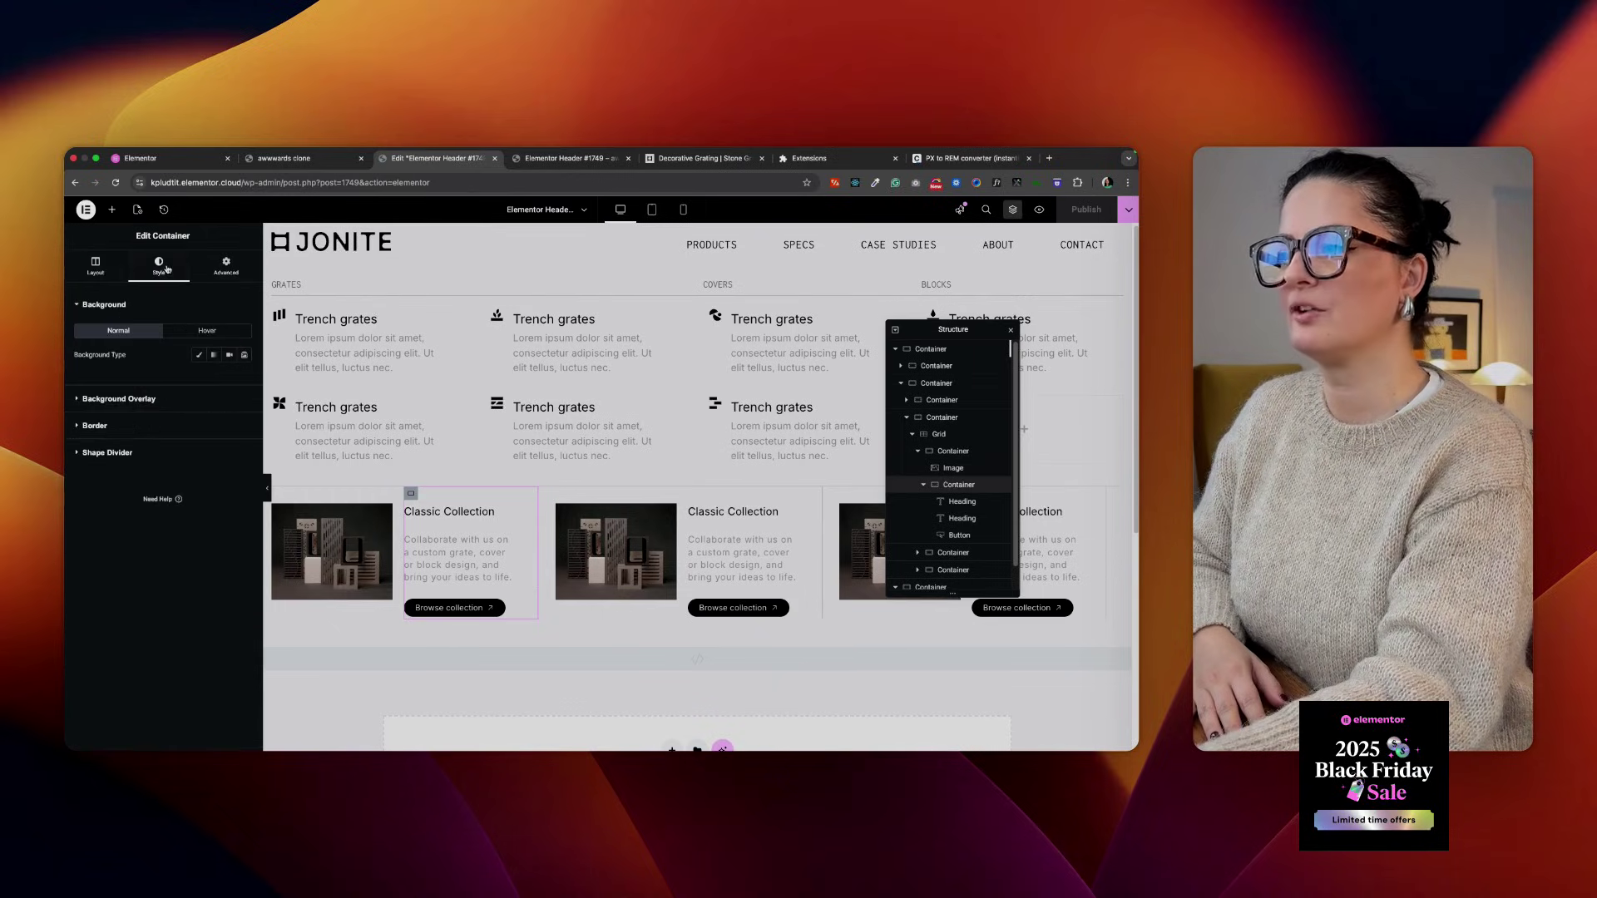
{"action": "left_click", "coordinate": [145, 425]}
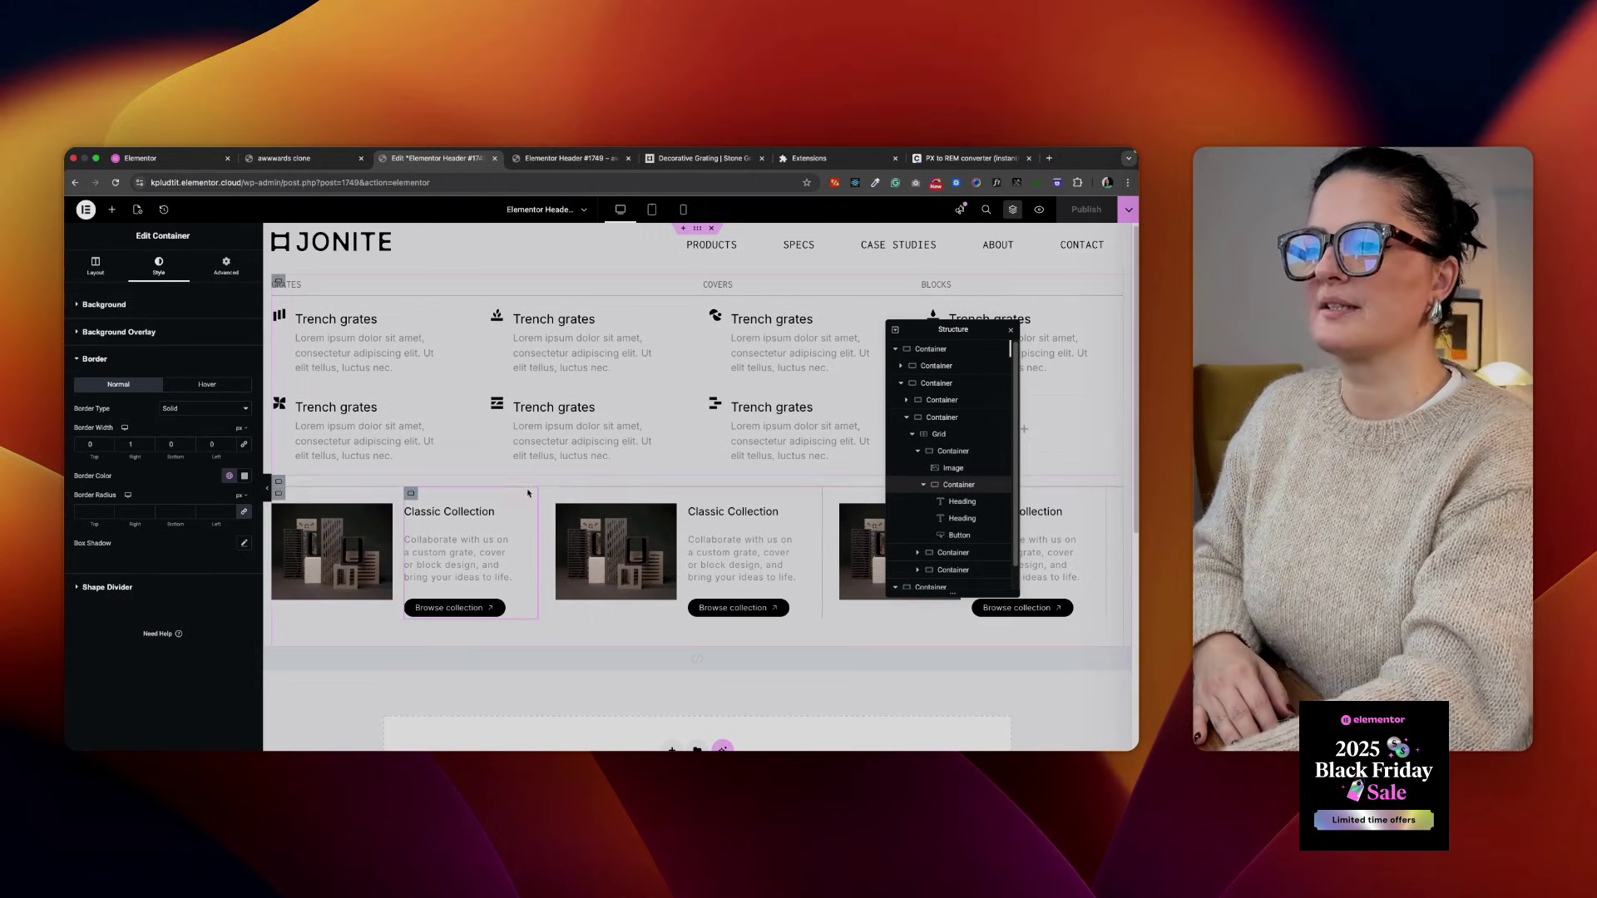
Compare the full-width mega menu with the Products menu on the Jonite reference site and return to the header editor
{"action": "left_click", "coordinate": [267, 492]}
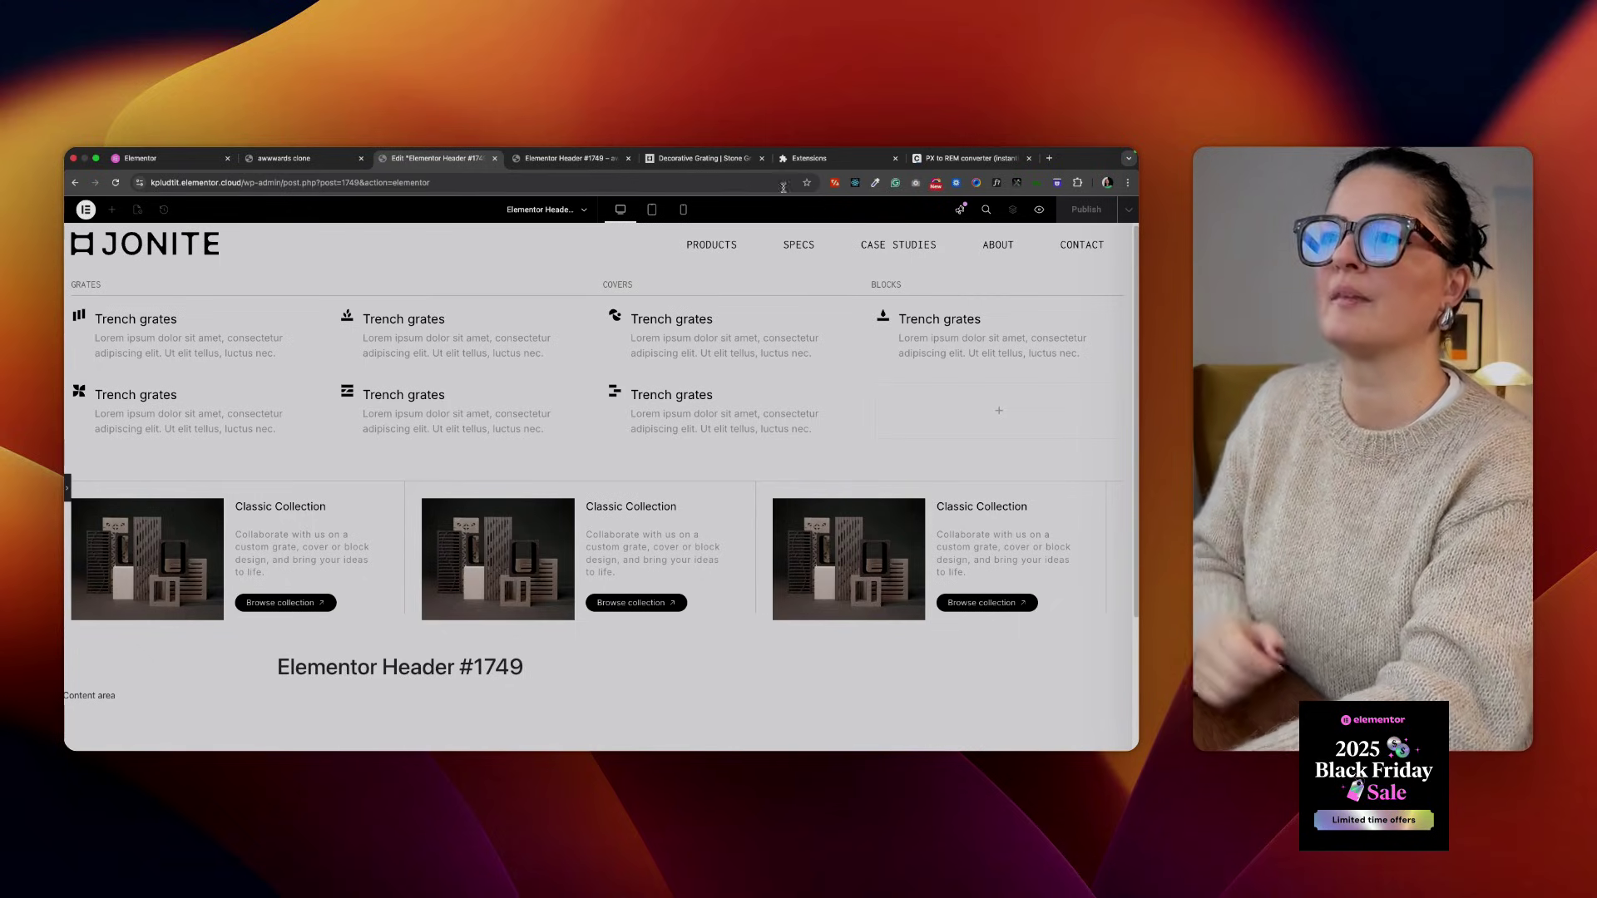
{"action": "left_click", "coordinate": [698, 159]}
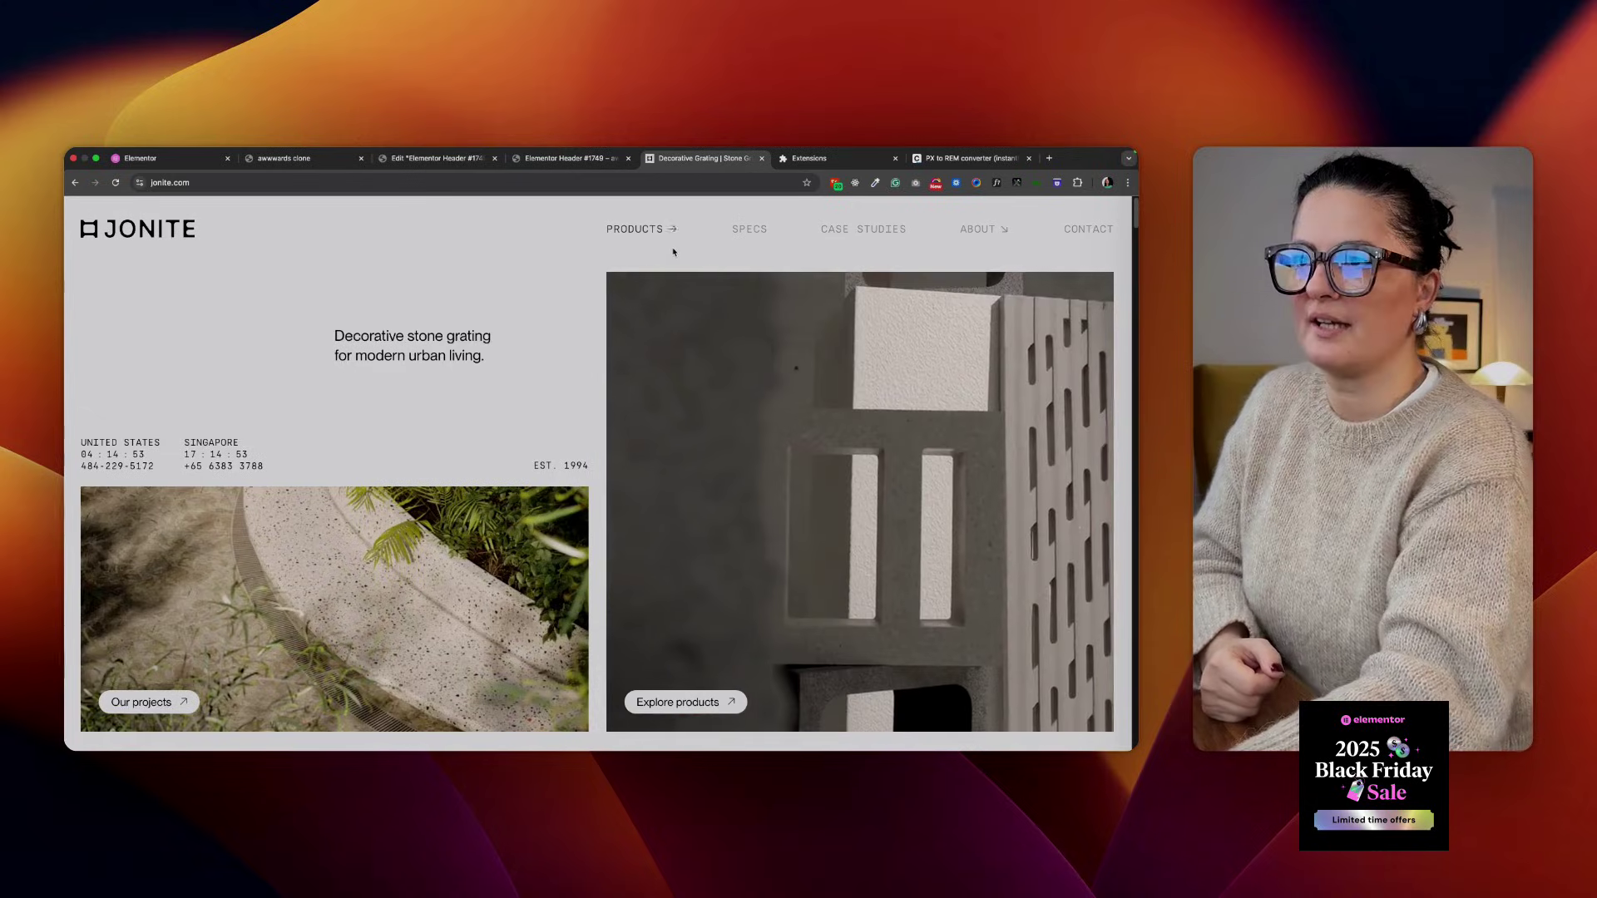
{"action": "left_click", "coordinate": [671, 231]}
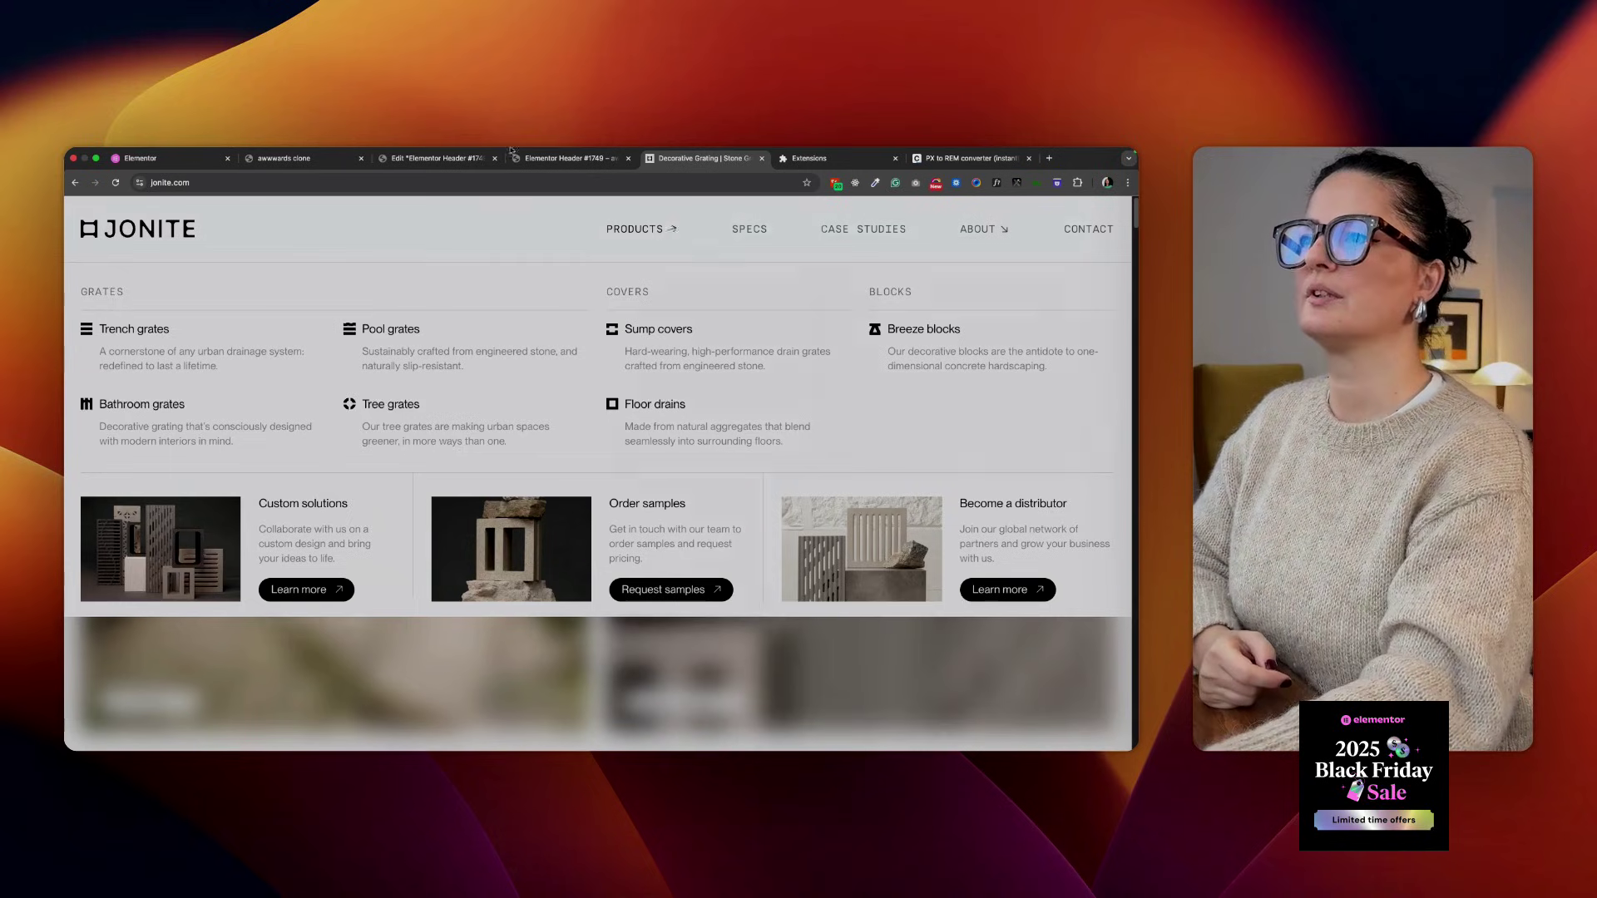
{"action": "left_click", "coordinate": [435, 158]}
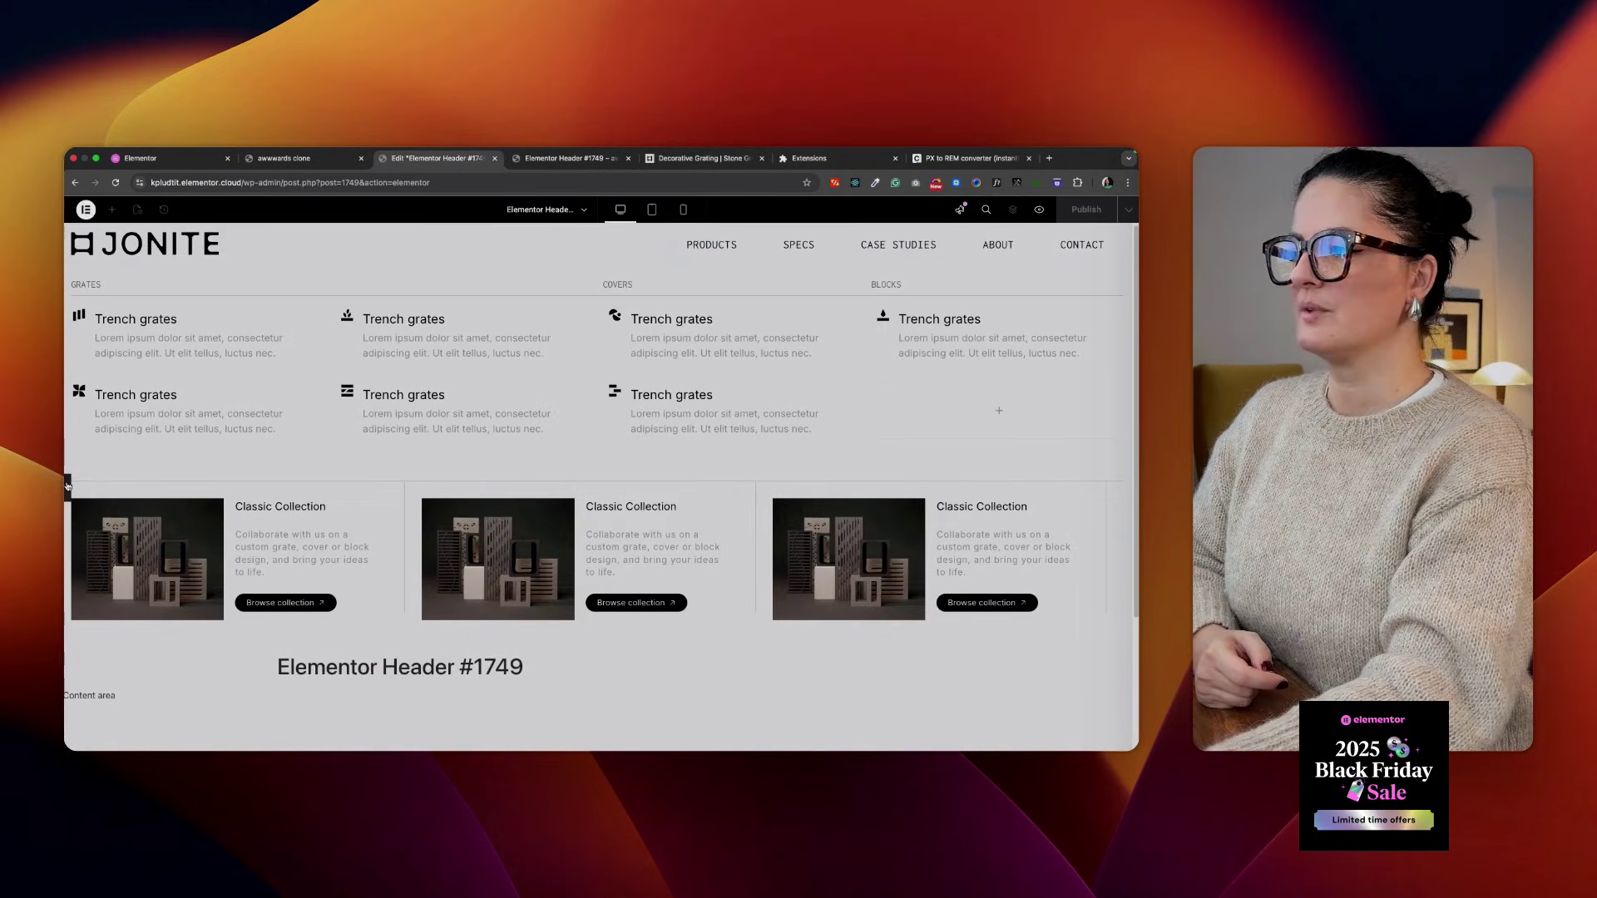
Remove the dividing border from the third collection card's text container by setting its border type to None
{"action": "key", "text": "super+p"}
{"action": "left_click", "coordinate": [975, 517]}
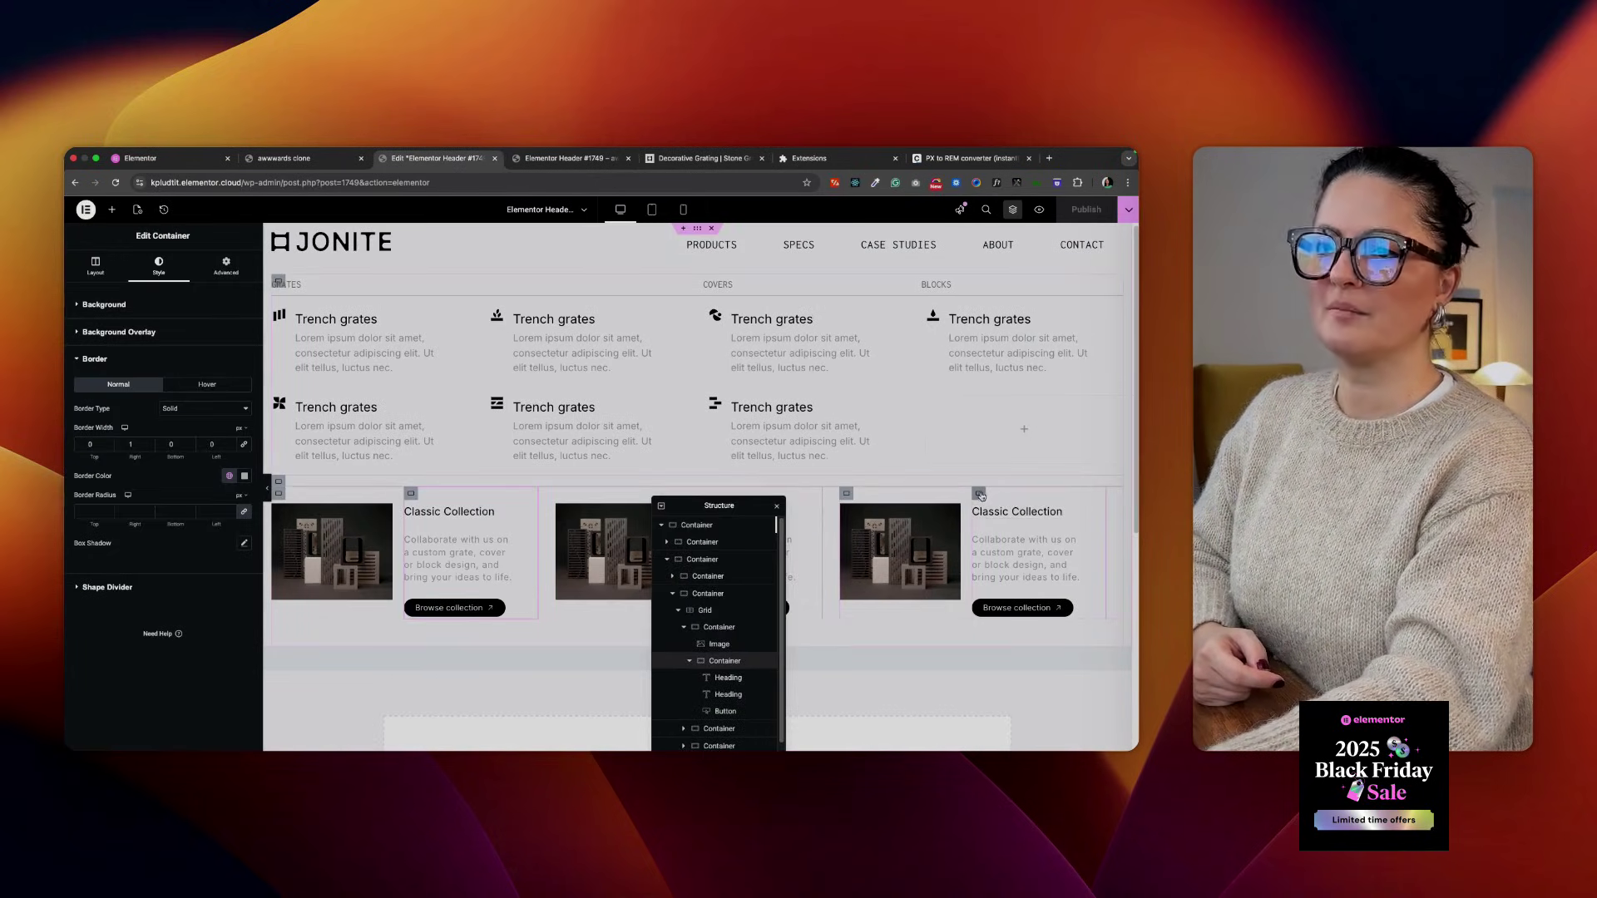
{"action": "left_click", "coordinate": [226, 266]}
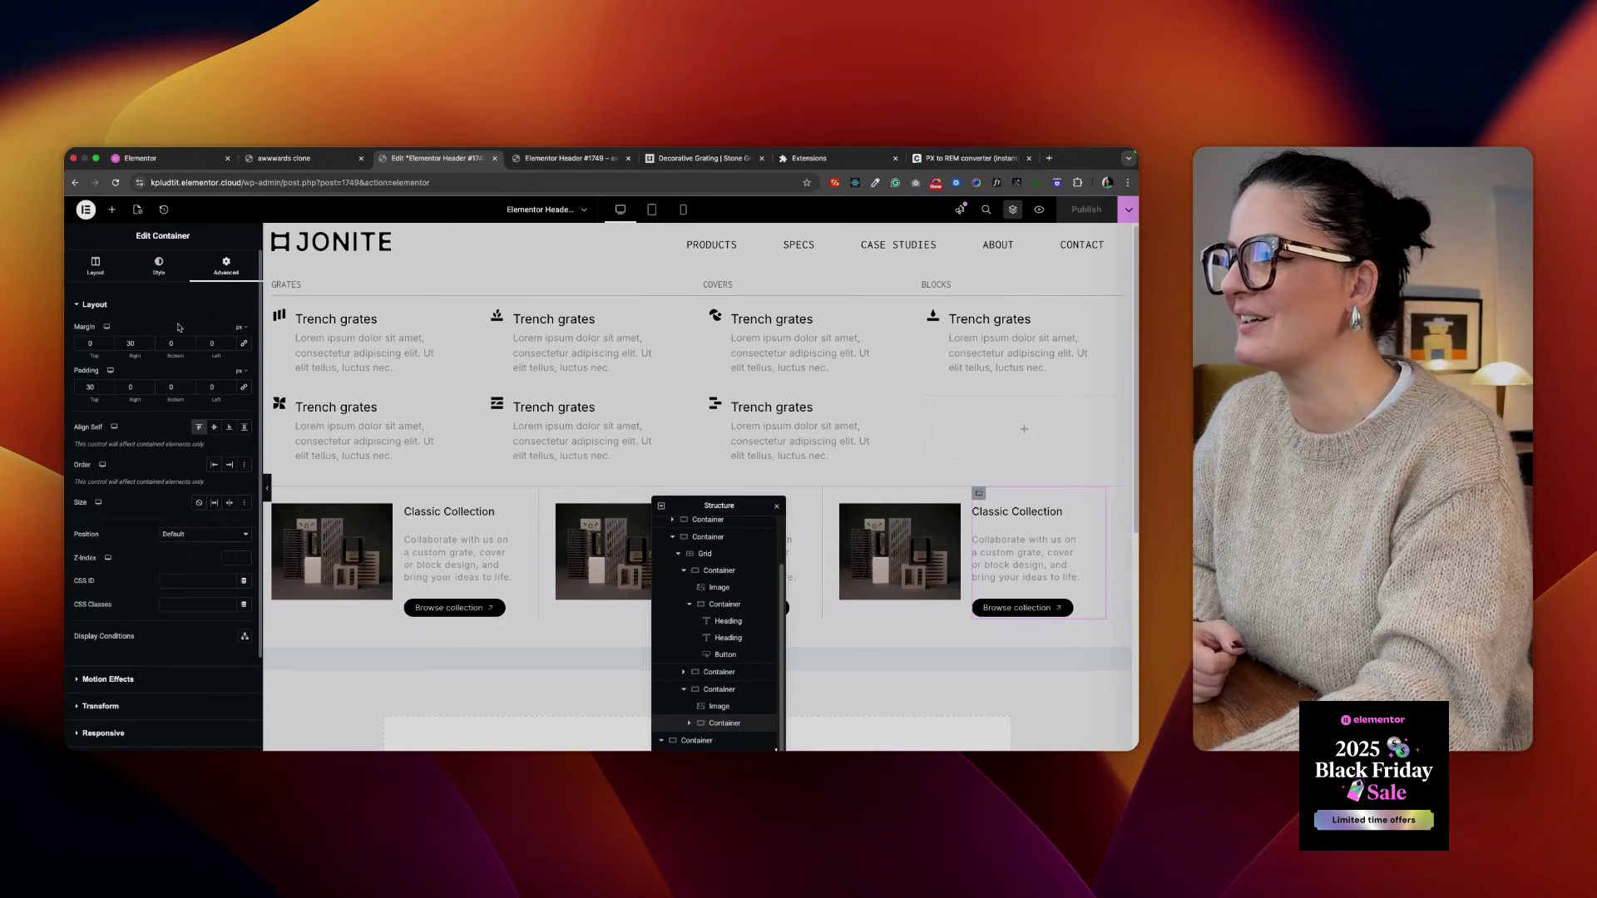
{"action": "left_click", "coordinate": [158, 268]}
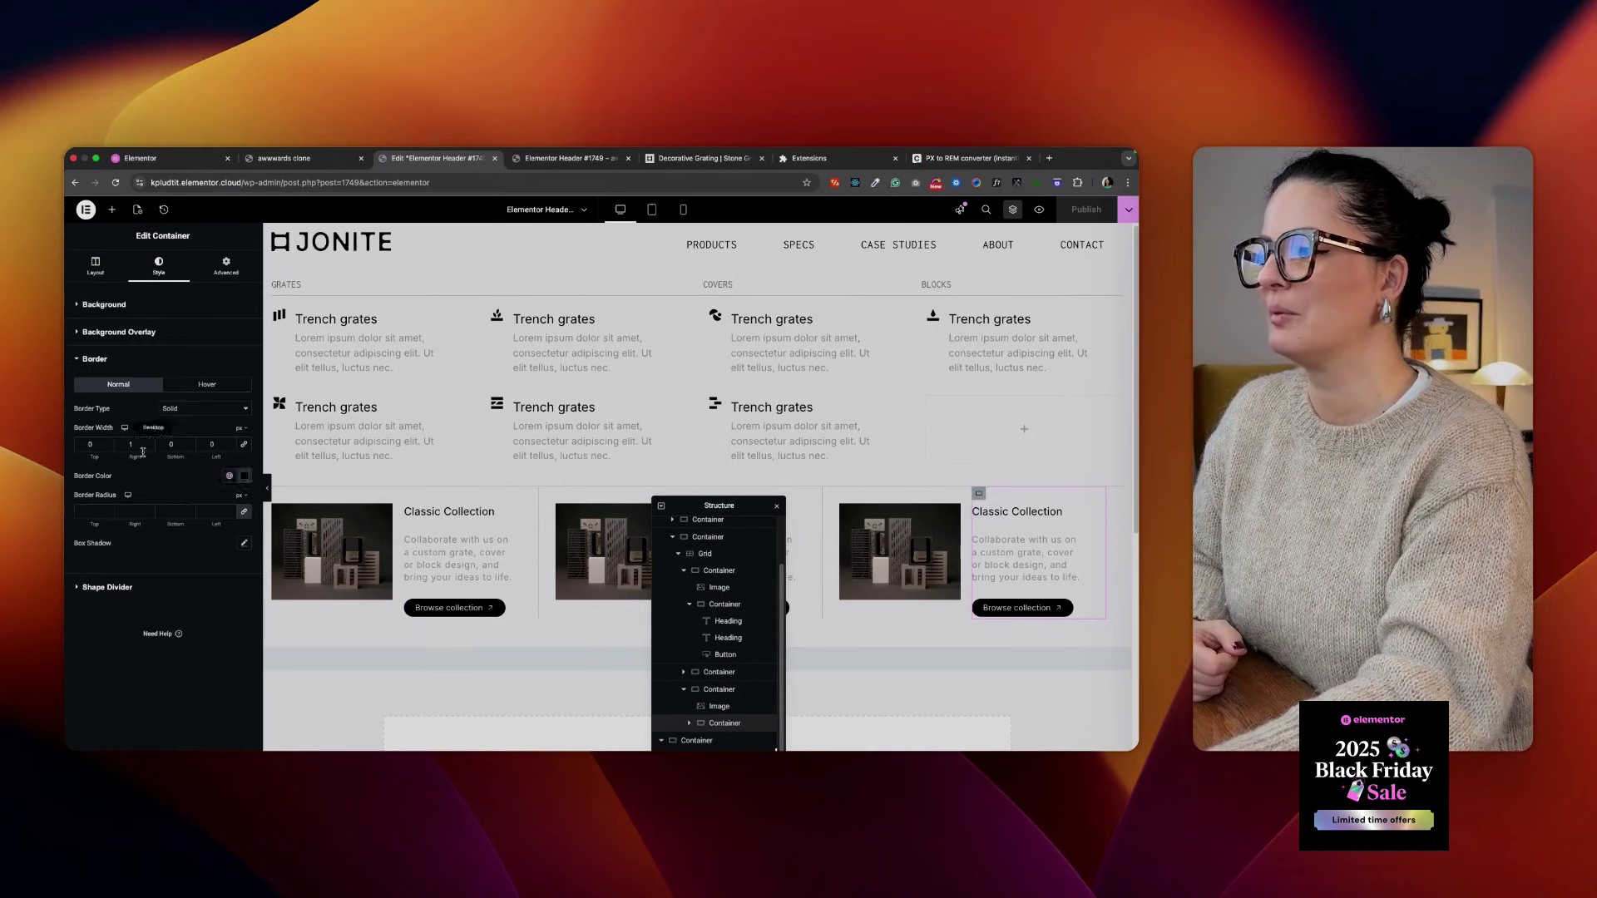
{"action": "left_click", "coordinate": [187, 411]}
{"action": "left_click", "coordinate": [184, 397]}
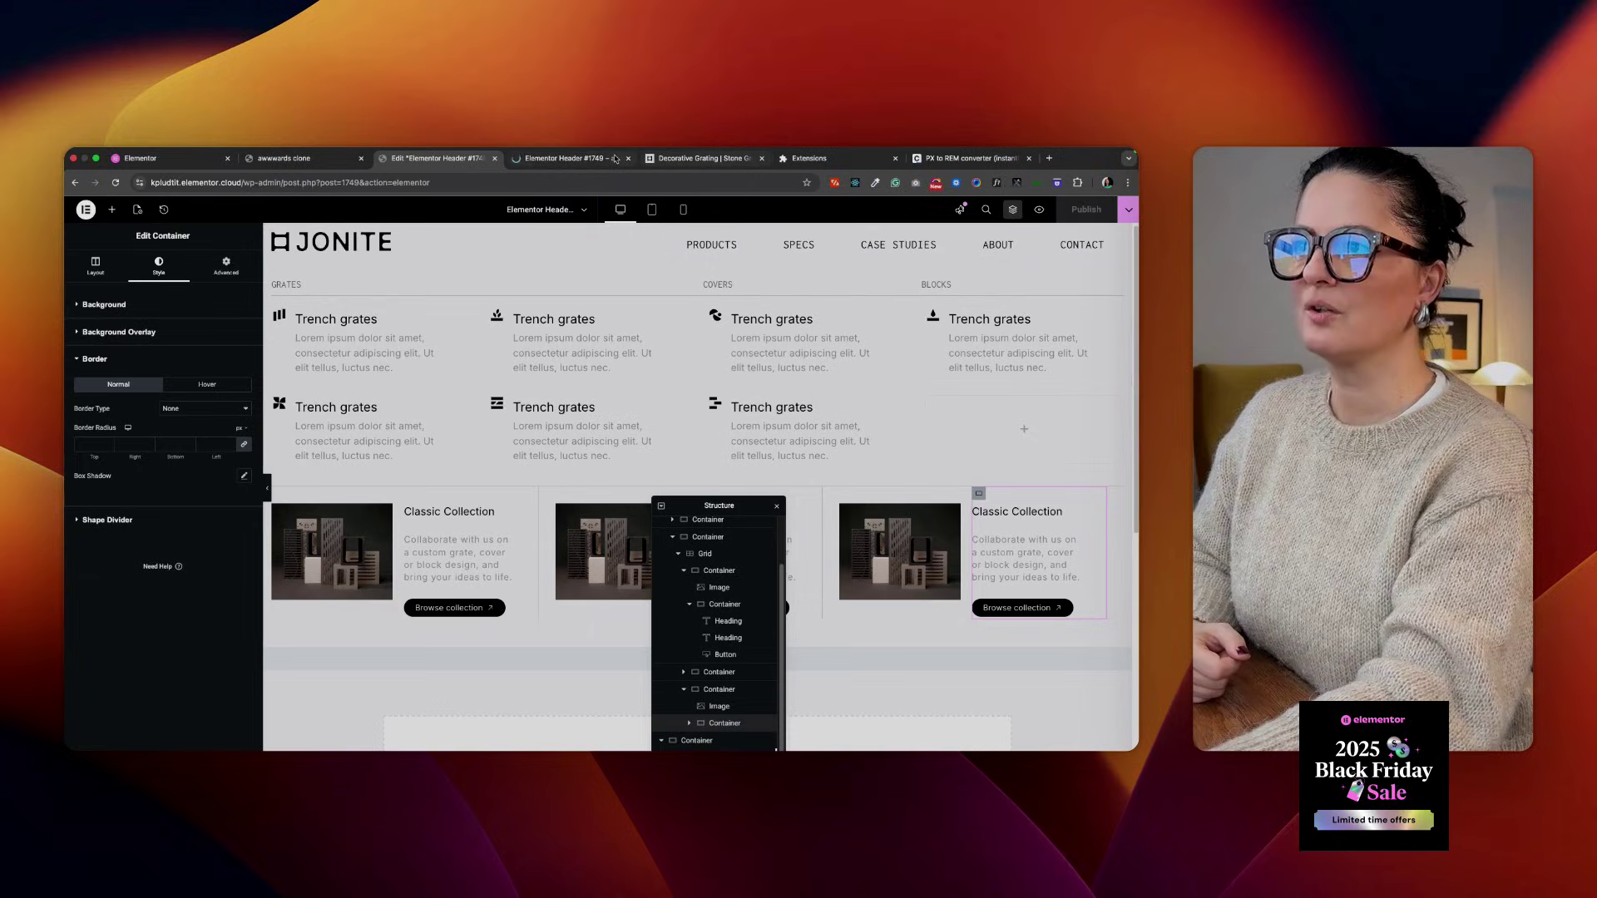
Compare the header preview with the Products menu on the Jonite reference site and return to the header editor
{"action": "left_click", "coordinate": [569, 158]}
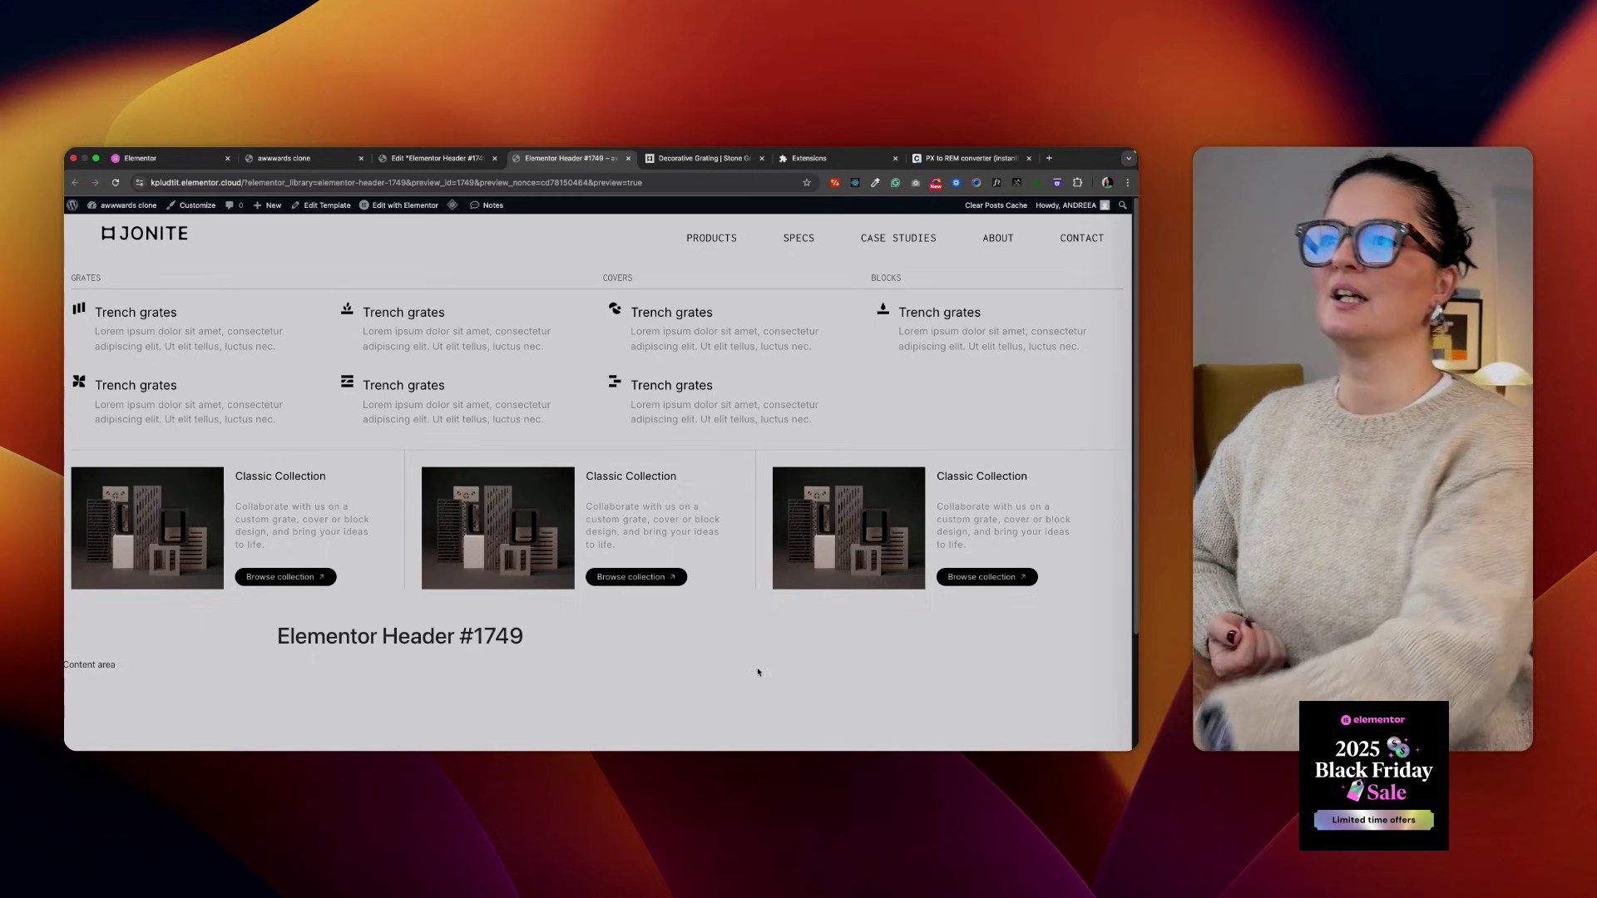
{"action": "left_click", "coordinate": [676, 161]}
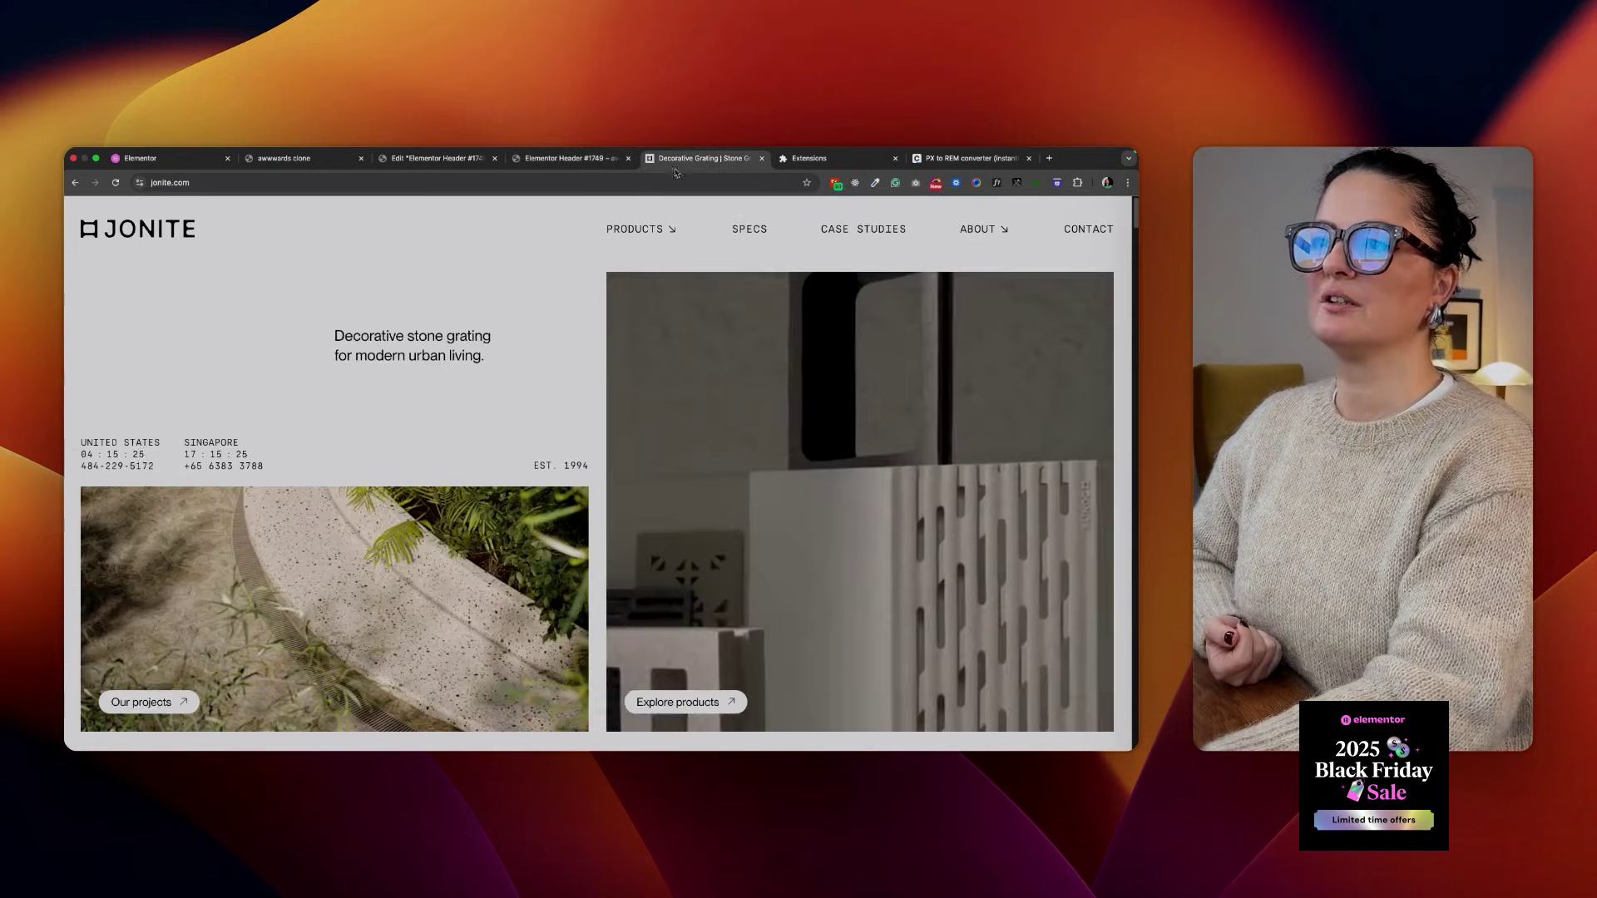
{"action": "mouse_move", "coordinate": [664, 228]}
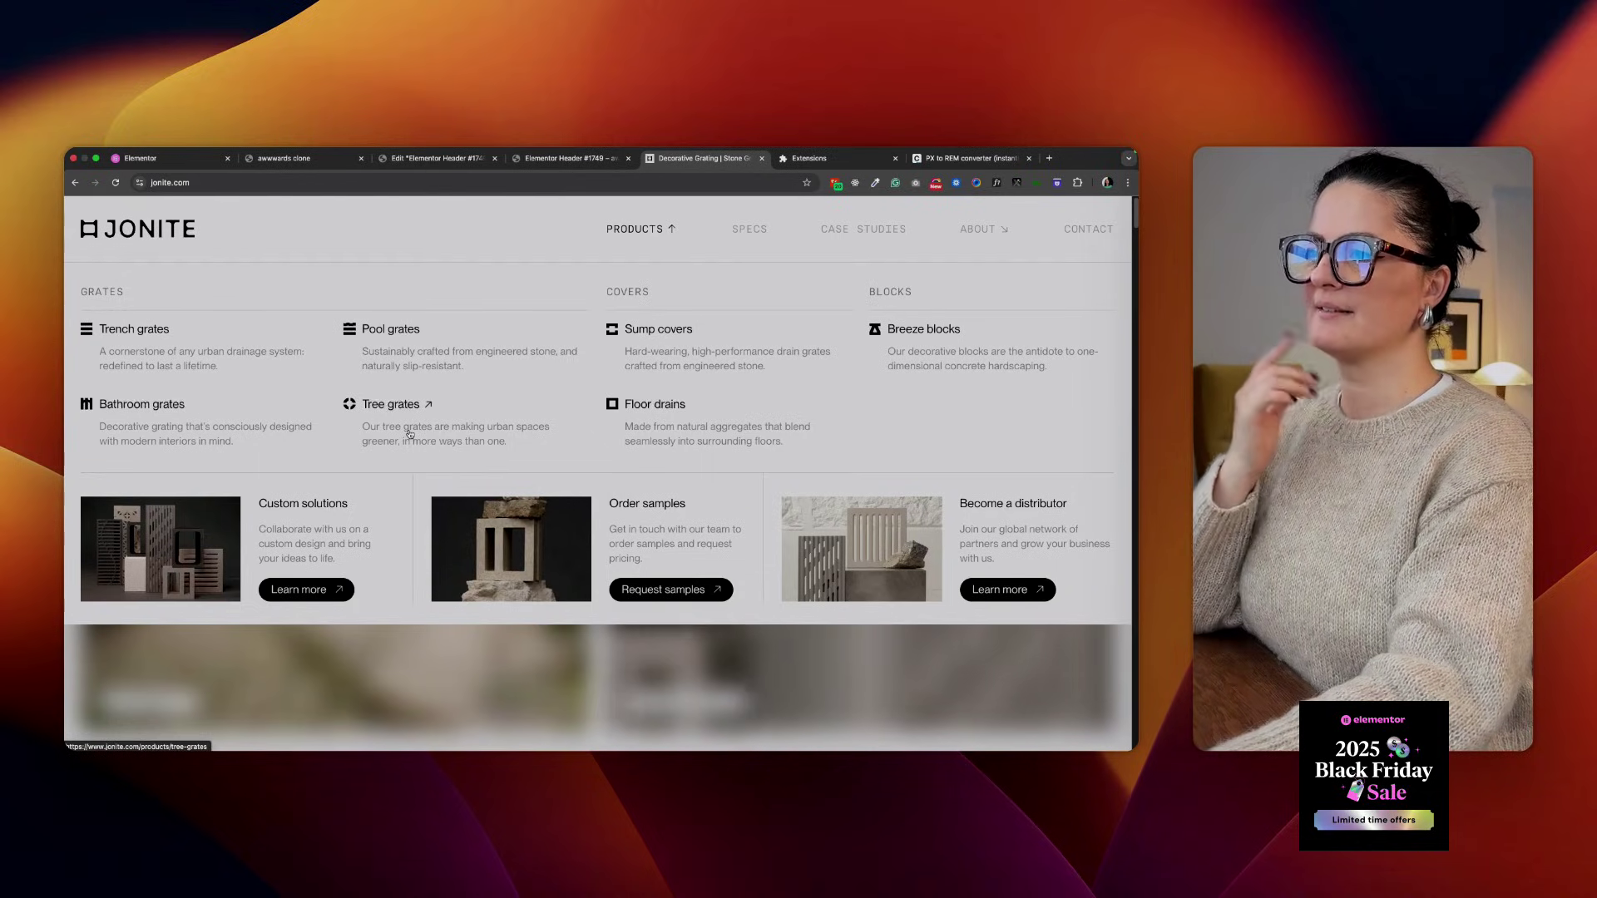
{"action": "left_click", "coordinate": [535, 162]}
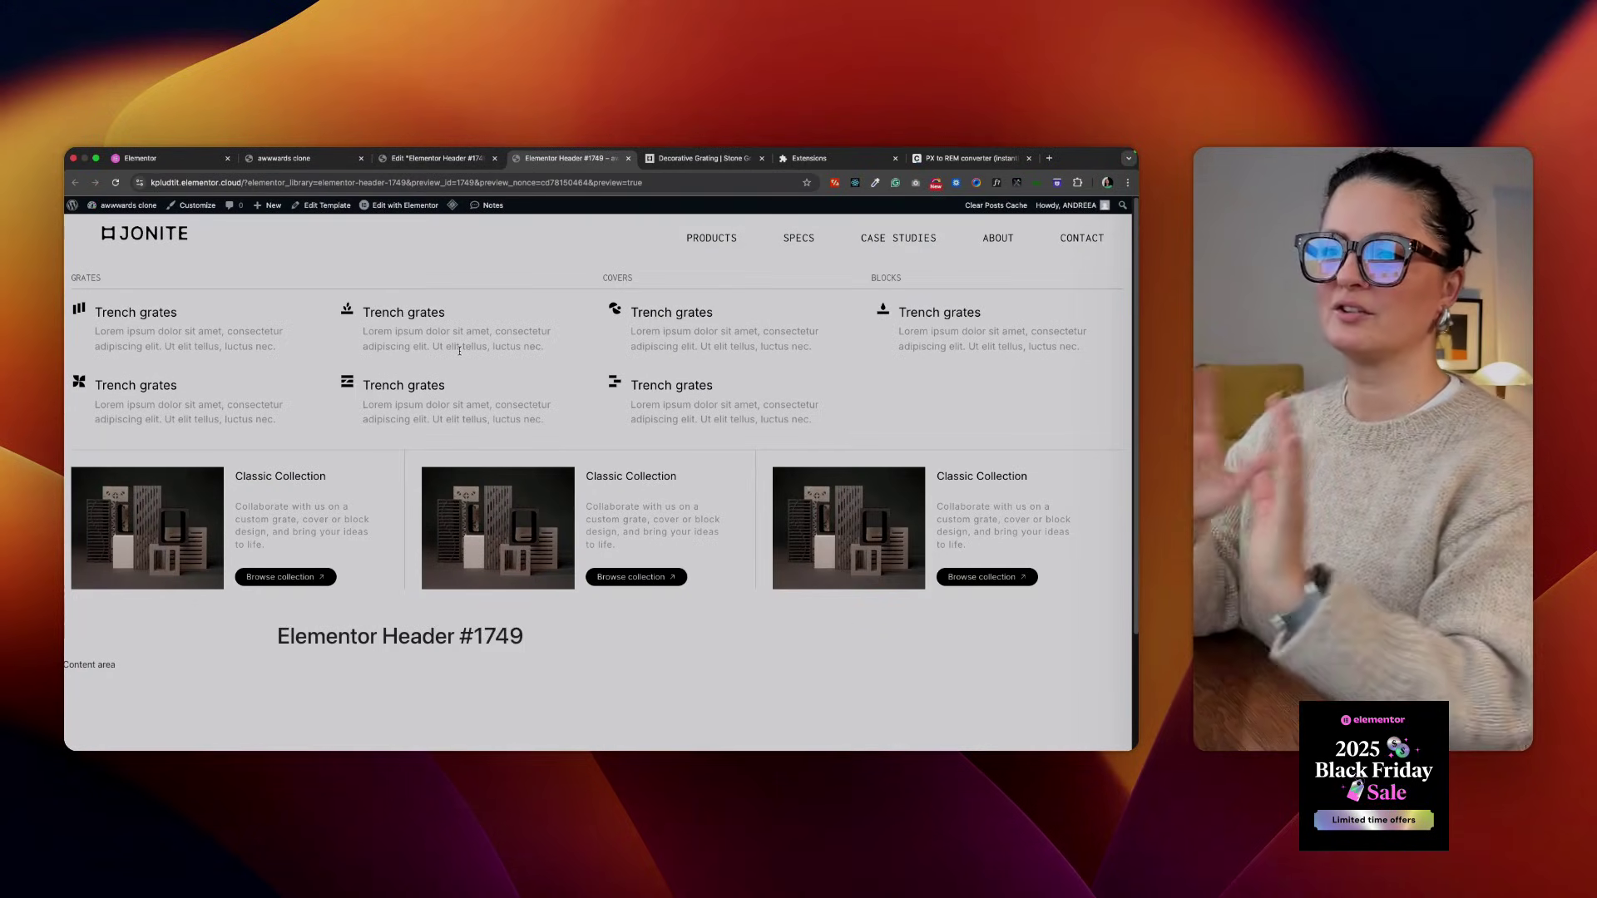
{"action": "key", "text": "ctrl+shift+Tab"}
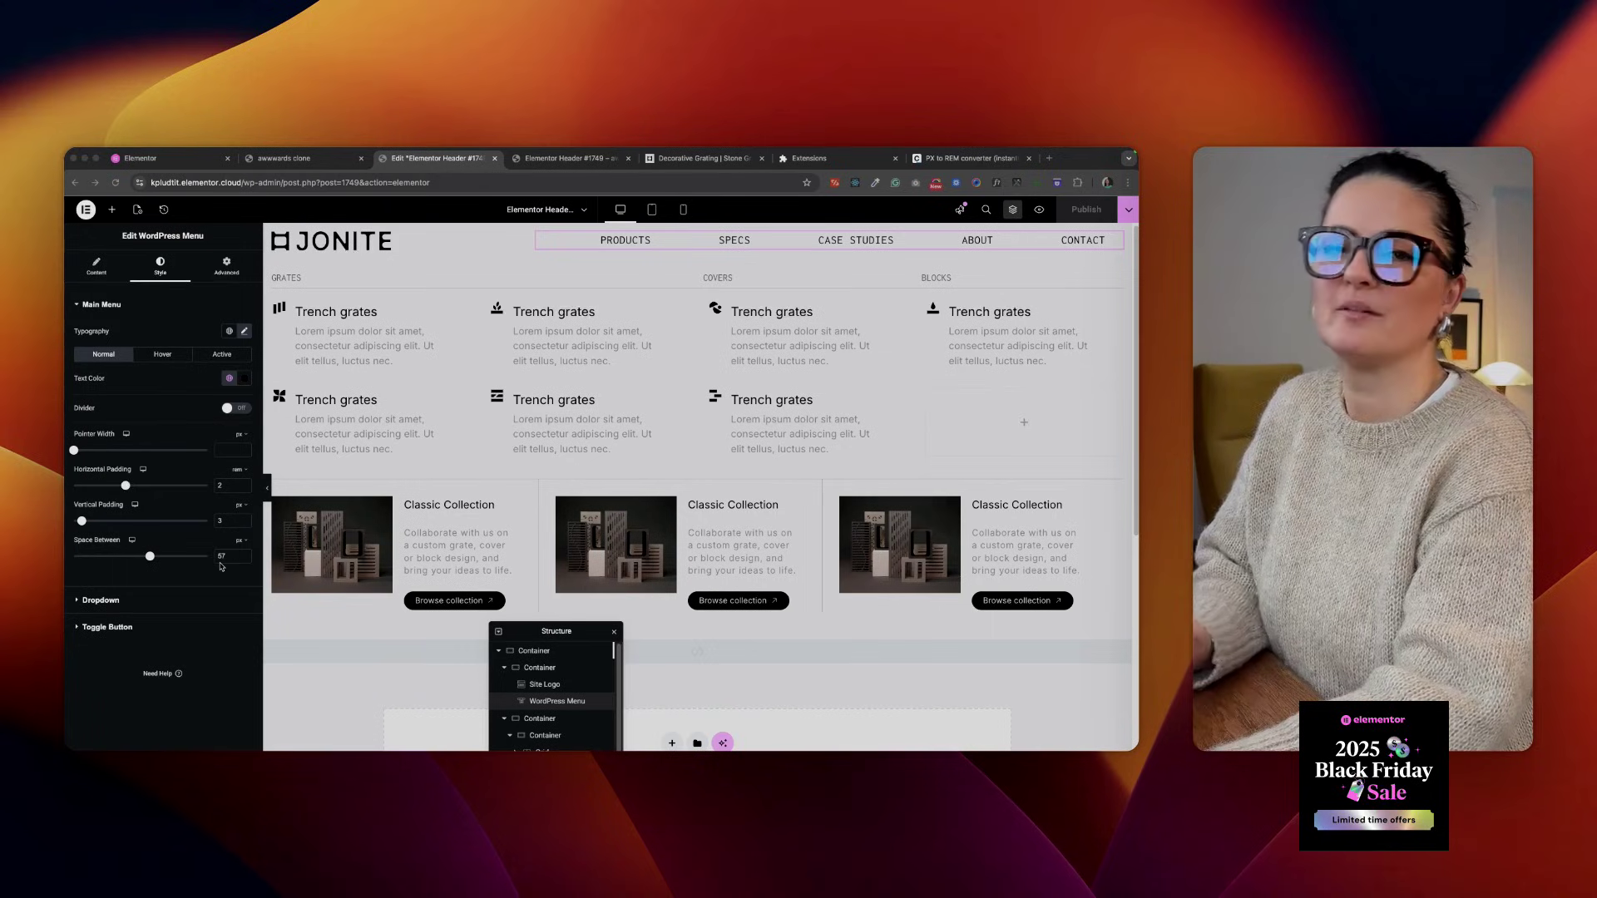
Check the menu in the header preview and examine the About menu on the Jonite reference site, returning to the header editor
{"action": "left_click", "coordinate": [572, 158]}
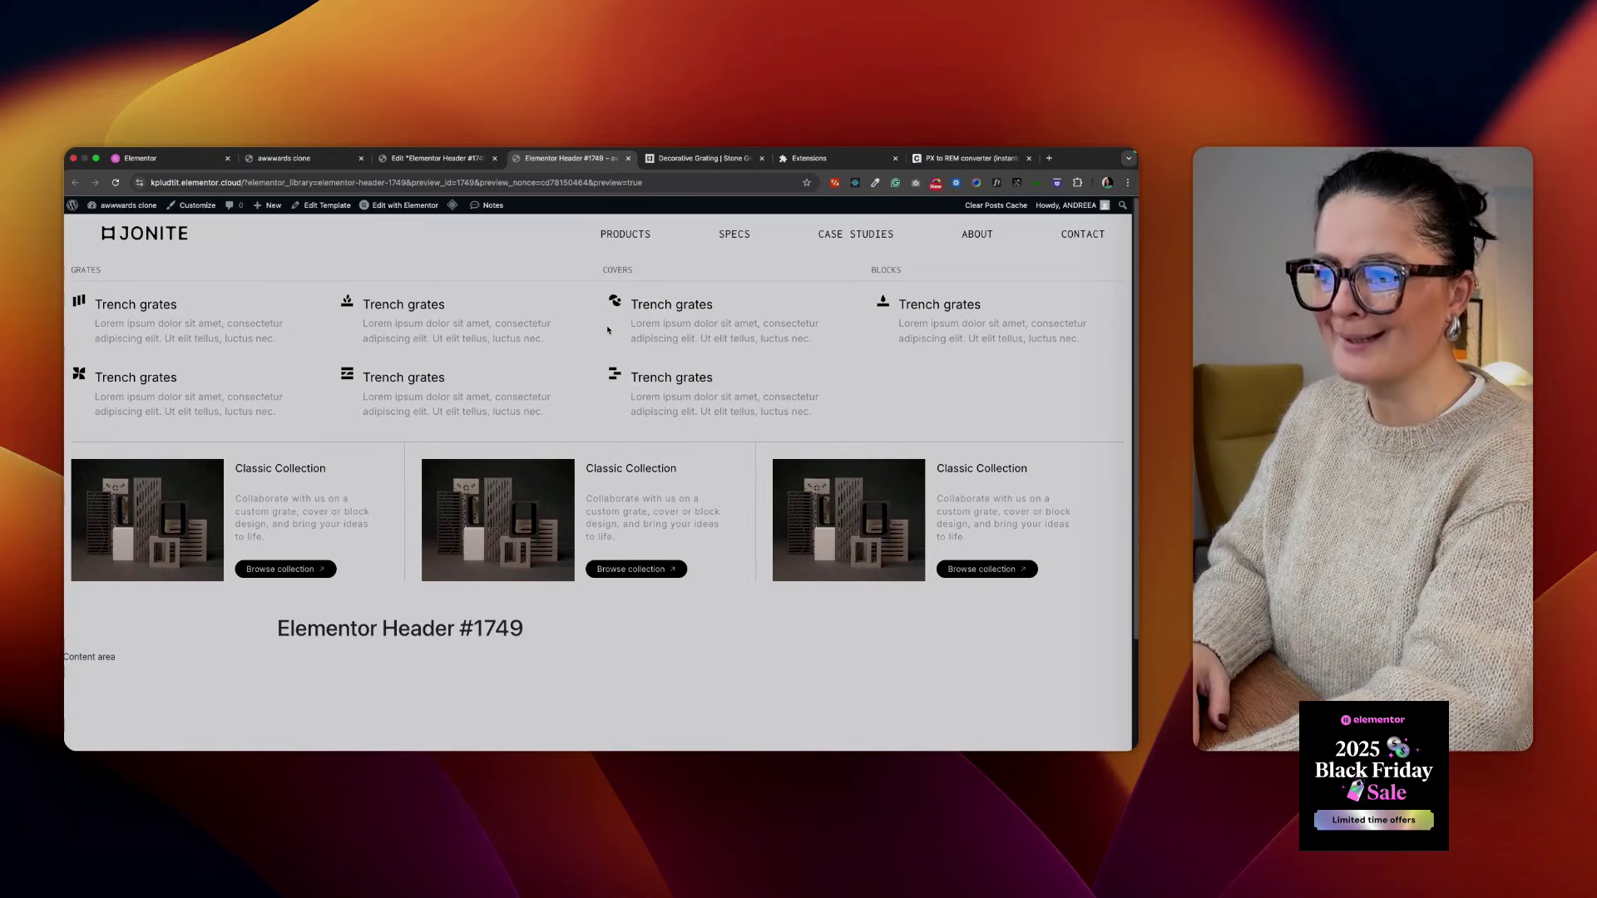
{"action": "scroll", "coordinate": [746, 649], "scroll_direction": "down", "scroll_amount": 1}
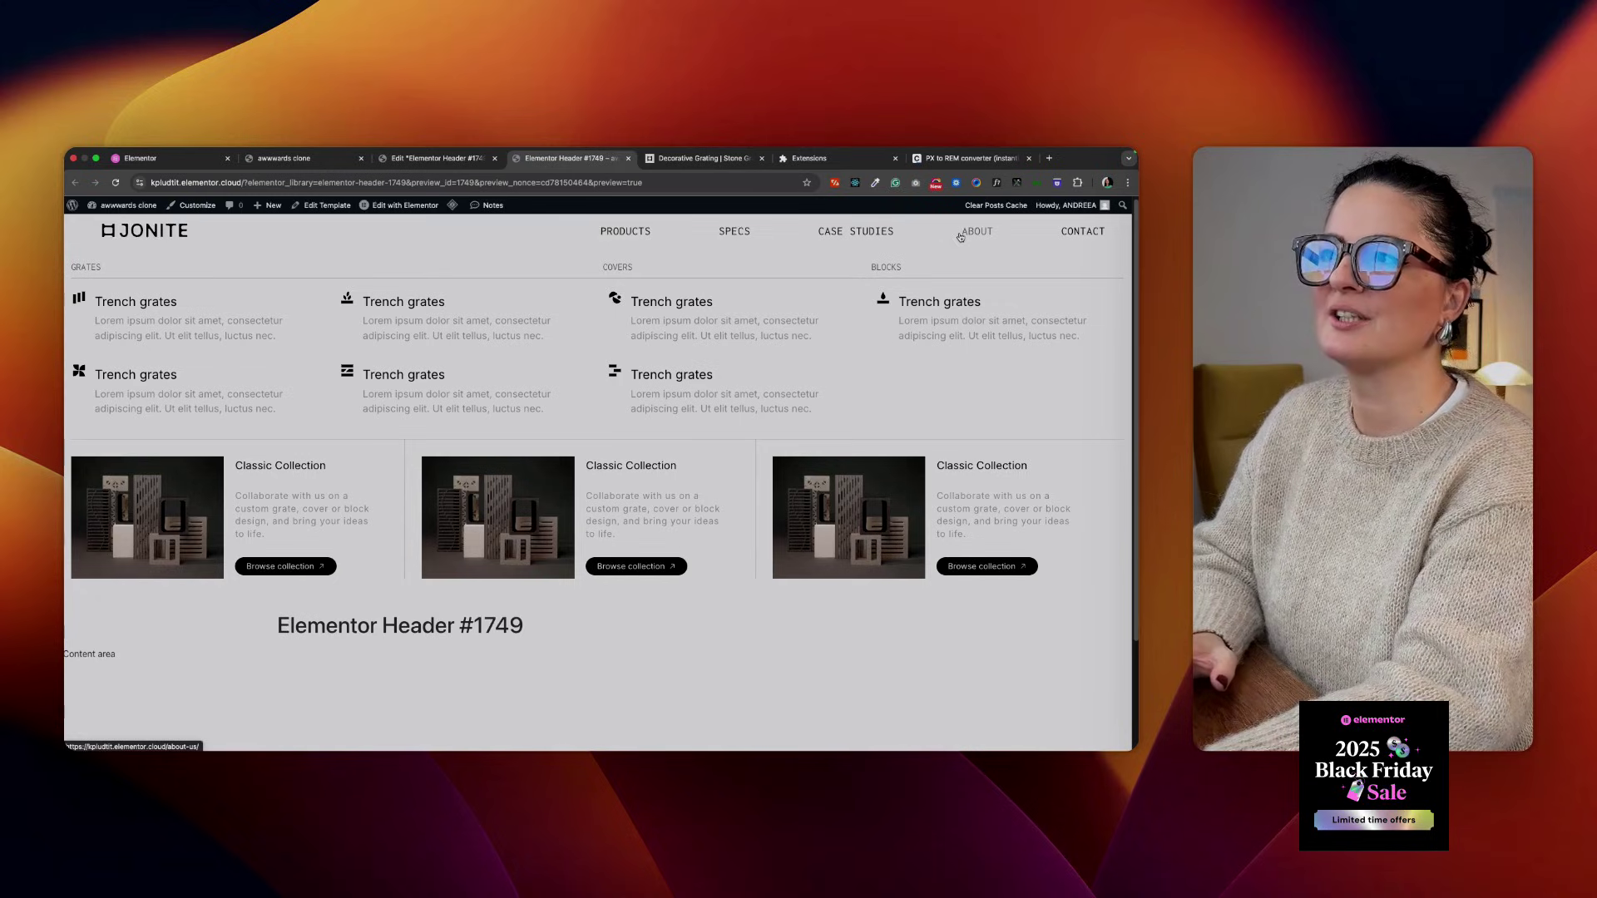
{"action": "left_click", "coordinate": [732, 158]}
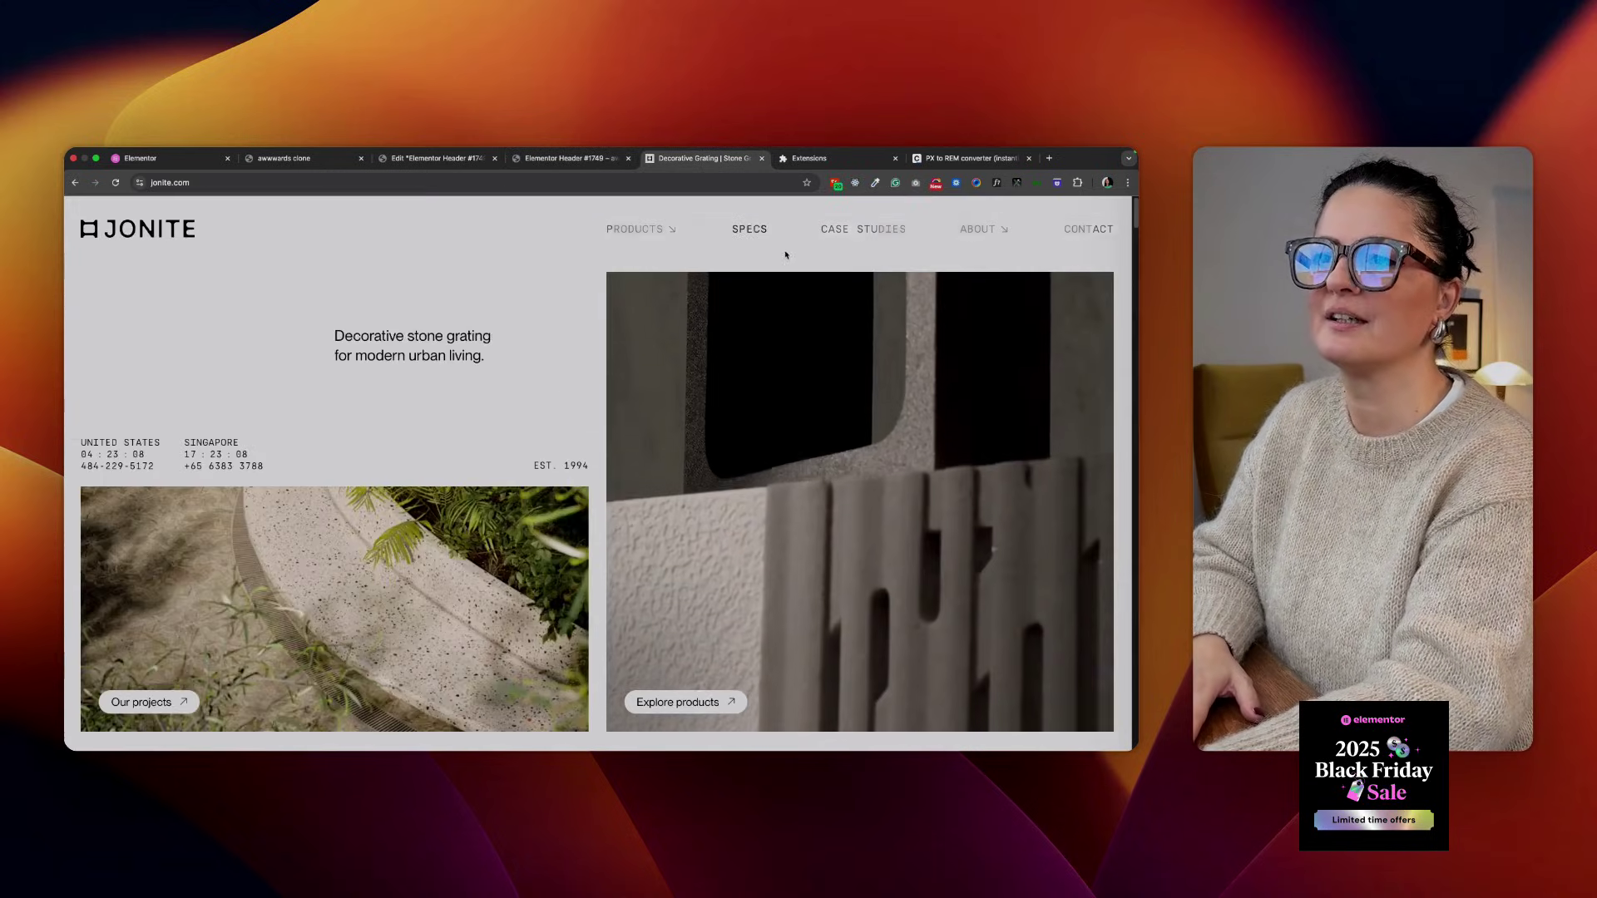
{"action": "mouse_move", "coordinate": [995, 226]}
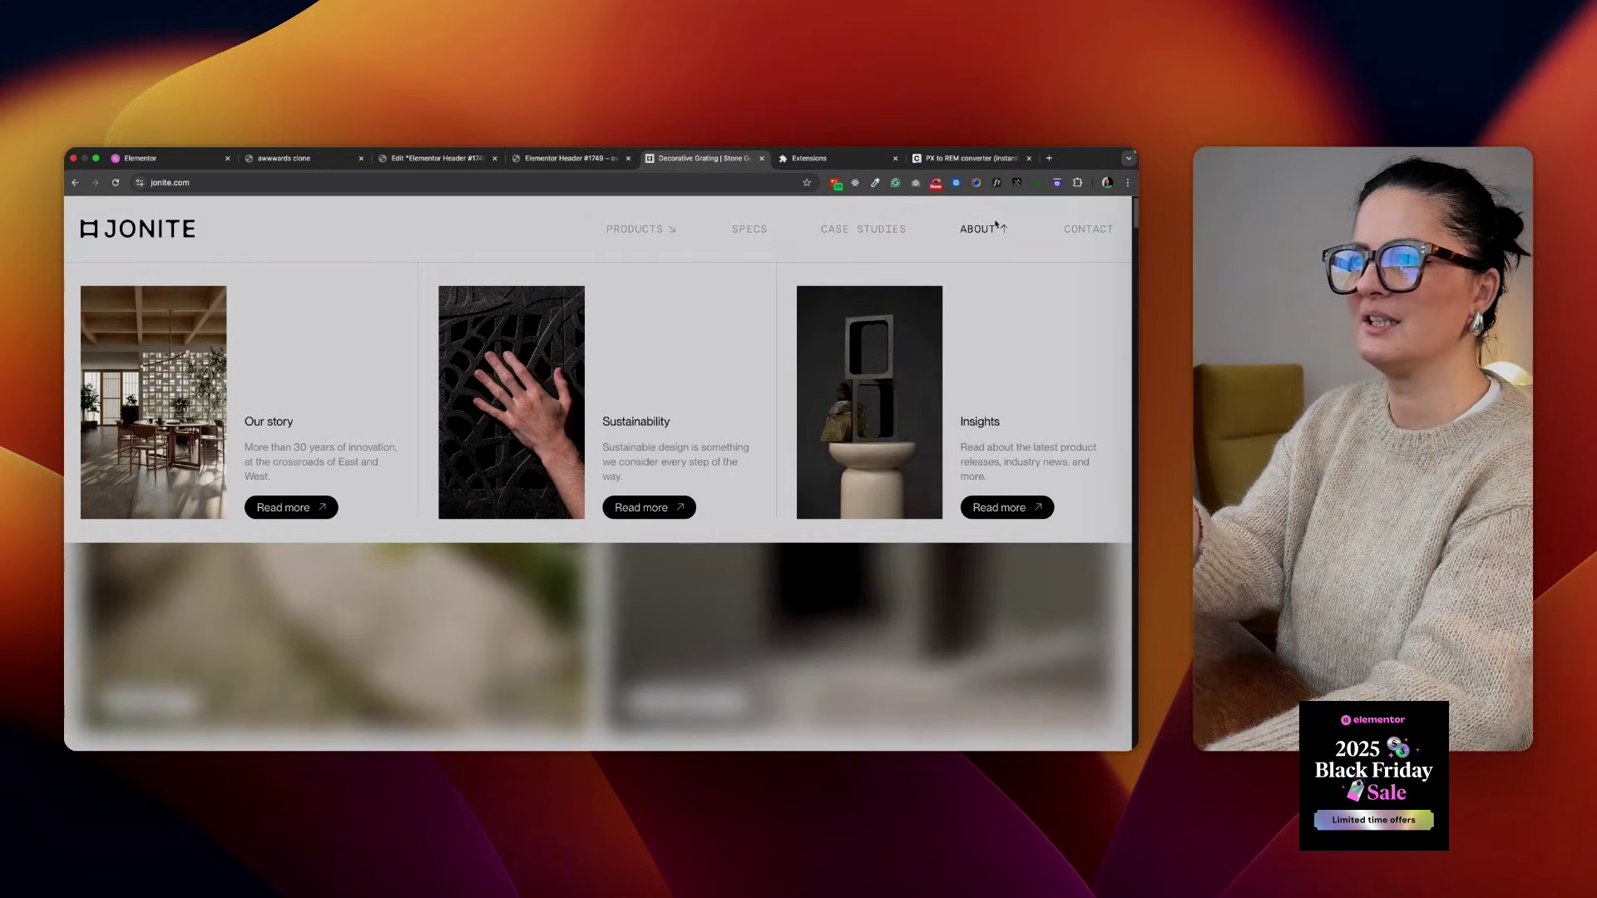
{"action": "left_click", "coordinate": [434, 158]}
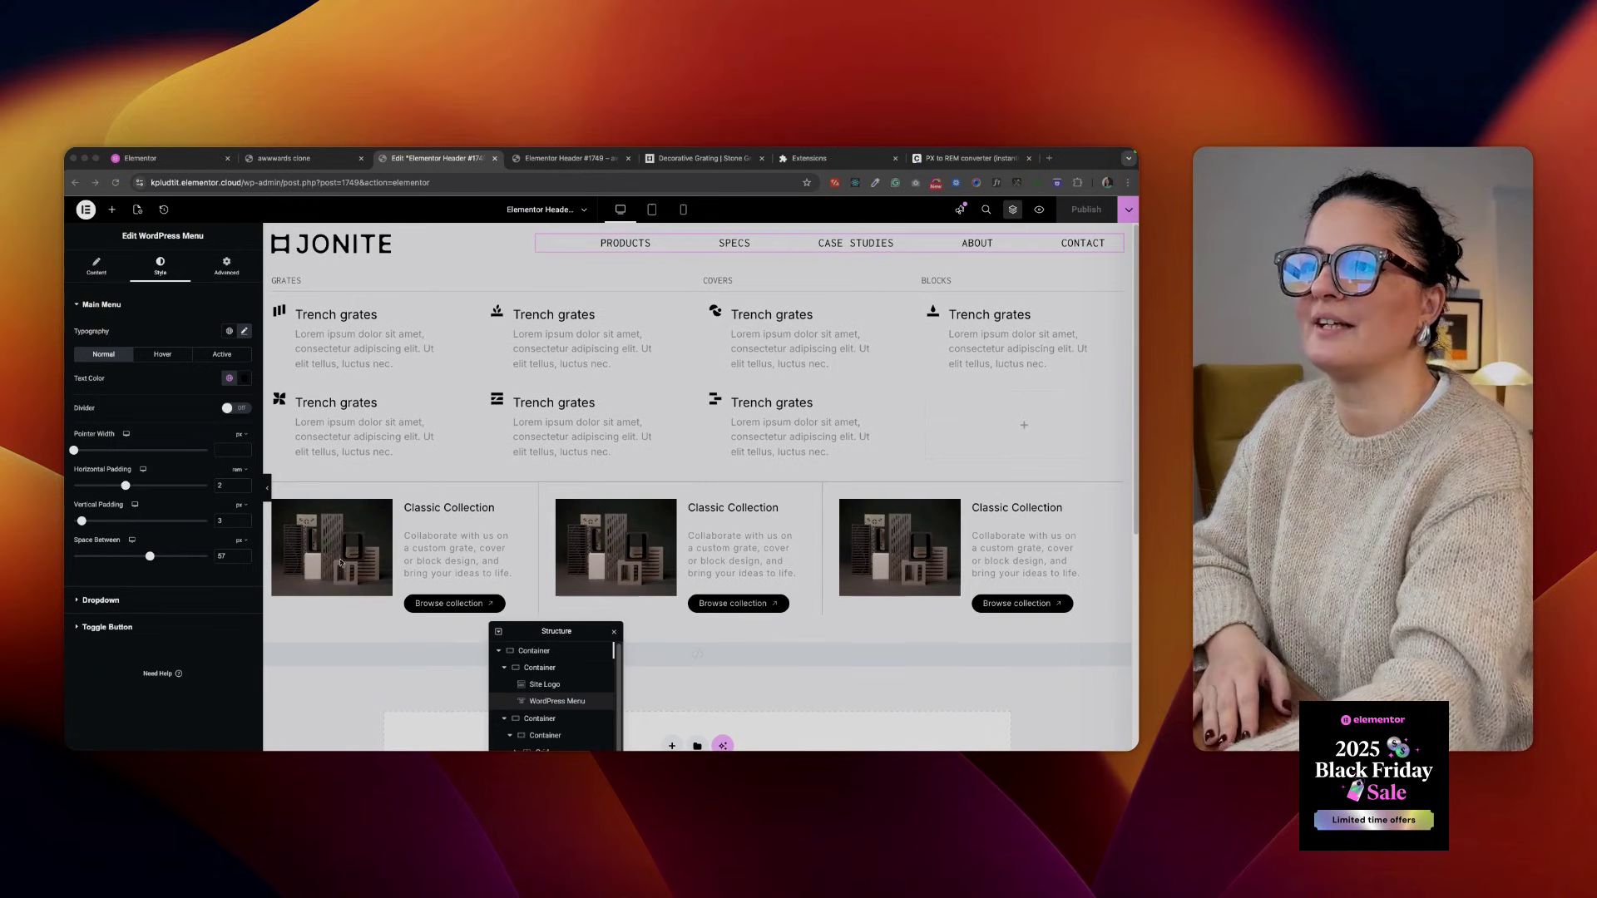
Set the Trench grates grid to 2 columns in the tablet layout
{"action": "left_click", "coordinate": [664, 271]}
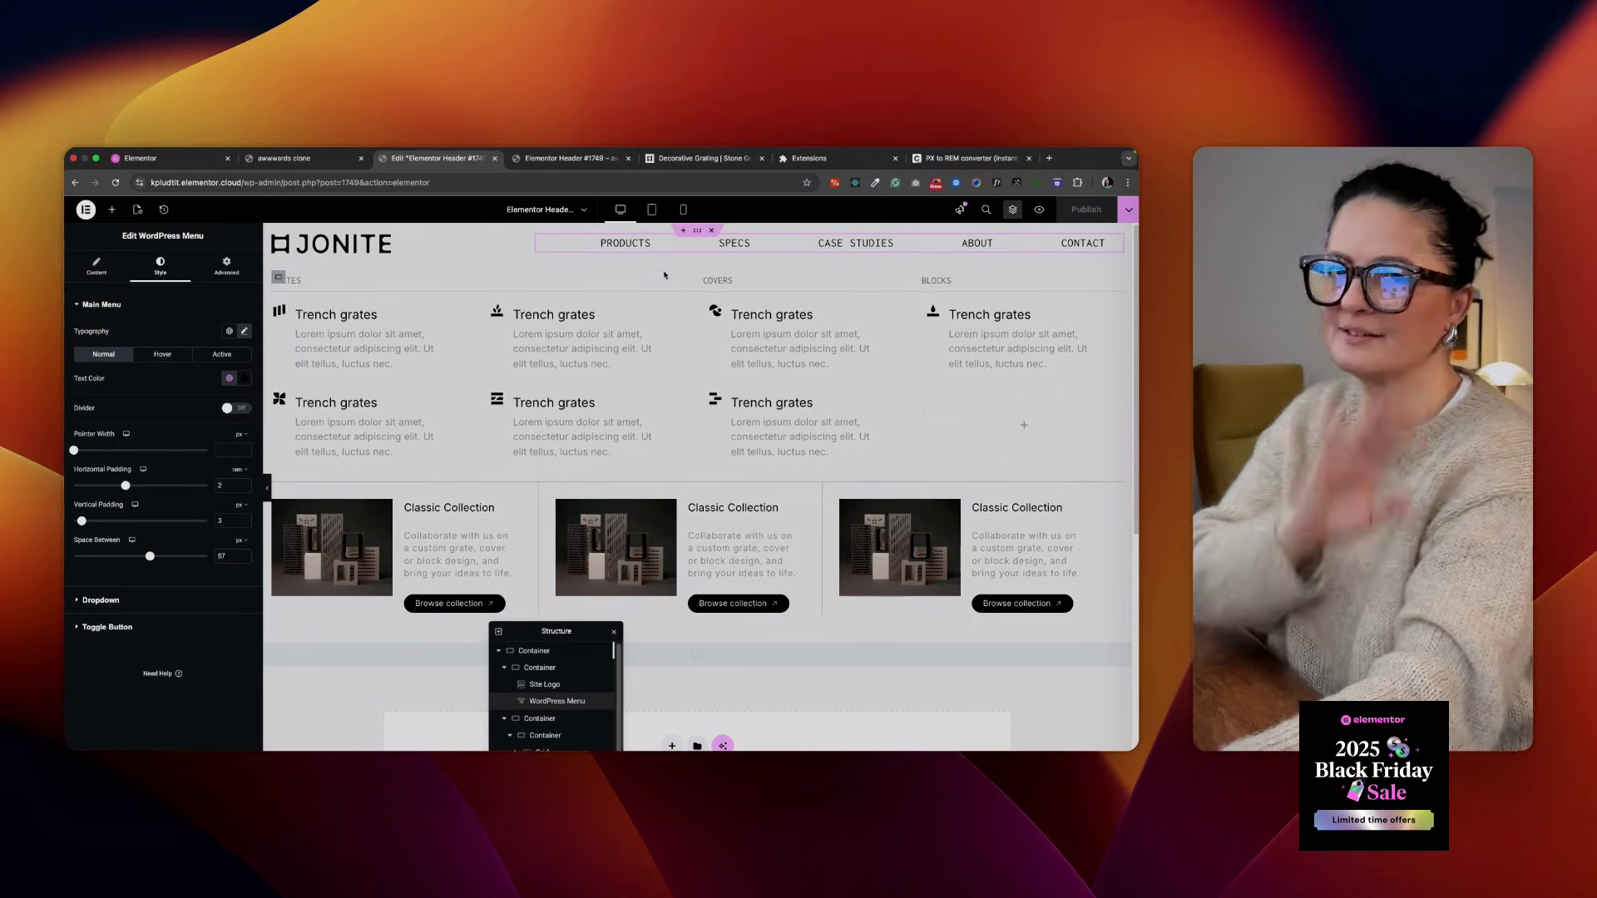
{"action": "left_click", "coordinate": [651, 209]}
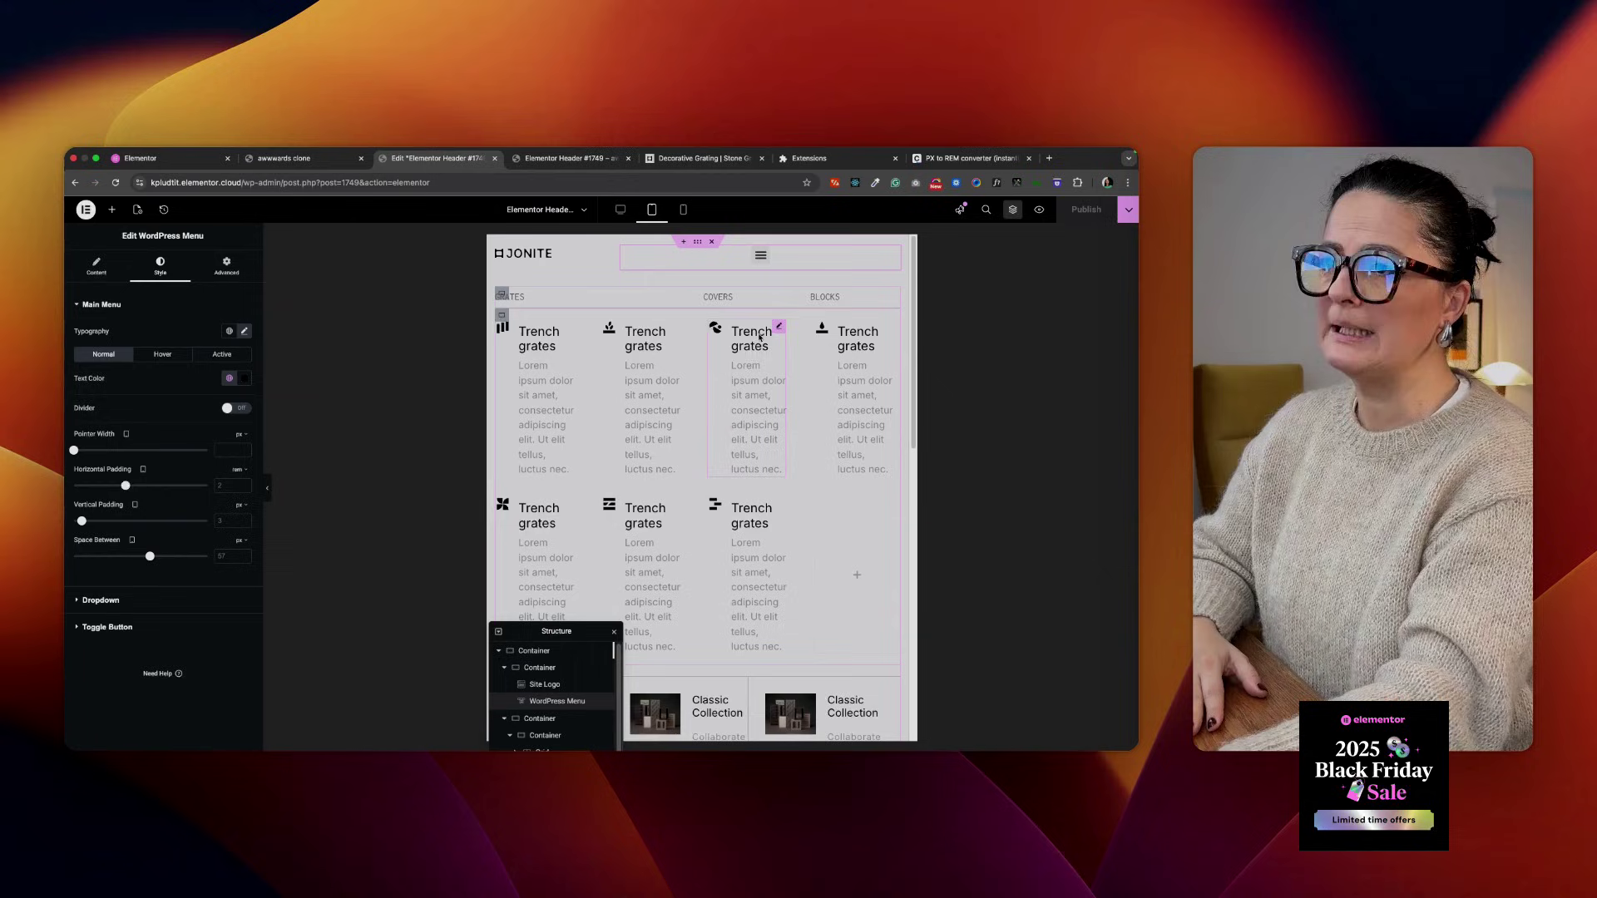
{"action": "left_click", "coordinate": [501, 316]}
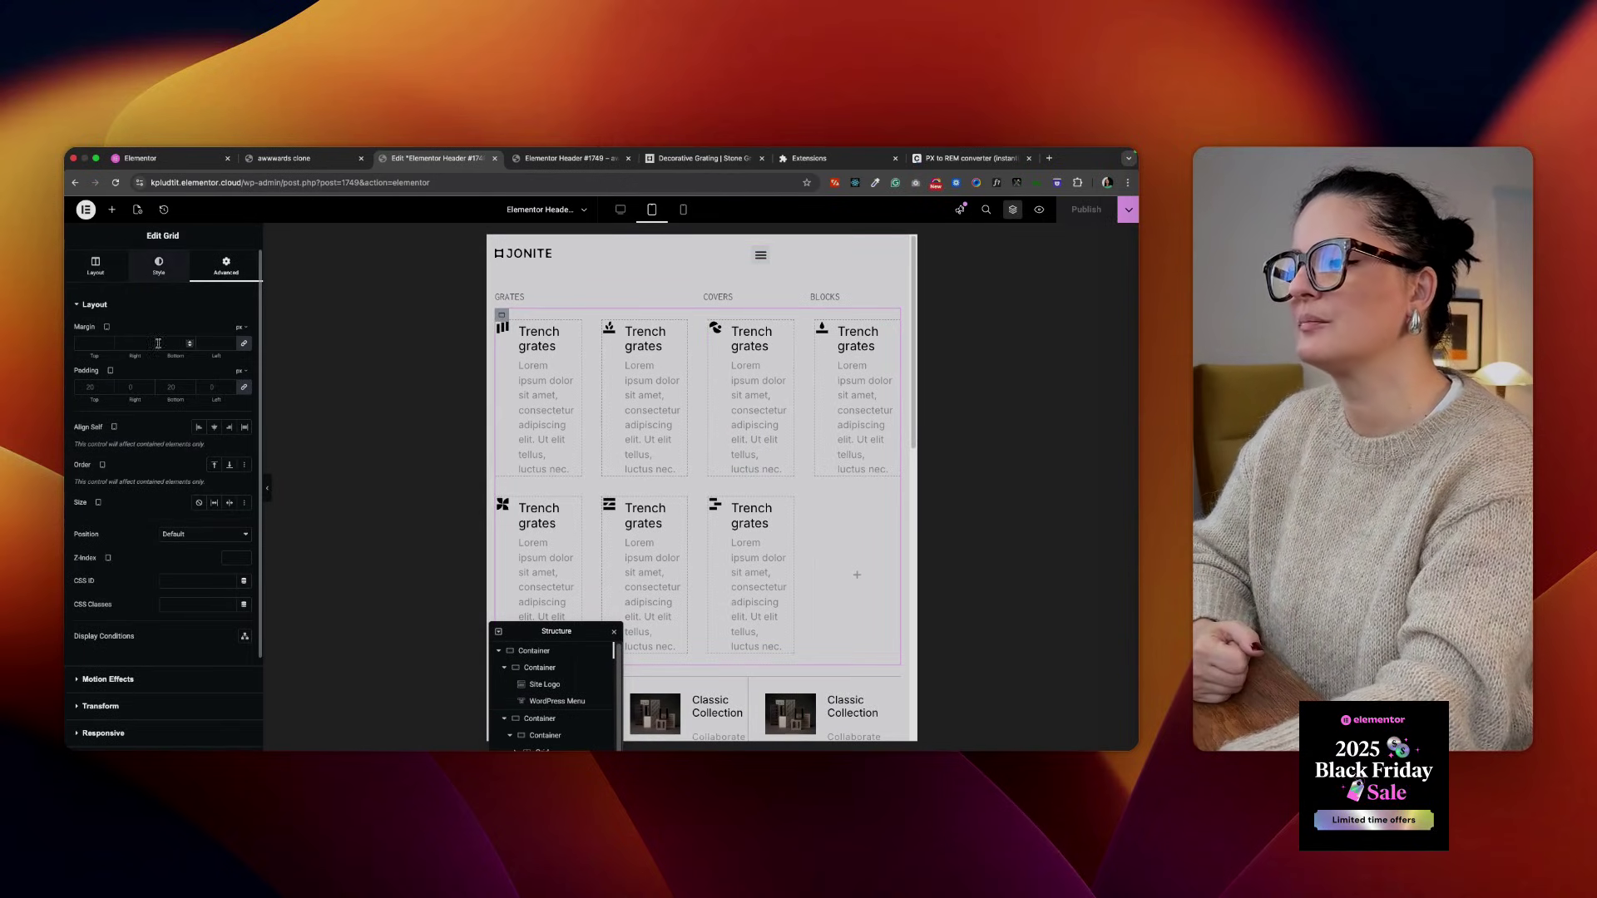
{"action": "scroll", "coordinate": [151, 612], "scroll_direction": "down", "scroll_amount": 3}
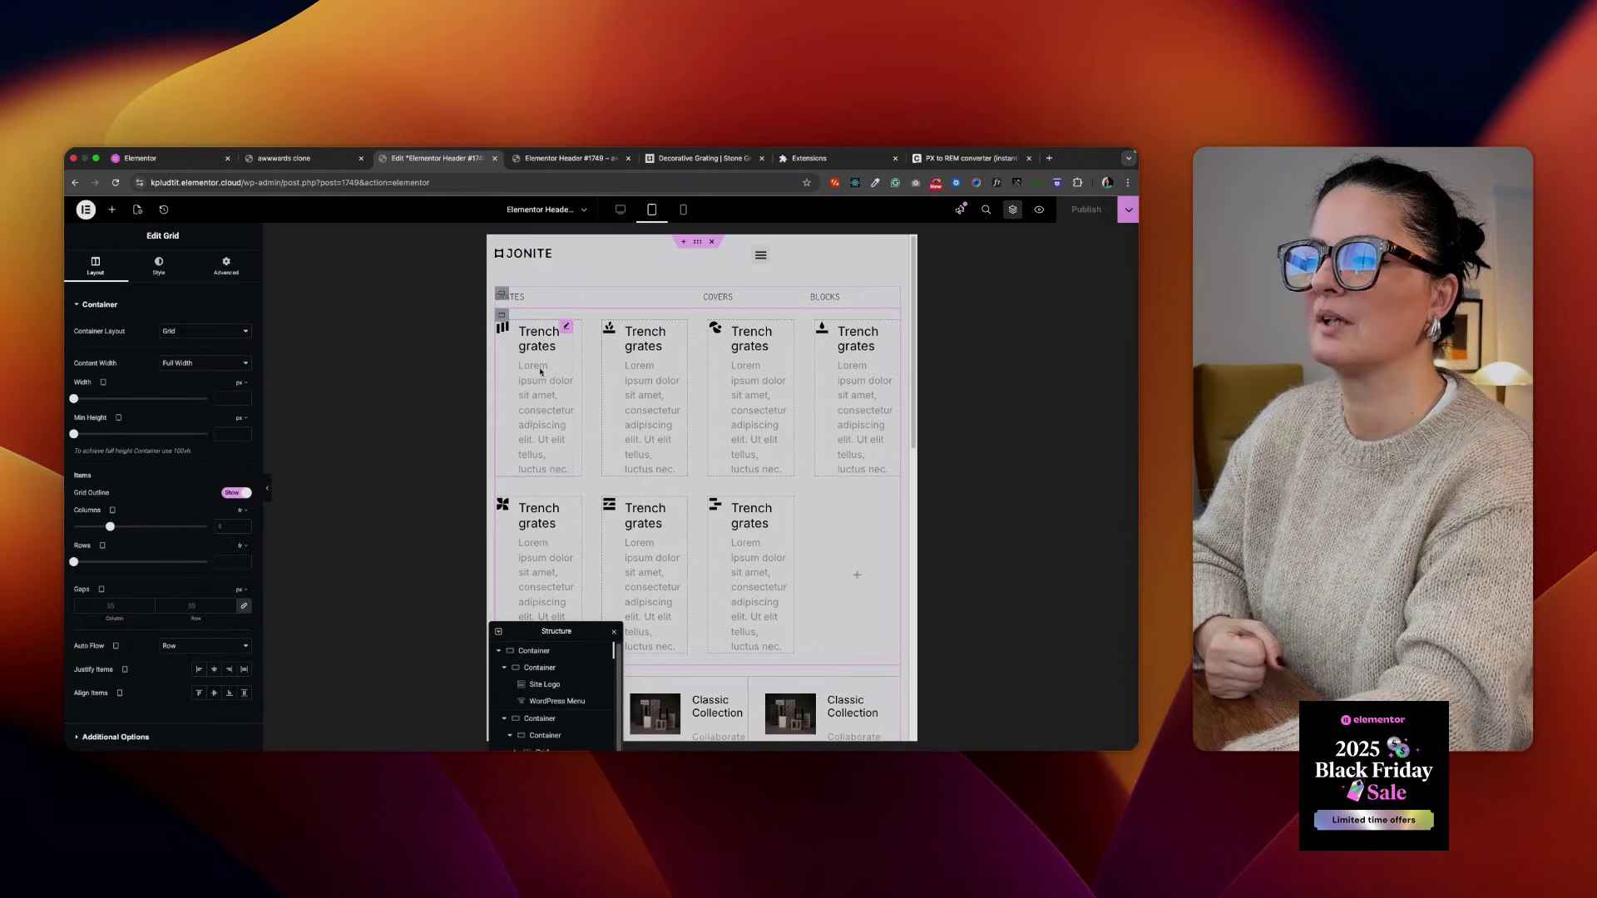
{"action": "left_click_drag", "start_coordinate": [110, 527], "coordinate": [86, 526]}
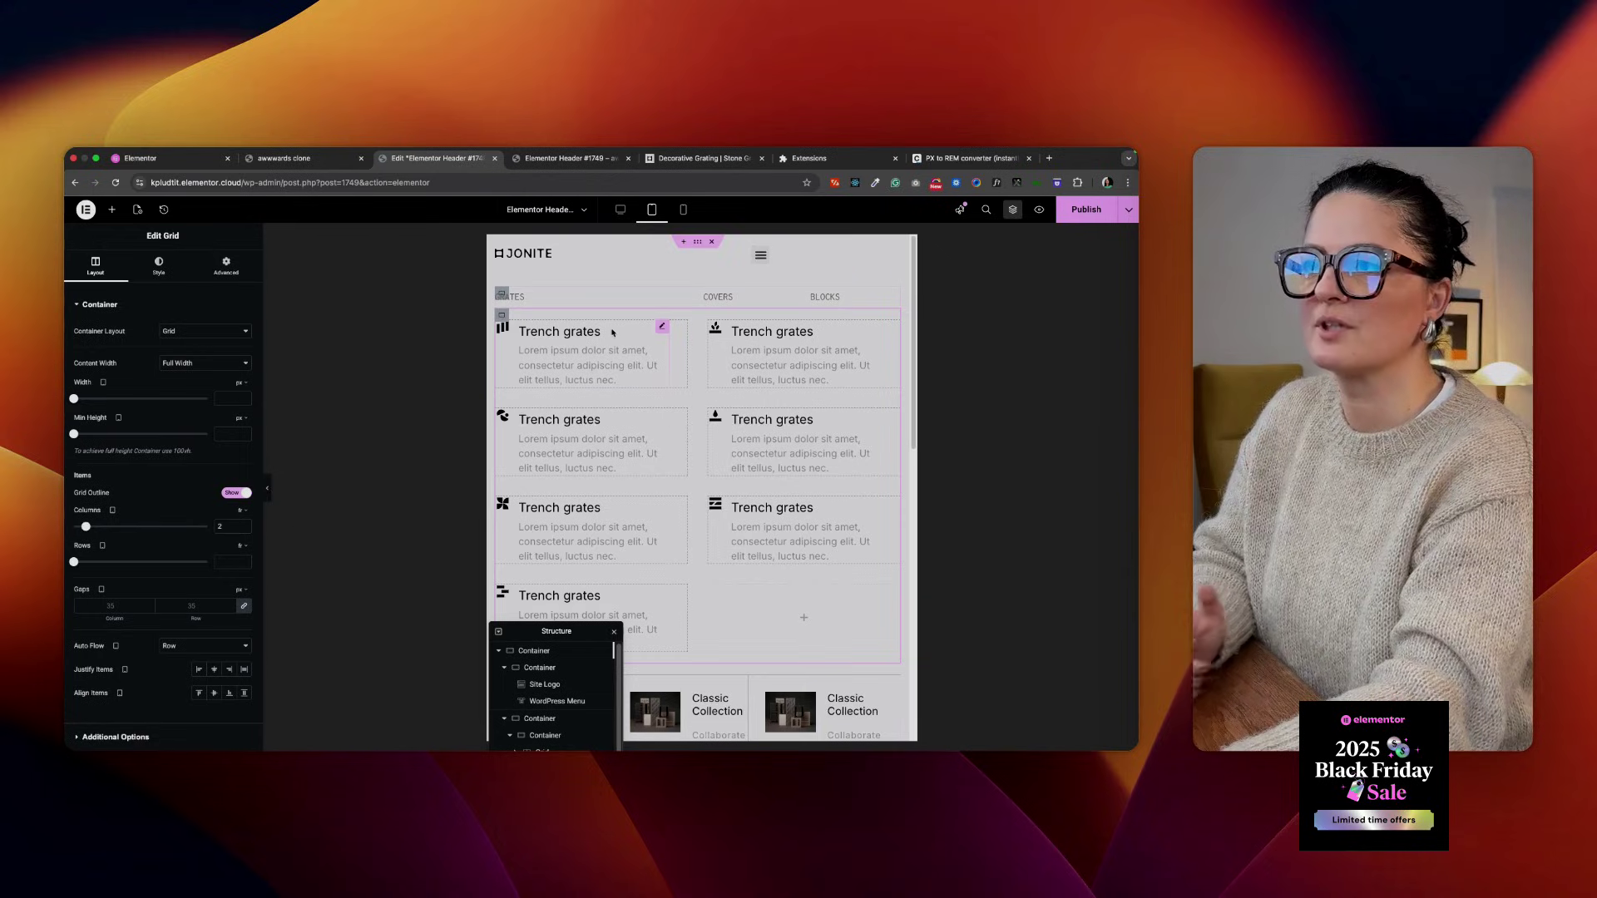
Review the Trench grates grid in the mobile layout, restore the desktop layout and switch to the awwwards clone site
{"action": "left_click", "coordinate": [683, 211]}
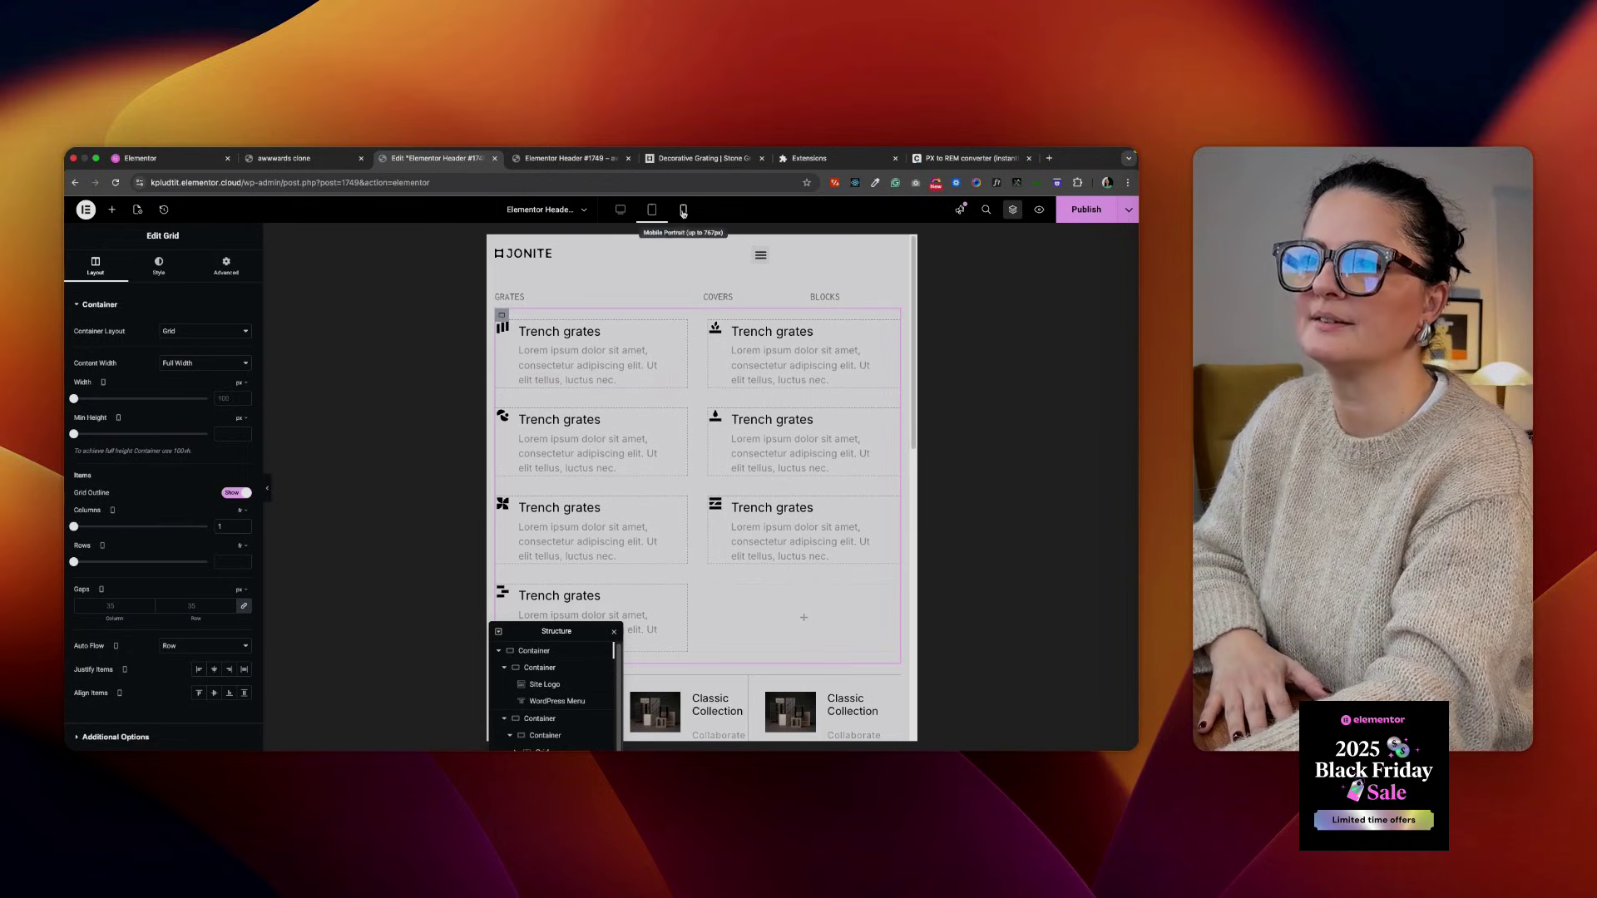
{"action": "scroll", "coordinate": [713, 487], "scroll_direction": "down", "scroll_amount": 10}
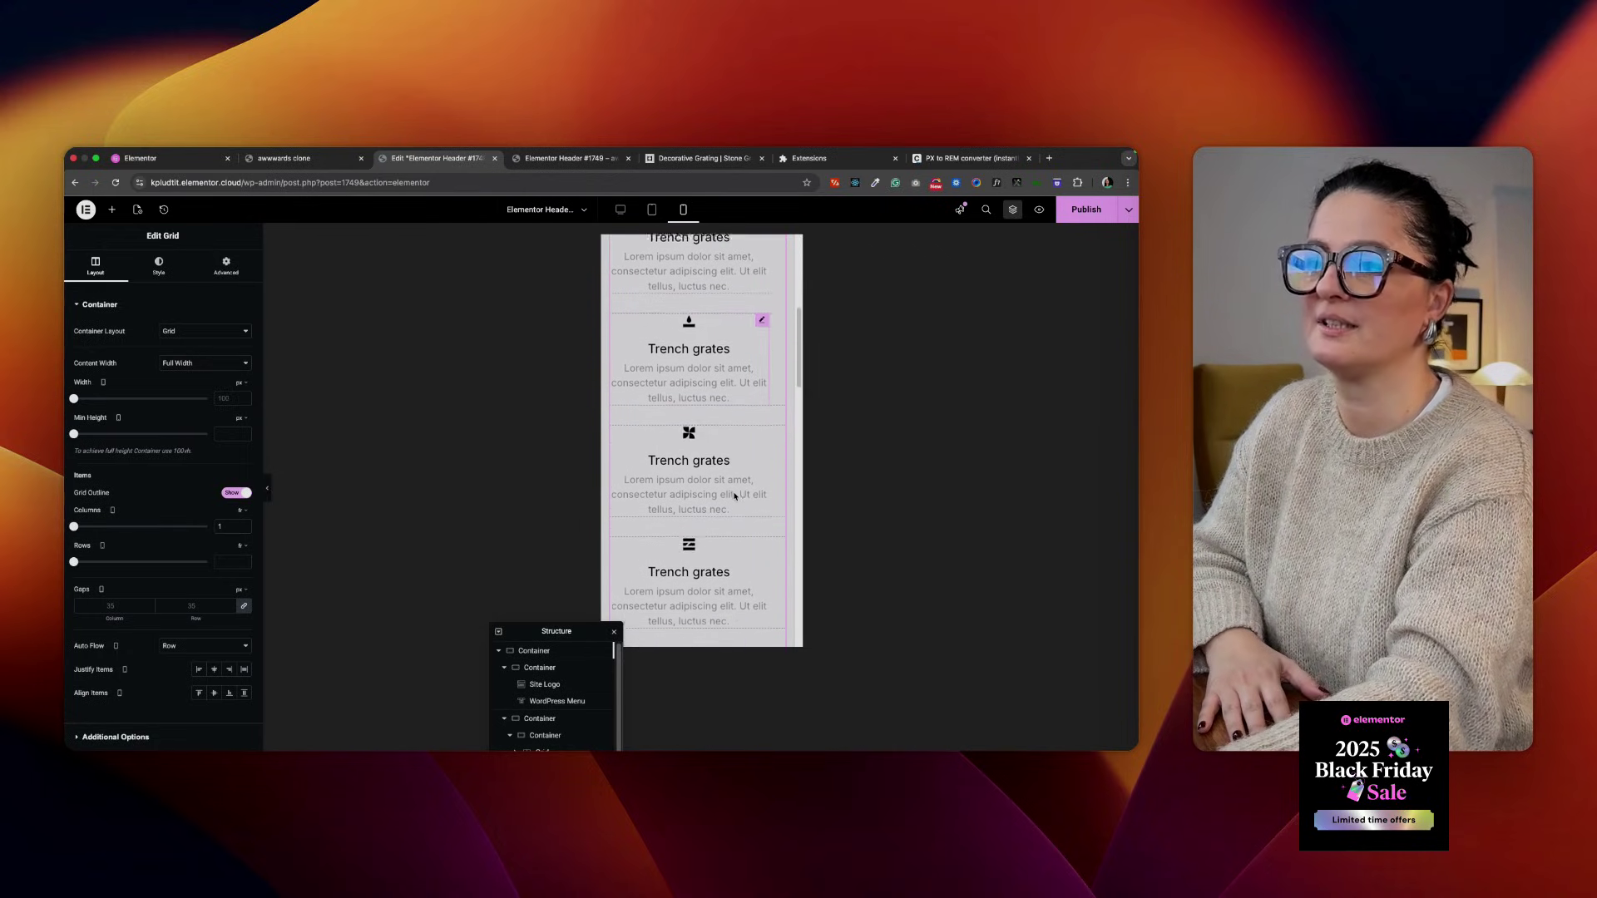
{"action": "scroll", "coordinate": [735, 497], "scroll_direction": "up", "scroll_amount": 10}
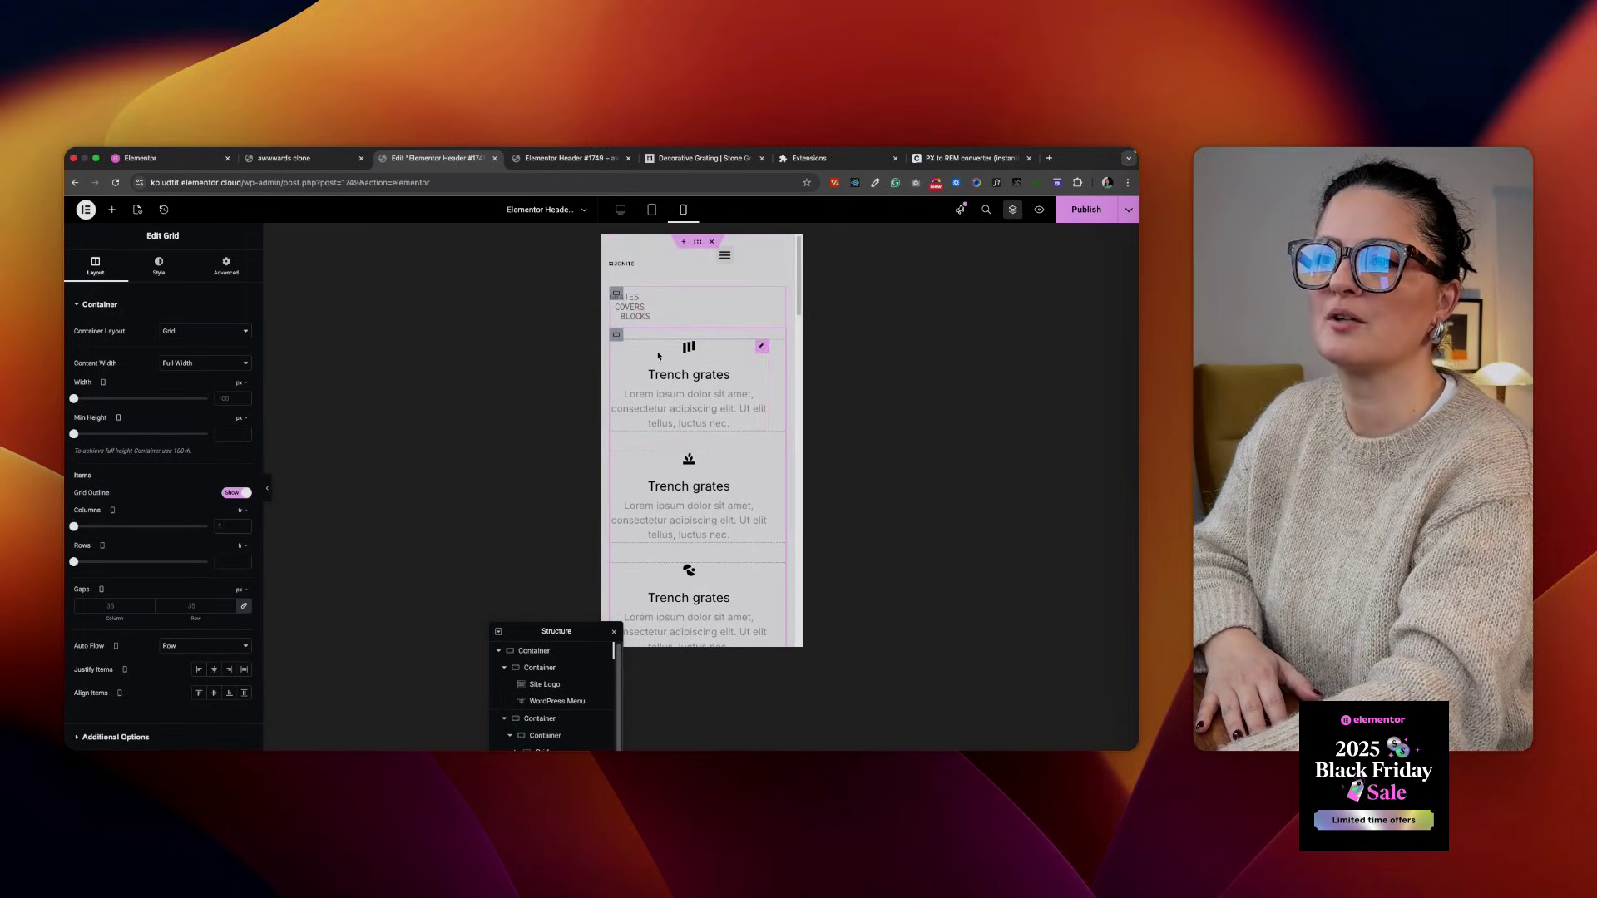
{"action": "left_click", "coordinate": [620, 210]}
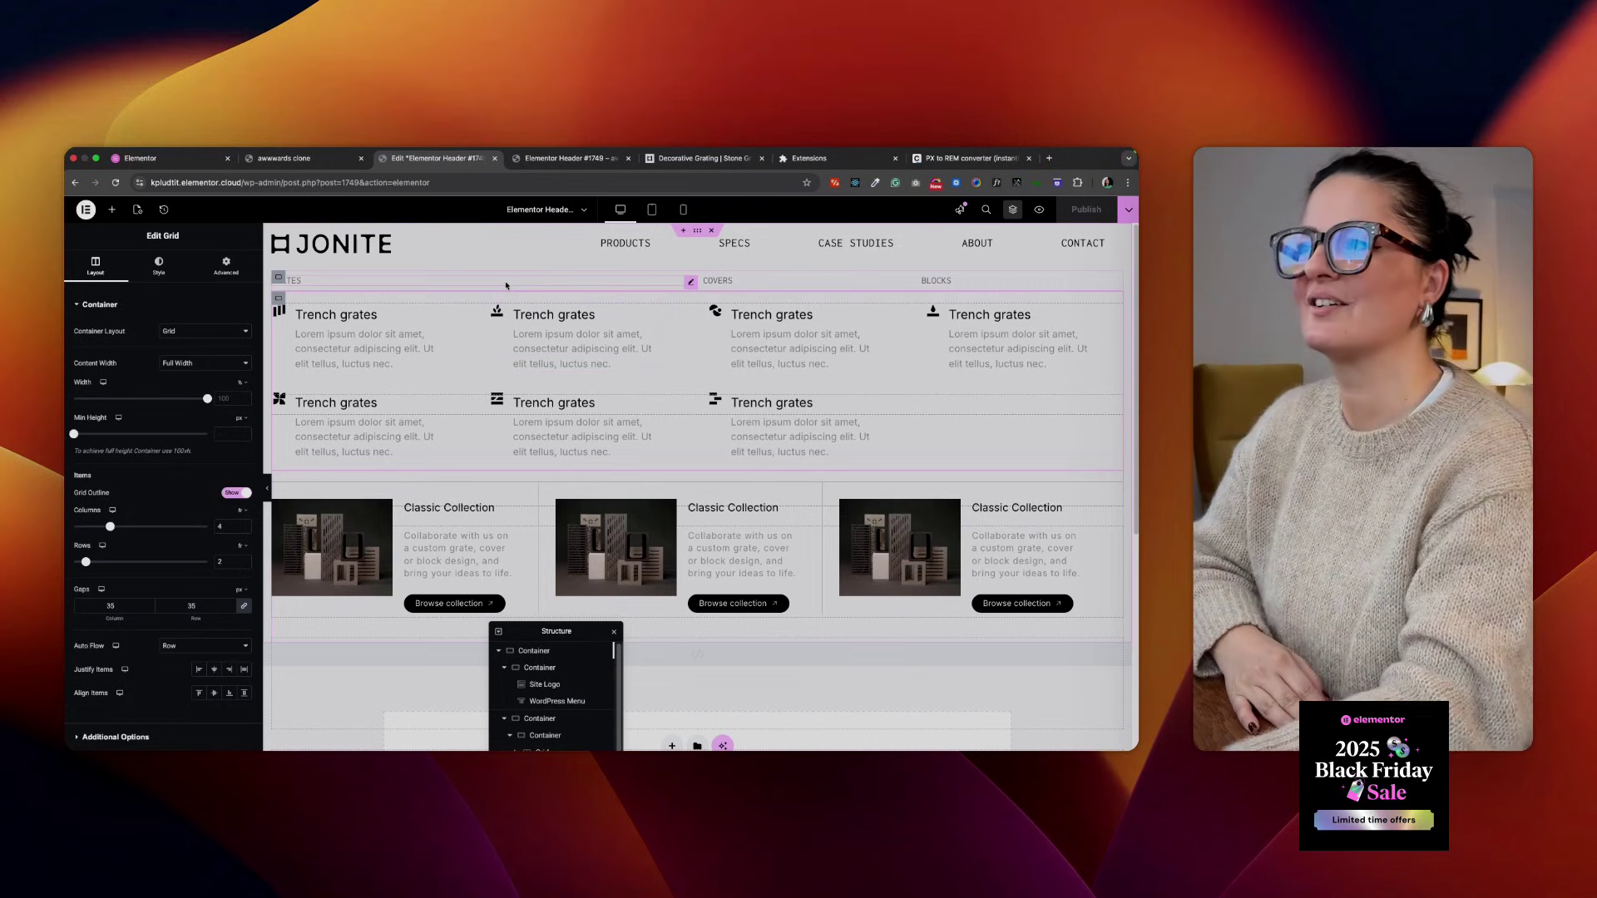
{"action": "left_click", "coordinate": [302, 159]}
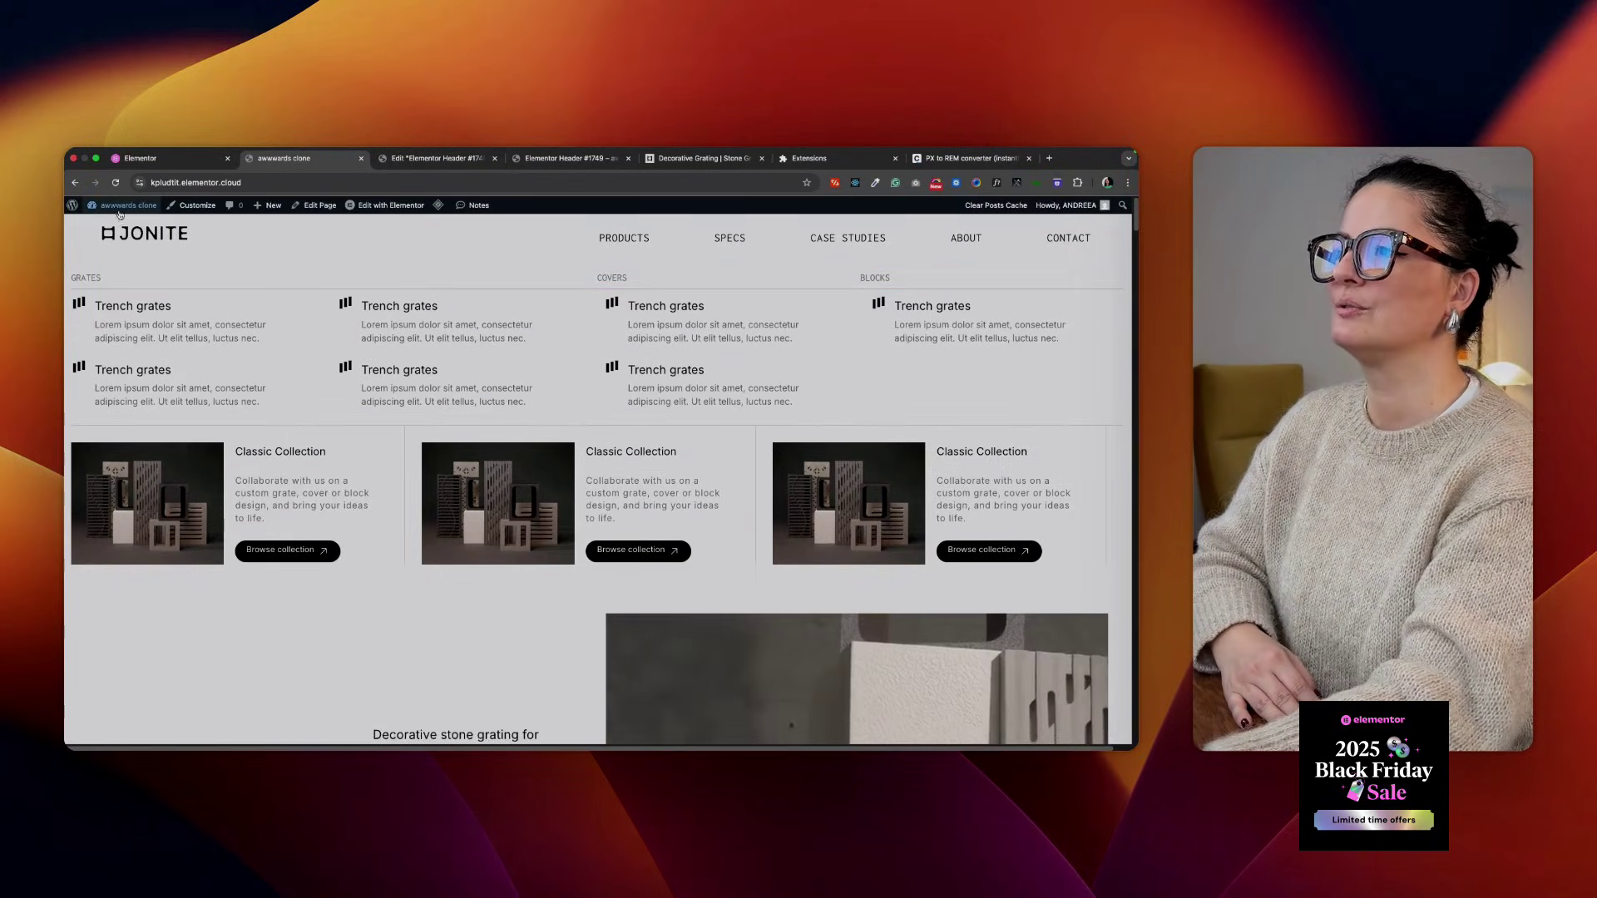
Go to the site's list of pages in the WordPress admin and view the published Specs page
{"action": "left_click", "coordinate": [73, 205]}
{"action": "mouse_move", "coordinate": [101, 332]}
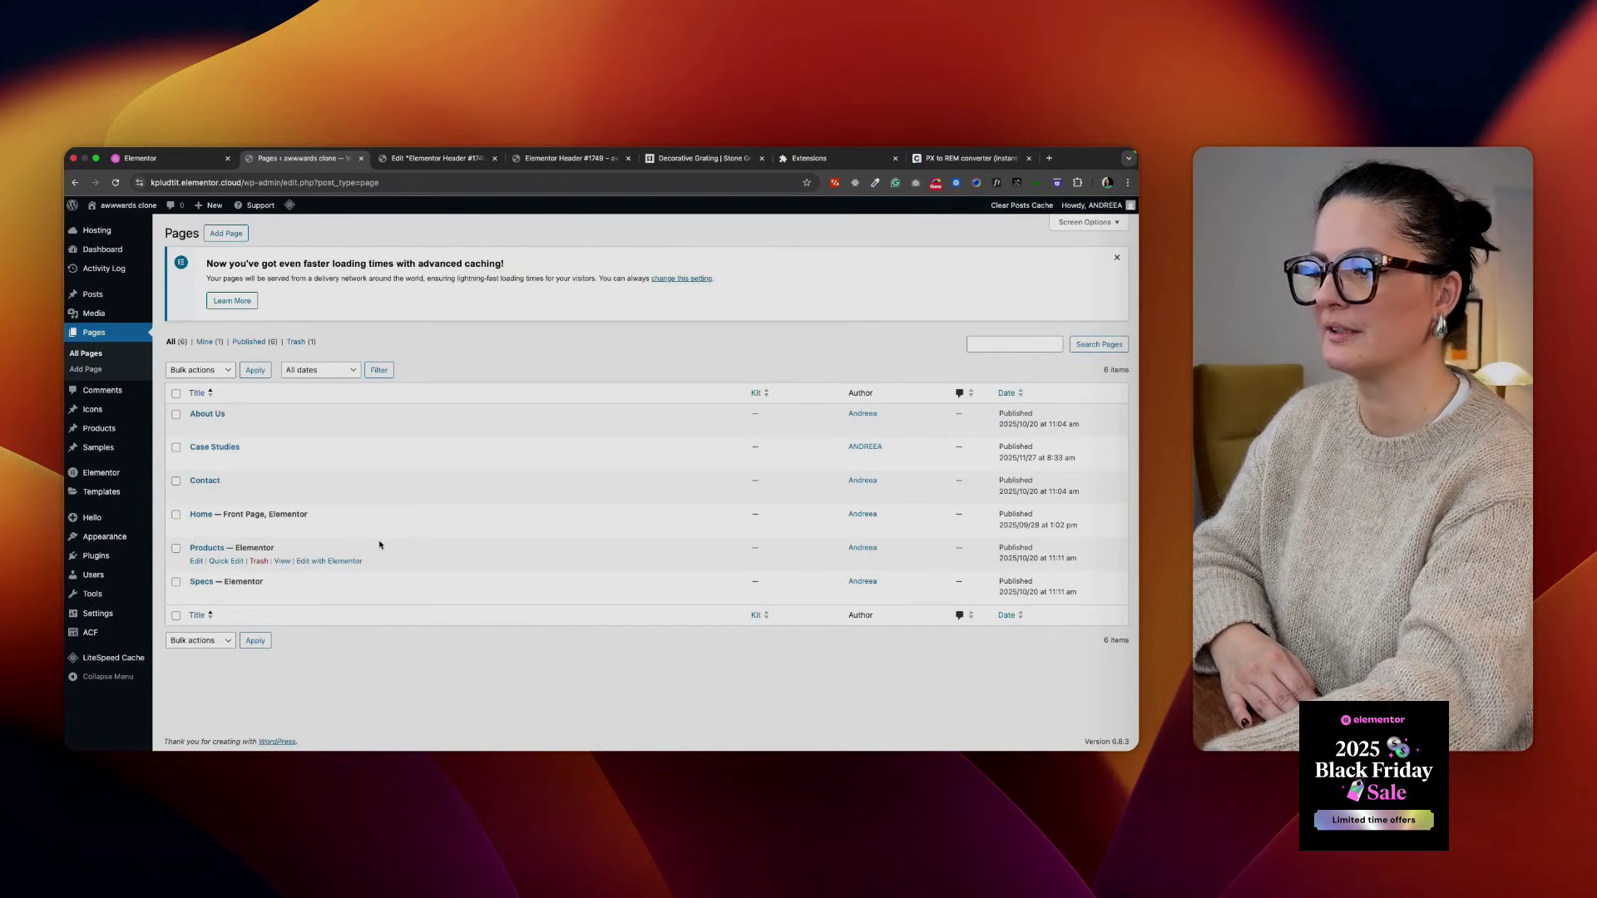
{"action": "left_click", "coordinate": [283, 594]}
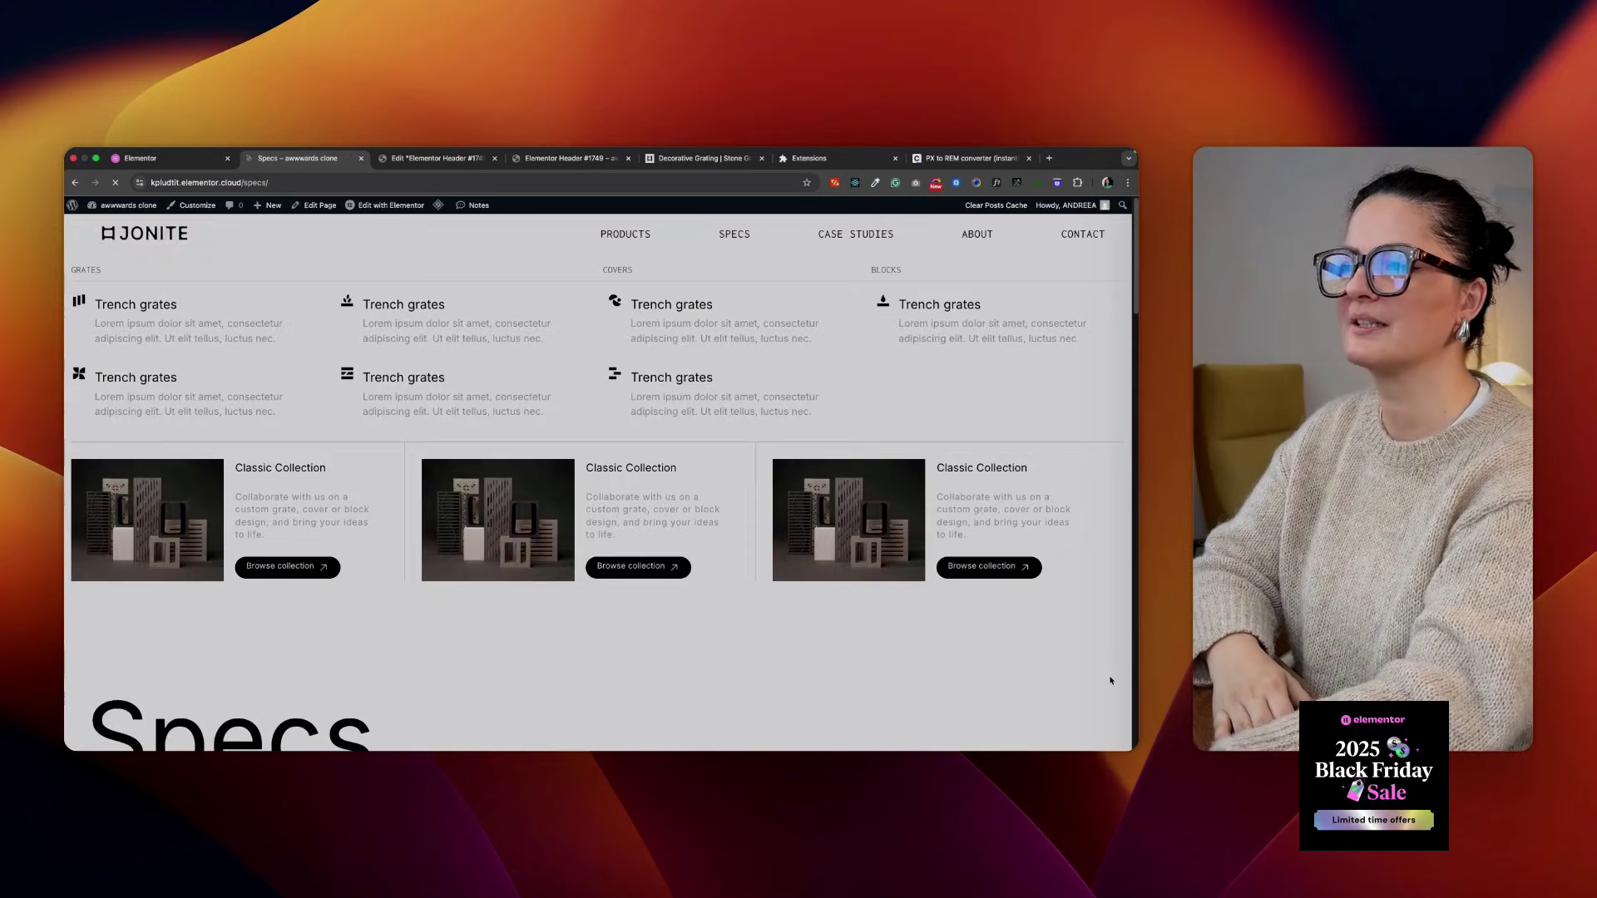
Examine the Specs page down to the custom solutions section, expand the first Trench grates item, review its collection entries and return to the header
{"action": "scroll", "coordinate": [1105, 680], "scroll_direction": "down", "scroll_amount": 6}
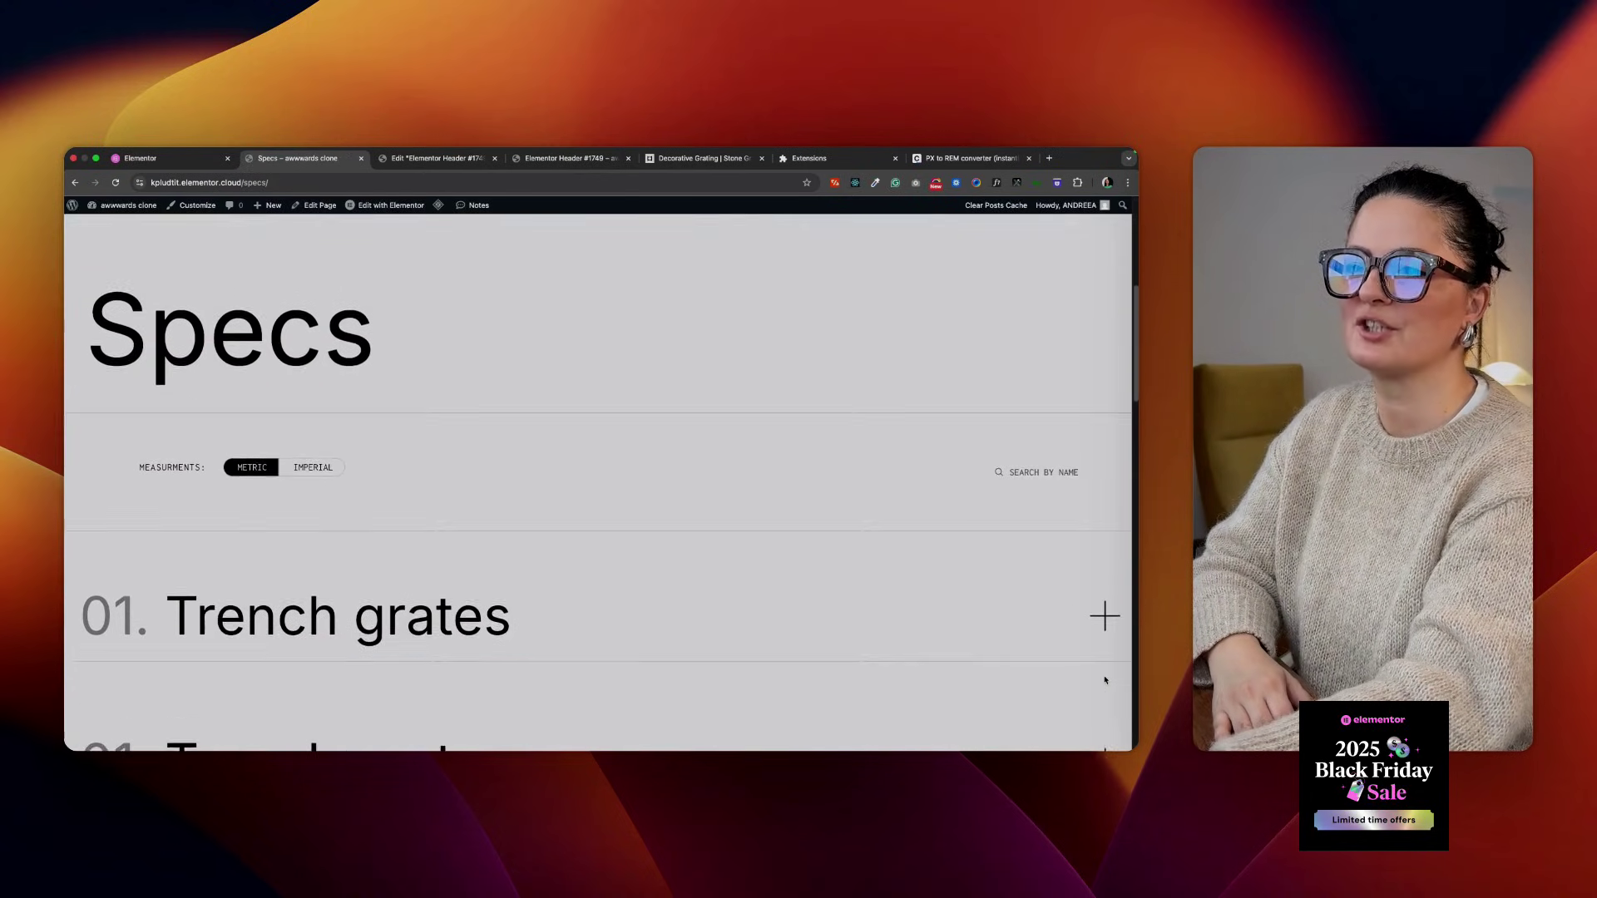
{"action": "scroll", "coordinate": [1106, 680], "scroll_direction": "down", "scroll_amount": 3}
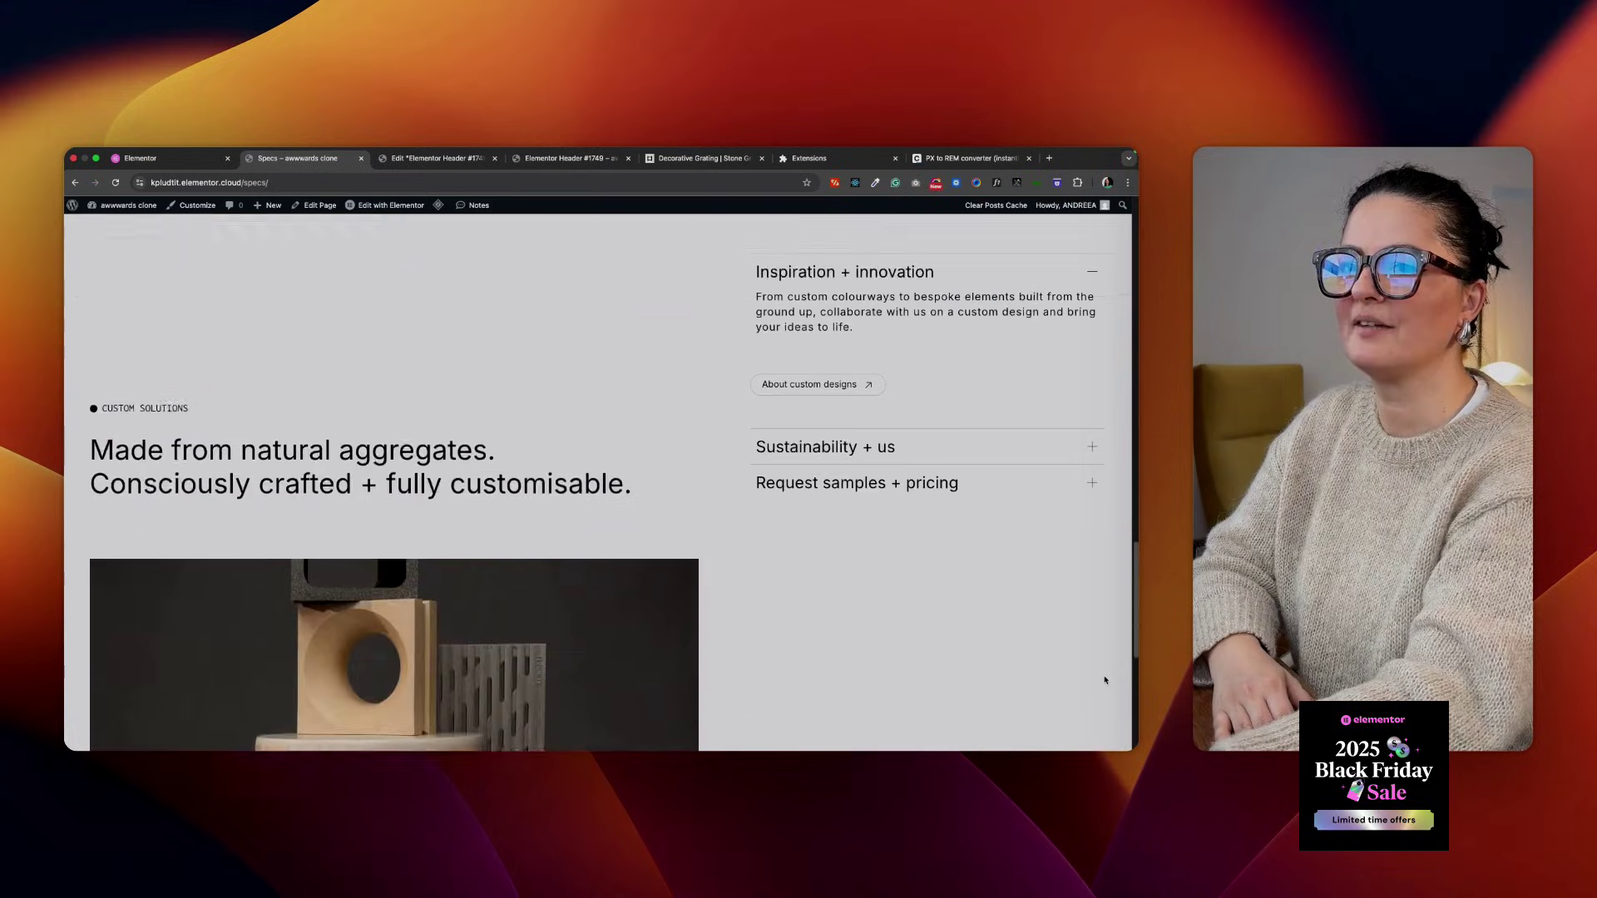
{"action": "scroll", "coordinate": [1106, 681], "scroll_direction": "up", "scroll_amount": 5}
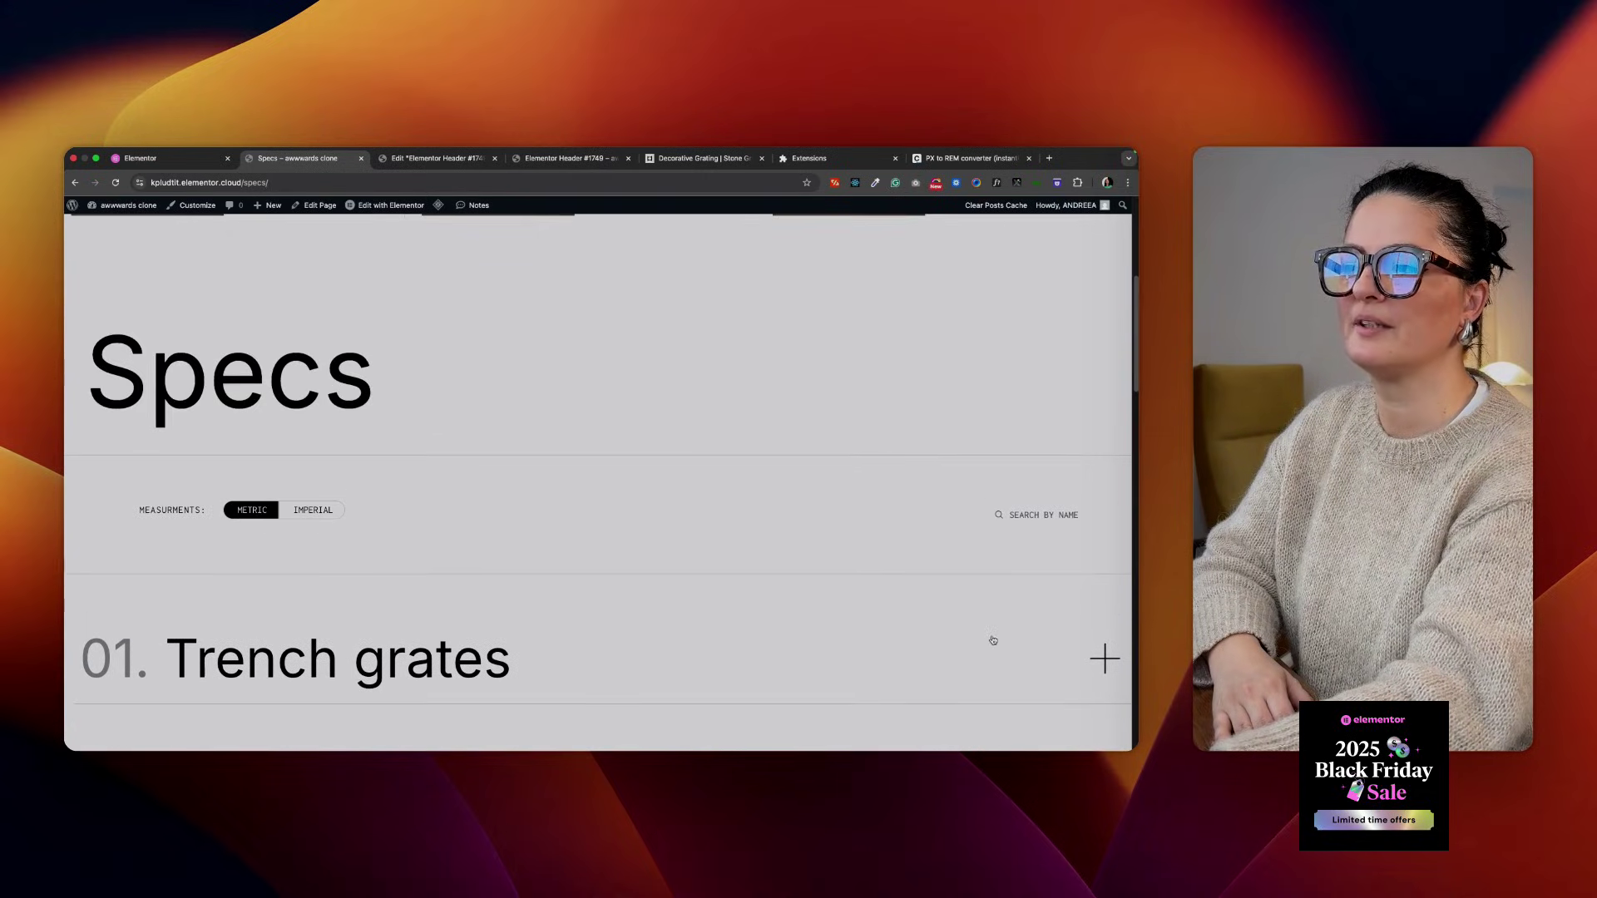
{"action": "left_click", "coordinate": [681, 517]}
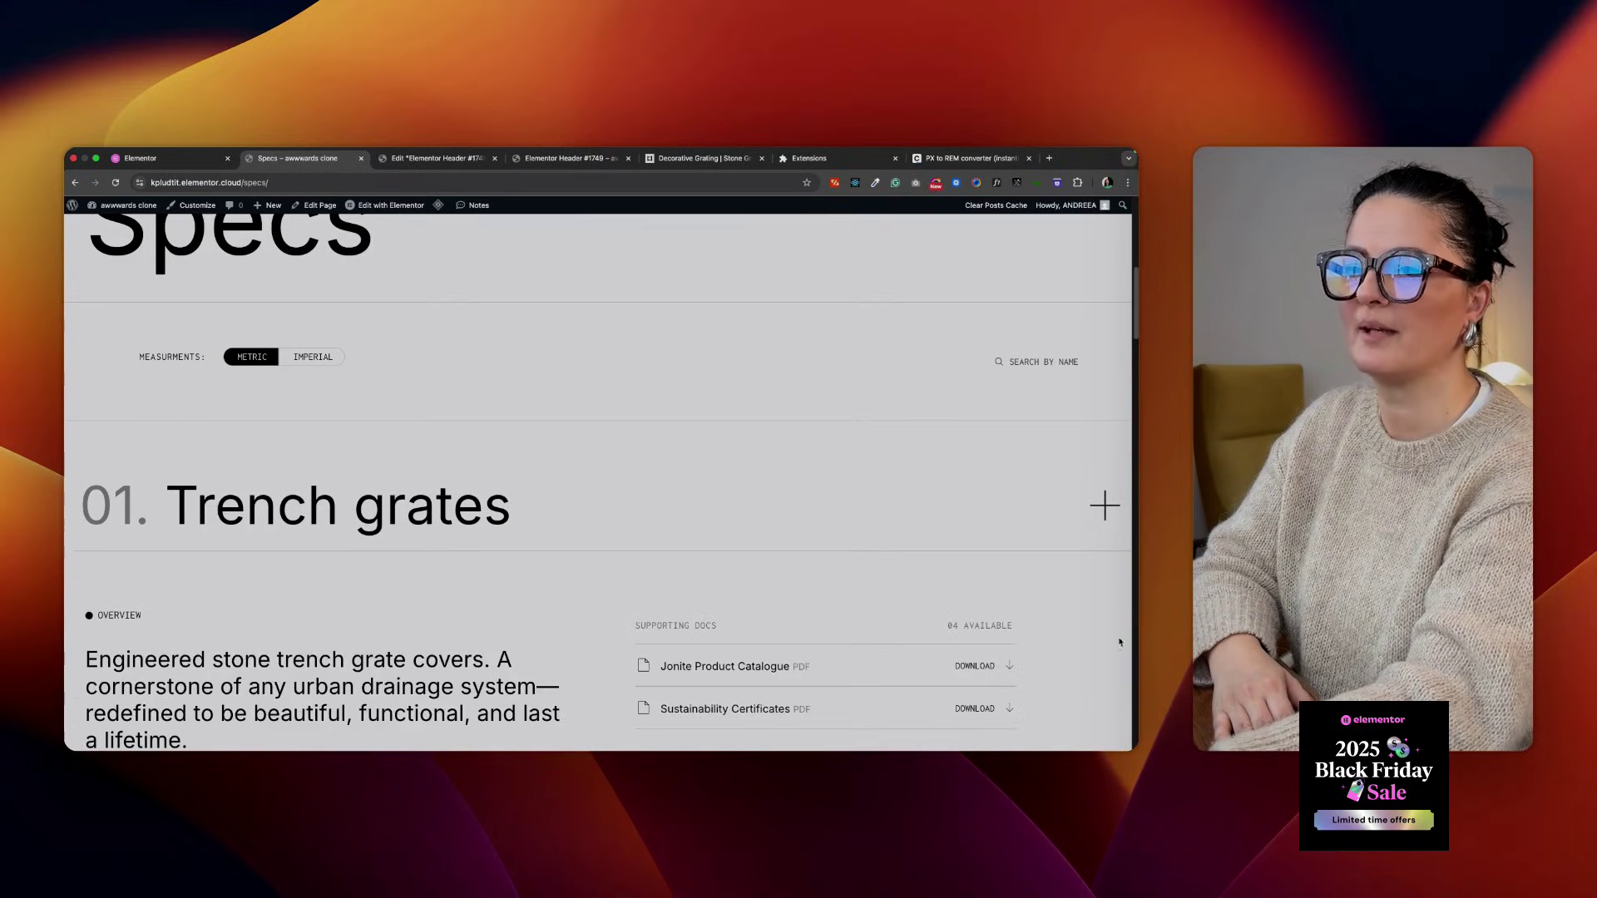
{"action": "scroll", "coordinate": [1085, 658], "scroll_direction": "down", "scroll_amount": 10}
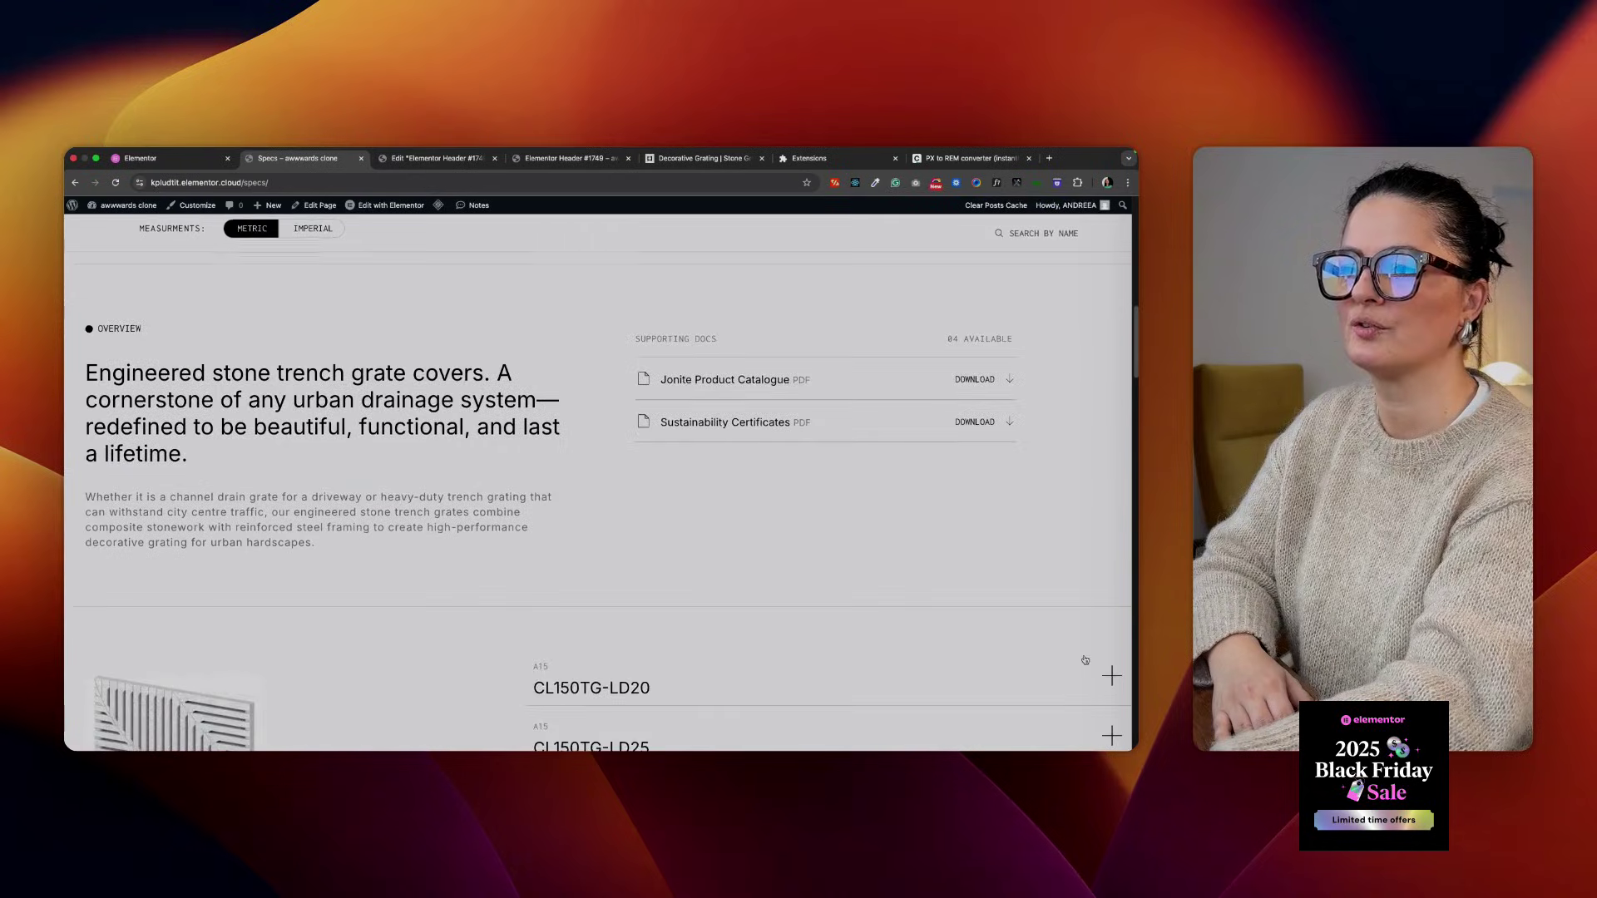
{"action": "scroll", "coordinate": [1085, 660], "scroll_direction": "down", "scroll_amount": 8}
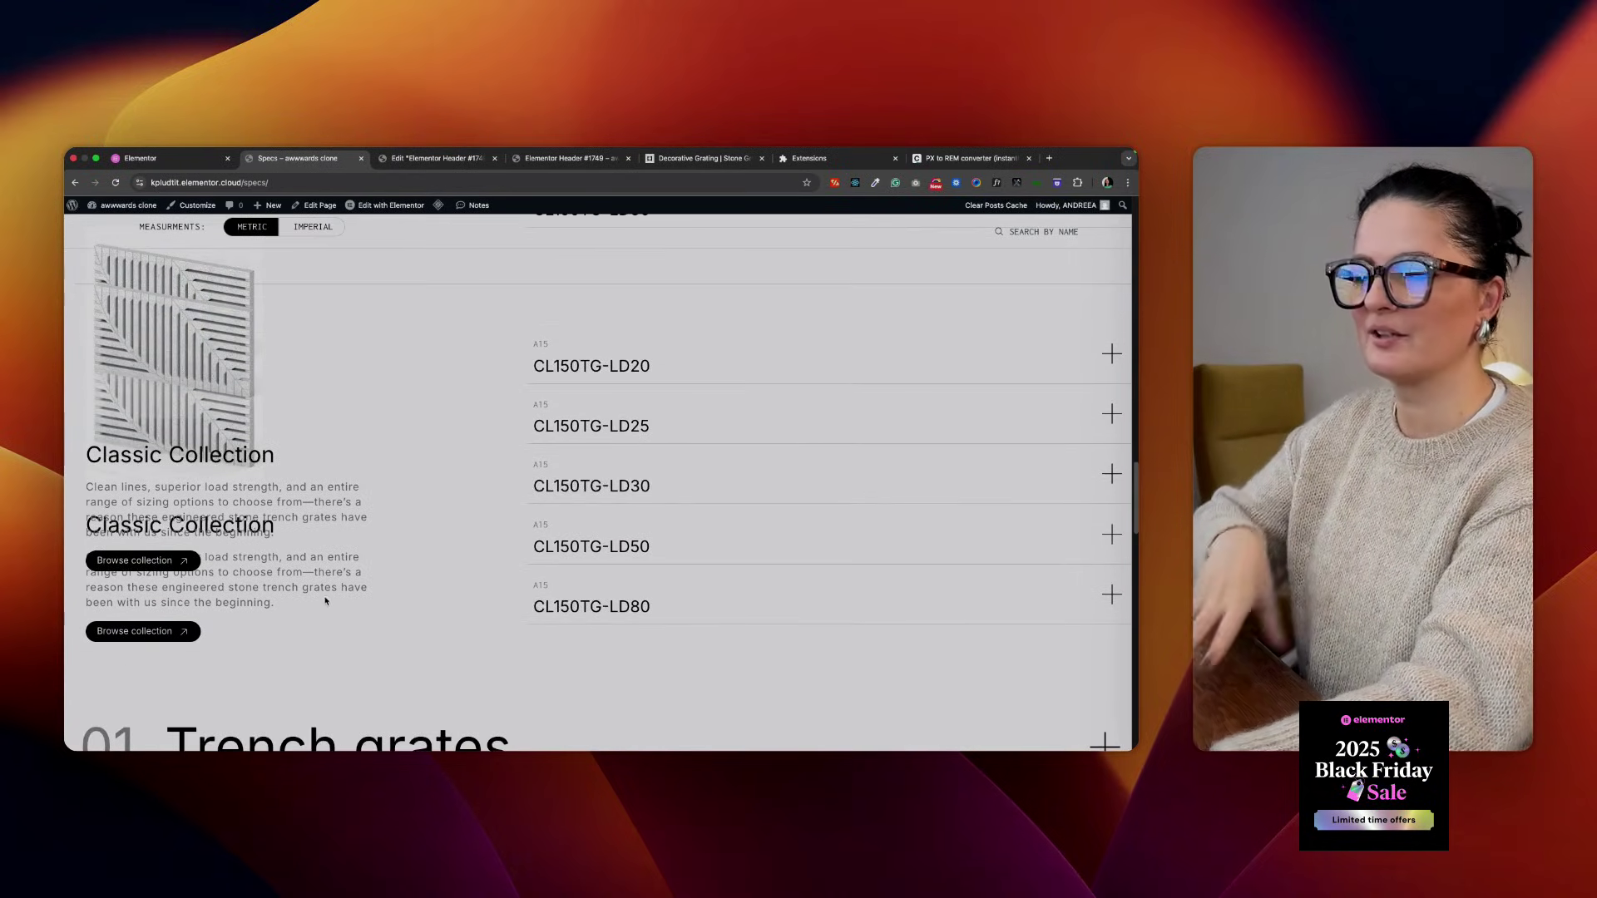
{"action": "scroll", "coordinate": [389, 590], "scroll_direction": "down", "scroll_amount": 5}
{"action": "scroll", "coordinate": [389, 590], "scroll_direction": "down", "scroll_amount": 7}
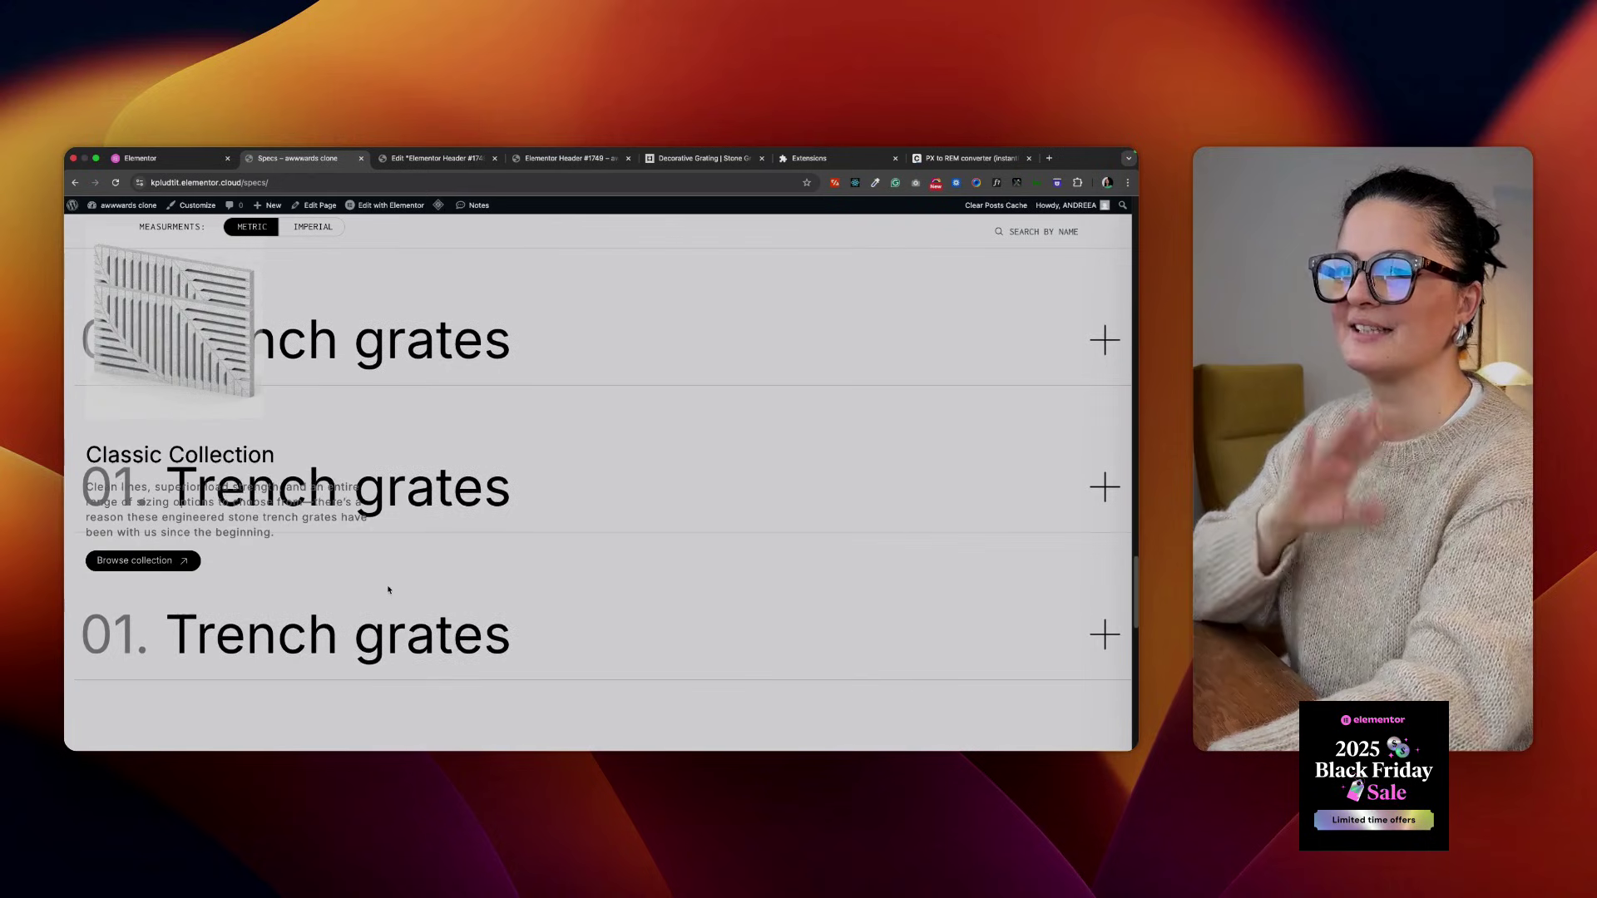
{"action": "scroll", "coordinate": [389, 590], "scroll_direction": "up", "scroll_amount": 20}
{"action": "scroll", "coordinate": [388, 590], "scroll_direction": "up", "scroll_amount": 10}
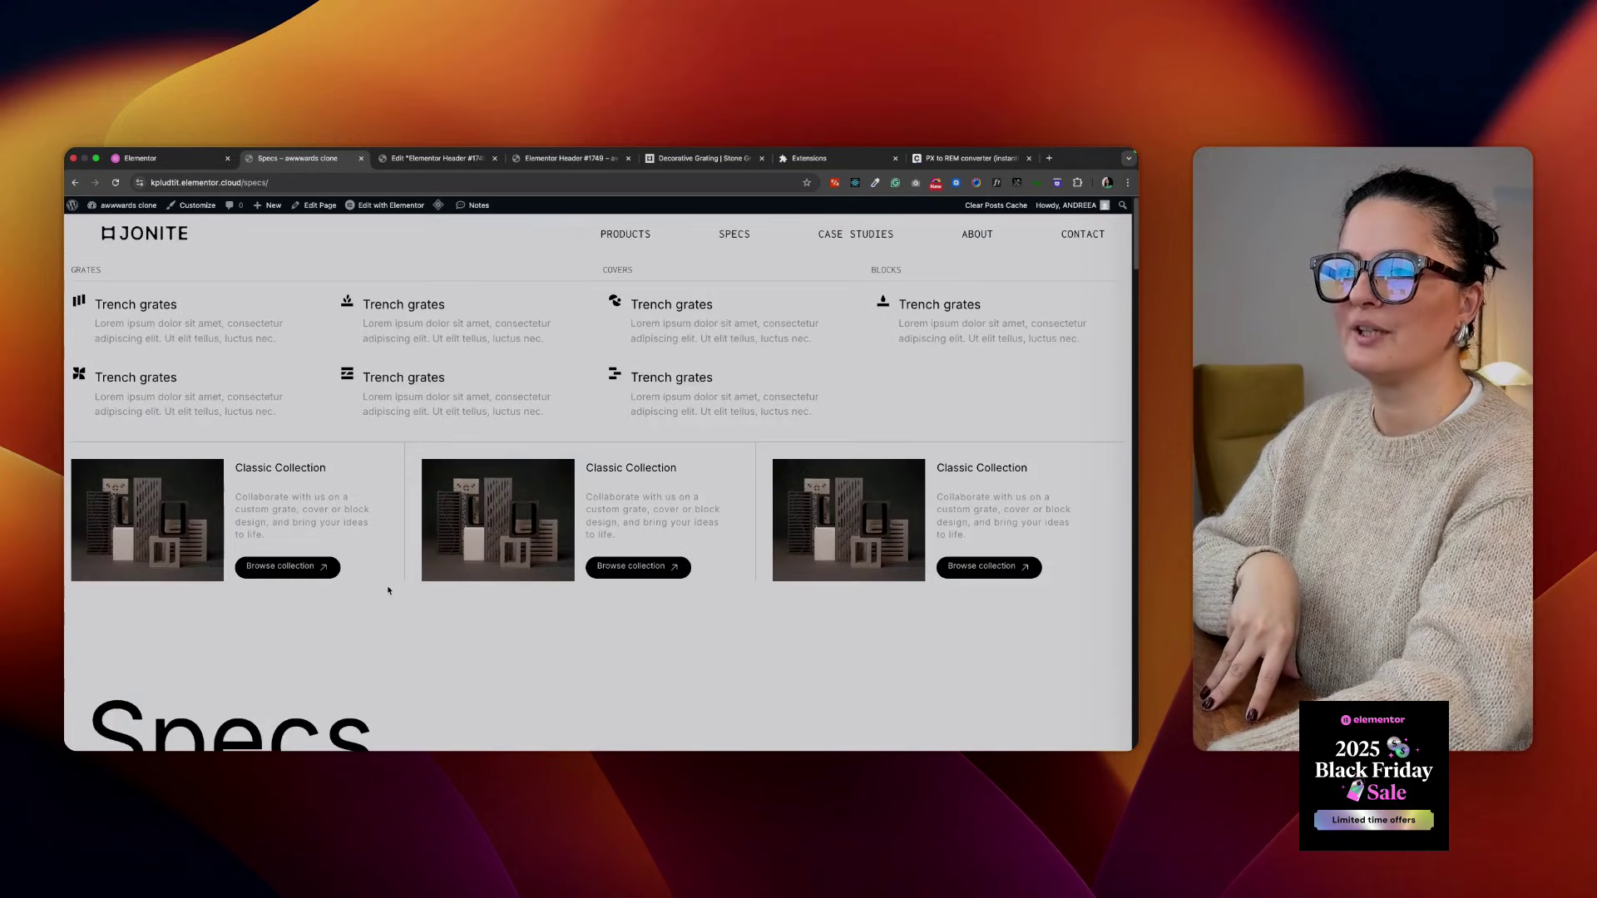